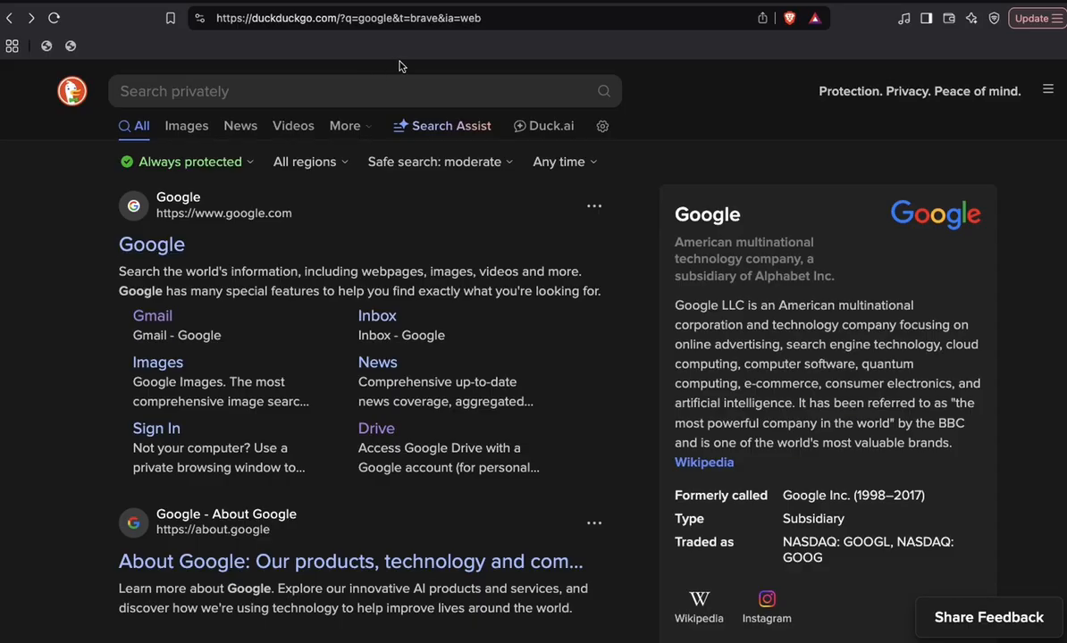
{"action": "left_click", "coordinate": [384, 27]}
{"action": "type", "text": "https://www.raket.ph/dreamydecodensshop"}
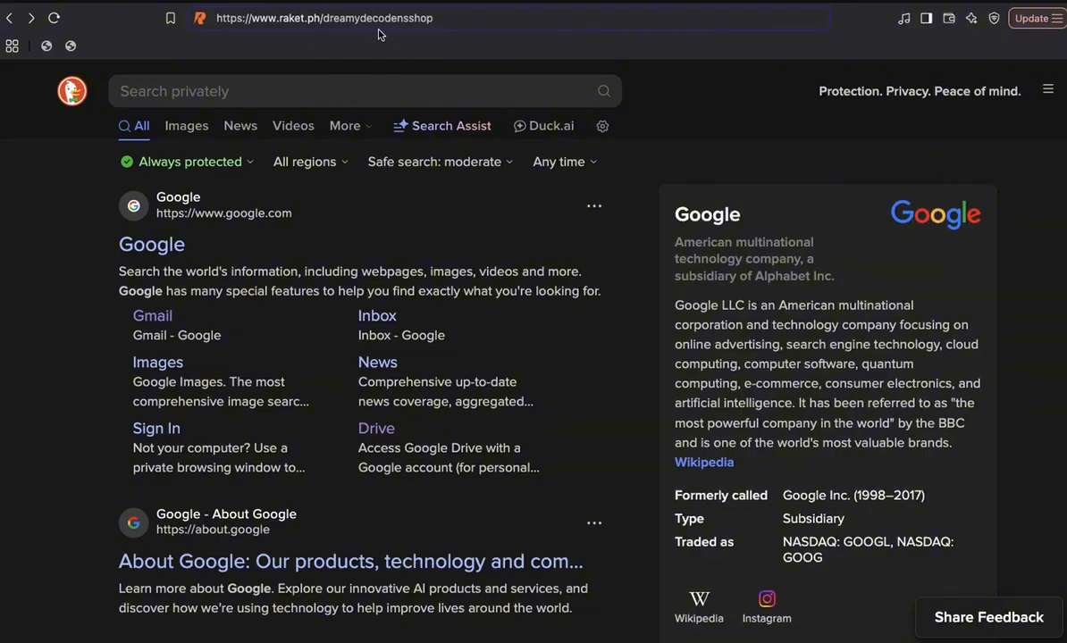
{"action": "key", "text": "Return"}
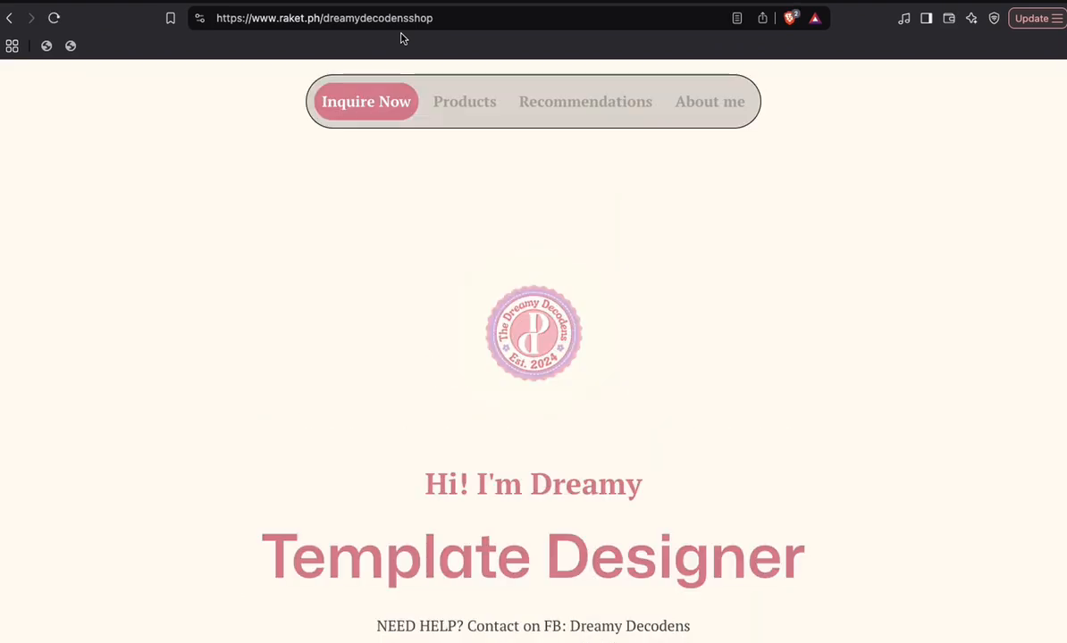
{"action": "scroll", "coordinate": [498, 374], "scroll_direction": "down", "scroll_amount": 3}
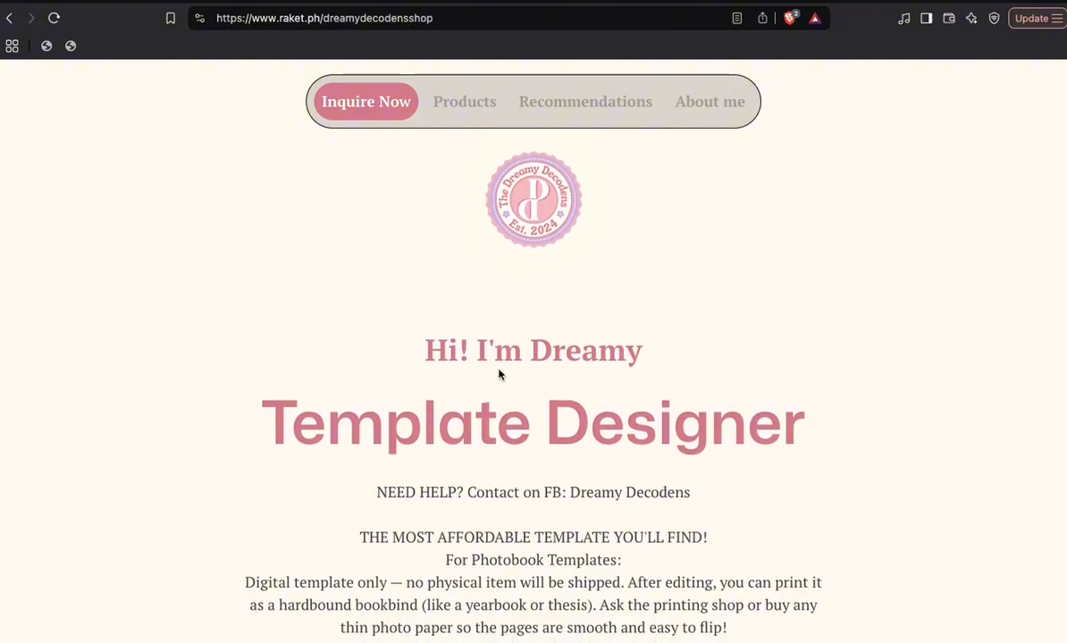
{"action": "scroll", "coordinate": [499, 376], "scroll_direction": "down", "scroll_amount": 10}
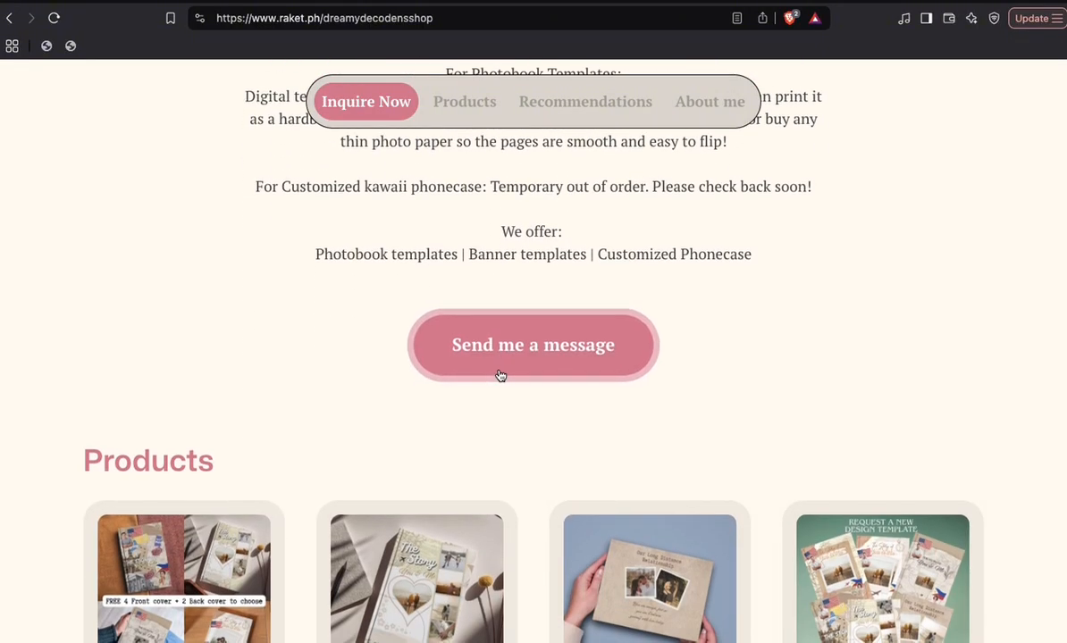
{"action": "scroll", "coordinate": [500, 376], "scroll_direction": "down", "scroll_amount": 2}
{"action": "scroll", "coordinate": [366, 536], "scroll_direction": "down", "scroll_amount": 1}
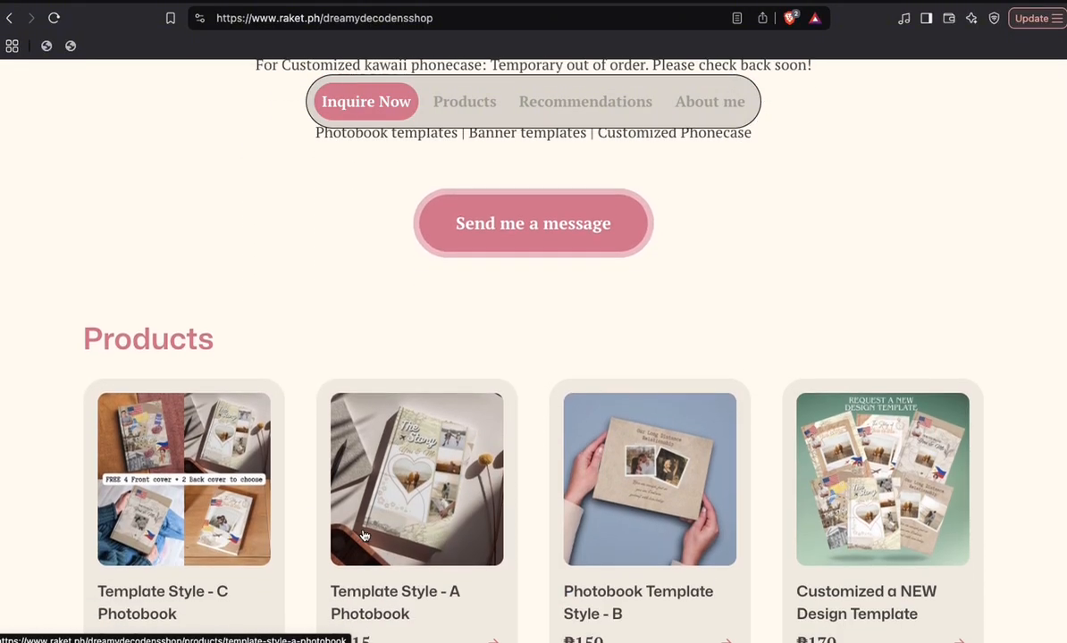
{"action": "scroll", "coordinate": [353, 549], "scroll_direction": "up", "scroll_amount": 1}
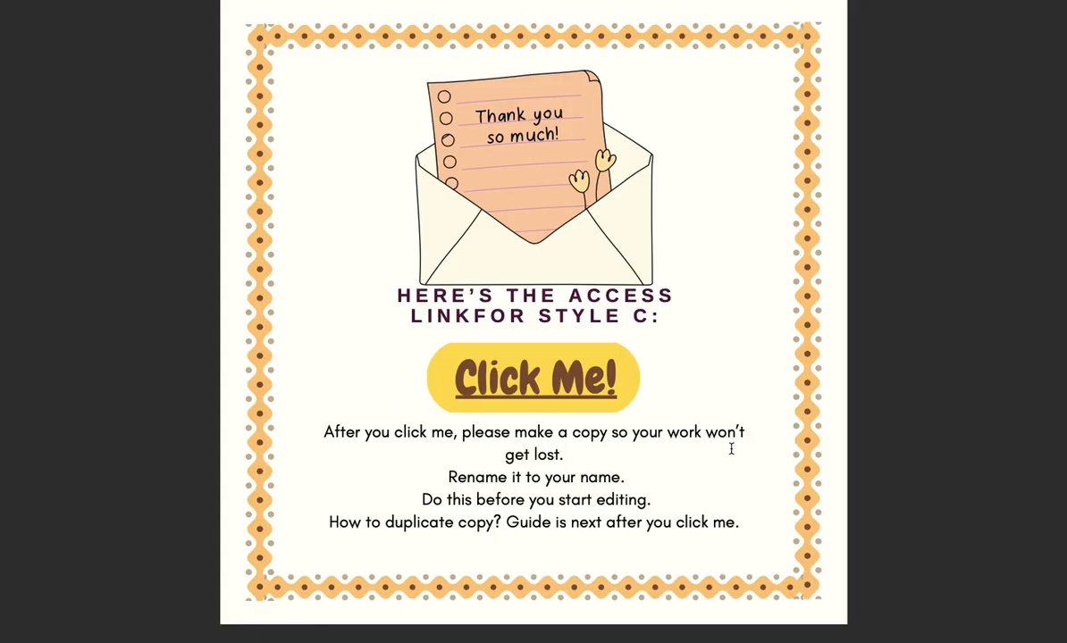
- Open the Style C template through the access link in the thank-you document and view its opening pages
{"action": "left_click", "coordinate": [519, 369]}
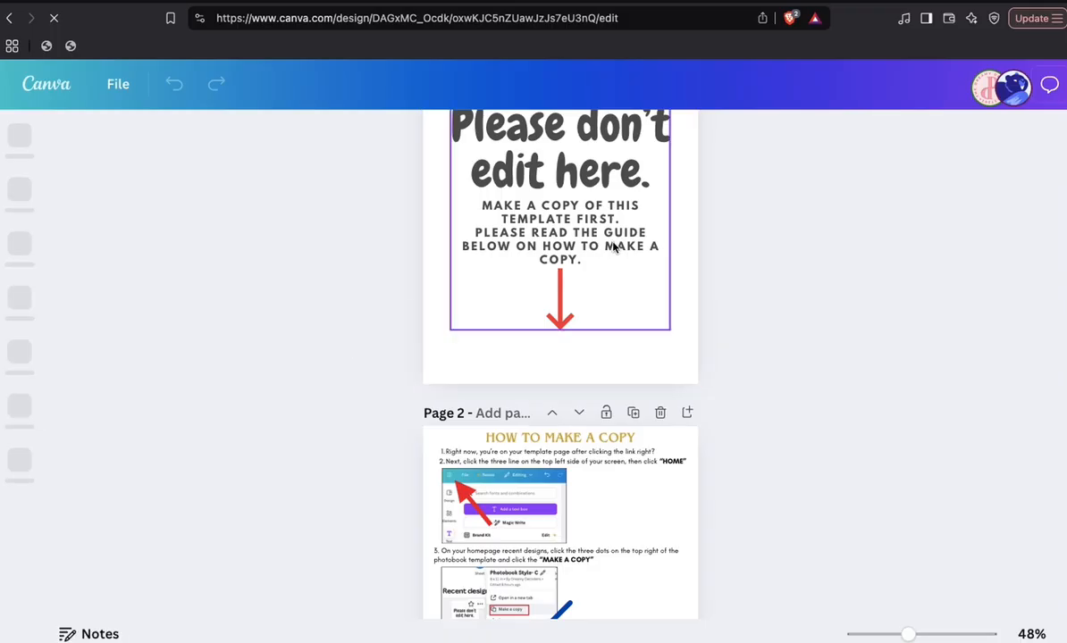
{"action": "scroll", "coordinate": [613, 247], "scroll_direction": "down", "scroll_amount": 2}
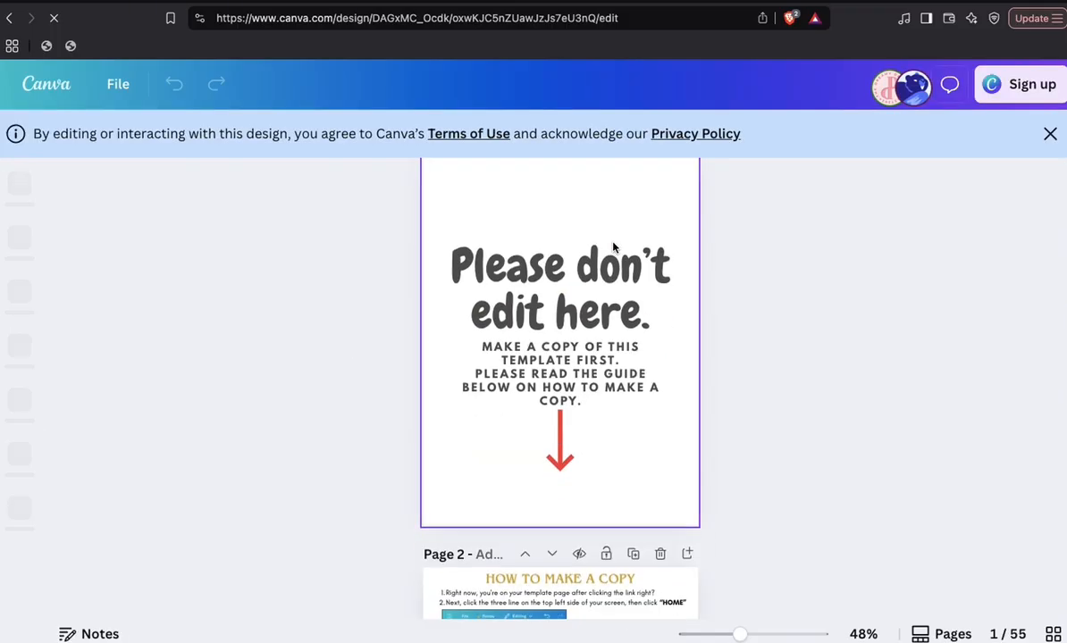
{"action": "scroll", "coordinate": [613, 248], "scroll_direction": "up", "scroll_amount": 3}
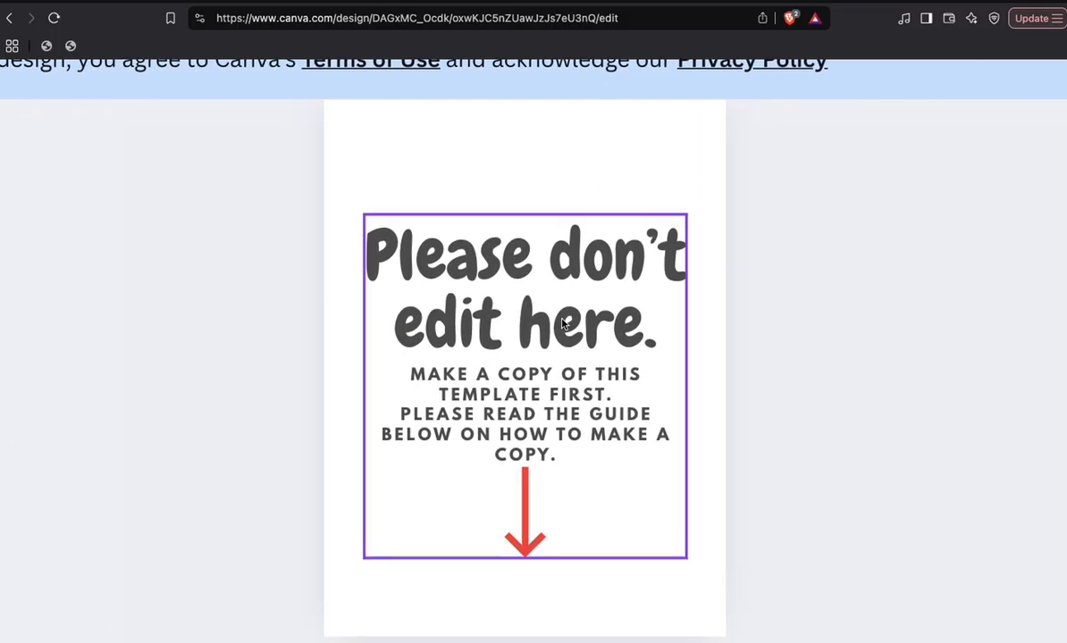
{"action": "scroll", "coordinate": [607, 353], "scroll_direction": "down", "scroll_amount": 2}
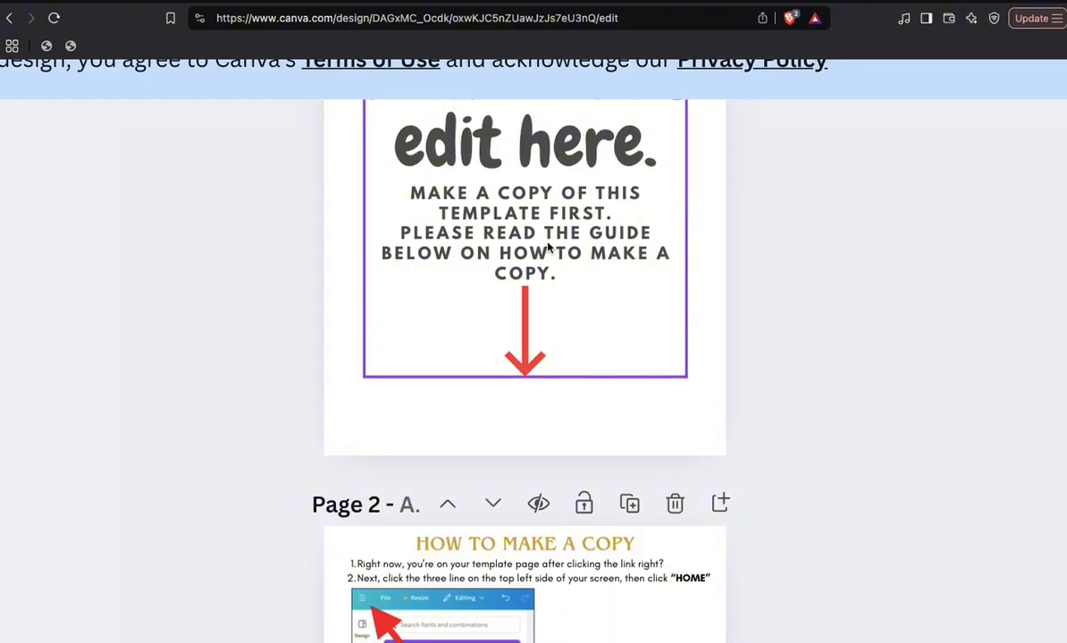
{"action": "scroll", "coordinate": [612, 243], "scroll_direction": "down", "scroll_amount": 2}
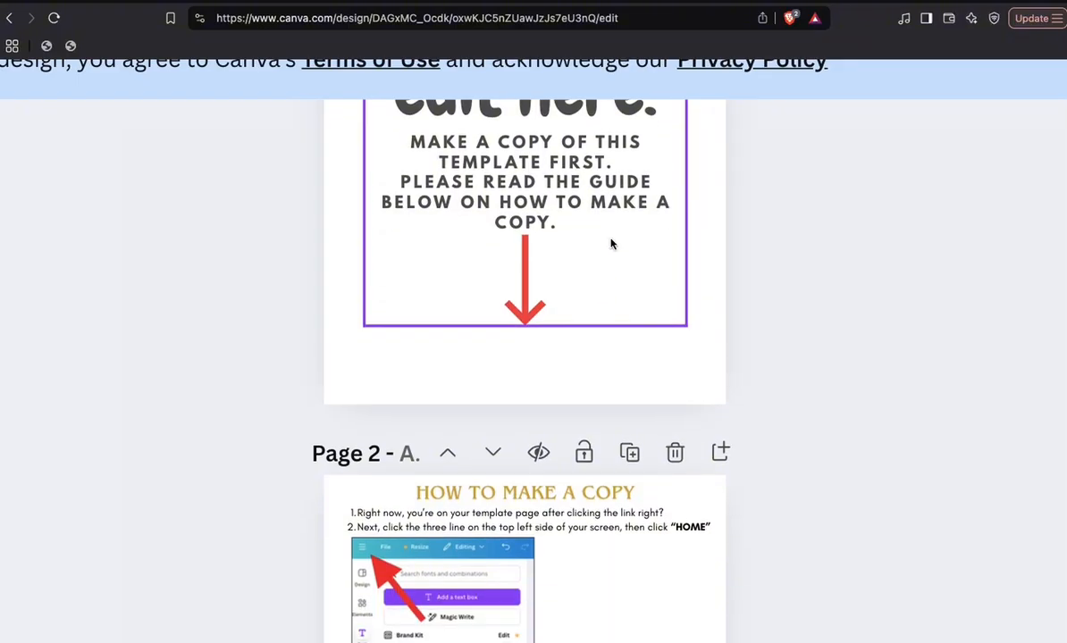
{"action": "scroll", "coordinate": [610, 243], "scroll_direction": "down", "scroll_amount": 3}
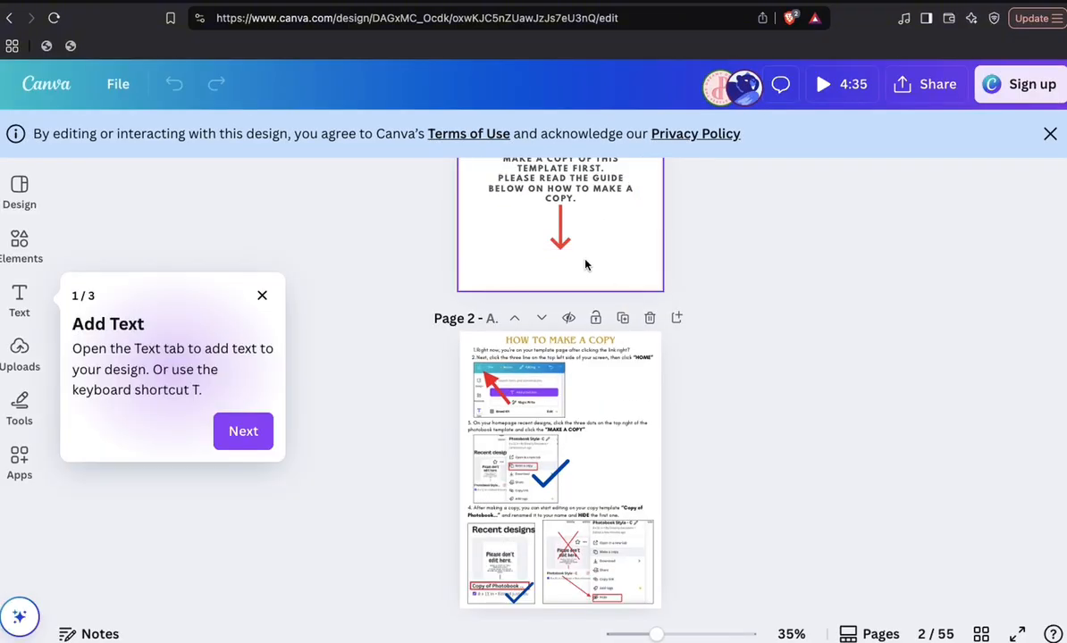
{"action": "scroll", "coordinate": [440, 321], "scroll_direction": "up", "scroll_amount": 5}
{"action": "scroll", "coordinate": [440, 321], "scroll_direction": "down", "scroll_amount": 1}
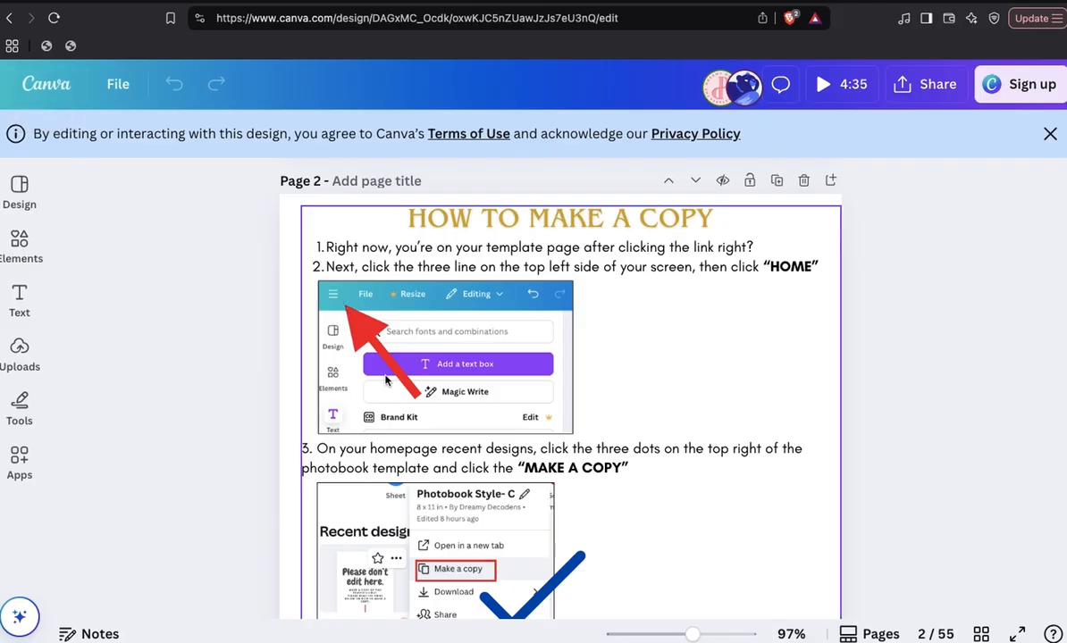
- Read the "How to Make a Copy" guide on page 2, through the instructions on copying, renaming and hiding the original
{"action": "scroll", "coordinate": [404, 393], "scroll_direction": "down", "scroll_amount": 2}
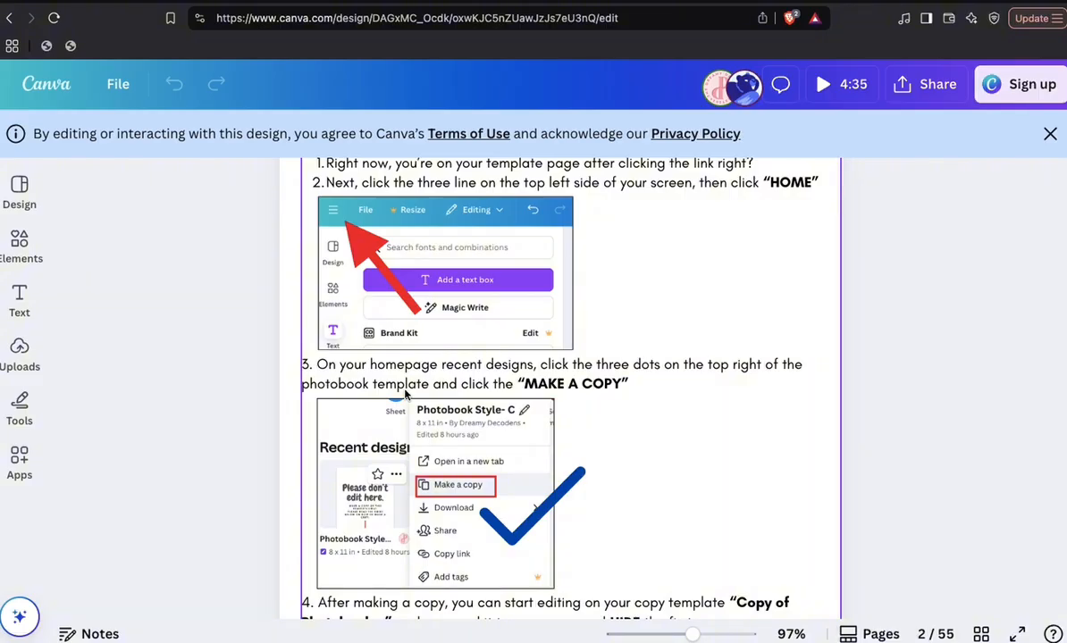
{"action": "scroll", "coordinate": [405, 393], "scroll_direction": "up", "scroll_amount": 3}
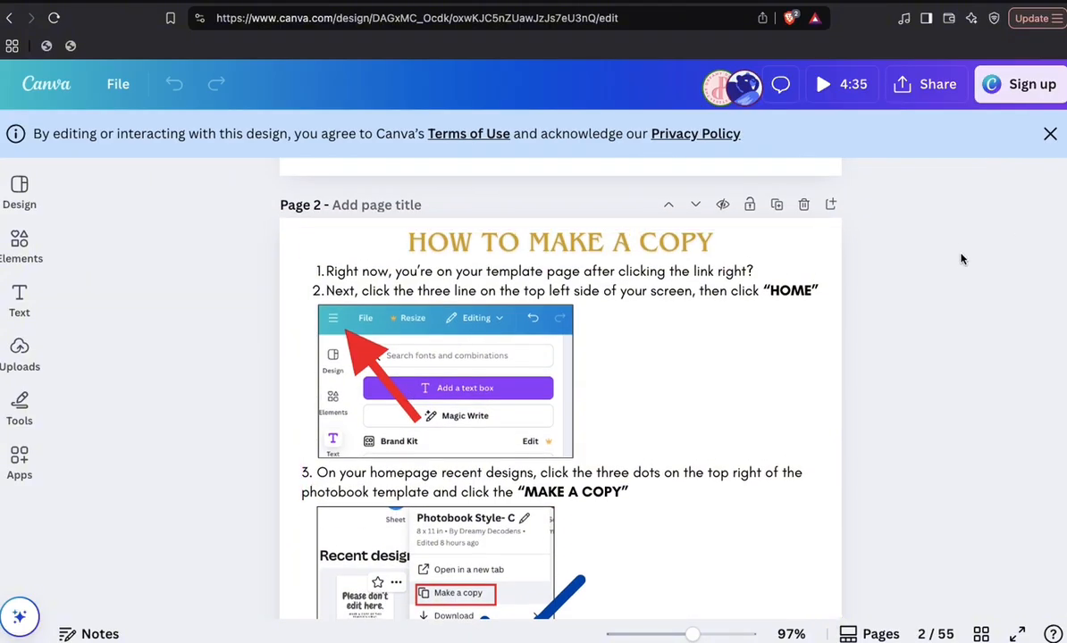
{"action": "scroll", "coordinate": [956, 224], "scroll_direction": "up", "scroll_amount": 2}
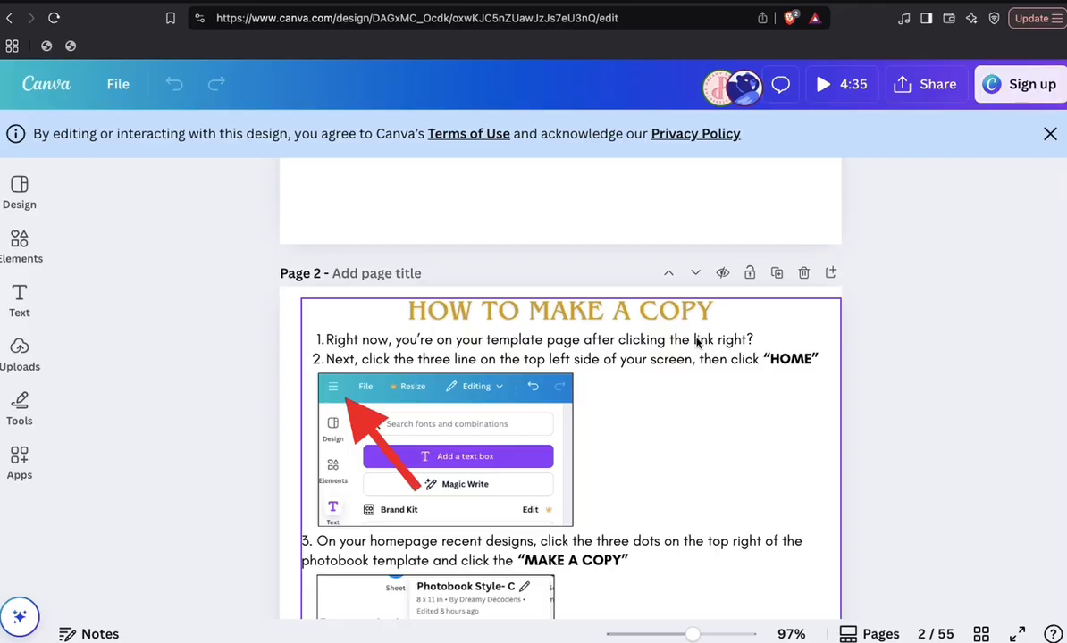
{"action": "scroll", "coordinate": [581, 348], "scroll_direction": "down", "scroll_amount": 7}
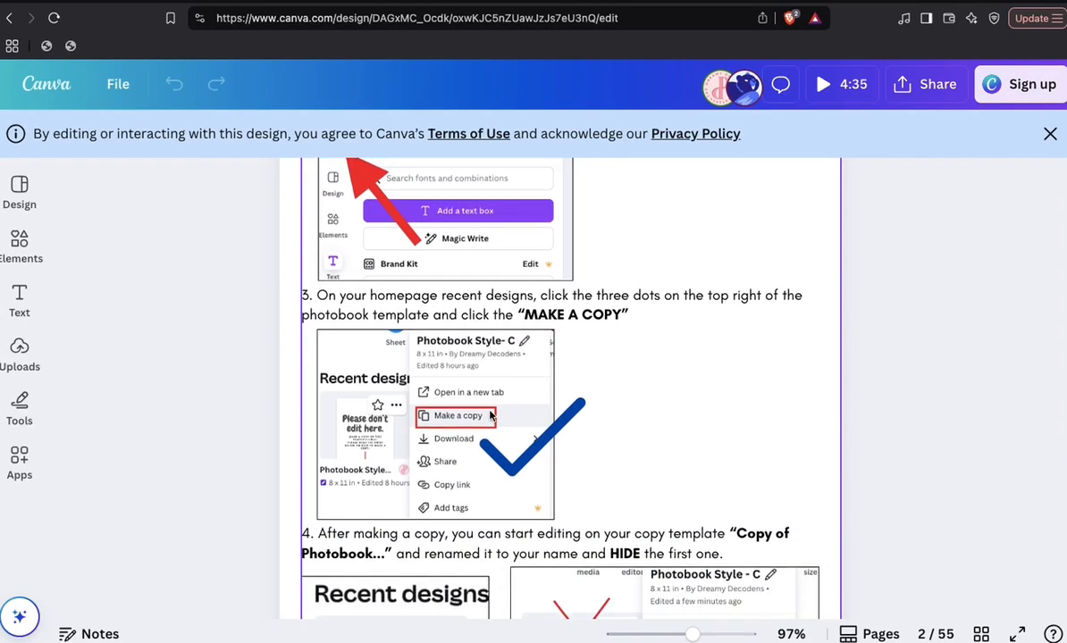
{"action": "scroll", "coordinate": [456, 384], "scroll_direction": "down", "scroll_amount": 2}
{"action": "scroll", "coordinate": [393, 384], "scroll_direction": "down", "scroll_amount": 5}
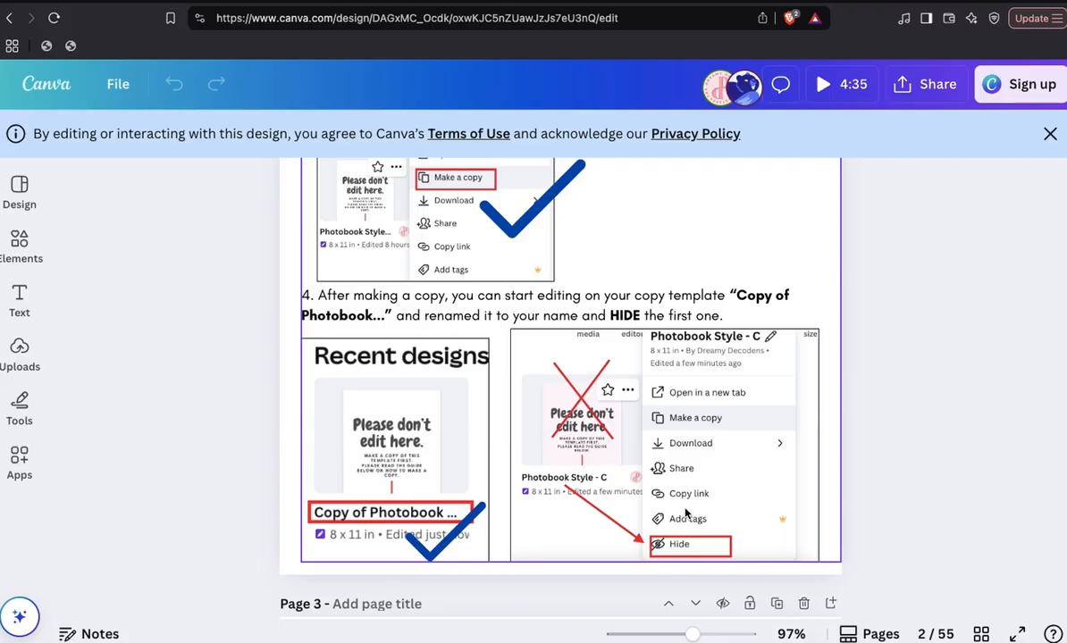
{"action": "scroll", "coordinate": [686, 512], "scroll_direction": "up", "scroll_amount": 3}
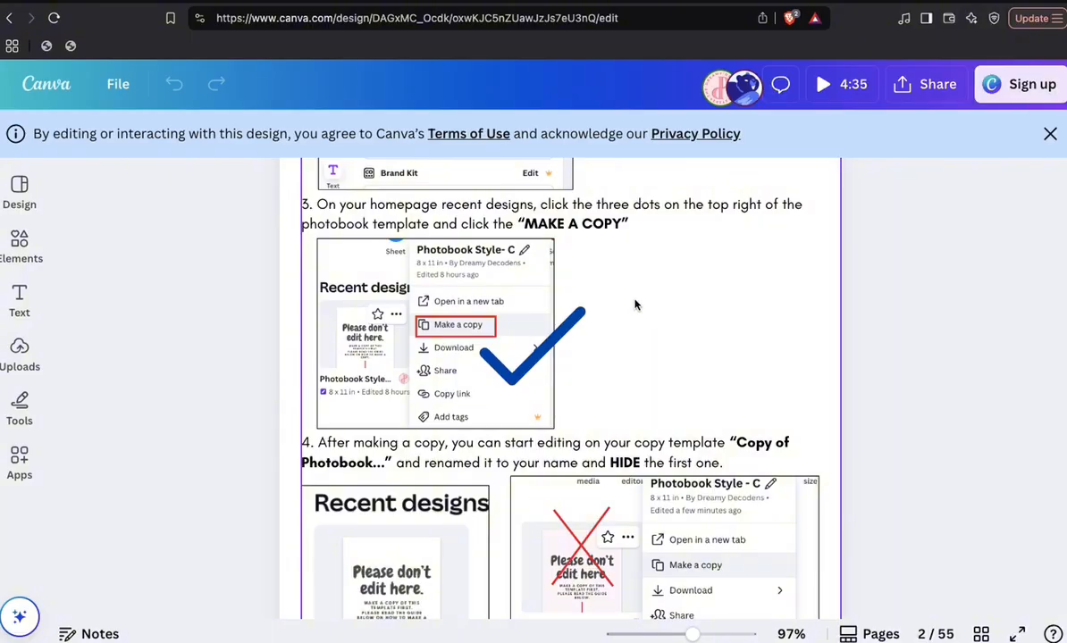
{"action": "scroll", "coordinate": [636, 317], "scroll_direction": "up", "scroll_amount": 6}
{"action": "scroll", "coordinate": [635, 304], "scroll_direction": "down", "scroll_amount": 1}
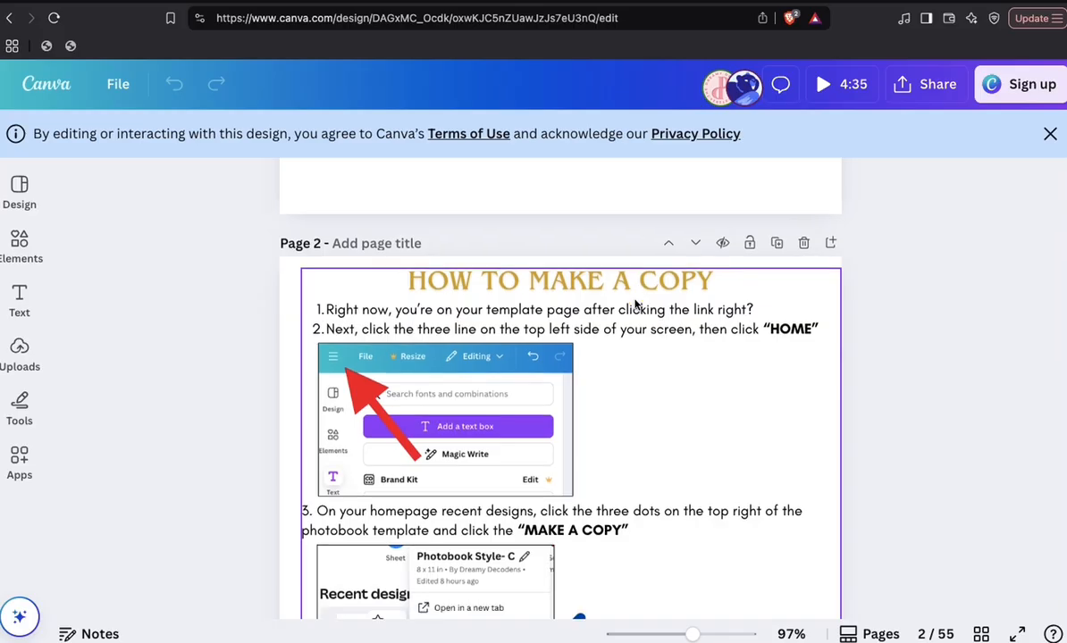
{"action": "scroll", "coordinate": [635, 304], "scroll_direction": "down", "scroll_amount": 2}
{"action": "scroll", "coordinate": [626, 299], "scroll_direction": "up", "scroll_amount": 2}
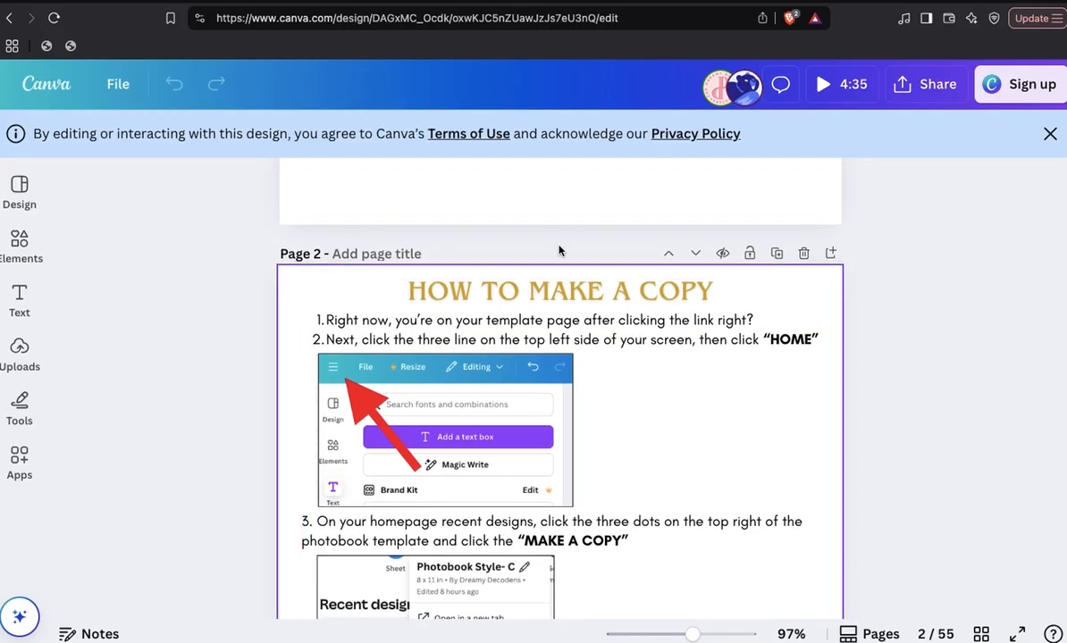
{"action": "scroll", "coordinate": [565, 329], "scroll_direction": "down", "scroll_amount": 3}
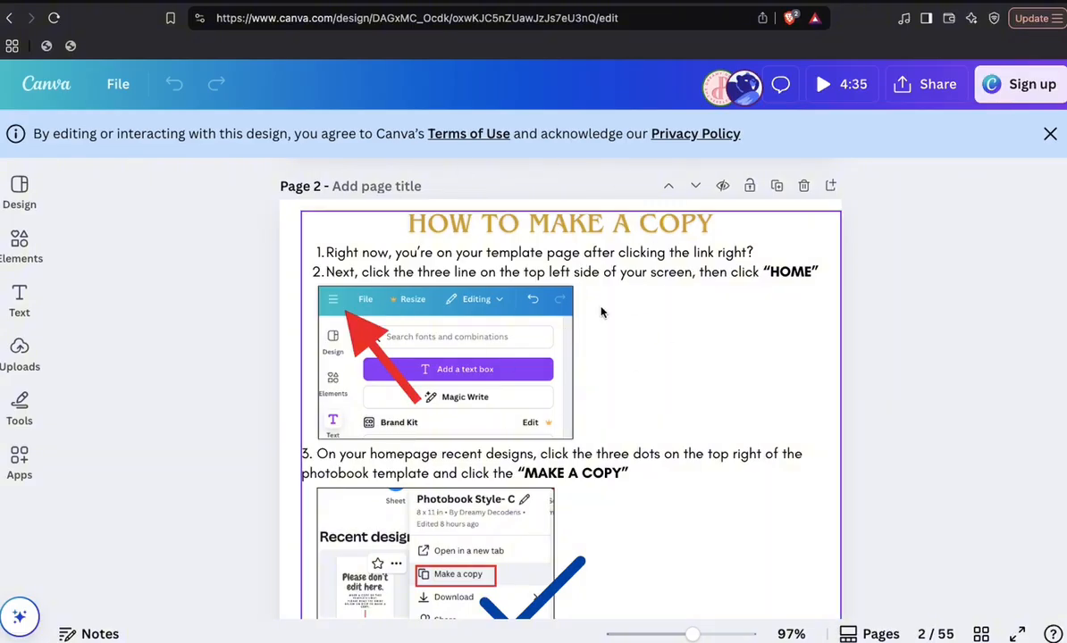
- Review the notice on page 1 and go through the page 2 copying instructions again, down to the Hide instruction
{"action": "scroll", "coordinate": [597, 298], "scroll_direction": "up", "scroll_amount": 6}
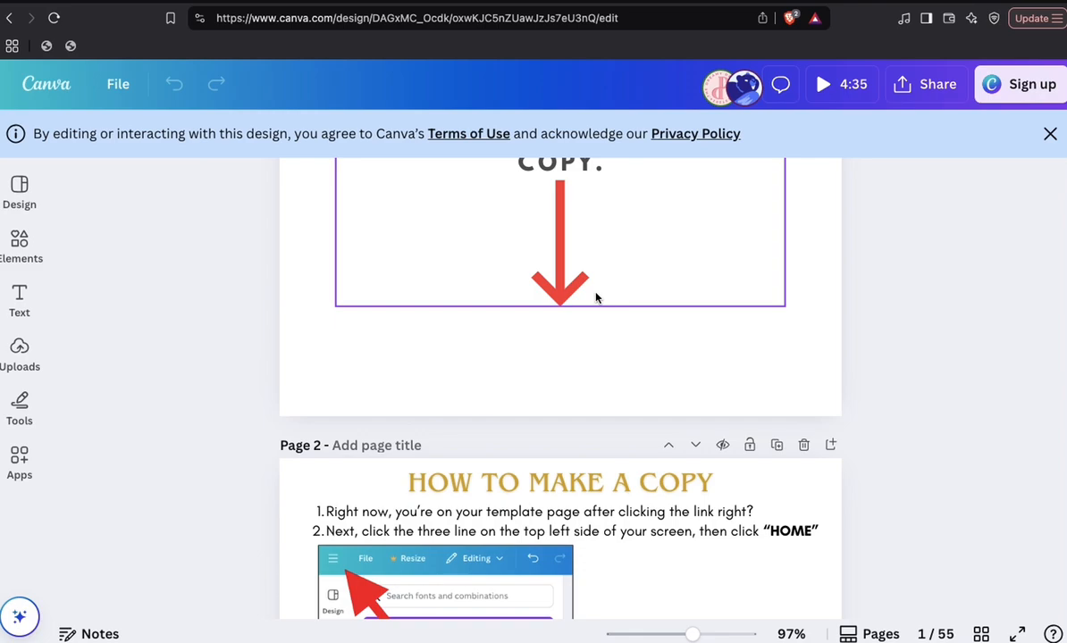
{"action": "scroll", "coordinate": [597, 298], "scroll_direction": "up", "scroll_amount": 4}
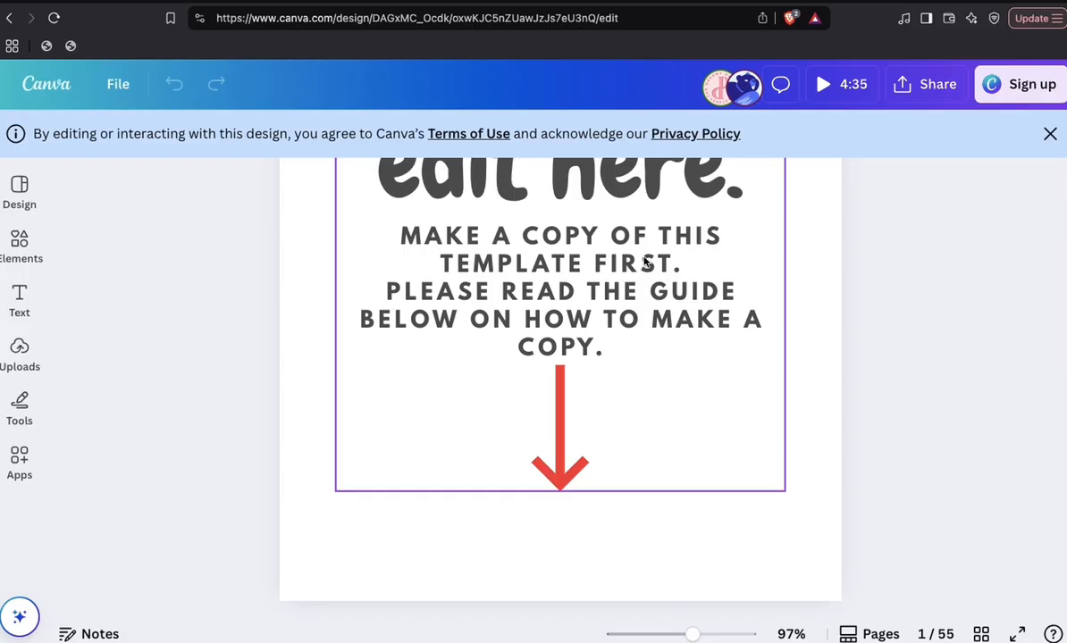
{"action": "scroll", "coordinate": [644, 260], "scroll_direction": "up", "scroll_amount": 3}
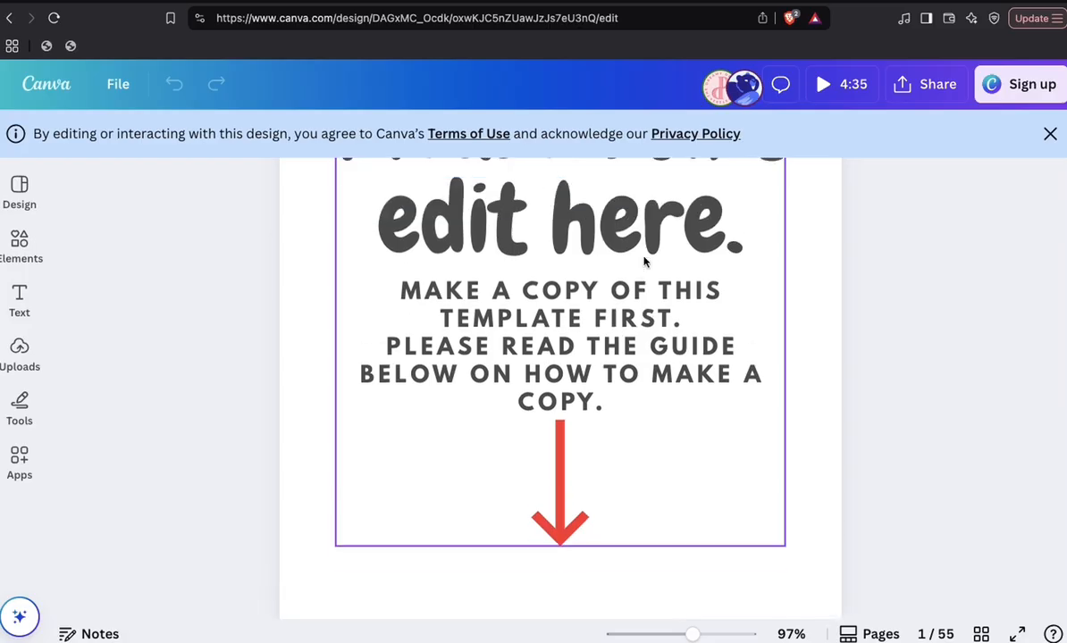
{"action": "scroll", "coordinate": [644, 259], "scroll_direction": "down", "scroll_amount": 3}
{"action": "scroll", "coordinate": [644, 260], "scroll_direction": "down", "scroll_amount": 5}
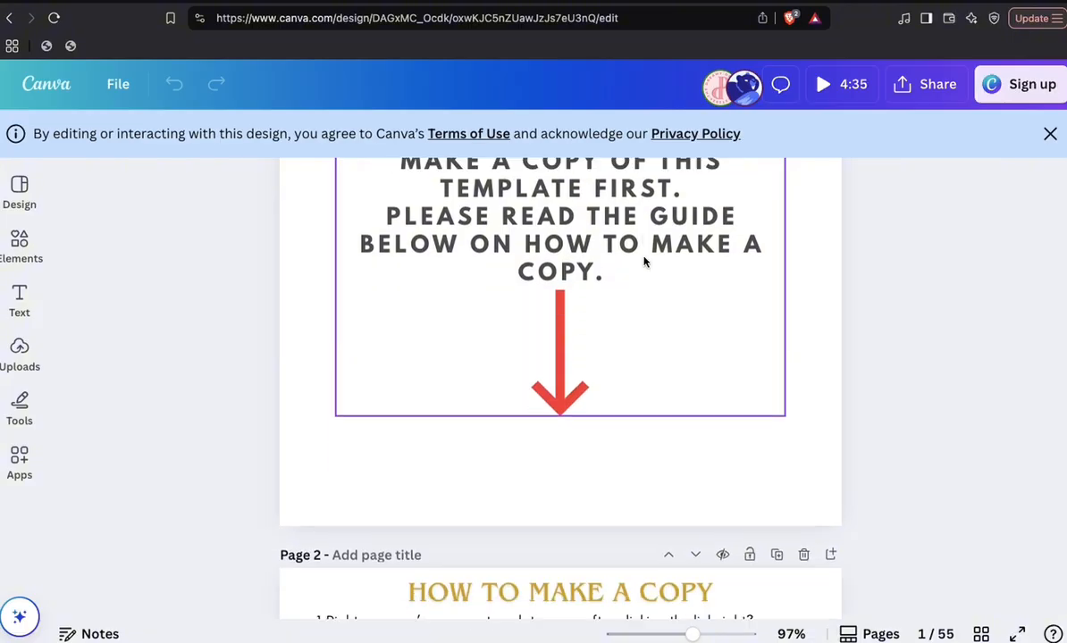
{"action": "scroll", "coordinate": [644, 262], "scroll_direction": "down", "scroll_amount": 7}
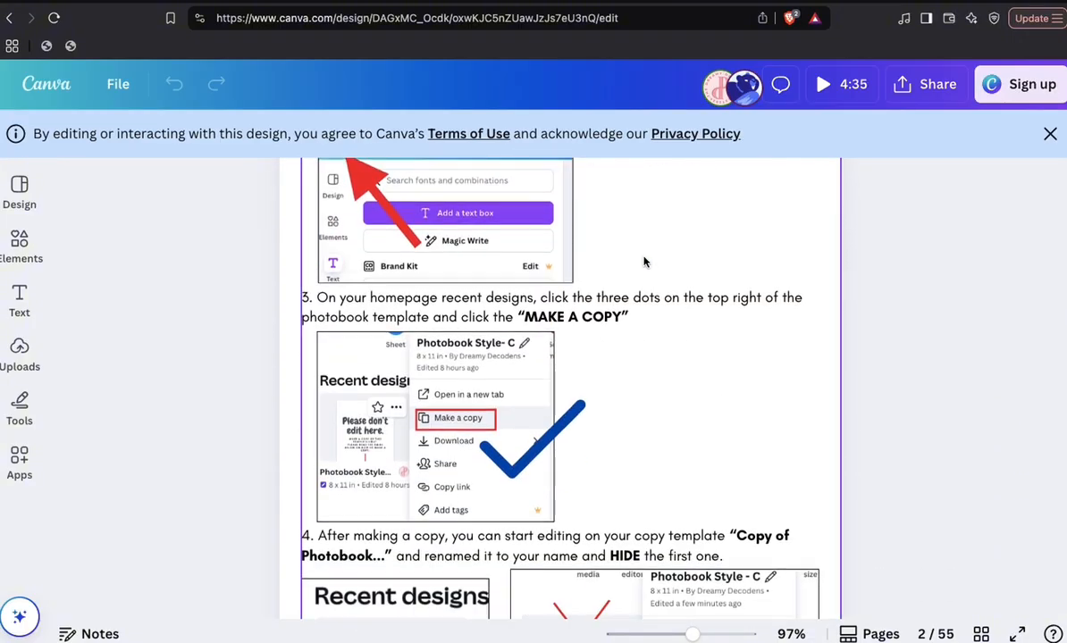
{"action": "scroll", "coordinate": [644, 262], "scroll_direction": "up", "scroll_amount": 3}
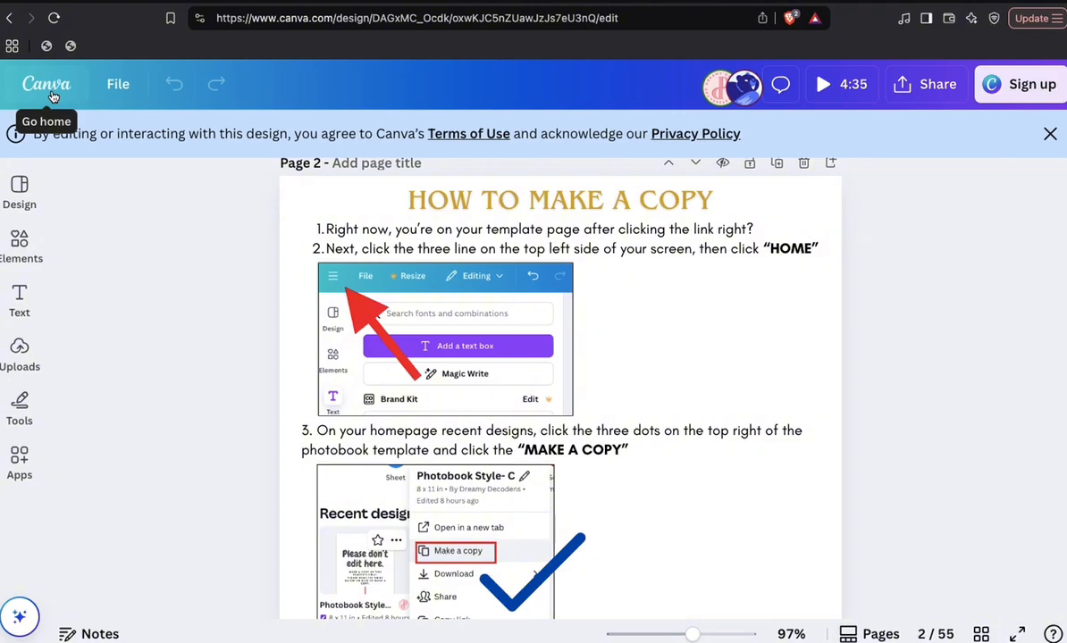
{"action": "scroll", "coordinate": [460, 475], "scroll_direction": "down", "scroll_amount": 2}
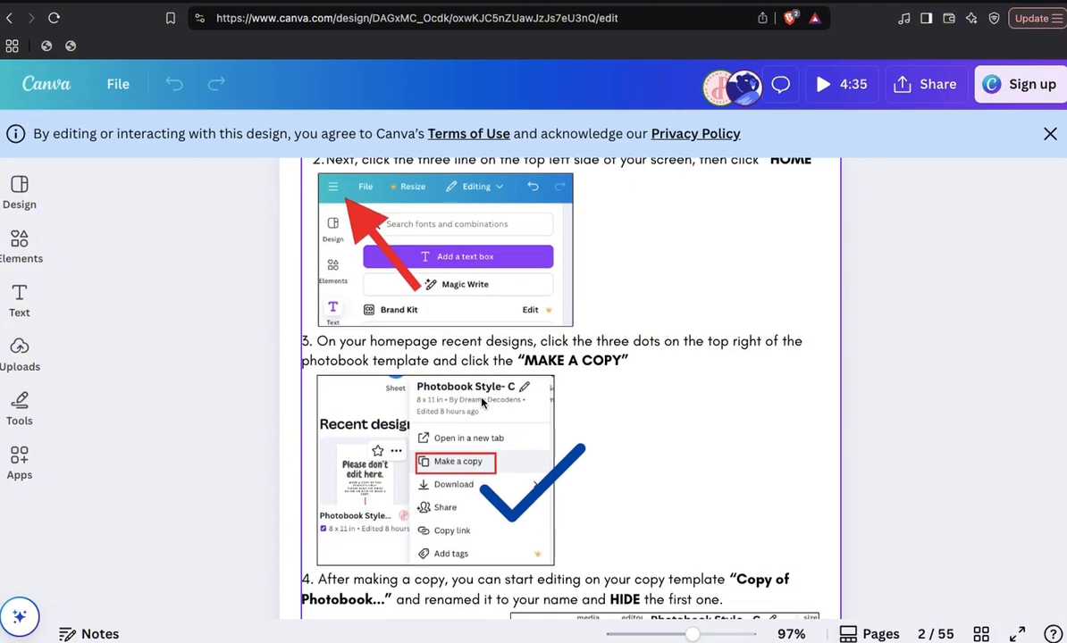
{"action": "scroll", "coordinate": [460, 475], "scroll_direction": "down", "scroll_amount": 5}
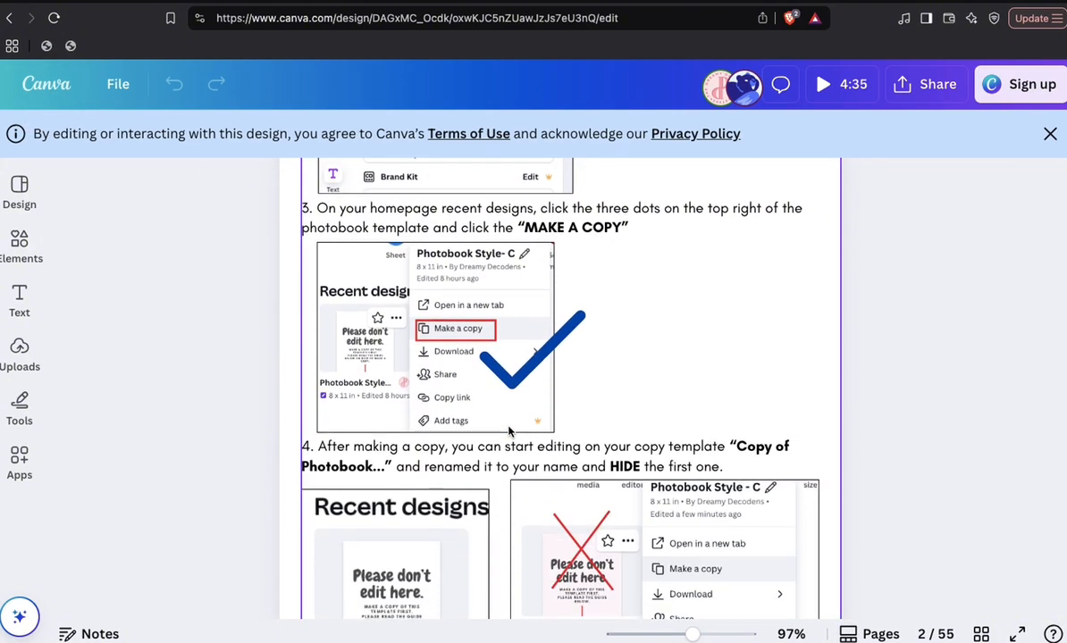
{"action": "scroll", "coordinate": [473, 532], "scroll_direction": "down", "scroll_amount": 2}
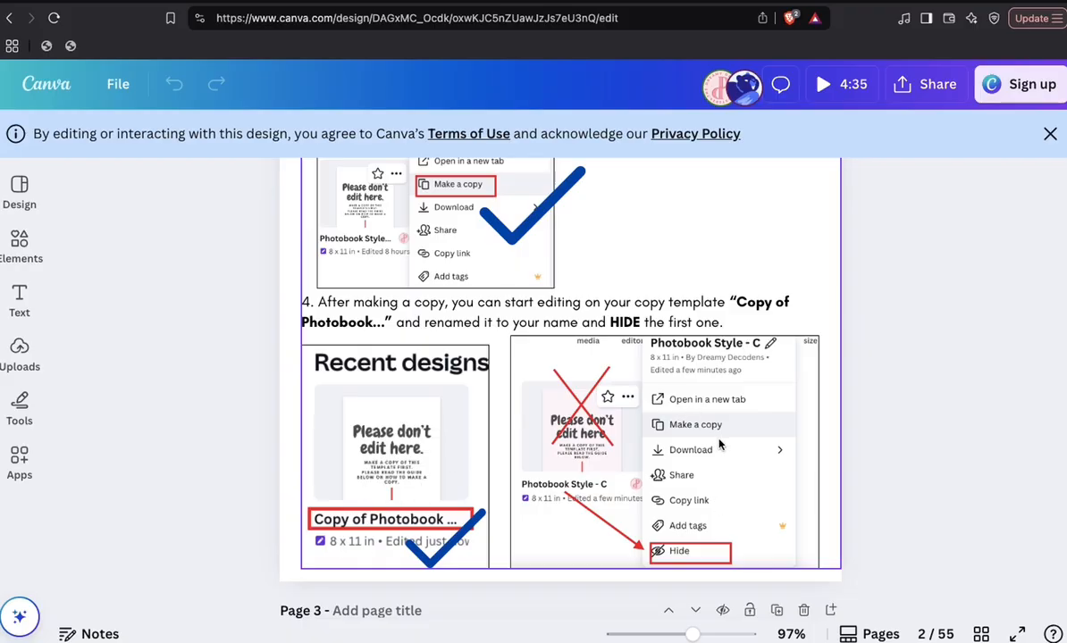
- Return to page 1 and examine the "Please don't edit here" notice
{"action": "scroll", "coordinate": [719, 444], "scroll_direction": "up", "scroll_amount": 10}
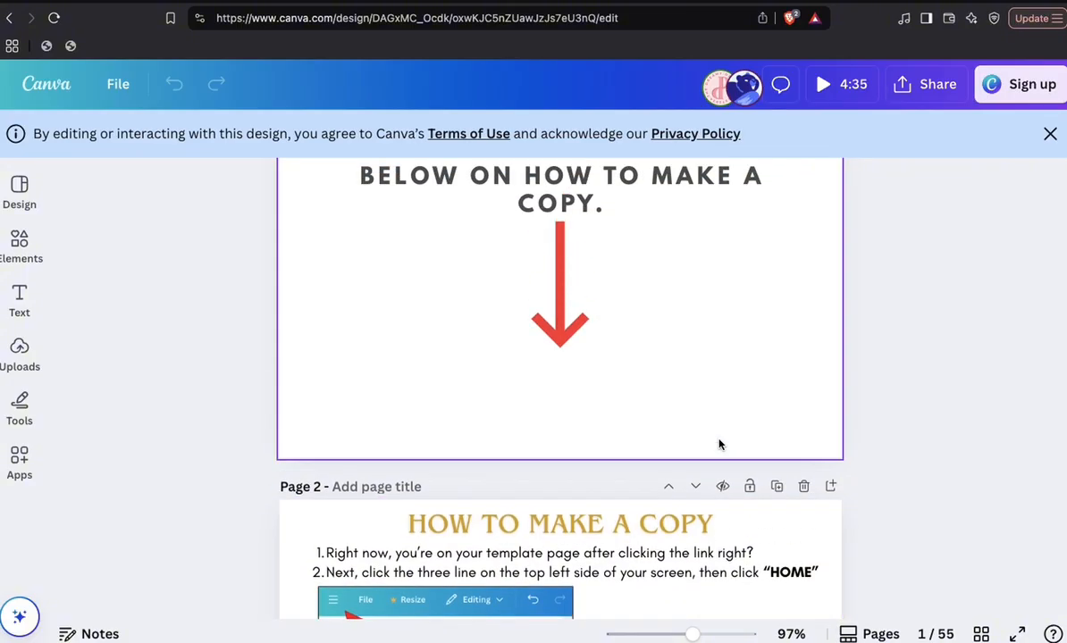
{"action": "scroll", "coordinate": [719, 444], "scroll_direction": "down", "scroll_amount": 3}
{"action": "scroll", "coordinate": [719, 444], "scroll_direction": "up", "scroll_amount": 8}
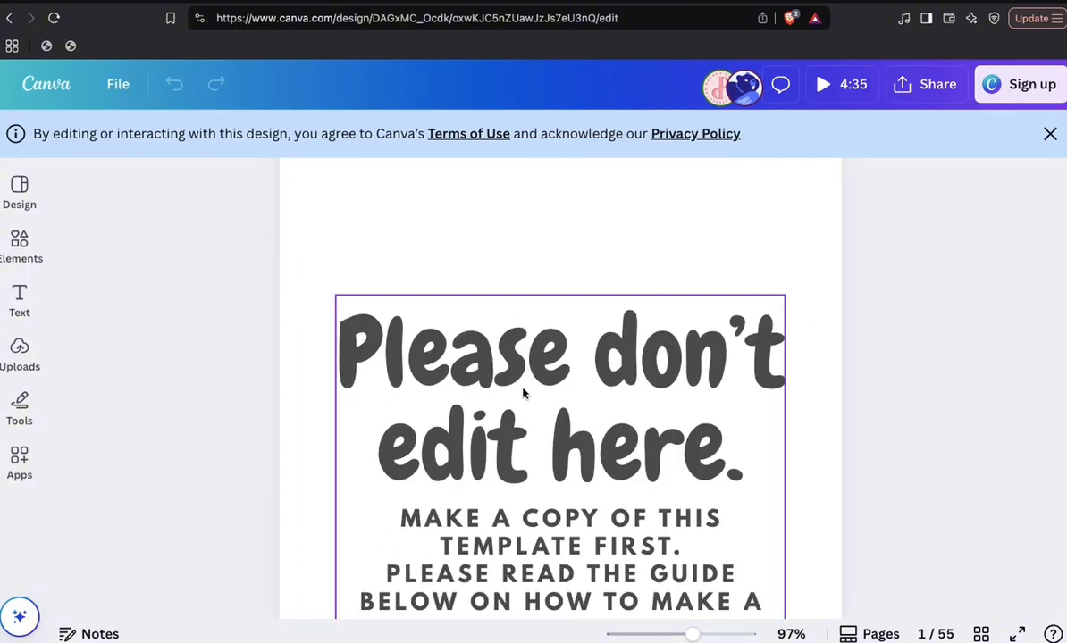
{"action": "scroll", "coordinate": [572, 445], "scroll_direction": "down", "scroll_amount": 1}
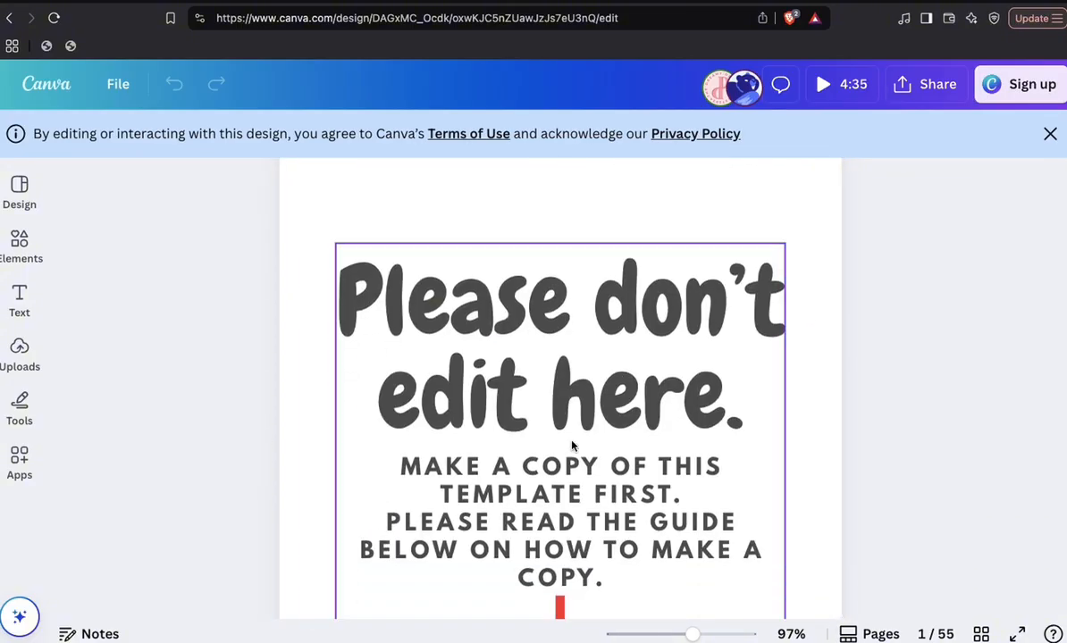
{"action": "scroll", "coordinate": [573, 445], "scroll_direction": "down", "scroll_amount": 3}
{"action": "scroll", "coordinate": [569, 443], "scroll_direction": "up", "scroll_amount": 5}
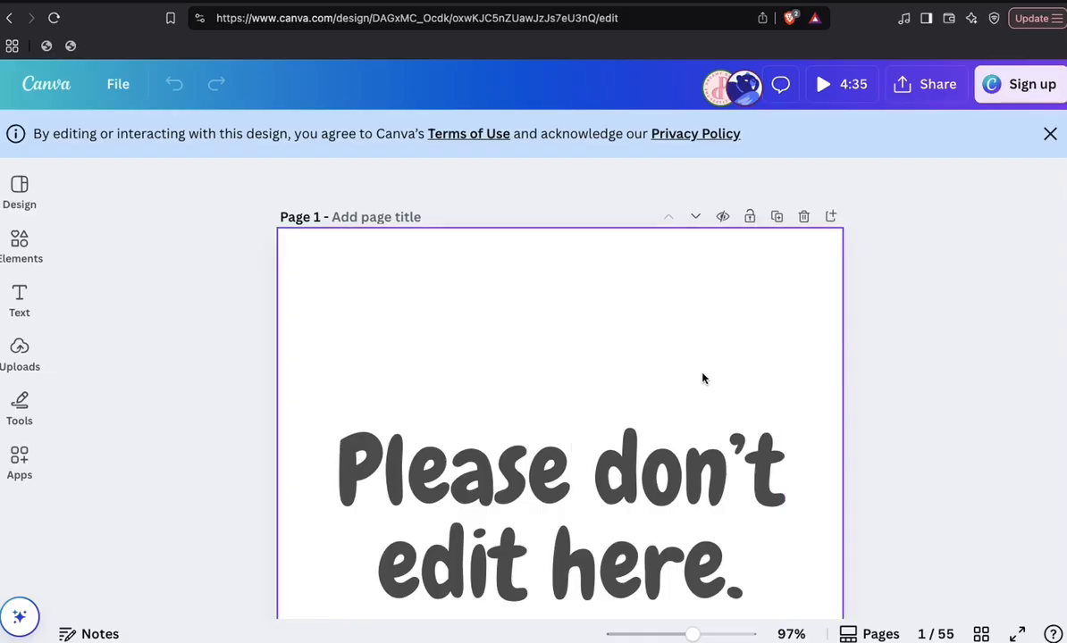
- Sign in to Canva with the first saved account so the template opens for editing
{"action": "left_click", "coordinate": [1032, 89]}
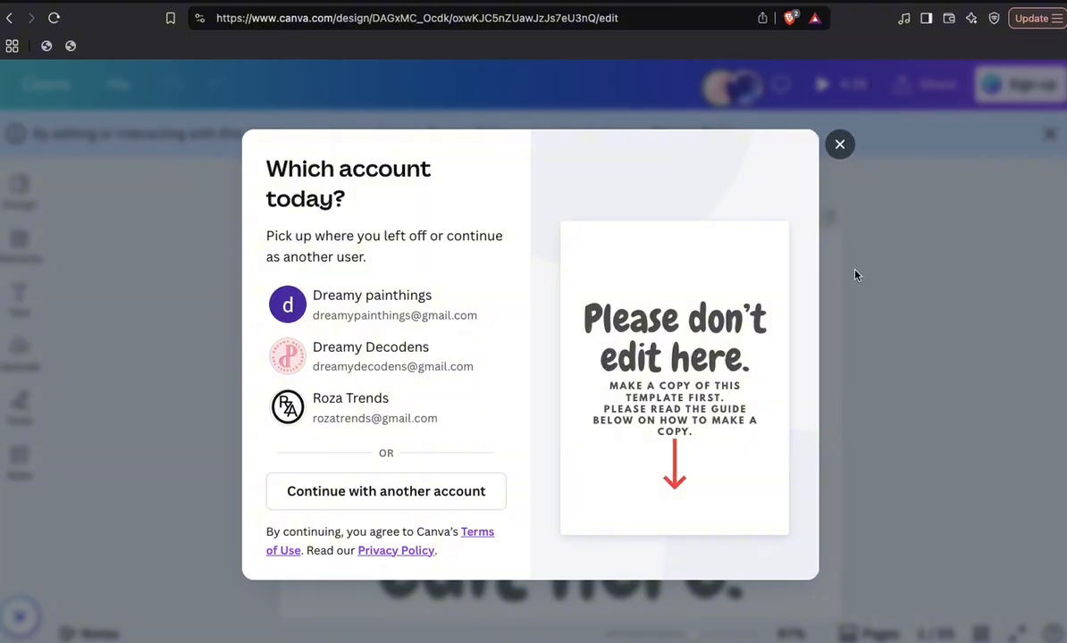
{"action": "left_click", "coordinate": [396, 290]}
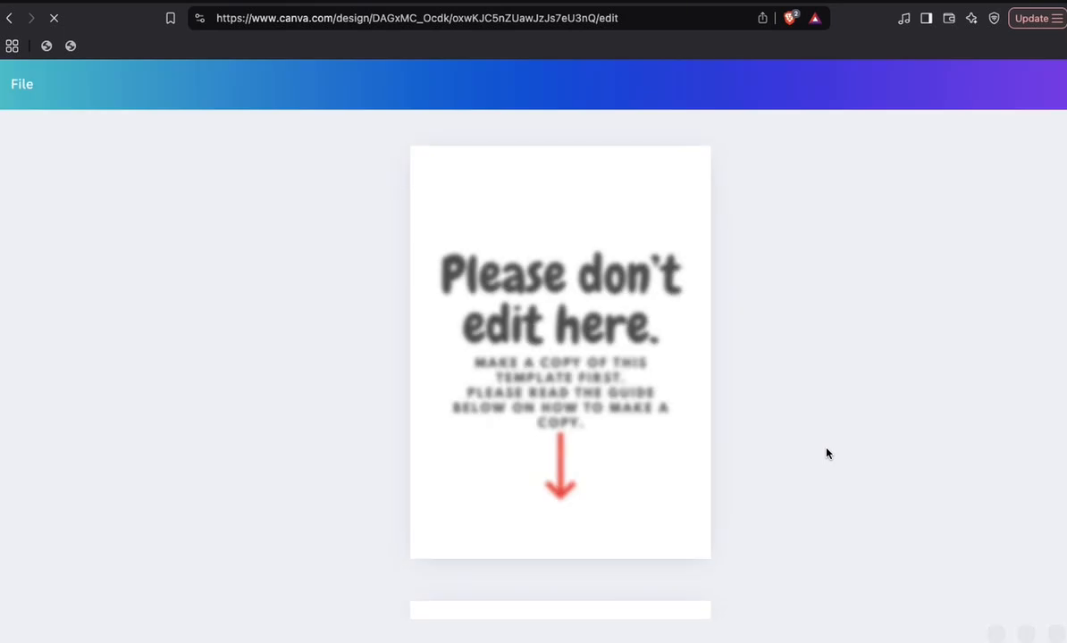
{"action": "scroll", "coordinate": [826, 453], "scroll_direction": "down", "scroll_amount": 2}
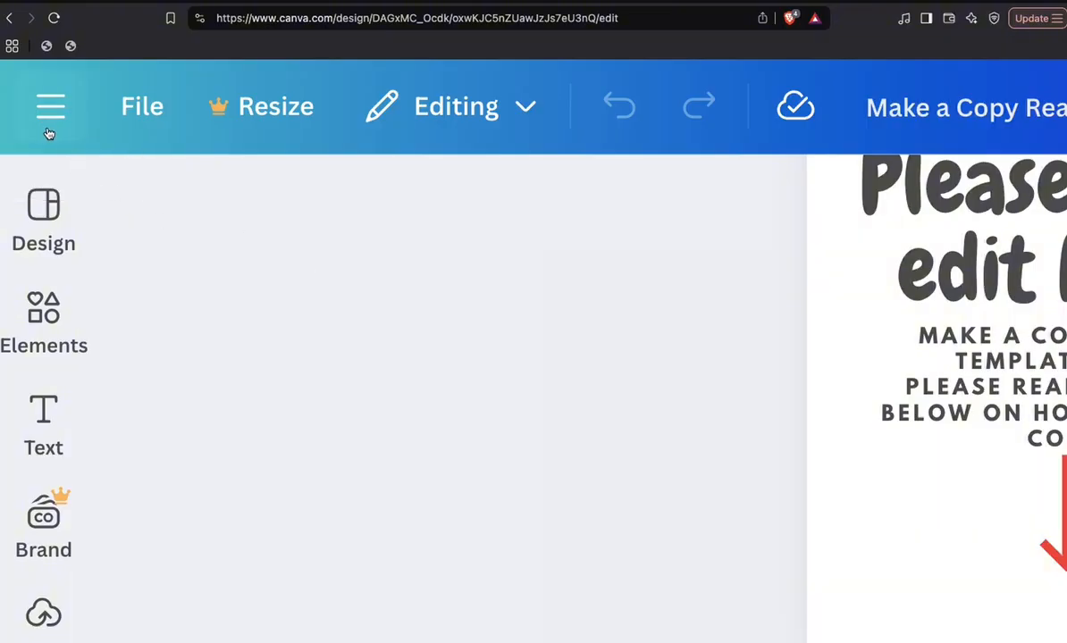
- Recheck the copying instructions on page 2 and leave the template for the Canva home page
{"action": "scroll", "coordinate": [744, 393], "scroll_direction": "right", "scroll_amount": 6}
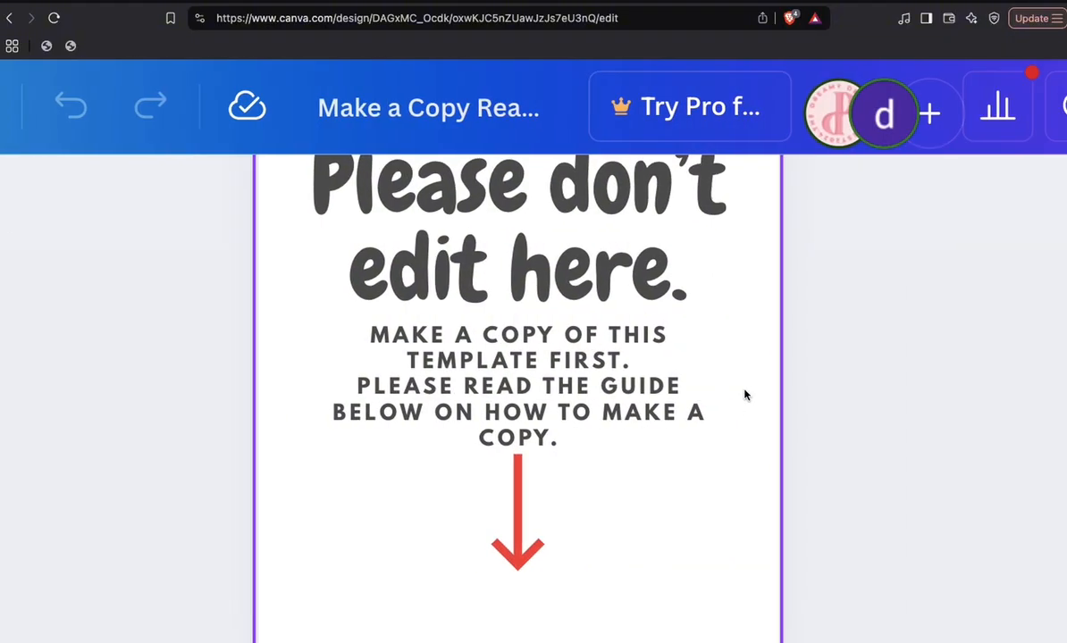
{"action": "scroll", "coordinate": [743, 393], "scroll_direction": "down", "scroll_amount": 10}
{"action": "scroll", "coordinate": [744, 393], "scroll_direction": "up", "scroll_amount": 5}
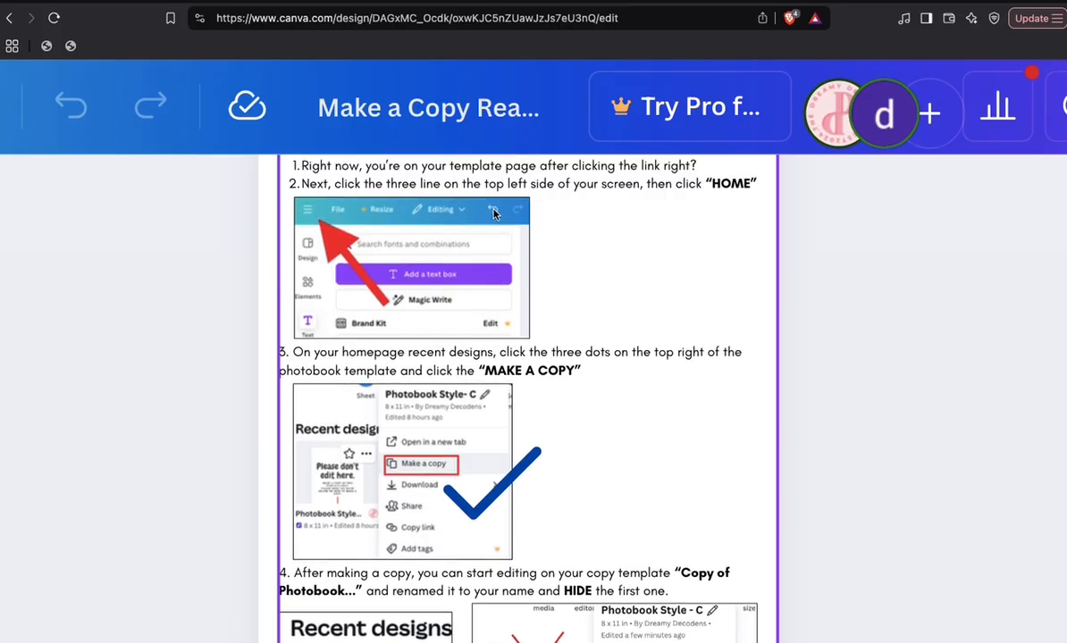
{"action": "scroll", "coordinate": [344, 361], "scroll_direction": "left", "scroll_amount": 6}
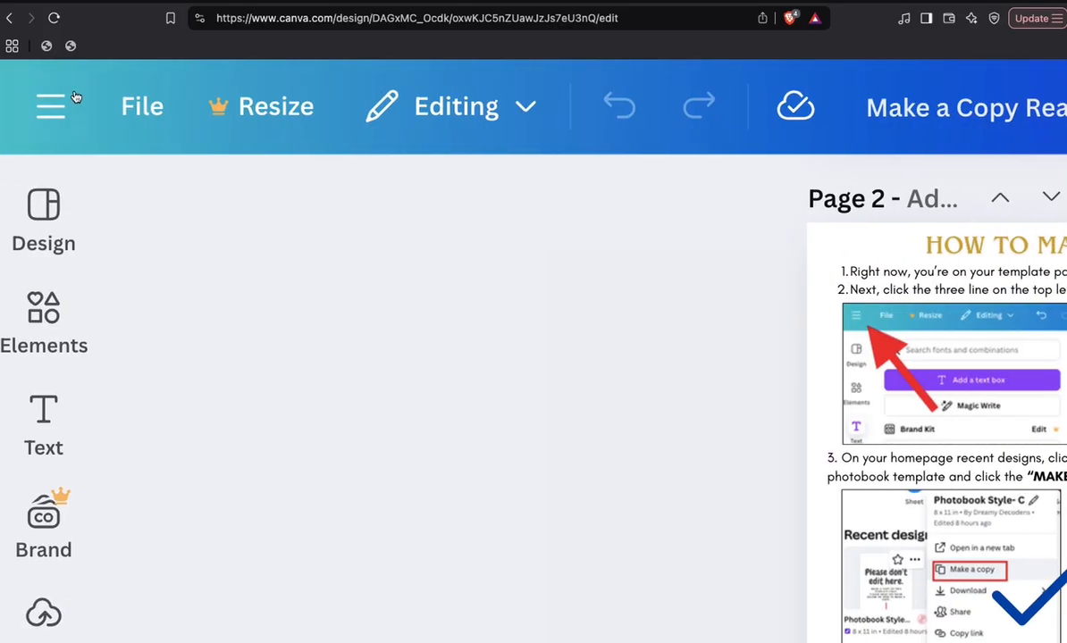
{"action": "left_click", "coordinate": [52, 112]}
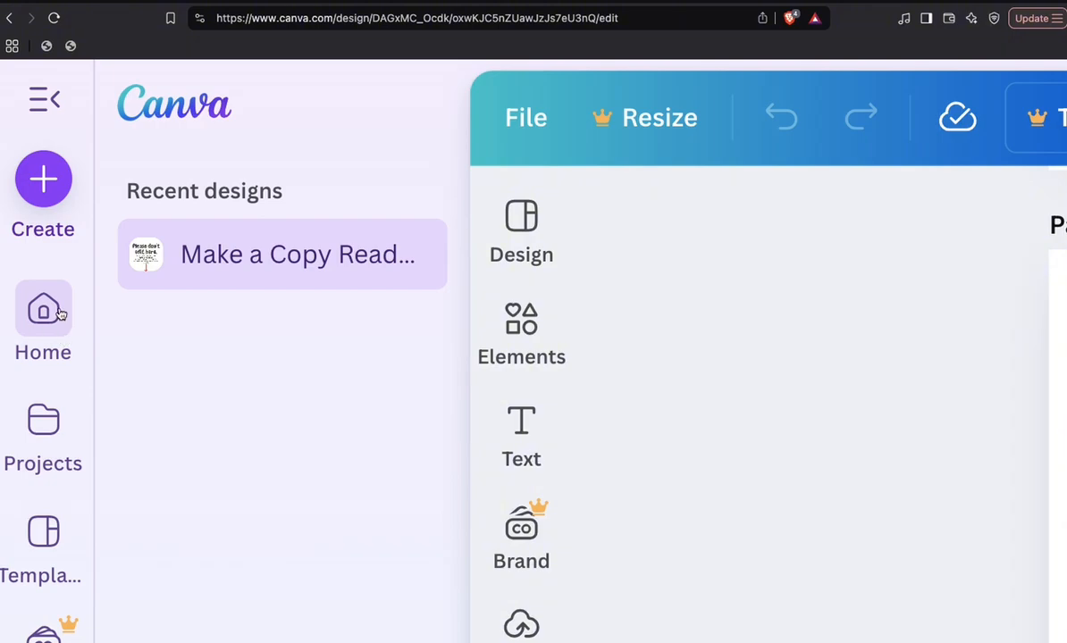
{"action": "left_click", "coordinate": [50, 312]}
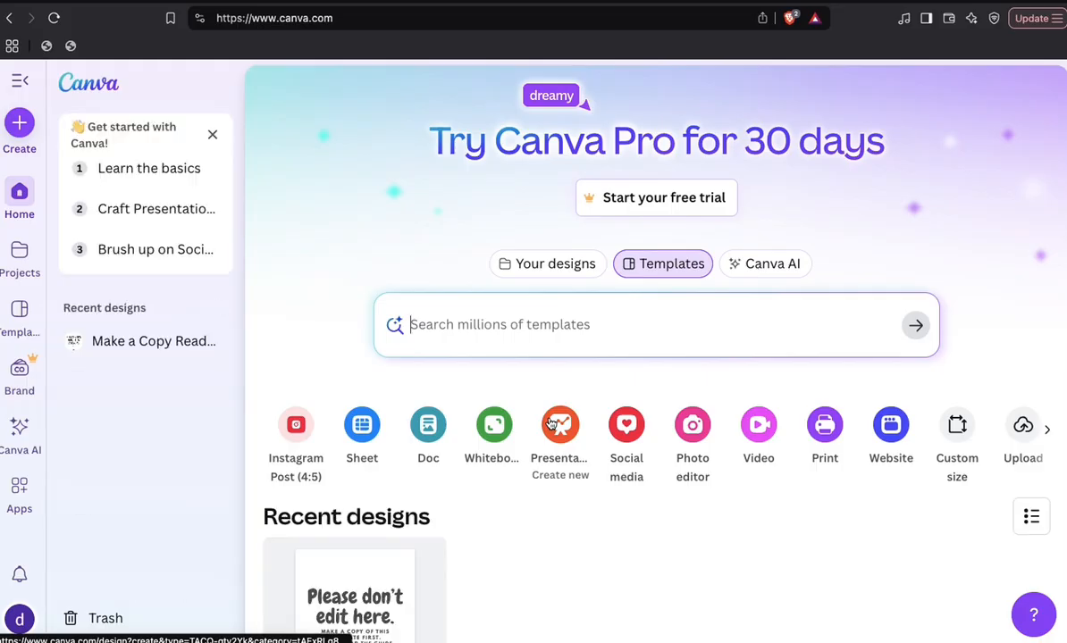
- Make a copy of the "Make a Copy Read Instructions" template from the recent designs
{"action": "scroll", "coordinate": [551, 423], "scroll_direction": "down", "scroll_amount": 3}
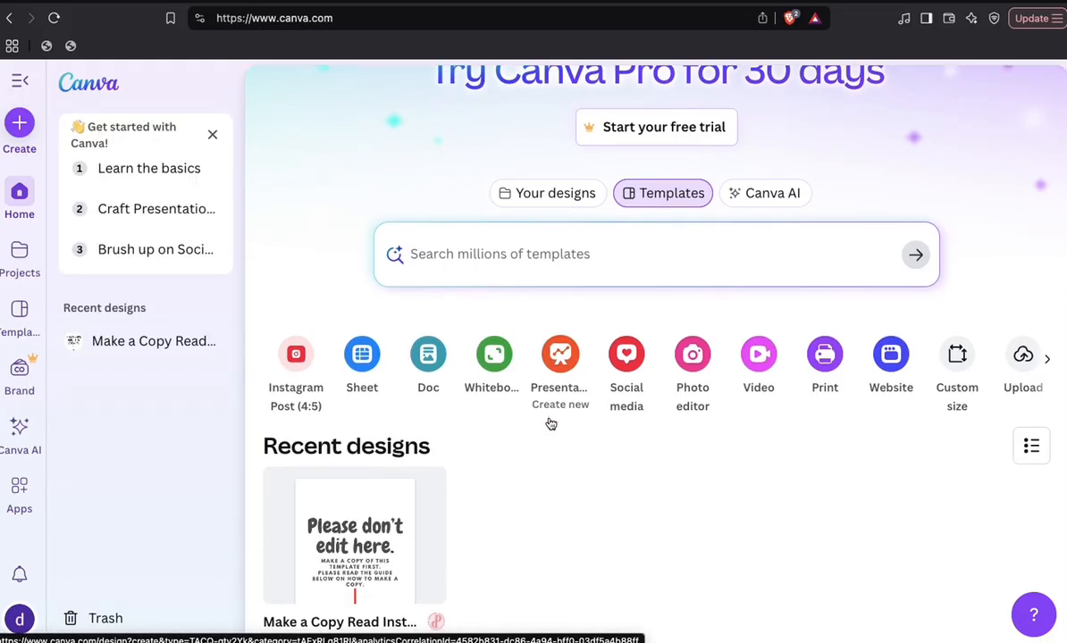
{"action": "scroll", "coordinate": [494, 432], "scroll_direction": "up", "scroll_amount": 3}
{"action": "scroll", "coordinate": [494, 429], "scroll_direction": "down", "scroll_amount": 2}
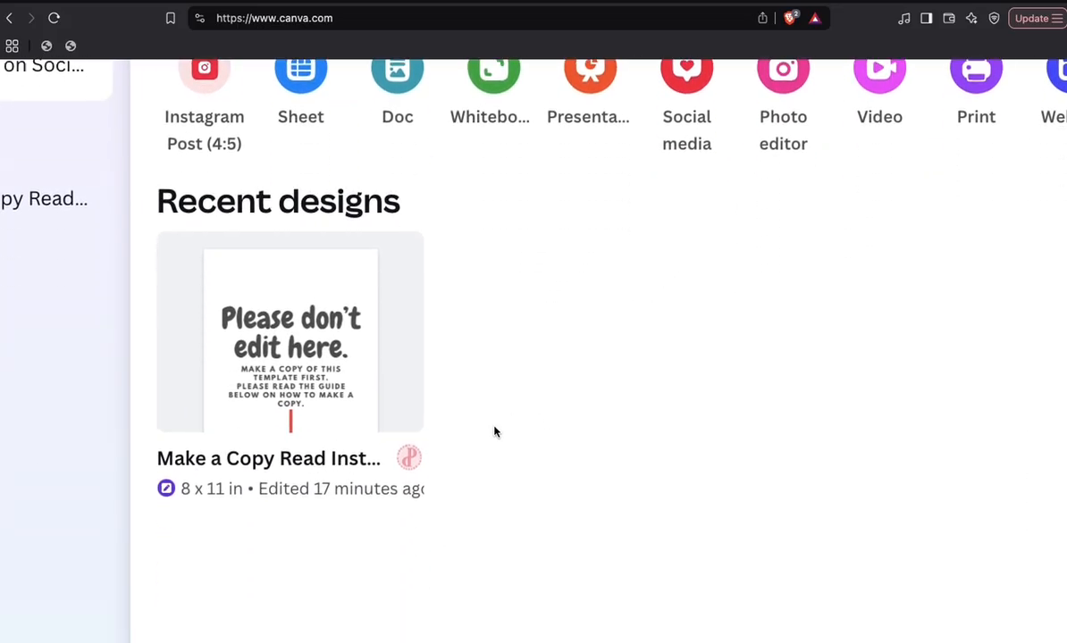
{"action": "mouse_move", "coordinate": [232, 403]}
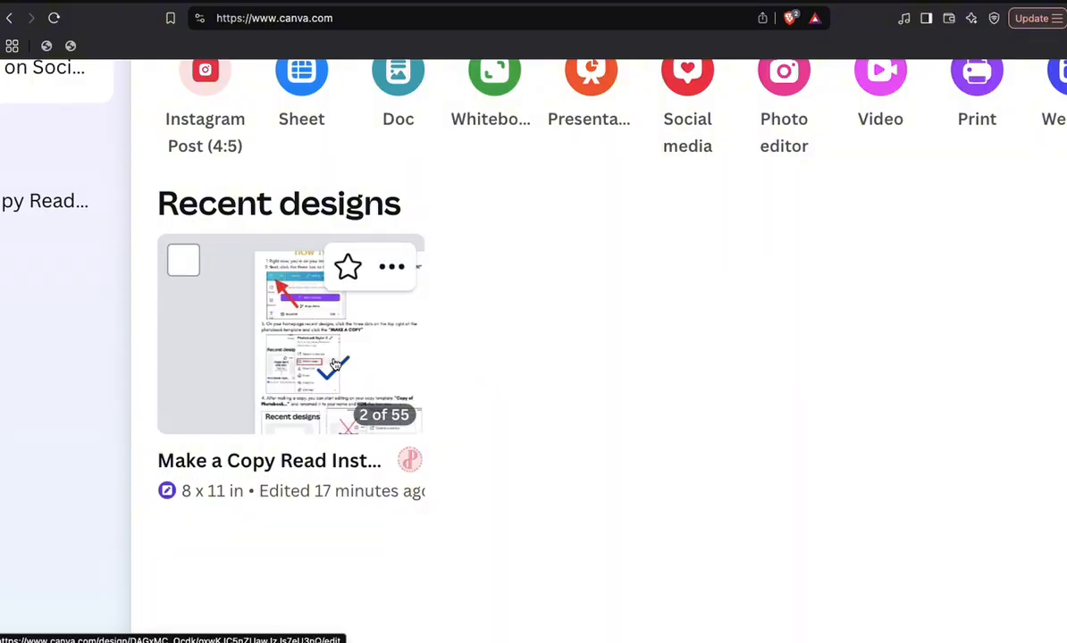
{"action": "left_click", "coordinate": [391, 268]}
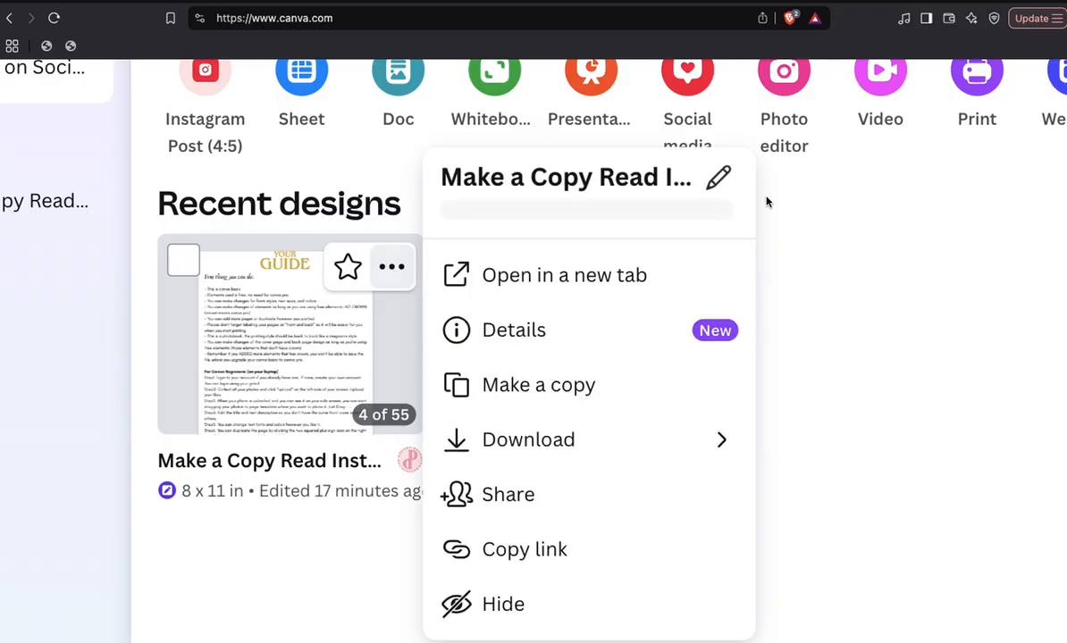
{"action": "left_click", "coordinate": [586, 396]}
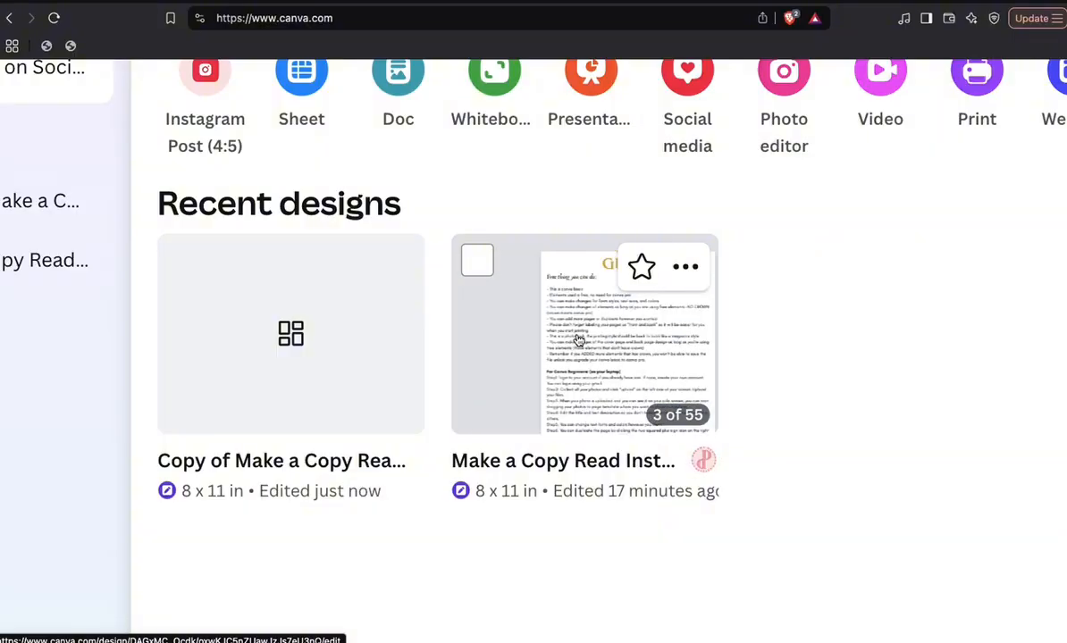
{"action": "mouse_move", "coordinate": [196, 455]}
{"action": "left_mouse_down"}
{"action": "mouse_move", "coordinate": [173, 457]}
{"action": "mouse_move", "coordinate": [197, 462]}
{"action": "left_mouse_up"}
{"action": "left_click", "coordinate": [201, 462]}
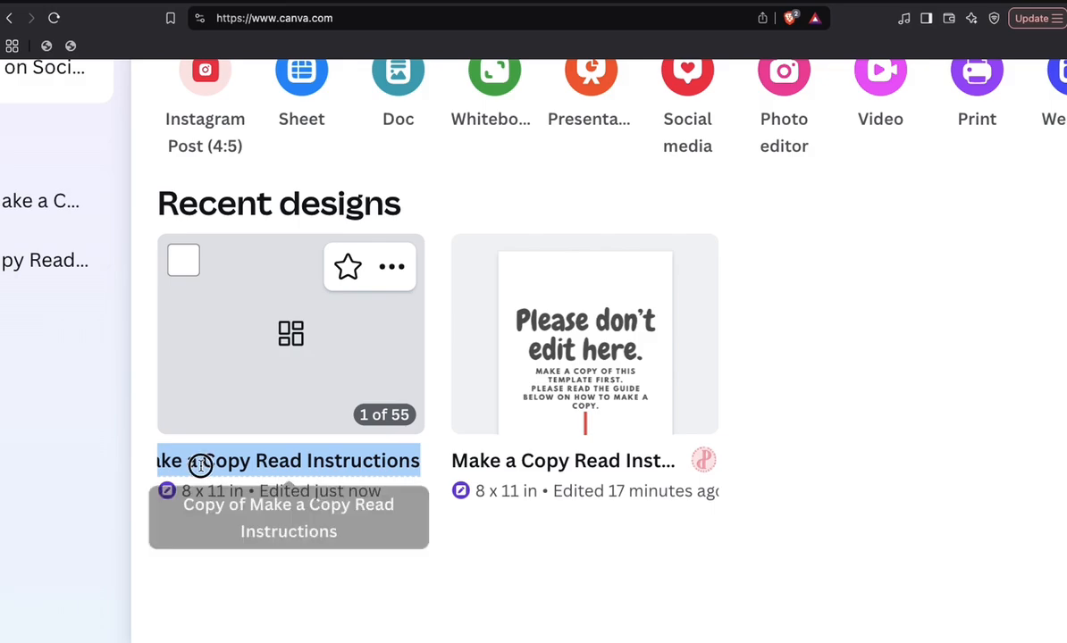
{"action": "left_click", "coordinate": [200, 462]}
{"action": "left_click", "coordinate": [250, 549]}
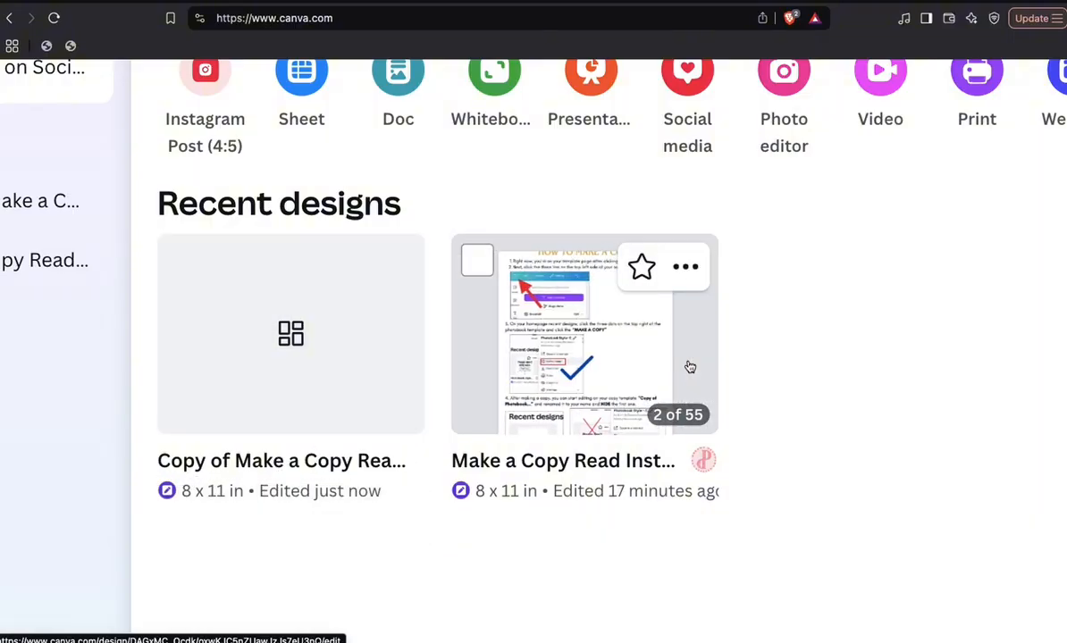
- Hide the original "Make a Copy Read Instructions" template from the recent designs and confirm hiding it
{"action": "left_click", "coordinate": [685, 268]}
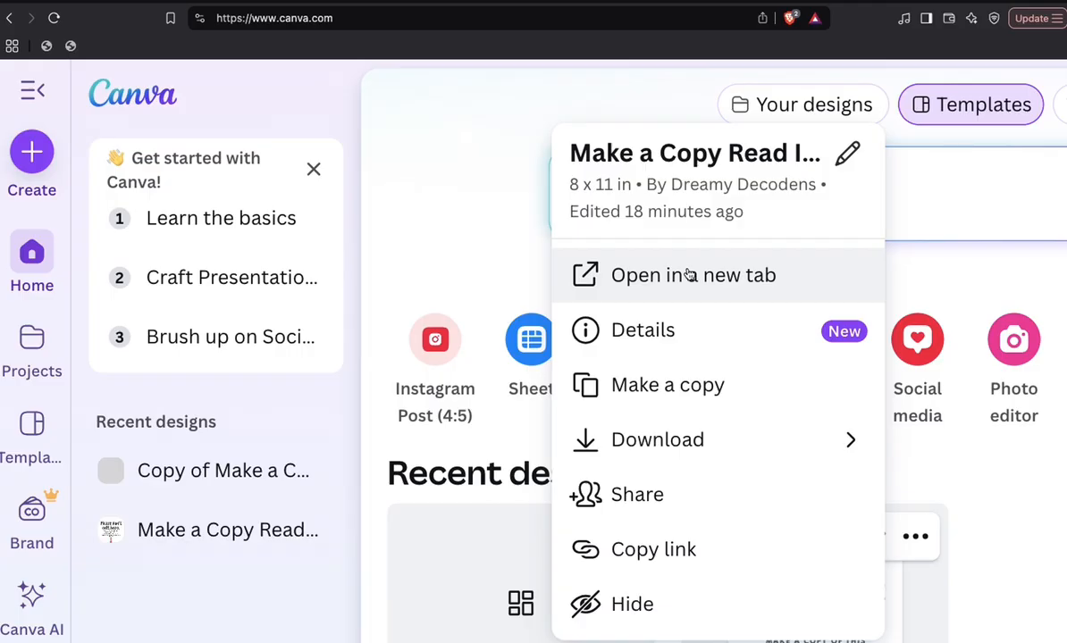
{"action": "left_click", "coordinate": [670, 597]}
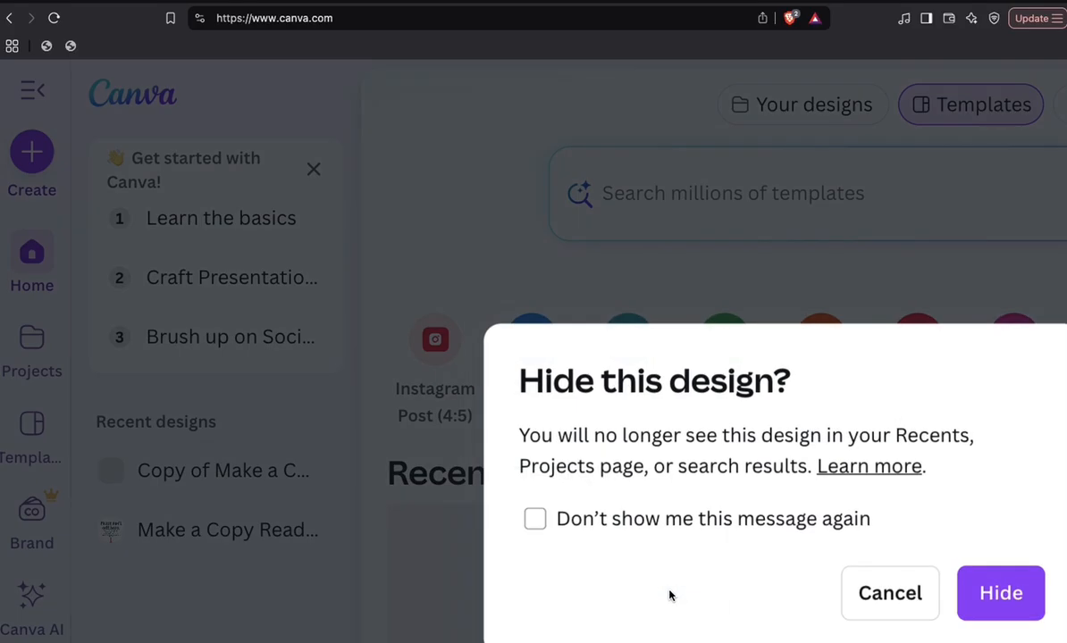
{"action": "left_click", "coordinate": [1002, 596]}
- Rename the copied design with the owner's first name followed by "Edit"
{"action": "scroll", "coordinate": [895, 543], "scroll_direction": "down", "scroll_amount": 3}
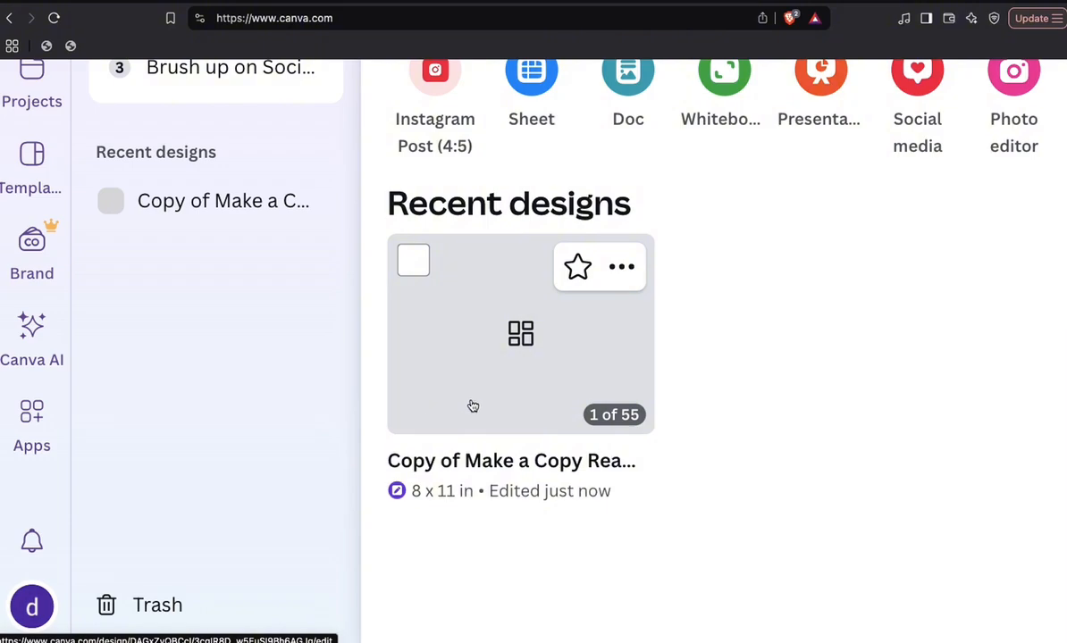
{"action": "left_click", "coordinate": [641, 453]}
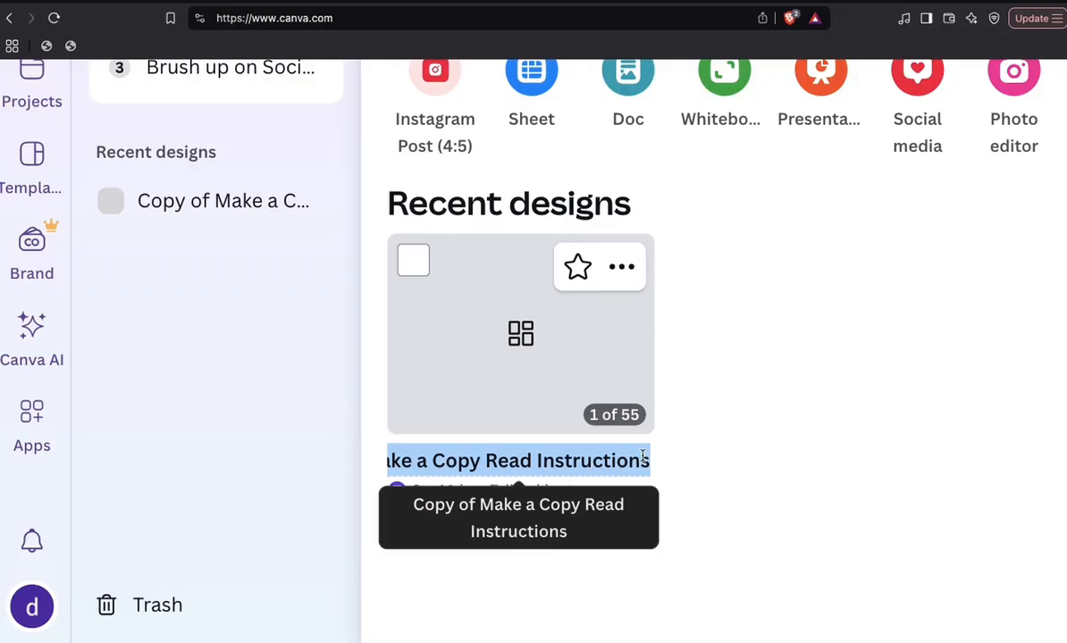
{"action": "type", "text": "Suxette"}
{"action": "key", "text": "BackSpace"}
{"action": "key", "text": "BackSpace"}
{"action": "key", "text": "BackSpace"}
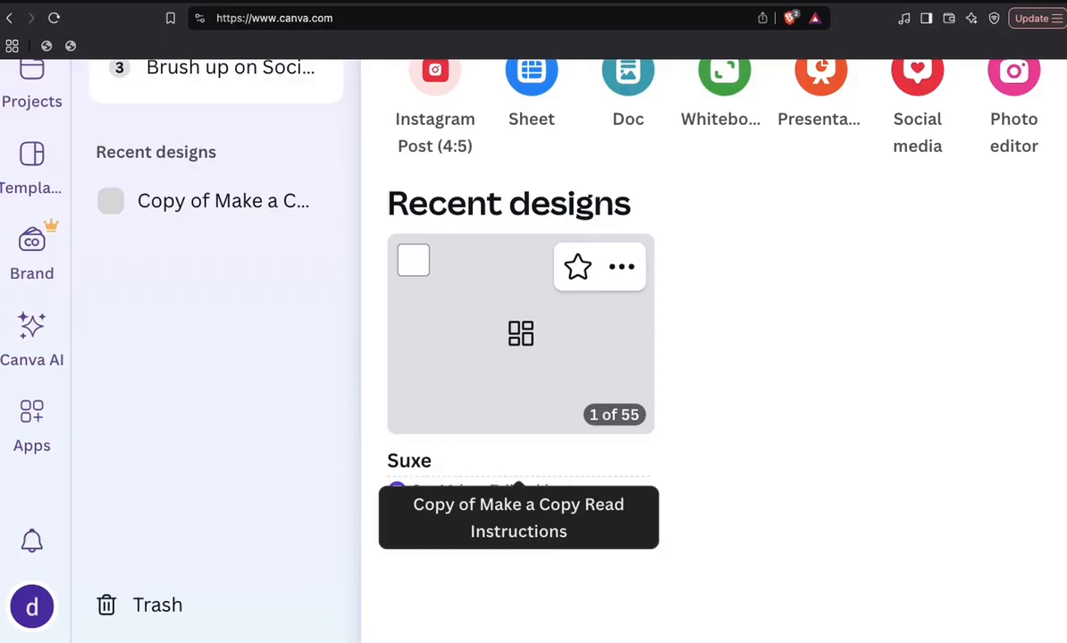
{"action": "key", "text": "BackSpace"}
{"action": "key", "text": "BackSpace"}
{"action": "type", "text": "zette Ed"}
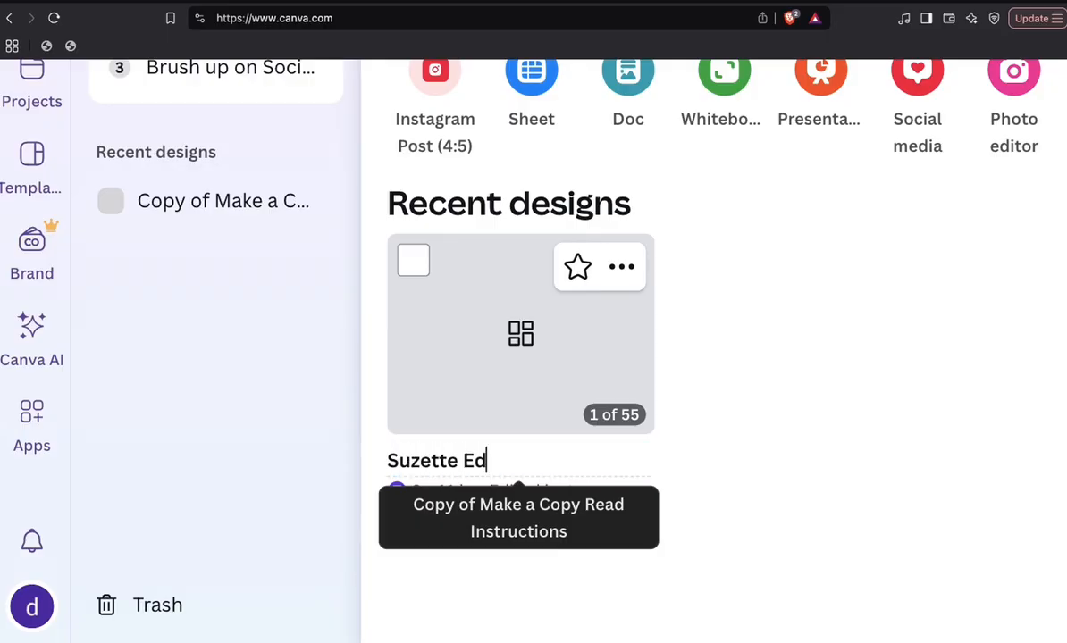
{"action": "type", "text": "it"}
{"action": "left_click", "coordinate": [826, 507]}
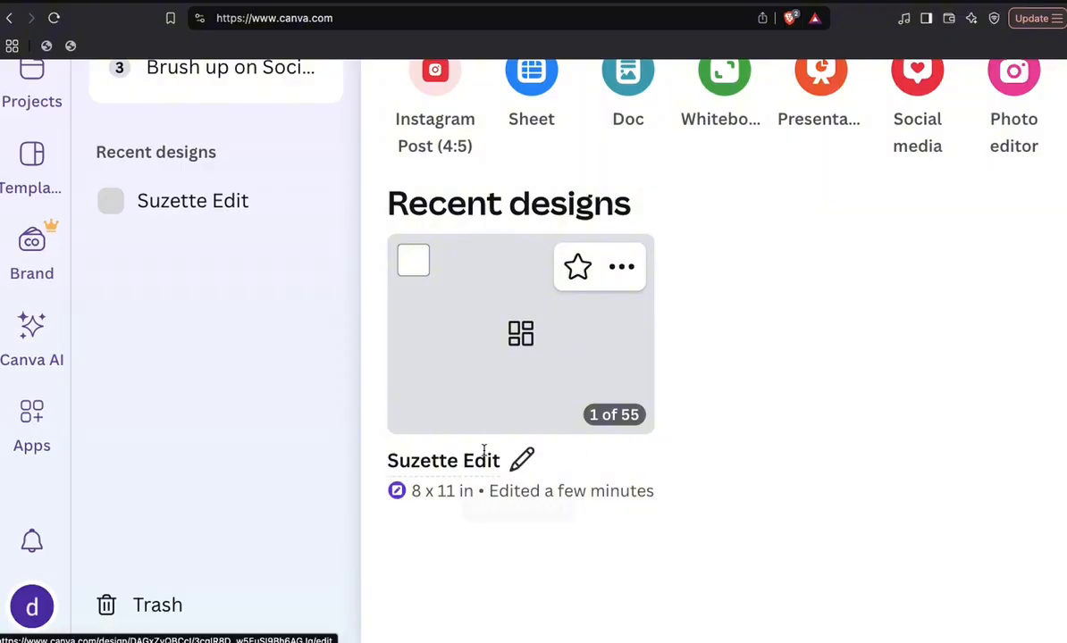
- Open the renamed copy from the recent designs in the editor
{"action": "left_click", "coordinate": [477, 370]}
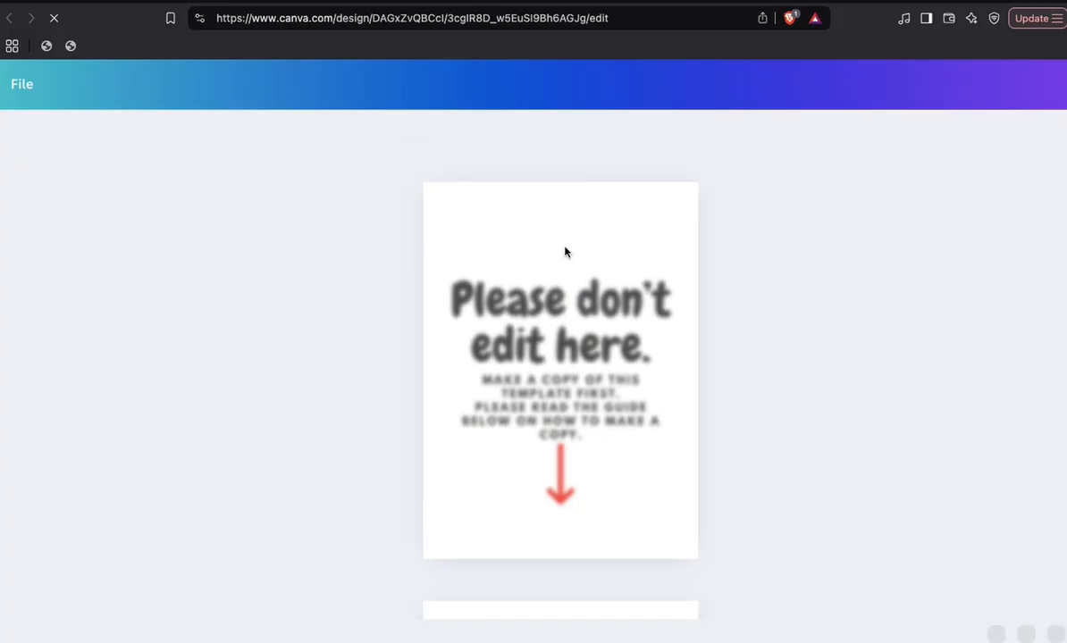
{"action": "scroll", "coordinate": [564, 245], "scroll_direction": "down", "scroll_amount": 2}
{"action": "scroll", "coordinate": [560, 231], "scroll_direction": "up", "scroll_amount": 1}
{"action": "scroll", "coordinate": [560, 234], "scroll_direction": "up", "scroll_amount": 2}
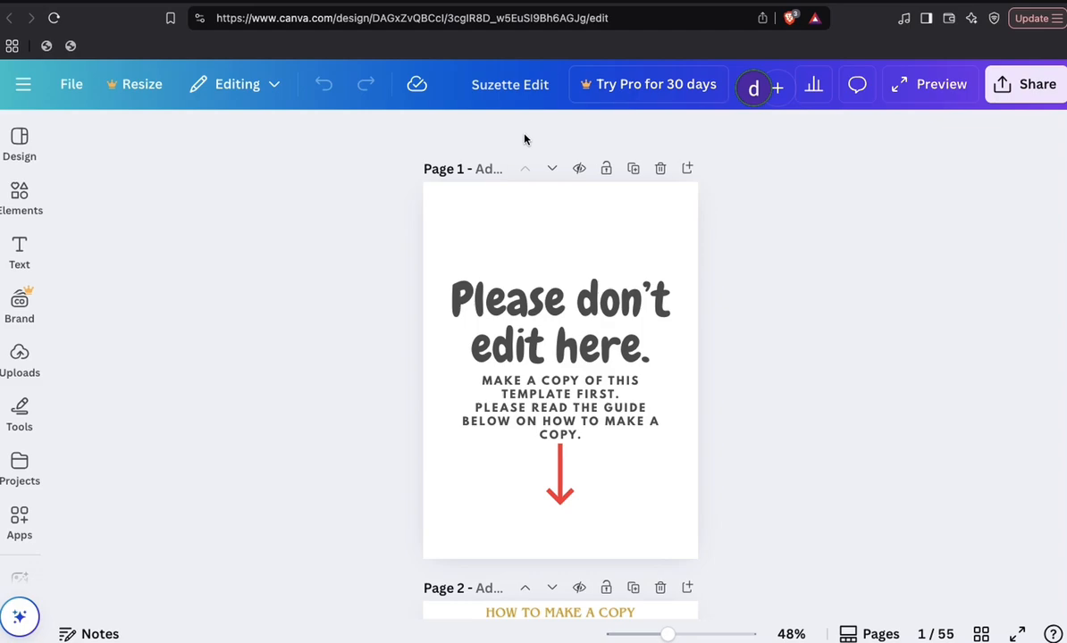
- Delete the "Please don't edit here" and "How to Make a Copy" pages from the start of the copy
{"action": "scroll", "coordinate": [605, 232], "scroll_direction": "up", "scroll_amount": 5}
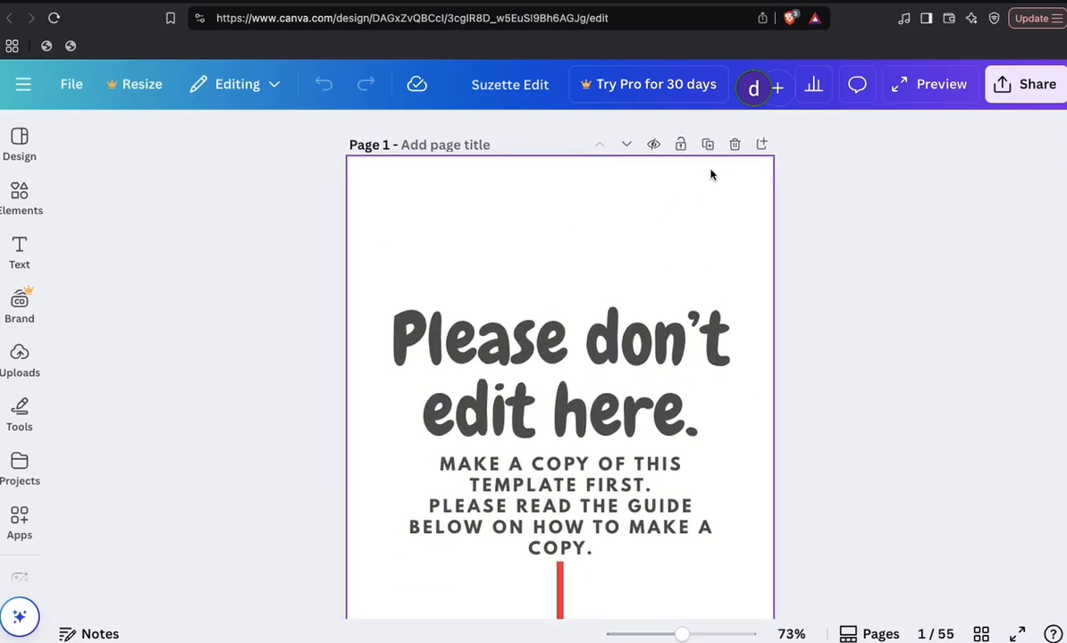
{"action": "left_click", "coordinate": [733, 145]}
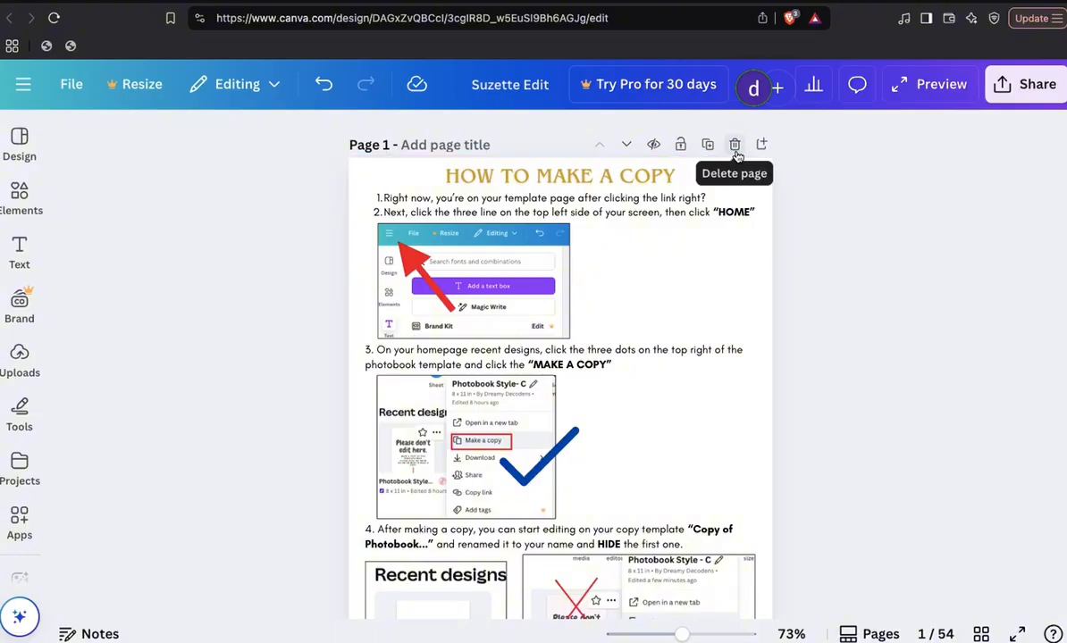
{"action": "left_click", "coordinate": [734, 145]}
- Read the "Free thing you can do" list on the "Your Guide" page and glance at the photobook cover below it
{"action": "scroll", "coordinate": [509, 314], "scroll_direction": "up", "scroll_amount": 5}
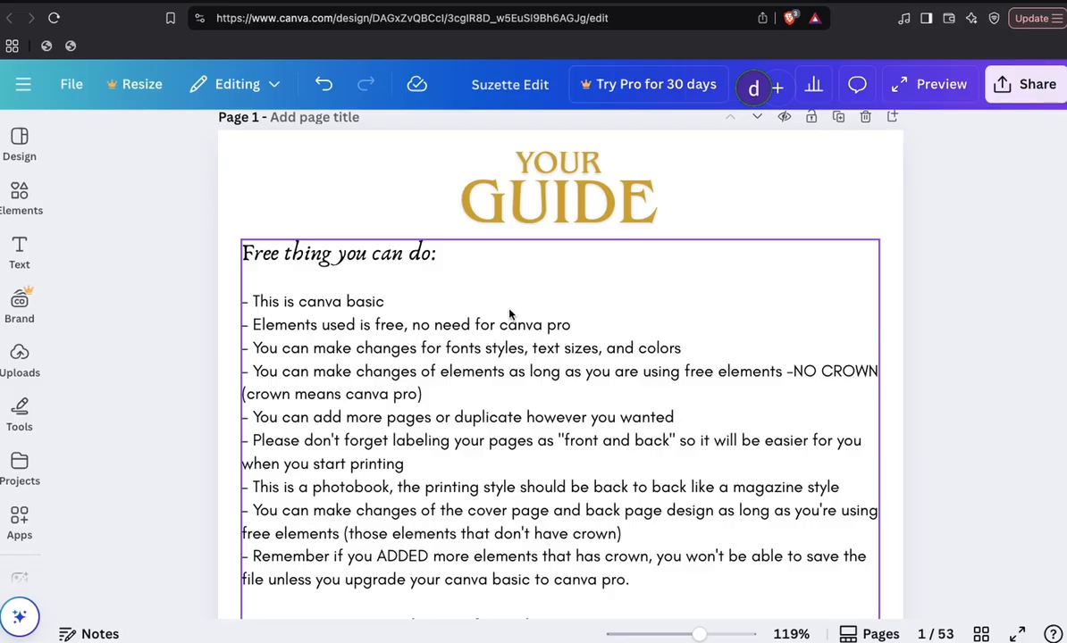
{"action": "scroll", "coordinate": [715, 303], "scroll_direction": "up", "scroll_amount": 1}
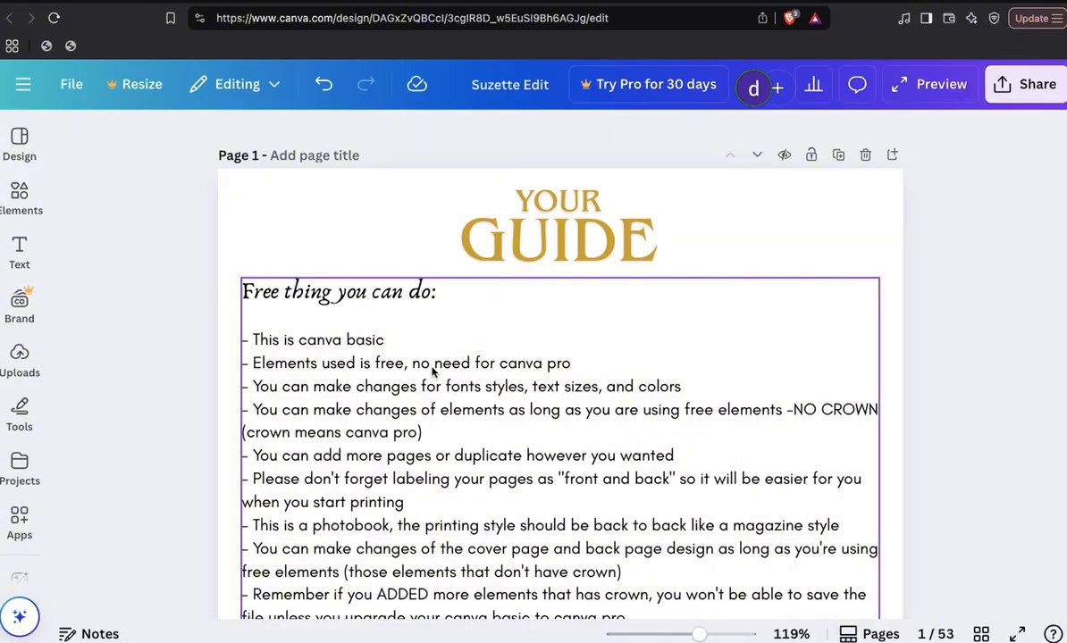
{"action": "scroll", "coordinate": [446, 375], "scroll_direction": "down", "scroll_amount": 15}
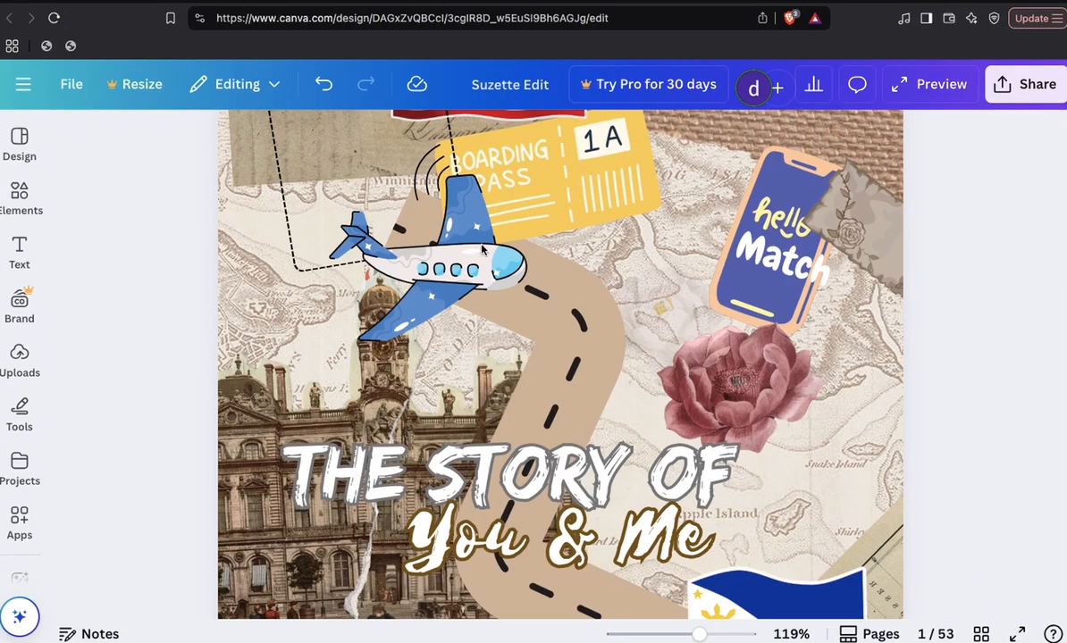
{"action": "scroll", "coordinate": [458, 367], "scroll_direction": "up", "scroll_amount": 8}
{"action": "scroll", "coordinate": [458, 366], "scroll_direction": "down", "scroll_amount": 2}
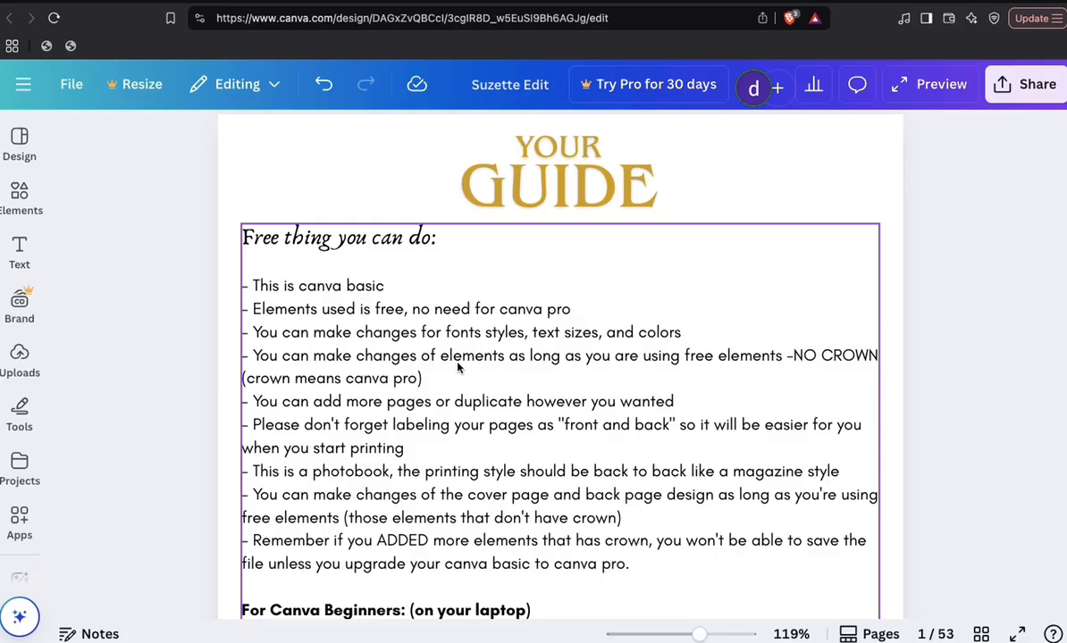
- Search the elements library for "flowers"
{"action": "left_click", "coordinate": [18, 192]}
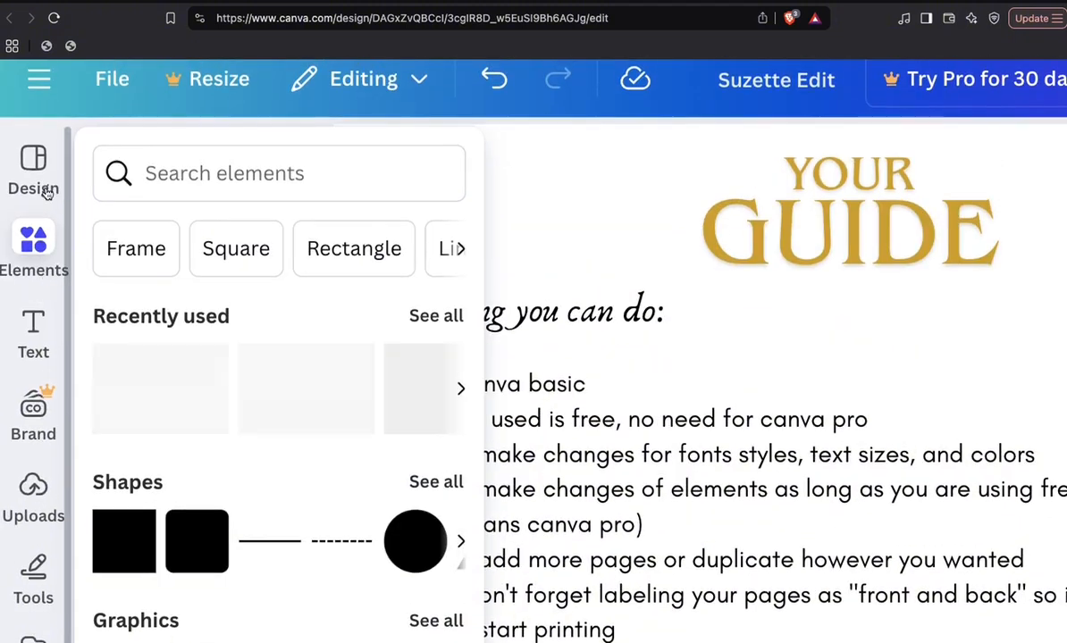
{"action": "left_click", "coordinate": [40, 251]}
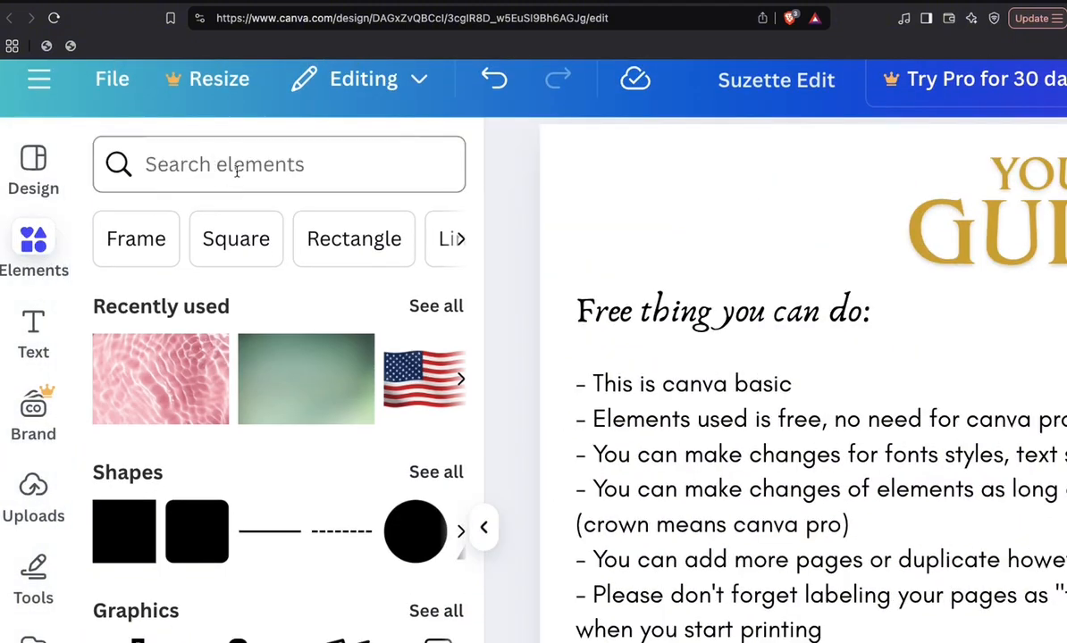
{"action": "left_click", "coordinate": [204, 159]}
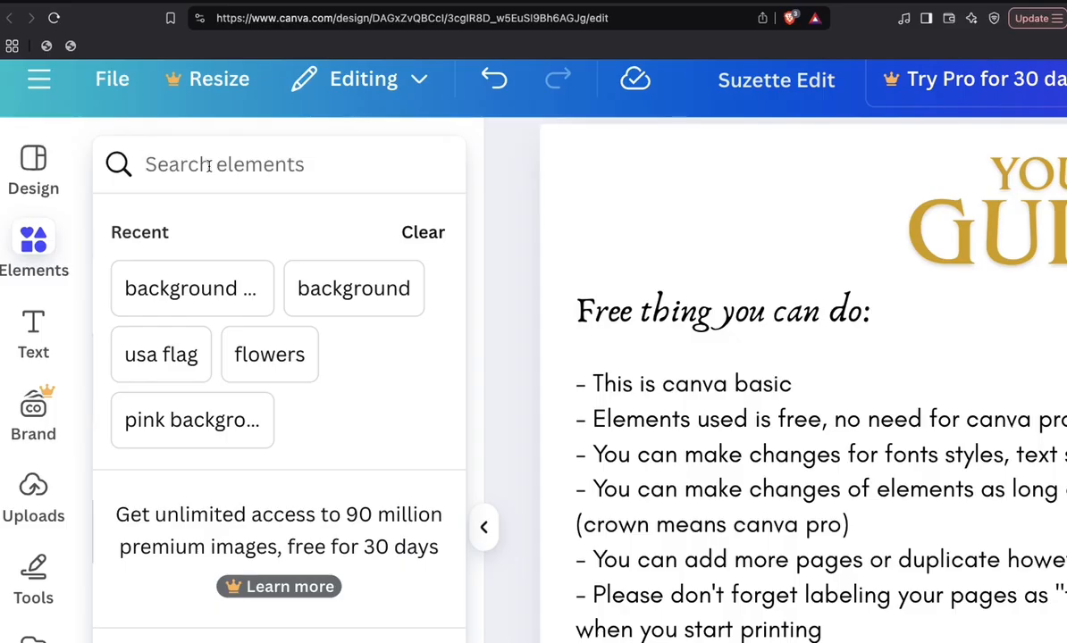
{"action": "type", "text": "flowers"}
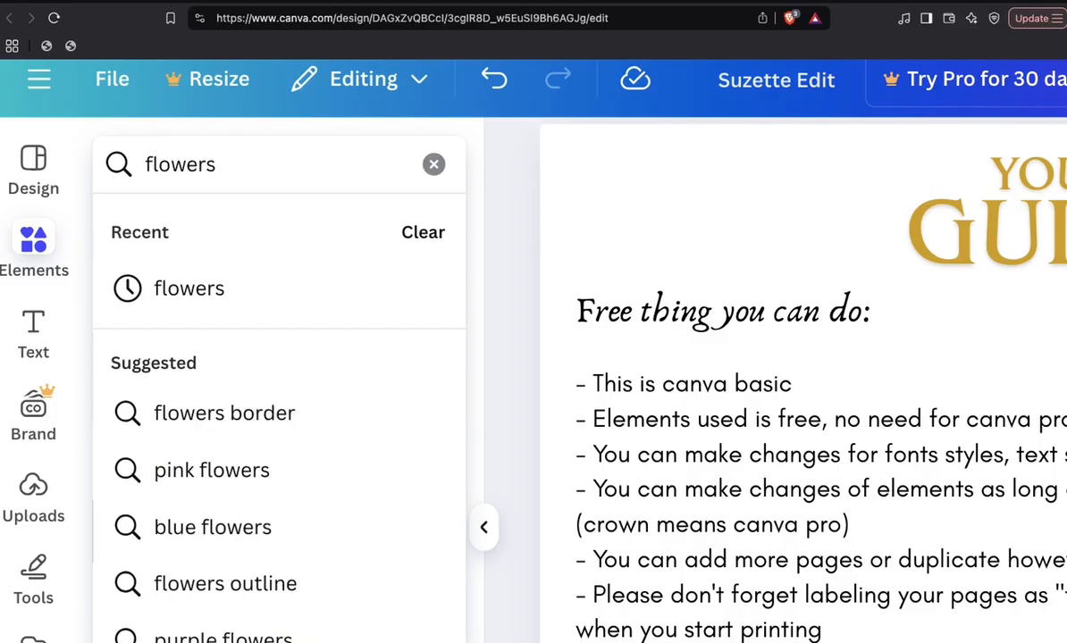
{"action": "key", "text": "Return"}
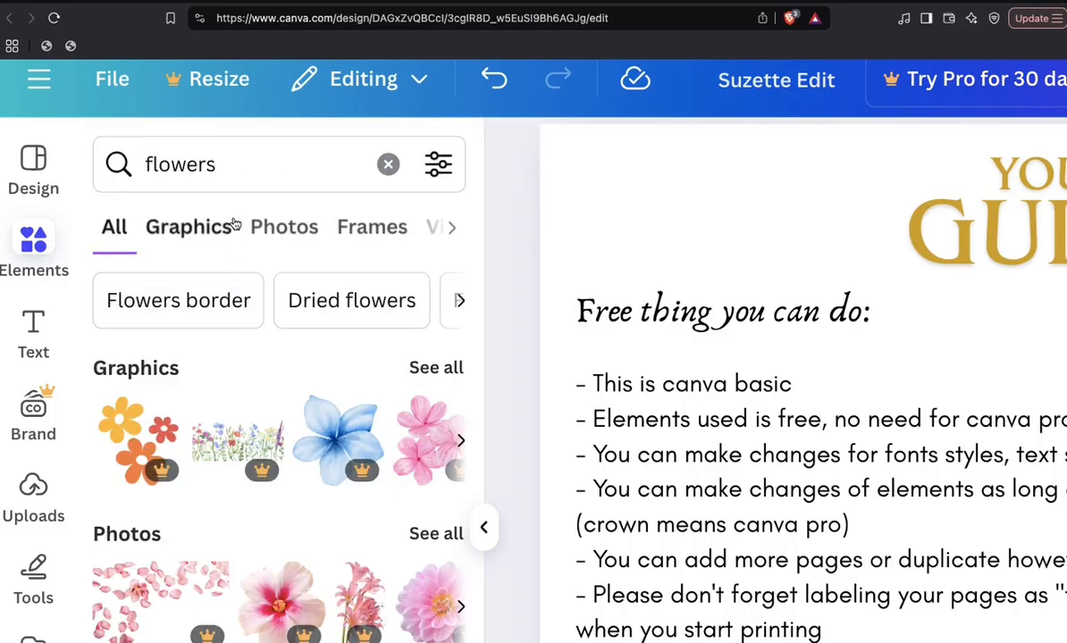
- Narrow the "flowers" results to graphics and examine which ones have a crown badge, closing the elements library when done
{"action": "left_click", "coordinate": [210, 223]}
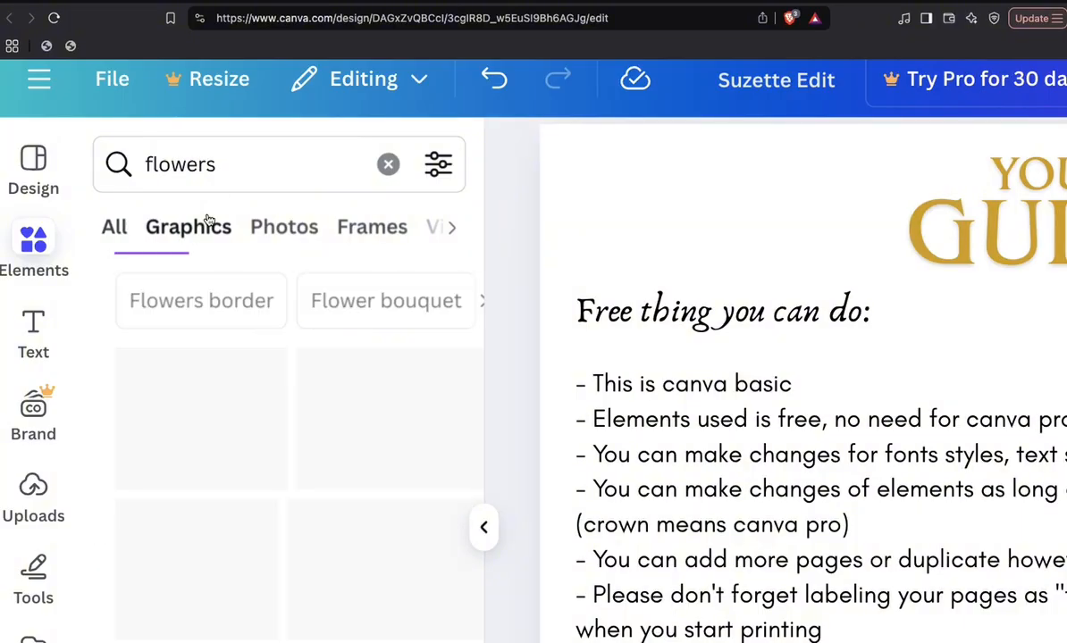
{"action": "scroll", "coordinate": [264, 361], "scroll_direction": "down", "scroll_amount": 2}
{"action": "scroll", "coordinate": [269, 448], "scroll_direction": "up", "scroll_amount": 1}
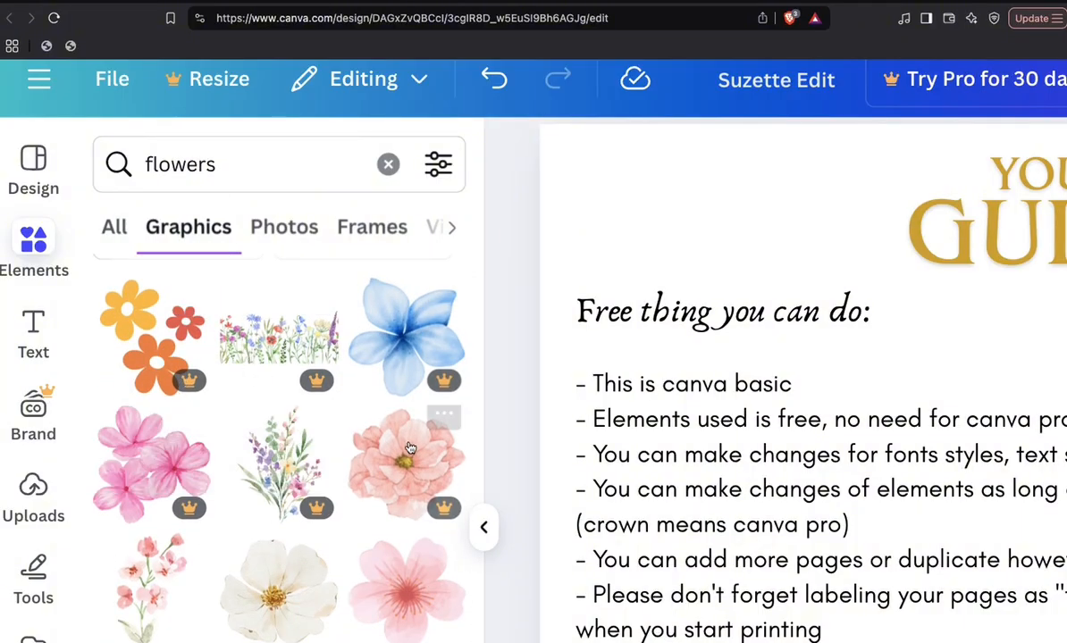
{"action": "scroll", "coordinate": [405, 441], "scroll_direction": "down", "scroll_amount": 1}
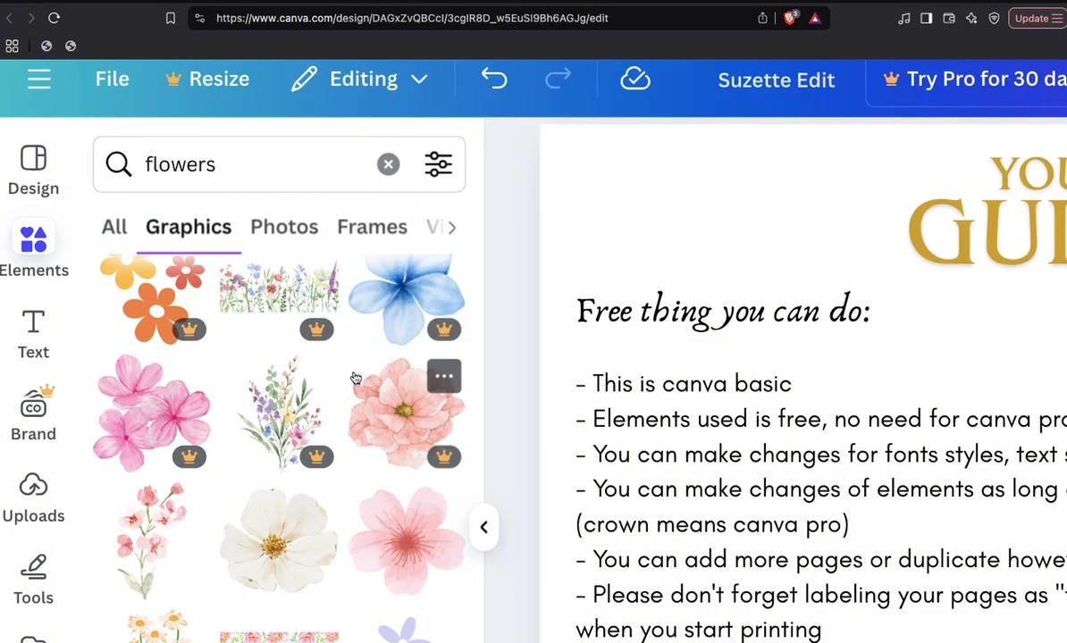
{"action": "scroll", "coordinate": [346, 388], "scroll_direction": "down", "scroll_amount": 2}
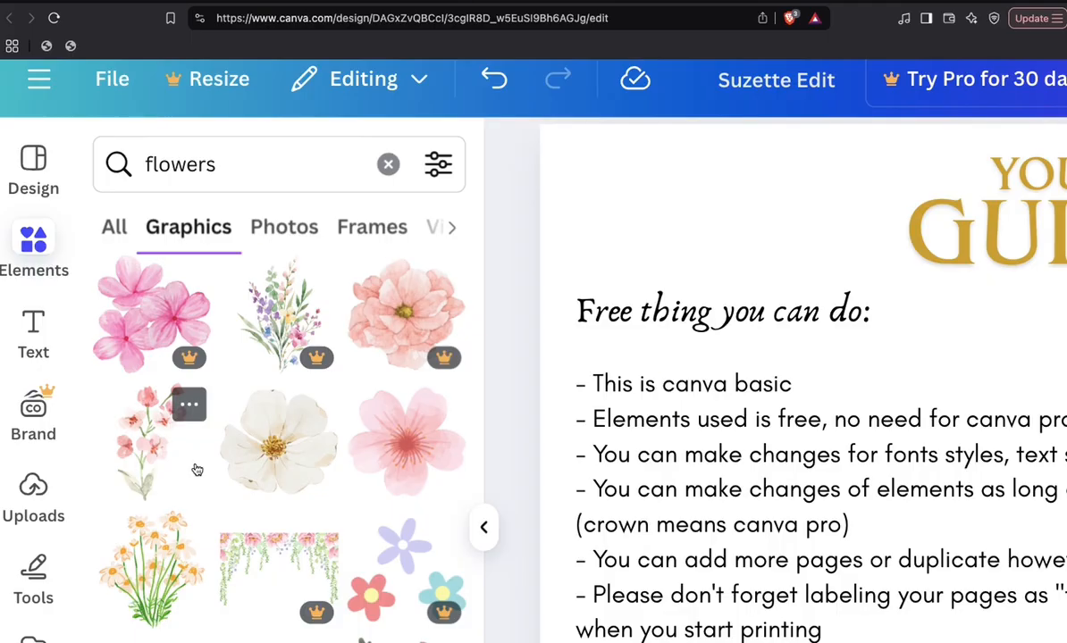
{"action": "scroll", "coordinate": [268, 446], "scroll_direction": "down", "scroll_amount": 1}
{"action": "left_click", "coordinate": [484, 527]}
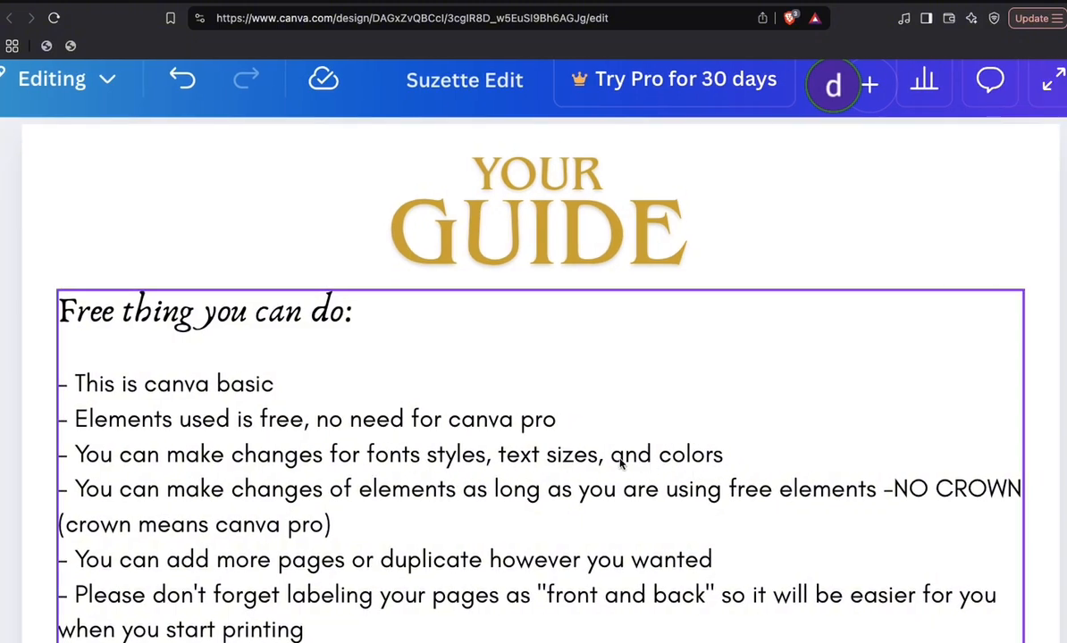
- Review the "Free thing you can do" list and delete the "Your Guide" page from the design
{"action": "scroll", "coordinate": [619, 464], "scroll_direction": "down", "scroll_amount": 2}
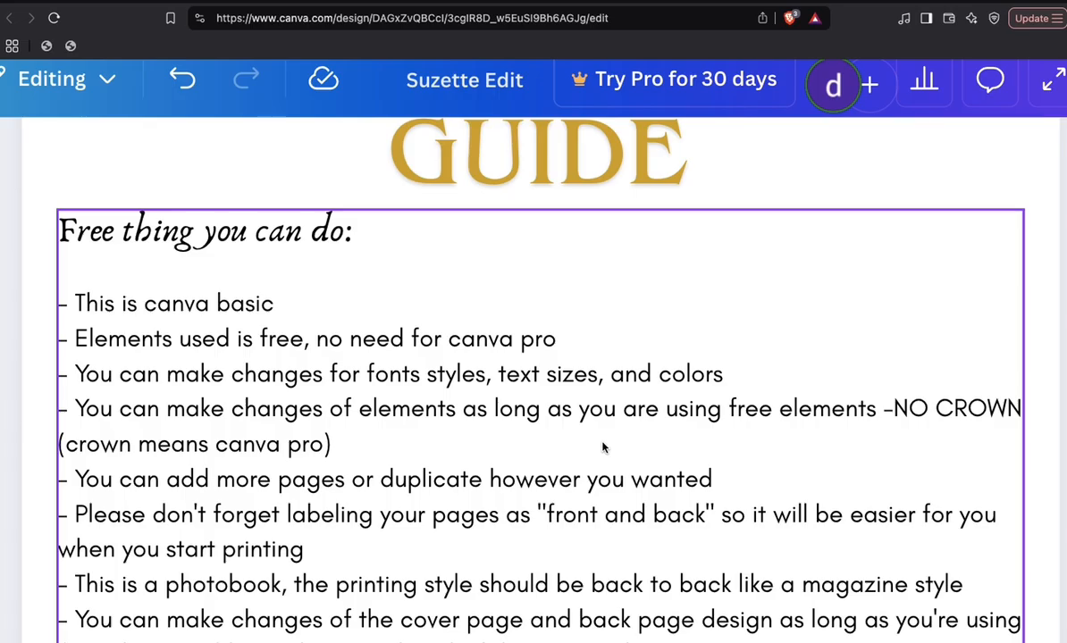
{"action": "scroll", "coordinate": [603, 446], "scroll_direction": "up", "scroll_amount": 1}
{"action": "scroll", "coordinate": [603, 446], "scroll_direction": "down", "scroll_amount": 2}
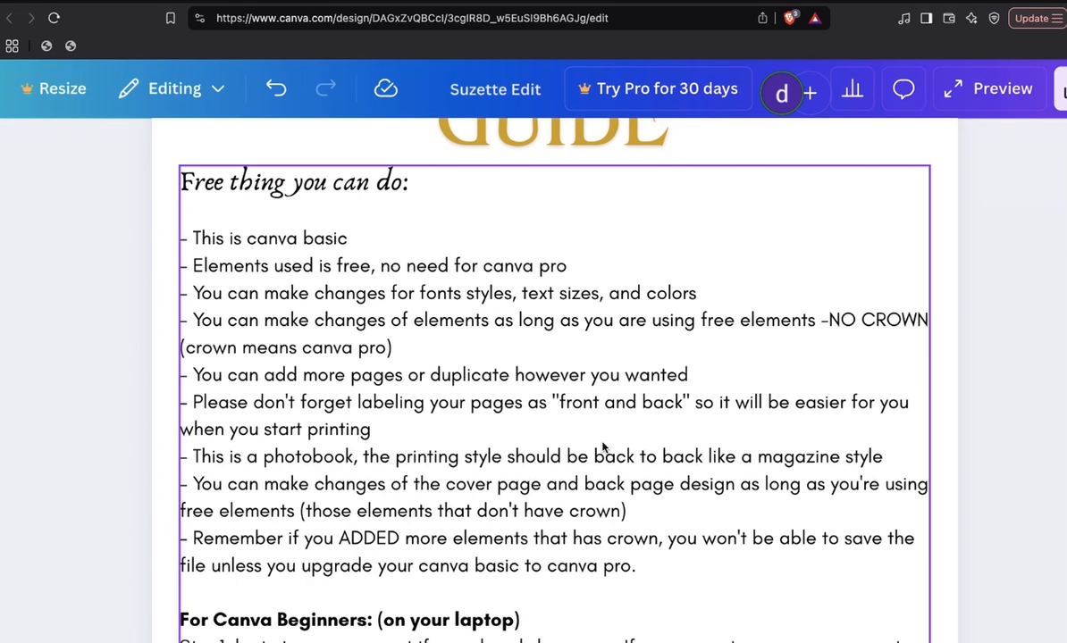
{"action": "scroll", "coordinate": [603, 447], "scroll_direction": "up", "scroll_amount": 3}
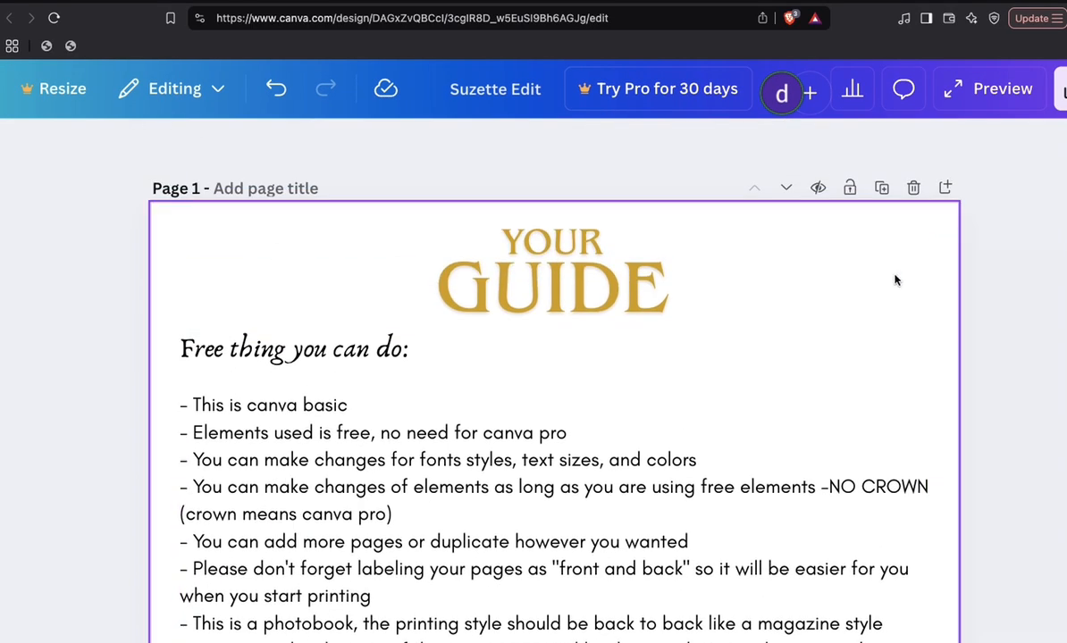
{"action": "left_click", "coordinate": [914, 189]}
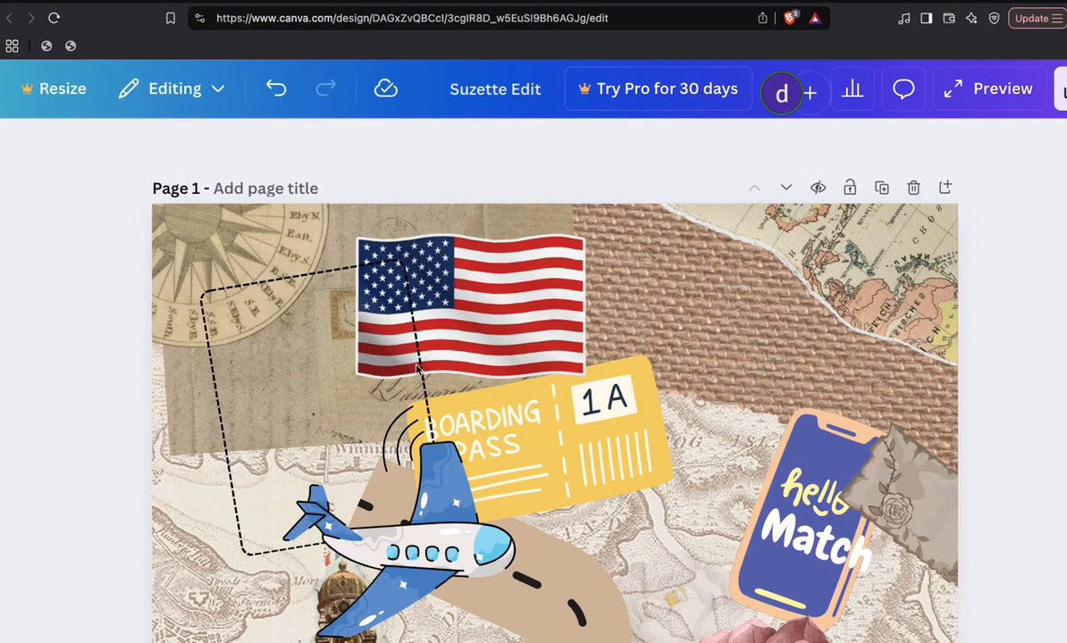
- Compare the four front cover designs in the page overview and reopen the first cover, the one with the airplane
{"action": "scroll", "coordinate": [416, 368], "scroll_direction": "down", "scroll_amount": 4}
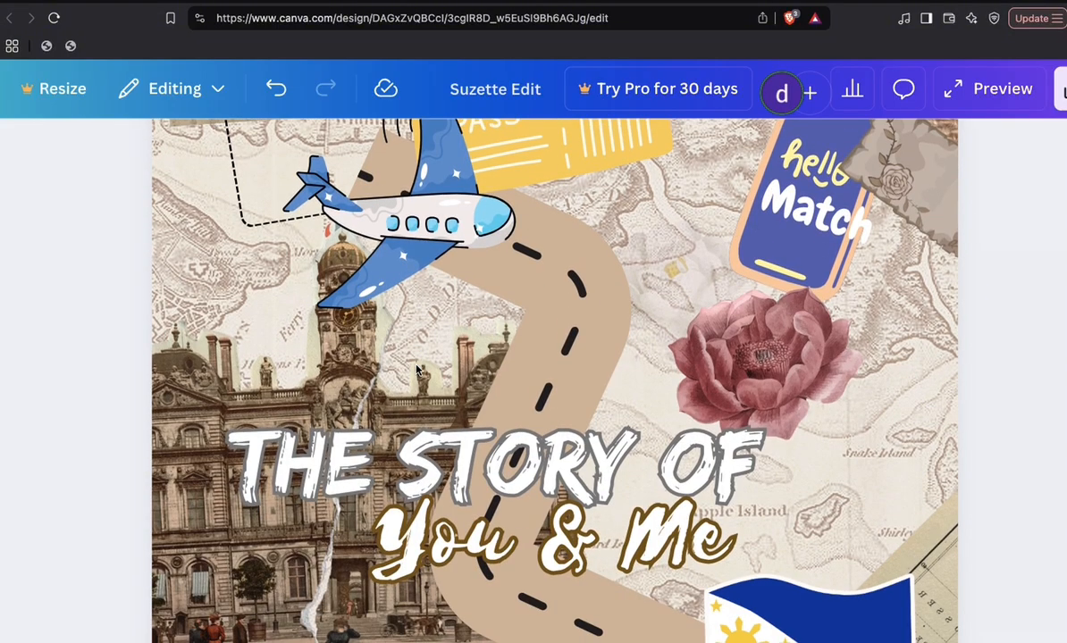
{"action": "scroll", "coordinate": [417, 369], "scroll_direction": "down", "scroll_amount": 4}
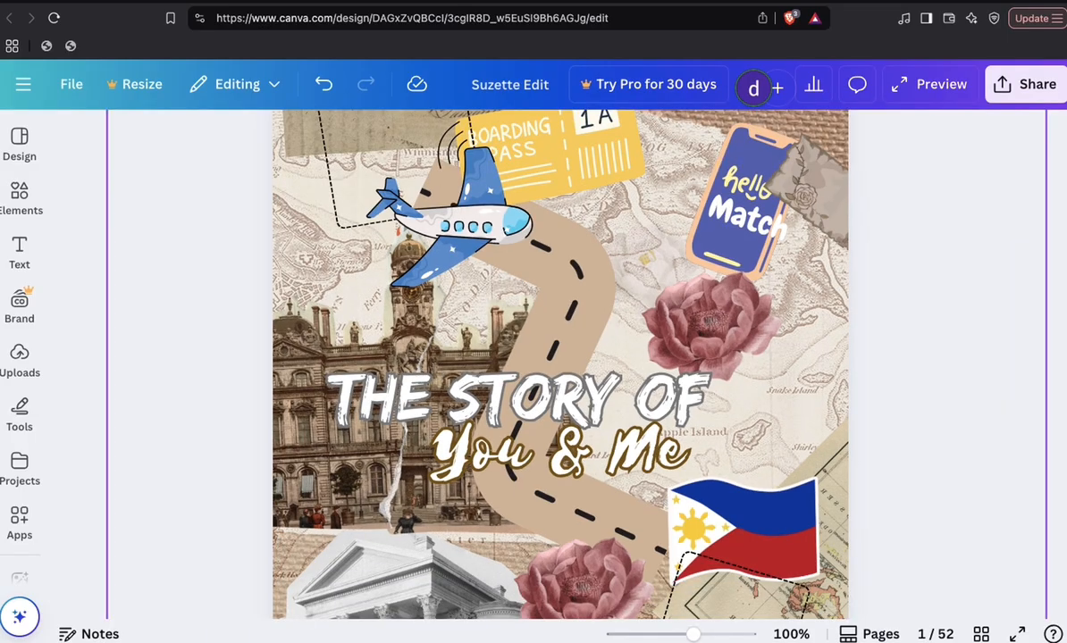
{"action": "left_click", "coordinate": [980, 634]}
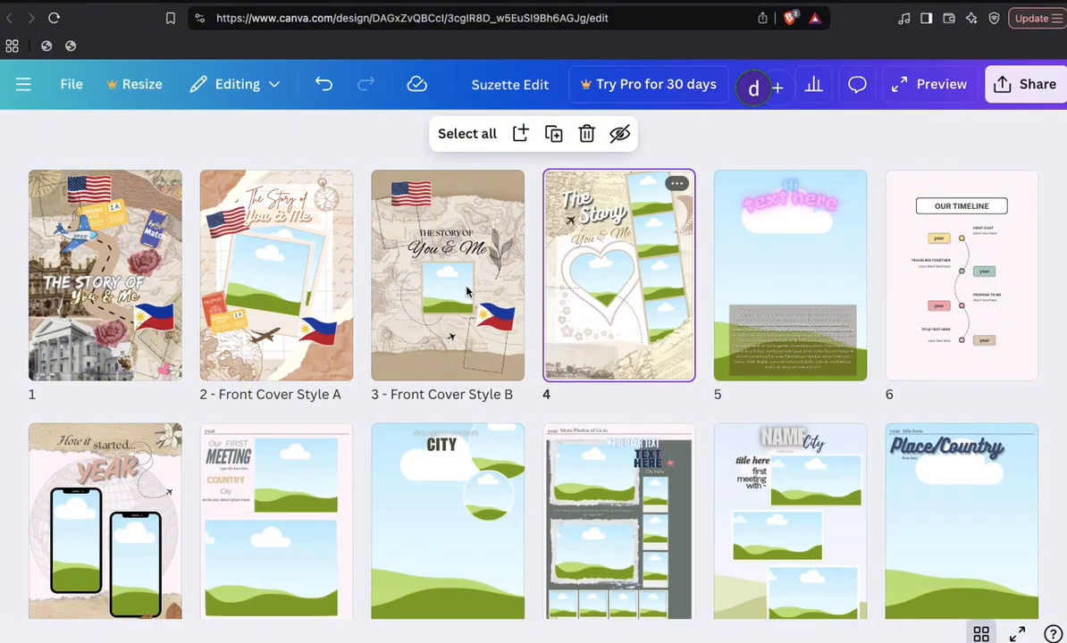
{"action": "scroll", "coordinate": [239, 232], "scroll_direction": "up", "scroll_amount": 3}
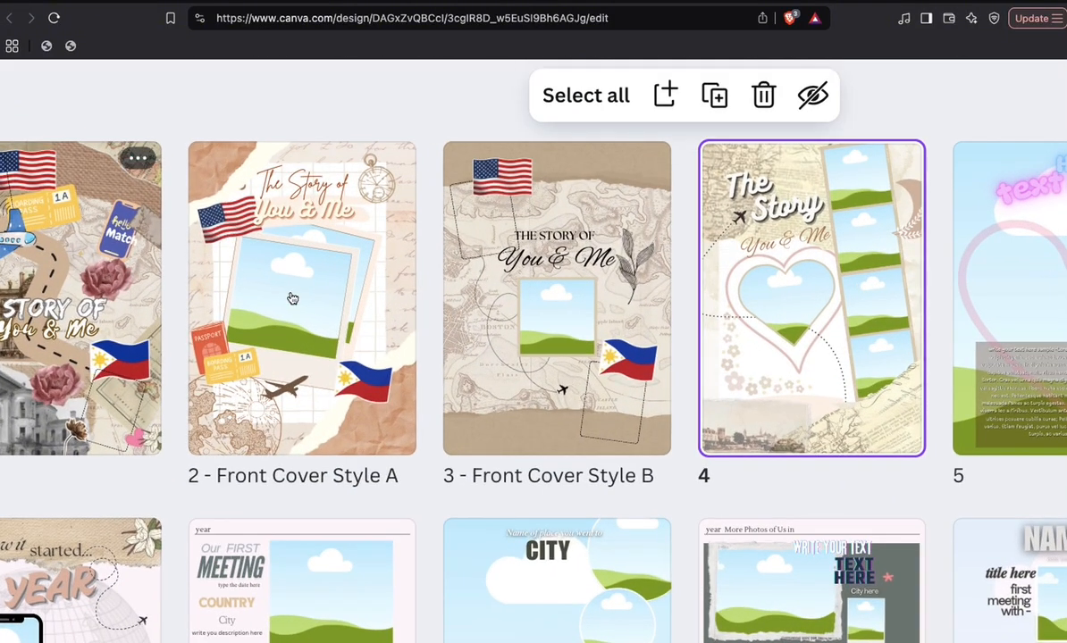
{"action": "scroll", "coordinate": [402, 290], "scroll_direction": "left", "scroll_amount": 1}
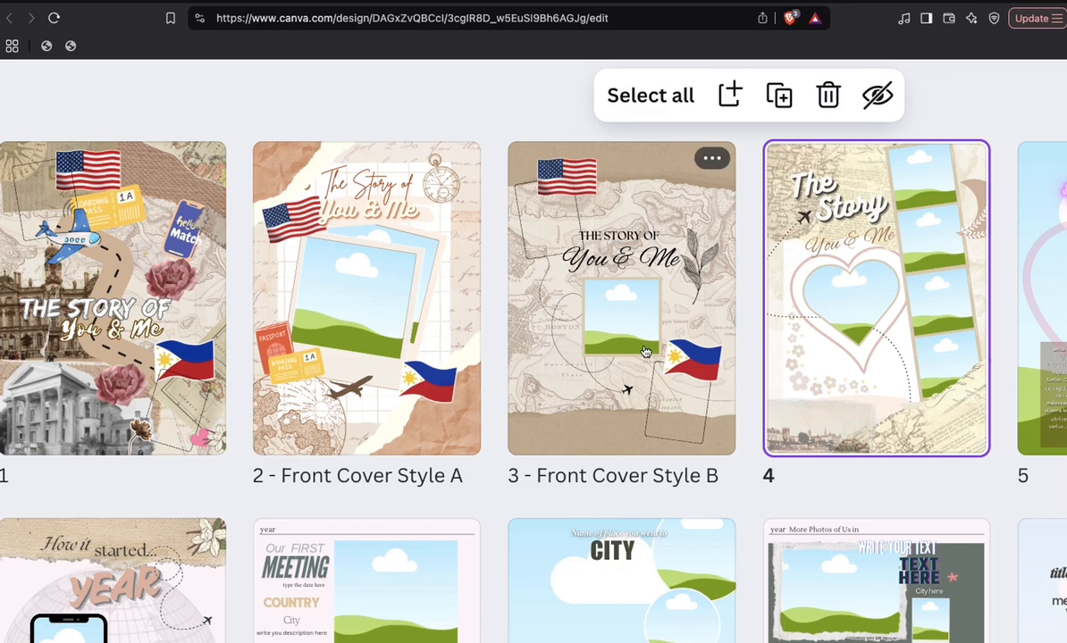
{"action": "scroll", "coordinate": [495, 358], "scroll_direction": "down", "scroll_amount": 3}
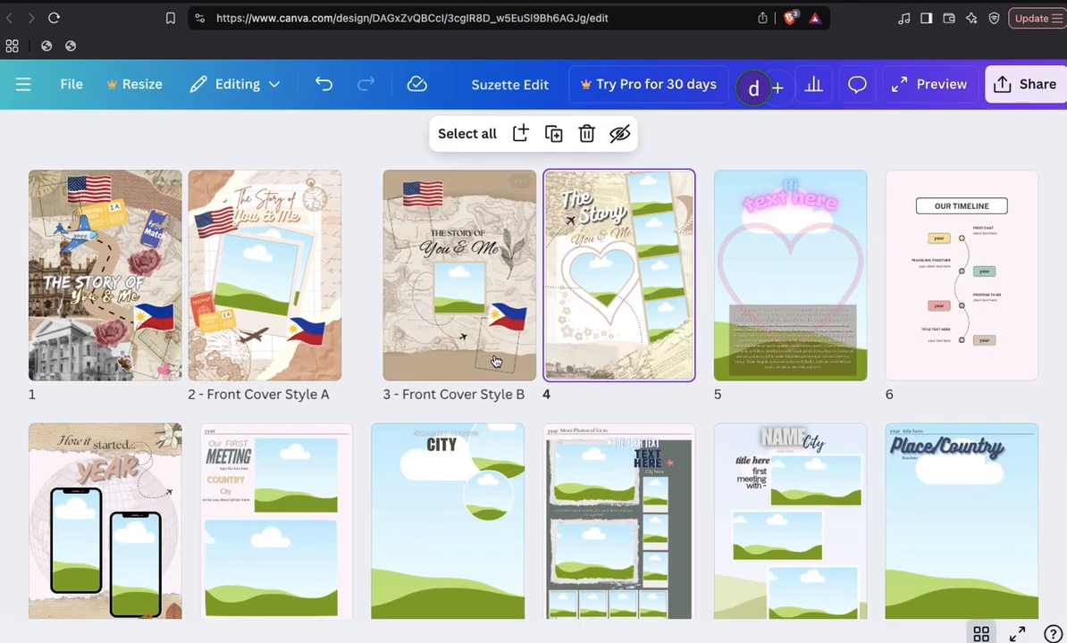
{"action": "scroll", "coordinate": [476, 233], "scroll_direction": "up", "scroll_amount": 5}
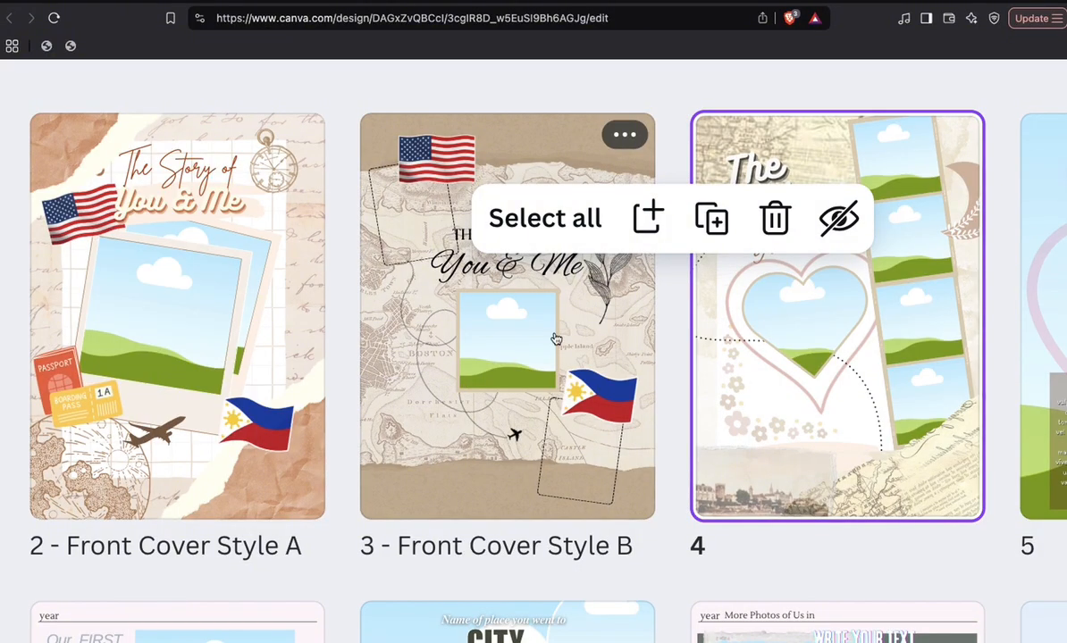
{"action": "scroll", "coordinate": [500, 400], "scroll_direction": "down", "scroll_amount": 5}
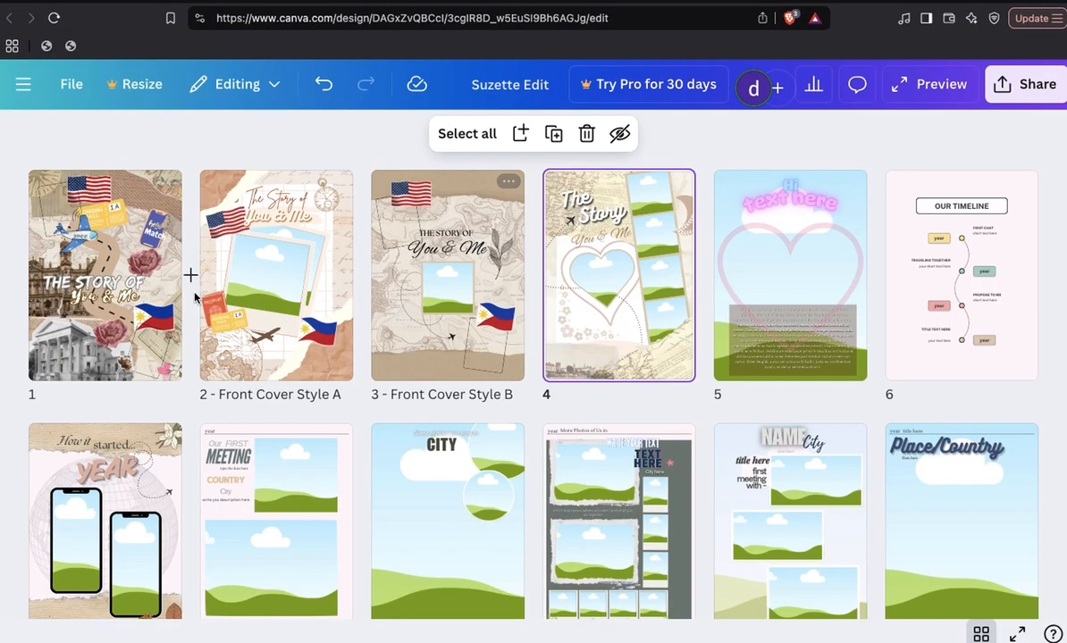
{"action": "double_click", "coordinate": [172, 279]}
{"action": "scroll", "coordinate": [506, 293], "scroll_direction": "up", "scroll_amount": 2}
{"action": "scroll", "coordinate": [507, 293], "scroll_direction": "up", "scroll_amount": 2}
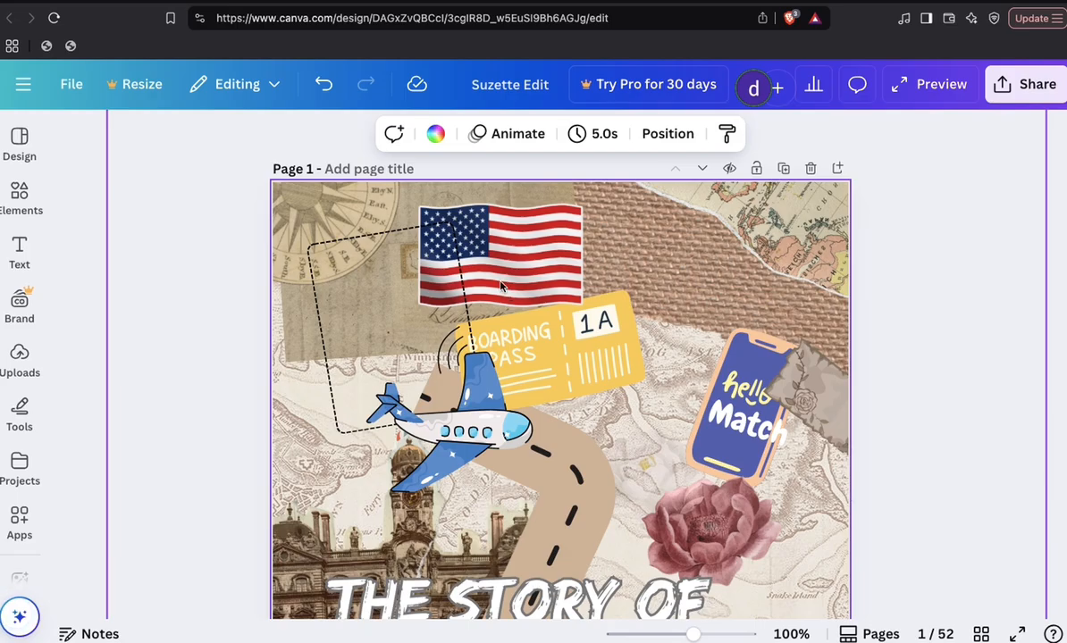
{"action": "left_click", "coordinate": [18, 143]}
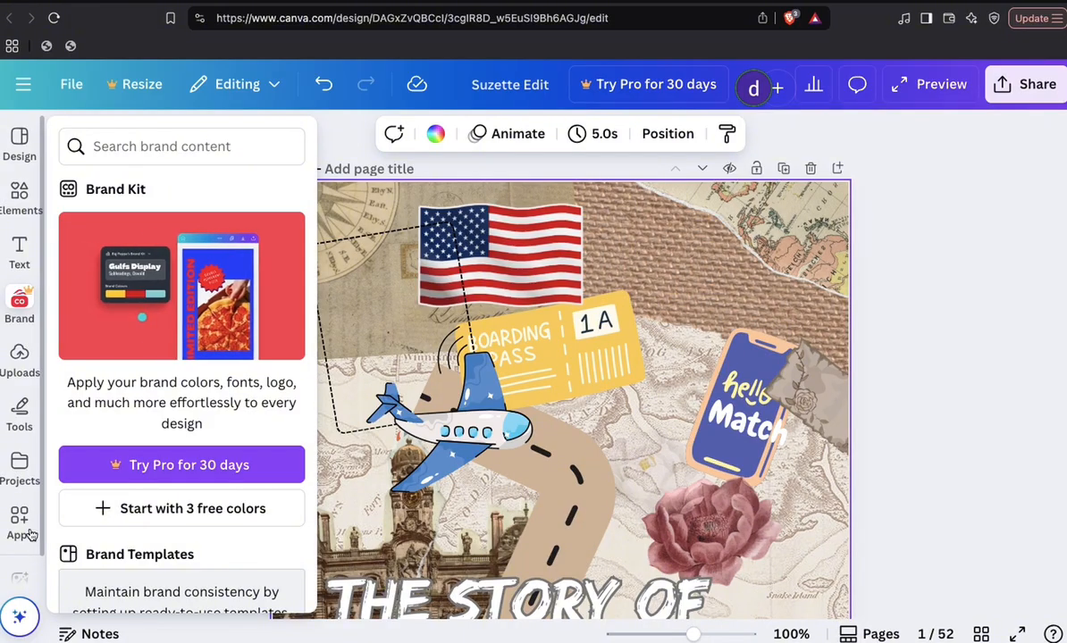
{"action": "left_click", "coordinate": [27, 469]}
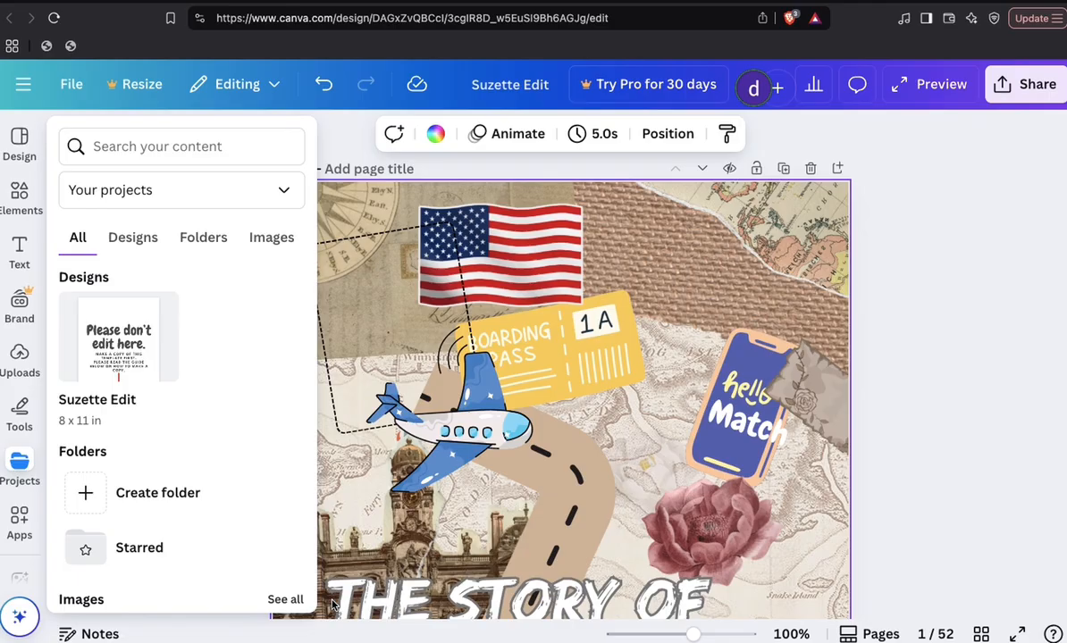
{"action": "left_click", "coordinate": [20, 197]}
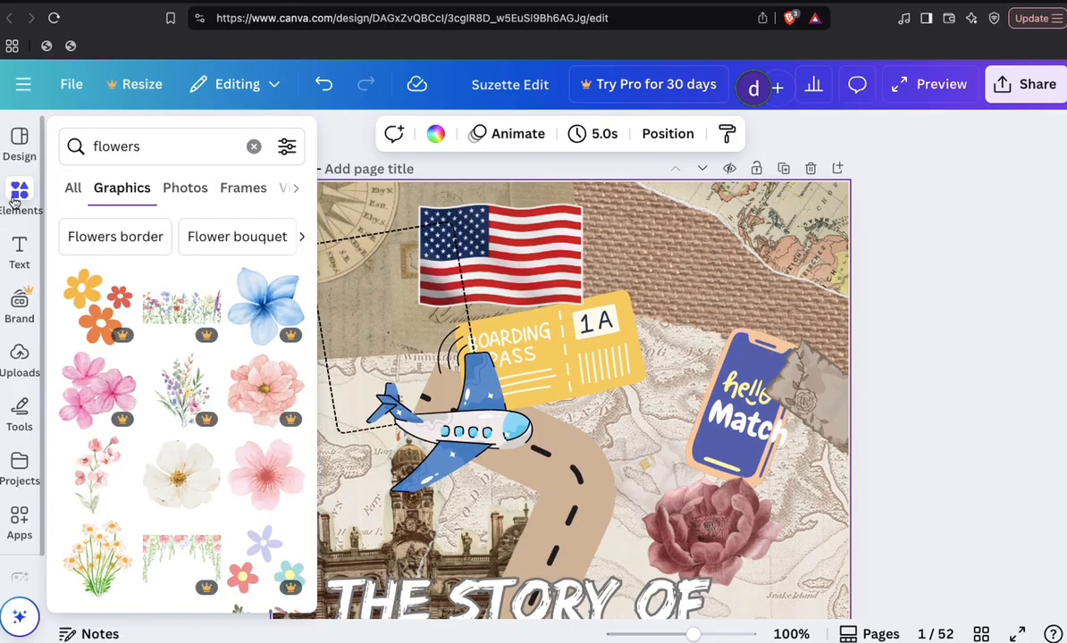
{"action": "left_click", "coordinate": [20, 197]}
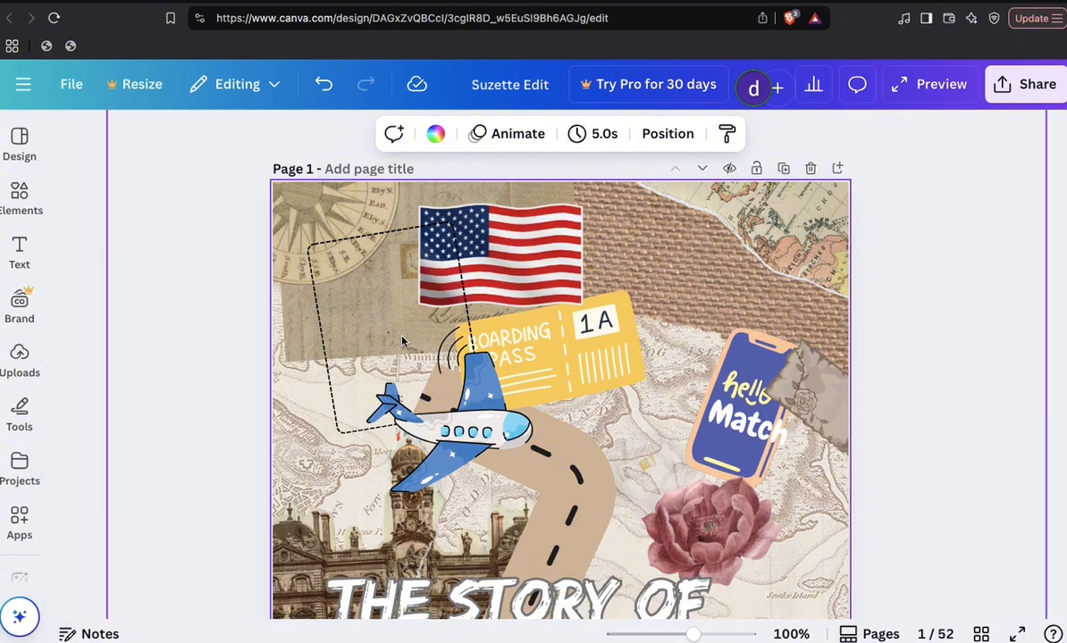
{"action": "scroll", "coordinate": [536, 333], "scroll_direction": "down", "scroll_amount": 2}
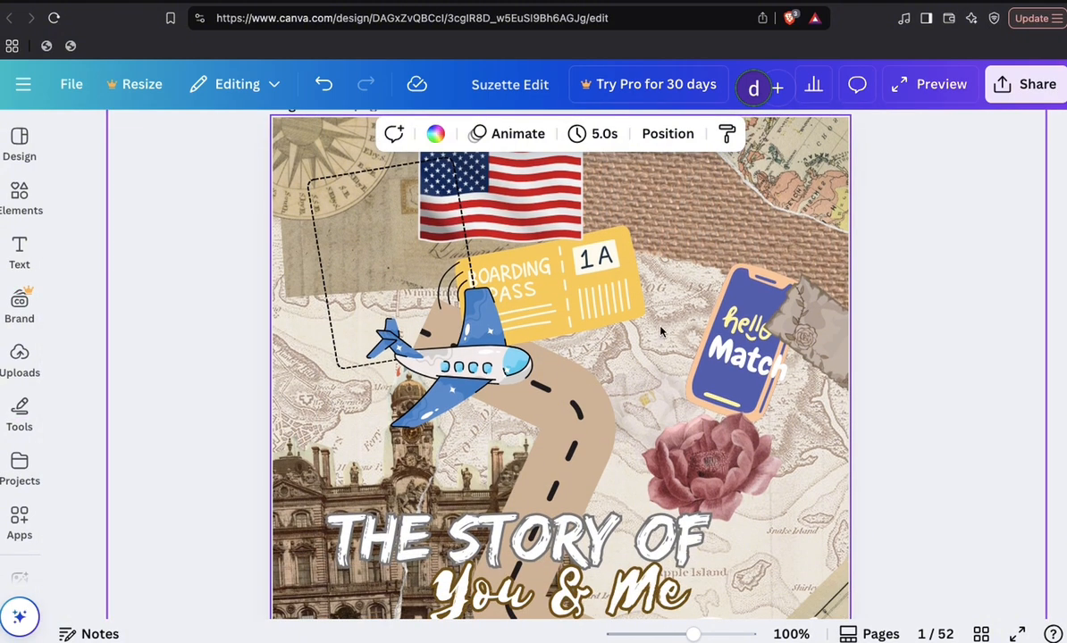
{"action": "scroll", "coordinate": [594, 357], "scroll_direction": "up", "scroll_amount": 2}
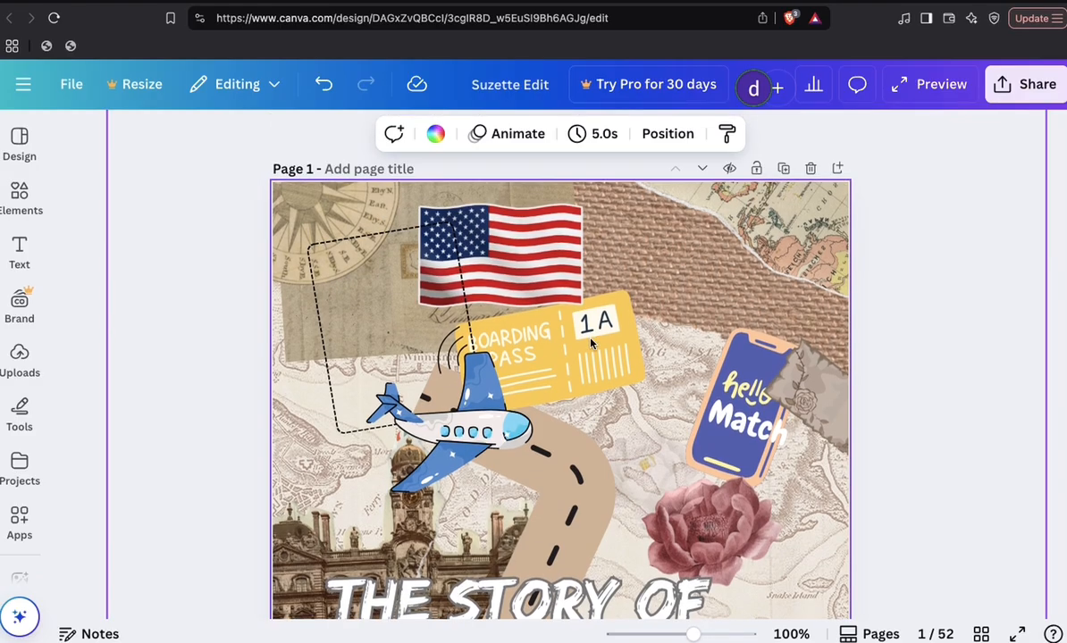
- Delete the airplane cover, Front Cover Style A and the heart-frame cover, keeping Front Cover Style B as the only front cover
{"action": "left_click", "coordinate": [809, 168]}
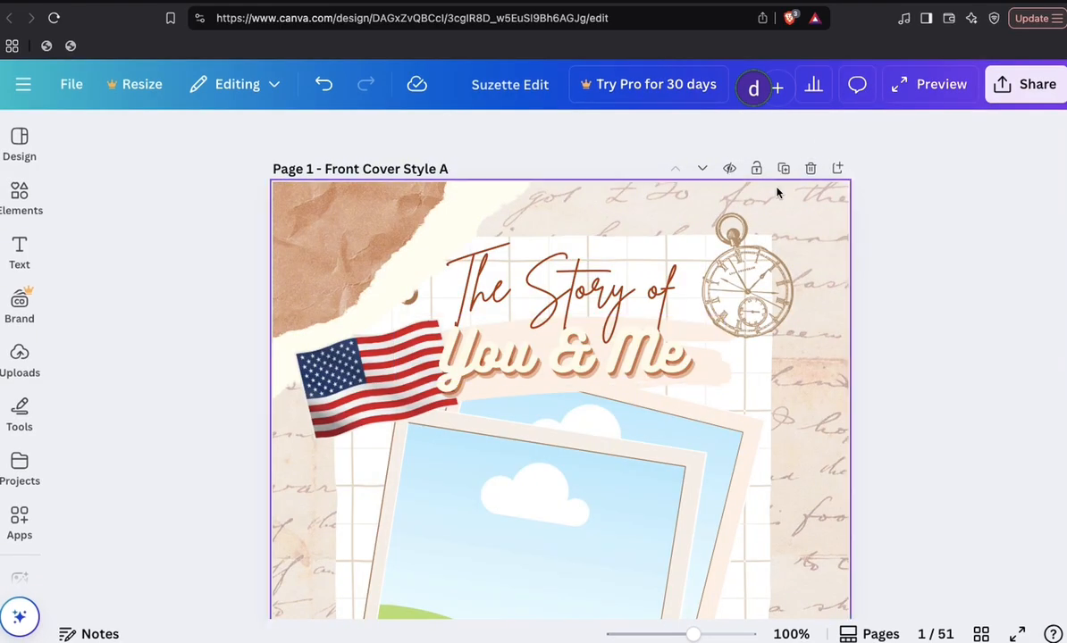
{"action": "left_click", "coordinate": [809, 168]}
{"action": "scroll", "coordinate": [625, 307], "scroll_direction": "down", "scroll_amount": 6}
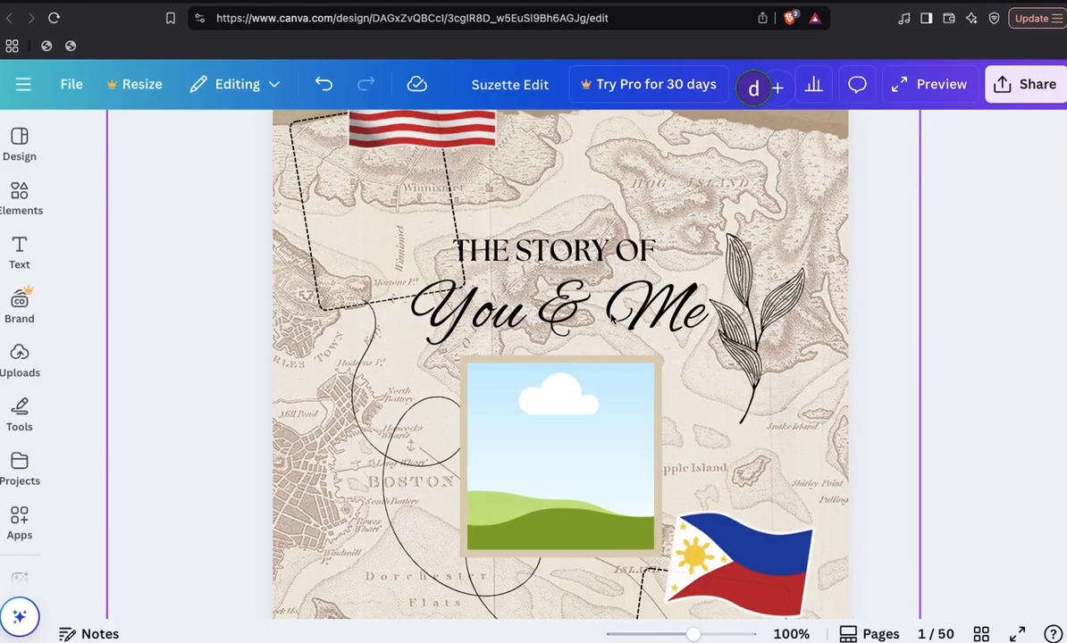
{"action": "scroll", "coordinate": [629, 407], "scroll_direction": "up", "scroll_amount": 6}
{"action": "scroll", "coordinate": [629, 406], "scroll_direction": "down", "scroll_amount": 20}
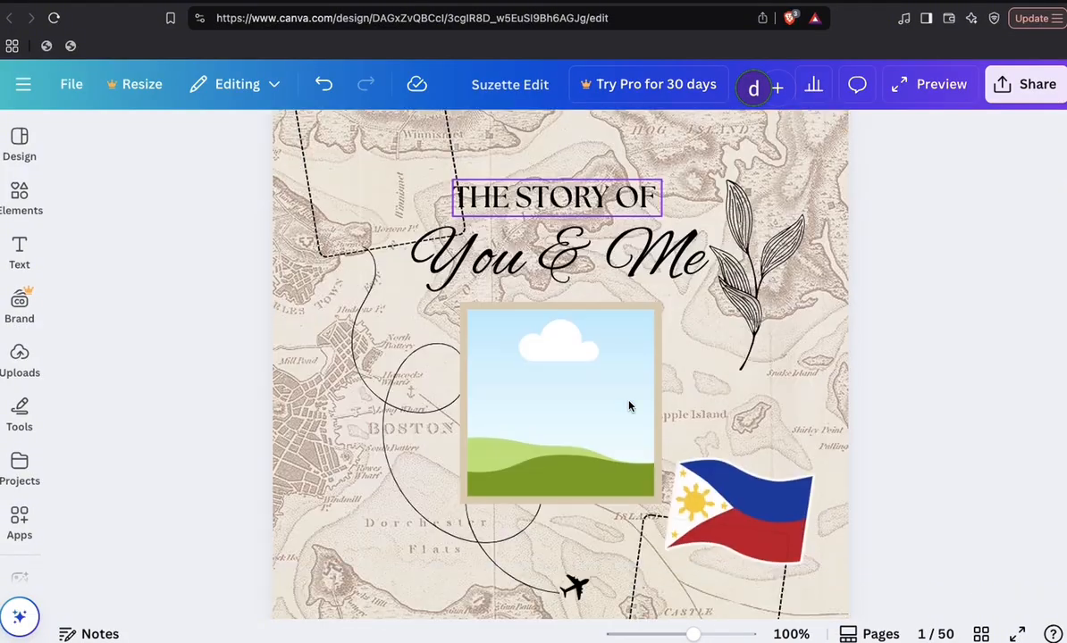
{"action": "scroll", "coordinate": [629, 406], "scroll_direction": "up", "scroll_amount": 15}
{"action": "scroll", "coordinate": [629, 406], "scroll_direction": "up", "scroll_amount": 5}
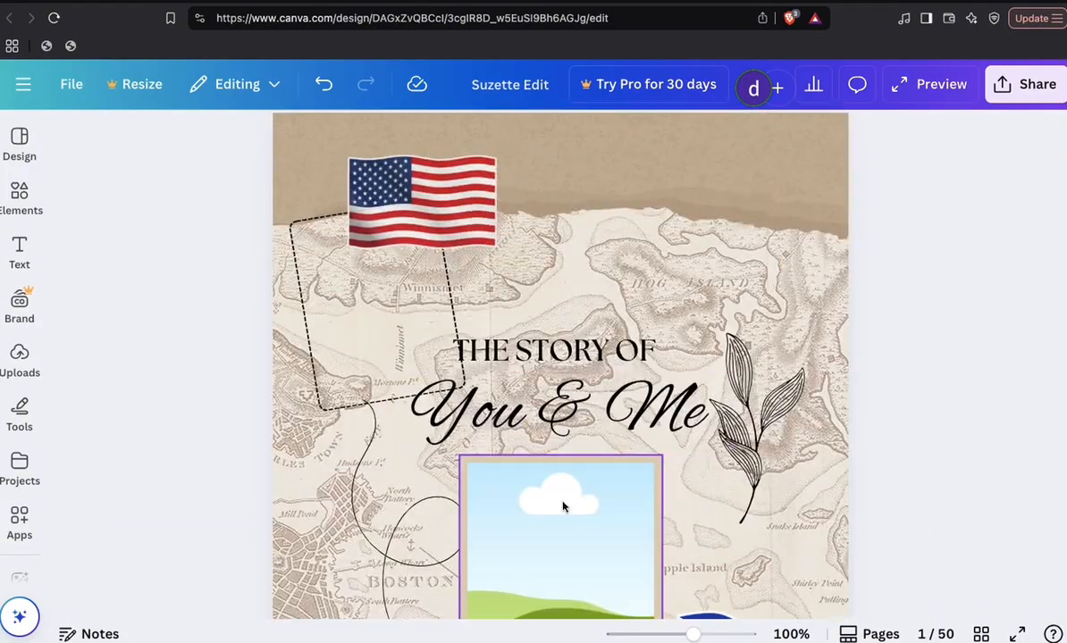
{"action": "scroll", "coordinate": [523, 408], "scroll_direction": "down", "scroll_amount": 19}
{"action": "scroll", "coordinate": [523, 408], "scroll_direction": "up", "scroll_amount": 3}
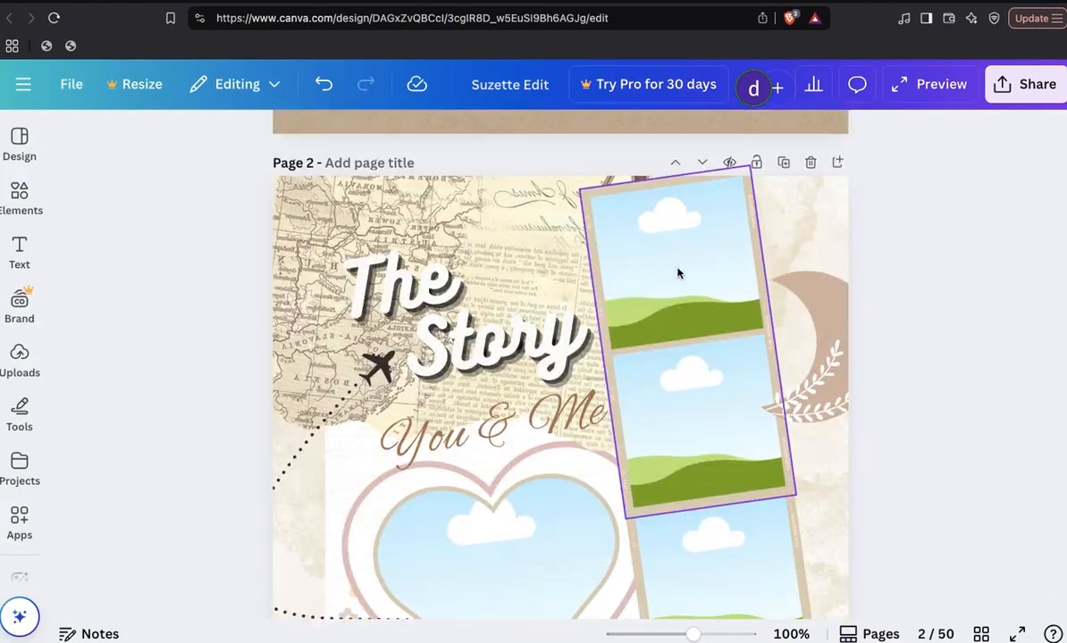
{"action": "left_click", "coordinate": [811, 164]}
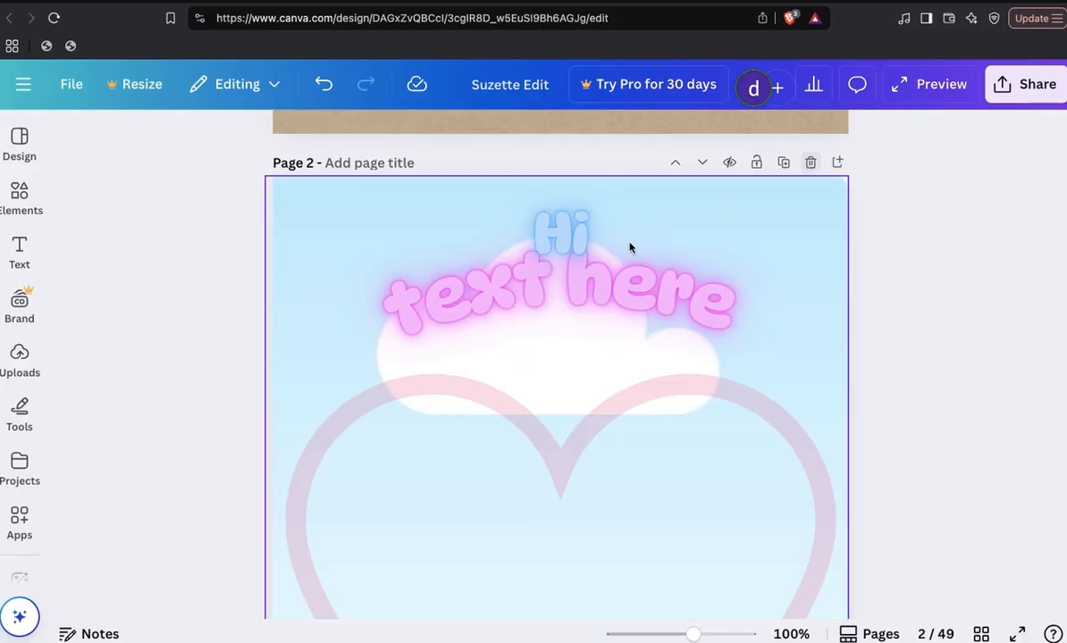
- Delete the American flag graphic from the Front Cover Style B page
{"action": "scroll", "coordinate": [573, 262], "scroll_direction": "up", "scroll_amount": 10}
{"action": "scroll", "coordinate": [574, 261], "scroll_direction": "down", "scroll_amount": 2}
{"action": "scroll", "coordinate": [575, 260], "scroll_direction": "down", "scroll_amount": 5}
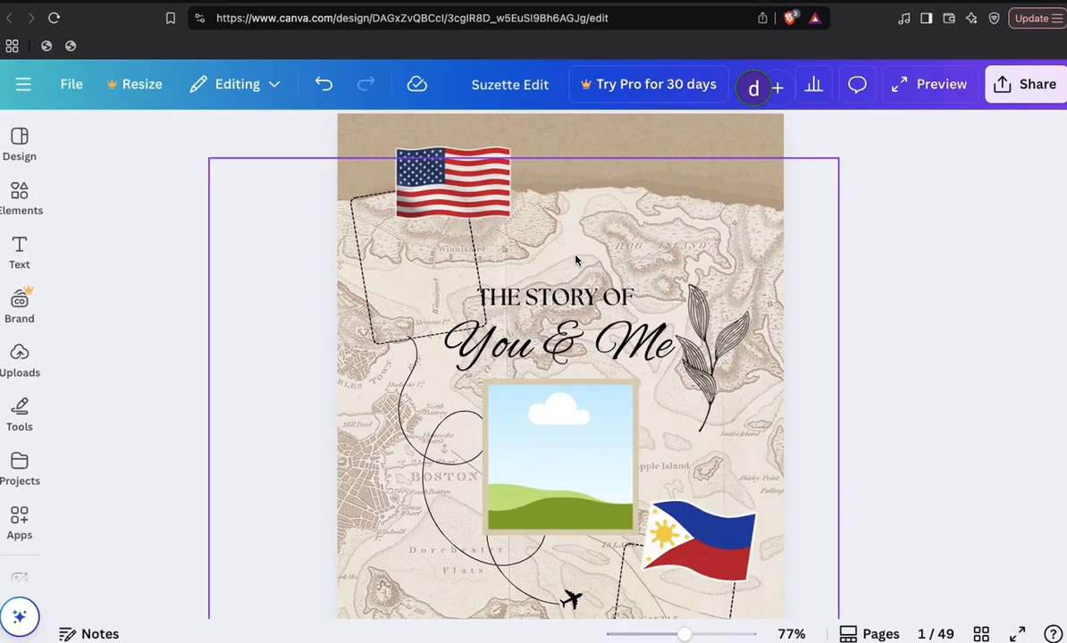
{"action": "scroll", "coordinate": [576, 259], "scroll_direction": "down", "scroll_amount": 1}
{"action": "scroll", "coordinate": [576, 258], "scroll_direction": "up", "scroll_amount": 2}
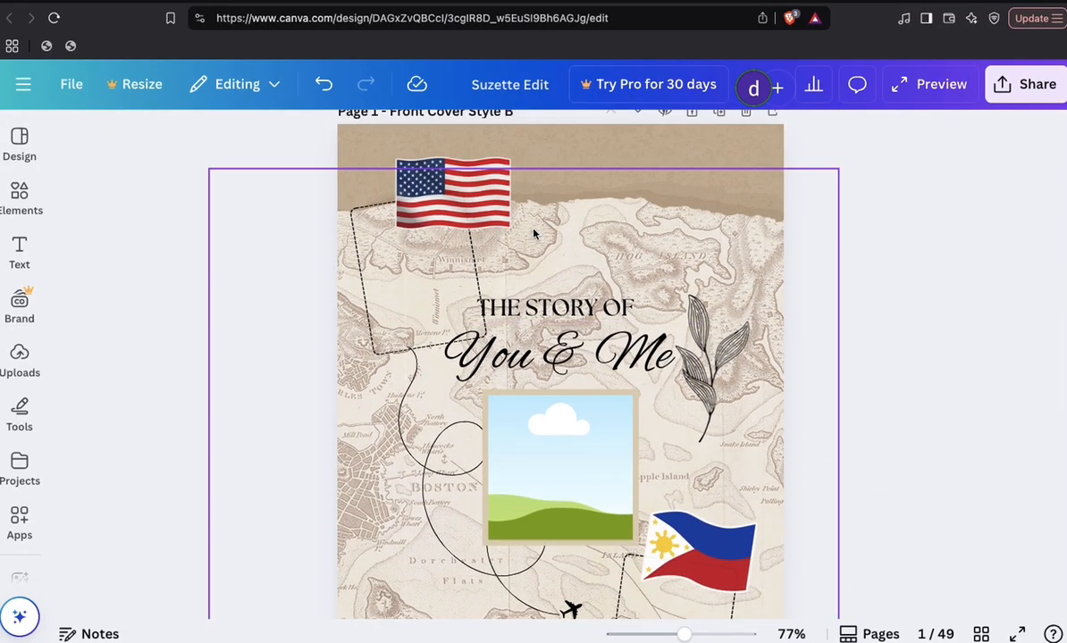
{"action": "scroll", "coordinate": [491, 254], "scroll_direction": "up", "scroll_amount": 1}
{"action": "left_click", "coordinate": [481, 254]}
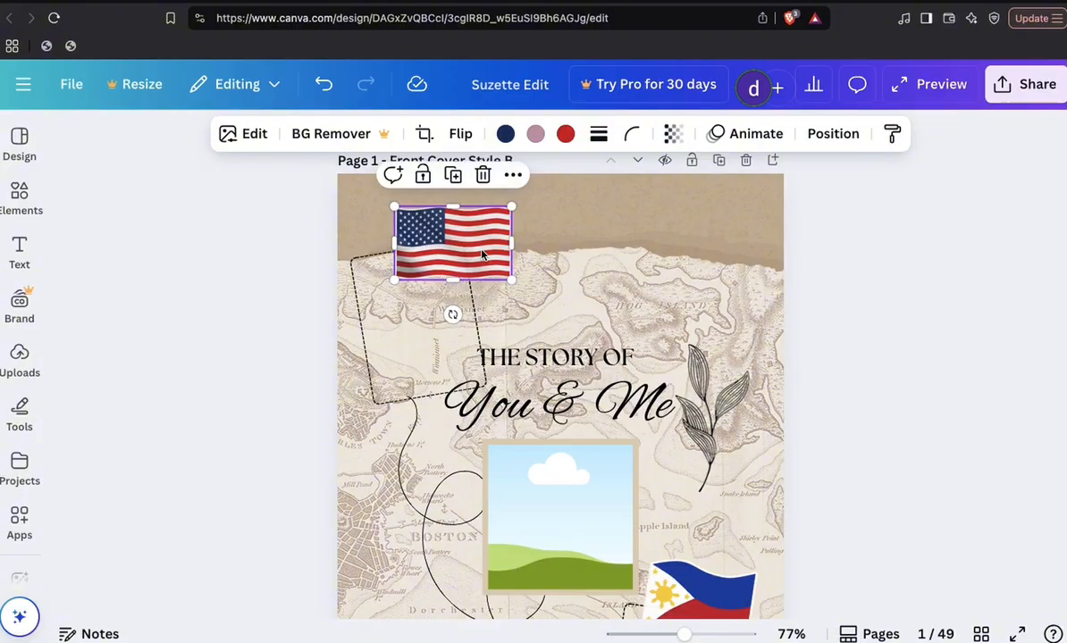
{"action": "key", "text": "Delete"}
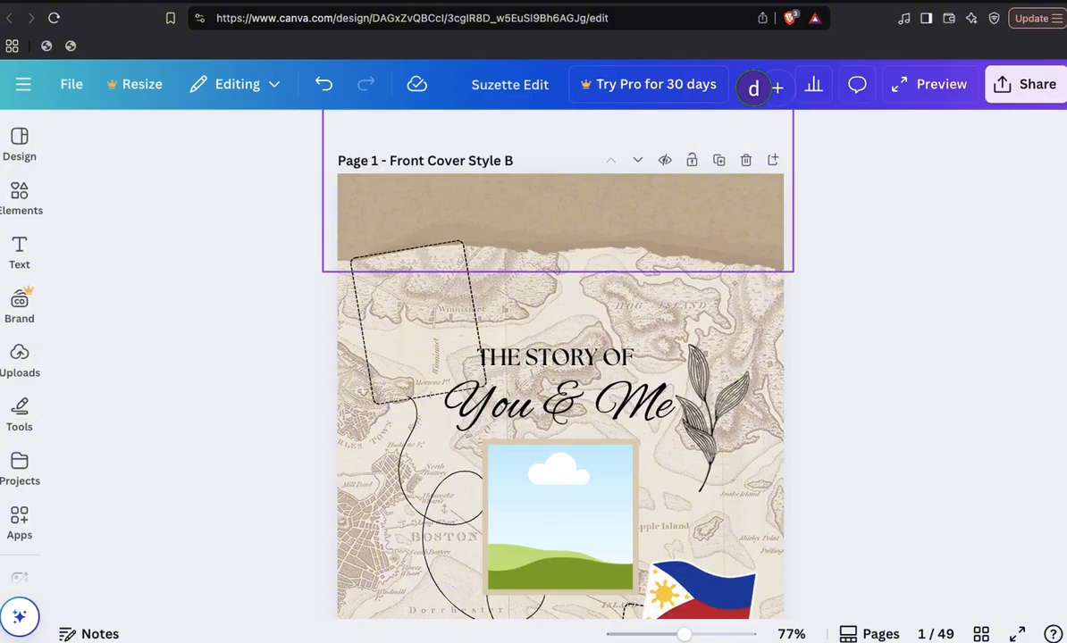
{"action": "scroll", "coordinate": [410, 312], "scroll_direction": "up", "scroll_amount": 2}
{"action": "scroll", "coordinate": [410, 312], "scroll_direction": "up", "scroll_amount": 4}
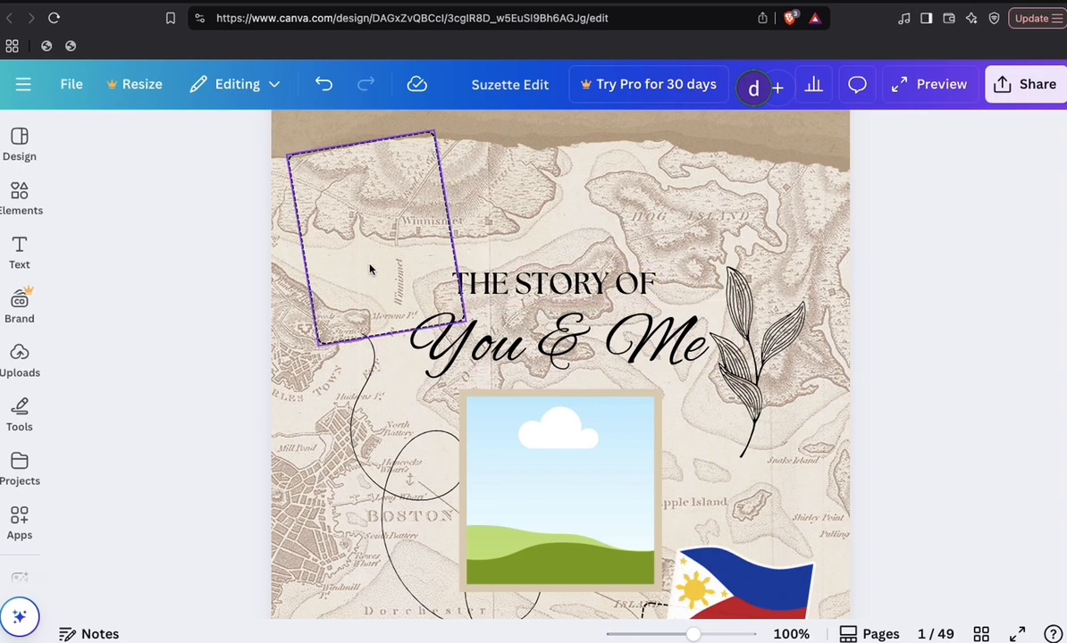
- Search the web for "remove background" in a new browser page and open the remove.bg site
{"action": "scroll", "coordinate": [392, 324], "scroll_direction": "up", "scroll_amount": 1}
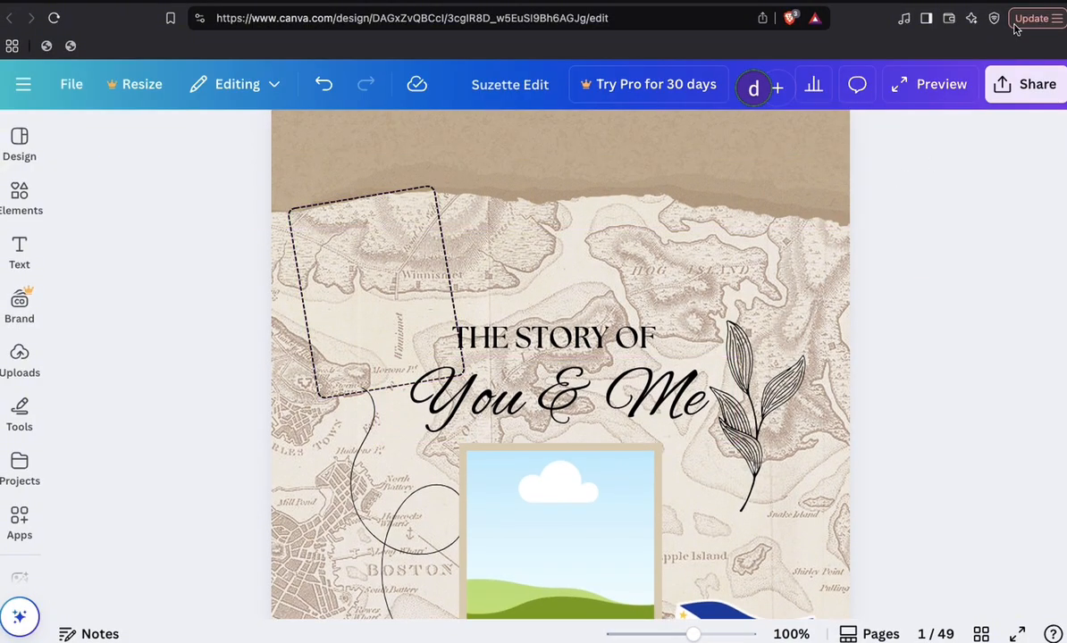
{"action": "left_click", "coordinate": [942, 1]}
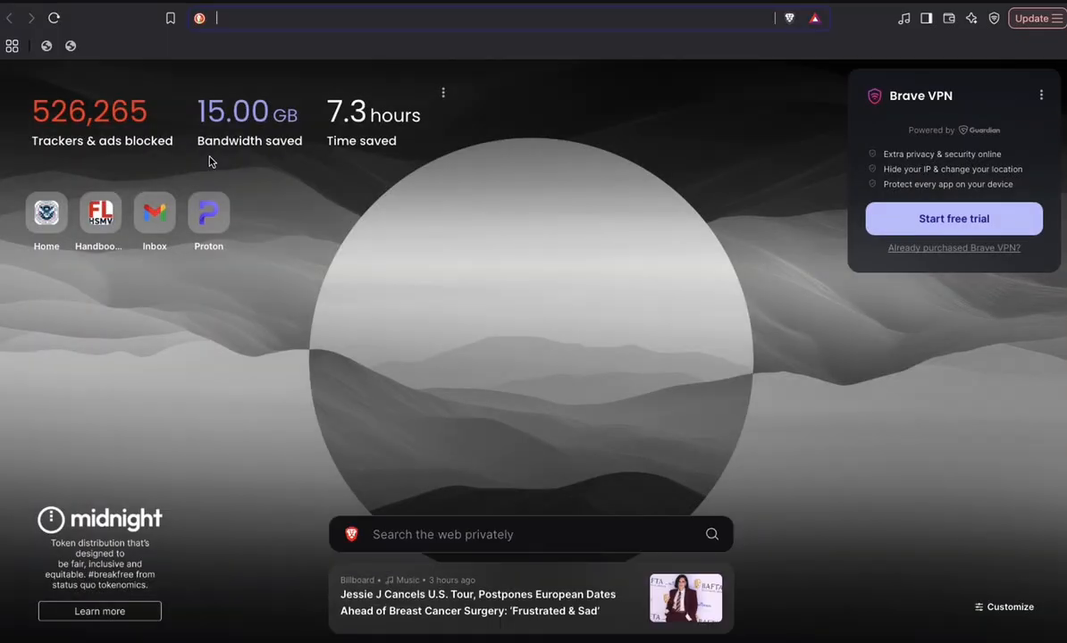
{"action": "type", "text": "remove back"}
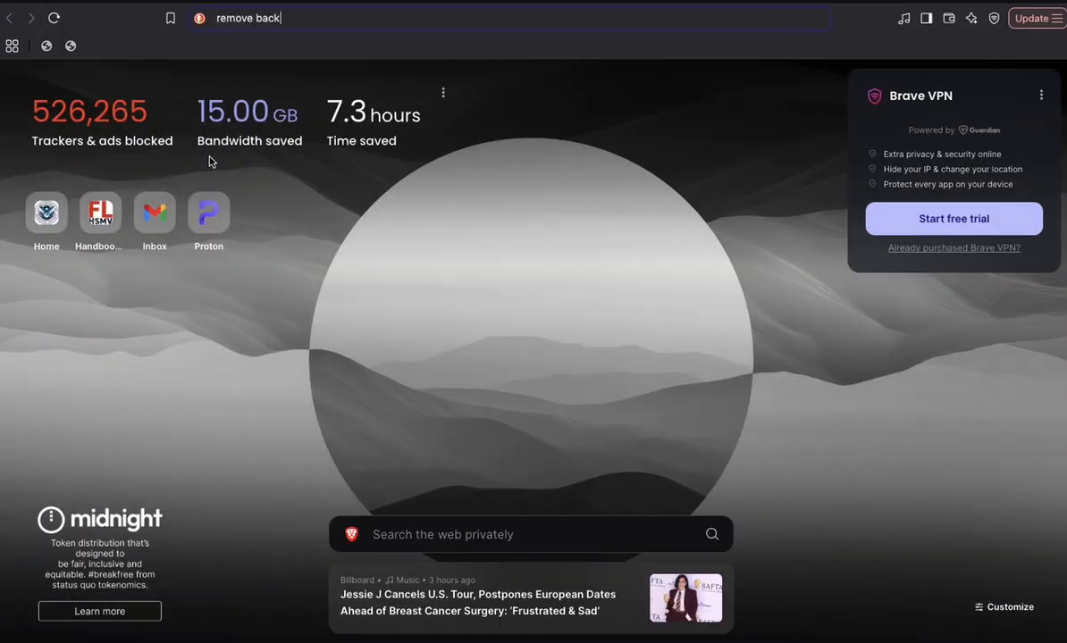
{"action": "type", "text": "ground"}
{"action": "key", "text": "Return"}
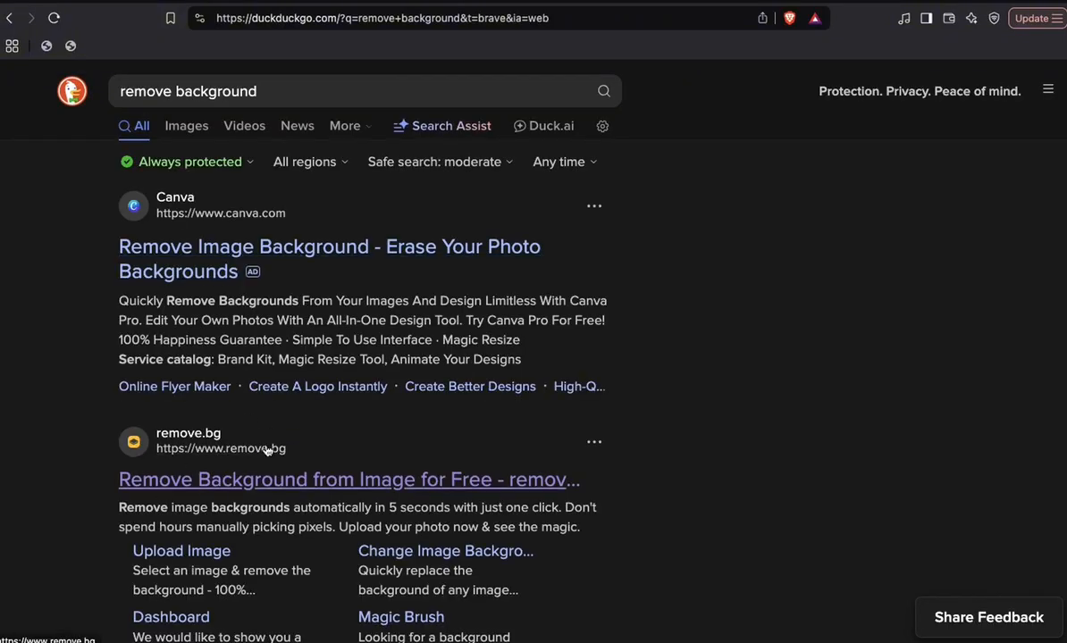
{"action": "left_click", "coordinate": [208, 451]}
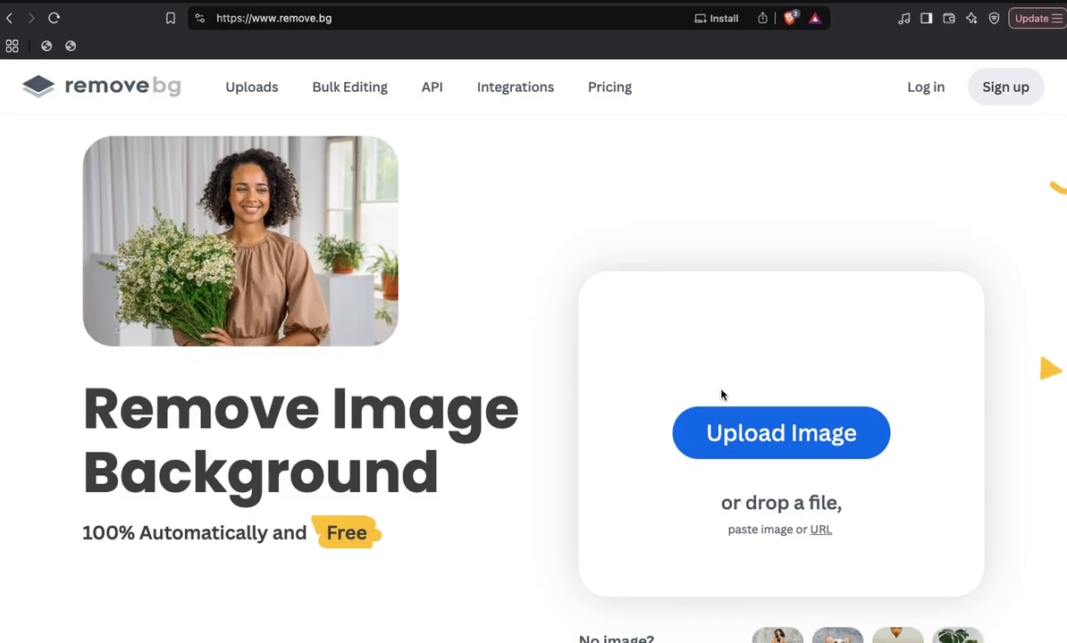
- Remove the backgrounds of the man's and the woman's portraits on remove.bg and get the free preview image of each
{"action": "left_click", "coordinate": [743, 447]}
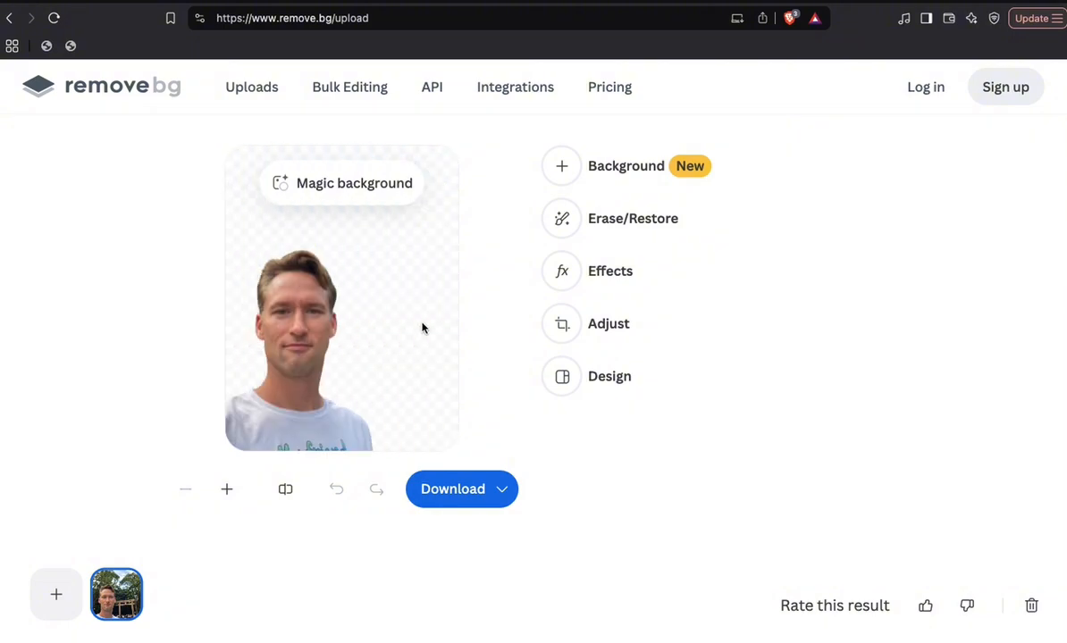
{"action": "left_click", "coordinate": [494, 488]}
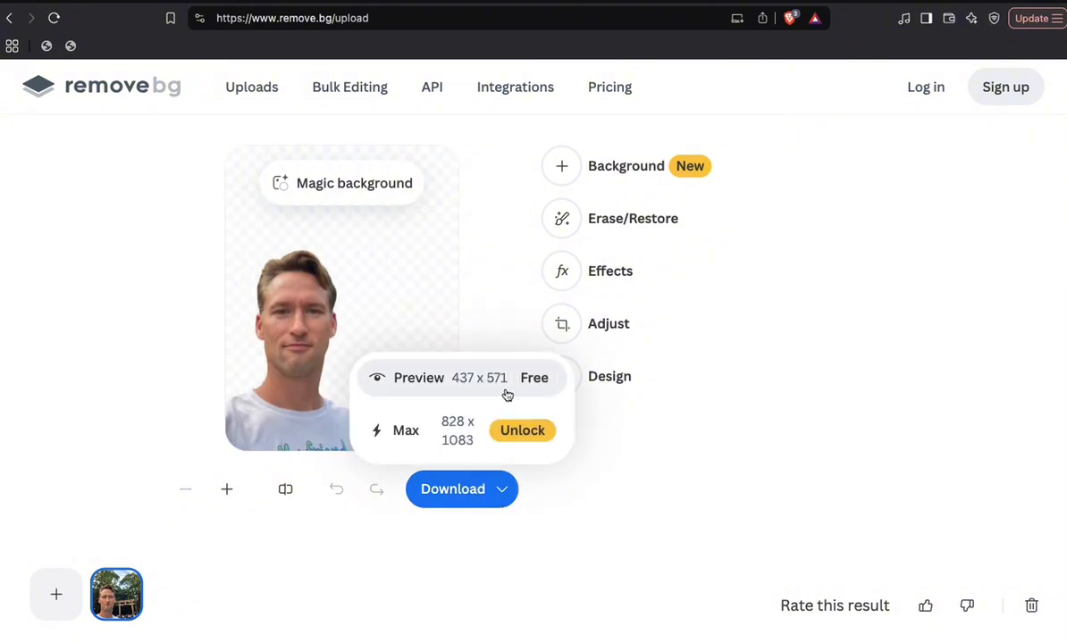
{"action": "left_click", "coordinate": [506, 393]}
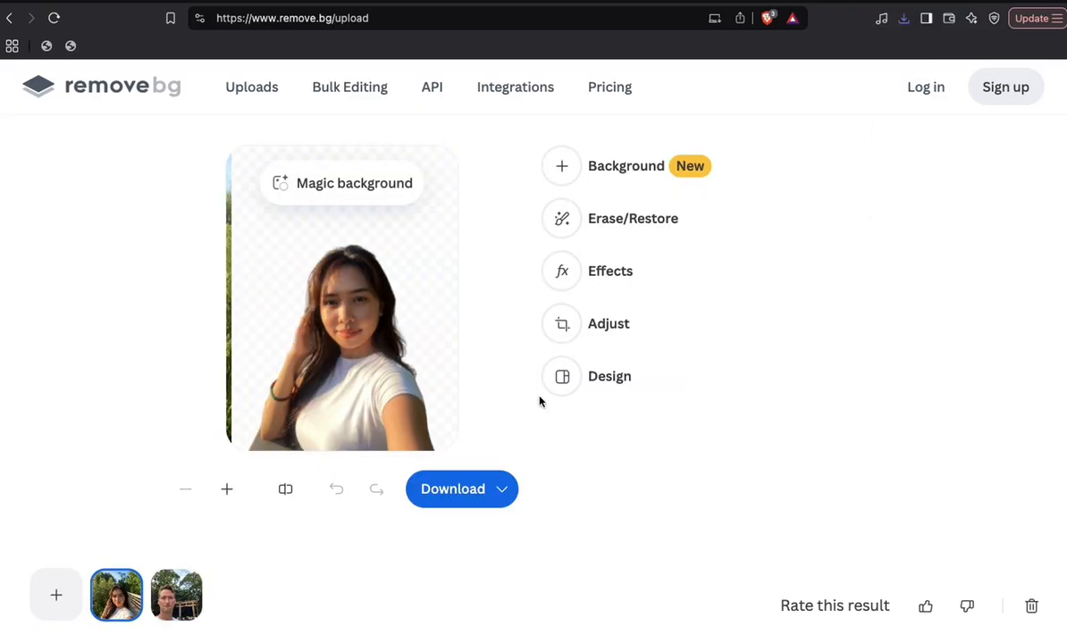
{"action": "left_click", "coordinate": [494, 498]}
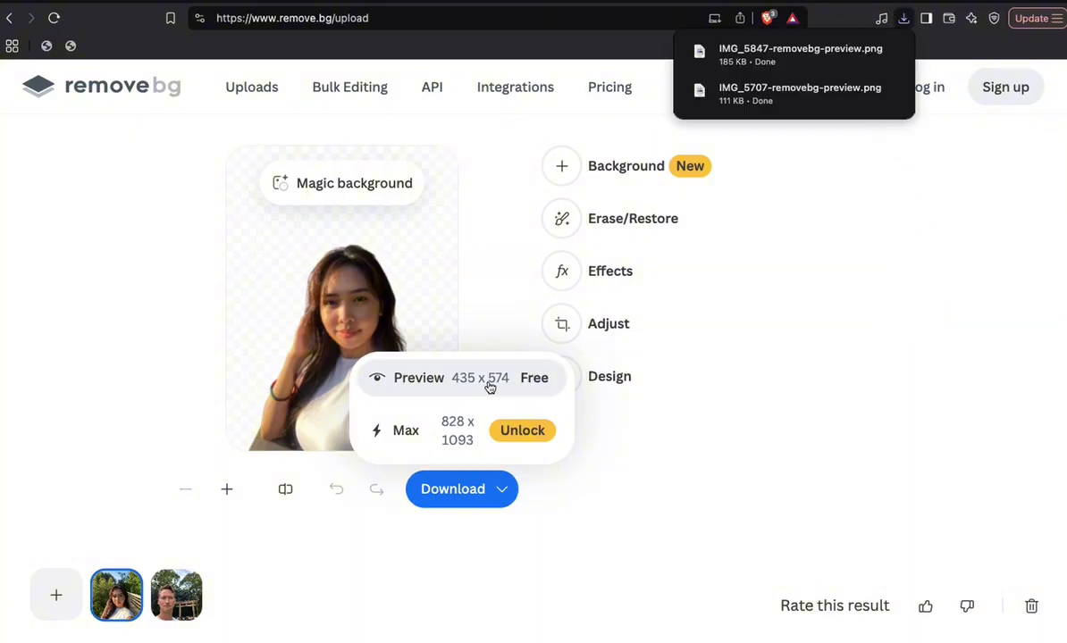
- Switch back to the Canva design and upload IMG_5707-removebg-preview.png and IMG_5847-removebg-preview.png
{"action": "left_click", "coordinate": [856, 4]}
{"action": "scroll", "coordinate": [648, 200], "scroll_direction": "down", "scroll_amount": 1}
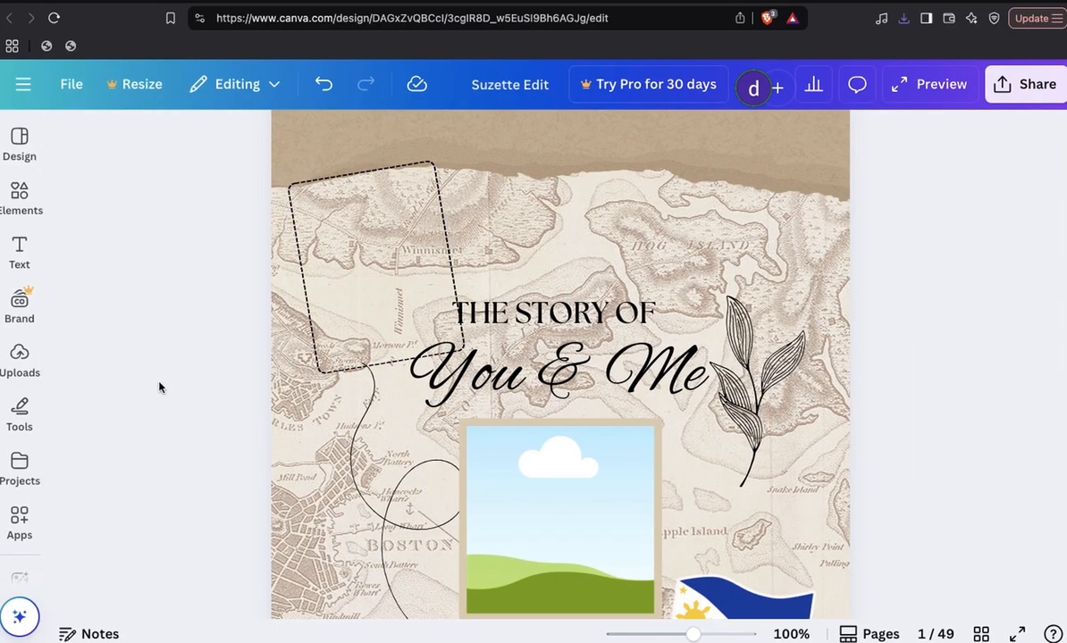
{"action": "left_click", "coordinate": [19, 357]}
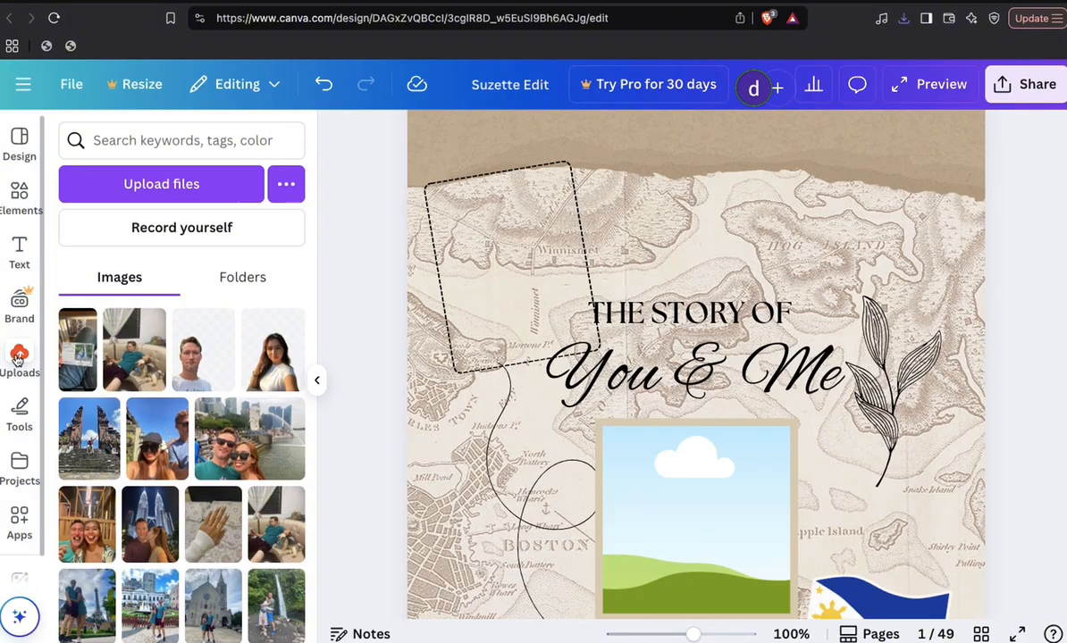
{"action": "left_click", "coordinate": [216, 192]}
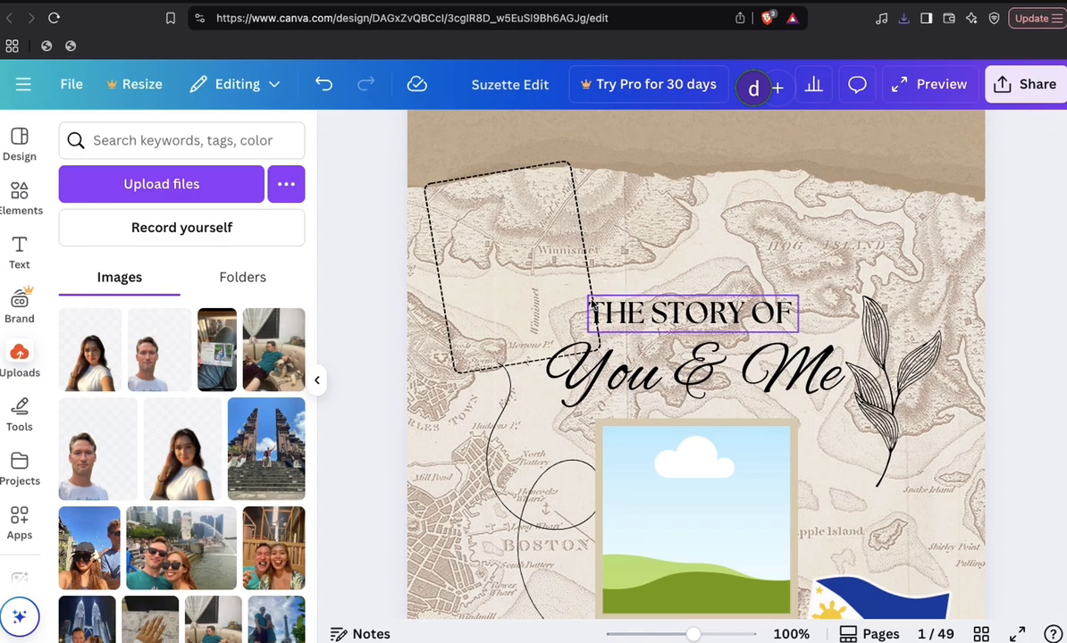
- Add the man's cut-out photo to the front cover and move it over the empty dashed frame above the map route
{"action": "scroll", "coordinate": [737, 326], "scroll_direction": "up", "scroll_amount": 1}
{"action": "left_click", "coordinate": [150, 356]}
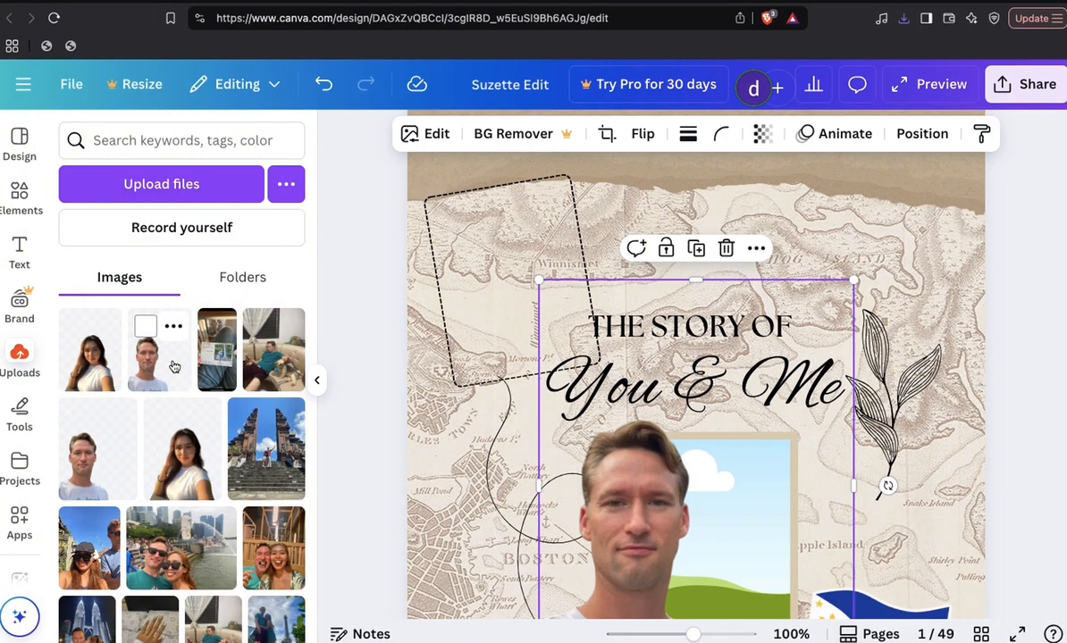
{"action": "left_click_drag", "start_coordinate": [584, 469], "coordinate": [518, 330]}
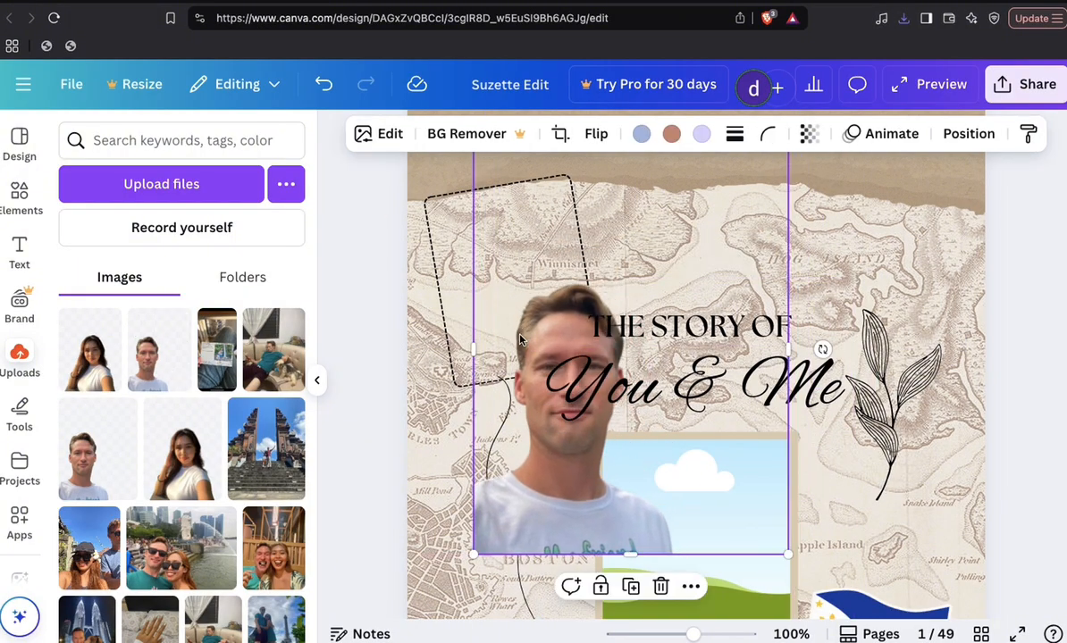
{"action": "scroll", "coordinate": [613, 288], "scroll_direction": "up", "scroll_amount": 1}
{"action": "scroll", "coordinate": [613, 287], "scroll_direction": "down", "scroll_amount": 1}
{"action": "left_click_drag", "start_coordinate": [543, 276], "coordinate": [462, 219]}
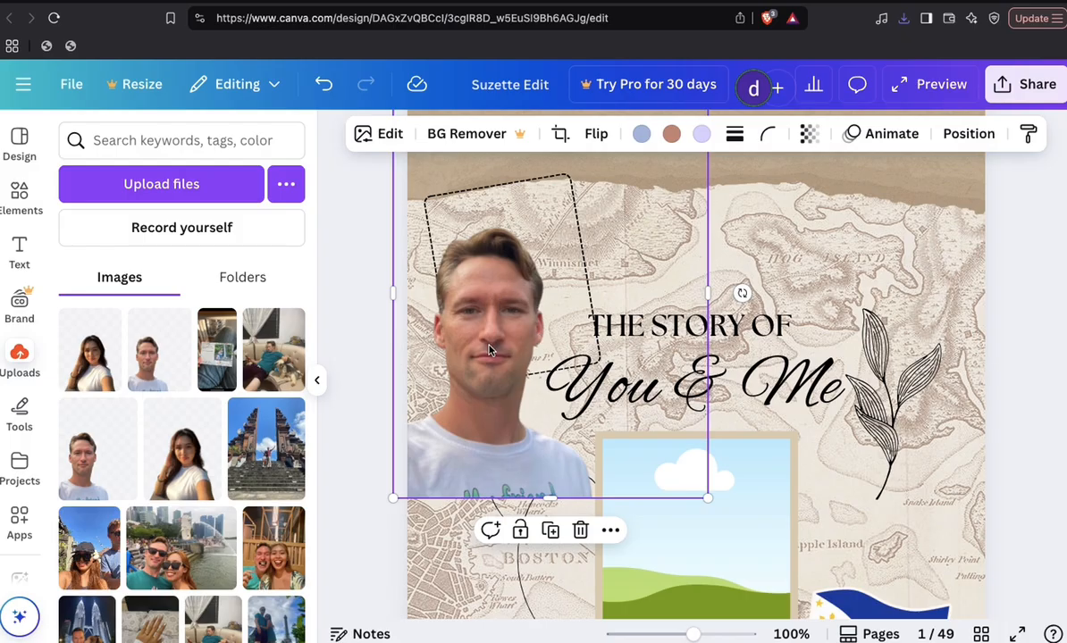
- Apply the Outline shadow effect to the man's cut-out photo
{"action": "left_click", "coordinate": [496, 368]}
{"action": "left_click", "coordinate": [381, 136]}
{"action": "scroll", "coordinate": [125, 501], "scroll_direction": "down", "scroll_amount": 3}
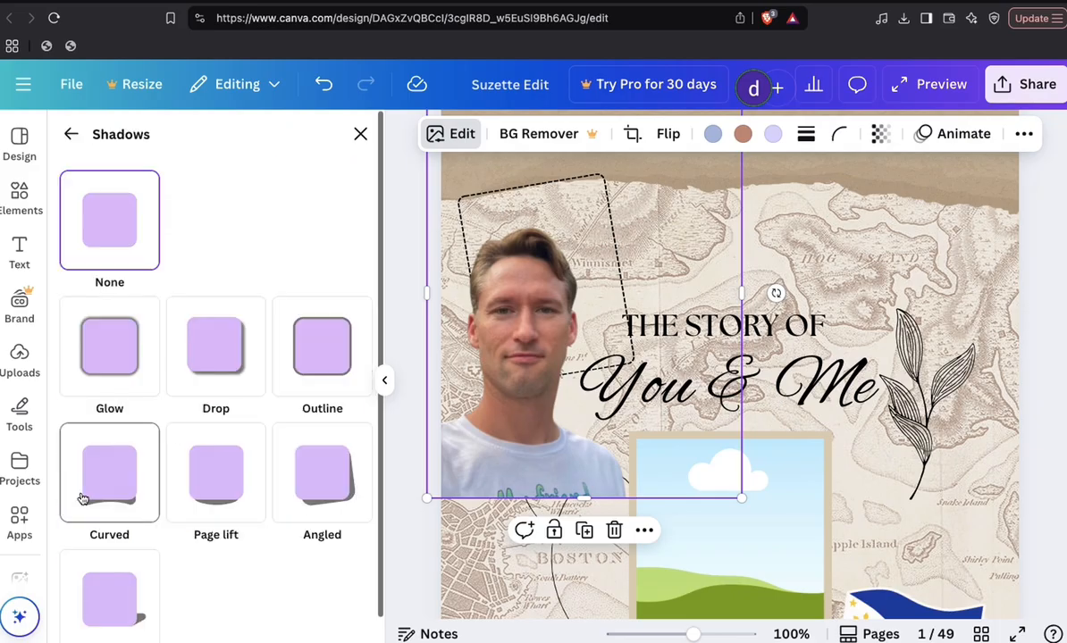
{"action": "left_click", "coordinate": [89, 473]}
{"action": "left_click", "coordinate": [330, 357]}
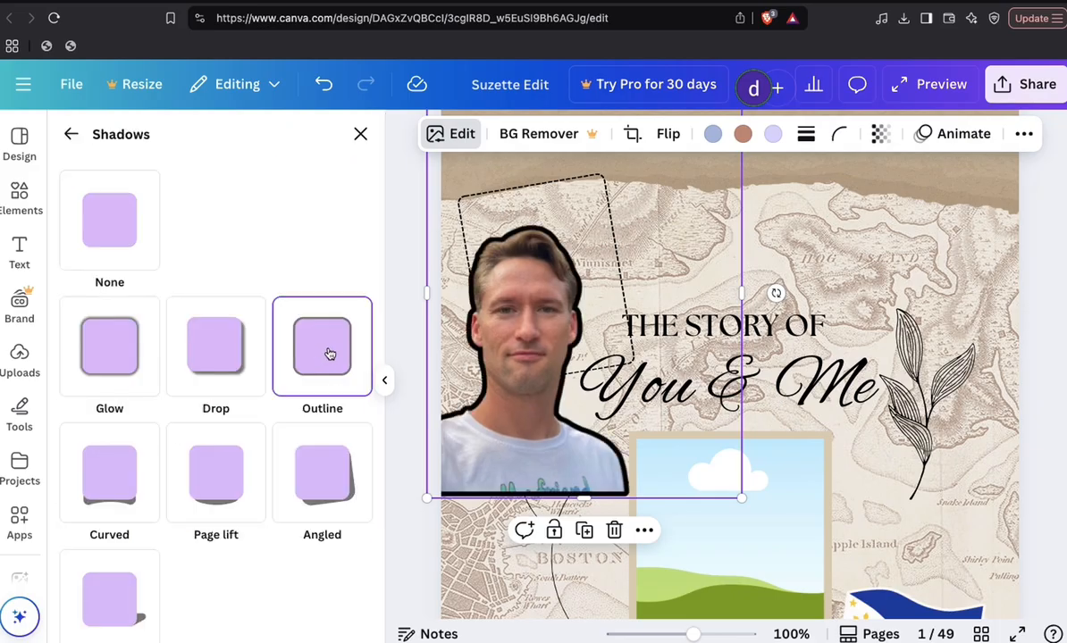
- Set the man's outline colour to white (#FFFFFF) and its size to 32
{"action": "scroll", "coordinate": [322, 451], "scroll_direction": "down", "scroll_amount": 4}
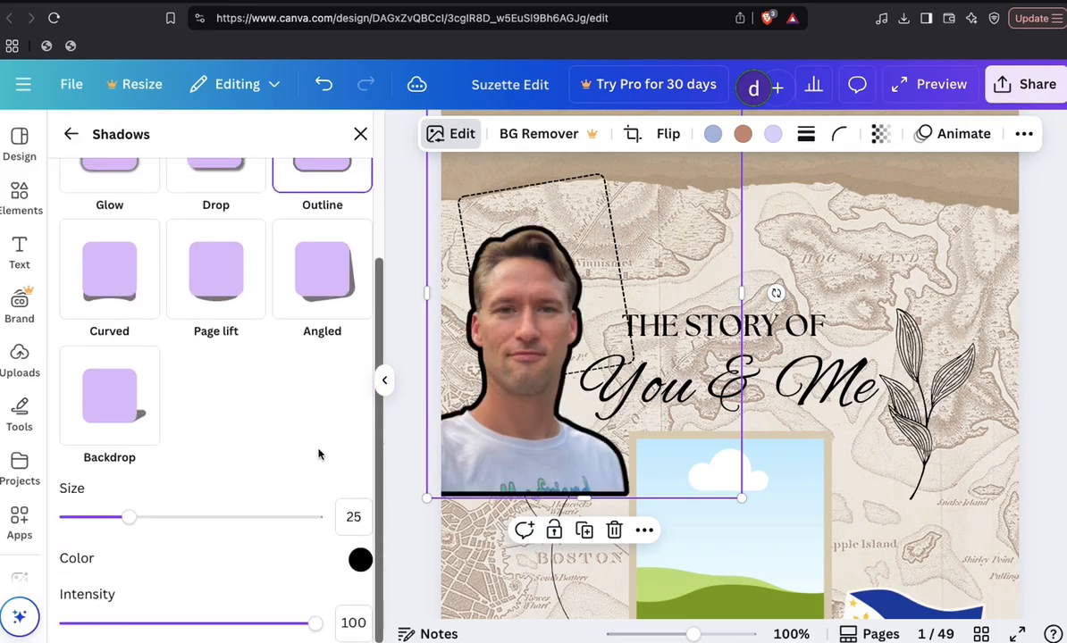
{"action": "left_click", "coordinate": [357, 556]}
{"action": "left_click_drag", "start_coordinate": [367, 453], "coordinate": [296, 356]}
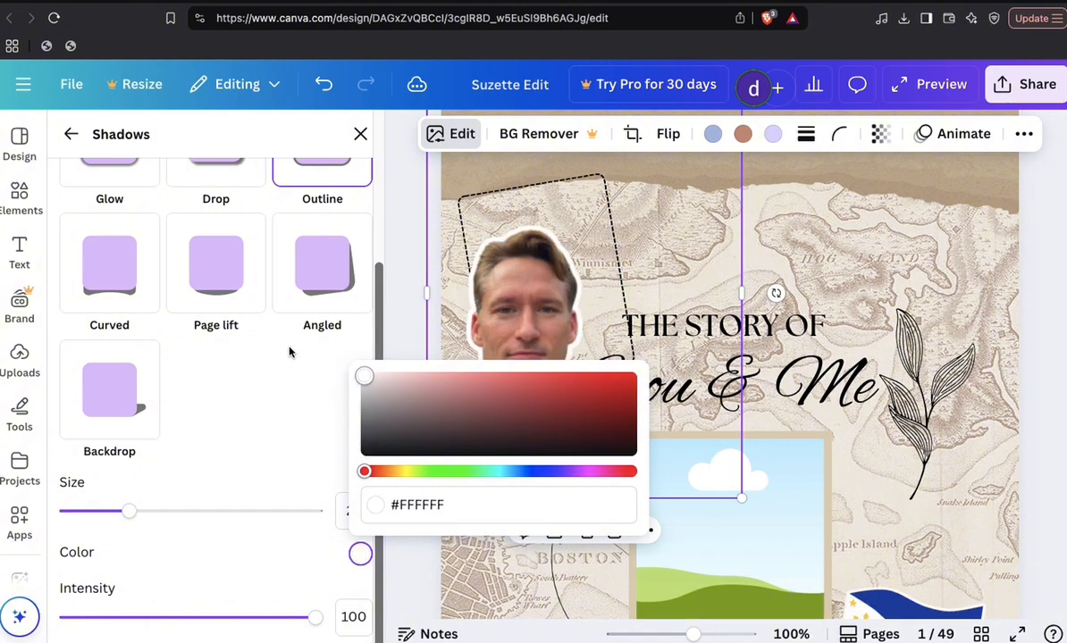
{"action": "left_click", "coordinate": [285, 453]}
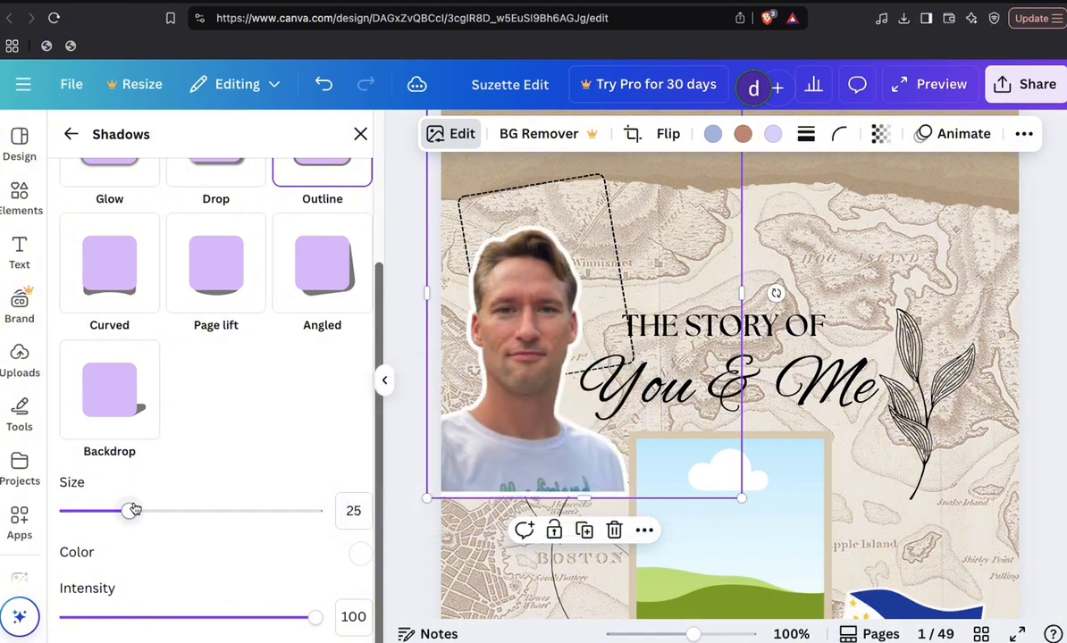
{"action": "mouse_move", "coordinate": [132, 509]}
{"action": "left_mouse_down"}
{"action": "mouse_move", "coordinate": [188, 507]}
{"action": "mouse_move", "coordinate": [114, 507]}
{"action": "mouse_move", "coordinate": [177, 507]}
{"action": "mouse_move", "coordinate": [147, 507]}
{"action": "left_mouse_up"}
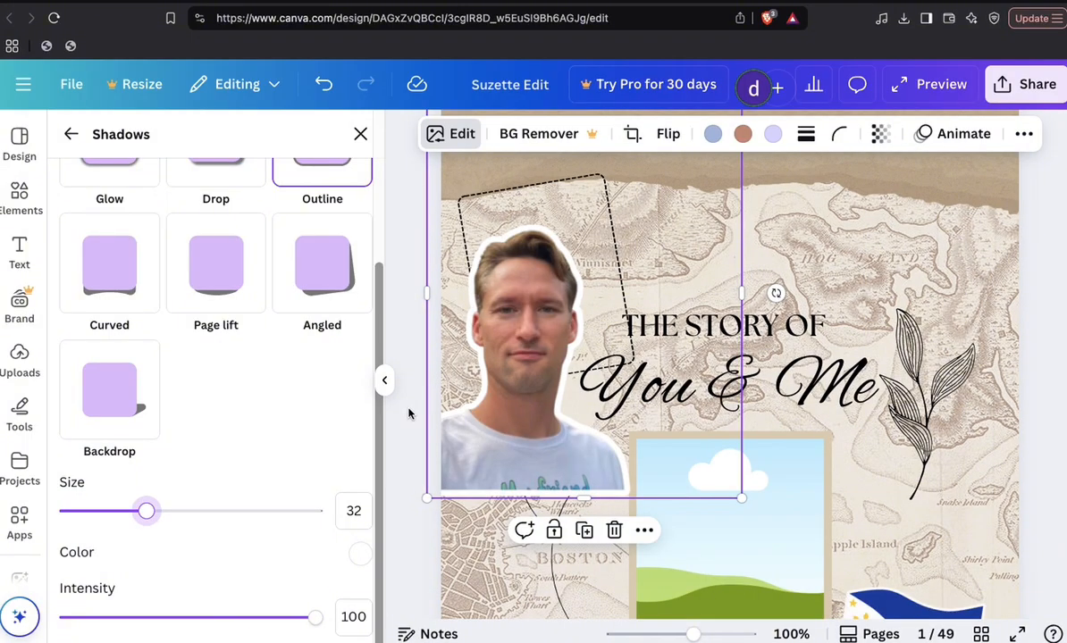
{"action": "scroll", "coordinate": [384, 379], "scroll_direction": "up", "scroll_amount": 2}
{"action": "left_click", "coordinate": [385, 377]}
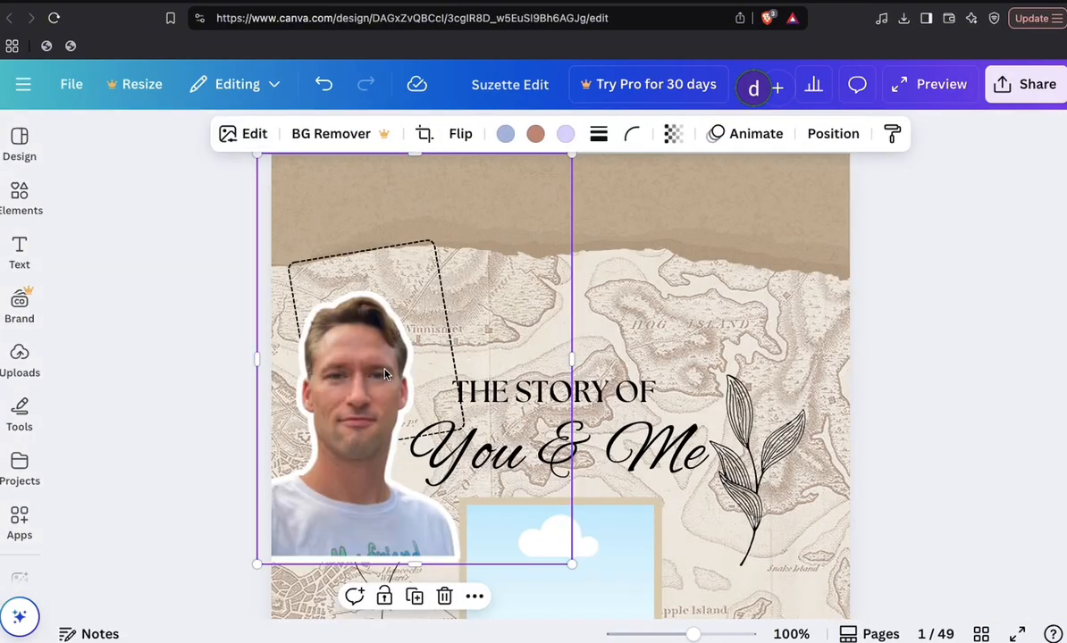
- Scale down the man's cut-out, shift it towards the dashed frame and crop the empty area above and beside him
{"action": "scroll", "coordinate": [358, 344], "scroll_direction": "up", "scroll_amount": 1}
{"action": "scroll", "coordinate": [358, 344], "scroll_direction": "down", "scroll_amount": 1}
{"action": "scroll", "coordinate": [367, 350], "scroll_direction": "up", "scroll_amount": 1}
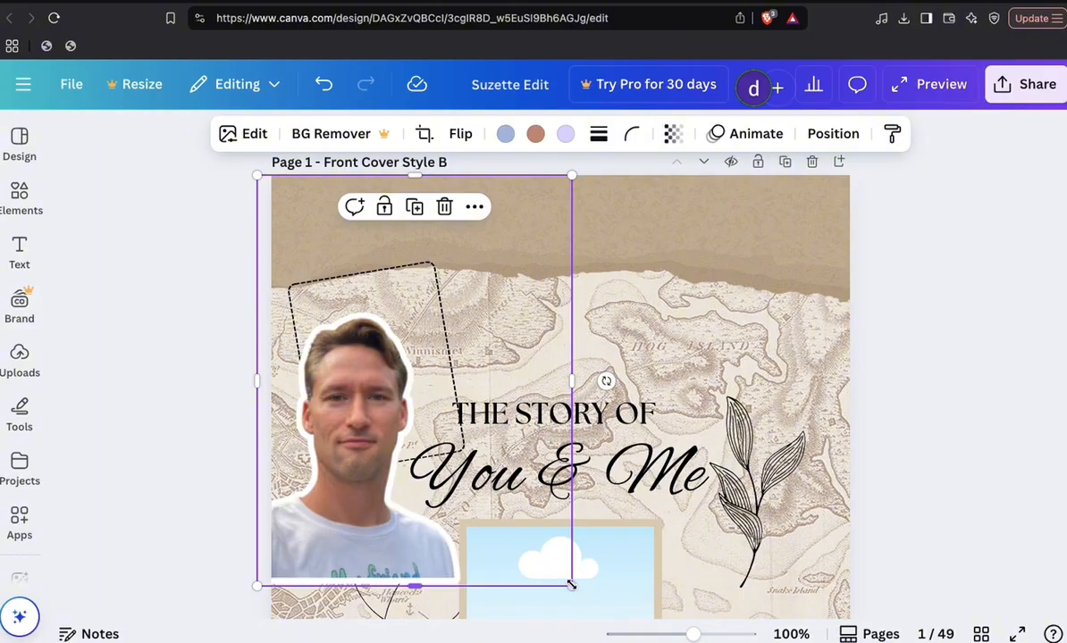
{"action": "left_click_drag", "start_coordinate": [573, 587], "coordinate": [580, 483]}
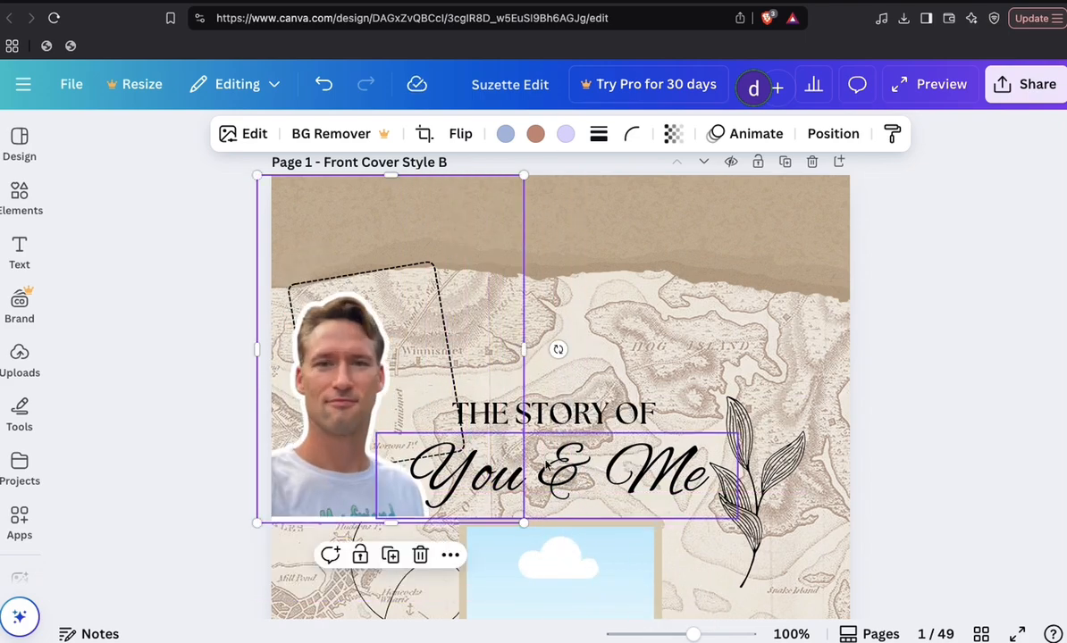
{"action": "left_click_drag", "start_coordinate": [358, 395], "coordinate": [399, 393]}
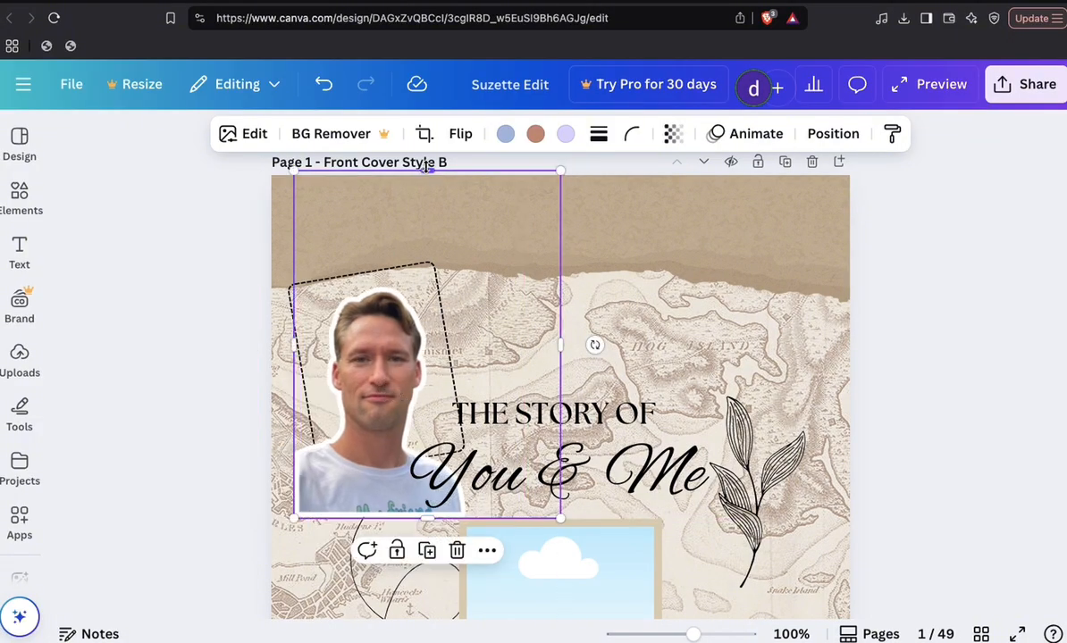
{"action": "left_click_drag", "start_coordinate": [423, 204], "coordinate": [420, 279]}
{"action": "left_click_drag", "start_coordinate": [559, 398], "coordinate": [473, 393]}
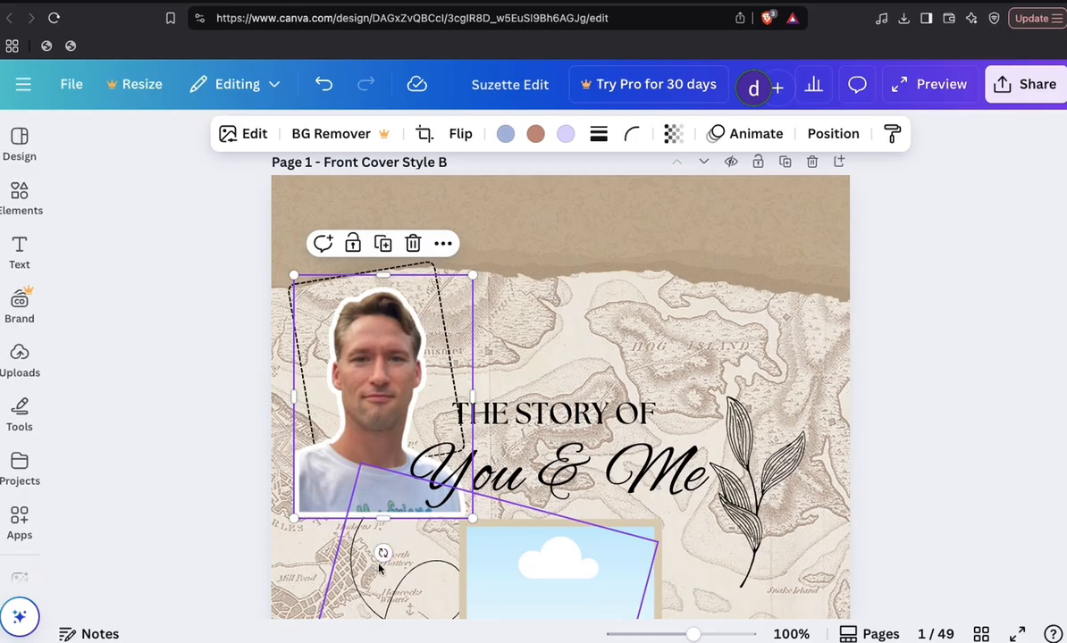
- Tilt the man's cut-out counterclockwise to match the dashed frame and resize it to fit inside
{"action": "left_click_drag", "start_coordinate": [382, 553], "coordinate": [413, 530]}
{"action": "left_click_drag", "start_coordinate": [348, 406], "coordinate": [349, 342]}
{"action": "left_click_drag", "start_coordinate": [435, 202], "coordinate": [424, 275]}
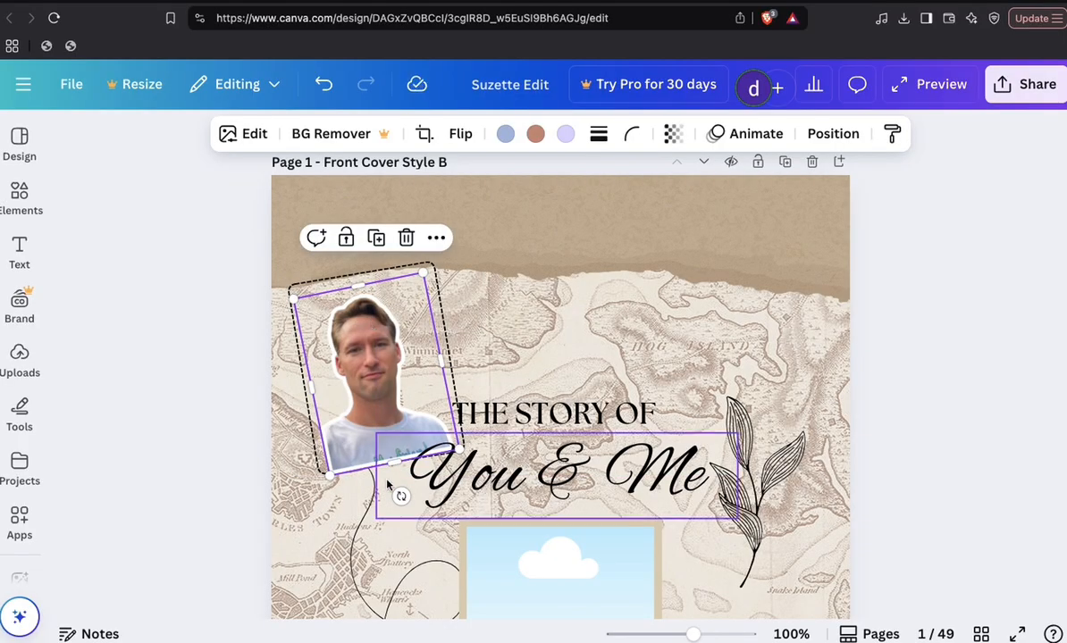
{"action": "left_click", "coordinate": [302, 480]}
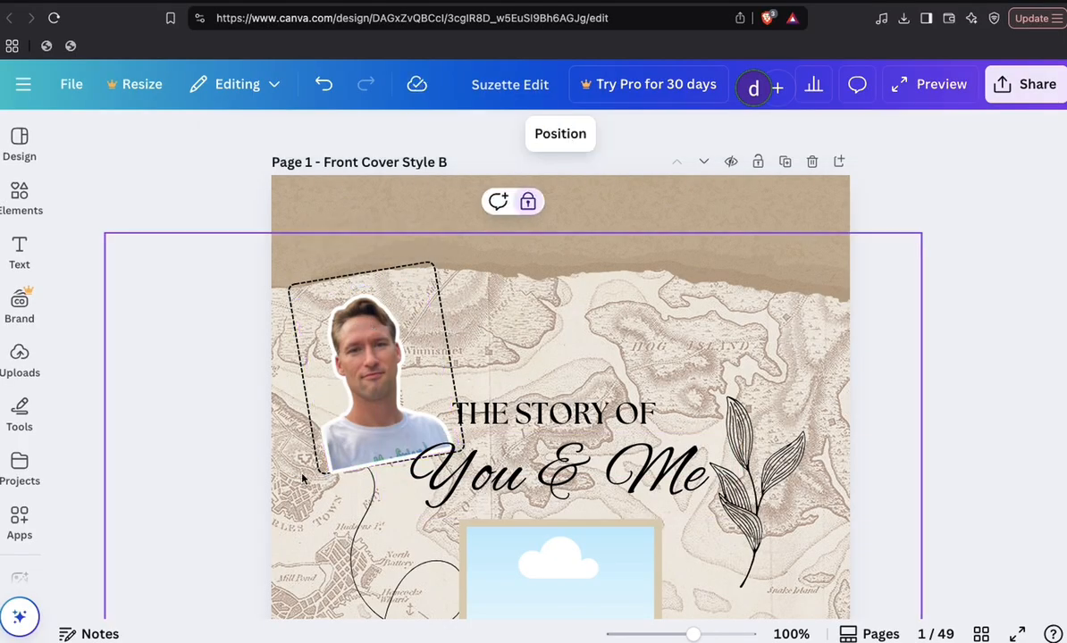
- Add the woman's cut-out photo from the uploads to the front cover
{"action": "scroll", "coordinate": [574, 543], "scroll_direction": "down", "scroll_amount": 5}
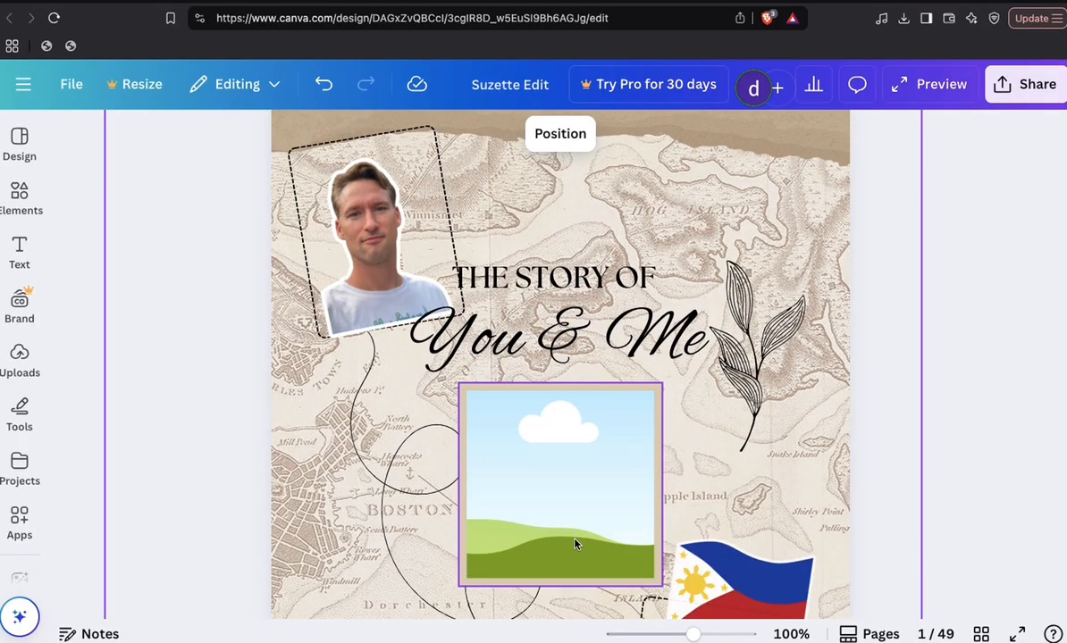
{"action": "scroll", "coordinate": [574, 544], "scroll_direction": "down", "scroll_amount": 3}
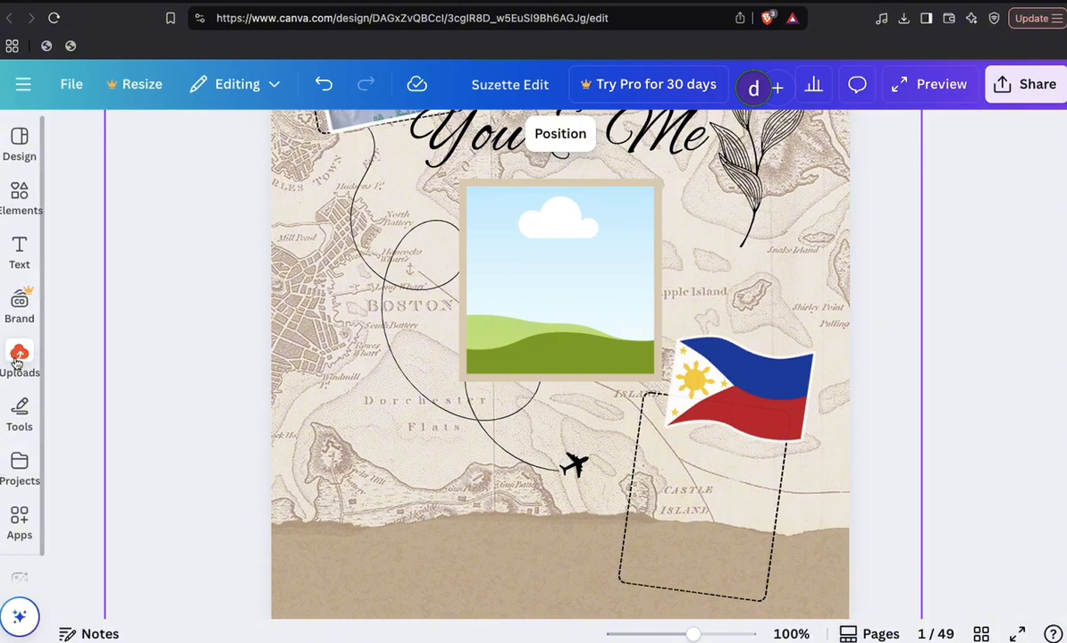
{"action": "left_click", "coordinate": [19, 358]}
{"action": "left_click_drag", "start_coordinate": [125, 359], "coordinate": [681, 268]}
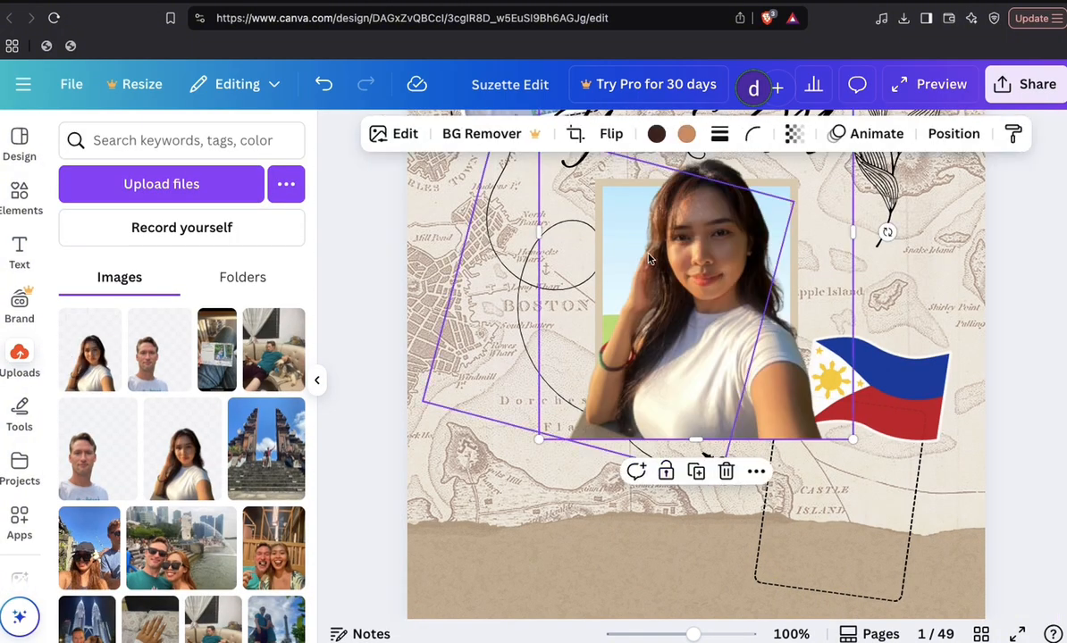
- Apply the Outline shadow effect to the woman's cut-out photo
{"action": "left_click", "coordinate": [401, 138]}
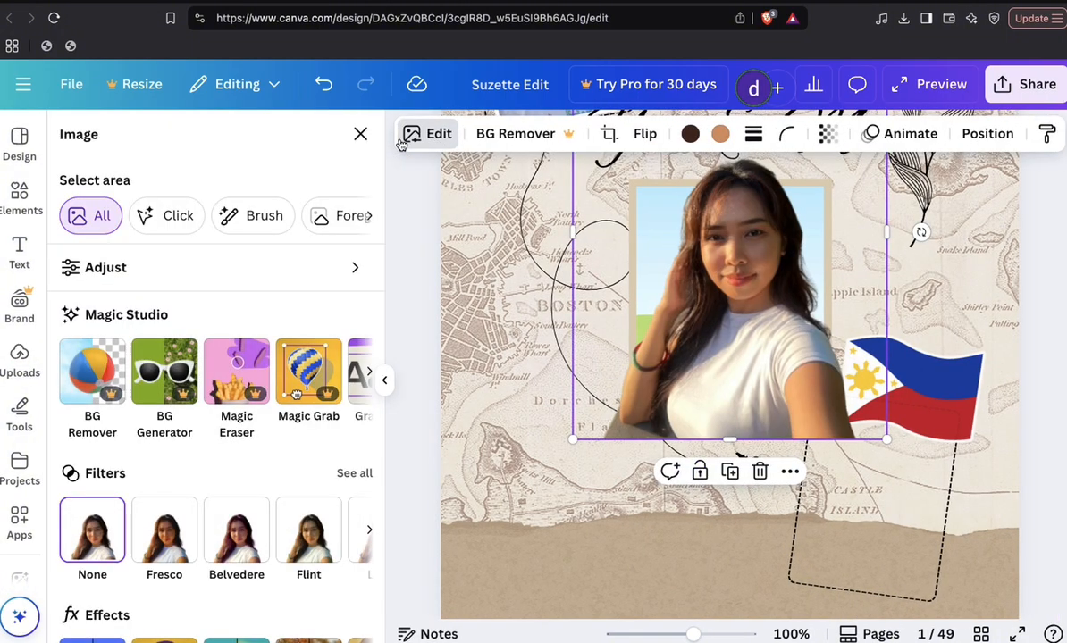
{"action": "scroll", "coordinate": [87, 461], "scroll_direction": "down", "scroll_amount": 3}
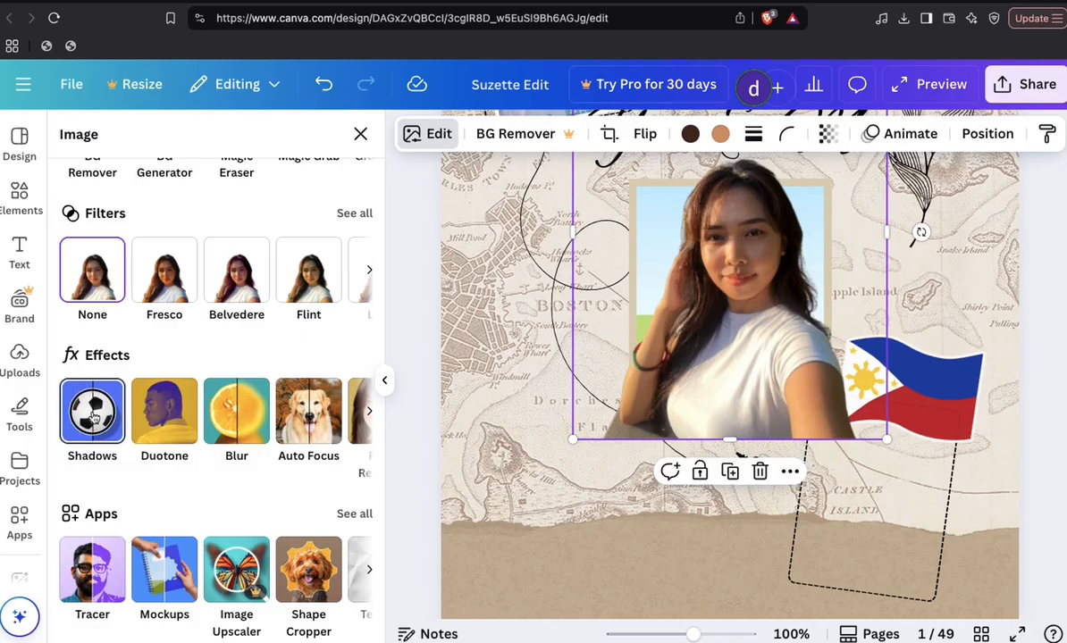
{"action": "left_click", "coordinate": [93, 416]}
{"action": "left_click", "coordinate": [323, 330]}
- Change the woman's outline colour to white and fine-tune the outline size
{"action": "scroll", "coordinate": [314, 396], "scroll_direction": "down", "scroll_amount": 3}
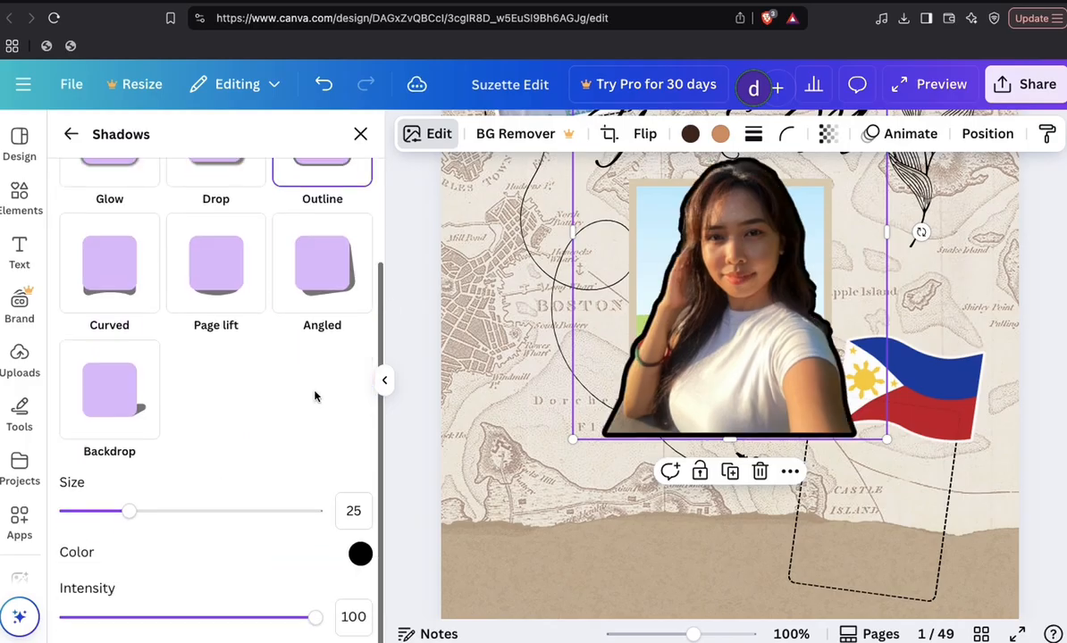
{"action": "left_click", "coordinate": [360, 554]}
{"action": "left_click_drag", "start_coordinate": [364, 450], "coordinate": [362, 353]}
{"action": "left_click_drag", "start_coordinate": [128, 511], "coordinate": [126, 510]}
{"action": "left_click", "coordinate": [384, 384]}
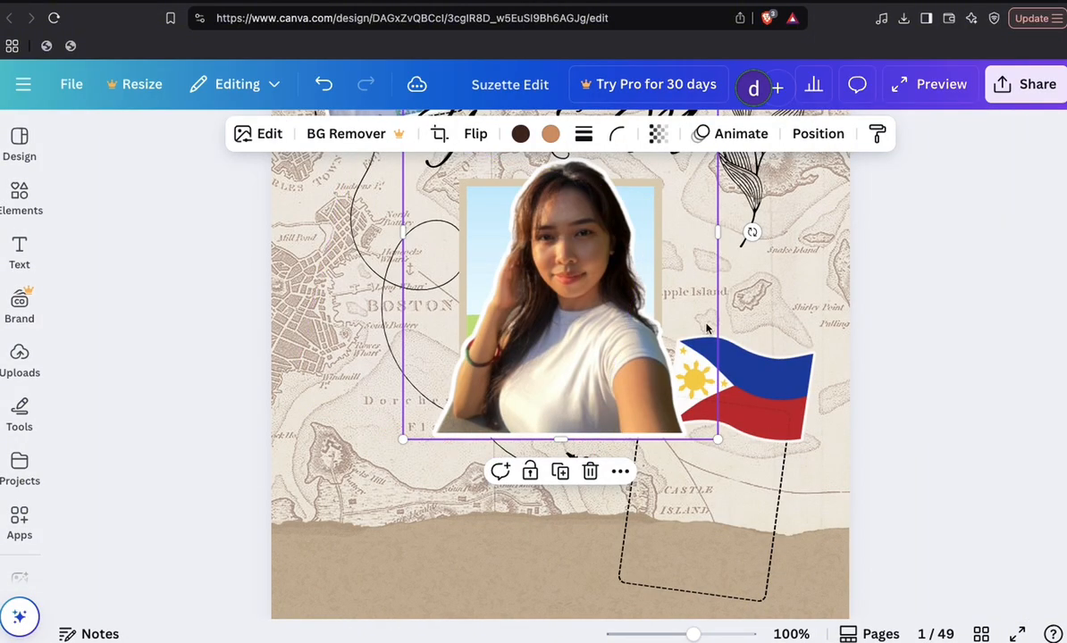
- Shrink the woman's cut-out photo and move it onto the lower dashed frame of the front cover
{"action": "scroll", "coordinate": [726, 400], "scroll_direction": "up", "scroll_amount": 3}
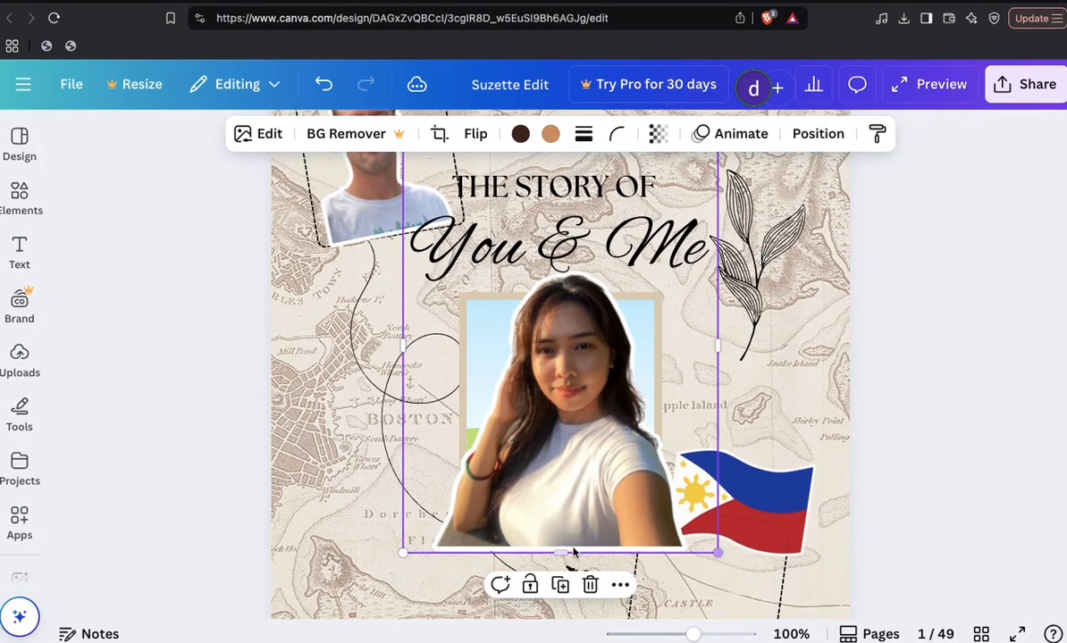
{"action": "scroll", "coordinate": [587, 394], "scroll_direction": "up", "scroll_amount": 2}
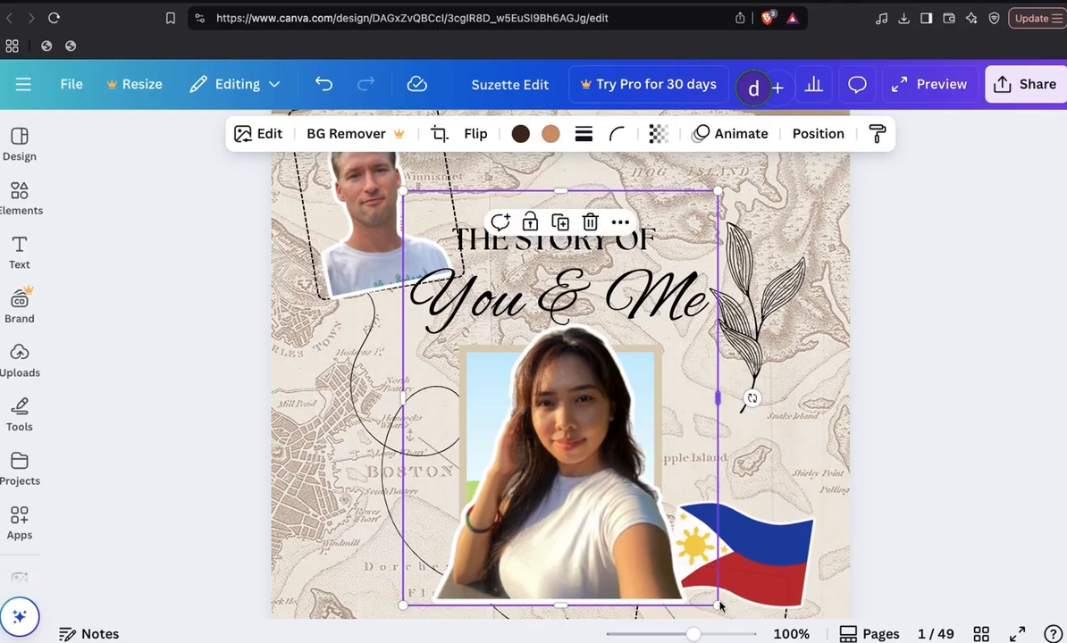
{"action": "left_click_drag", "start_coordinate": [715, 598], "coordinate": [640, 429]}
{"action": "scroll", "coordinate": [641, 431], "scroll_direction": "down", "scroll_amount": 2}
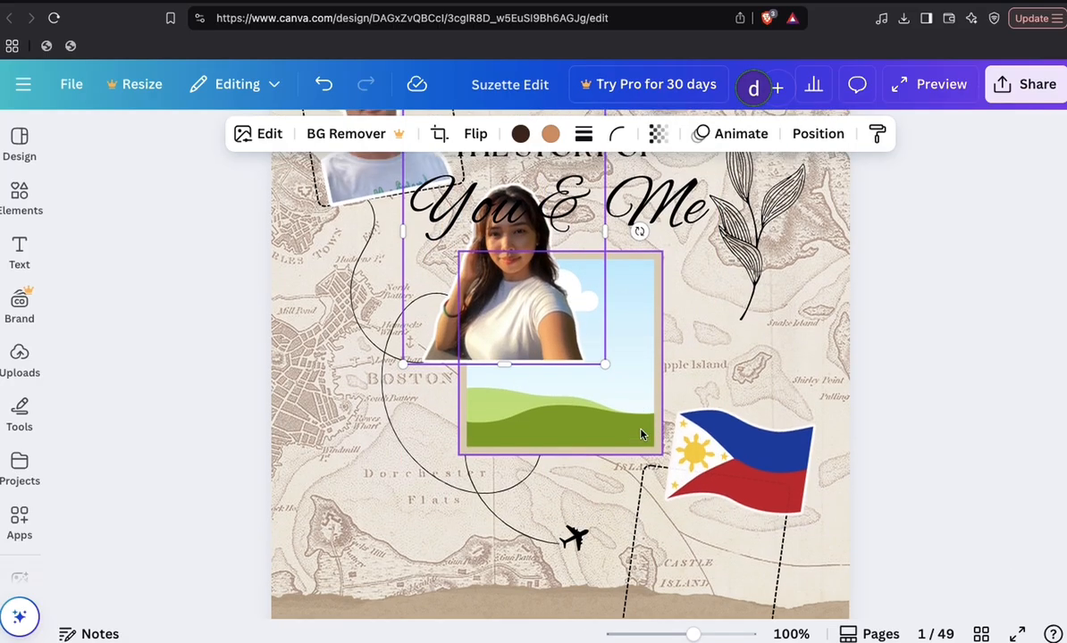
{"action": "scroll", "coordinate": [527, 204], "scroll_direction": "up", "scroll_amount": 3}
{"action": "left_click_drag", "start_coordinate": [505, 204], "coordinate": [502, 283]}
{"action": "left_click_drag", "start_coordinate": [484, 396], "coordinate": [657, 497]}
{"action": "scroll", "coordinate": [656, 497], "scroll_direction": "down", "scroll_amount": 5}
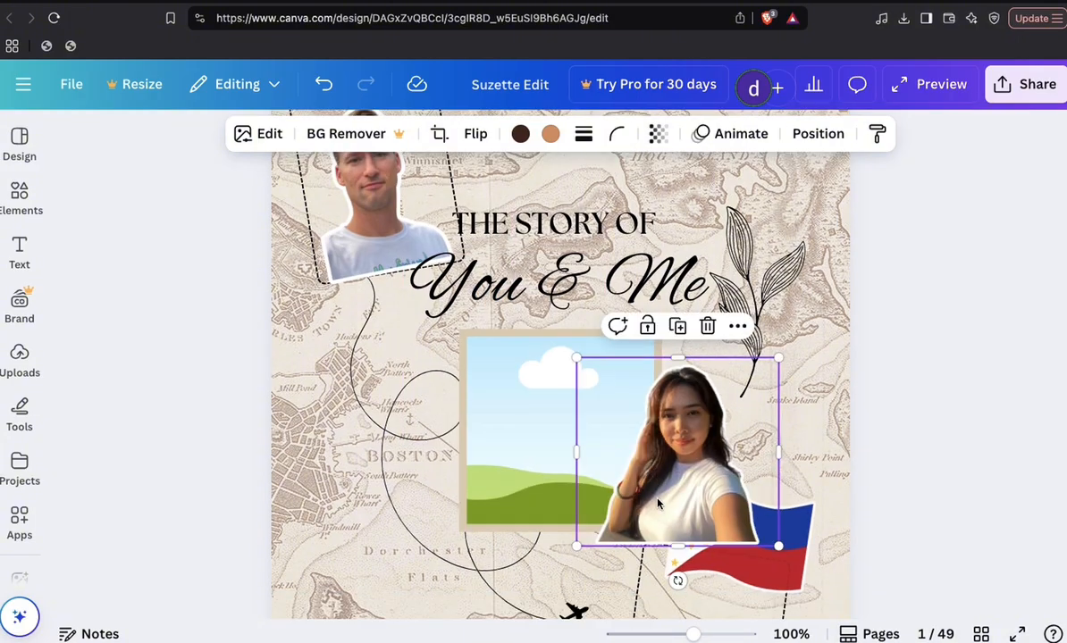
{"action": "left_click_drag", "start_coordinate": [714, 282], "coordinate": [727, 473]}
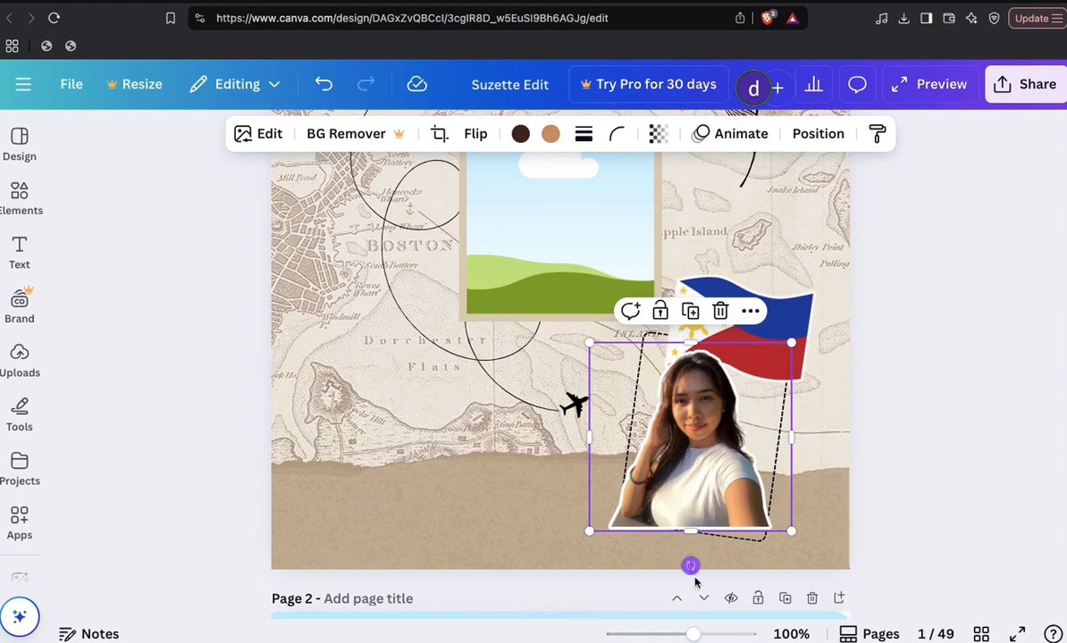
- Tilt the woman's cut-out clockwise to match the dashed frame and nudge it into place inside
{"action": "left_click_drag", "start_coordinate": [697, 569], "coordinate": [672, 564]}
{"action": "left_click_drag", "start_coordinate": [646, 398], "coordinate": [659, 398]}
{"action": "left_click", "coordinate": [571, 420]}
{"action": "scroll", "coordinate": [500, 411], "scroll_direction": "up", "scroll_amount": 5}
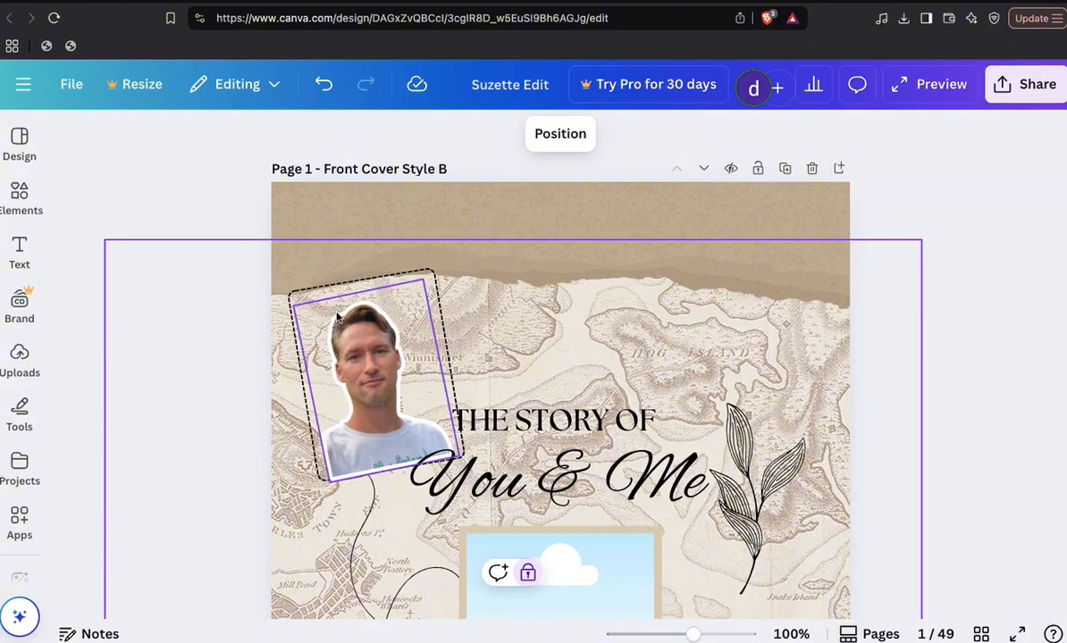
{"action": "left_click", "coordinate": [186, 194]}
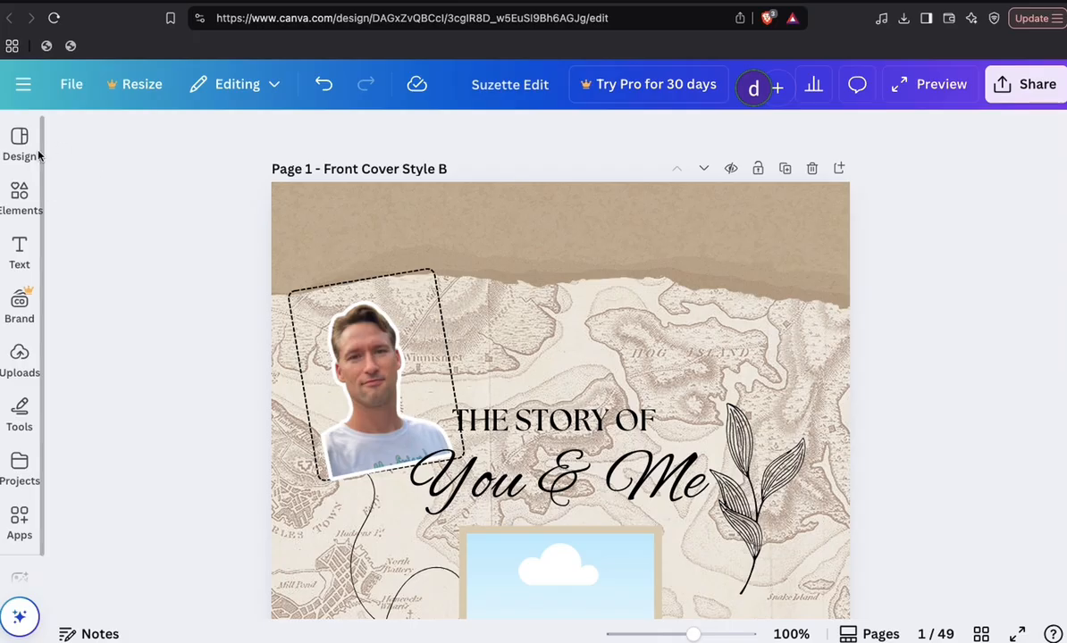
- Search the elements library for "usa flag" and limit the results to graphics
{"action": "left_click", "coordinate": [40, 204]}
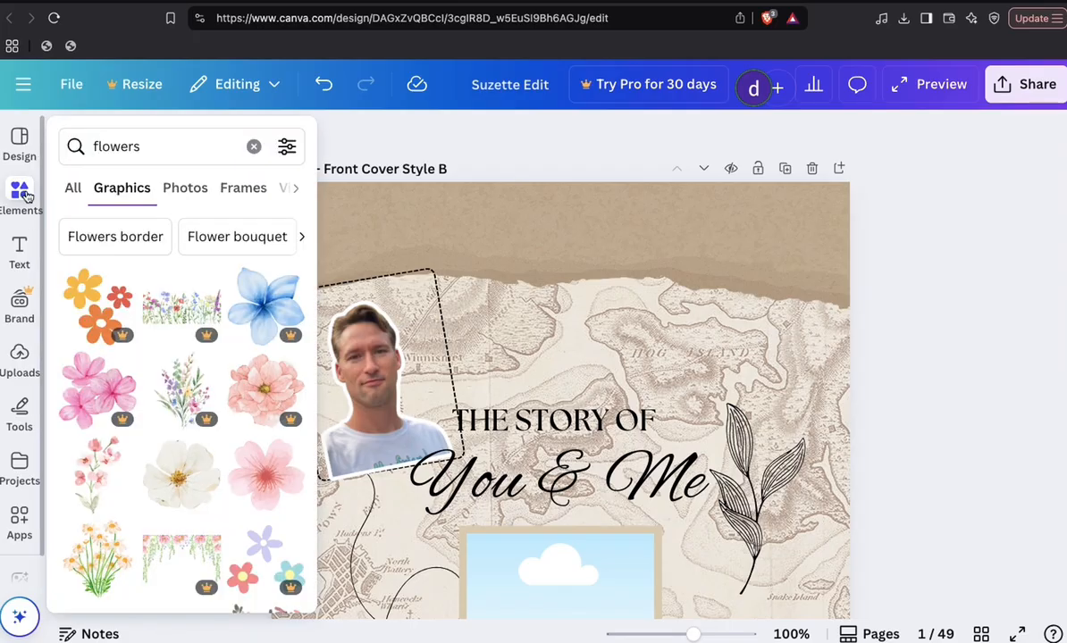
{"action": "left_click", "coordinate": [25, 194]}
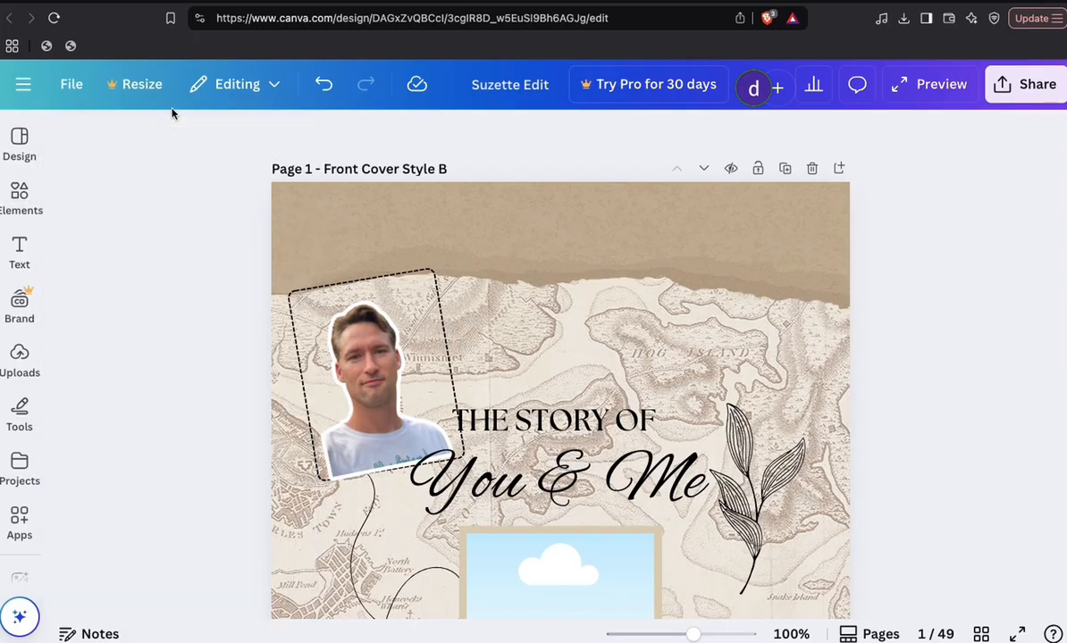
{"action": "left_click", "coordinate": [20, 197]}
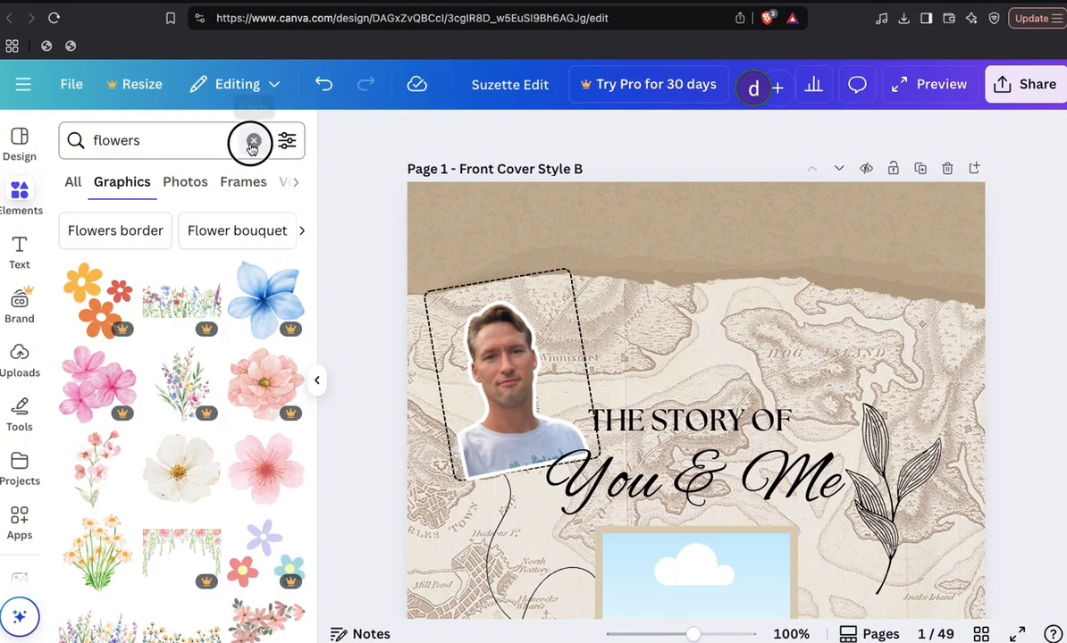
{"action": "left_click", "coordinate": [253, 141]}
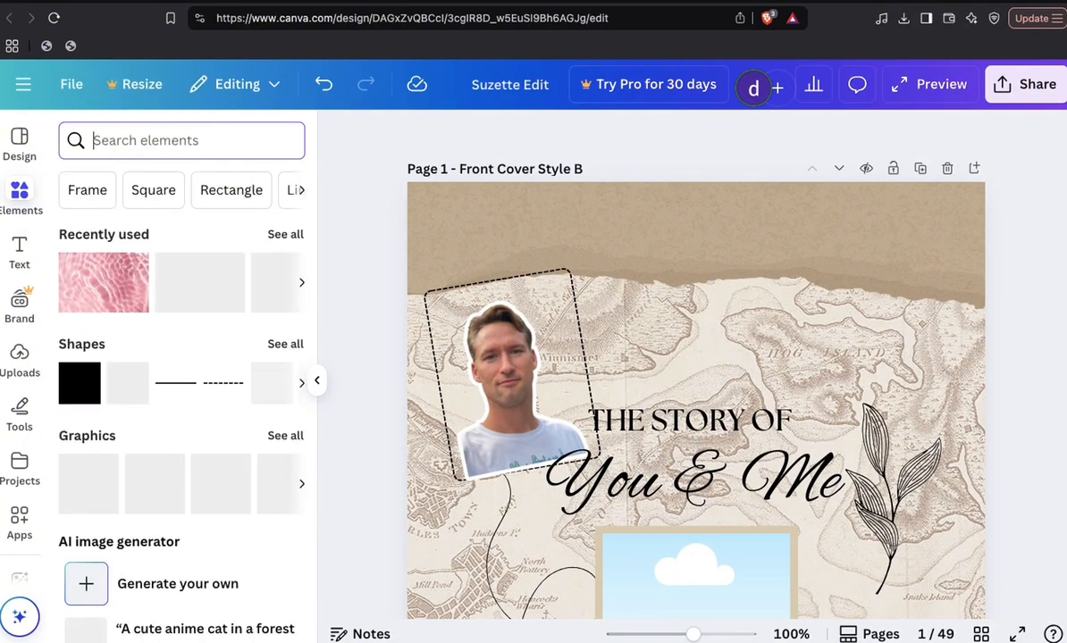
{"action": "type", "text": "usa flag"}
{"action": "key", "text": "Return"}
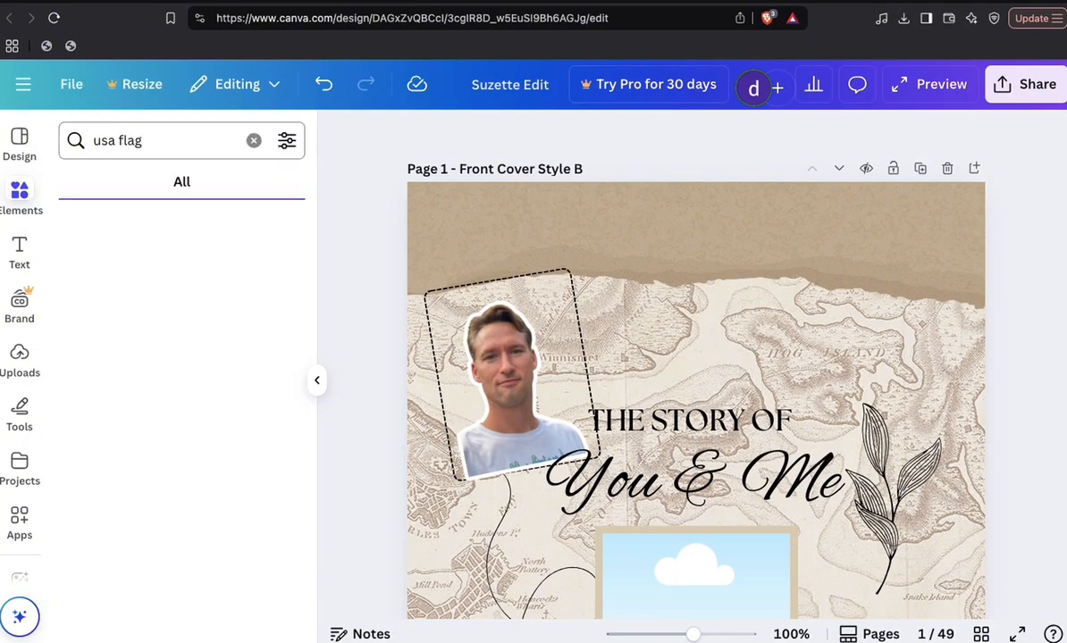
{"action": "left_click", "coordinate": [123, 183]}
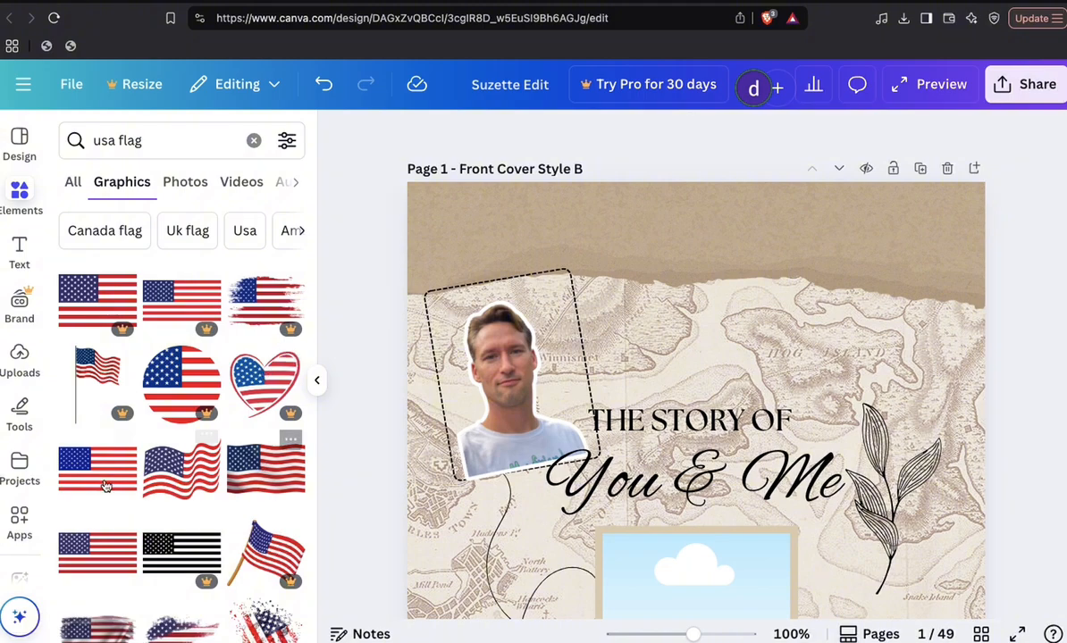
- Browse the flag graphics and add a free waving American flag without a pole to the front cover
{"action": "scroll", "coordinate": [173, 498], "scroll_direction": "down", "scroll_amount": 2}
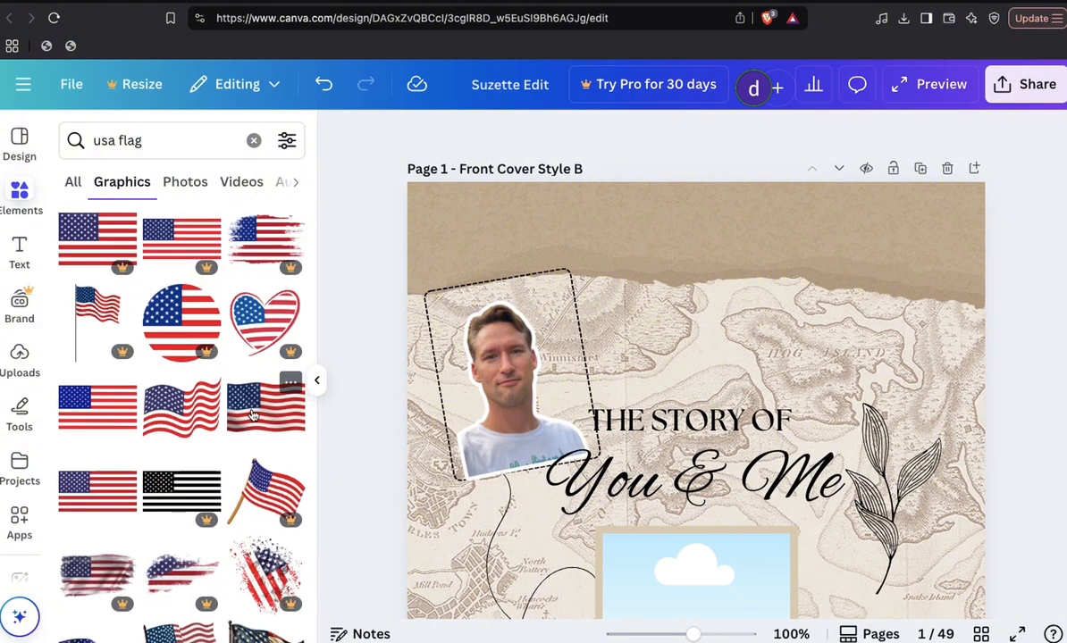
{"action": "scroll", "coordinate": [191, 428], "scroll_direction": "down", "scroll_amount": 1}
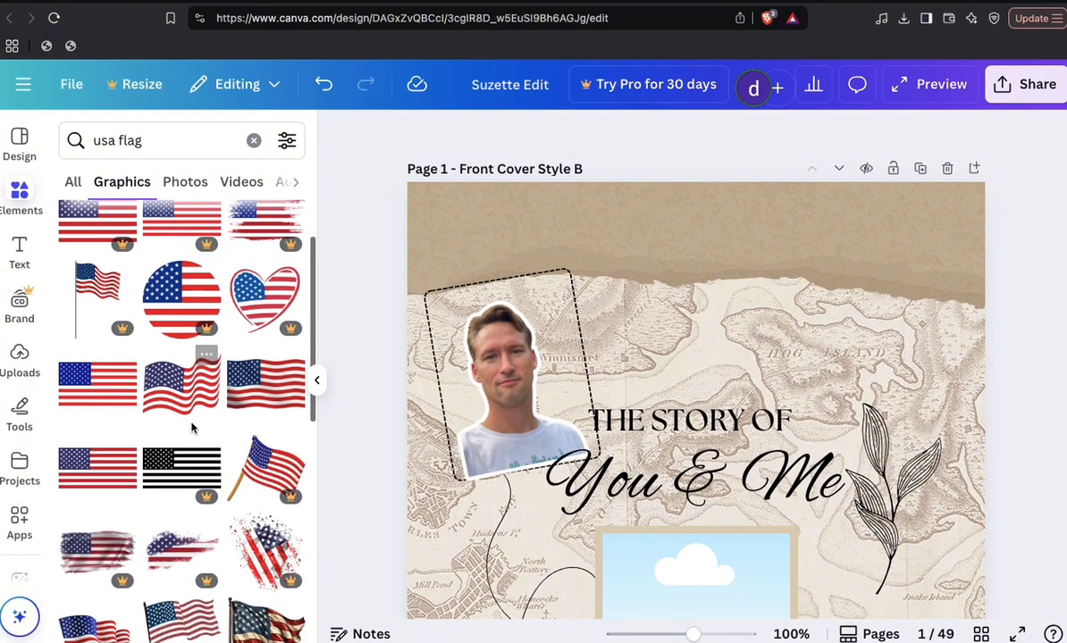
{"action": "scroll", "coordinate": [192, 382], "scroll_direction": "down", "scroll_amount": 2}
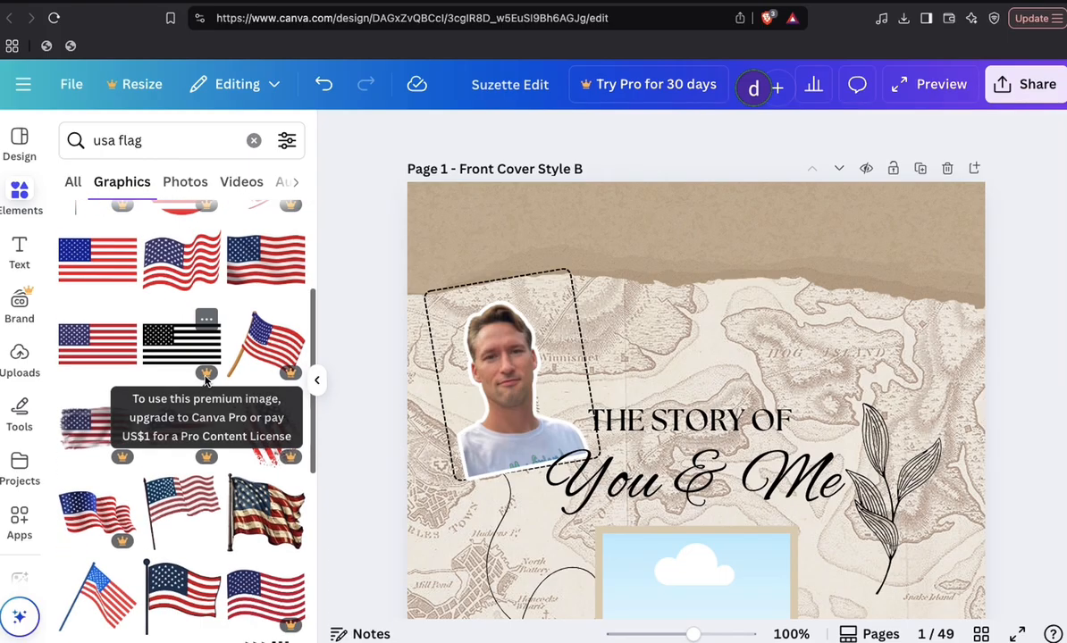
{"action": "scroll", "coordinate": [277, 514], "scroll_direction": "down", "scroll_amount": 3}
{"action": "scroll", "coordinate": [274, 514], "scroll_direction": "down", "scroll_amount": 1}
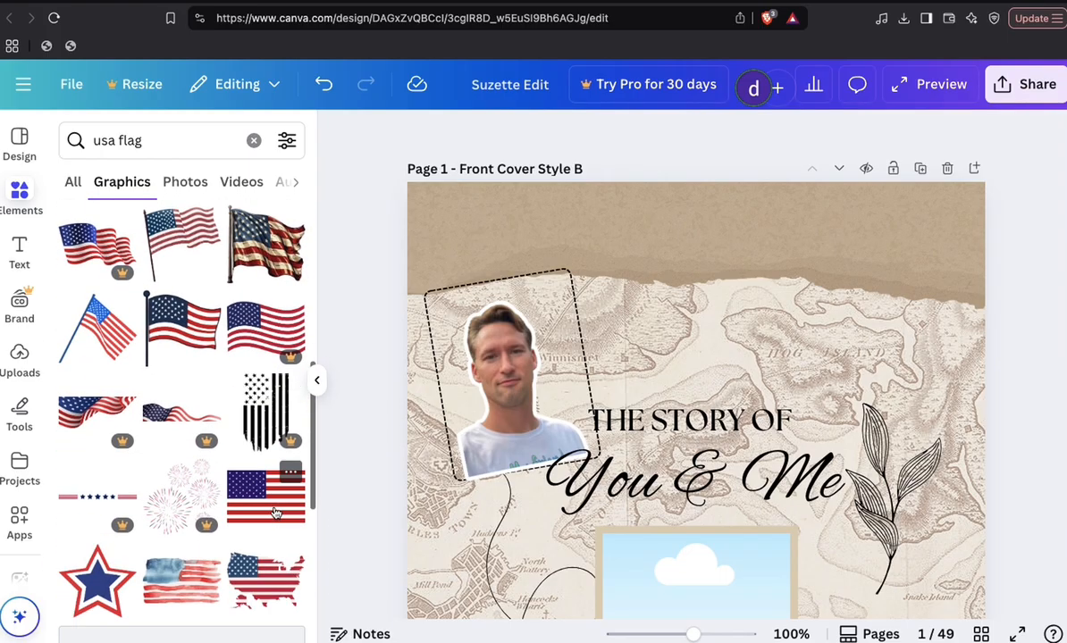
{"action": "scroll", "coordinate": [273, 507], "scroll_direction": "up", "scroll_amount": 5}
{"action": "scroll", "coordinate": [273, 507], "scroll_direction": "down", "scroll_amount": 1}
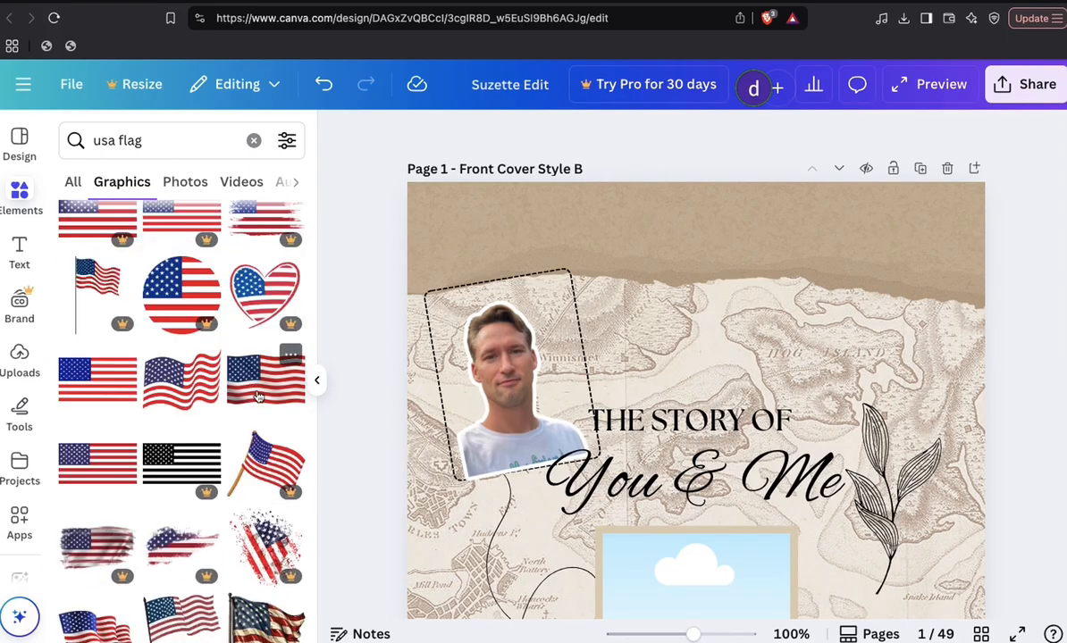
{"action": "left_click", "coordinate": [273, 366]}
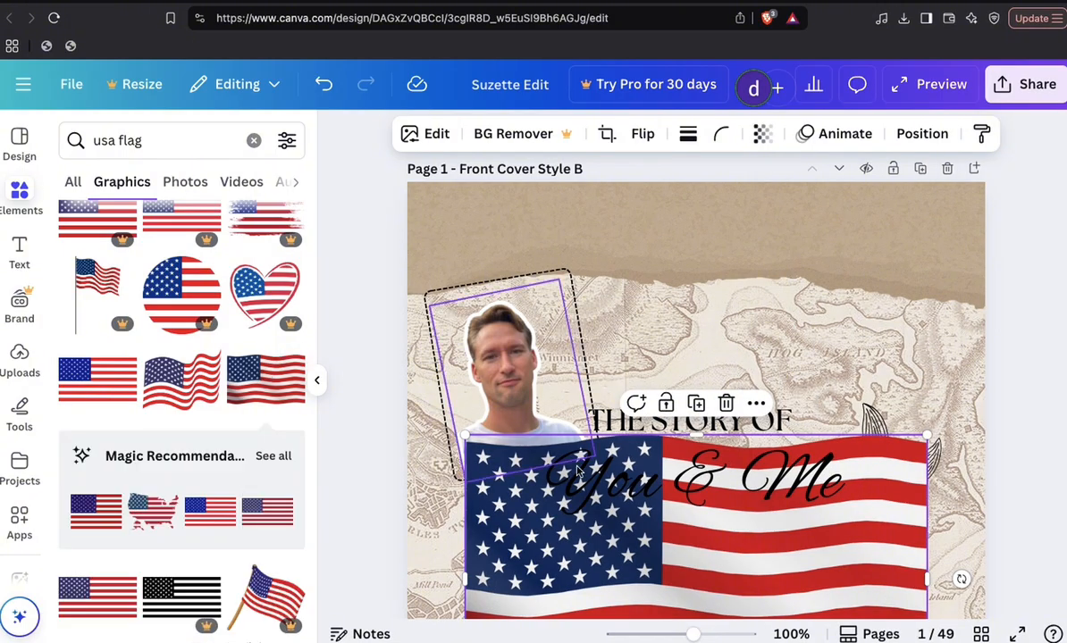
- Shrink the American flag to a small graphic and place it over the lower part of the man's cut-out
{"action": "mouse_move", "coordinate": [534, 609]}
{"action": "left_mouse_down"}
{"action": "mouse_move", "coordinate": [529, 459]}
{"action": "mouse_move", "coordinate": [516, 435]}
{"action": "left_mouse_up"}
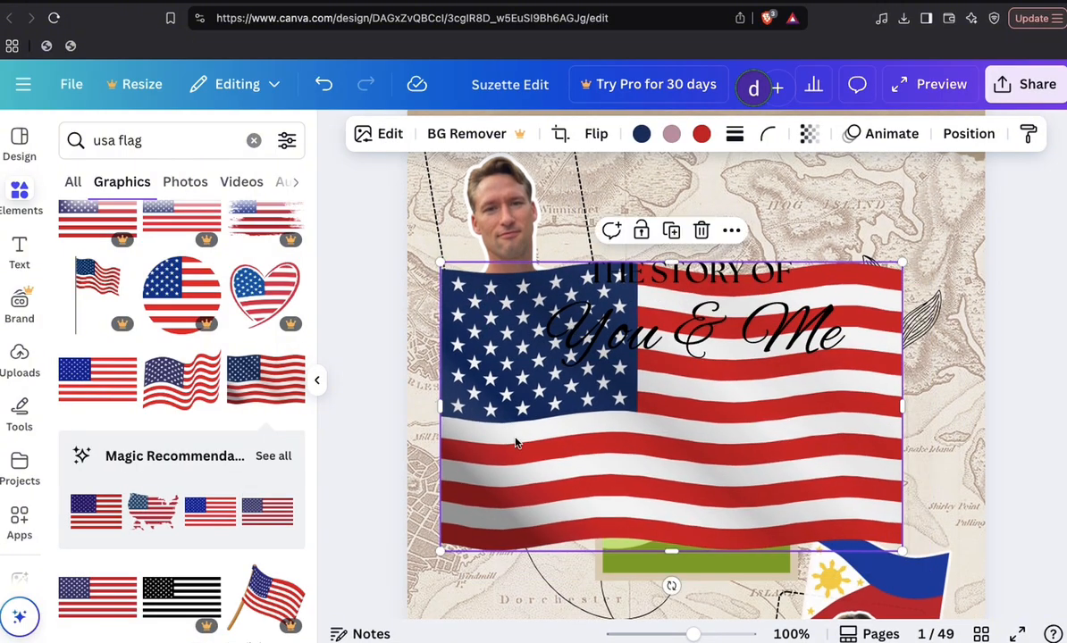
{"action": "left_click_drag", "start_coordinate": [701, 439], "coordinate": [580, 535]}
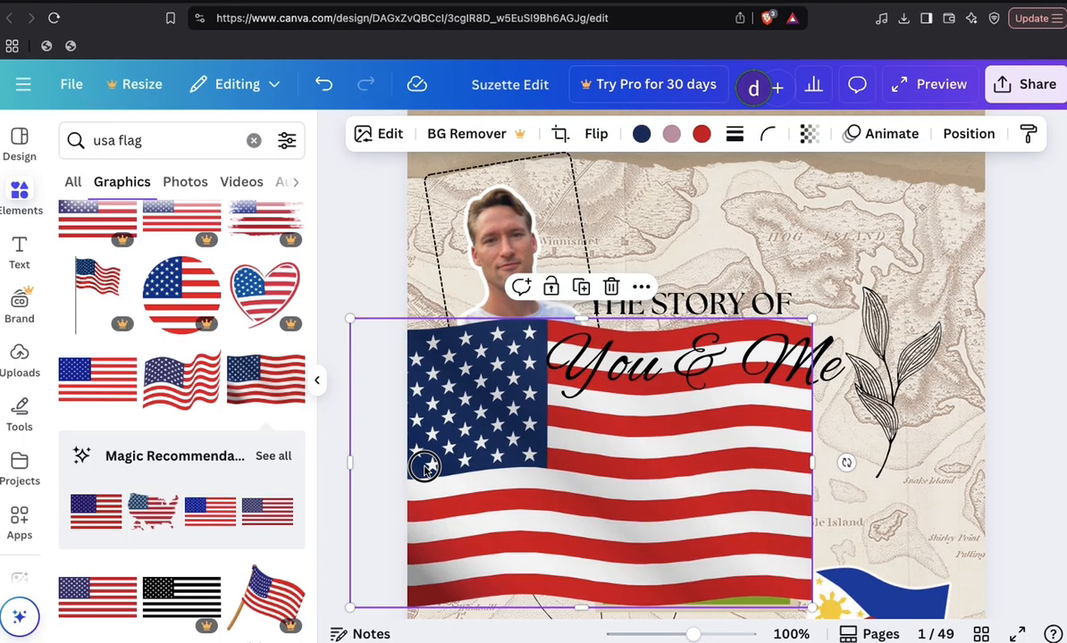
{"action": "left_click_drag", "start_coordinate": [424, 467], "coordinate": [543, 429]}
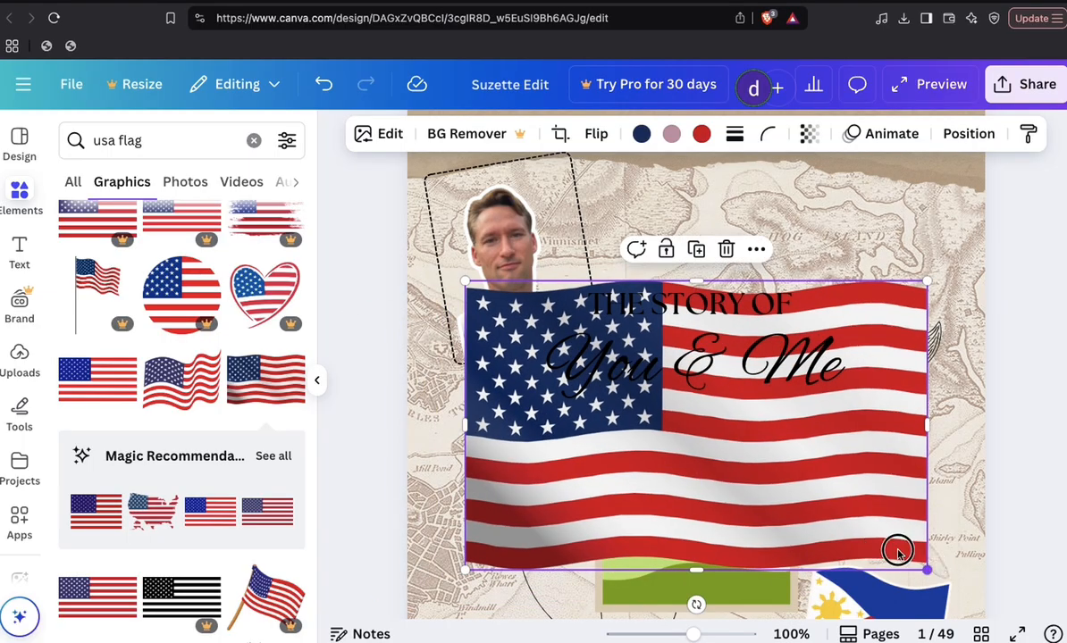
{"action": "left_click_drag", "start_coordinate": [898, 551], "coordinate": [588, 397]}
{"action": "scroll", "coordinate": [536, 494], "scroll_direction": "up", "scroll_amount": 2}
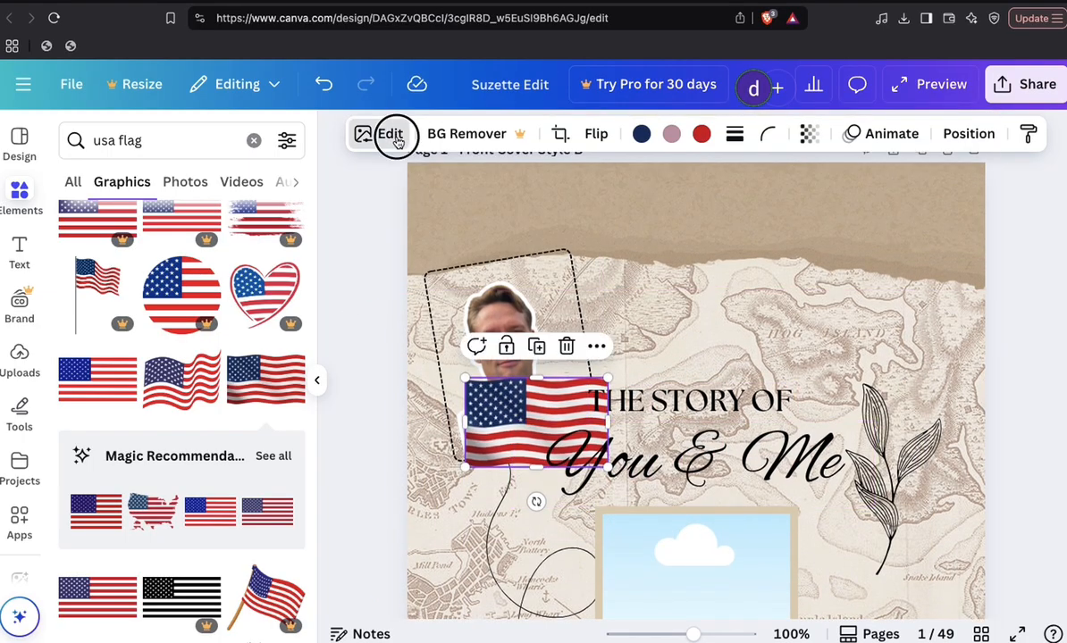
- Apply the Outline shadow effect to the American flag with a near-white colour and a size of 47
{"action": "left_click", "coordinate": [382, 133]}
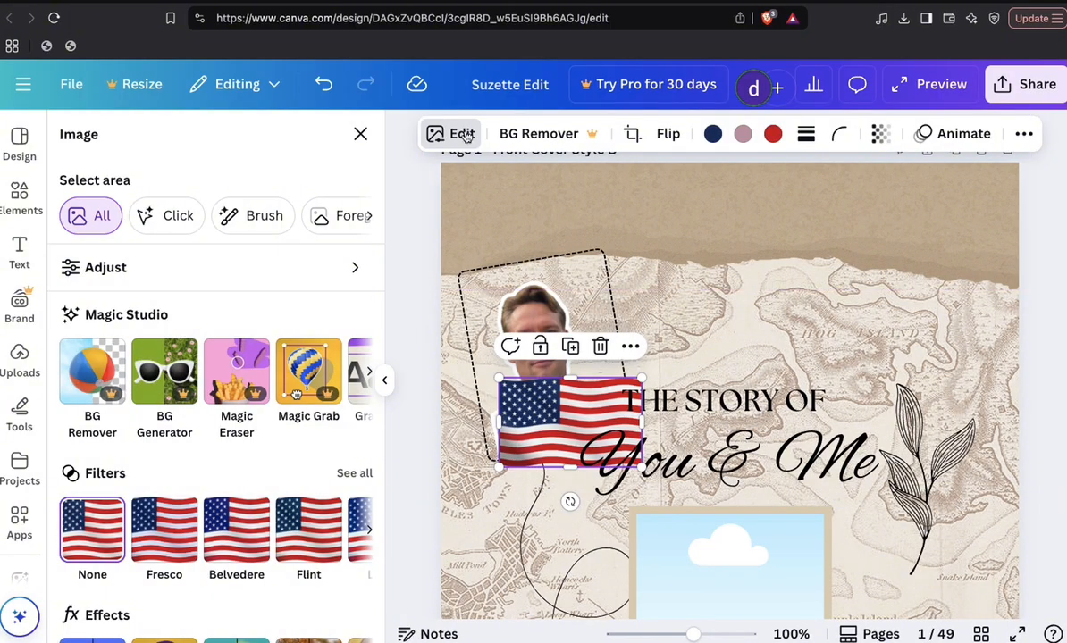
{"action": "scroll", "coordinate": [265, 485], "scroll_direction": "down", "scroll_amount": 3}
{"action": "left_click", "coordinate": [90, 409]}
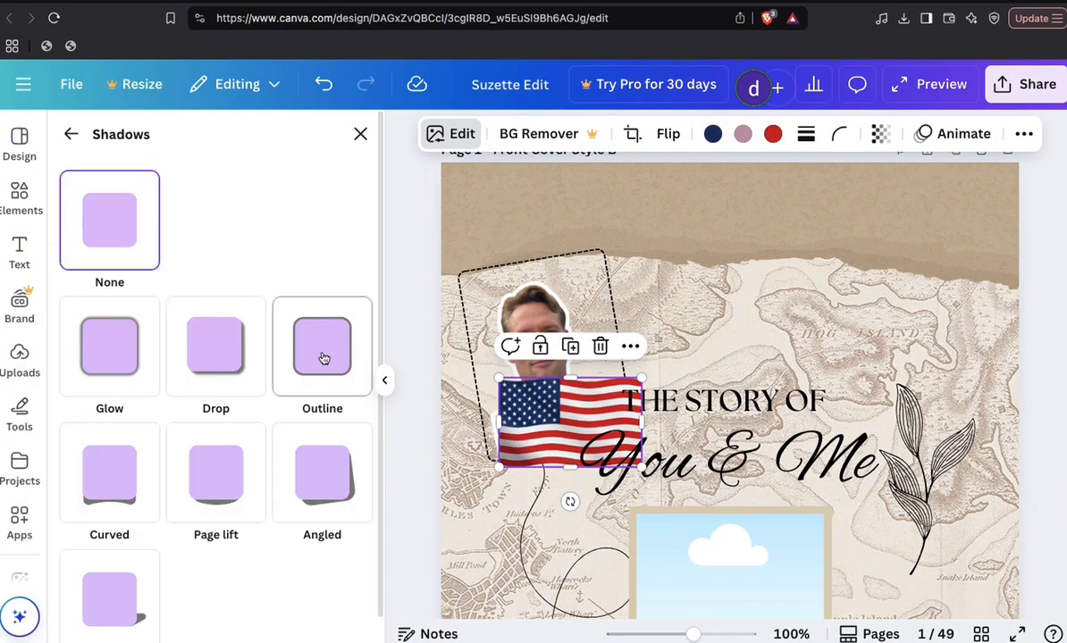
{"action": "left_click", "coordinate": [323, 357]}
{"action": "scroll", "coordinate": [333, 494], "scroll_direction": "down", "scroll_amount": 5}
{"action": "left_click", "coordinate": [360, 554]}
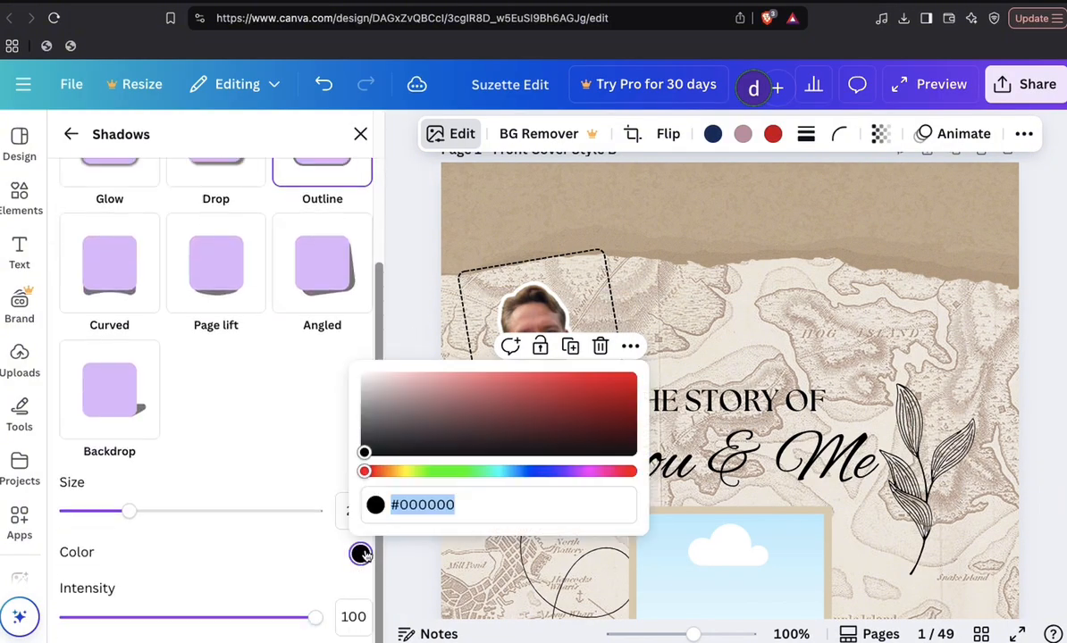
{"action": "left_click_drag", "start_coordinate": [367, 447], "coordinate": [365, 354]}
{"action": "left_click_drag", "start_coordinate": [130, 512], "coordinate": [183, 511]}
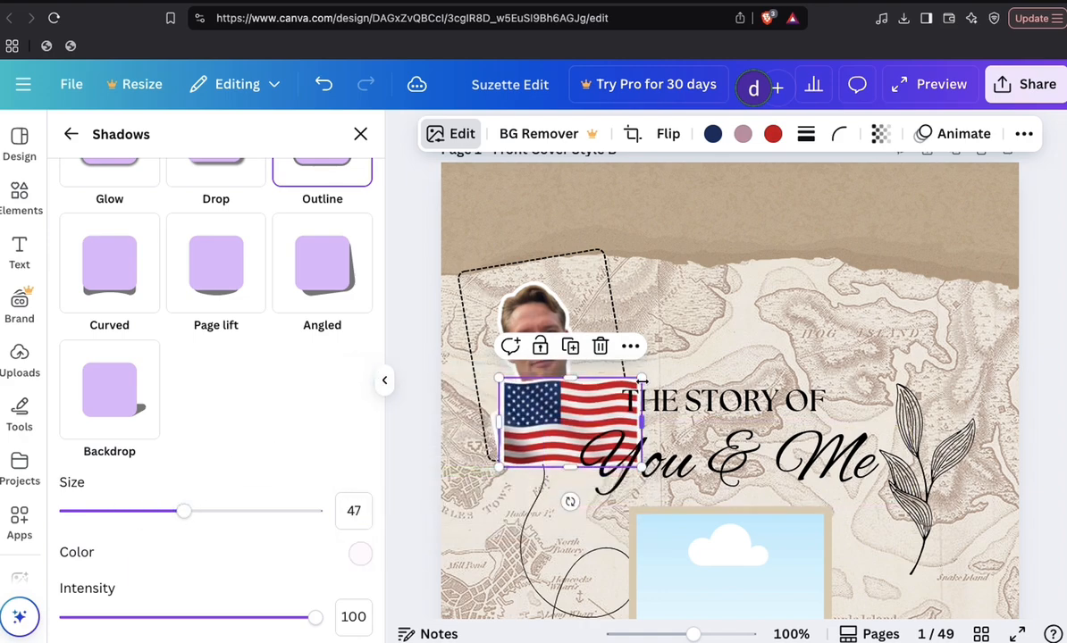
- Enlarge the American flag and place it, tilted clockwise, beside the man's head above the title
{"action": "left_click_drag", "start_coordinate": [641, 375], "coordinate": [704, 340]}
{"action": "left_click_drag", "start_coordinate": [604, 371], "coordinate": [642, 254]}
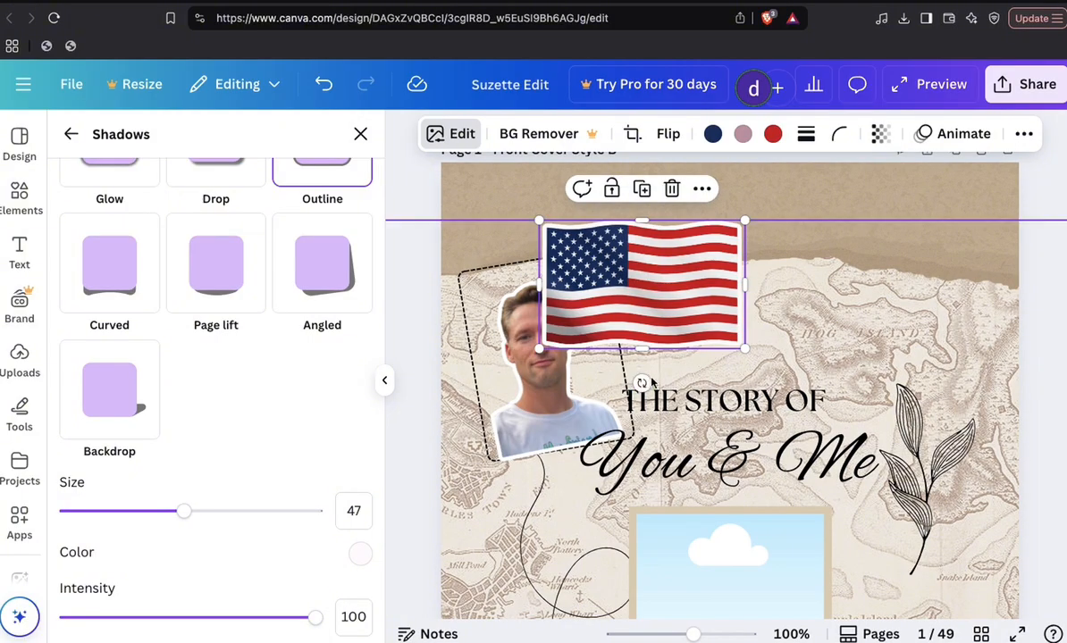
{"action": "mouse_move", "coordinate": [638, 381]}
{"action": "left_mouse_down"}
{"action": "mouse_move", "coordinate": [619, 373]}
{"action": "mouse_move", "coordinate": [623, 382]}
{"action": "left_mouse_up"}
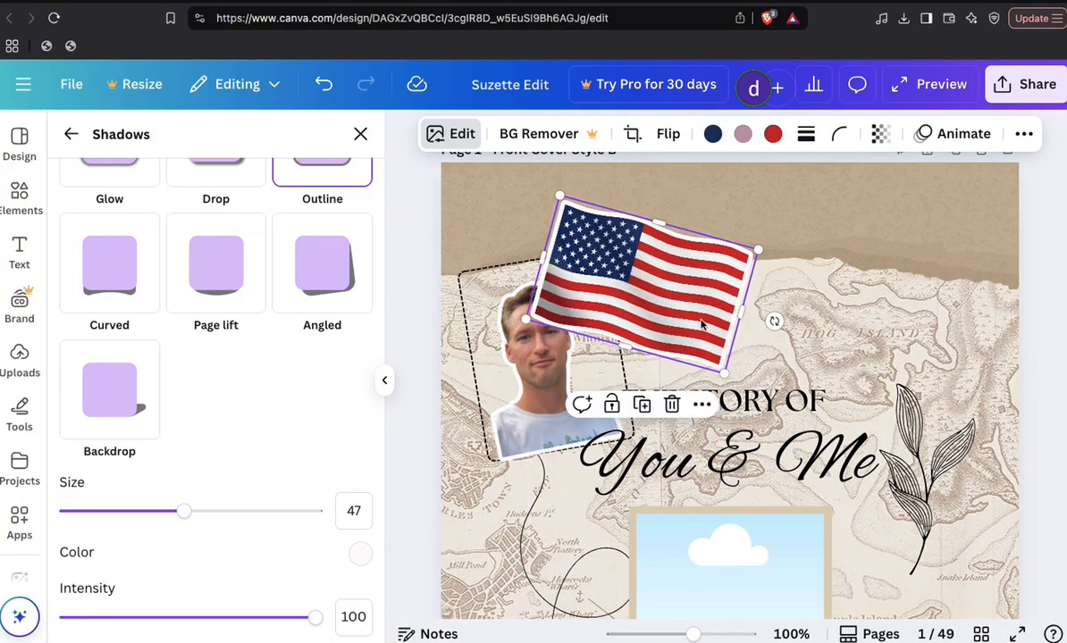
{"action": "left_click", "coordinate": [390, 379]}
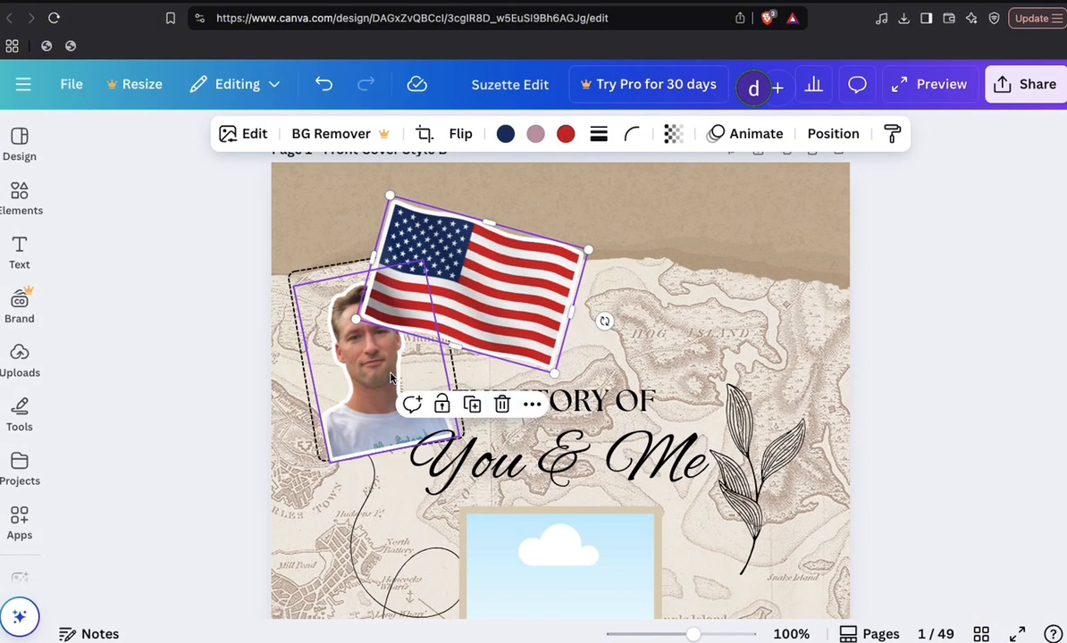
{"action": "left_click", "coordinate": [229, 240]}
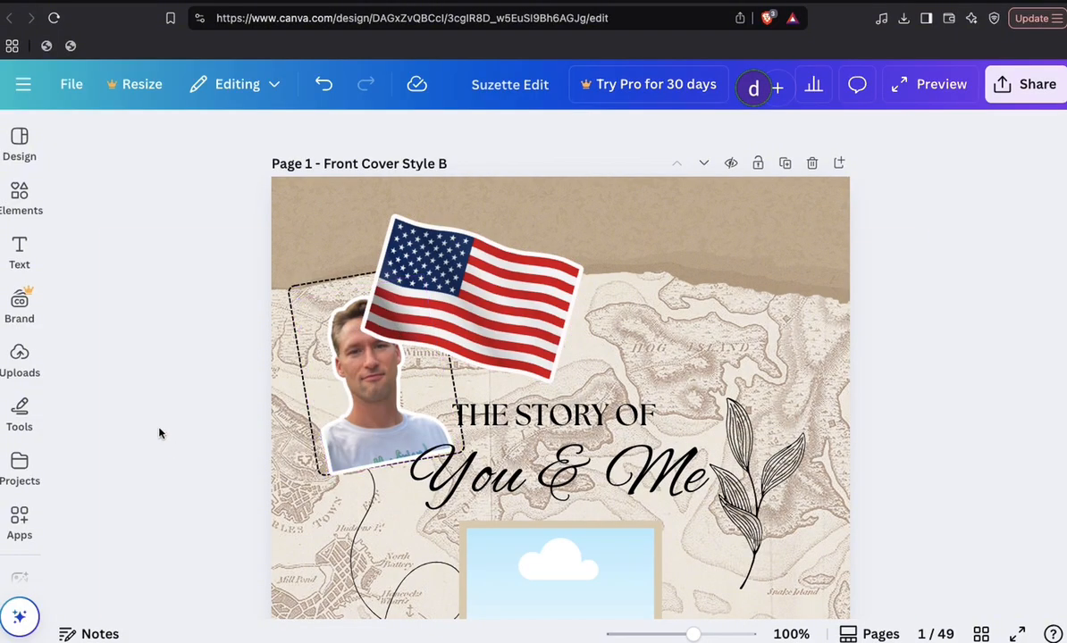
- Bring the man's cut-out photo to the front so it overlaps the American flag
{"action": "left_click", "coordinate": [358, 411]}
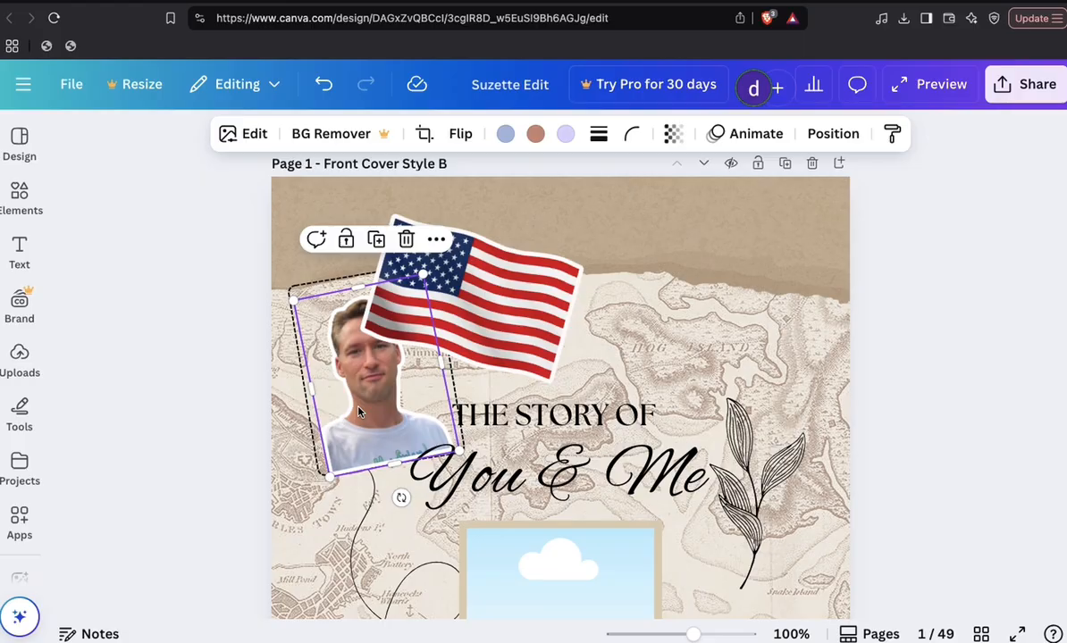
{"action": "left_click", "coordinate": [436, 241]}
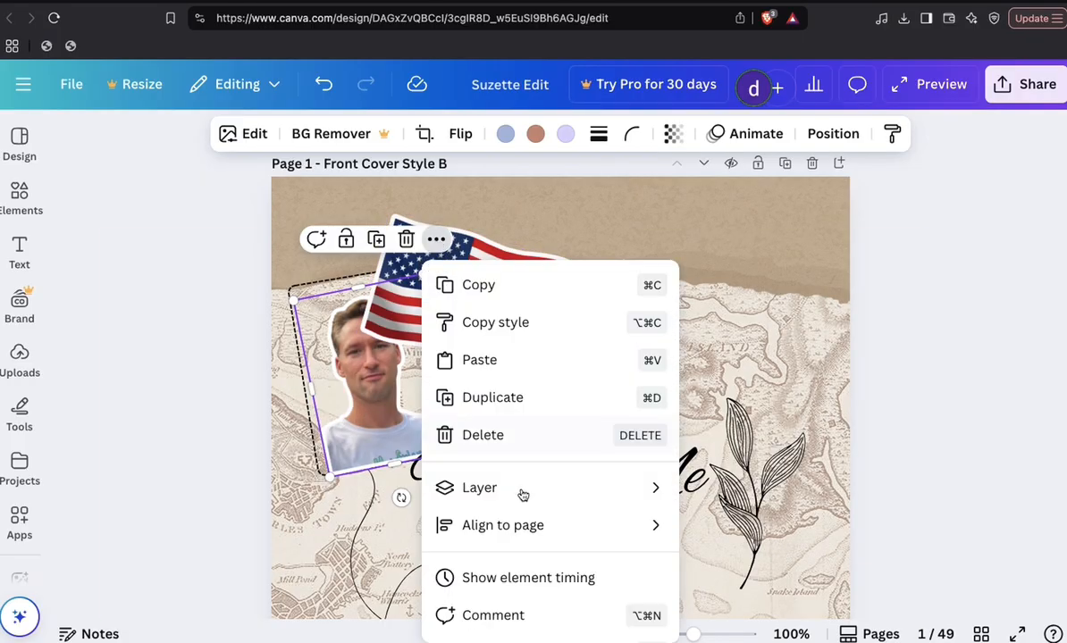
{"action": "mouse_move", "coordinate": [523, 500]}
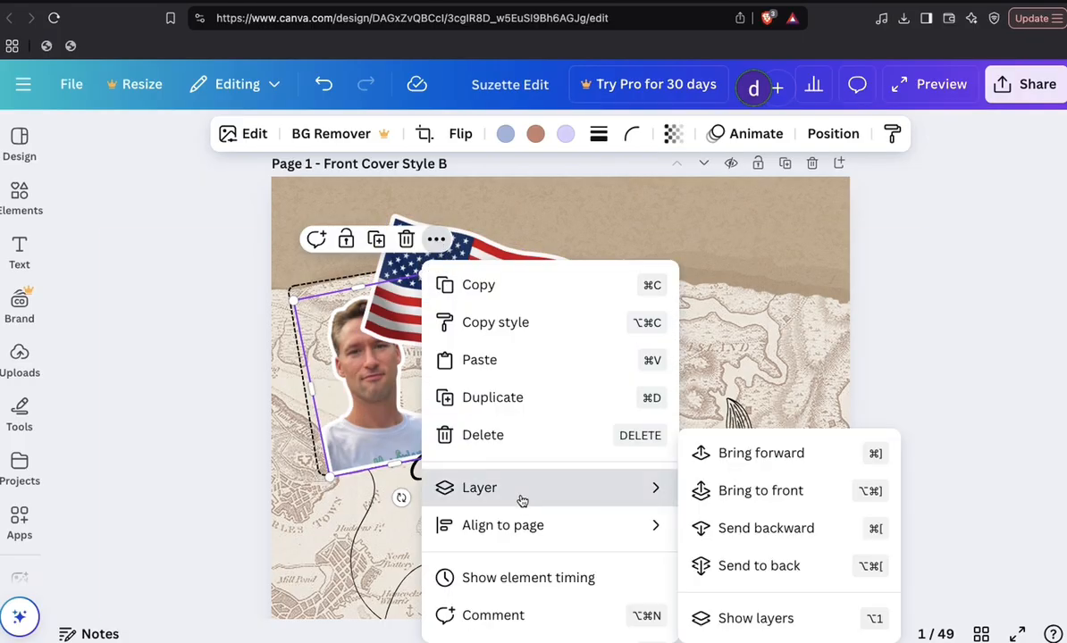
{"action": "left_click", "coordinate": [770, 490]}
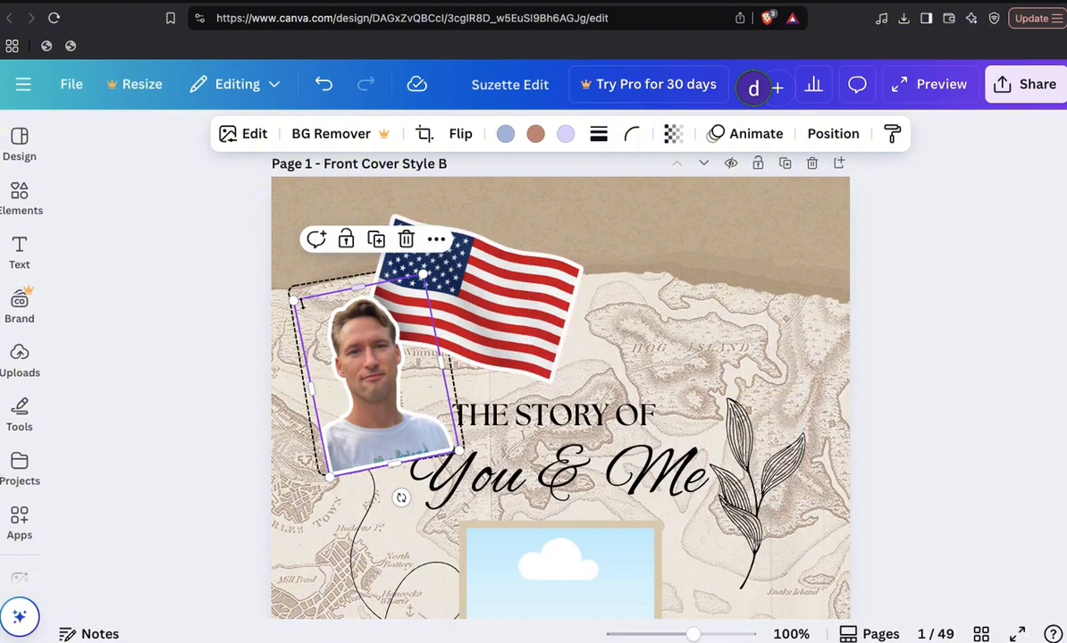
- Rotate the American flag to a slight counter-clockwise tilt and reposition it behind the man's head, above the title
{"action": "left_click_drag", "start_coordinate": [505, 302], "coordinate": [492, 311]}
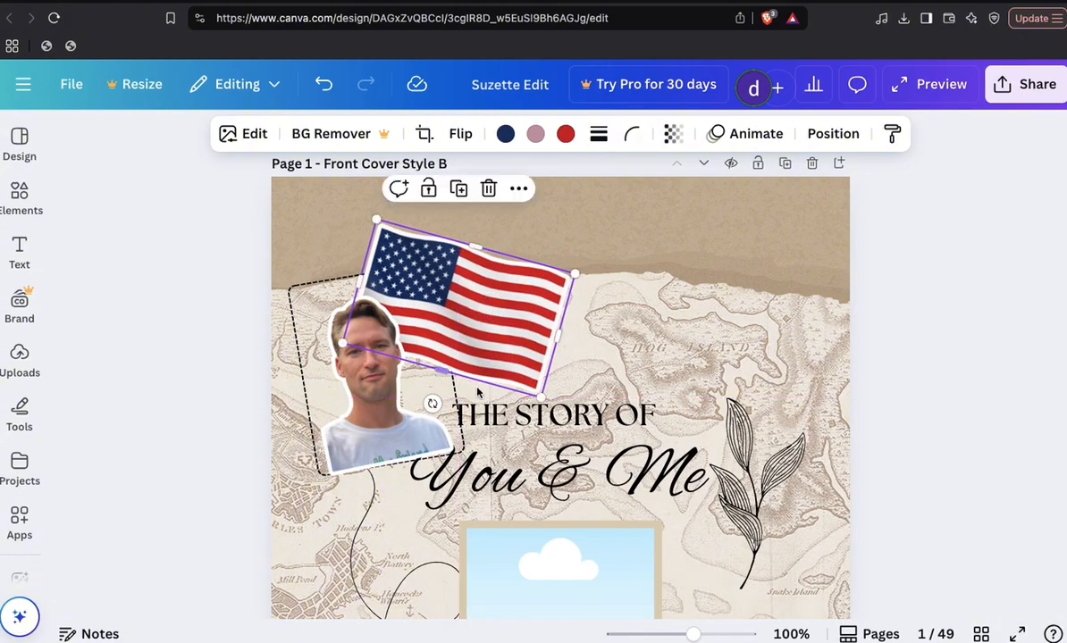
{"action": "left_click_drag", "start_coordinate": [436, 402], "coordinate": [471, 391]}
{"action": "left_click_drag", "start_coordinate": [464, 330], "coordinate": [464, 310]}
- Examine the front cover's title, empty central photo frame and decorated portraits, and glance at page 2
{"action": "scroll", "coordinate": [482, 357], "scroll_direction": "down", "scroll_amount": 5}
{"action": "scroll", "coordinate": [495, 382], "scroll_direction": "up", "scroll_amount": 2}
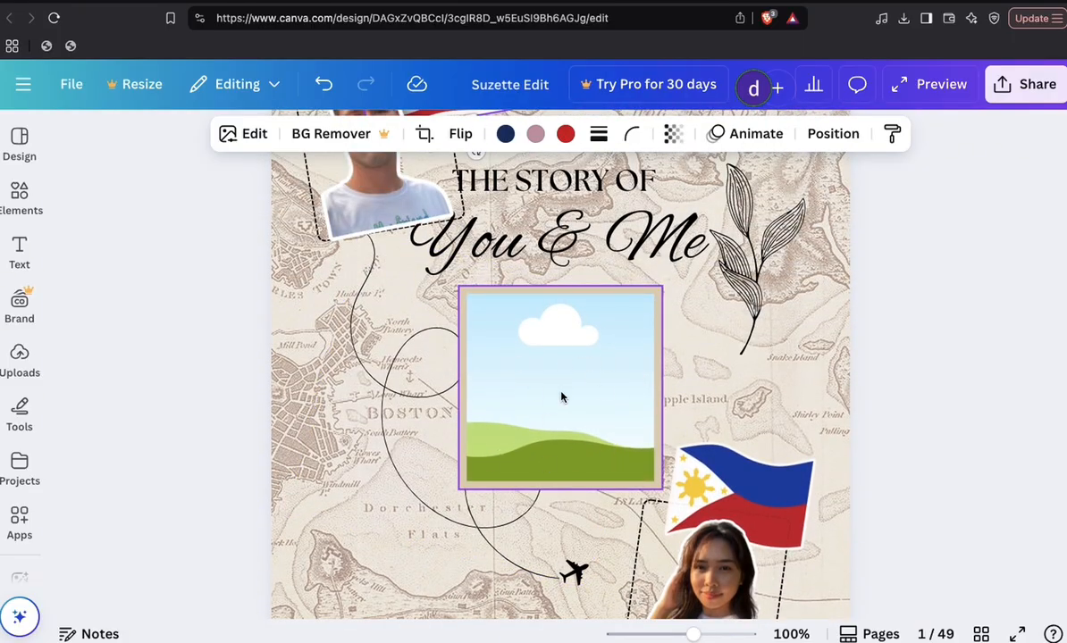
{"action": "scroll", "coordinate": [545, 379], "scroll_direction": "down", "scroll_amount": 1}
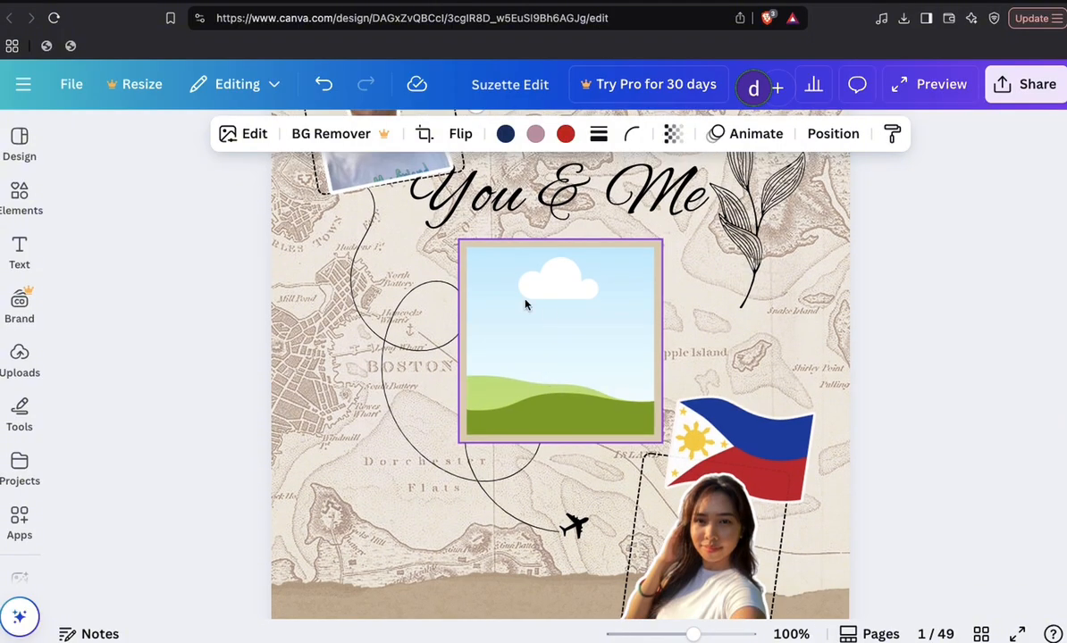
{"action": "scroll", "coordinate": [573, 361], "scroll_direction": "down", "scroll_amount": 3}
{"action": "scroll", "coordinate": [571, 362], "scroll_direction": "up", "scroll_amount": 4}
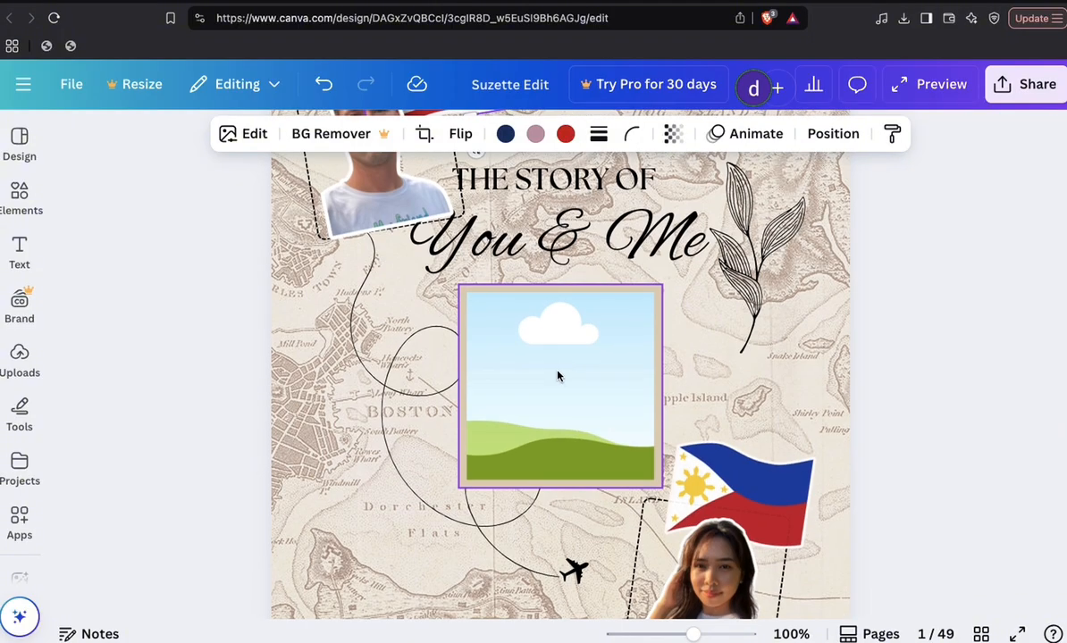
{"action": "scroll", "coordinate": [559, 376], "scroll_direction": "down", "scroll_amount": 1}
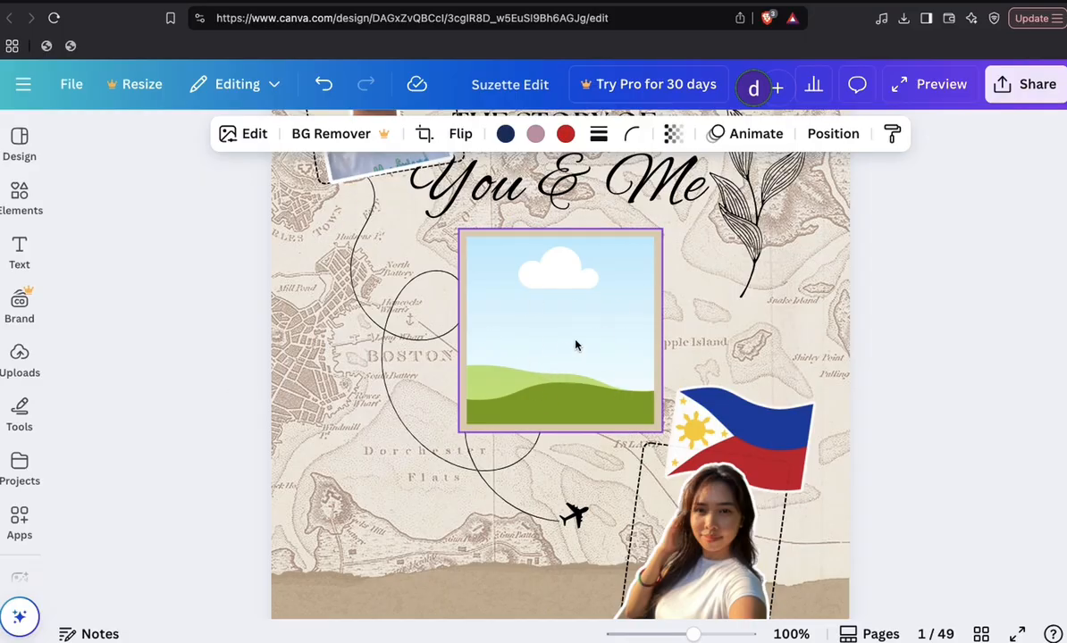
{"action": "scroll", "coordinate": [575, 346], "scroll_direction": "down", "scroll_amount": 1}
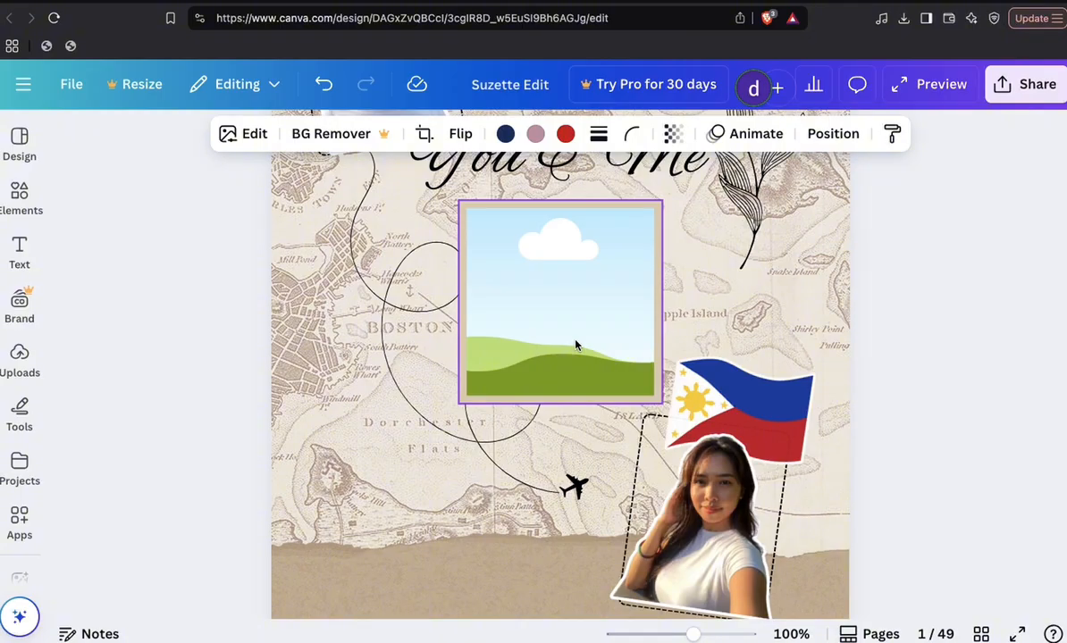
{"action": "scroll", "coordinate": [575, 346], "scroll_direction": "down", "scroll_amount": 10}
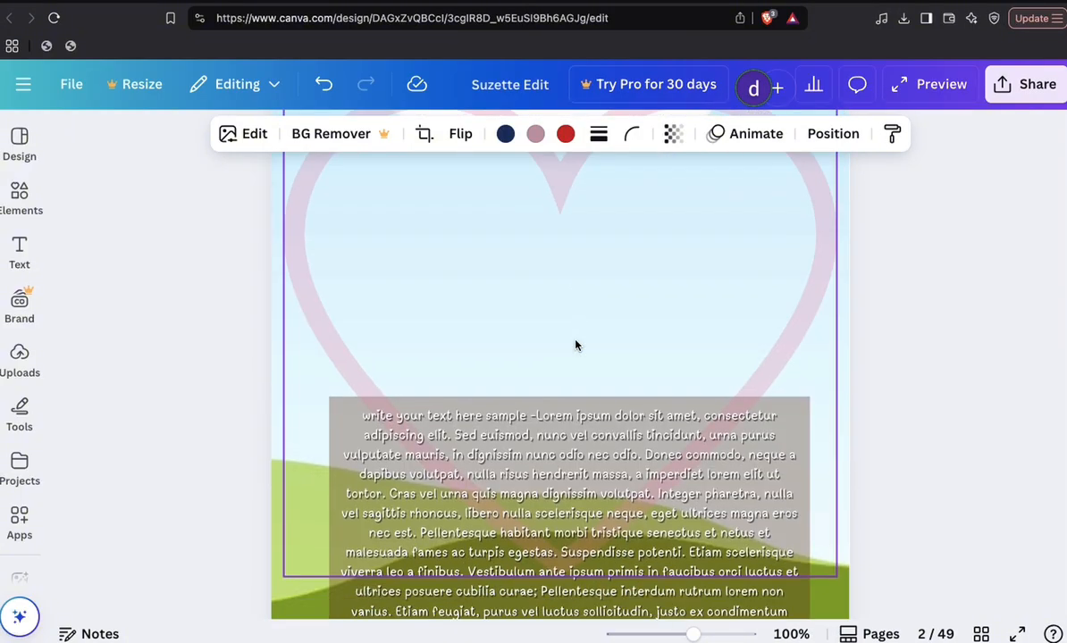
{"action": "scroll", "coordinate": [575, 345], "scroll_direction": "down", "scroll_amount": 3, "text": "ctrl"}
{"action": "scroll", "coordinate": [575, 346], "scroll_direction": "up", "scroll_amount": 10}
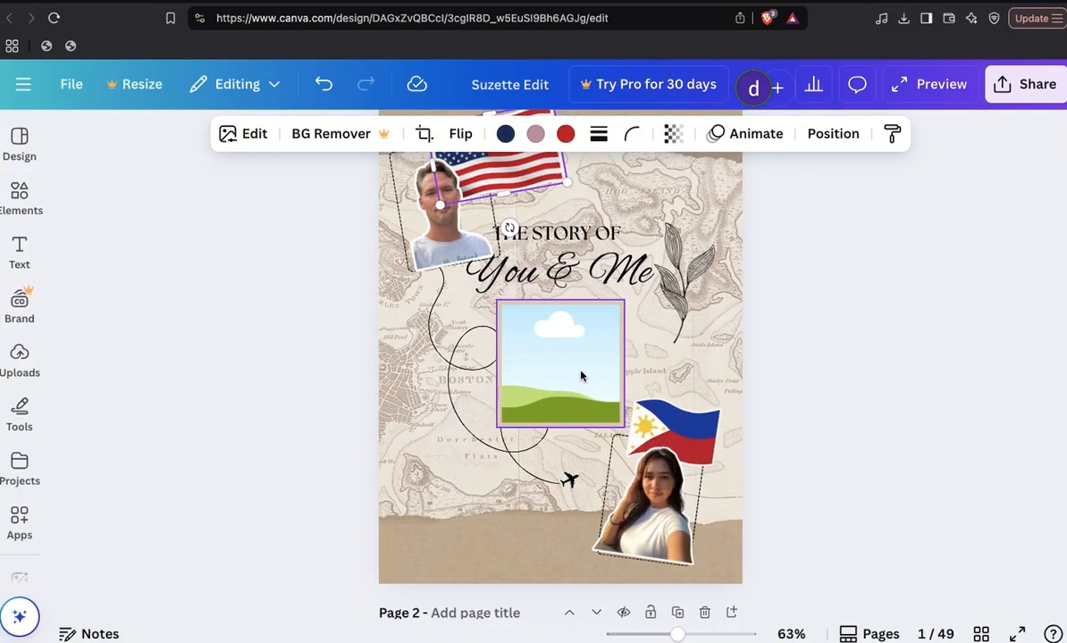
- Open the uploaded images and look through them for a couple photo for the cover's central frame
{"action": "left_click", "coordinate": [19, 357]}
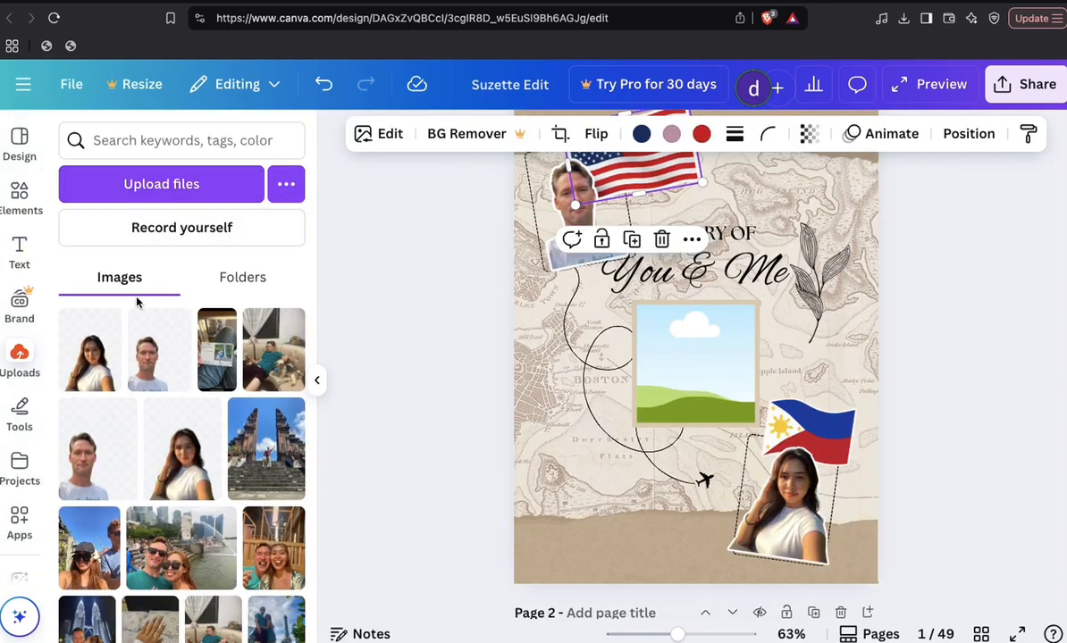
{"action": "scroll", "coordinate": [201, 429], "scroll_direction": "down", "scroll_amount": 5}
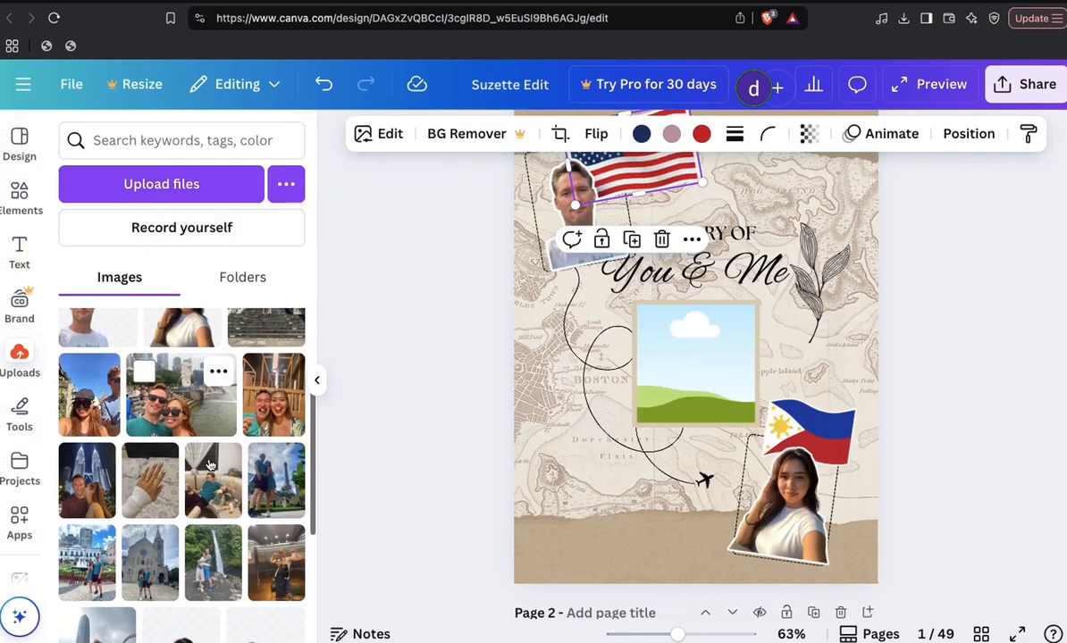
{"action": "scroll", "coordinate": [206, 436], "scroll_direction": "up", "scroll_amount": 4}
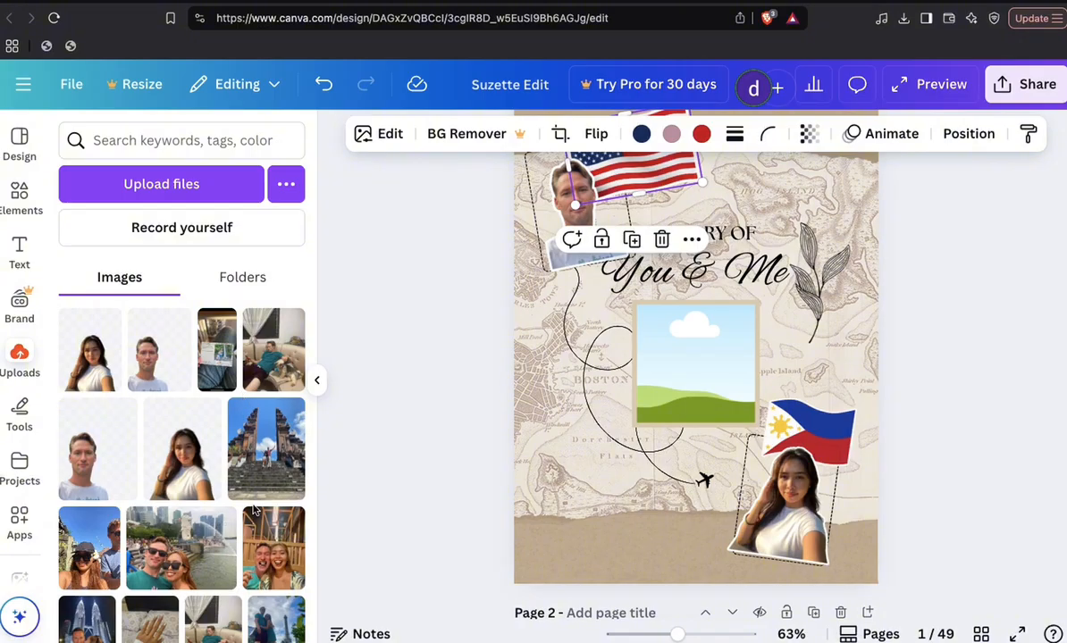
{"action": "scroll", "coordinate": [254, 509], "scroll_direction": "down", "scroll_amount": 2}
{"action": "scroll", "coordinate": [183, 514], "scroll_direction": "down", "scroll_amount": 3}
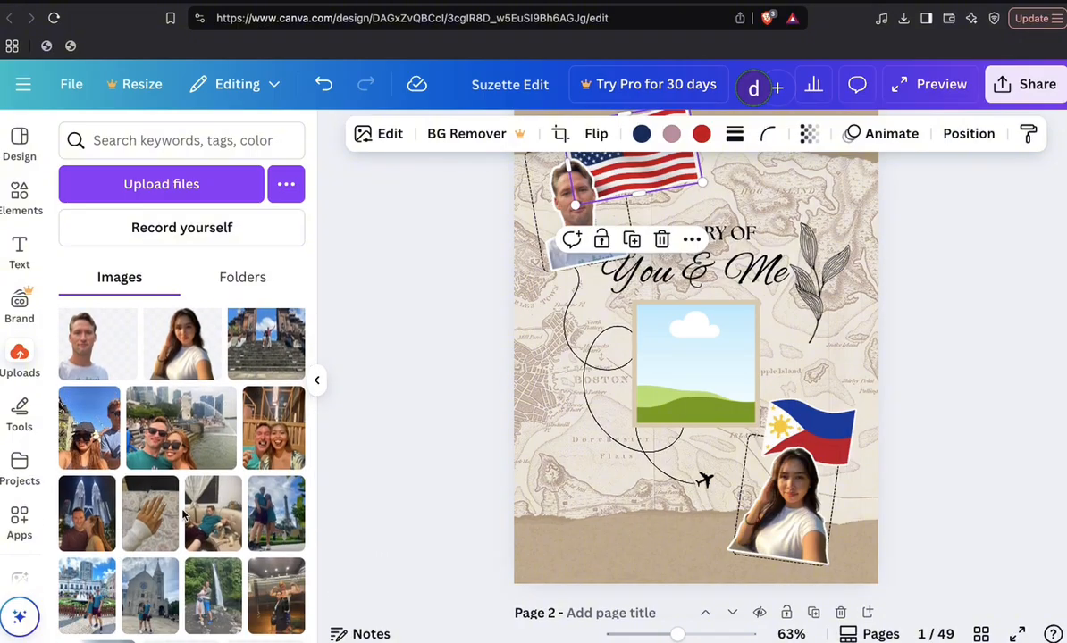
{"action": "scroll", "coordinate": [183, 514], "scroll_direction": "up", "scroll_amount": 1}
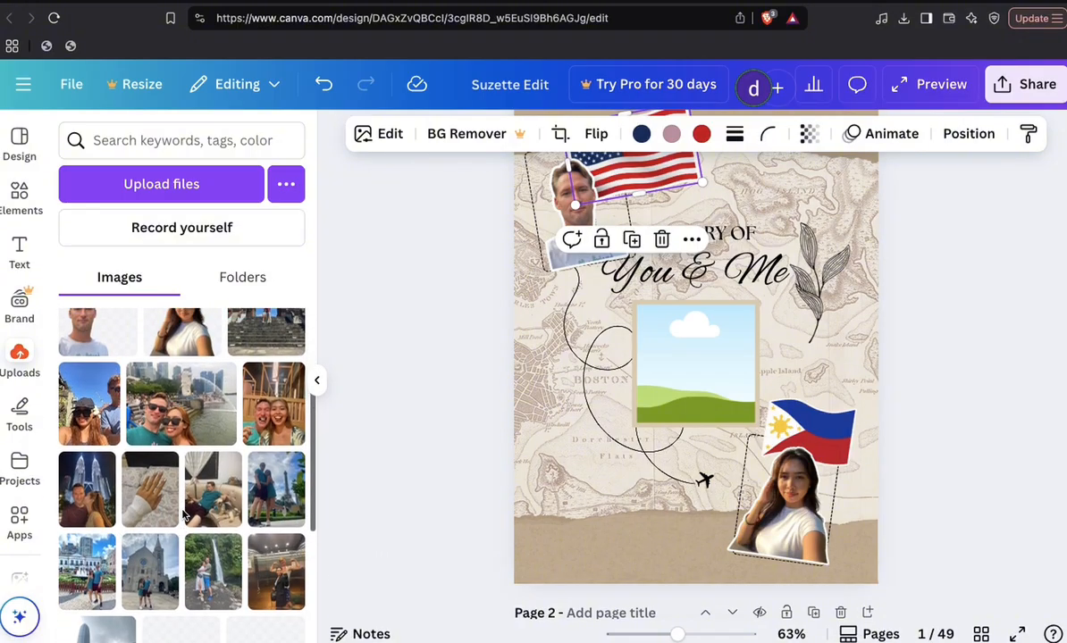
- Try the night photo of the couple in front of the twin towers on the front cover, and delete it
{"action": "left_click", "coordinate": [89, 489]}
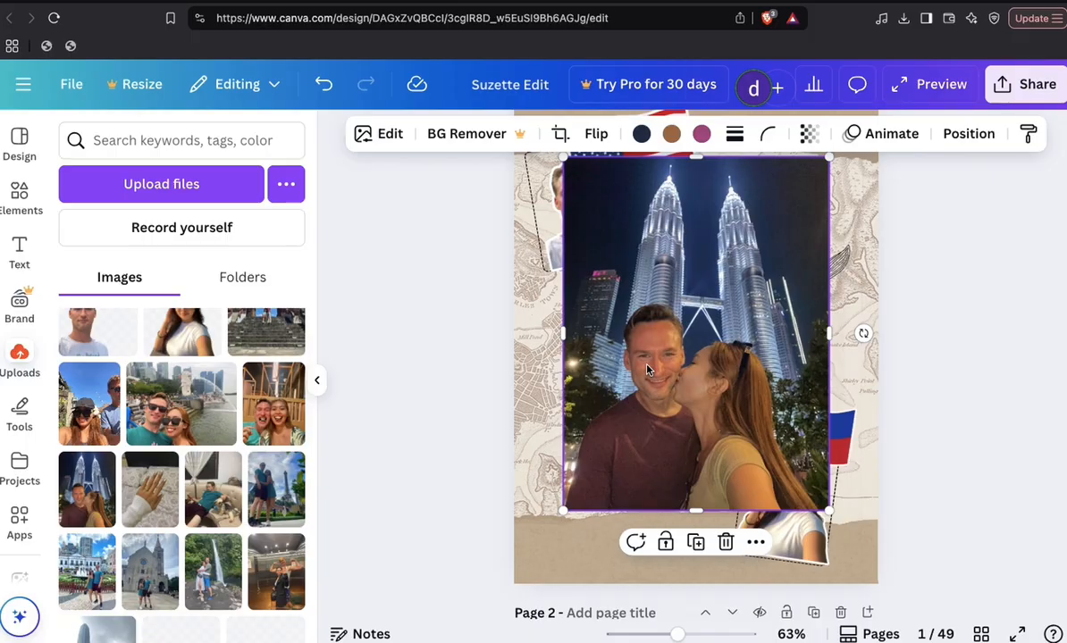
{"action": "key", "text": "Delete"}
- Fill the front cover's central frame with the uploaded photo of the laughing couple in the wooden interior
{"action": "scroll", "coordinate": [266, 491], "scroll_direction": "down", "scroll_amount": 5}
{"action": "scroll", "coordinate": [267, 490], "scroll_direction": "up", "scroll_amount": 7}
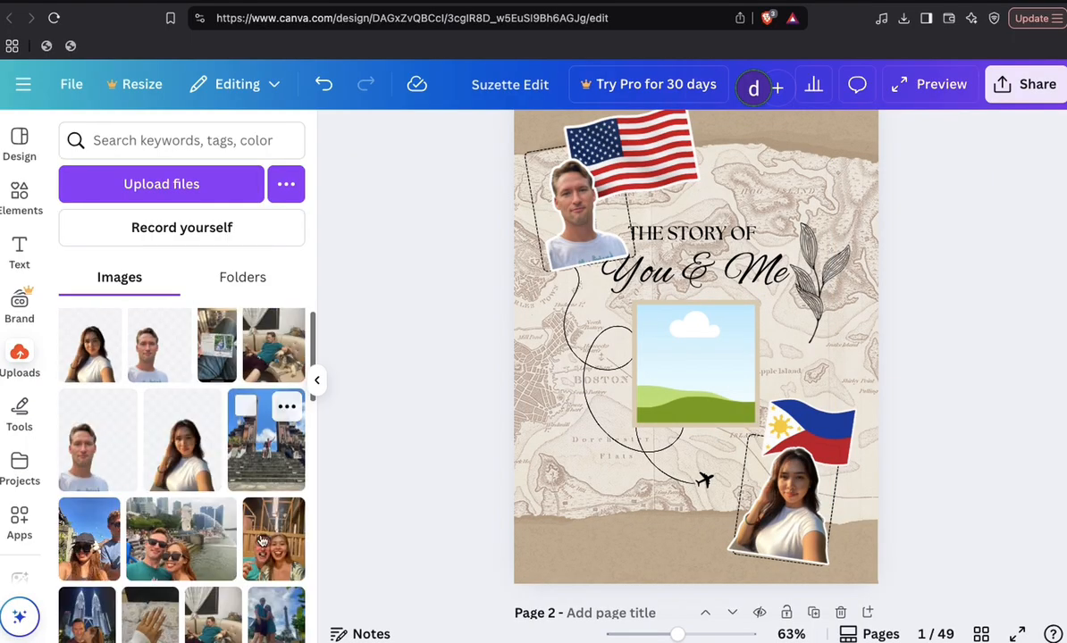
{"action": "left_click", "coordinate": [262, 553]}
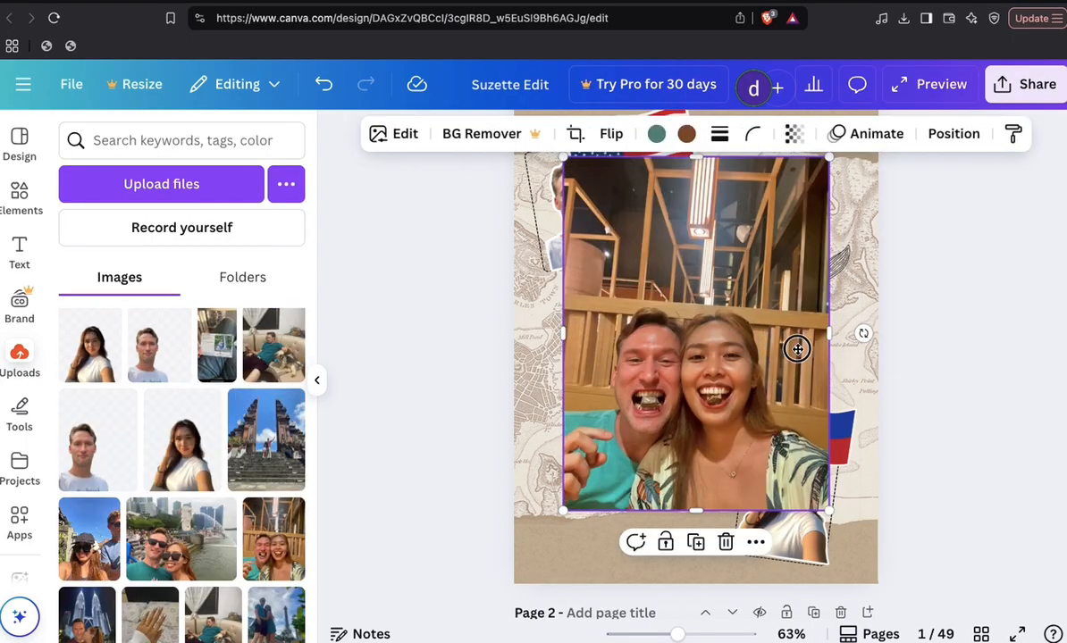
{"action": "left_click_drag", "start_coordinate": [692, 317], "coordinate": [705, 371]}
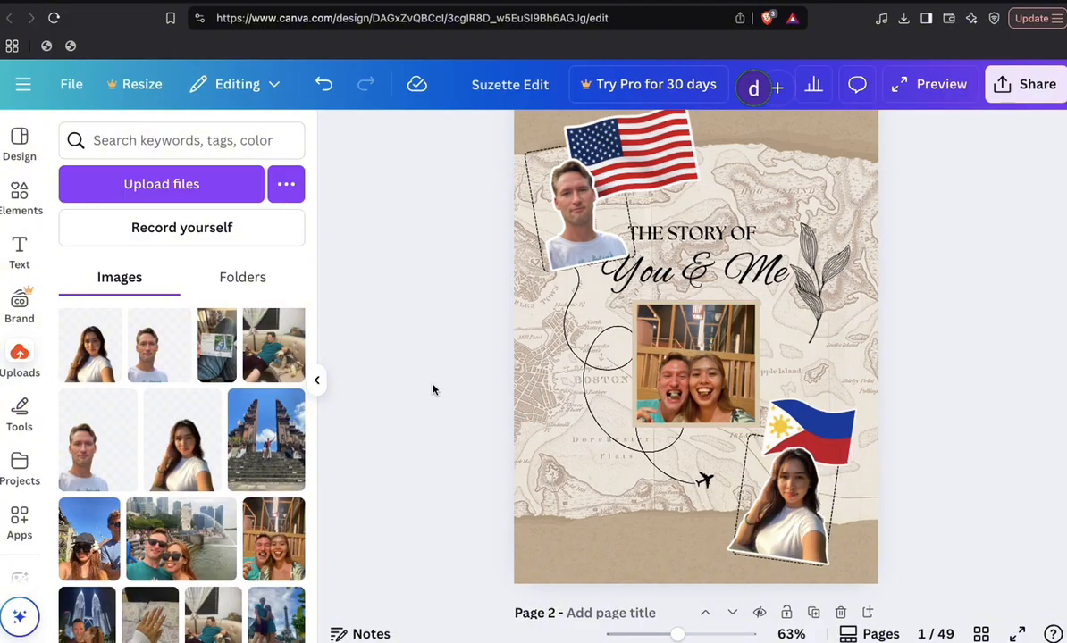
{"action": "scroll", "coordinate": [585, 368], "scroll_direction": "down", "scroll_amount": 1}
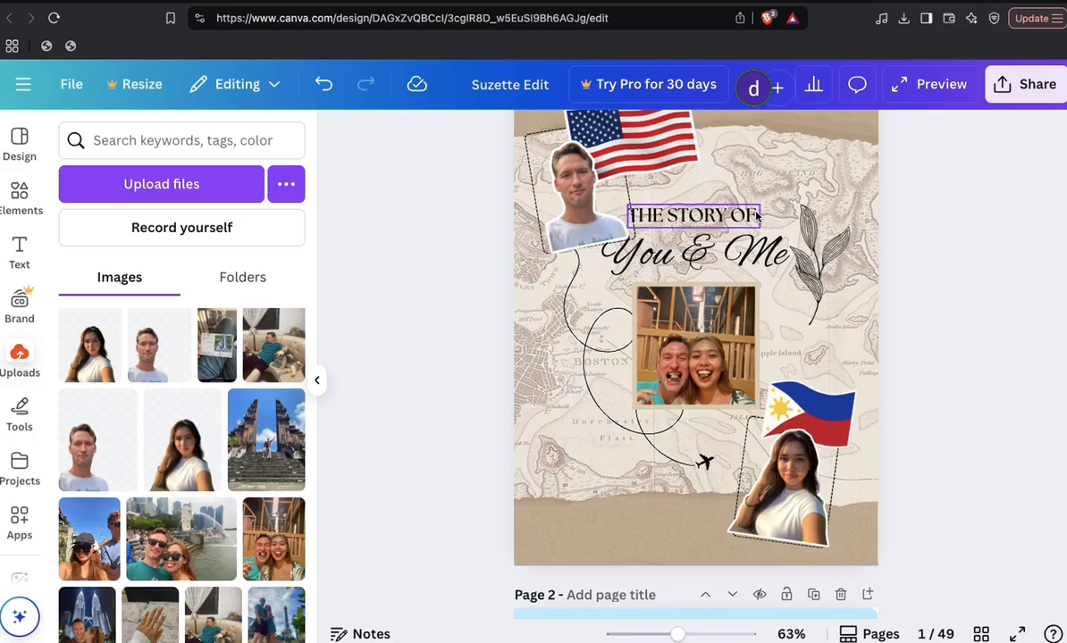
{"action": "scroll", "coordinate": [757, 216], "scroll_direction": "down", "scroll_amount": 2}
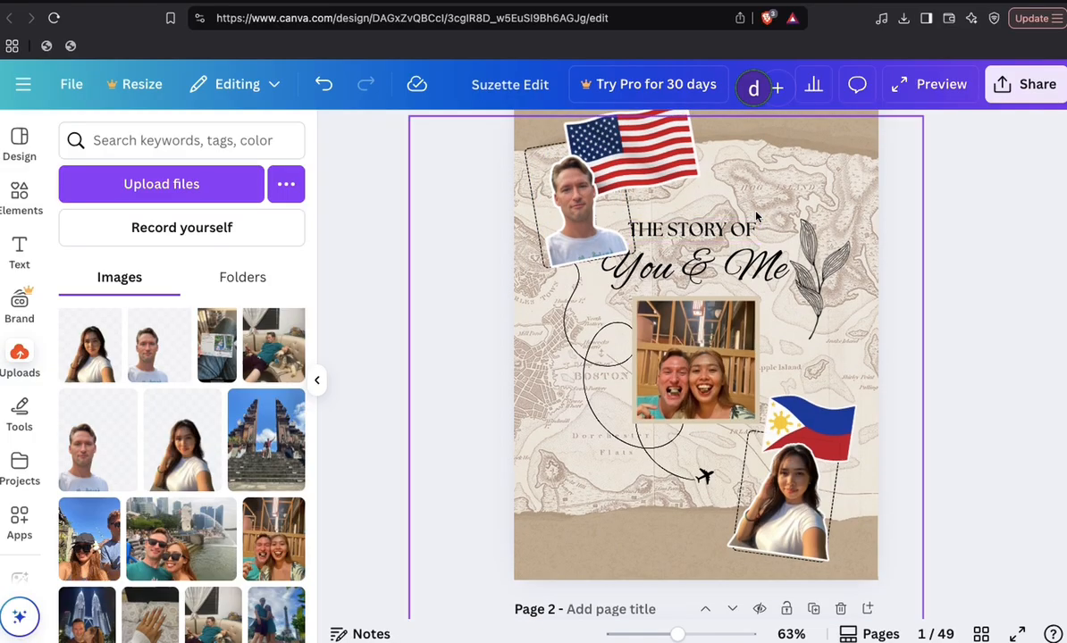
- Place the uploaded photo of the couple at the temple gate as page 2's full-page image
{"action": "scroll", "coordinate": [757, 216], "scroll_direction": "down", "scroll_amount": 6}
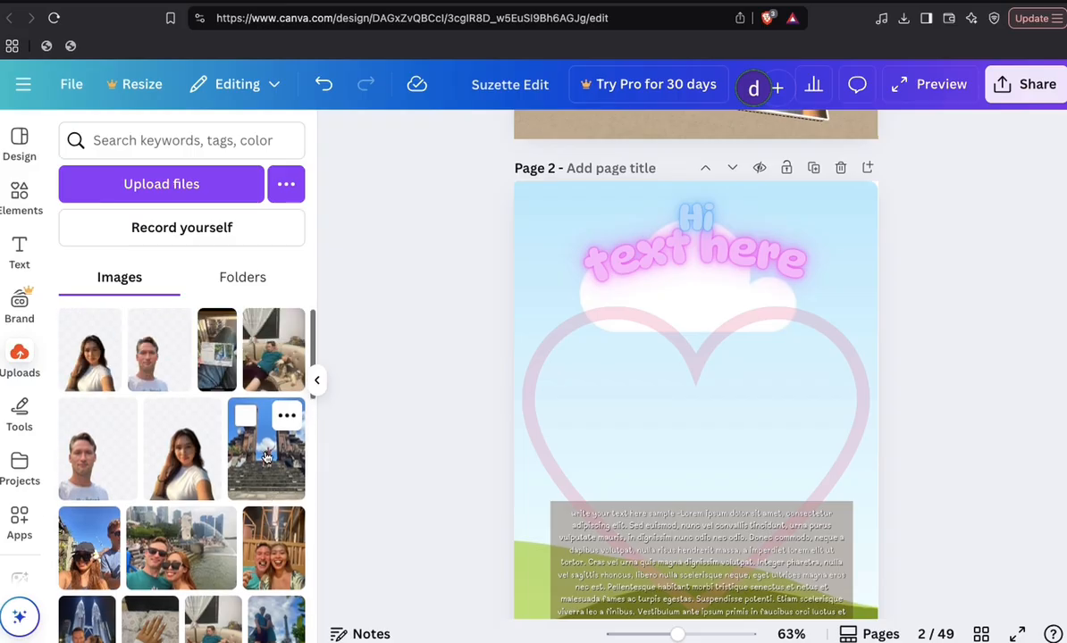
{"action": "left_click", "coordinate": [278, 453]}
{"action": "left_click_drag", "start_coordinate": [278, 452], "coordinate": [535, 314]}
{"action": "scroll", "coordinate": [622, 405], "scroll_direction": "down", "scroll_amount": 1}
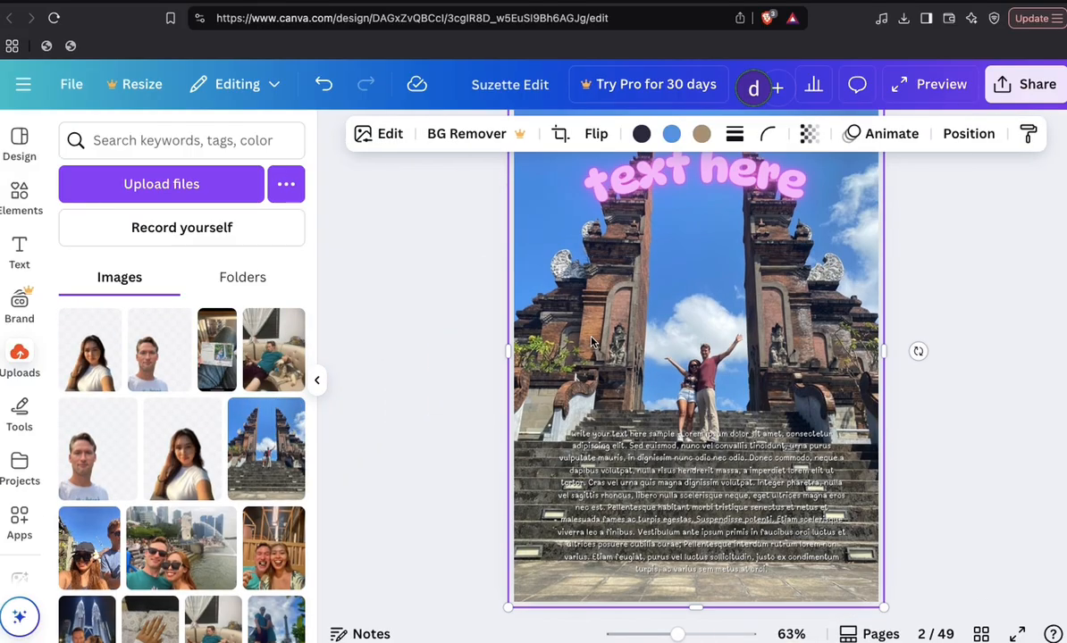
- Send the temple gate photo backward one layer, behind the pink heart outline on page 2
{"action": "scroll", "coordinate": [590, 343], "scroll_direction": "up", "scroll_amount": 1}
{"action": "right_click", "coordinate": [591, 342]}
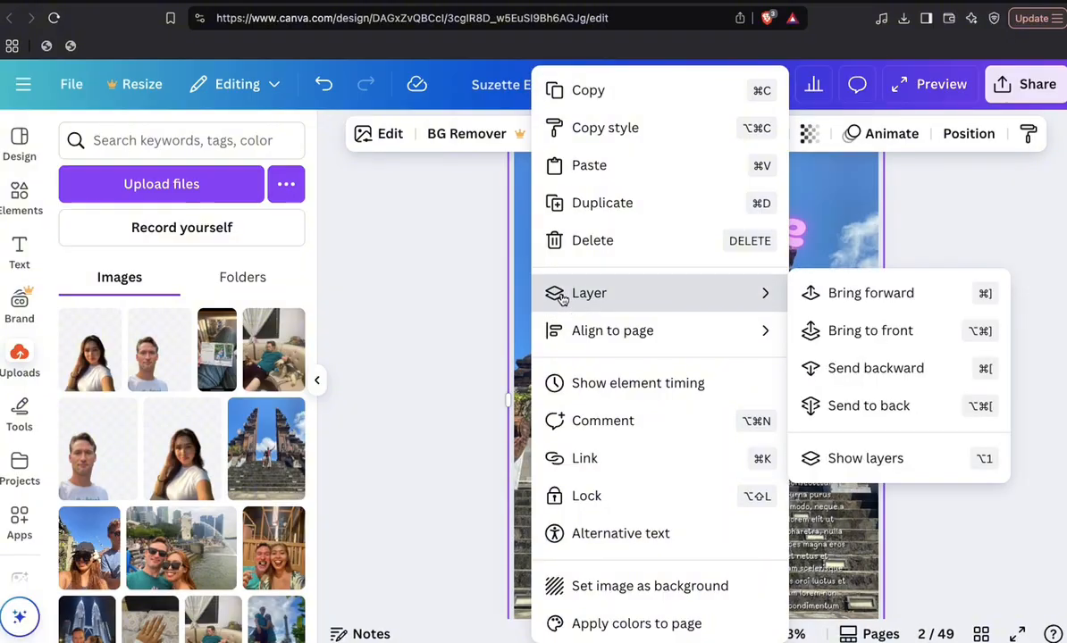
{"action": "mouse_move", "coordinate": [745, 291]}
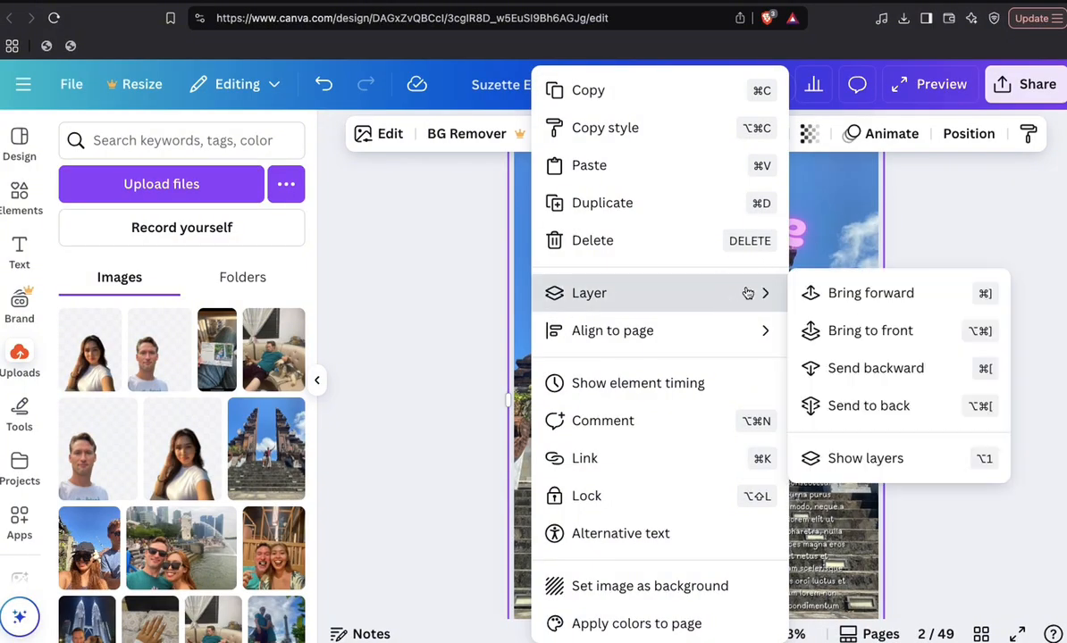
{"action": "left_click", "coordinate": [855, 370]}
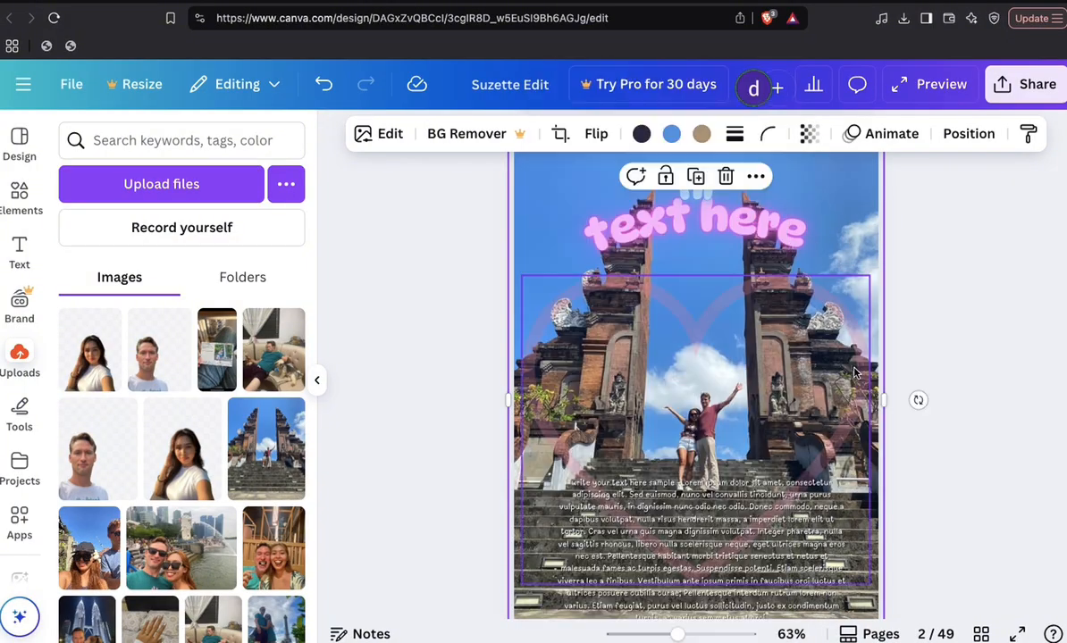
{"action": "left_click", "coordinate": [934, 263]}
- Hide the uploaded images and inspect the heart outline and sample text over page 2's temple photo
{"action": "scroll", "coordinate": [715, 357], "scroll_direction": "down", "scroll_amount": 2}
{"action": "scroll", "coordinate": [610, 422], "scroll_direction": "up", "scroll_amount": 3}
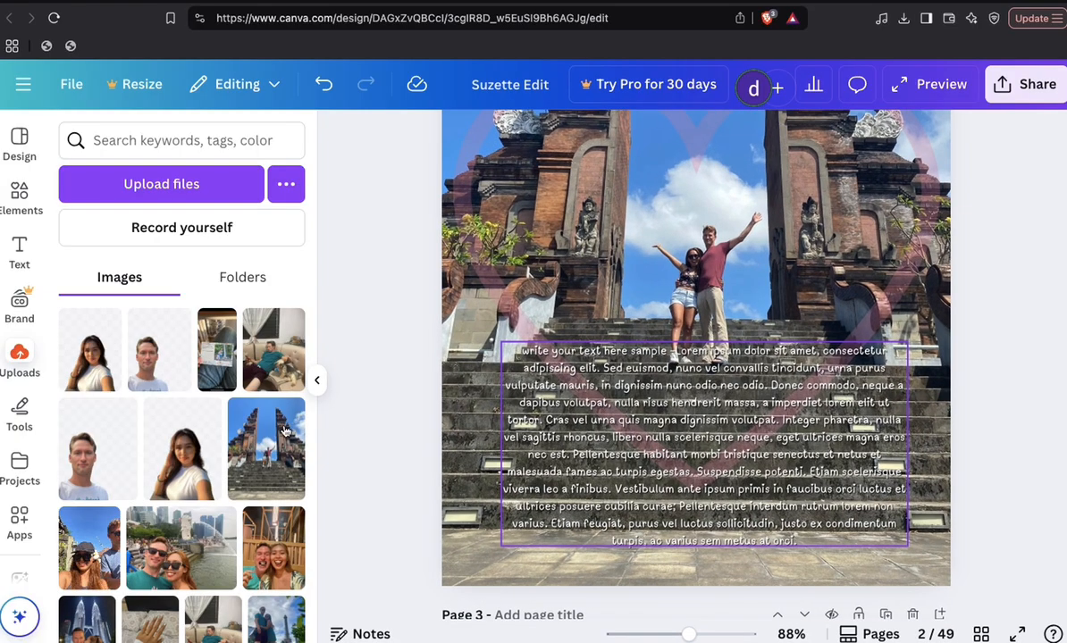
{"action": "left_click", "coordinate": [319, 383]}
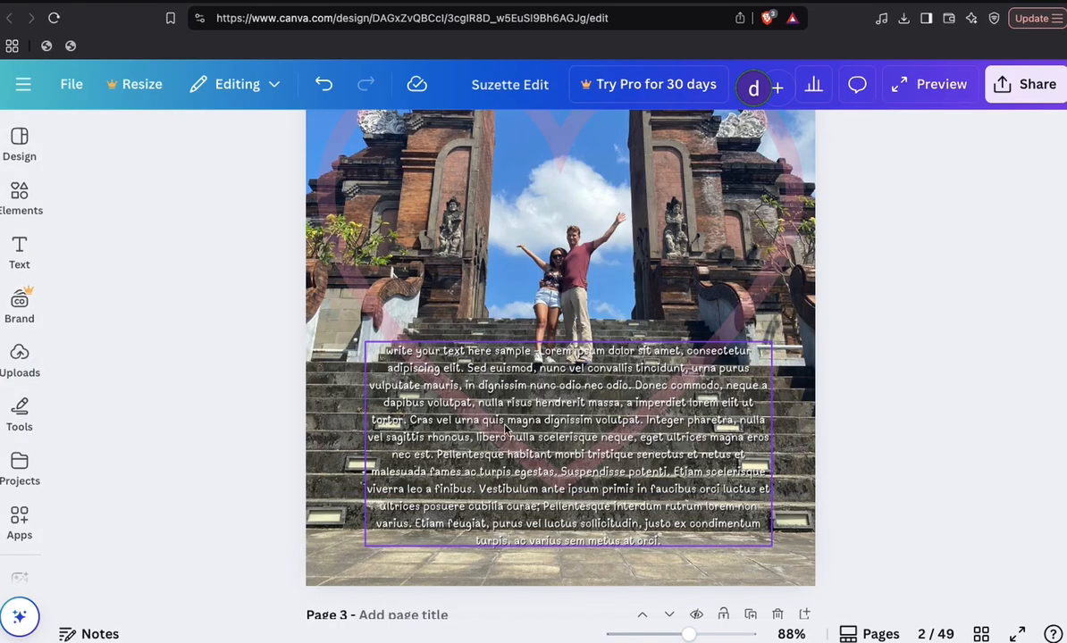
{"action": "scroll", "coordinate": [566, 432], "scroll_direction": "up", "scroll_amount": 1}
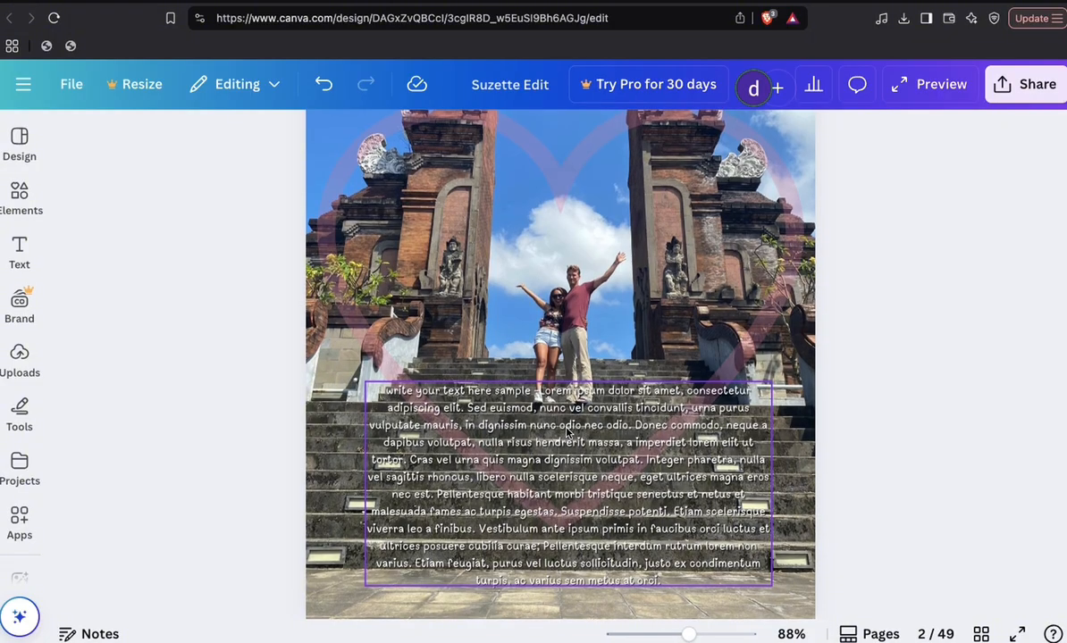
- Examine the Our Timeline layout on page 3, including its event titles, short texts and year labels
{"action": "scroll", "coordinate": [566, 432], "scroll_direction": "down", "scroll_amount": 10}
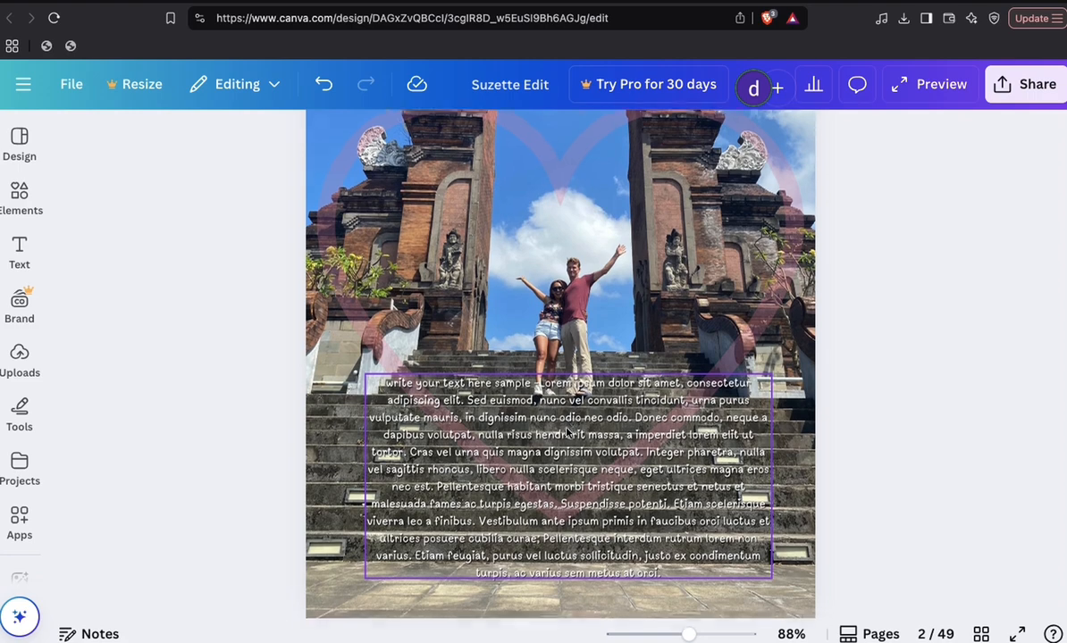
{"action": "scroll", "coordinate": [567, 432], "scroll_direction": "down", "scroll_amount": 2}
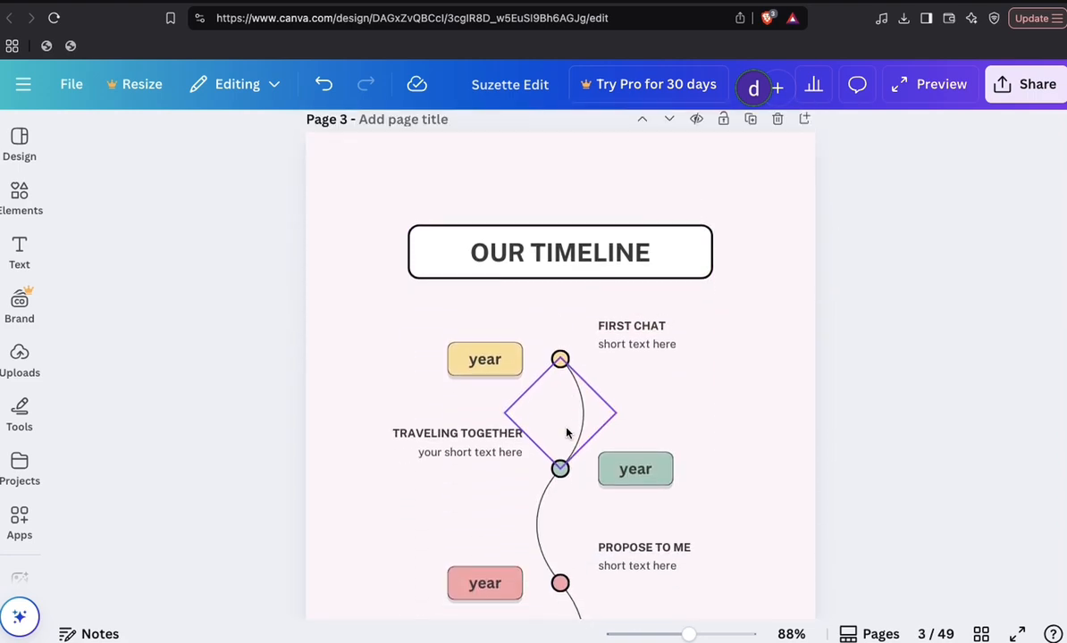
{"action": "scroll", "coordinate": [566, 430], "scroll_direction": "up", "scroll_amount": 1}
{"action": "scroll", "coordinate": [567, 431], "scroll_direction": "down", "scroll_amount": 1}
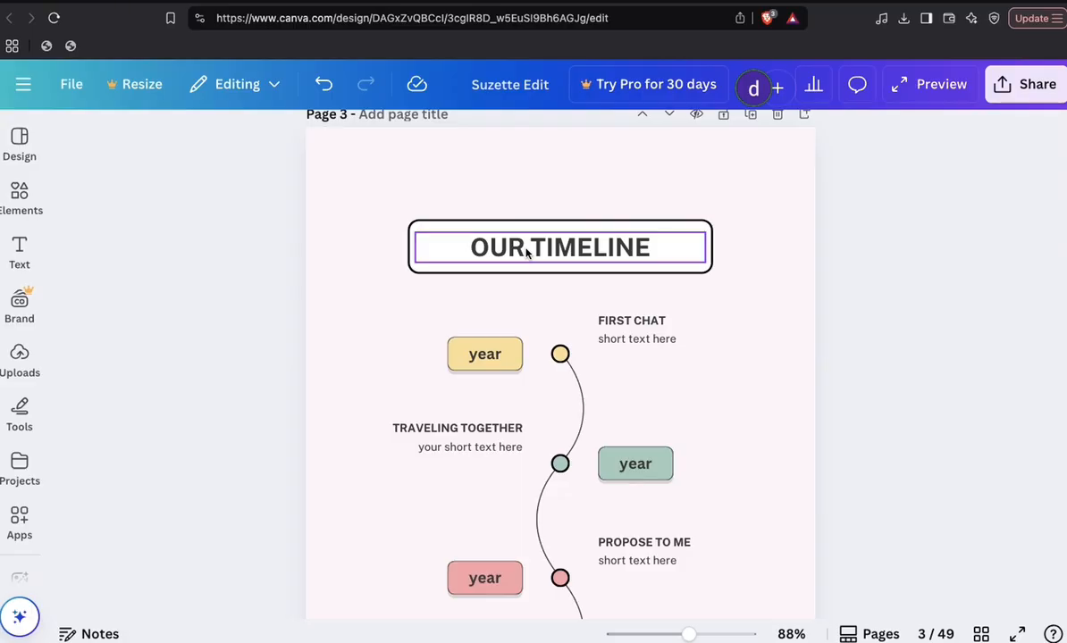
{"action": "scroll", "coordinate": [644, 315], "scroll_direction": "down", "scroll_amount": 2}
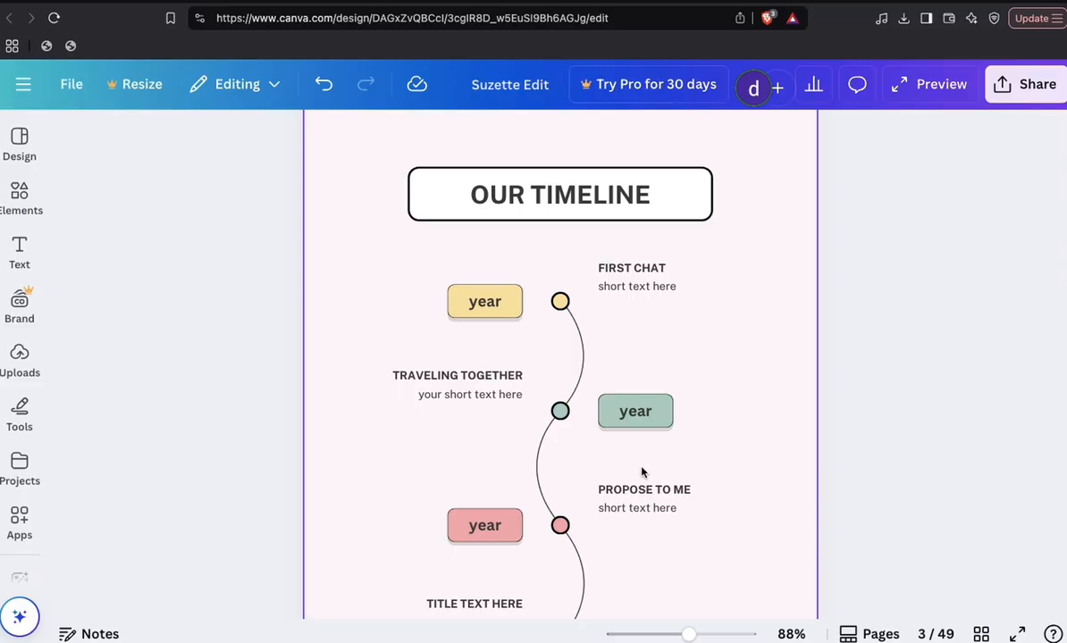
{"action": "scroll", "coordinate": [638, 527], "scroll_direction": "down", "scroll_amount": 1}
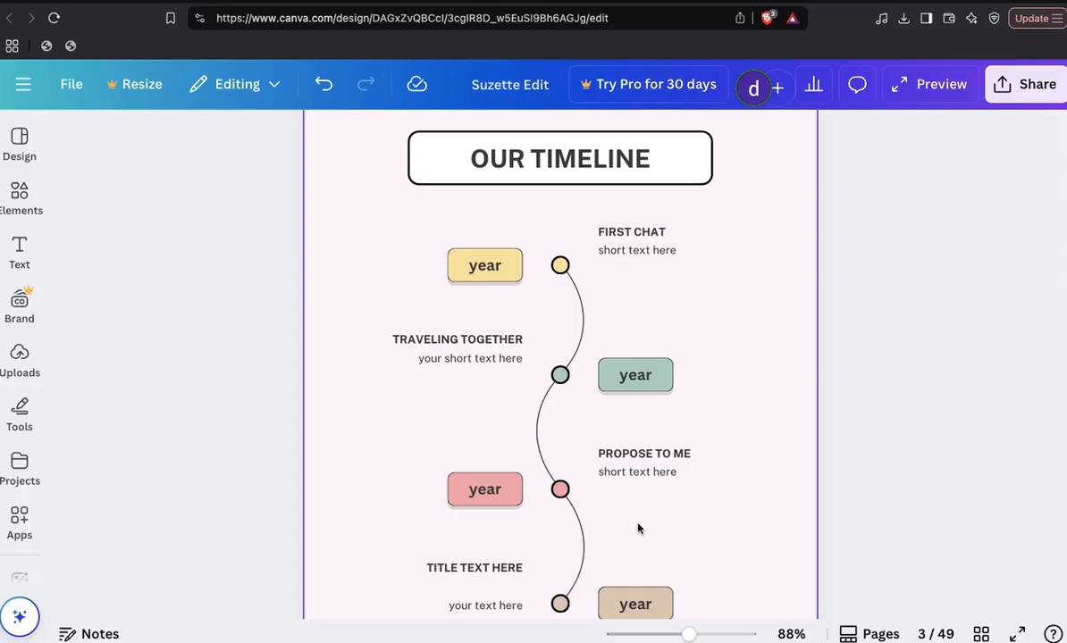
{"action": "scroll", "coordinate": [638, 527], "scroll_direction": "up", "scroll_amount": 1}
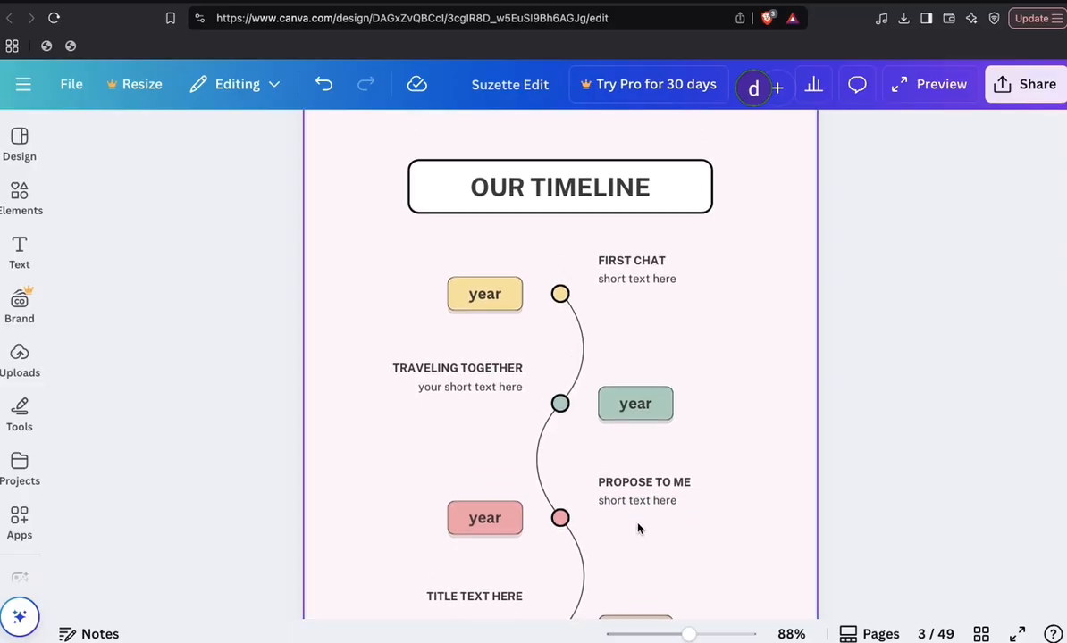
{"action": "left_click", "coordinate": [641, 280]}
{"action": "left_click", "coordinate": [482, 303]}
{"action": "left_click", "coordinate": [636, 405]}
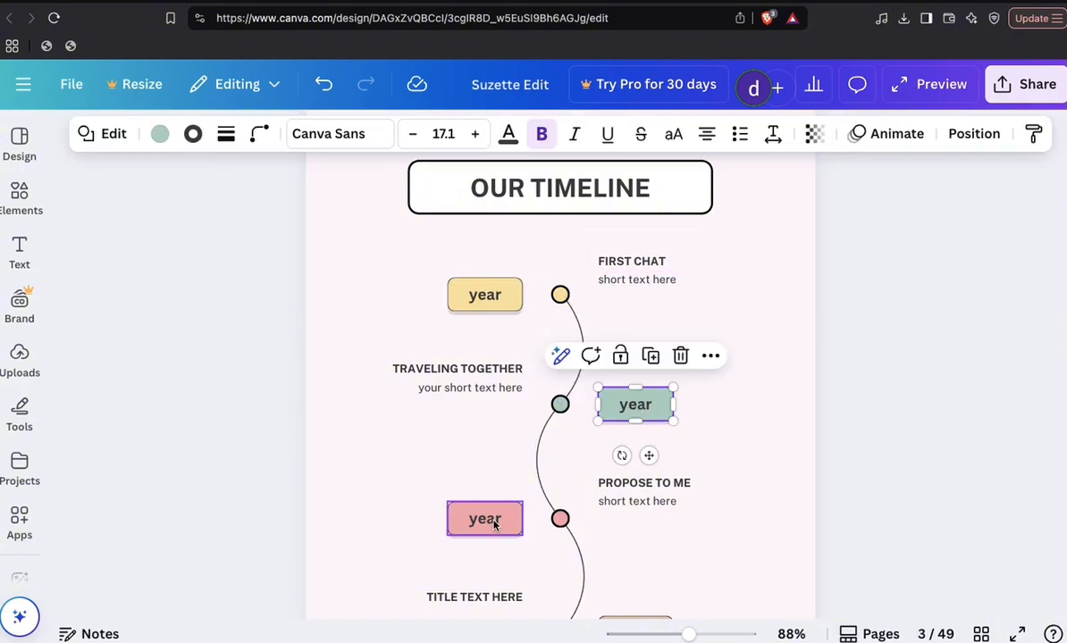
{"action": "scroll", "coordinate": [494, 525], "scroll_direction": "up", "scroll_amount": 5}
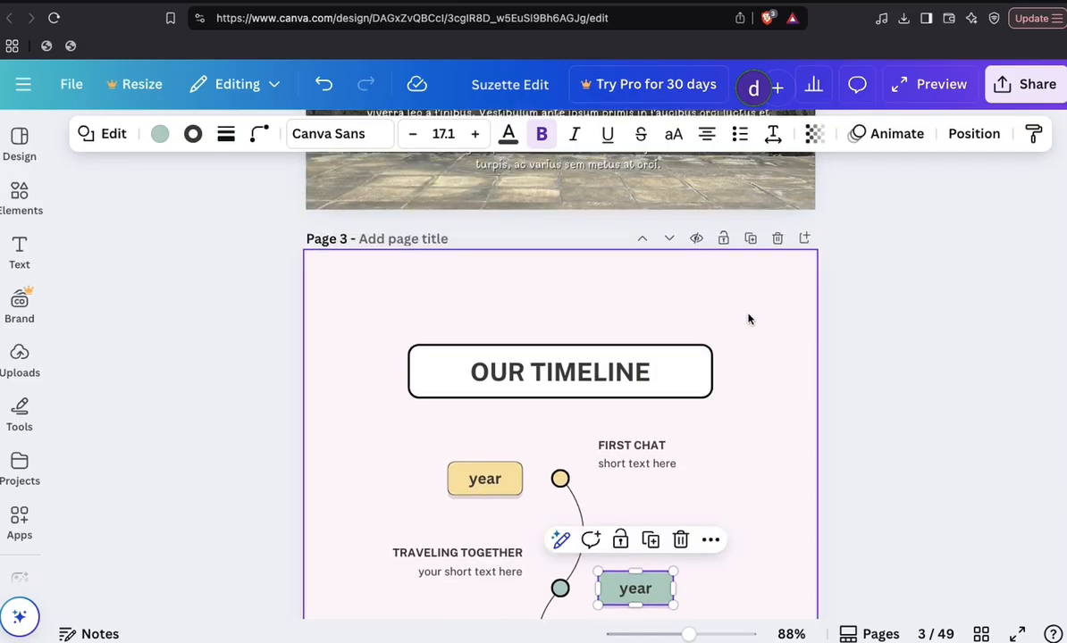
- Duplicate page 3, the Our Timeline page
{"action": "left_click", "coordinate": [748, 312]}
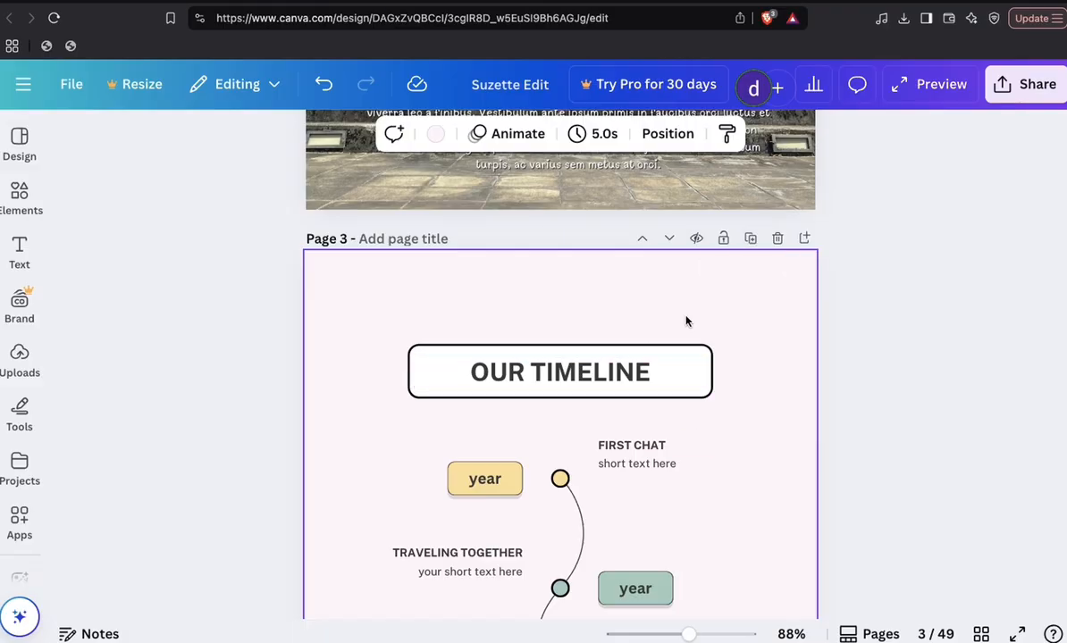
{"action": "left_click", "coordinate": [750, 240]}
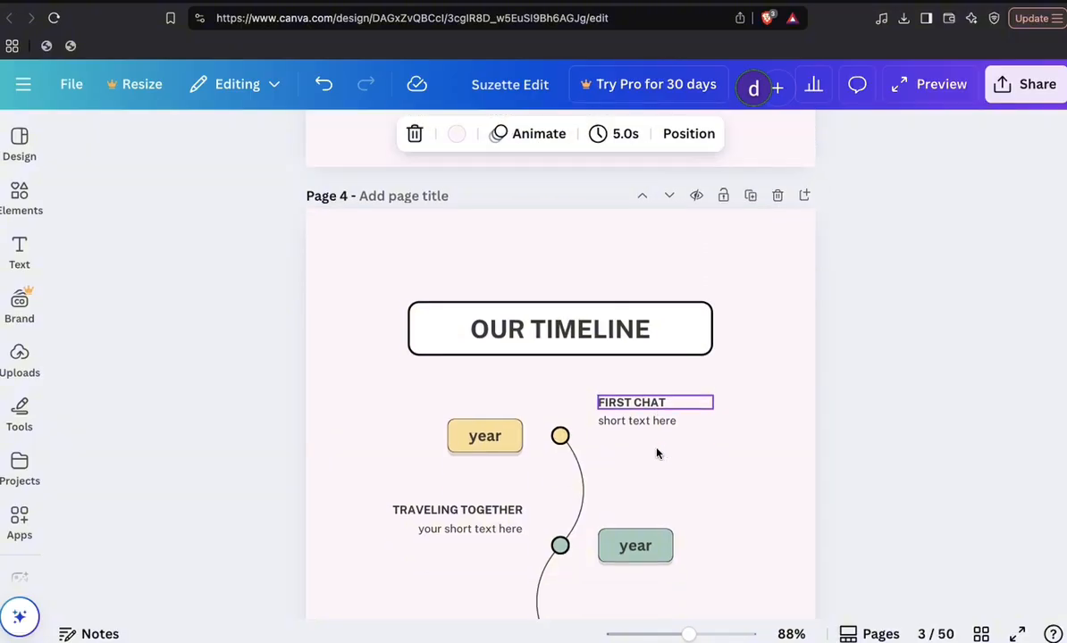
- Compare the original Our Timeline page 3 with its copy on page 4, checking titles, texts and year labels
{"action": "scroll", "coordinate": [657, 451], "scroll_direction": "down", "scroll_amount": 4}
{"action": "scroll", "coordinate": [657, 453], "scroll_direction": "down", "scroll_amount": 4}
{"action": "scroll", "coordinate": [656, 453], "scroll_direction": "up", "scroll_amount": 11}
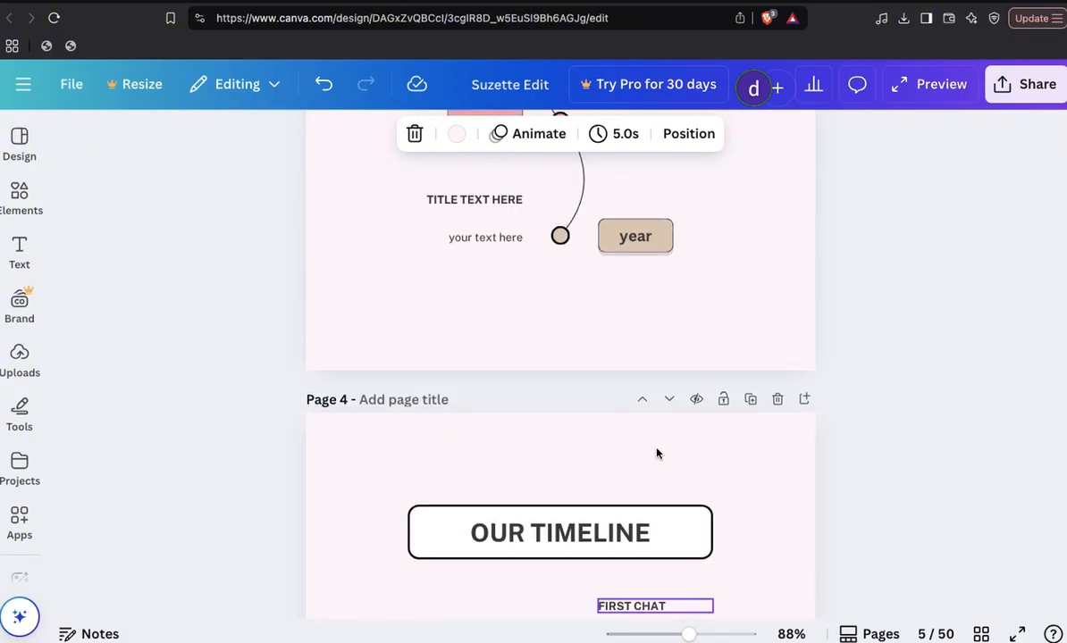
{"action": "scroll", "coordinate": [657, 453], "scroll_direction": "down", "scroll_amount": 5}
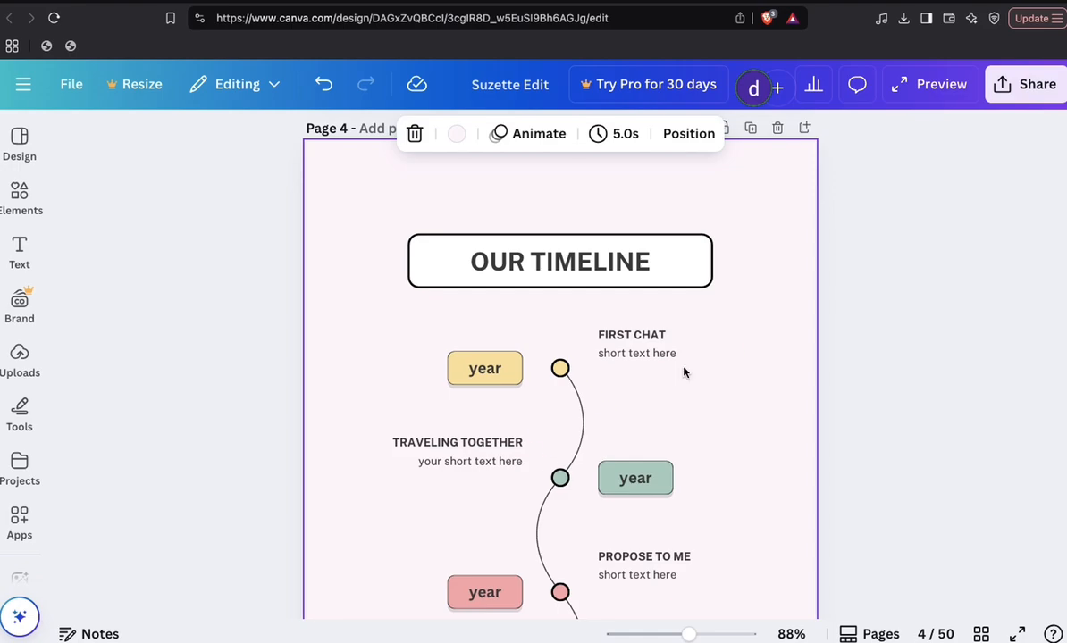
{"action": "scroll", "coordinate": [636, 407], "scroll_direction": "up", "scroll_amount": 5}
{"action": "scroll", "coordinate": [636, 409], "scroll_direction": "down", "scroll_amount": 6}
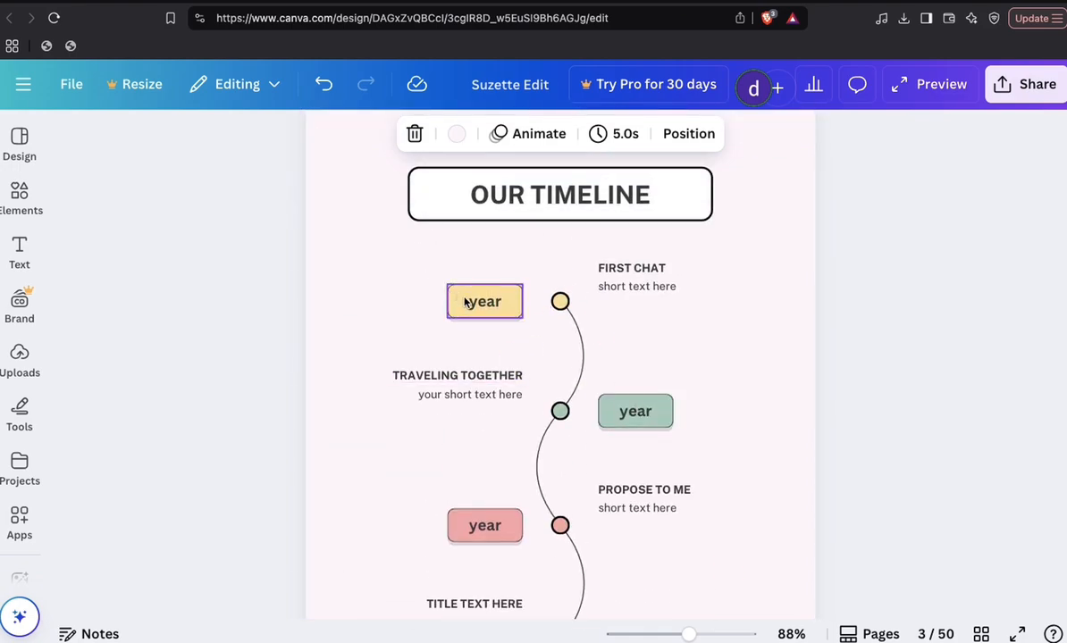
{"action": "scroll", "coordinate": [483, 538], "scroll_direction": "down", "scroll_amount": 4}
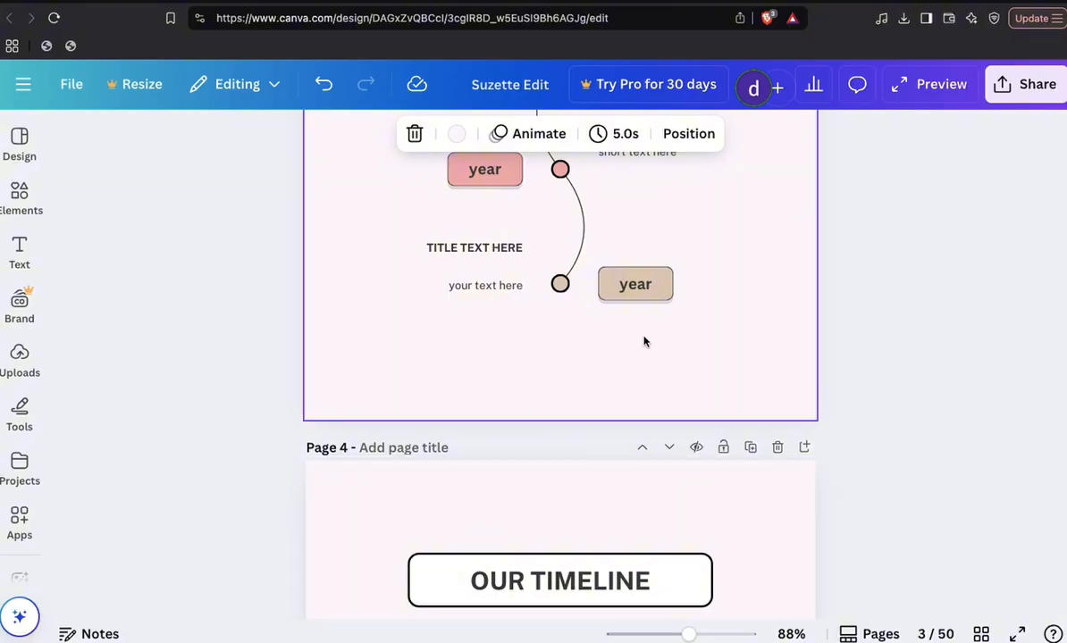
{"action": "scroll", "coordinate": [643, 340], "scroll_direction": "down", "scroll_amount": 3}
{"action": "scroll", "coordinate": [643, 331], "scroll_direction": "down", "scroll_amount": 6}
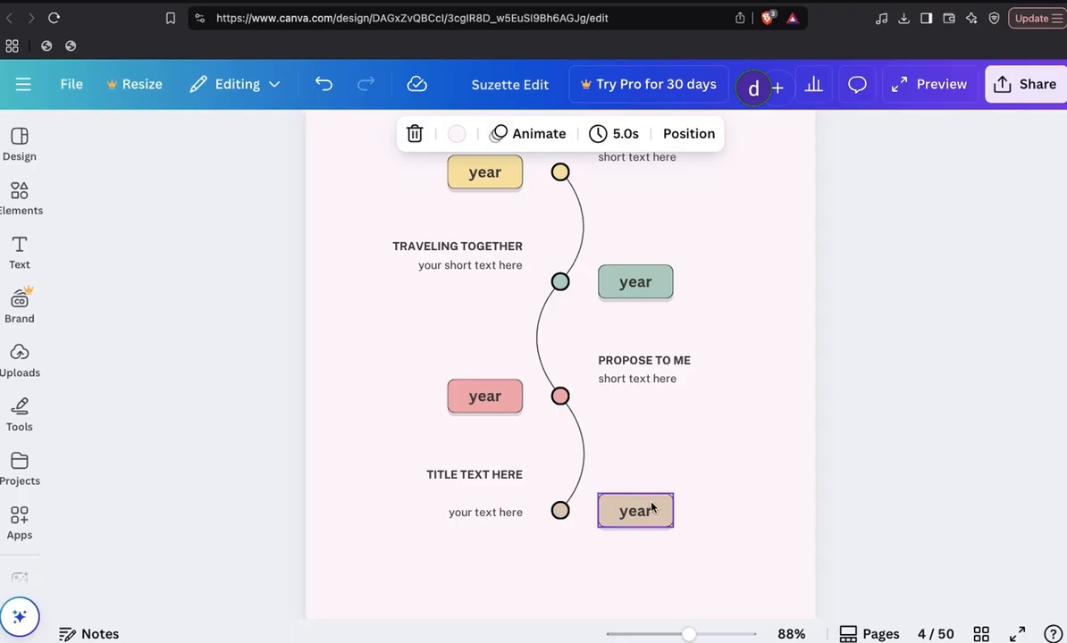
- Replace the large YEAR text under "How it started..." on page 5 with 2022
{"action": "scroll", "coordinate": [651, 507], "scroll_direction": "down", "scroll_amount": 8}
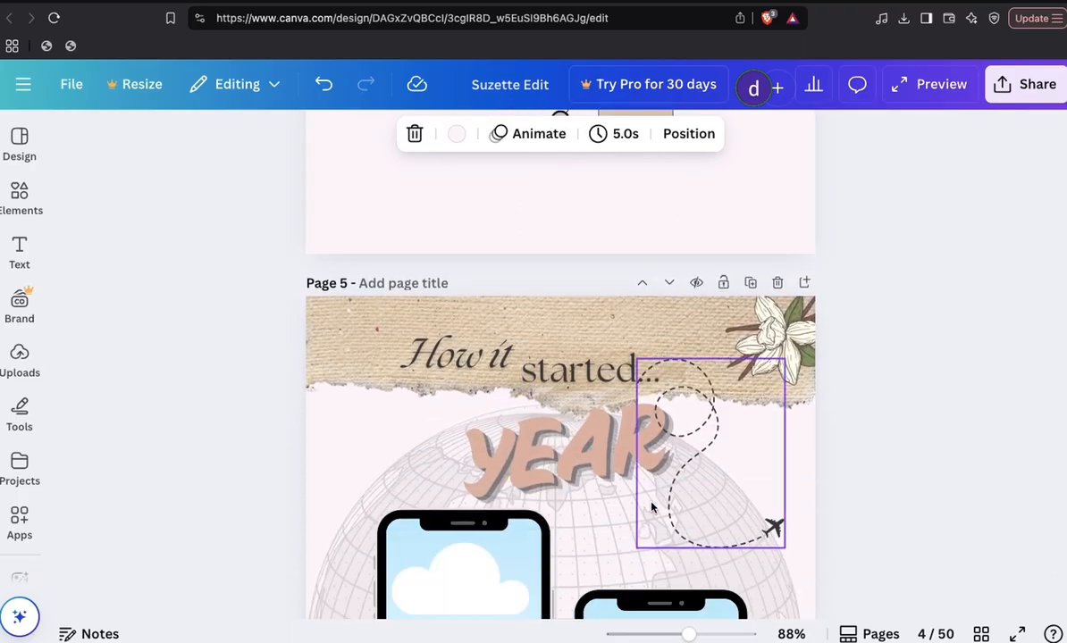
{"action": "scroll", "coordinate": [651, 507], "scroll_direction": "down", "scroll_amount": 3}
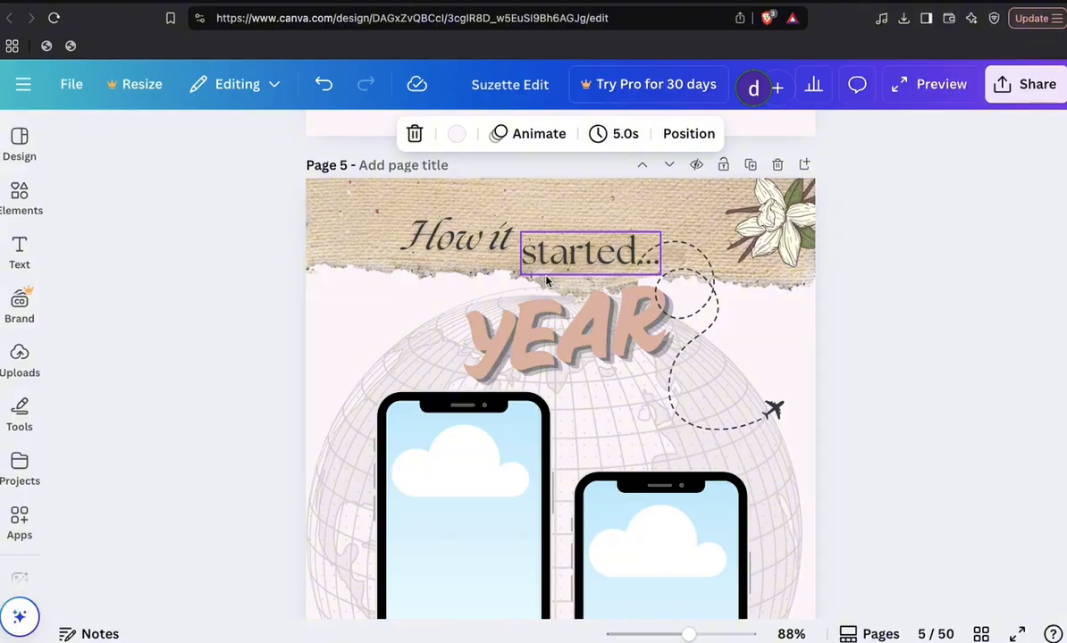
{"action": "scroll", "coordinate": [547, 281], "scroll_direction": "up", "scroll_amount": 1}
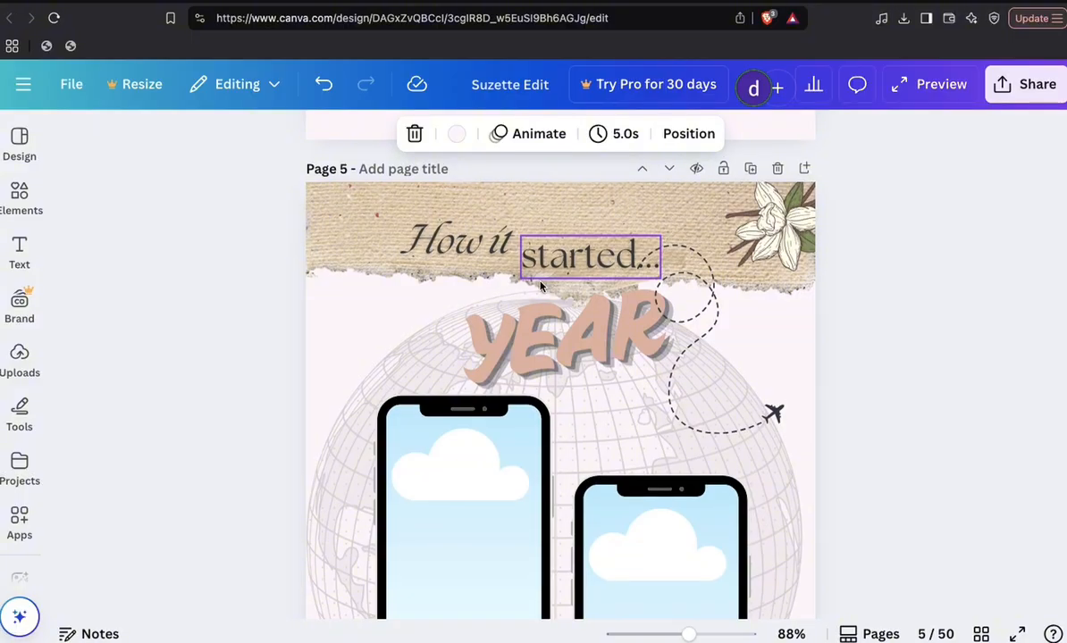
{"action": "scroll", "coordinate": [540, 286], "scroll_direction": "down", "scroll_amount": 1}
{"action": "left_click", "coordinate": [571, 317]}
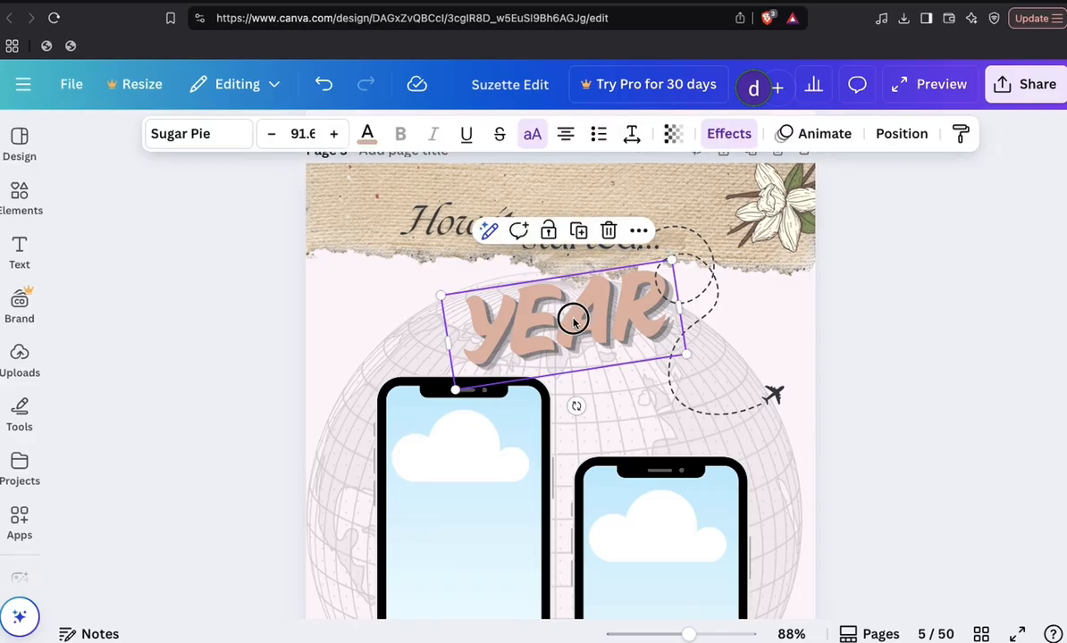
{"action": "double_click", "coordinate": [572, 318]}
{"action": "type", "text": "2022"}
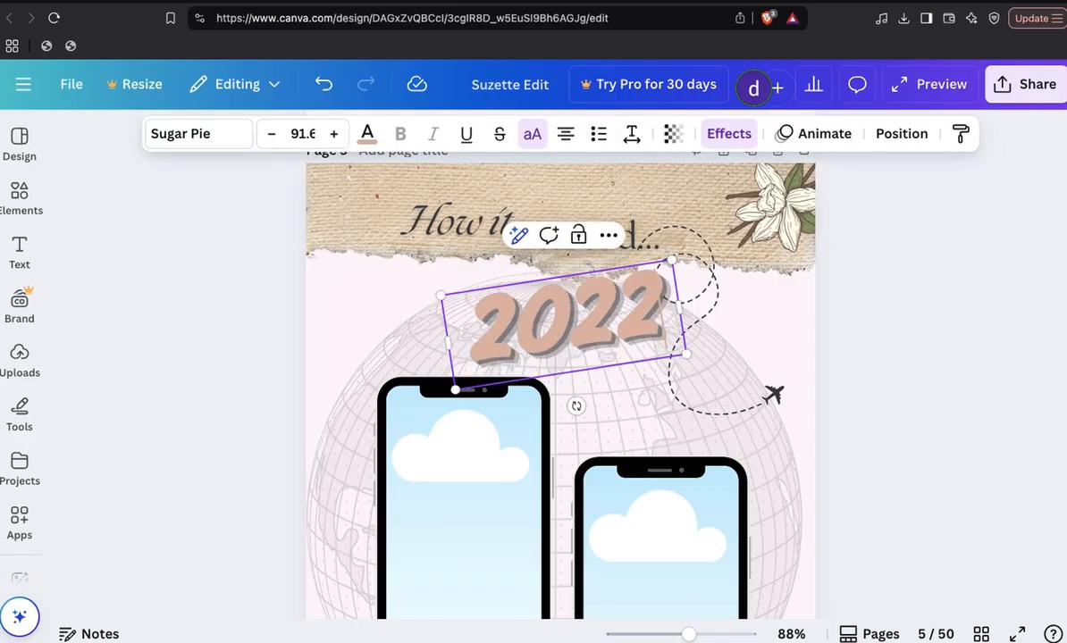
{"action": "left_click", "coordinate": [870, 381]}
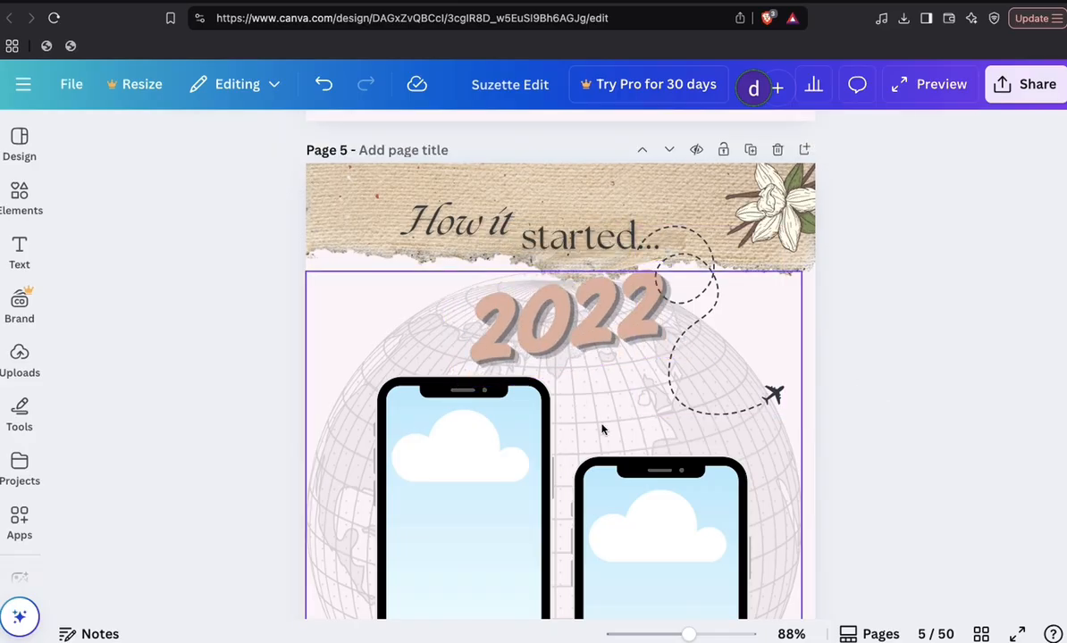
- Fill page 5's phone frames with uploaded video-call images: the woman's in the higher frame and the man's in the lower one
{"action": "scroll", "coordinate": [601, 433], "scroll_direction": "down", "scroll_amount": 3}
{"action": "scroll", "coordinate": [601, 436], "scroll_direction": "down", "scroll_amount": 2}
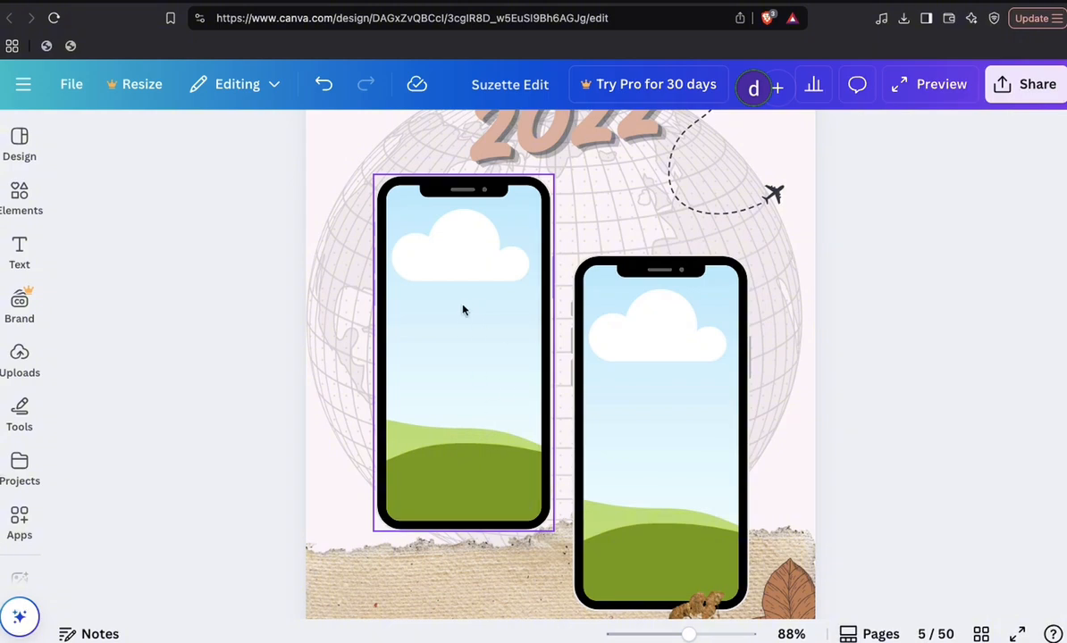
{"action": "left_click", "coordinate": [40, 368]}
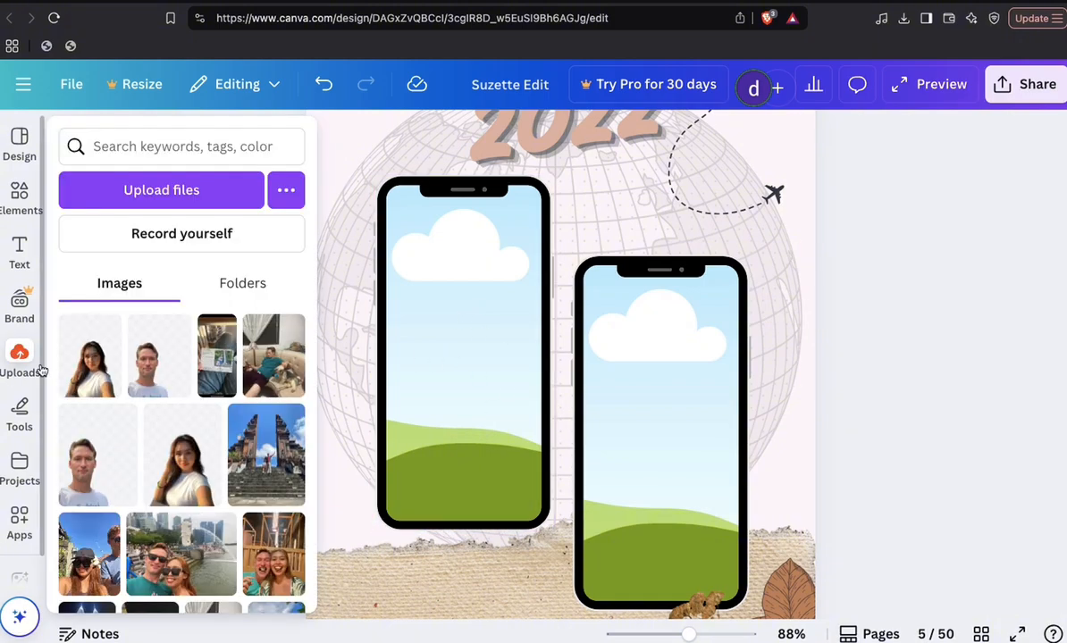
{"action": "scroll", "coordinate": [178, 446], "scroll_direction": "down", "scroll_amount": 5}
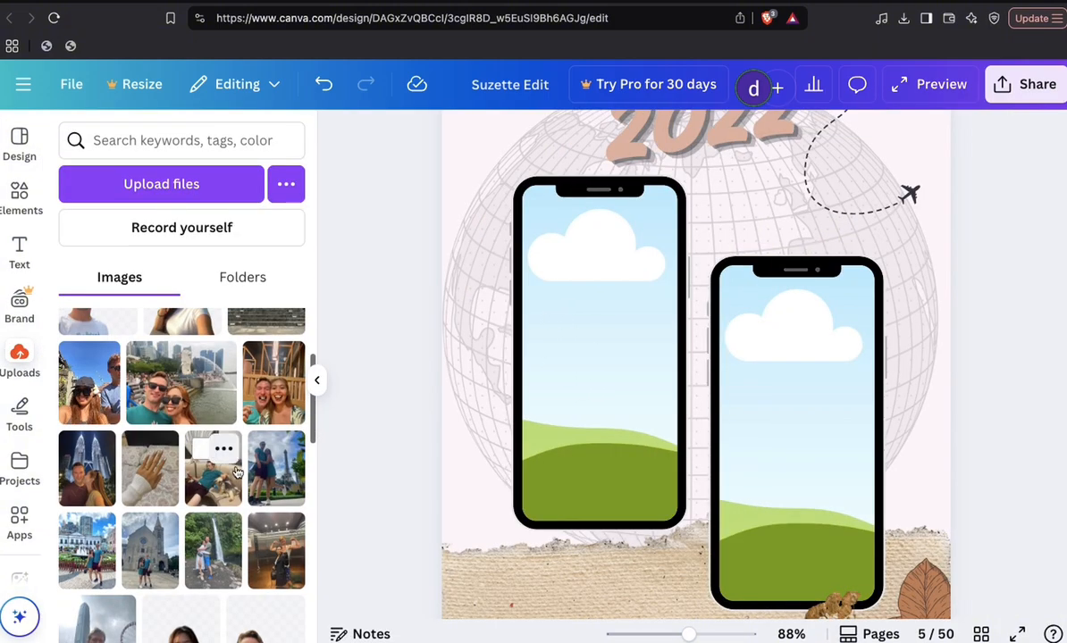
{"action": "scroll", "coordinate": [258, 547], "scroll_direction": "down", "scroll_amount": 10}
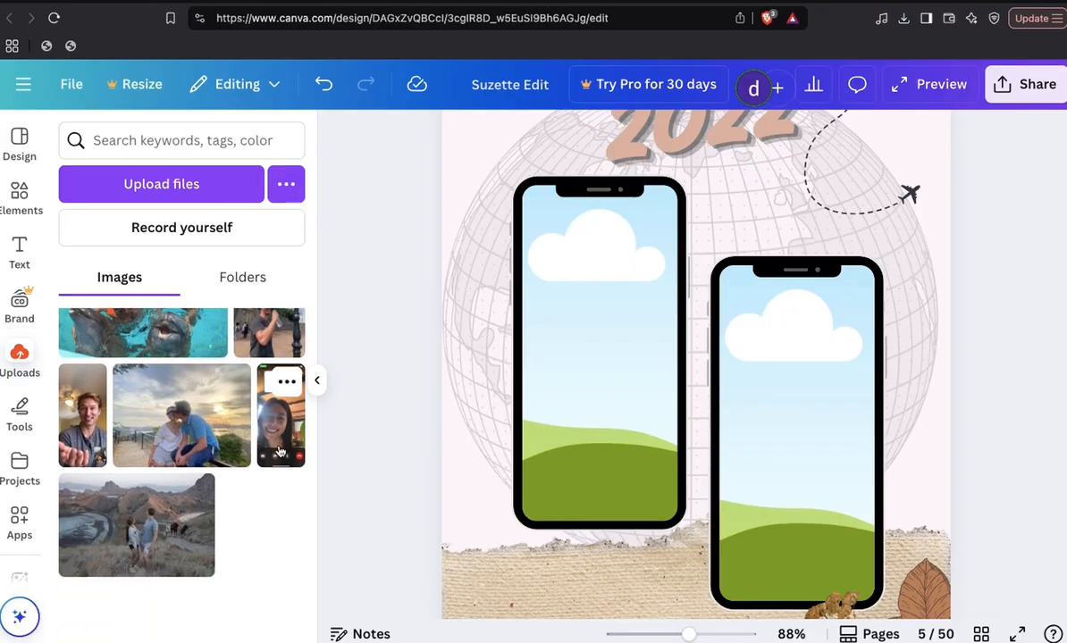
{"action": "left_click_drag", "start_coordinate": [276, 436], "coordinate": [593, 402]}
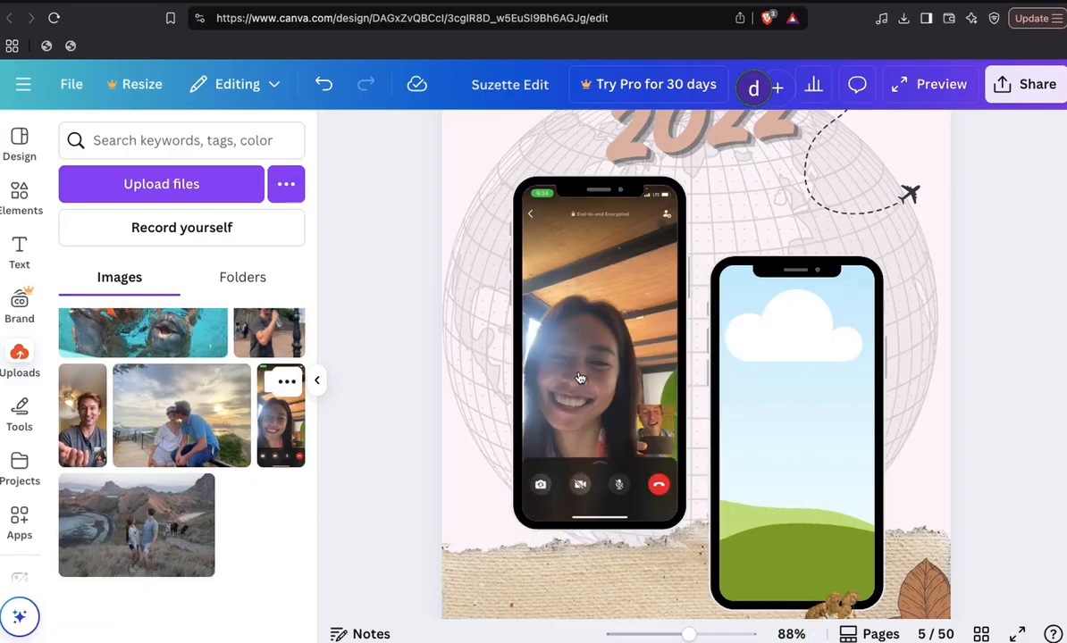
{"action": "left_click_drag", "start_coordinate": [107, 441], "coordinate": [712, 358]}
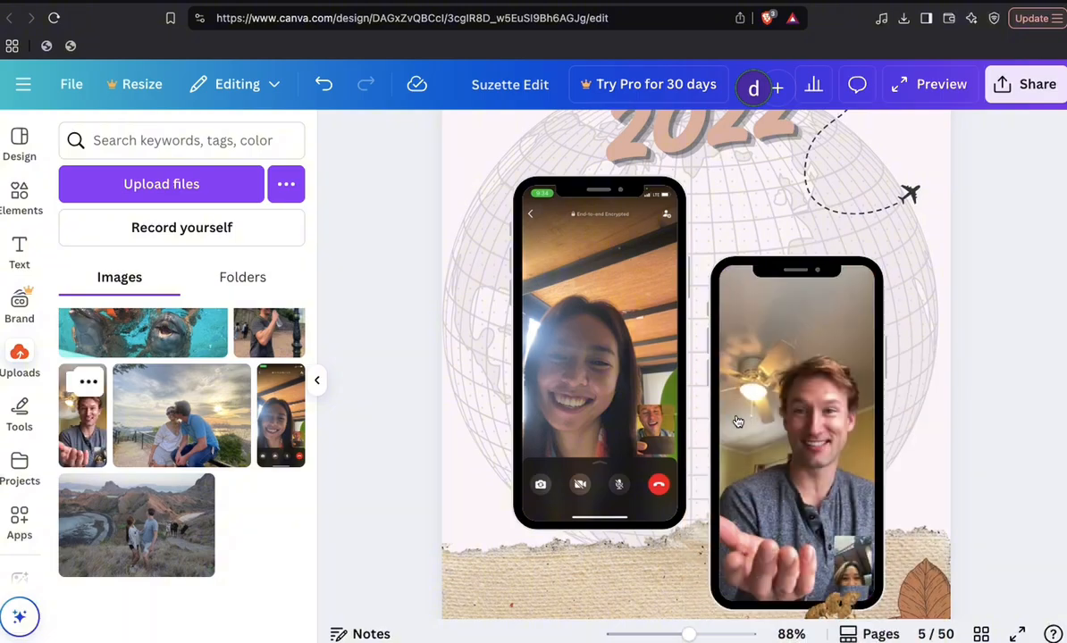
{"action": "scroll", "coordinate": [712, 357], "scroll_direction": "up", "scroll_amount": 5}
{"action": "scroll", "coordinate": [710, 353], "scroll_direction": "down", "scroll_amount": 3}
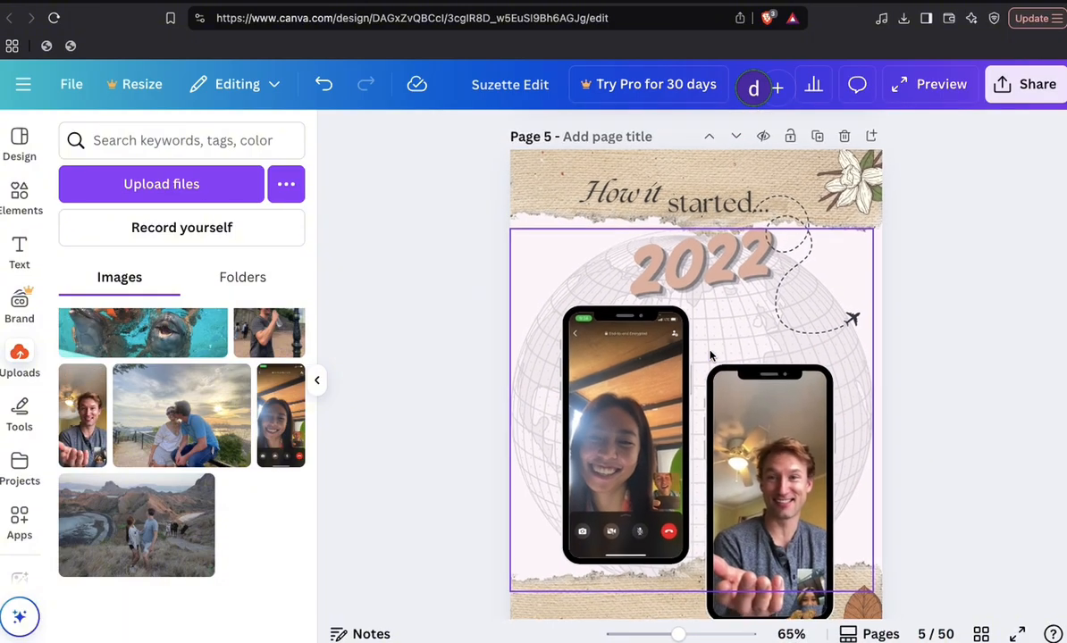
- Return to the front cover on page 1 and hide the uploaded images
{"action": "scroll", "coordinate": [696, 325], "scroll_direction": "up", "scroll_amount": 20}
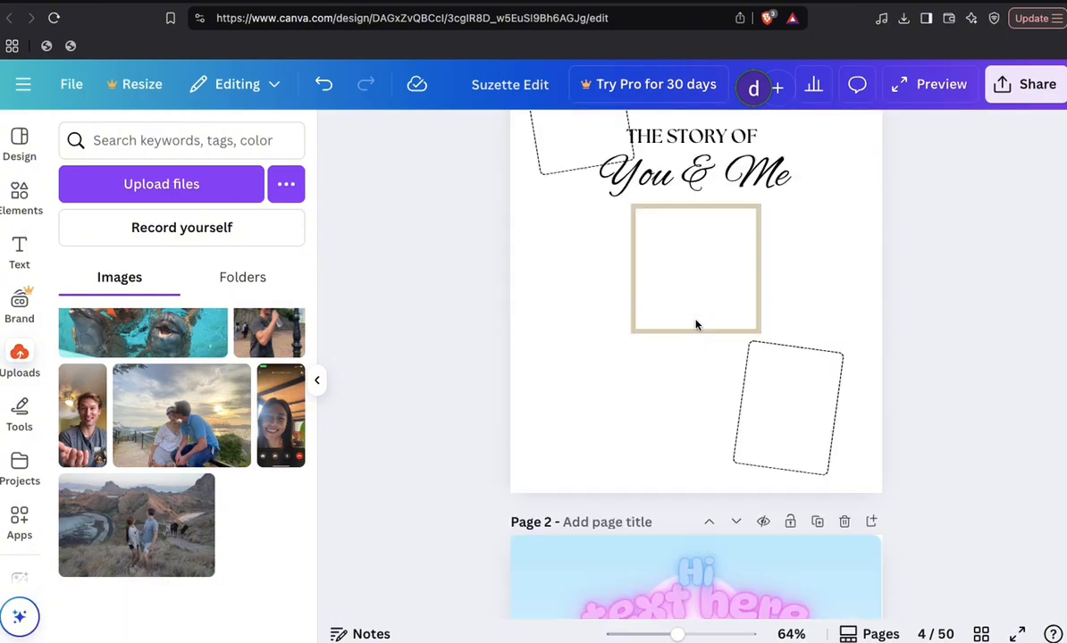
{"action": "scroll", "coordinate": [696, 325], "scroll_direction": "down", "scroll_amount": 2}
{"action": "scroll", "coordinate": [683, 317], "scroll_direction": "up", "scroll_amount": 5}
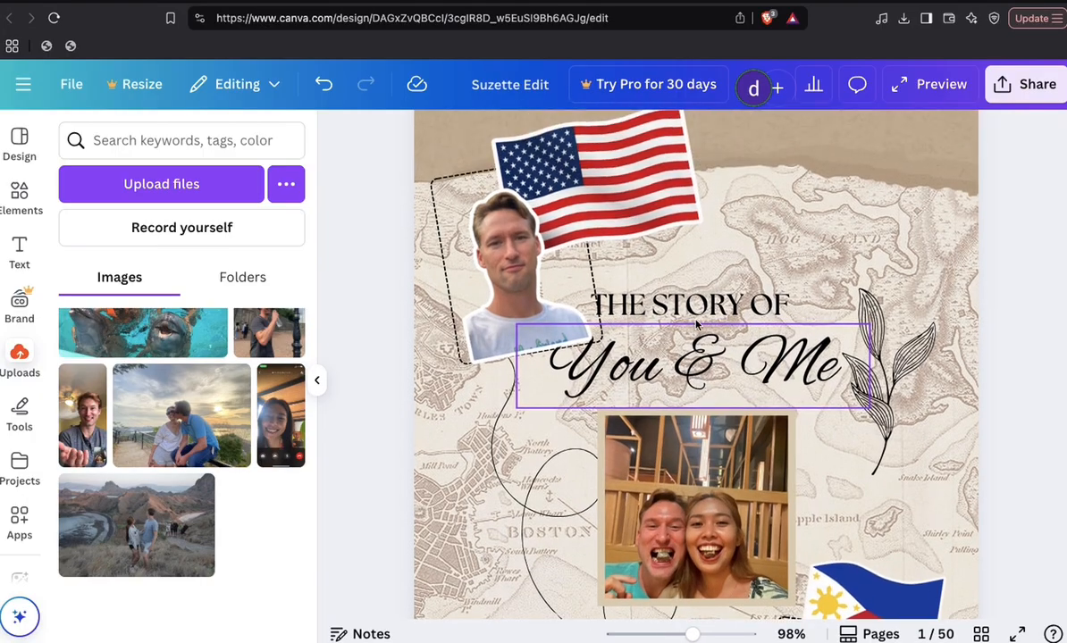
{"action": "double_click", "coordinate": [674, 310]}
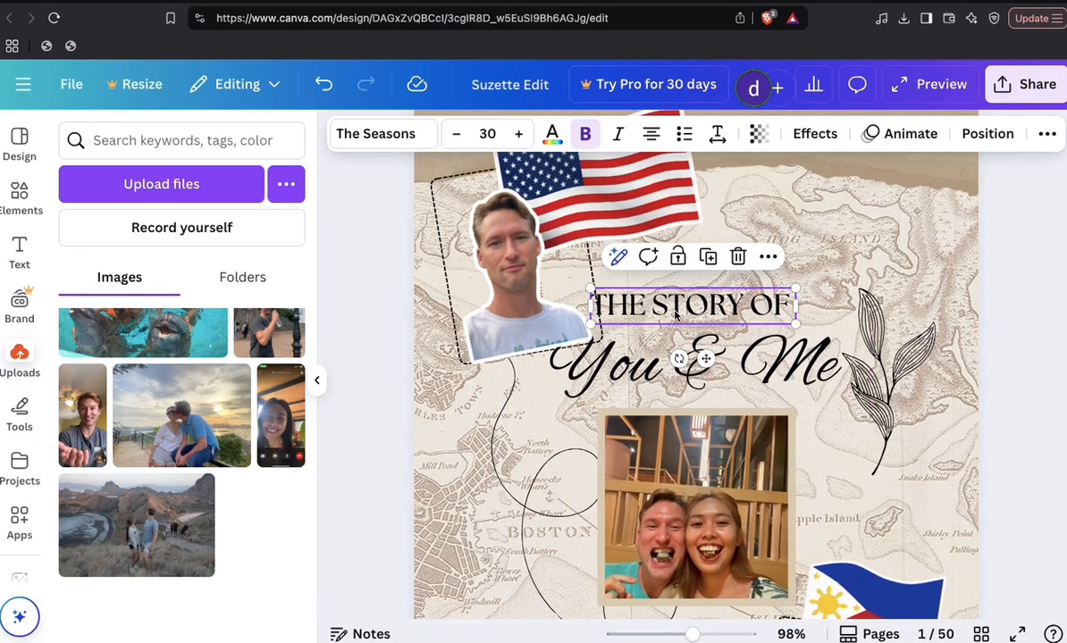
{"action": "left_click", "coordinate": [316, 378]}
{"action": "scroll", "coordinate": [595, 310], "scroll_direction": "up", "scroll_amount": 1}
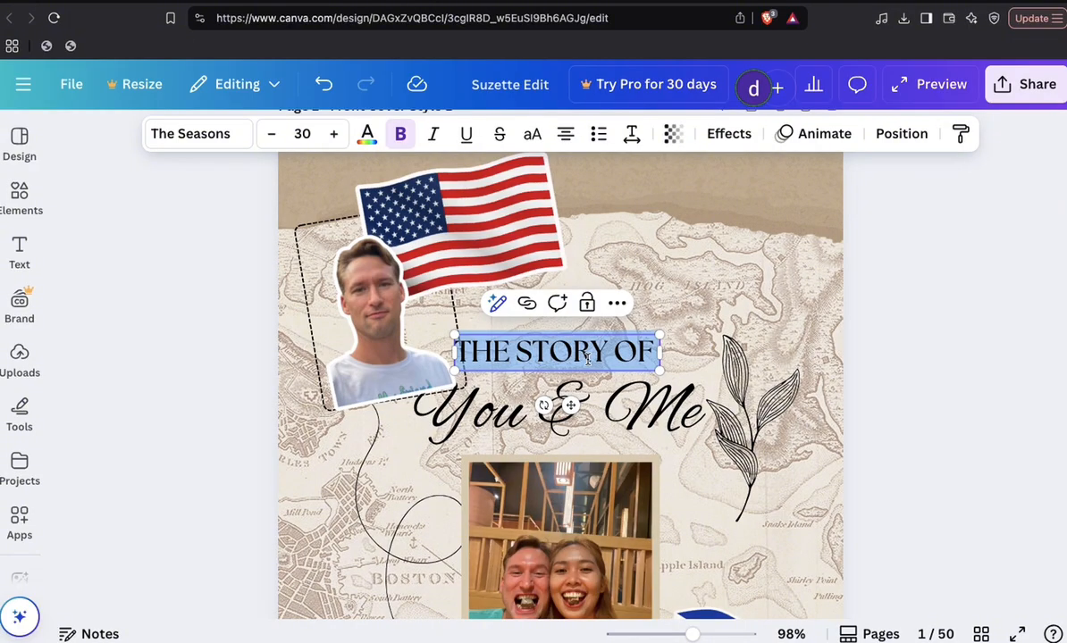
{"action": "type", "text": "rsar"}
{"action": "left_click", "coordinate": [712, 447]}
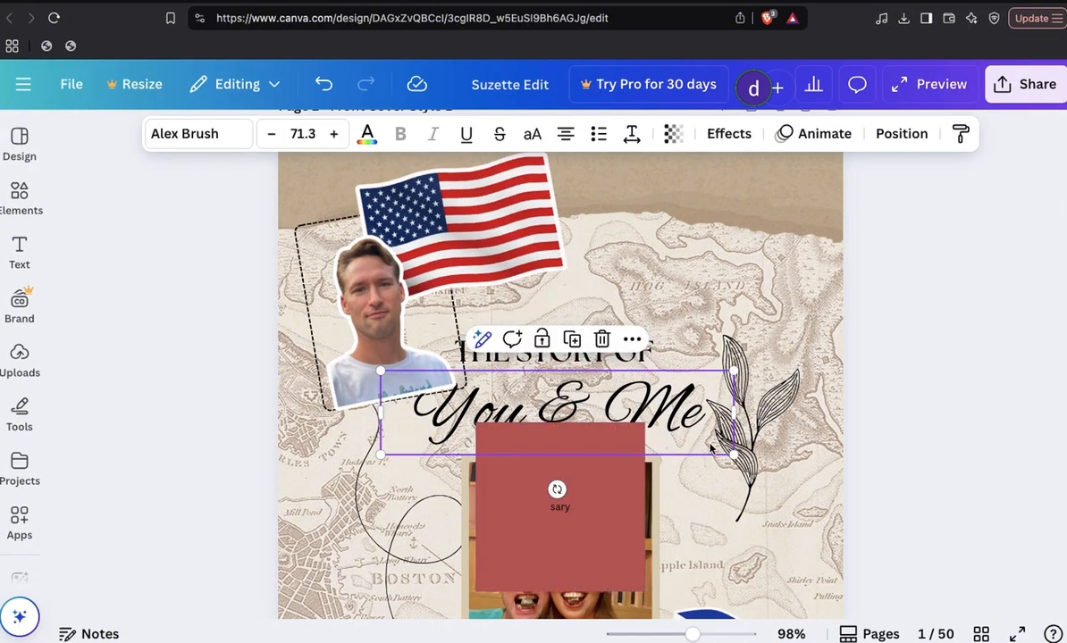
{"action": "key", "text": "super+z"}
{"action": "left_click", "coordinate": [703, 362]}
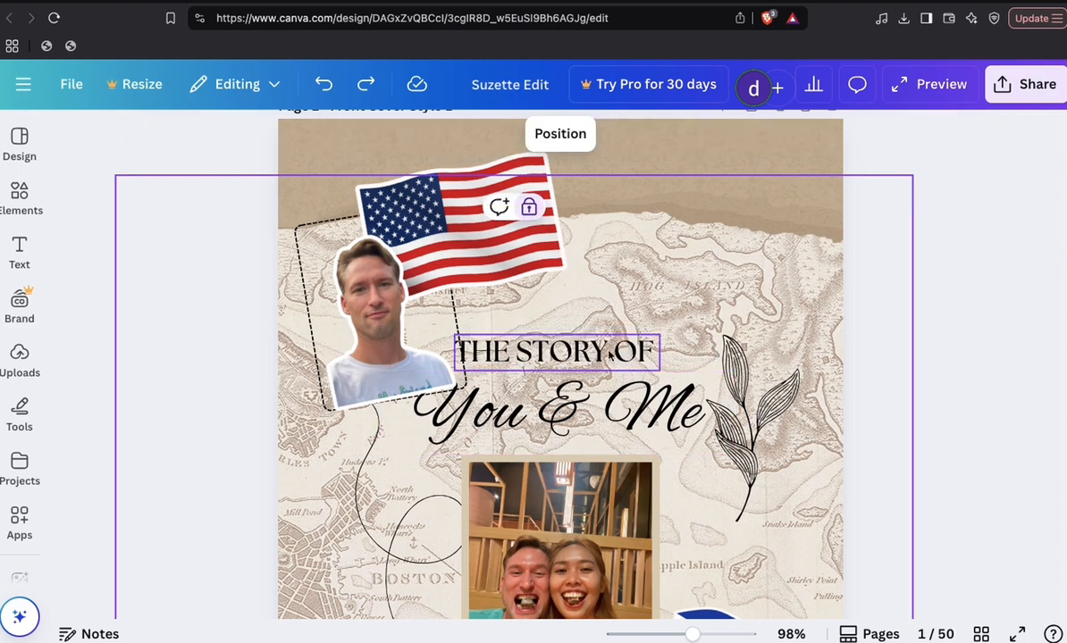
{"action": "double_click", "coordinate": [604, 351]}
{"action": "left_click", "coordinate": [753, 348]}
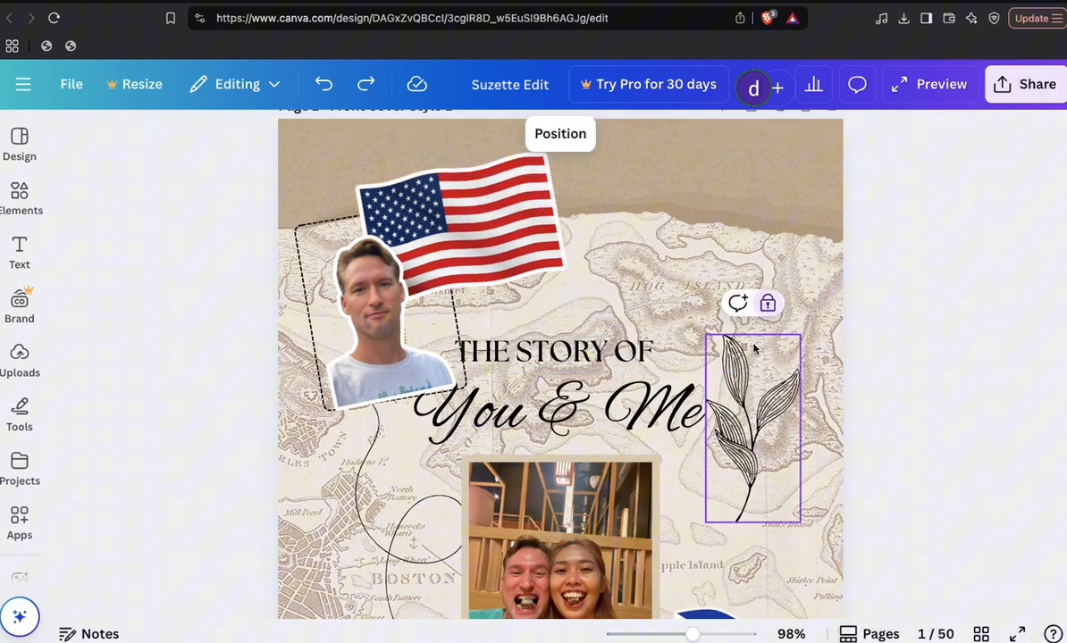
- Replace the front cover's "THE STORY OF" heading with HAPPY ANNIVERSARY
{"action": "left_click", "coordinate": [628, 351]}
{"action": "left_click", "coordinate": [628, 350]}
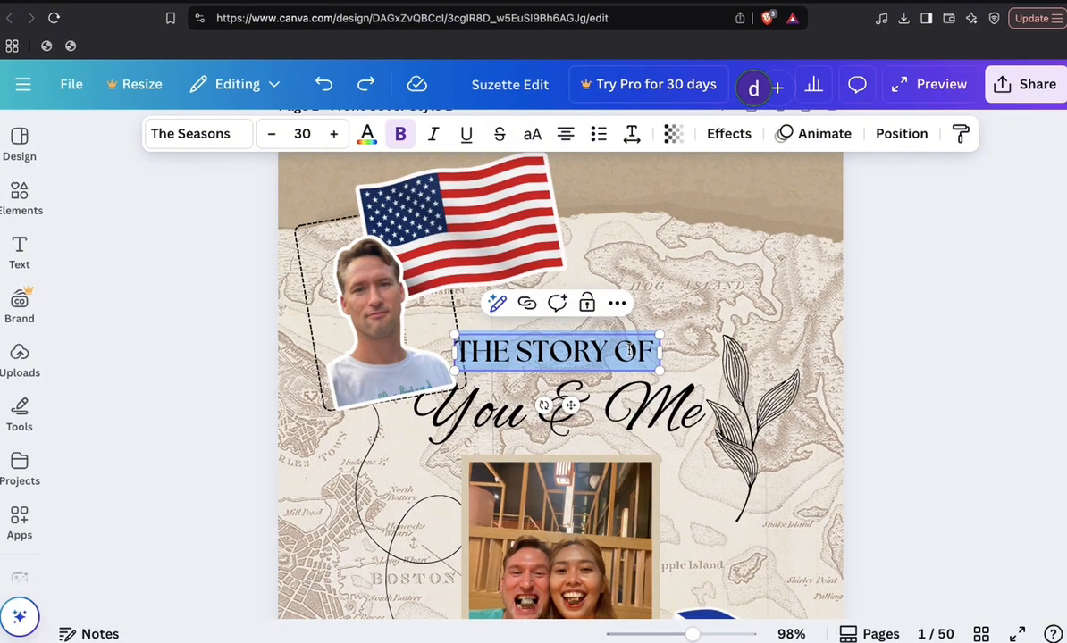
{"action": "type", "text": "Hap"}
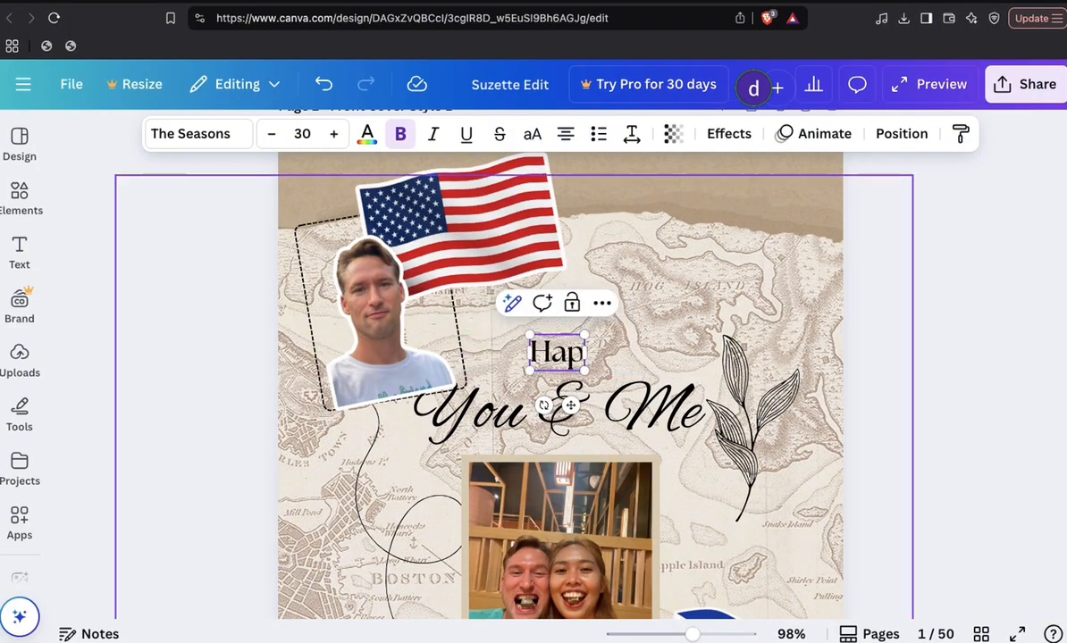
{"action": "key", "text": "BackSpace"}
{"action": "type", "text": "AP"}
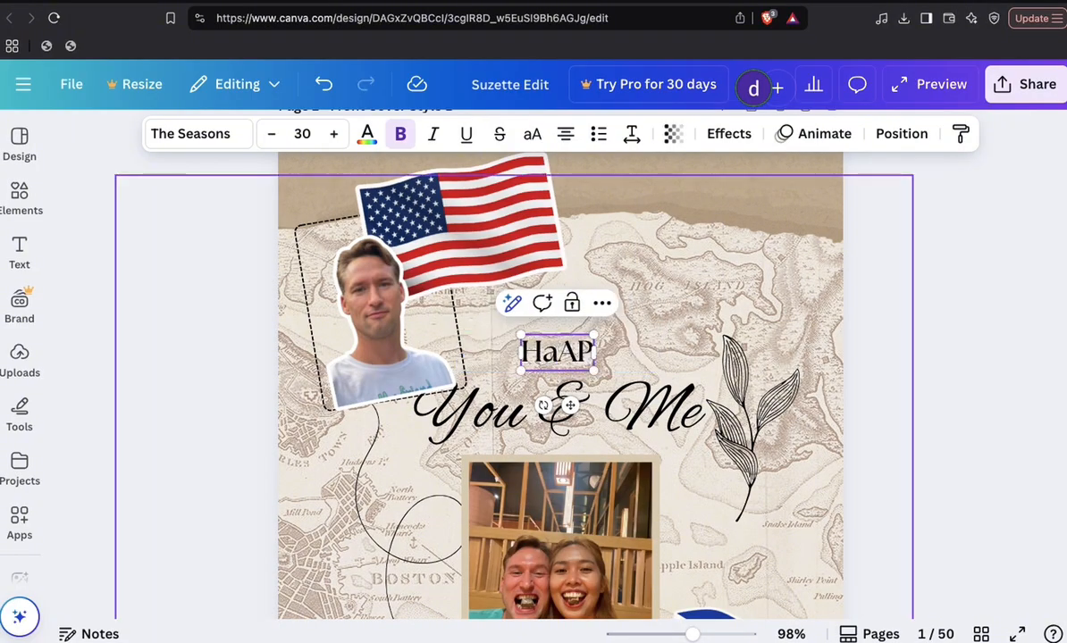
{"action": "key", "text": "BackSpace"}
{"action": "key", "text": "BackSpace"}
{"action": "key", "text": "BackSpace"}
{"action": "type", "text": "APPY ANN"}
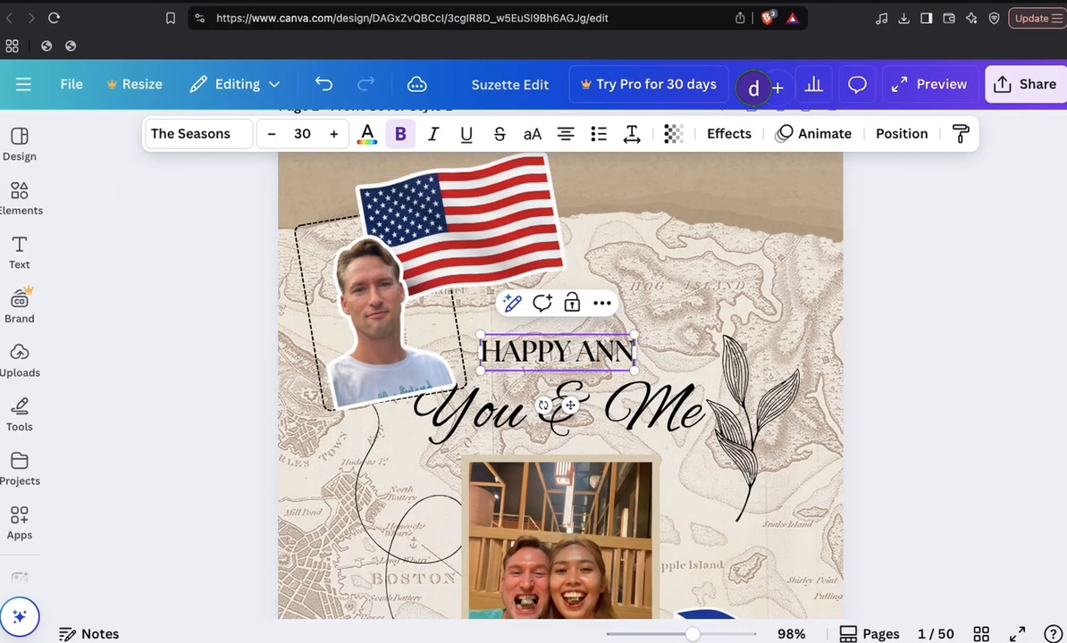
{"action": "type", "text": "IVERSARY"}
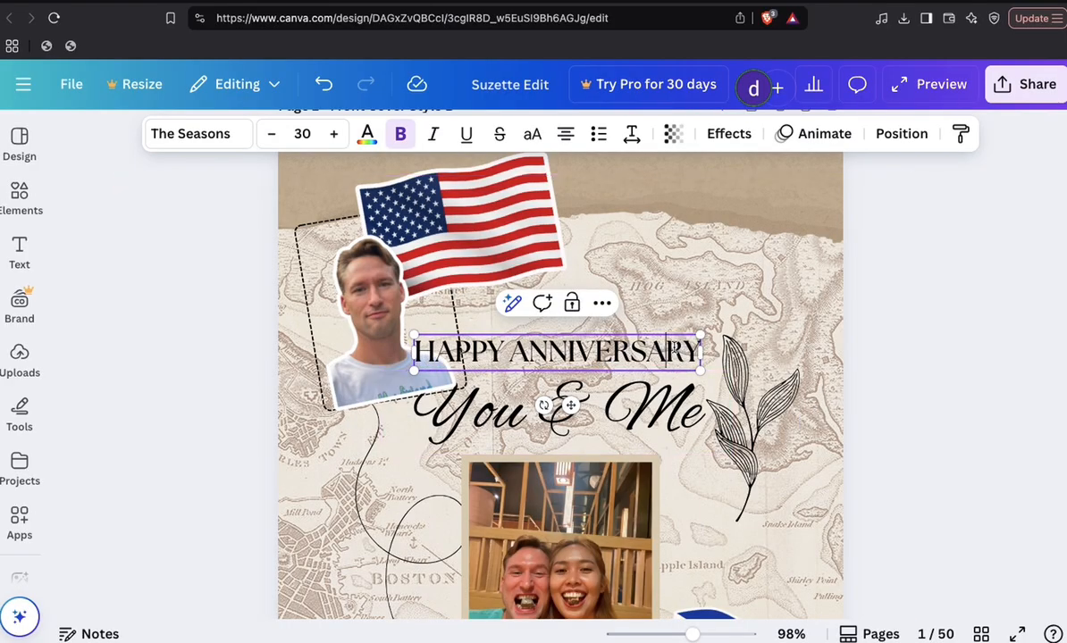
- Recolour the whole HAPPY ANNIVERSARY heading coral red using one of the document colours
{"action": "key", "text": "super+a"}
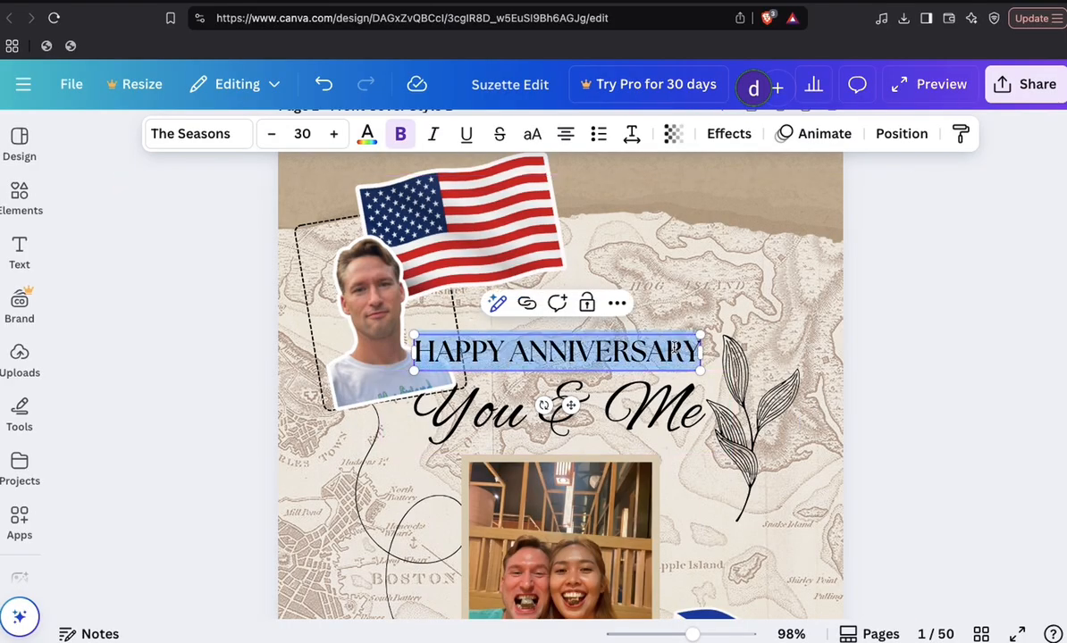
{"action": "left_click", "coordinate": [366, 133]}
{"action": "left_click", "coordinate": [169, 371]}
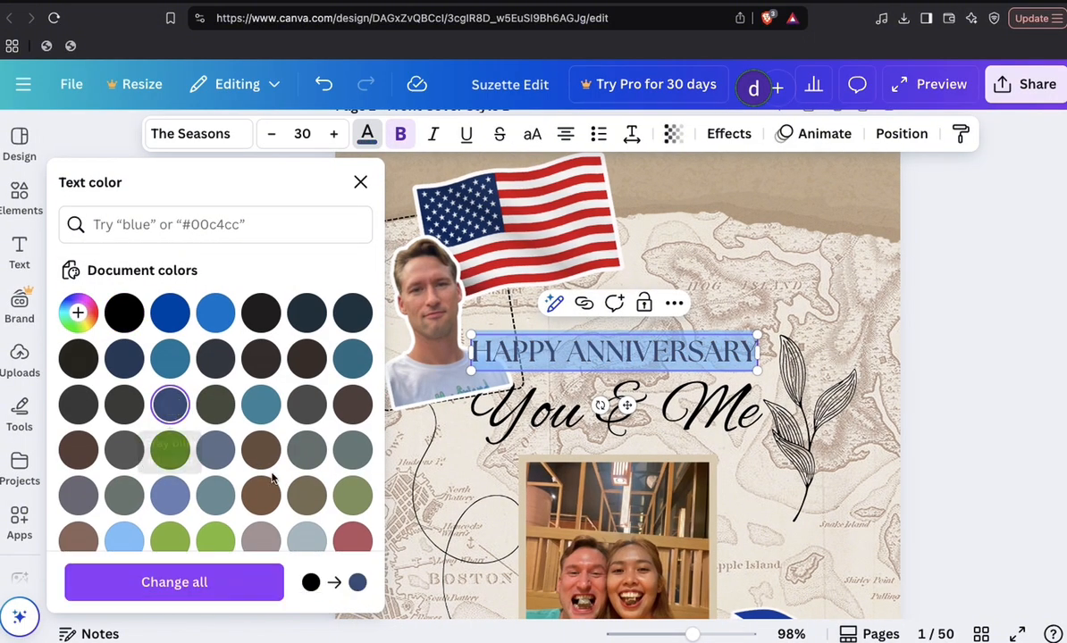
{"action": "scroll", "coordinate": [179, 411], "scroll_direction": "down", "scroll_amount": 3}
{"action": "left_click", "coordinate": [215, 500]}
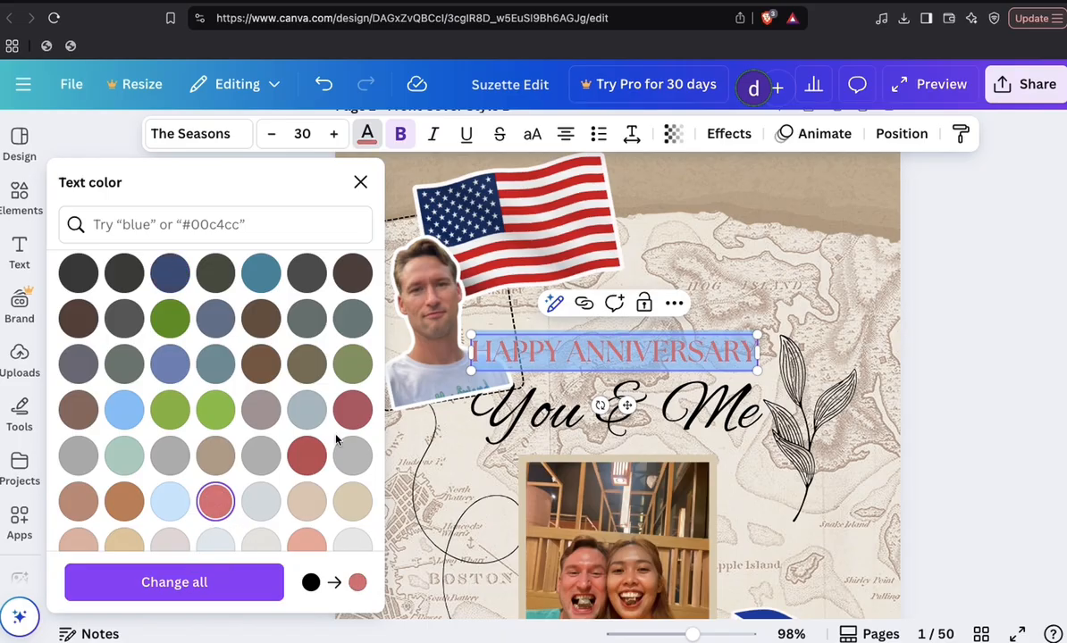
- Recolour the front cover's HAPPY ANNIVERSARY heading yellow and enlarge it to about size 39.7, recentred above the "You & Me" line
{"action": "scroll", "coordinate": [322, 443], "scroll_direction": "down", "scroll_amount": 3}
{"action": "left_click", "coordinate": [216, 406]}
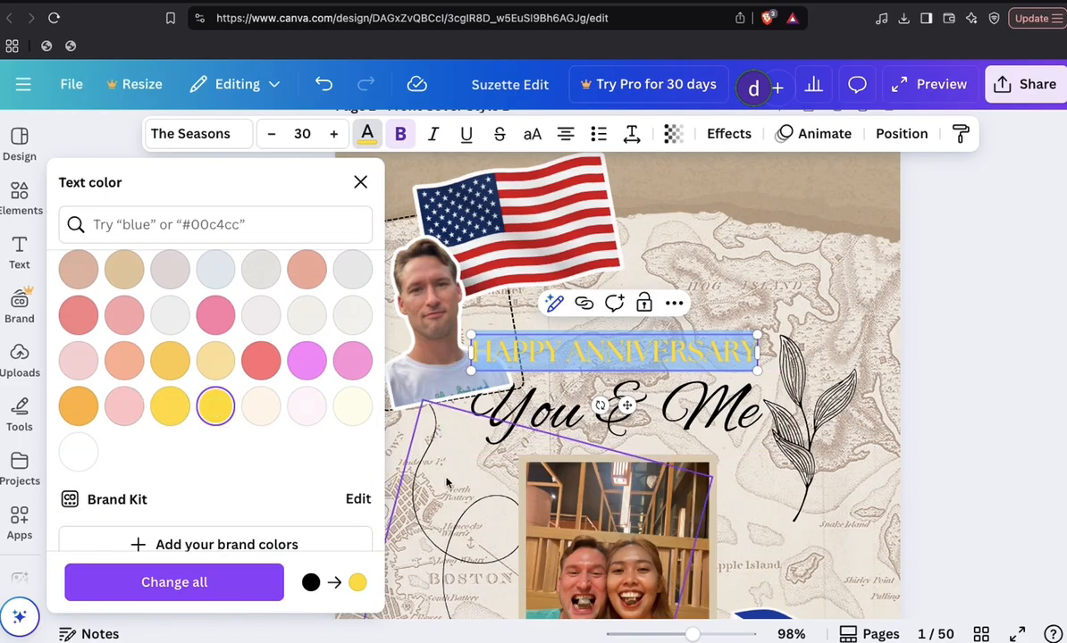
{"action": "key", "text": "Escape"}
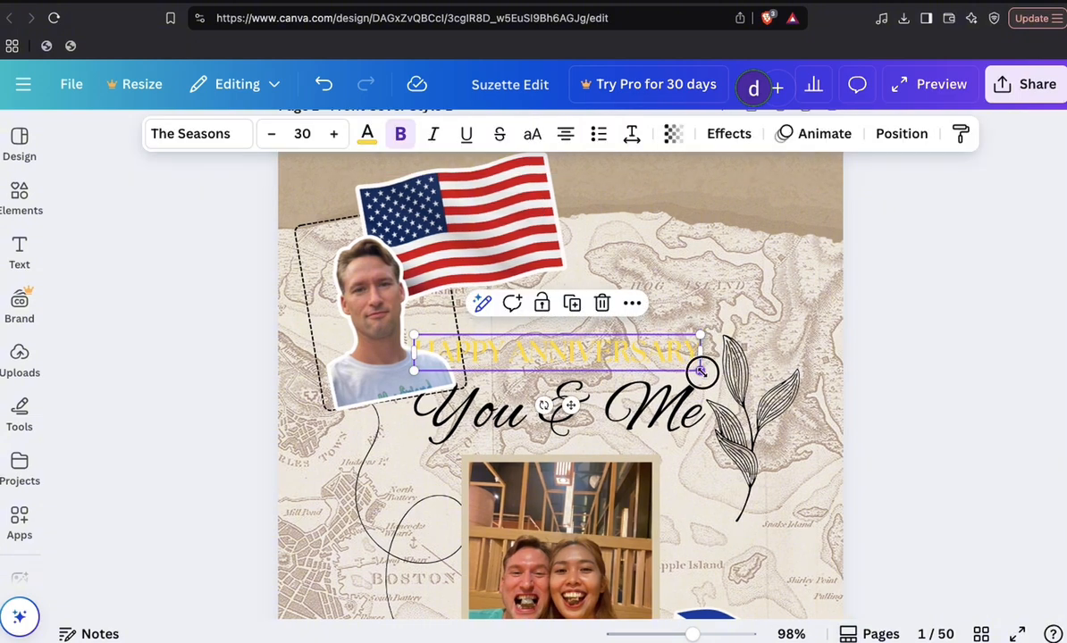
{"action": "left_click_drag", "start_coordinate": [701, 369], "coordinate": [790, 420]}
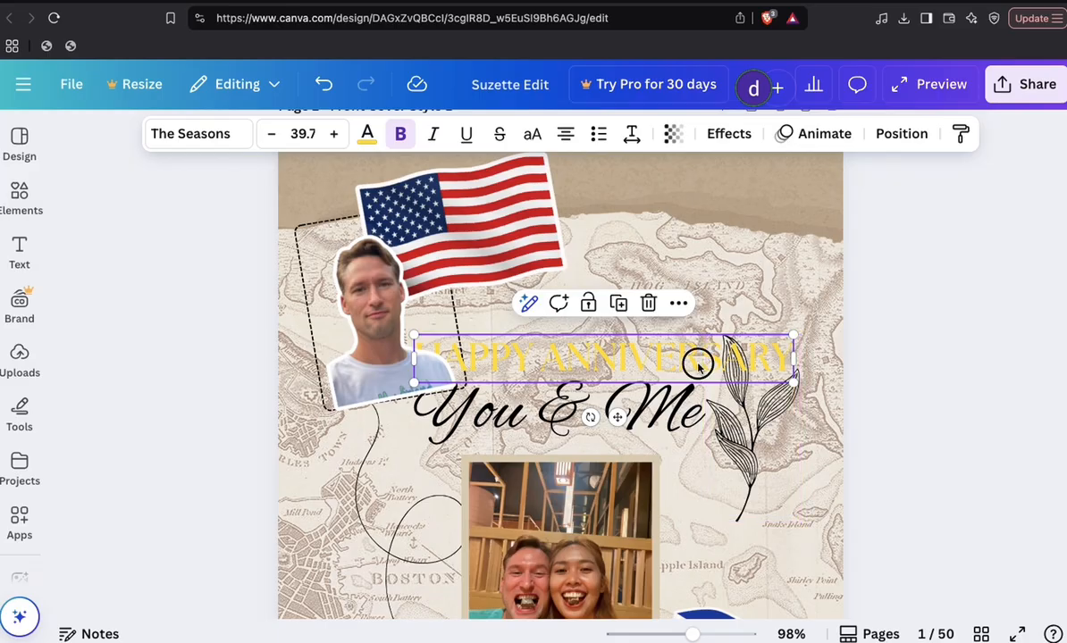
{"action": "left_click_drag", "start_coordinate": [698, 365], "coordinate": [676, 368]}
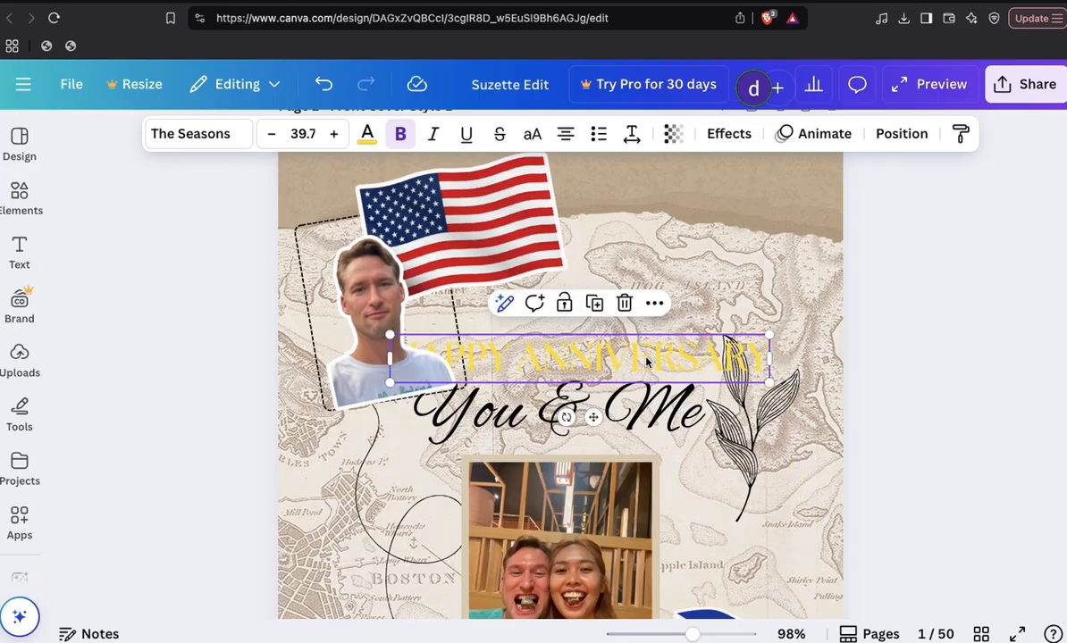
- Apply the Outline text effect to the HAPPY ANNIVERSARY heading, using a dark grey outline from the document colours
{"action": "left_click", "coordinate": [729, 134]}
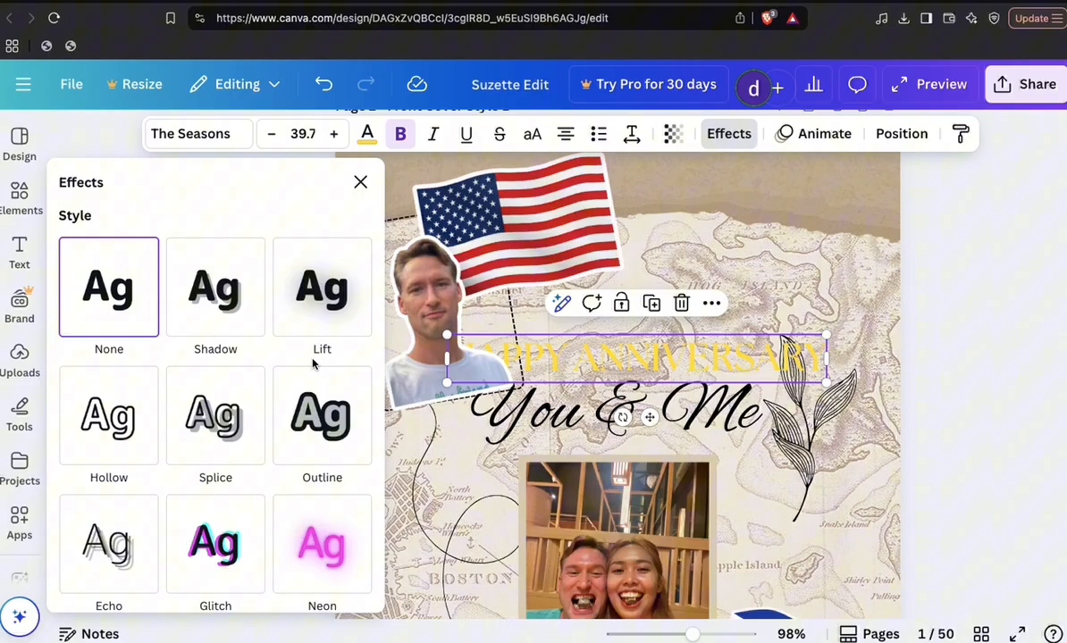
{"action": "left_click", "coordinate": [327, 430]}
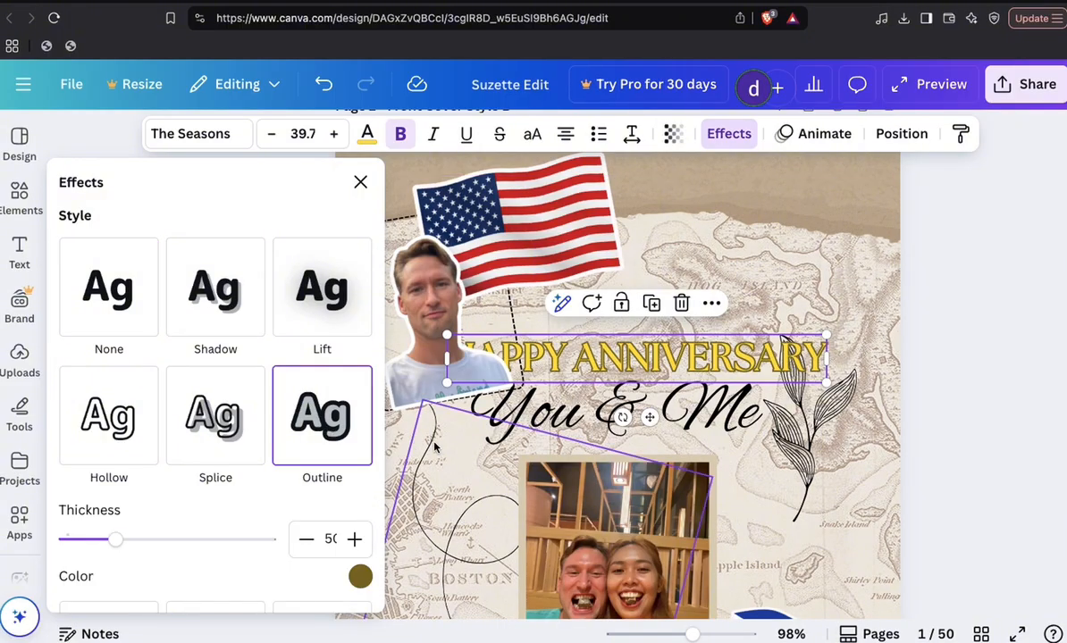
{"action": "left_click", "coordinate": [360, 577]}
{"action": "left_click", "coordinate": [223, 382]}
{"action": "scroll", "coordinate": [268, 442], "scroll_direction": "down", "scroll_amount": 5}
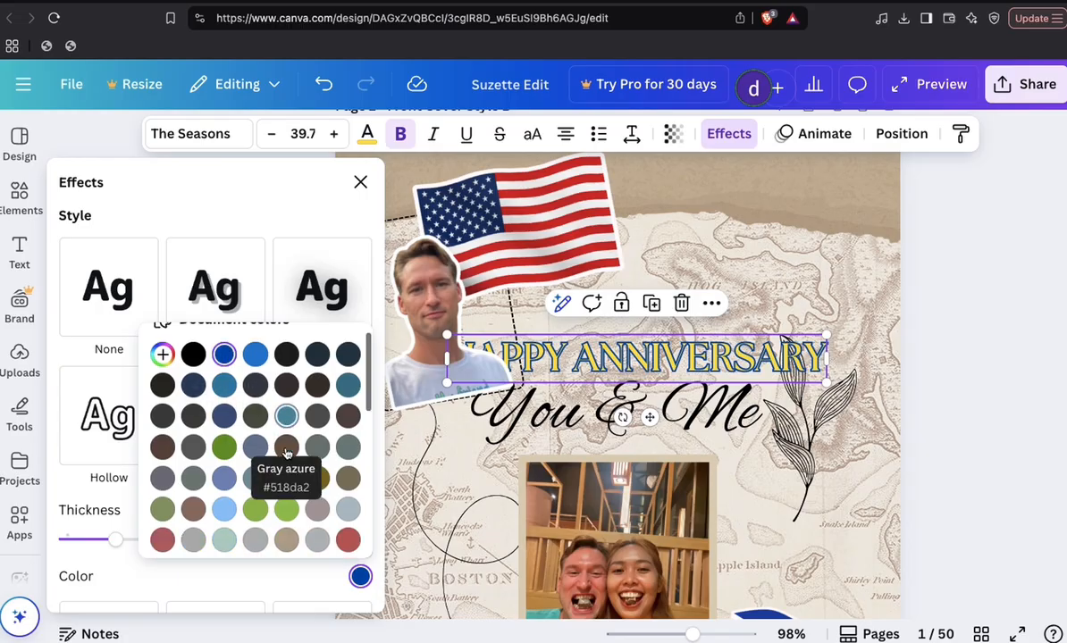
{"action": "scroll", "coordinate": [268, 447], "scroll_direction": "up", "scroll_amount": 5}
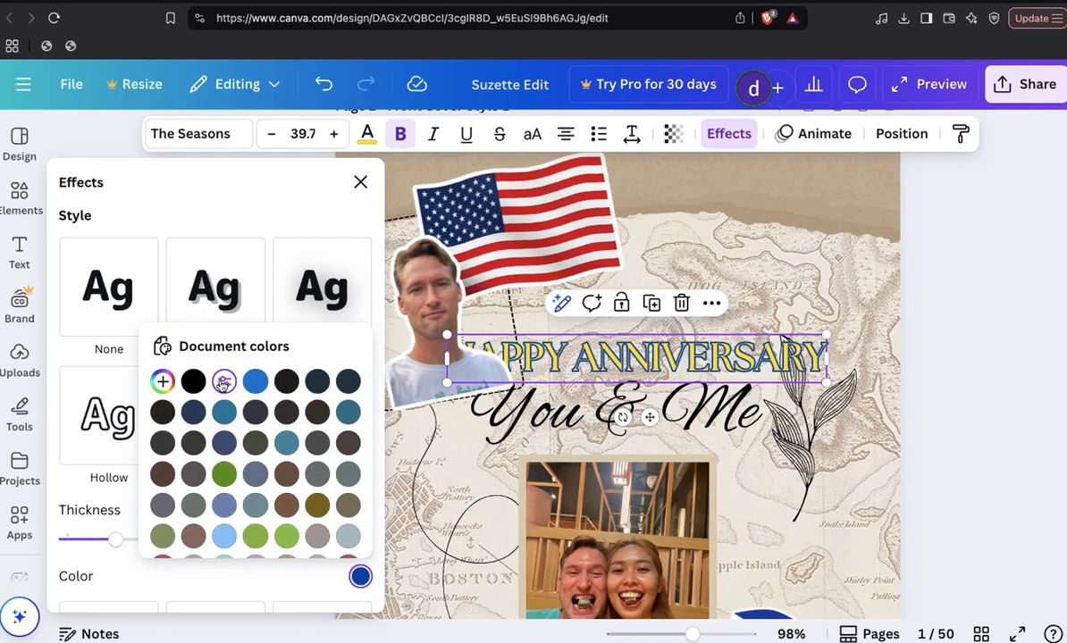
{"action": "left_click", "coordinate": [193, 383]}
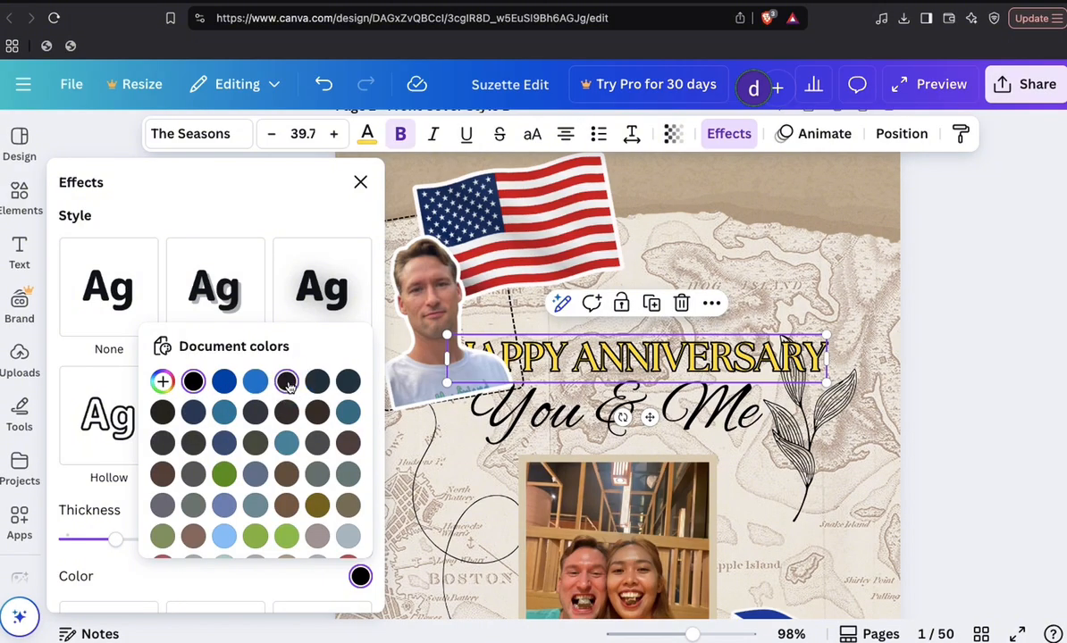
{"action": "left_click", "coordinate": [317, 443]}
{"action": "scroll", "coordinate": [317, 442], "scroll_direction": "down", "scroll_amount": 2}
{"action": "scroll", "coordinate": [317, 443], "scroll_direction": "down", "scroll_amount": 1}
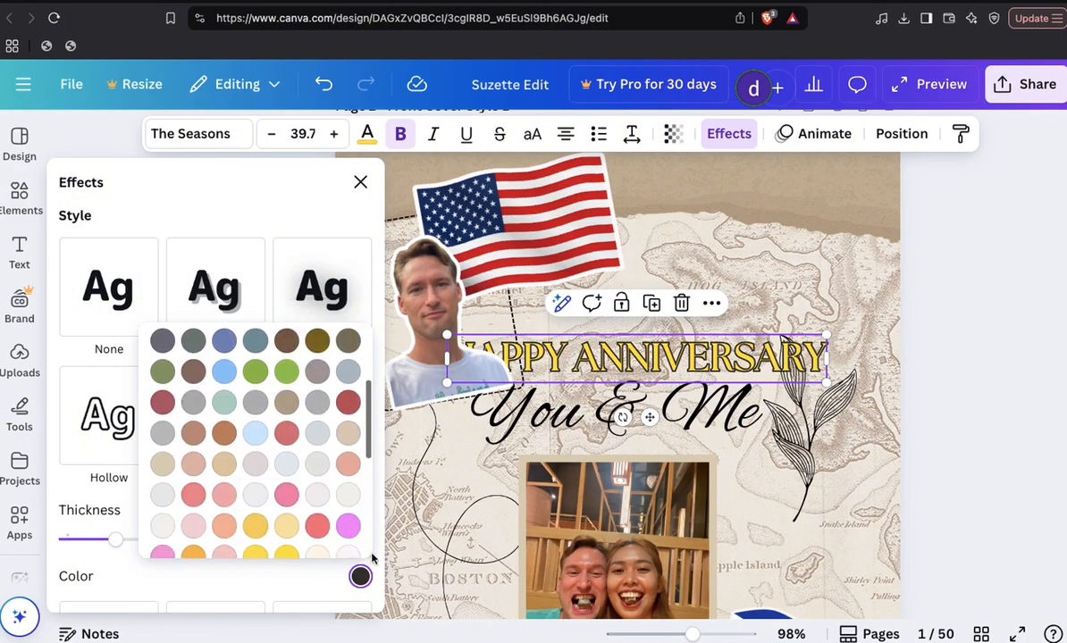
{"action": "left_click", "coordinate": [418, 502]}
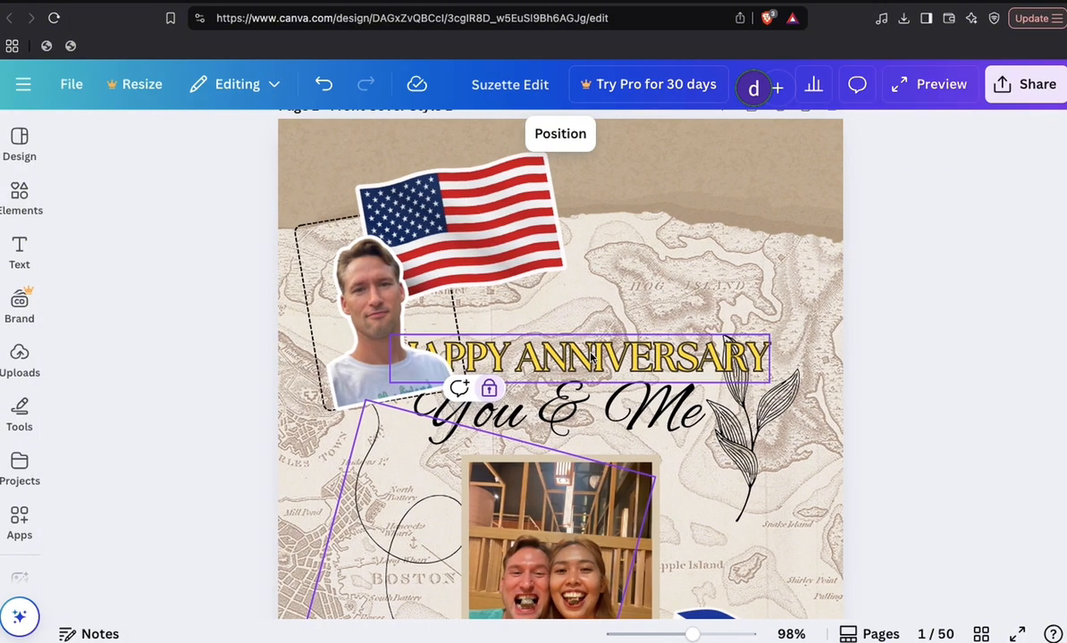
- Bring the HAPPY ANNIVERSARY heading to the front so it overlaps the man's cut-out photo
{"action": "left_click", "coordinate": [586, 356]}
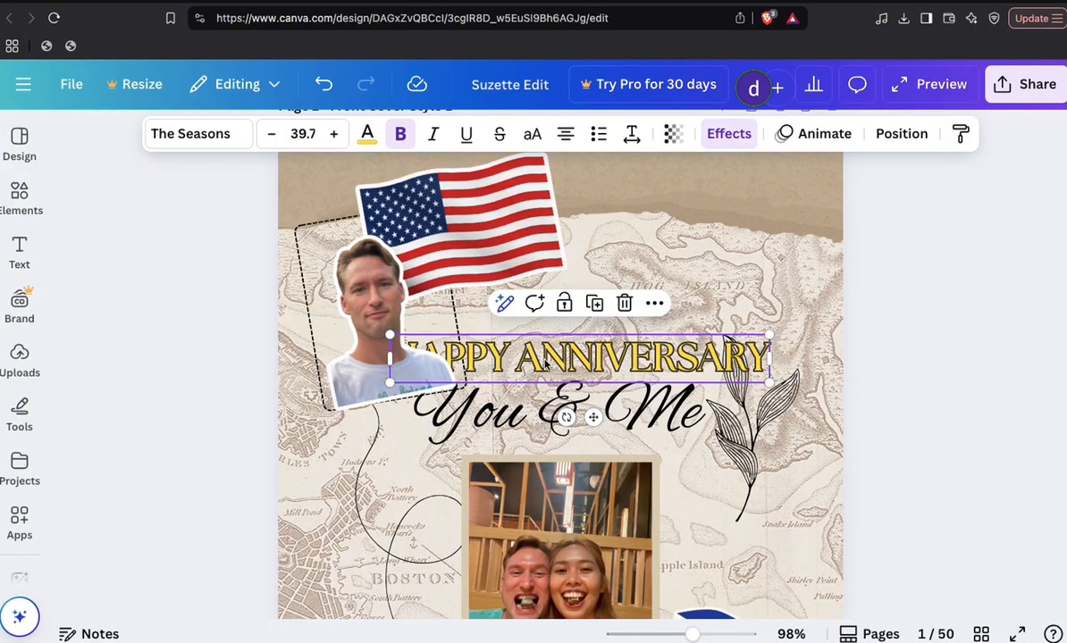
{"action": "left_click", "coordinate": [654, 304]}
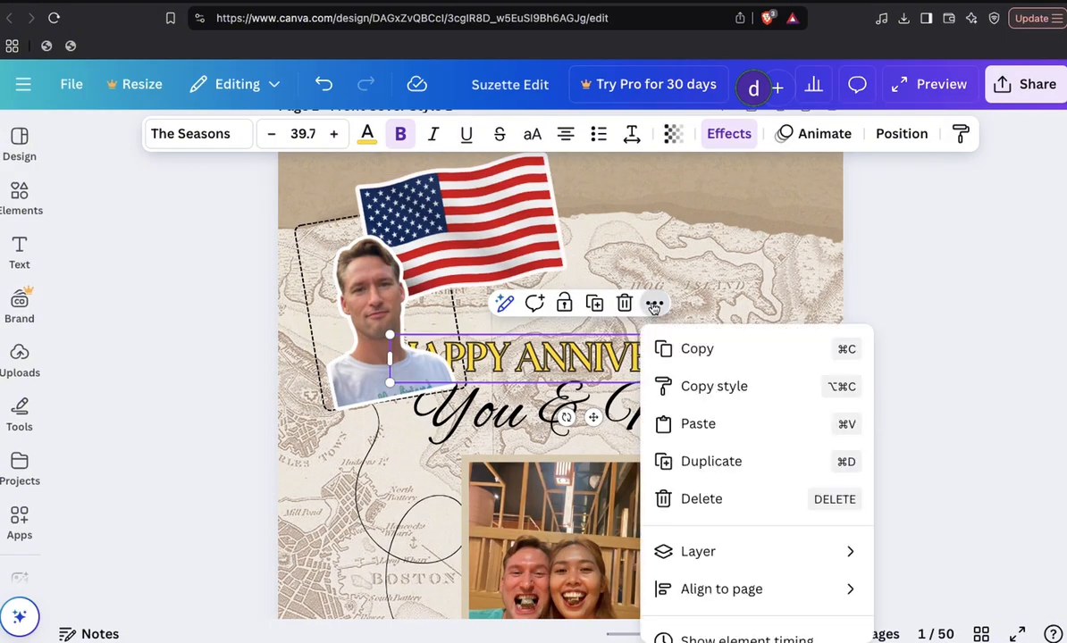
{"action": "mouse_move", "coordinate": [720, 552]}
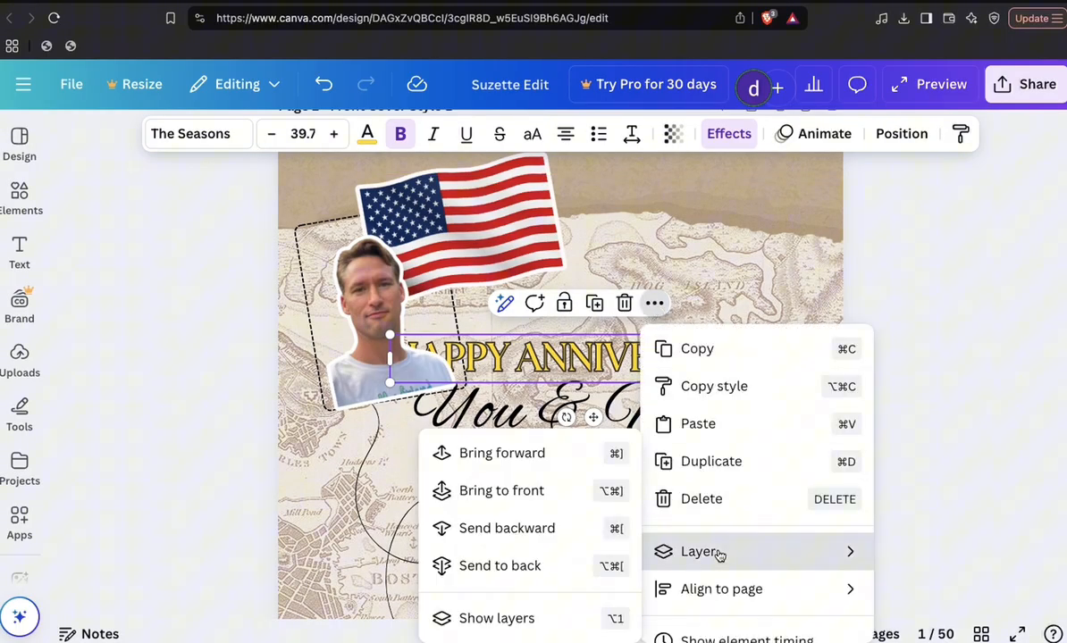
{"action": "left_click", "coordinate": [566, 491]}
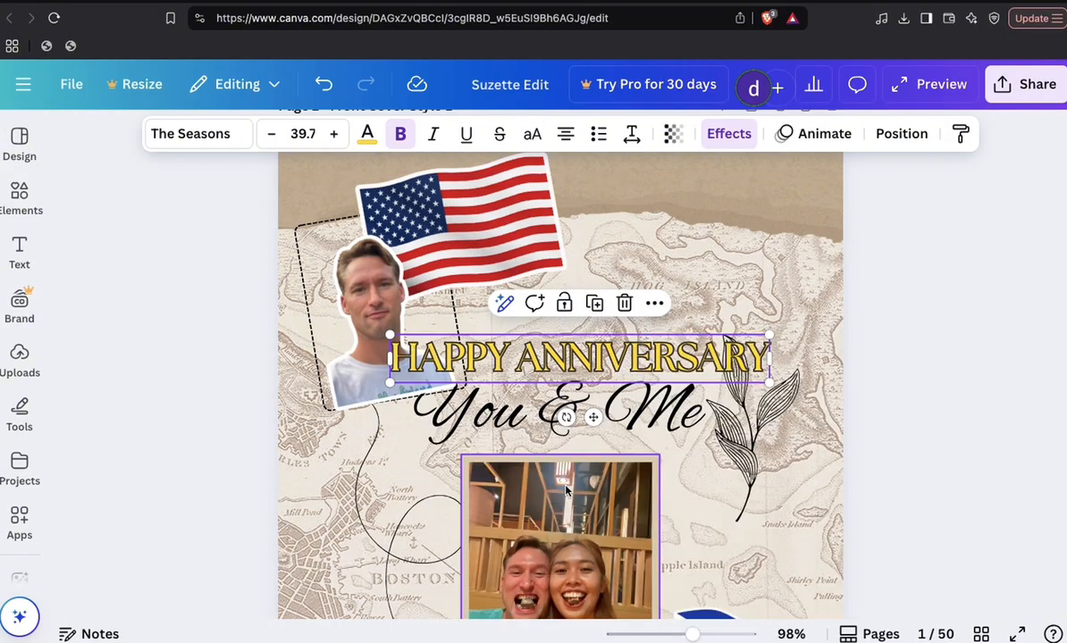
- Replace the front cover's "You & Me" text with the couple's names in title case, joined by an ampersand
{"action": "double_click", "coordinate": [486, 420]}
{"action": "type", "text": "BABA"}
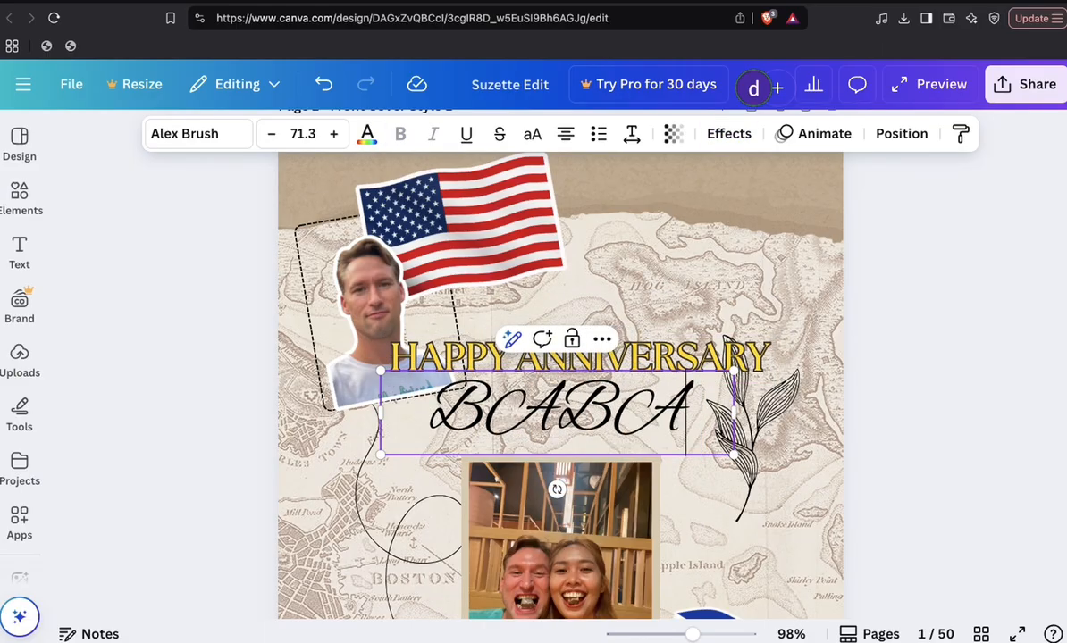
{"action": "key", "text": "BackSpace"}
{"action": "key", "text": "BackSpace"}
{"action": "key", "text": "BackSpace"}
{"action": "key", "text": "BackSpace"}
{"action": "type", "text": "Baba"}
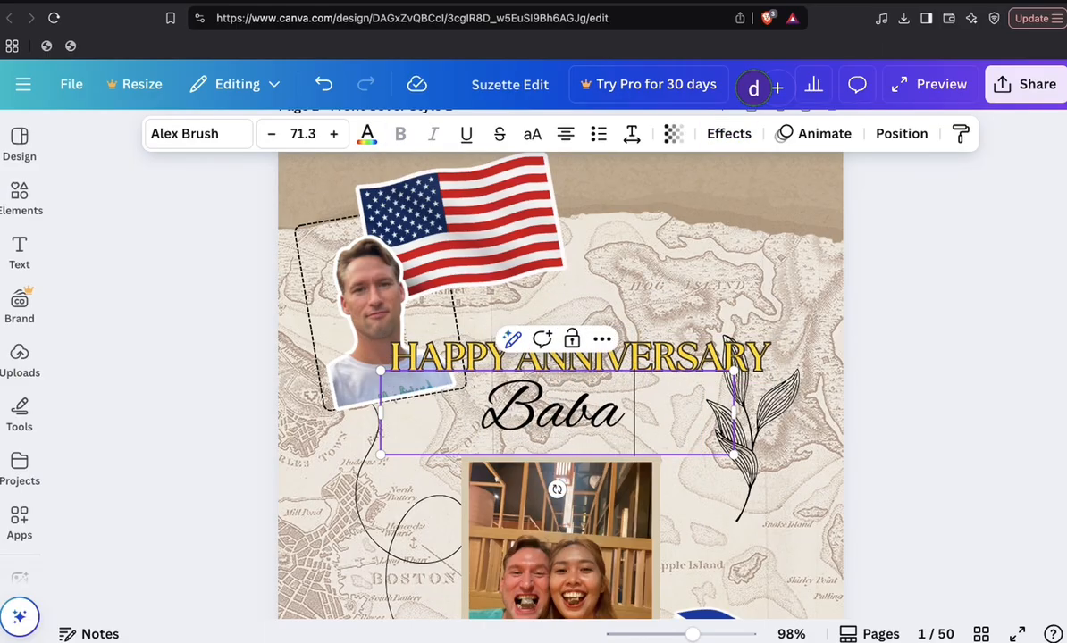
{"action": "type", "text": " & Sasha"}
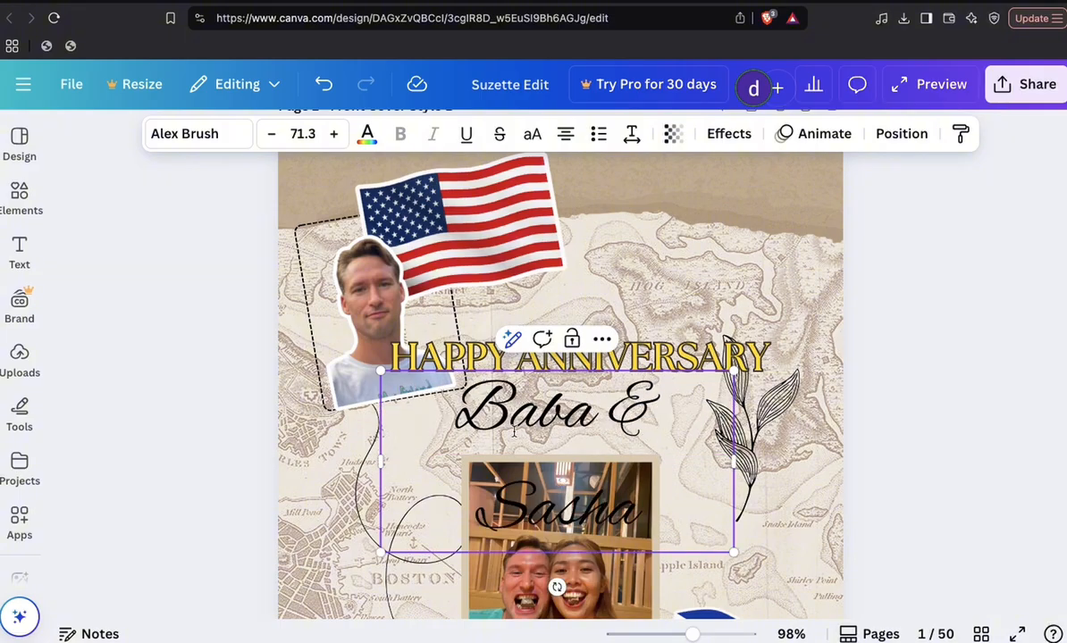
{"action": "left_click", "coordinate": [783, 509]}
- Set the couple's names to font size 48 and centre them beneath the HAPPY ANNIVERSARY heading
{"action": "left_click", "coordinate": [641, 516]}
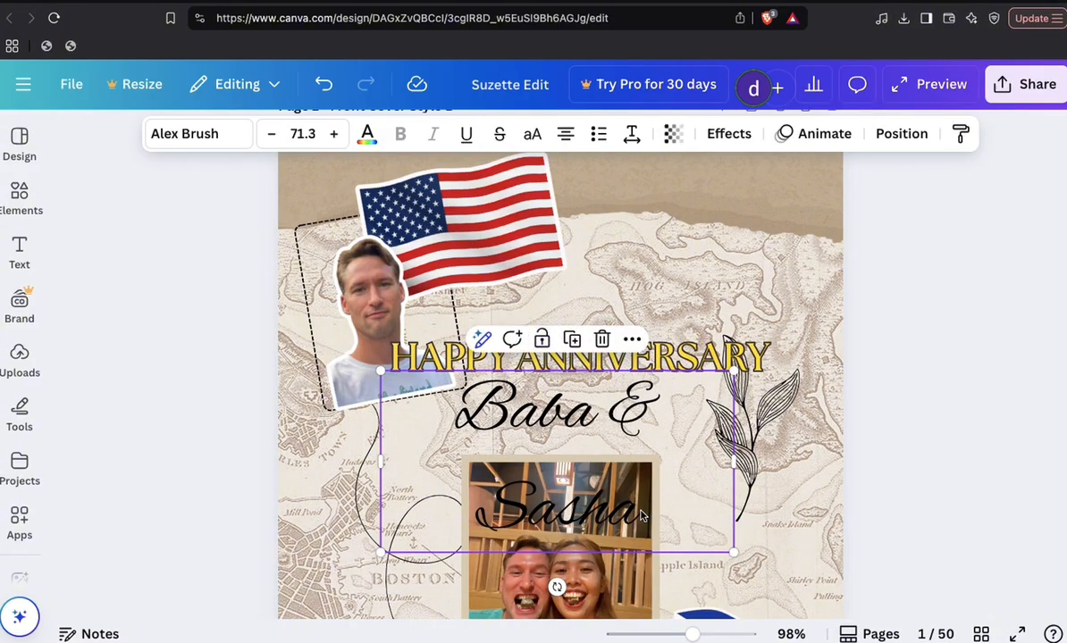
{"action": "scroll", "coordinate": [644, 493], "scroll_direction": "down", "scroll_amount": 1}
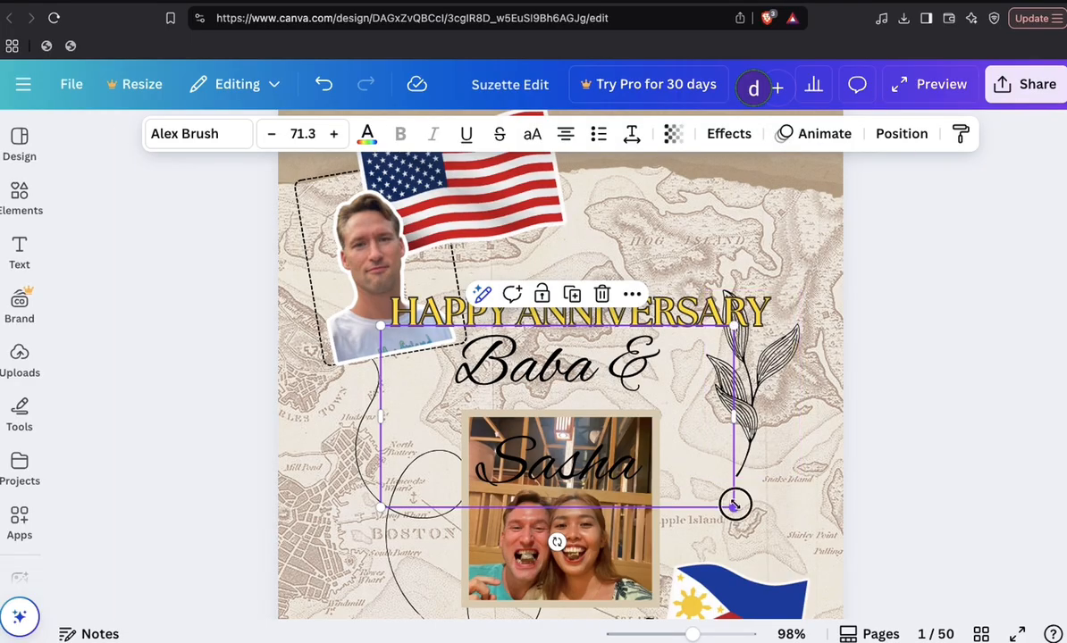
{"action": "left_click_drag", "start_coordinate": [734, 505], "coordinate": [657, 464]}
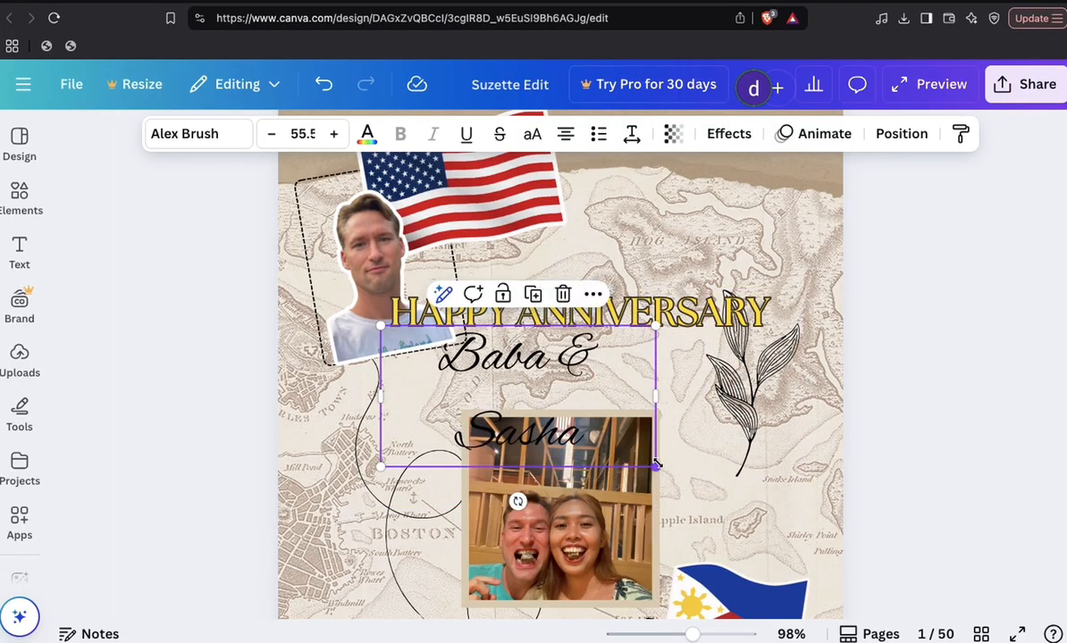
{"action": "left_click", "coordinate": [300, 134]}
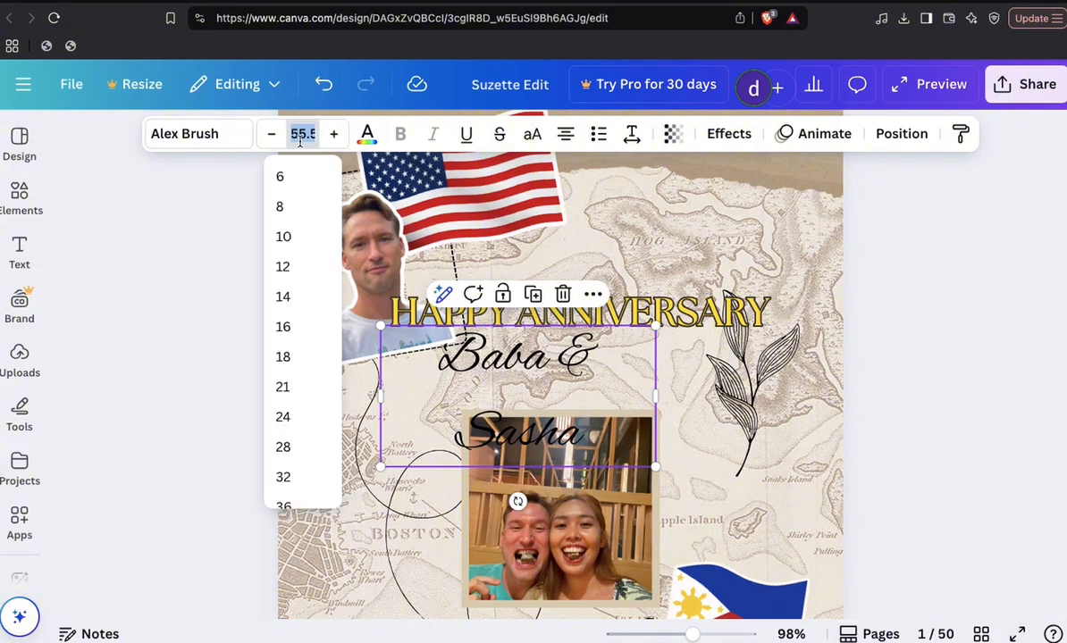
{"action": "left_click", "coordinate": [288, 325]}
{"action": "left_click", "coordinate": [300, 135]}
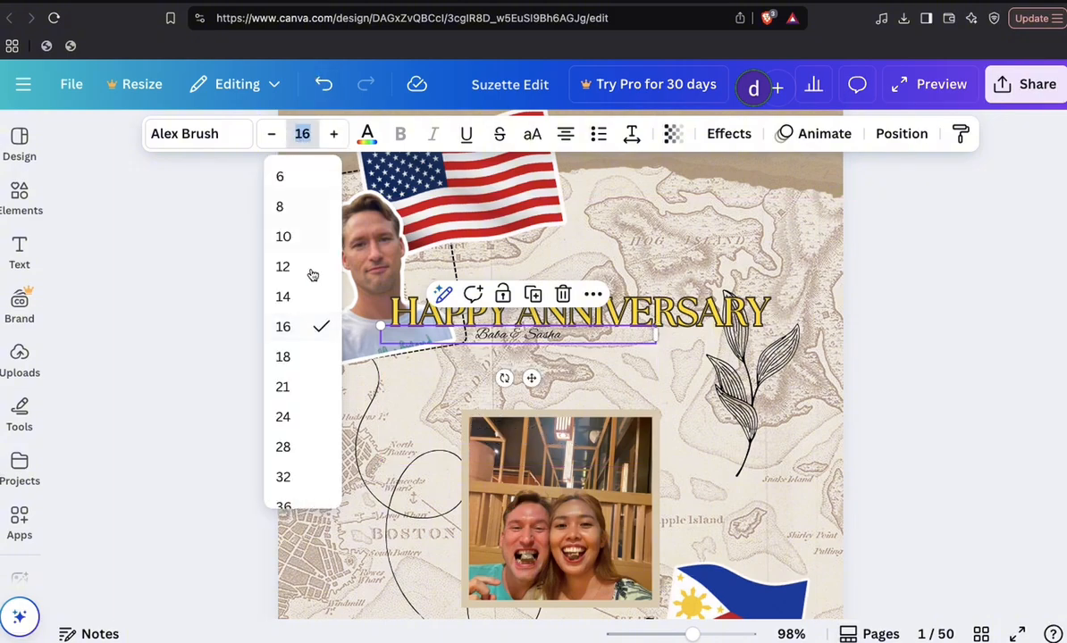
{"action": "scroll", "coordinate": [305, 413], "scroll_direction": "down", "scroll_amount": 5}
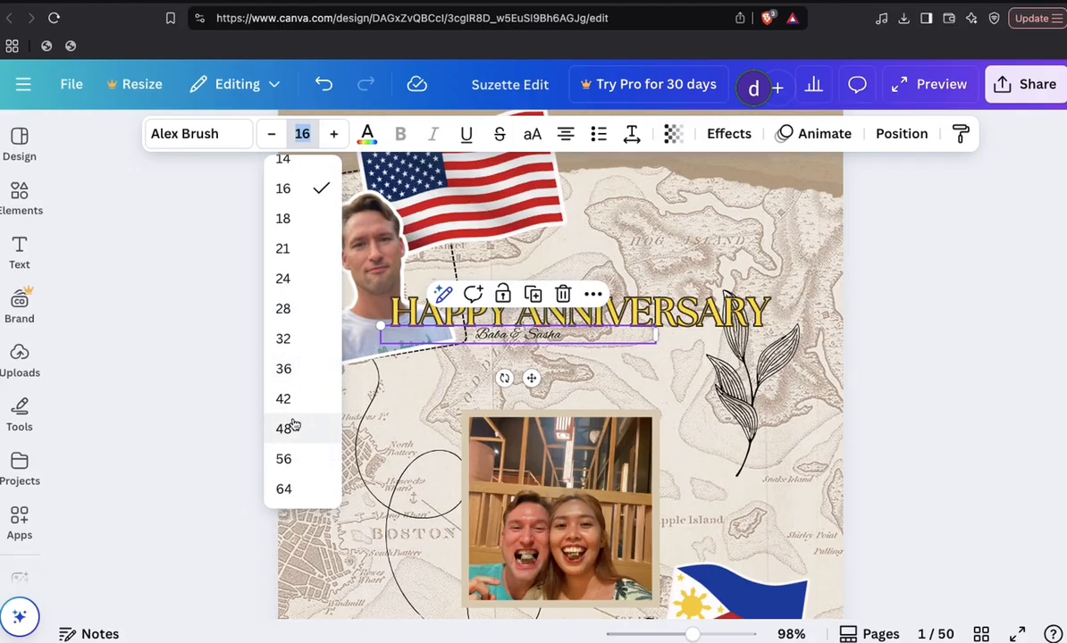
{"action": "left_click", "coordinate": [284, 339]}
{"action": "left_click", "coordinate": [304, 133]}
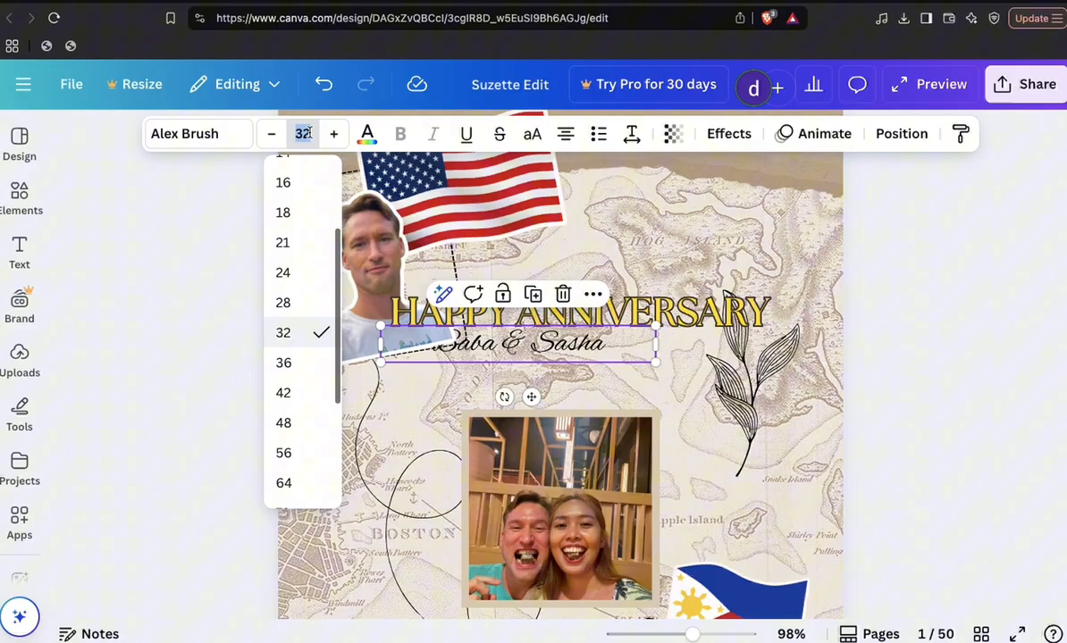
{"action": "left_click", "coordinate": [305, 421]}
{"action": "left_click_drag", "start_coordinate": [516, 355], "coordinate": [577, 364]}
- Replace the "year" placeholder at the head of page 6 with 2022
{"action": "scroll", "coordinate": [670, 411], "scroll_direction": "down", "scroll_amount": 1}
{"action": "scroll", "coordinate": [670, 411], "scroll_direction": "down", "scroll_amount": 1}
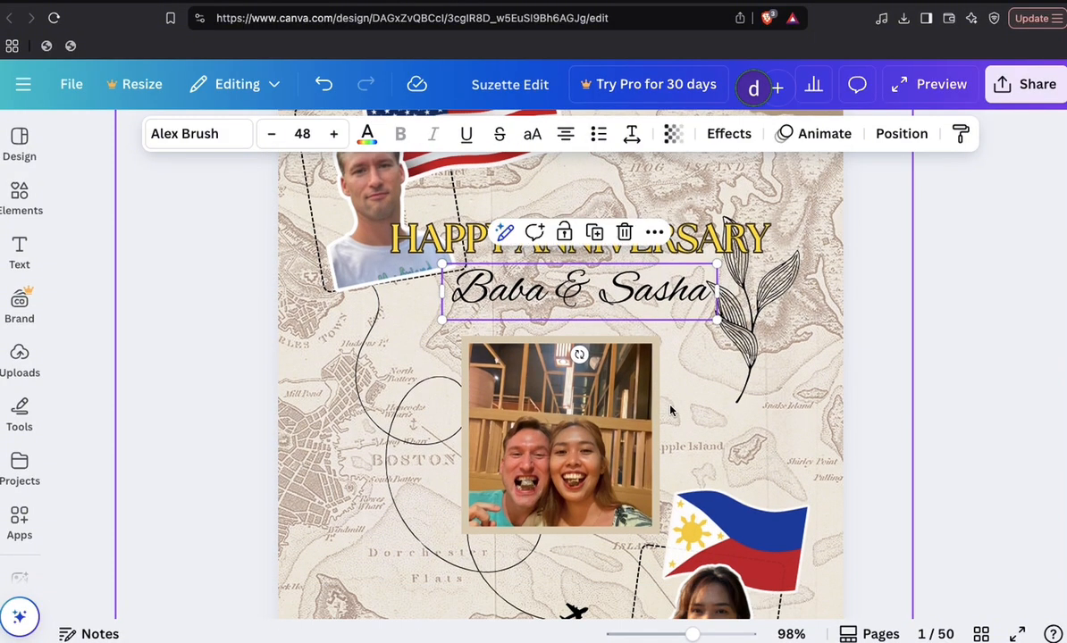
{"action": "scroll", "coordinate": [670, 411], "scroll_direction": "down", "scroll_amount": 3, "text": "ctrl"}
{"action": "scroll", "coordinate": [670, 413], "scroll_direction": "down", "scroll_amount": 10}
{"action": "scroll", "coordinate": [670, 413], "scroll_direction": "down", "scroll_amount": 15}
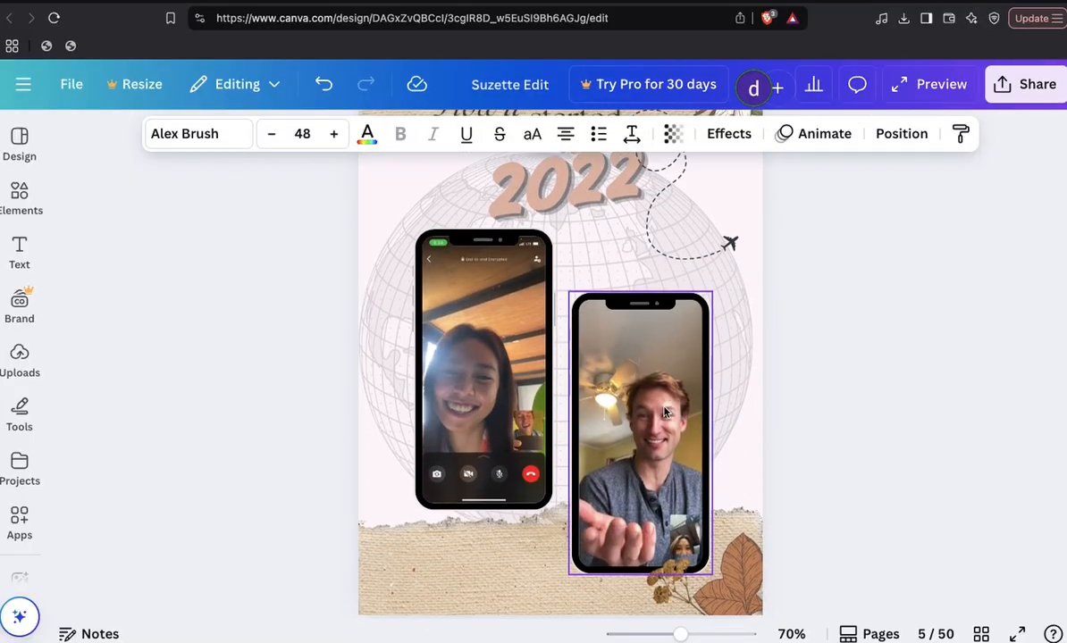
{"action": "scroll", "coordinate": [670, 412], "scroll_direction": "down", "scroll_amount": 5}
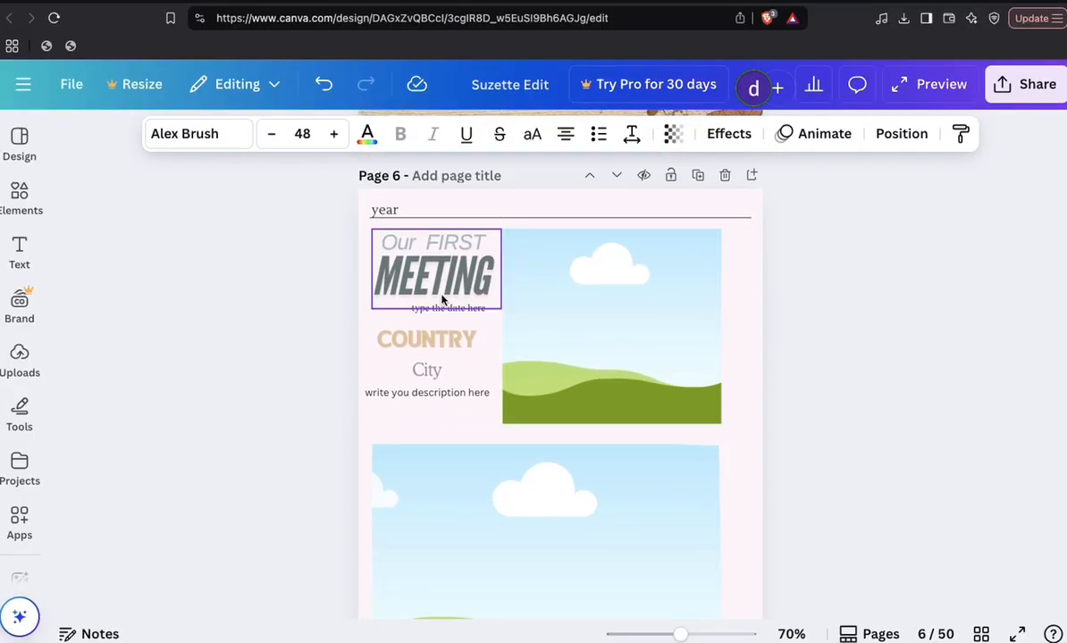
{"action": "left_click", "coordinate": [383, 210]}
{"action": "double_click", "coordinate": [382, 210]}
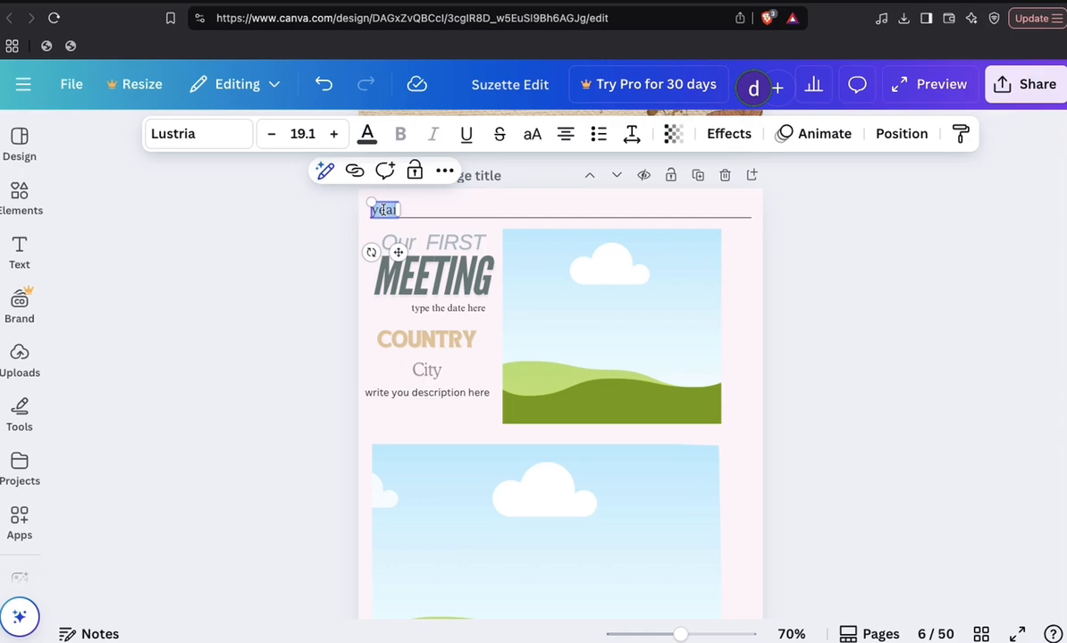
{"action": "key", "text": "Escape"}
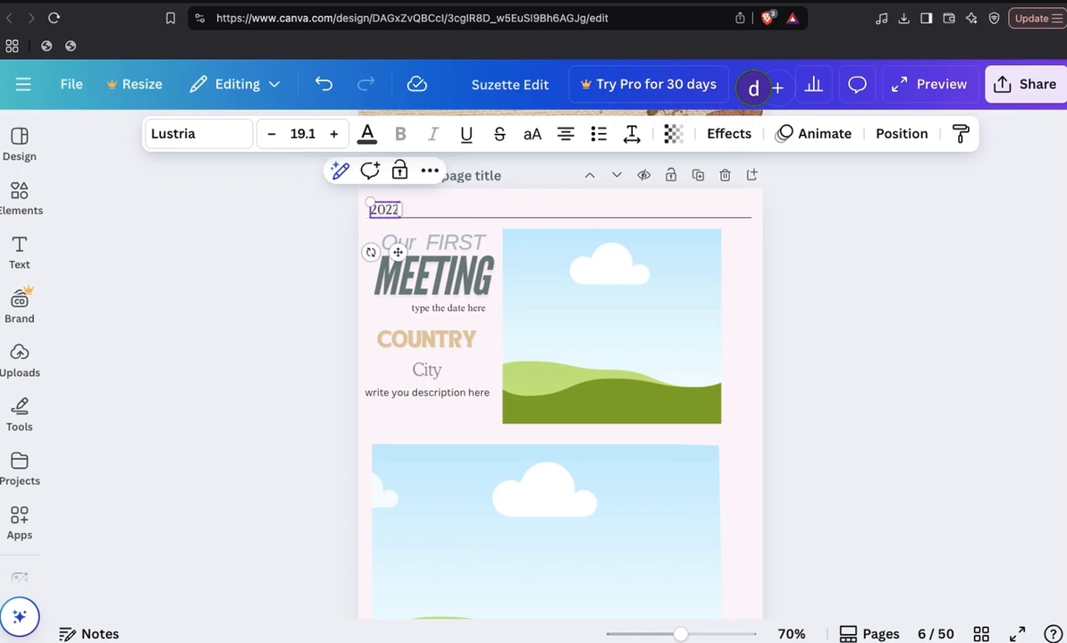
- Replace the date placeholder beneath page 6's "Our FIRST MEETING" title with August 8, 2022
{"action": "left_click", "coordinate": [427, 261]}
{"action": "left_click", "coordinate": [457, 306]}
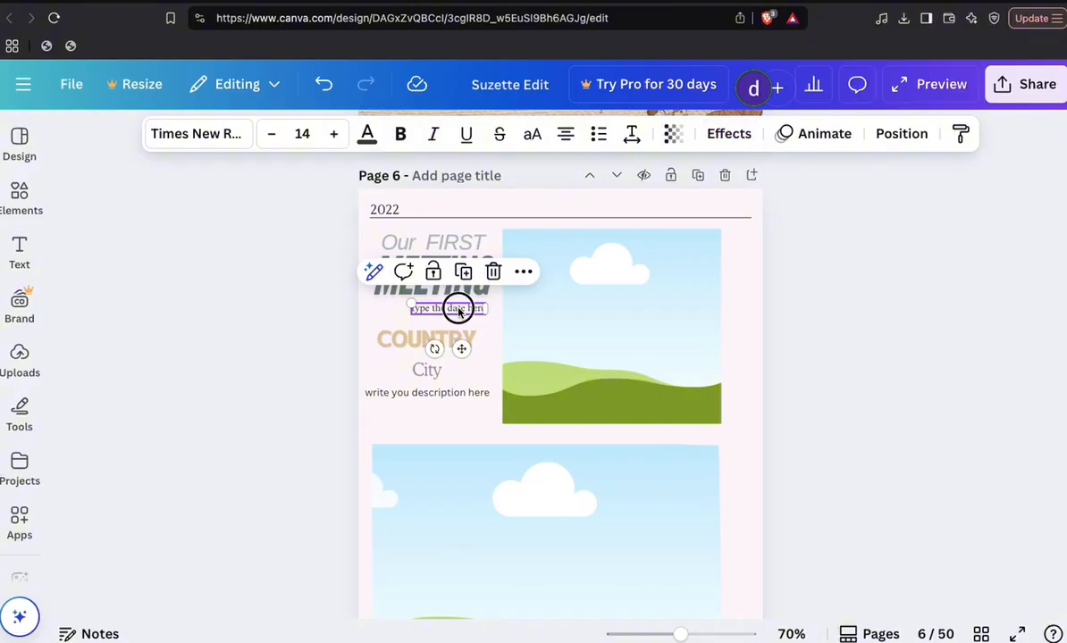
{"action": "double_click", "coordinate": [457, 307]}
{"action": "triple_click", "coordinate": [458, 307]}
{"action": "key", "text": "BackSpace"}
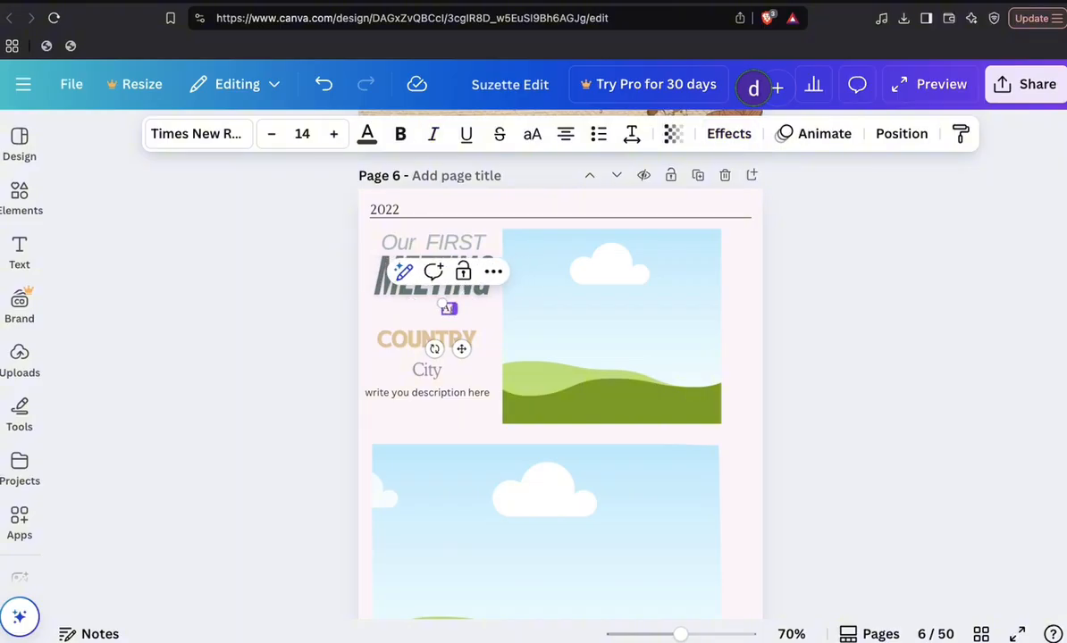
{"action": "type", "text": "August 8, 202"}
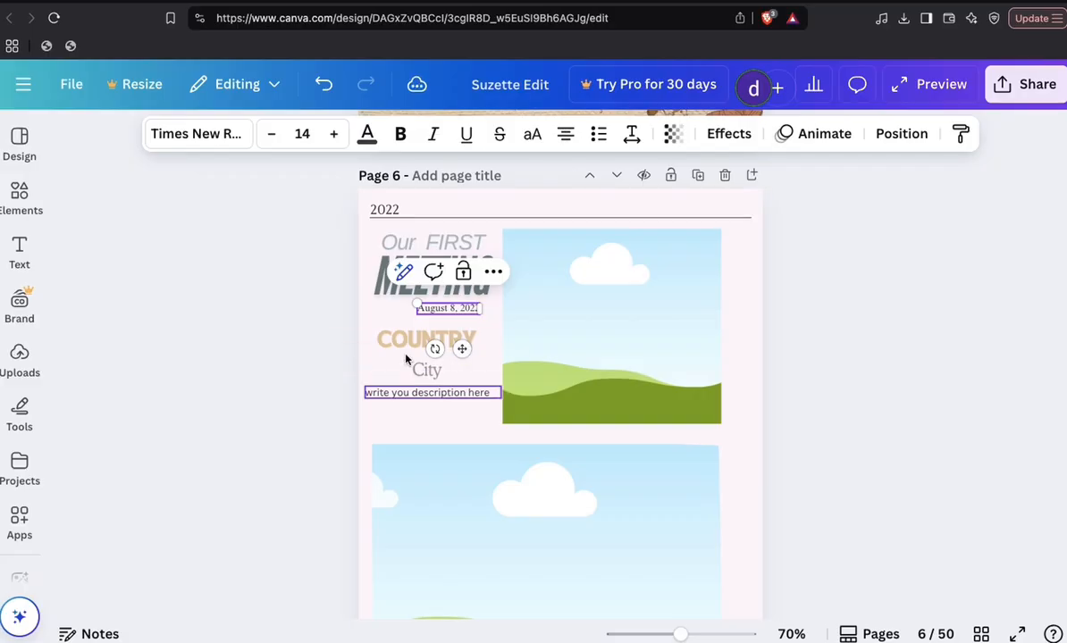
- Replace page 6's COUNTRY placeholder with CEBU
{"action": "left_click", "coordinate": [393, 343]}
{"action": "left_click", "coordinate": [393, 343]}
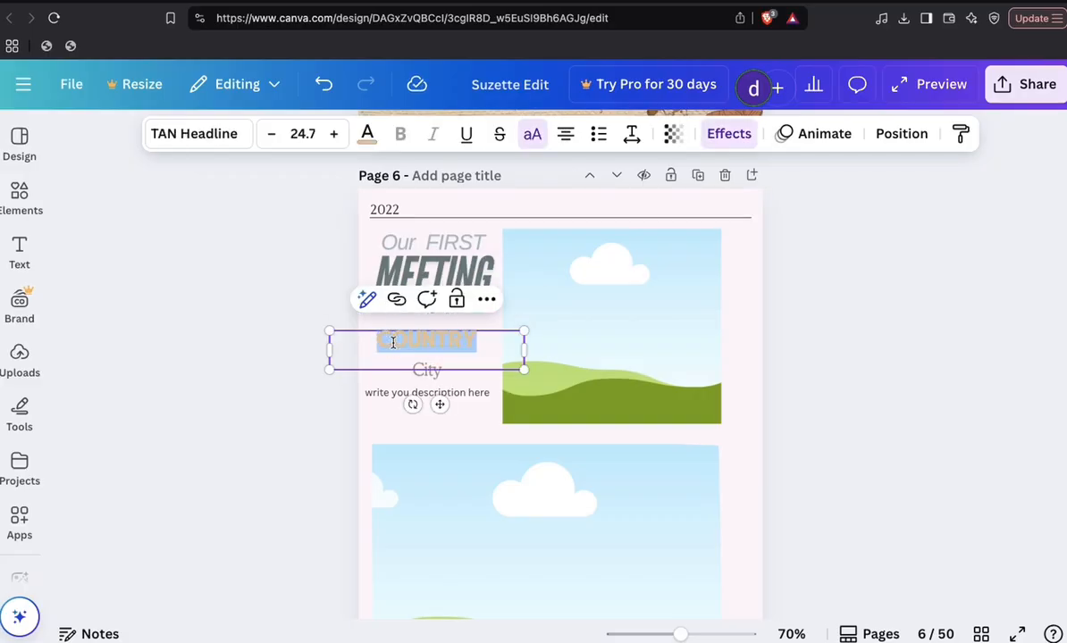
{"action": "type", "text": "PH"}
{"action": "key", "text": "BackSpace"}
{"action": "type", "text": "CEBU"}
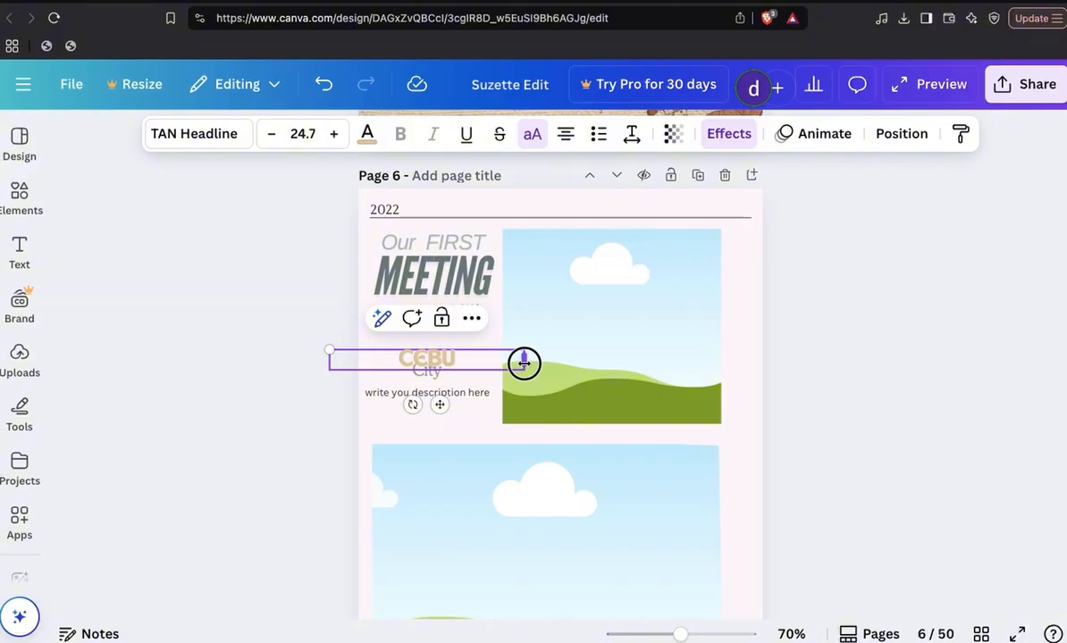
- Narrow the CEBU text box on page 6, enlarge it beneath the date, and set City under its right end
{"action": "left_click_drag", "start_coordinate": [523, 363], "coordinate": [429, 347]}
{"action": "left_click", "coordinate": [416, 412]}
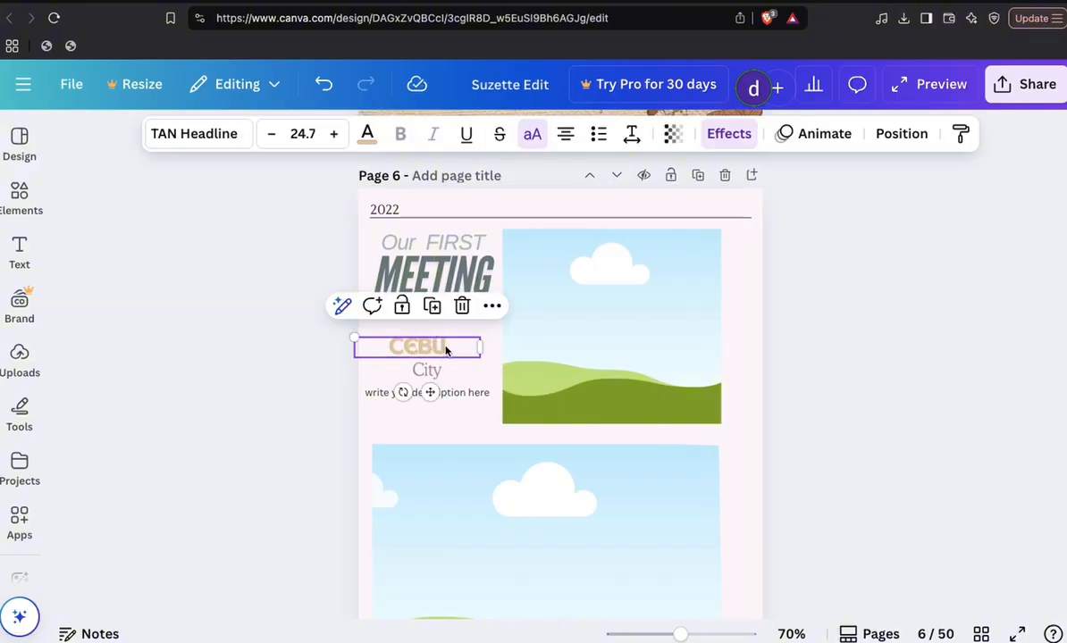
{"action": "left_click_drag", "start_coordinate": [354, 339], "coordinate": [295, 286]}
{"action": "left_click_drag", "start_coordinate": [405, 337], "coordinate": [458, 362]}
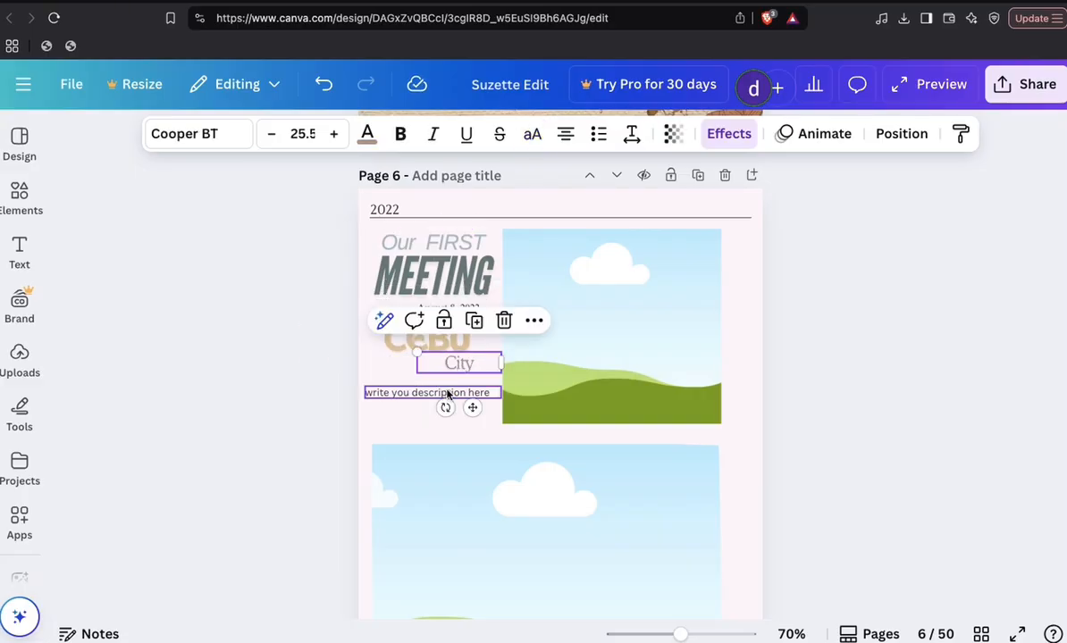
- Replace page 6's description placeholder with "We had fun when we went to Oslob in Cebu"
{"action": "left_click", "coordinate": [446, 393]}
{"action": "double_click", "coordinate": [445, 393]}
{"action": "triple_click", "coordinate": [446, 393]}
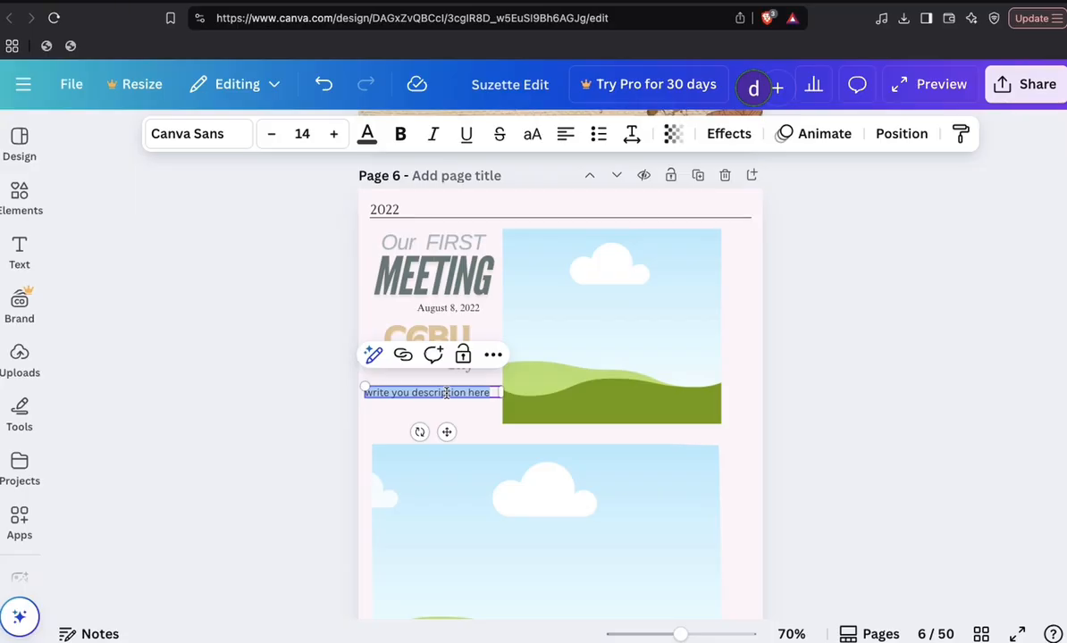
{"action": "type", "text": "We had fun when we went to"}
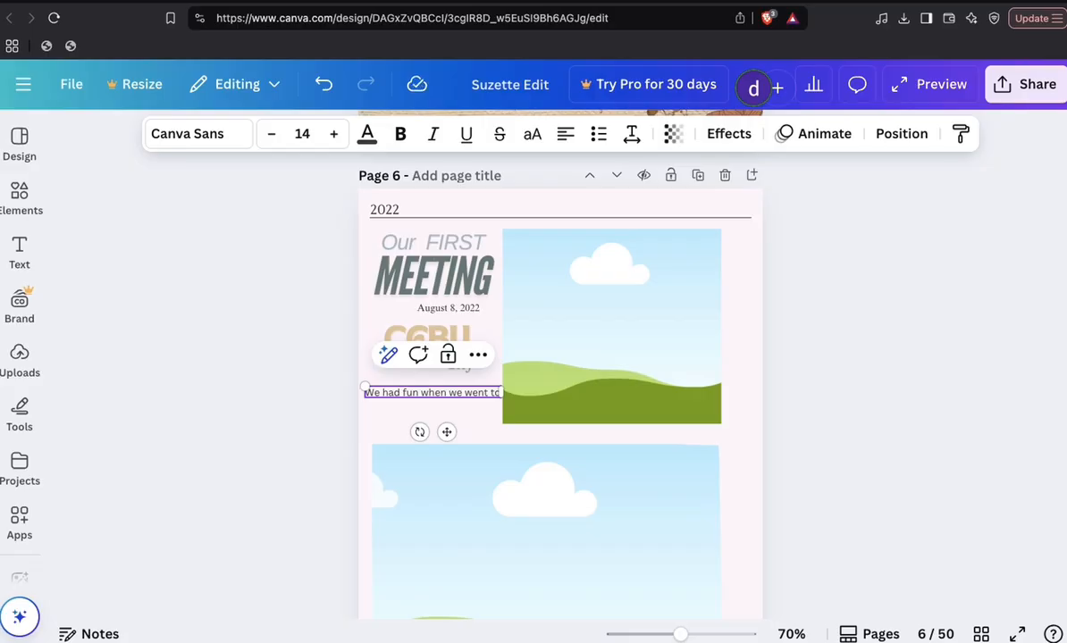
{"action": "key", "text": "Return"}
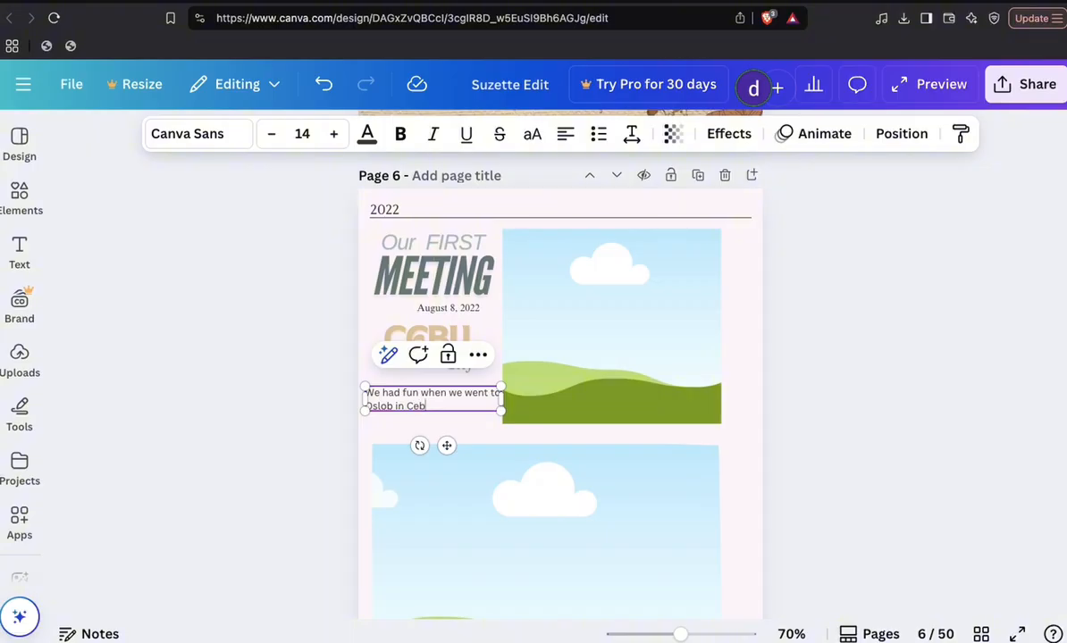
- Fill page 6's upper photo frame with the uploaded picture of the couple swimming with dolphins
{"action": "left_click", "coordinate": [591, 384]}
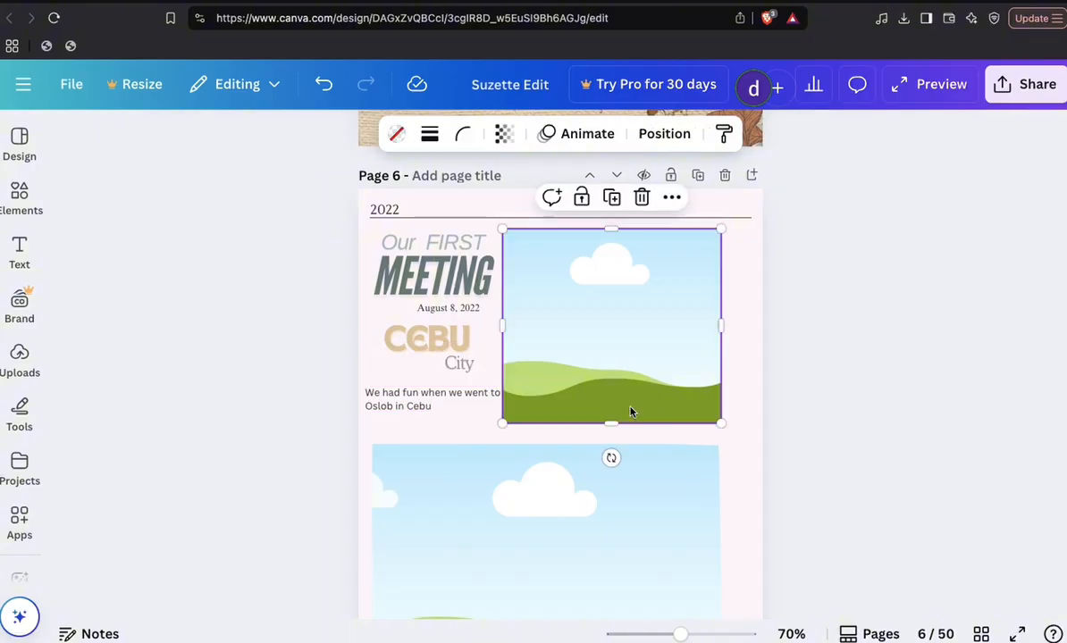
{"action": "left_click", "coordinate": [20, 355]}
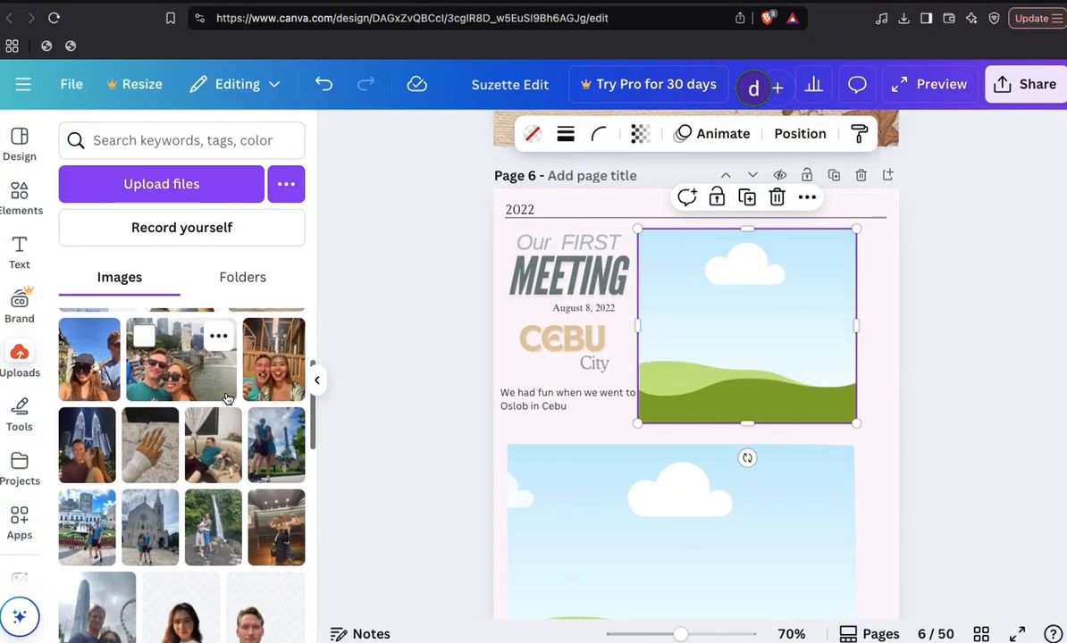
{"action": "scroll", "coordinate": [228, 399], "scroll_direction": "down", "scroll_amount": 2}
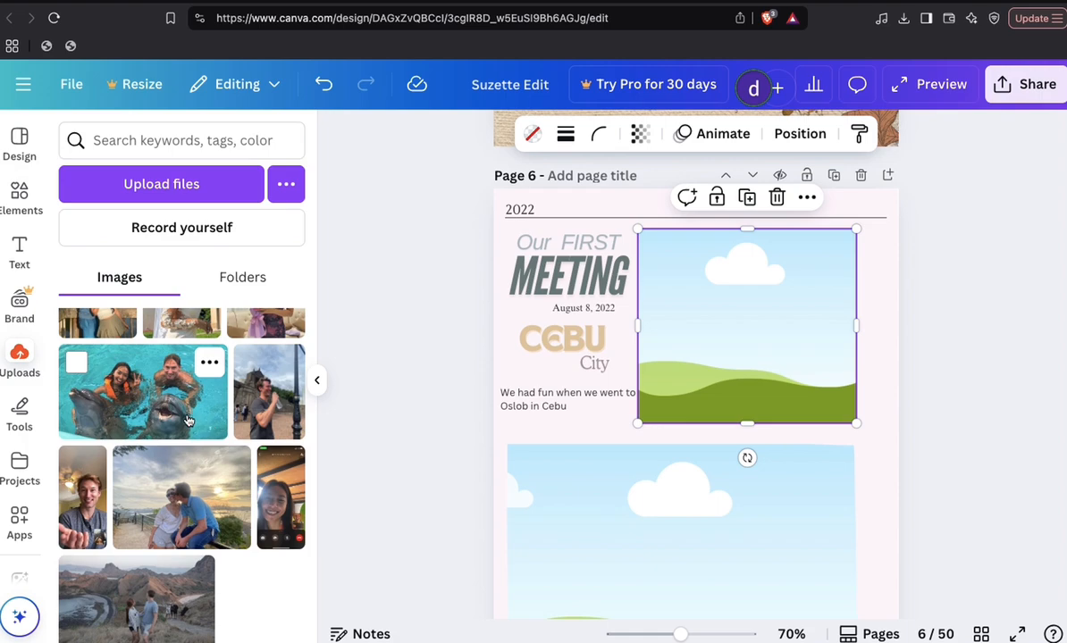
{"action": "left_click_drag", "start_coordinate": [188, 421], "coordinate": [715, 349]}
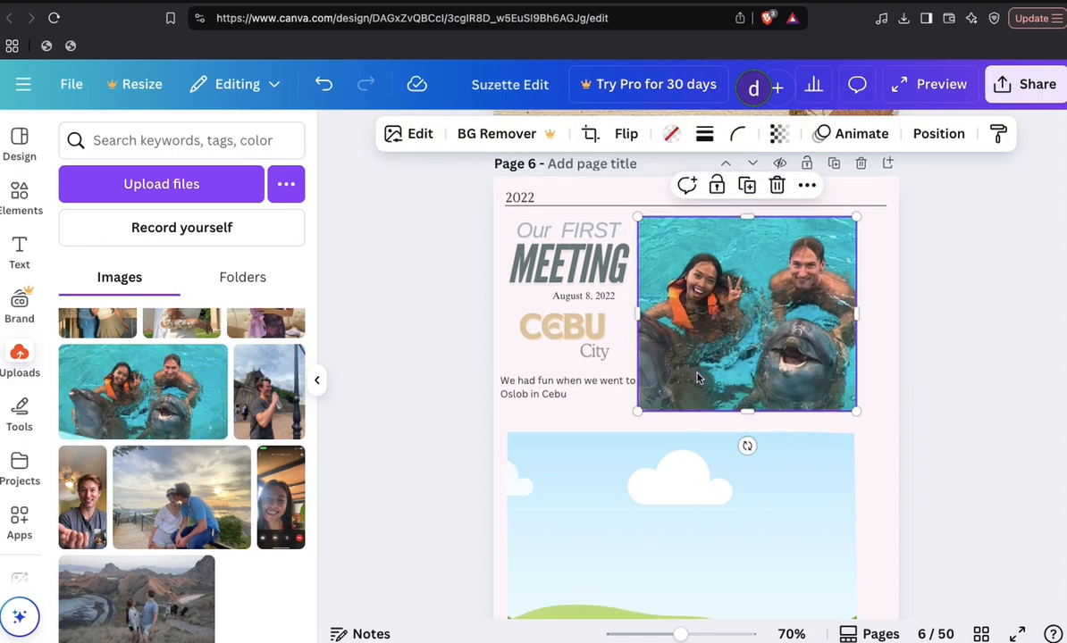
- Fill page 6's large lower photo frame with the uploaded elevator mirror selfie
{"action": "scroll", "coordinate": [699, 379], "scroll_direction": "down", "scroll_amount": 2}
{"action": "scroll", "coordinate": [182, 531], "scroll_direction": "down", "scroll_amount": 10}
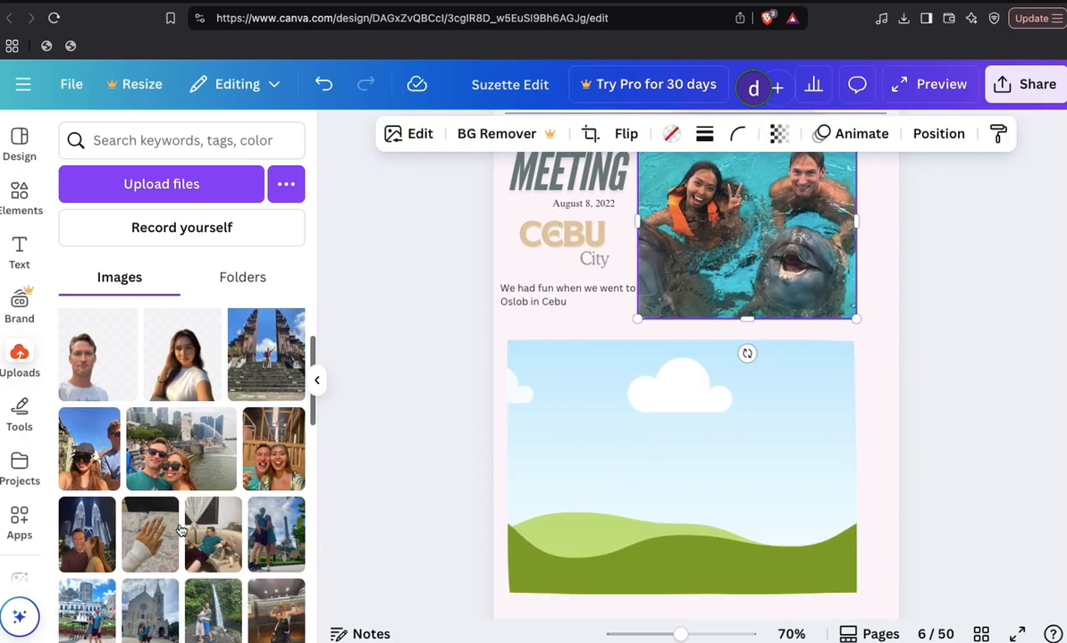
{"action": "scroll", "coordinate": [182, 530], "scroll_direction": "down", "scroll_amount": 3}
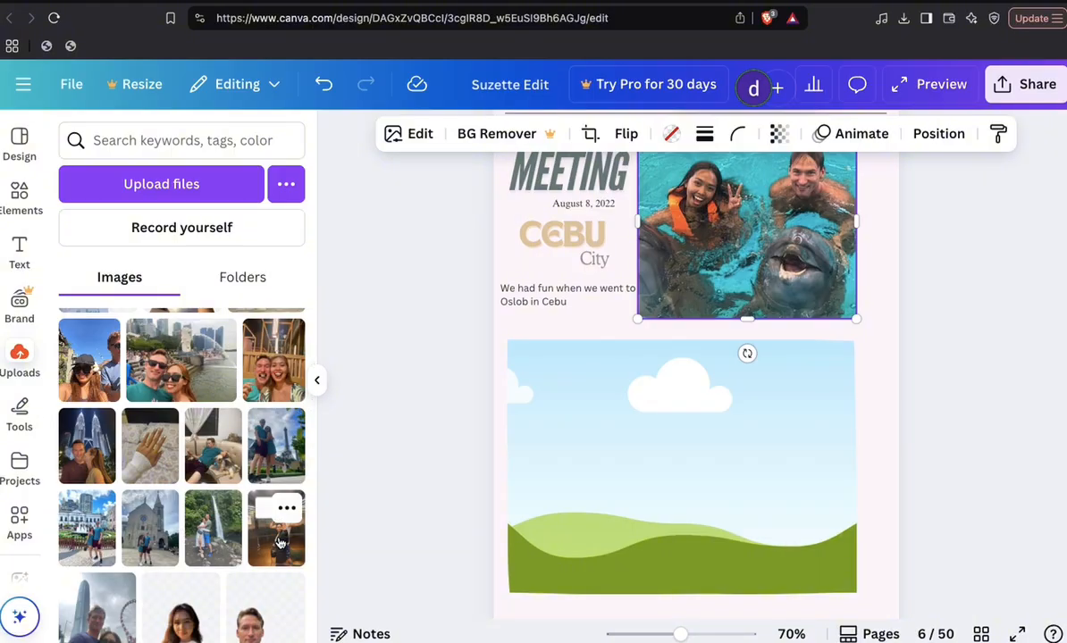
{"action": "left_click", "coordinate": [286, 508]}
{"action": "left_click", "coordinate": [369, 345]}
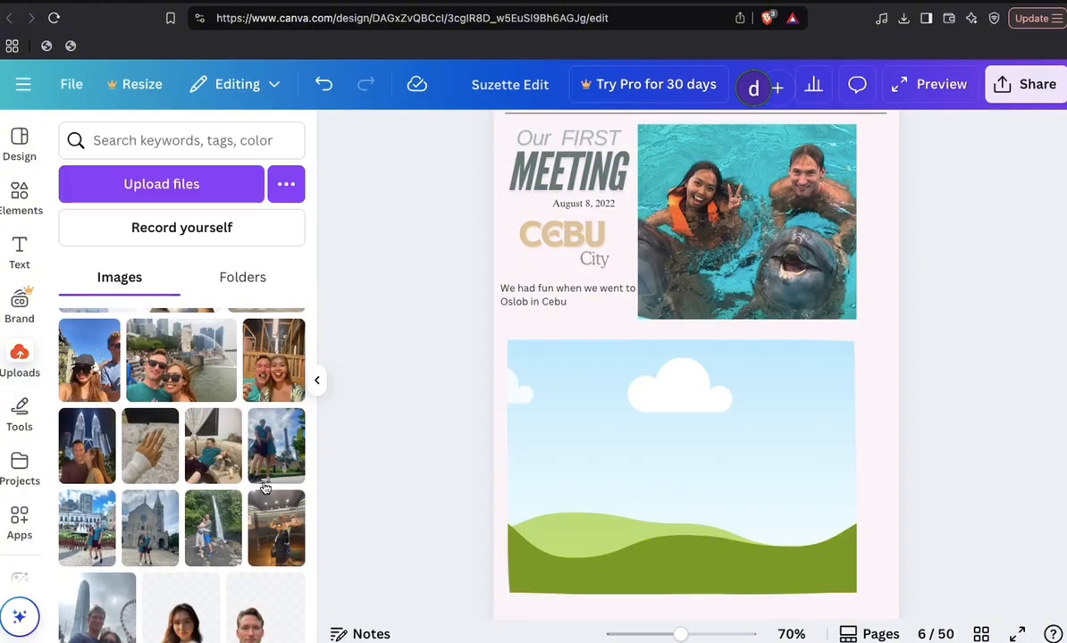
{"action": "left_click_drag", "start_coordinate": [264, 487], "coordinate": [644, 474]}
{"action": "scroll", "coordinate": [661, 478], "scroll_direction": "up", "scroll_amount": 3}
{"action": "scroll", "coordinate": [661, 477], "scroll_direction": "down", "scroll_amount": 3}
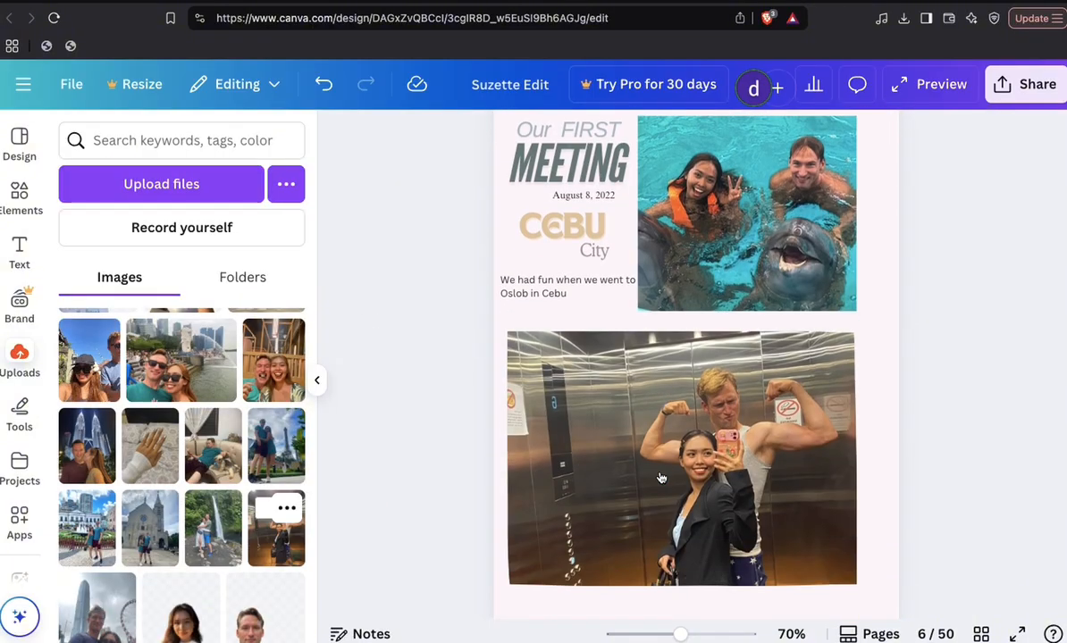
- Review the completed page 6 and examine the frames and text placeholders on page 7
{"action": "scroll", "coordinate": [661, 478], "scroll_direction": "down", "scroll_amount": 5}
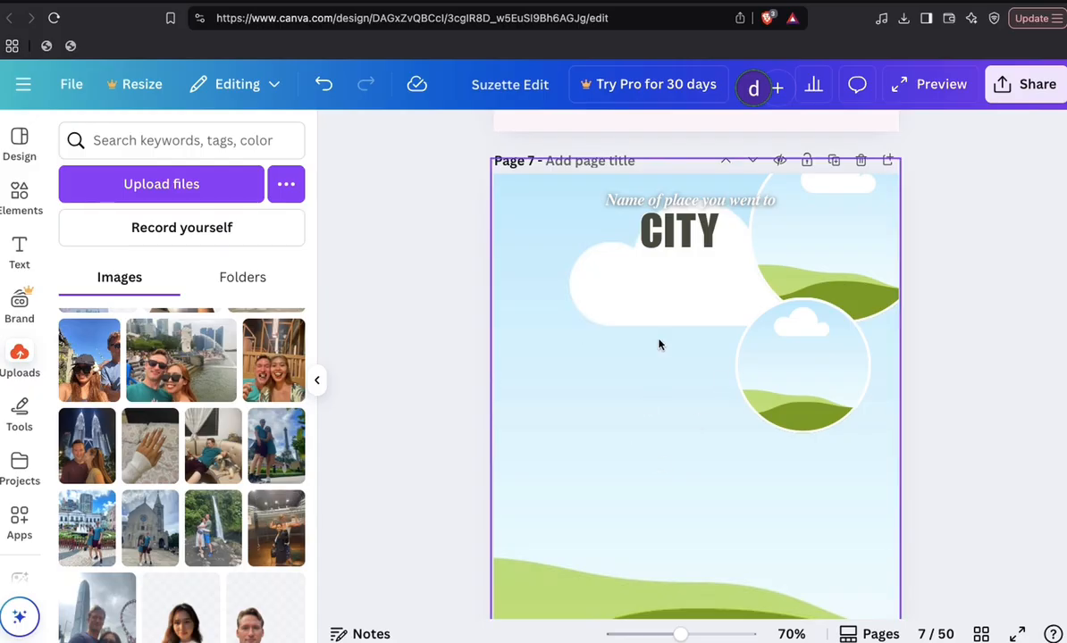
{"action": "scroll", "coordinate": [553, 466], "scroll_direction": "down", "scroll_amount": 2}
{"action": "scroll", "coordinate": [552, 467], "scroll_direction": "up", "scroll_amount": 1}
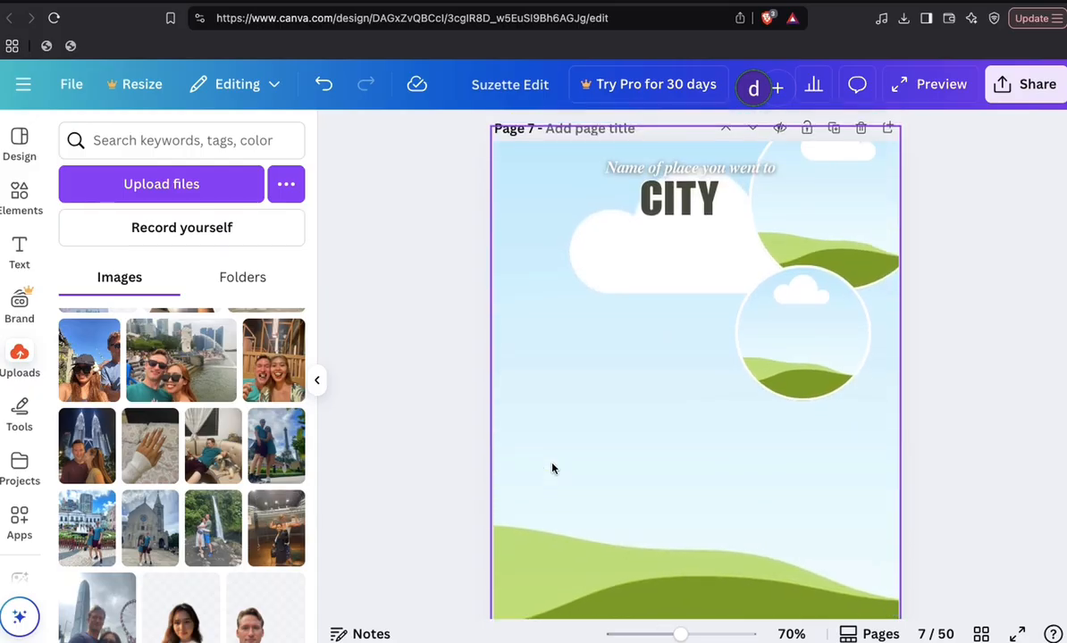
{"action": "scroll", "coordinate": [553, 468], "scroll_direction": "up", "scroll_amount": 1}
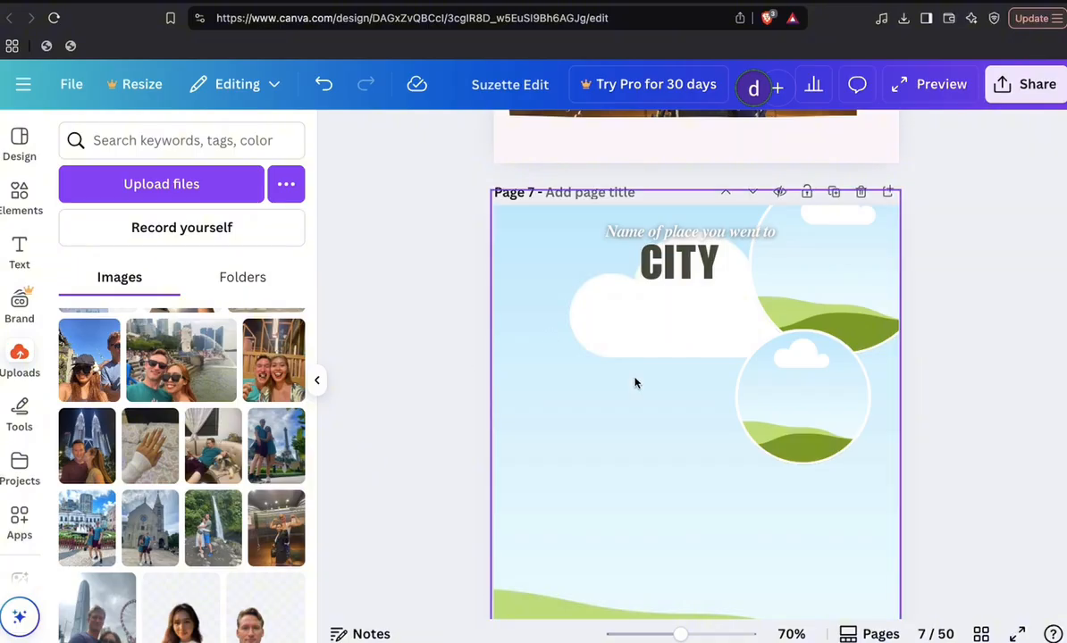
{"action": "scroll", "coordinate": [634, 381], "scroll_direction": "up", "scroll_amount": 6}
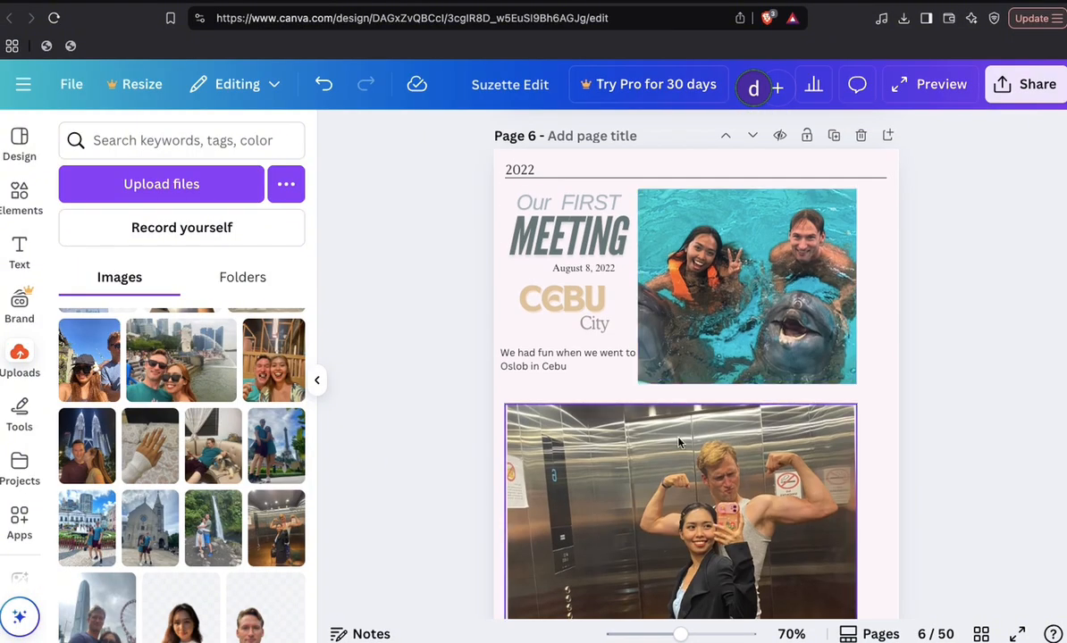
{"action": "scroll", "coordinate": [679, 441], "scroll_direction": "down", "scroll_amount": 7}
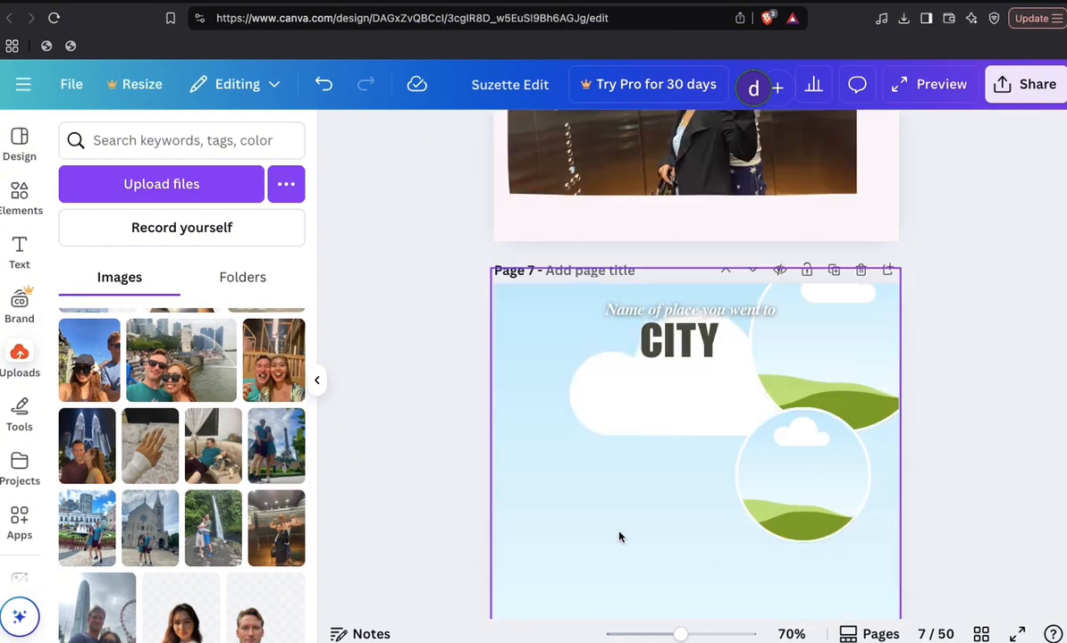
{"action": "scroll", "coordinate": [620, 536], "scroll_direction": "down", "scroll_amount": 2}
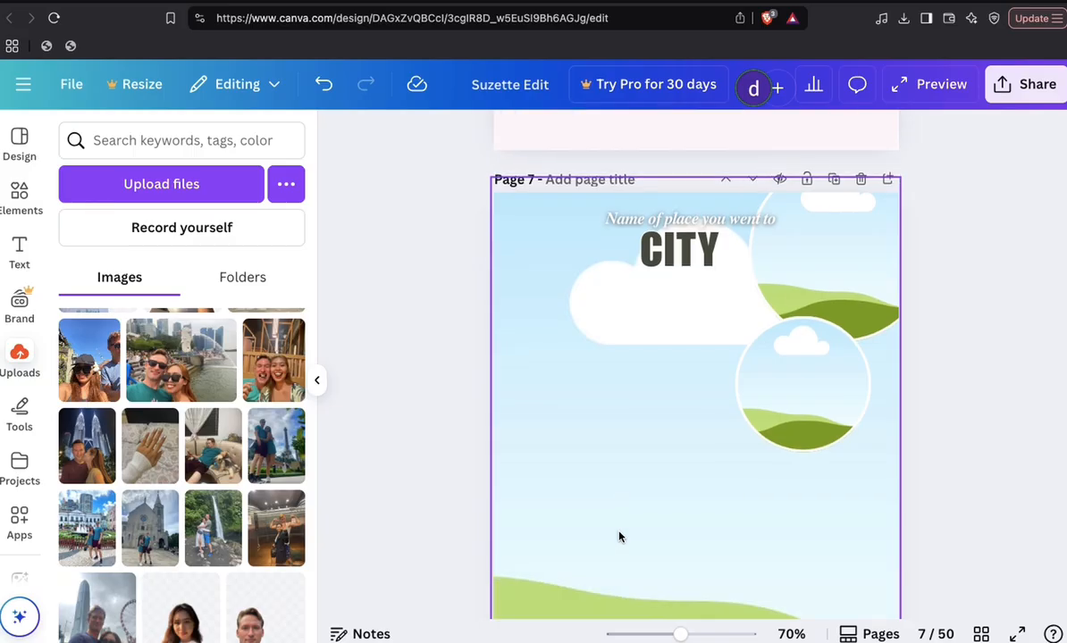
- Fill page 7's full-page background frame with the uploaded waterfall photo and undo its accidental shift
{"action": "scroll", "coordinate": [259, 527], "scroll_direction": "down", "scroll_amount": 2}
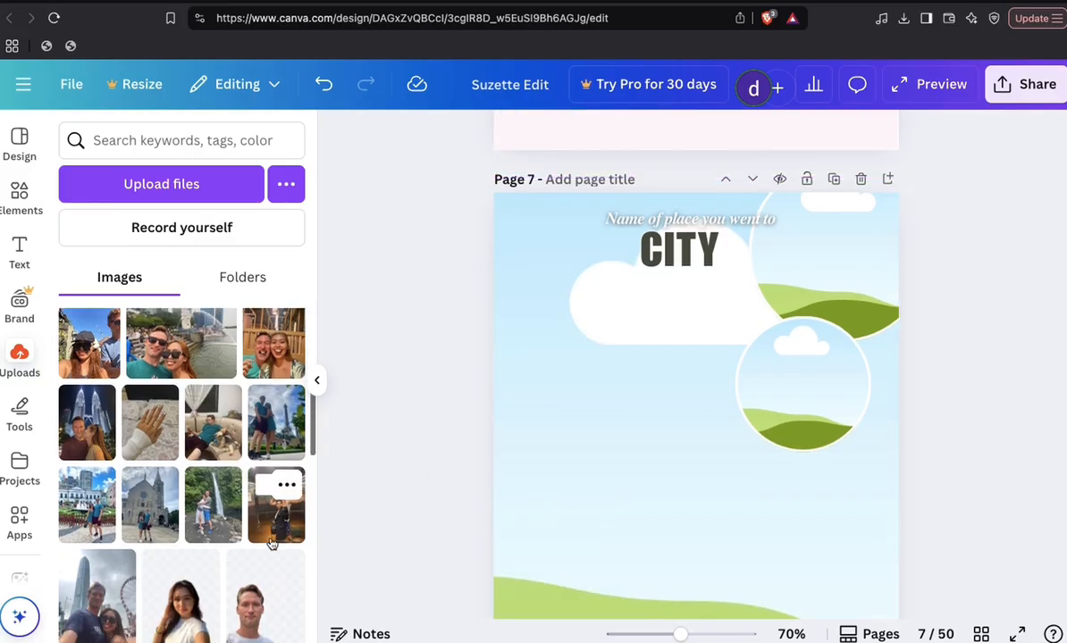
{"action": "left_click", "coordinate": [223, 514]}
{"action": "left_click_drag", "start_coordinate": [616, 380], "coordinate": [567, 328]}
{"action": "scroll", "coordinate": [589, 355], "scroll_direction": "down", "scroll_amount": 3}
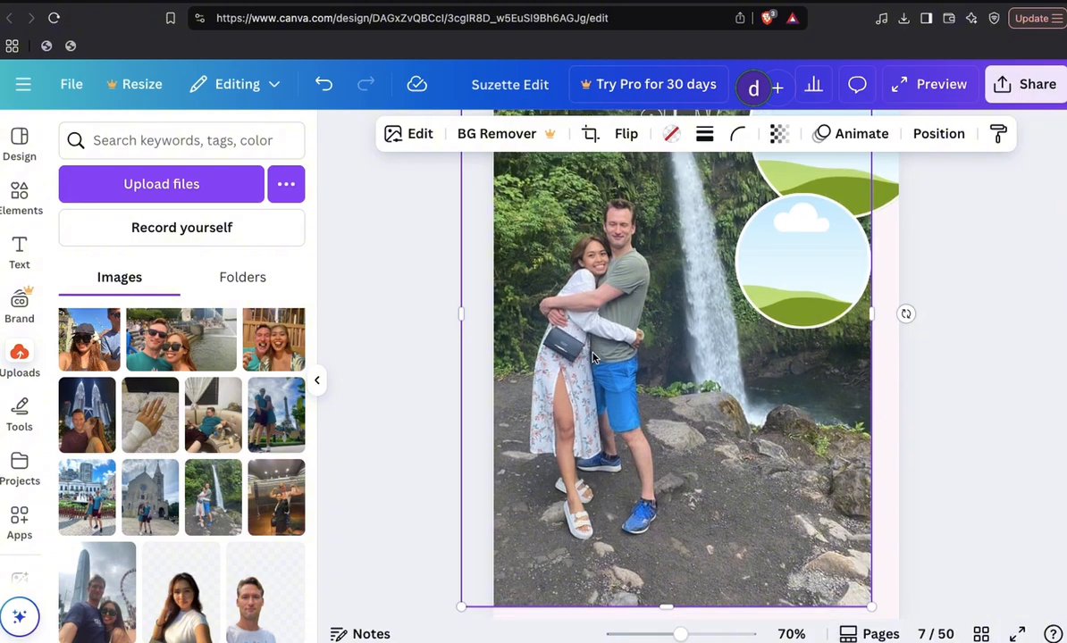
{"action": "key", "text": "super+z"}
- Fill page 7's smaller circular frame with the elevator selfie and the larger one with the stone church photo
{"action": "scroll", "coordinate": [592, 357], "scroll_direction": "up", "scroll_amount": 2}
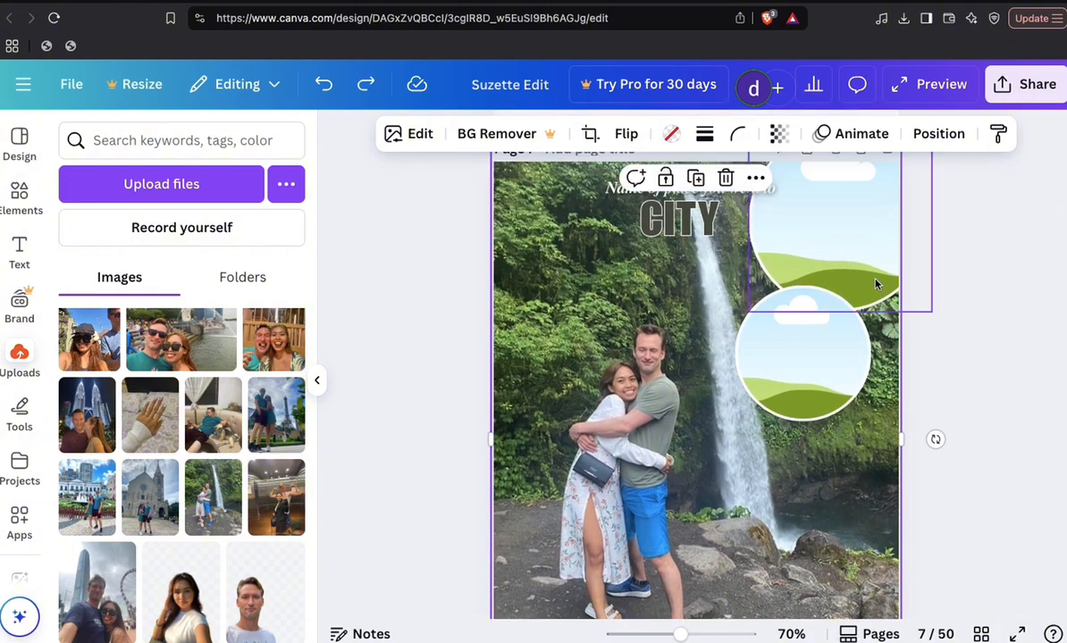
{"action": "left_click_drag", "start_coordinate": [267, 491], "coordinate": [790, 359]}
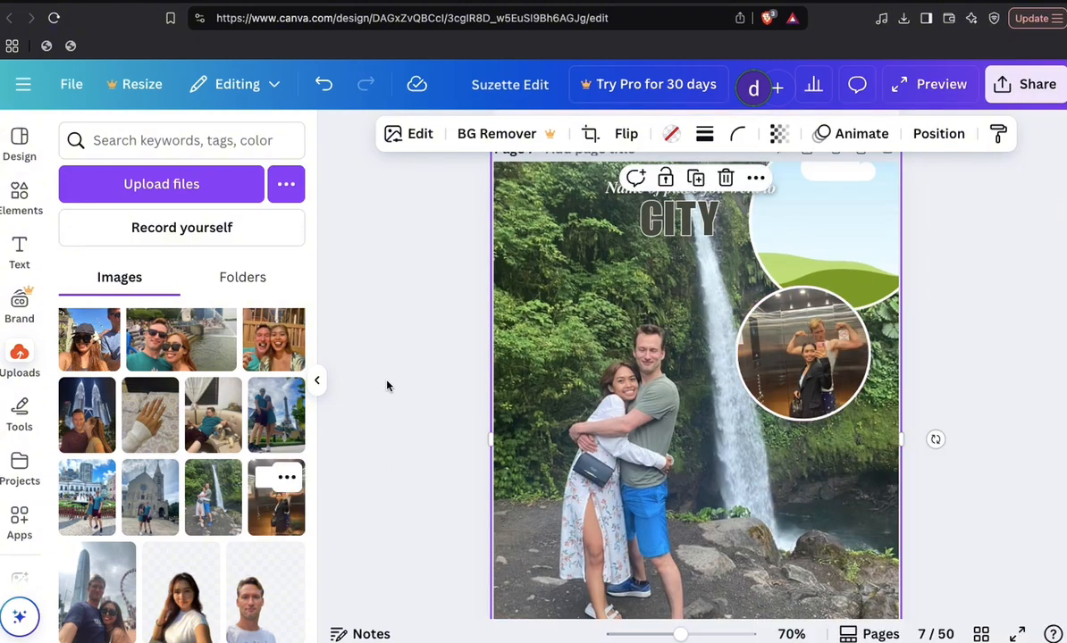
{"action": "left_click_drag", "start_coordinate": [174, 500], "coordinate": [786, 231]}
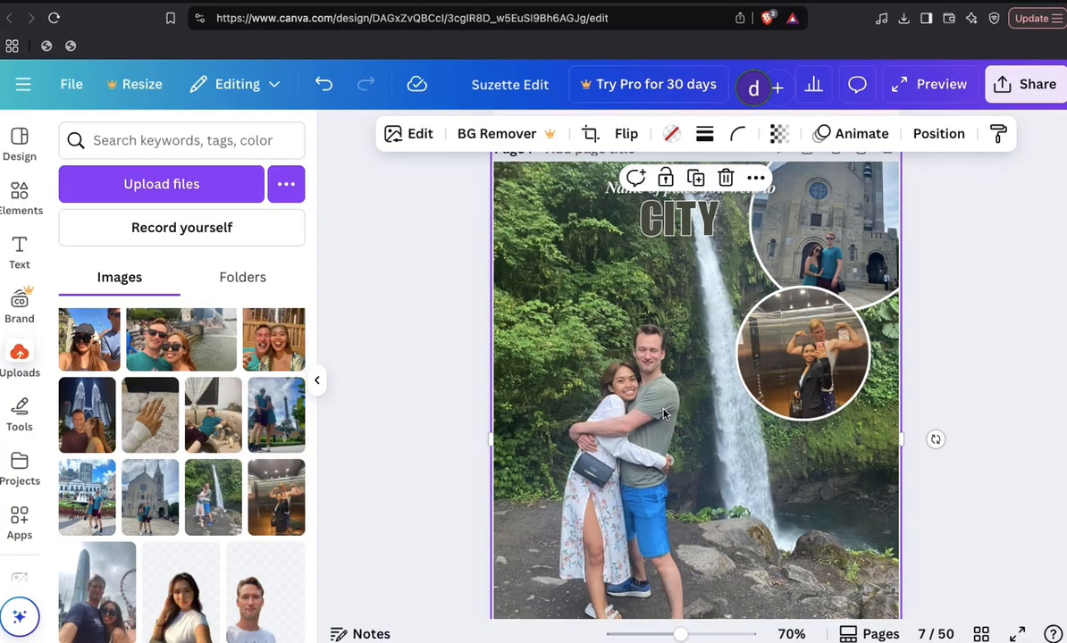
- Open page 7's "Name of place you went to" placeholder text for editing
{"action": "scroll", "coordinate": [664, 413], "scroll_direction": "up", "scroll_amount": 2}
{"action": "left_click", "coordinate": [616, 291]}
{"action": "left_click", "coordinate": [618, 291]}
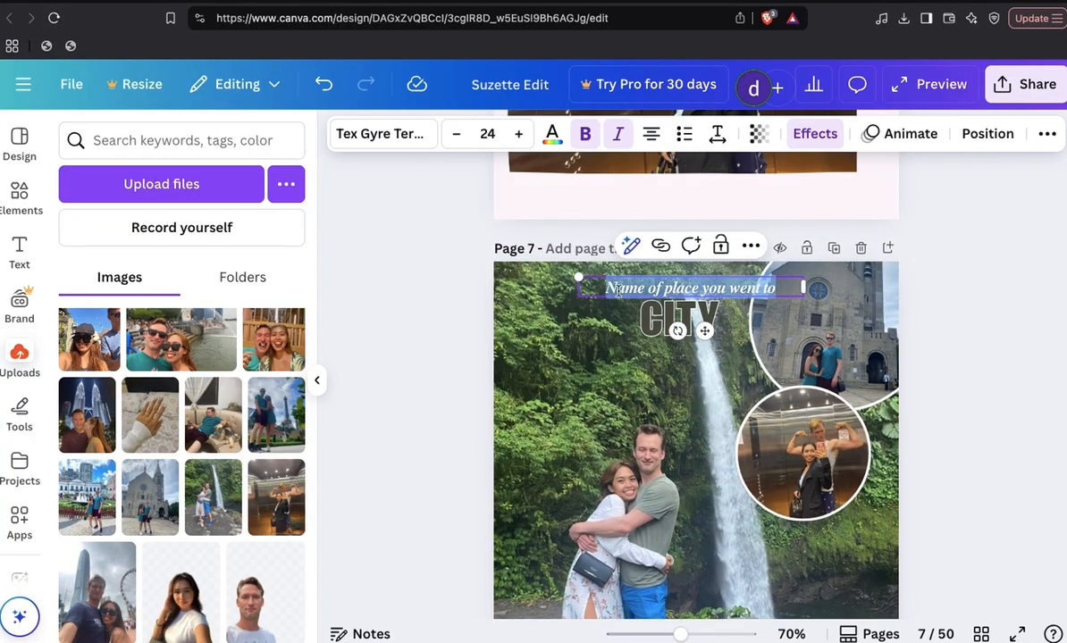
- Replace the place-name placeholder on page 7 with "Cebu" at font size 48 and position CITY just below it
{"action": "type", "text": "Cebu"}
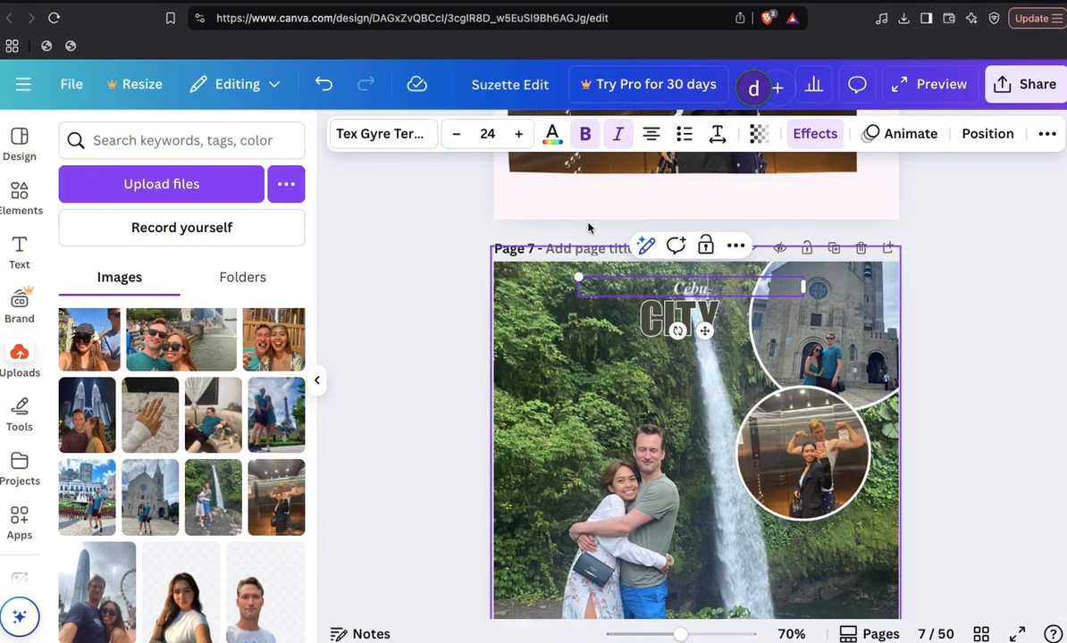
{"action": "left_click", "coordinate": [487, 133]}
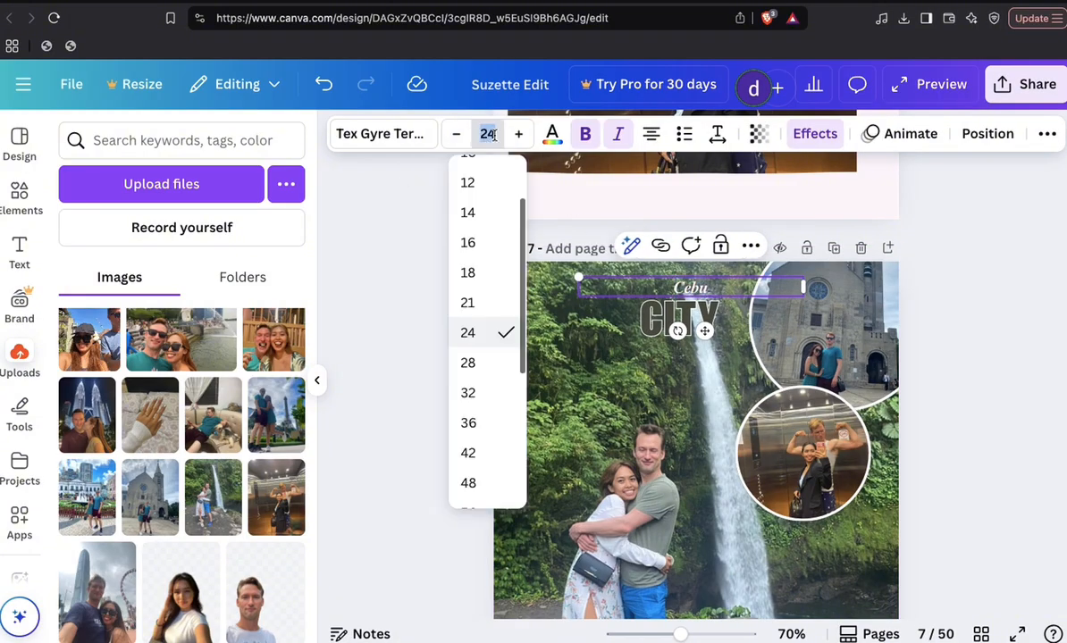
{"action": "left_click", "coordinate": [468, 483]}
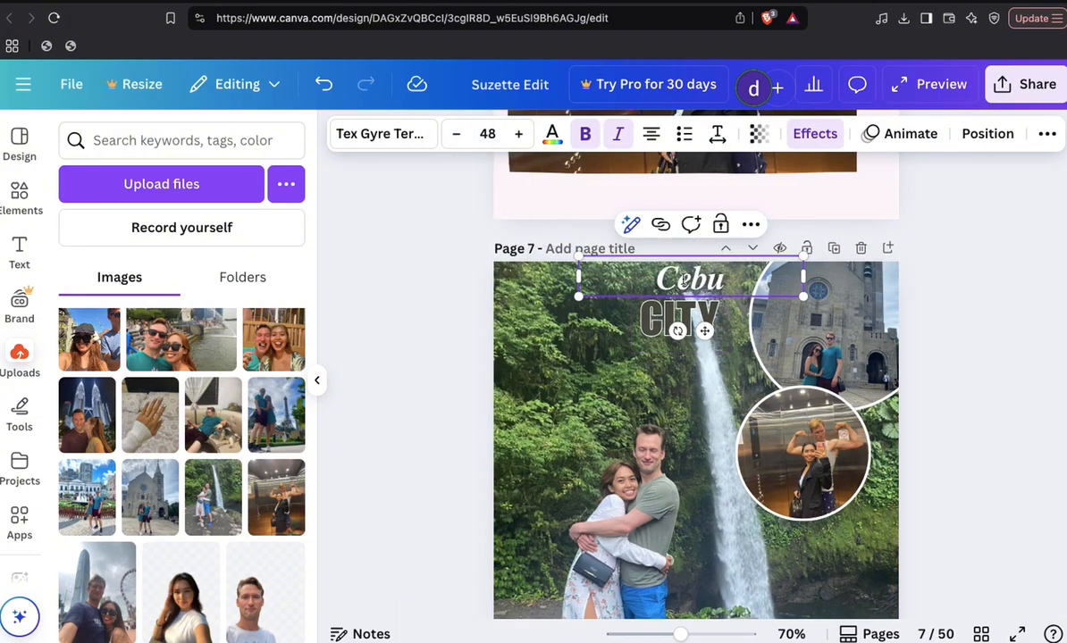
{"action": "left_click", "coordinate": [734, 347]}
{"action": "left_click_drag", "start_coordinate": [702, 287], "coordinate": [708, 322]}
- Replace the NAME heading on page 9 with "DAVAO"
{"action": "scroll", "coordinate": [721, 483], "scroll_direction": "down", "scroll_amount": 5}
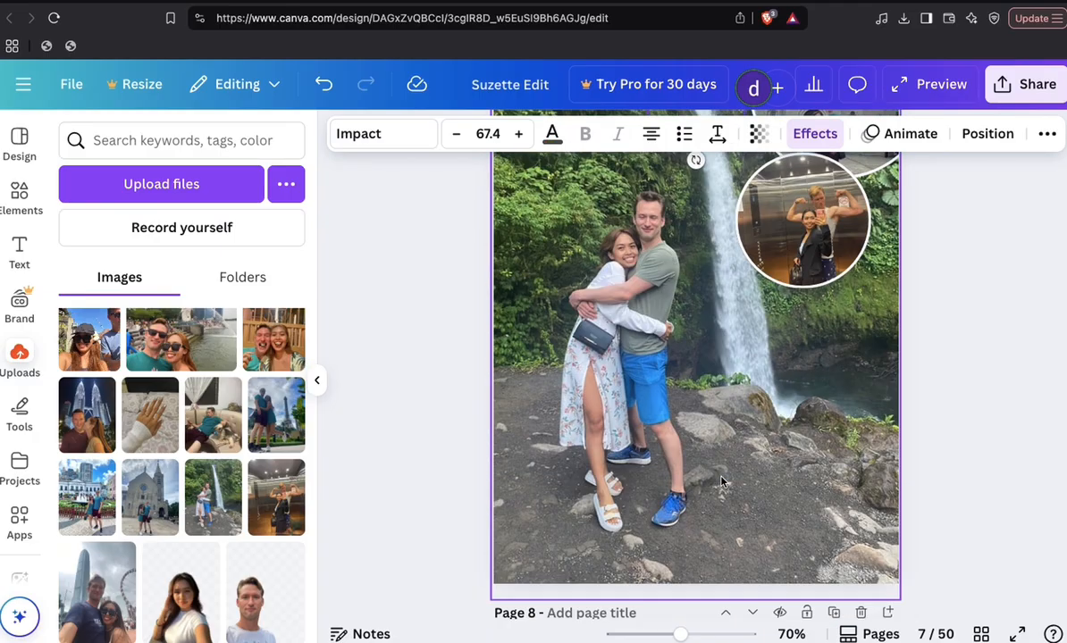
{"action": "scroll", "coordinate": [722, 483], "scroll_direction": "down", "scroll_amount": 5}
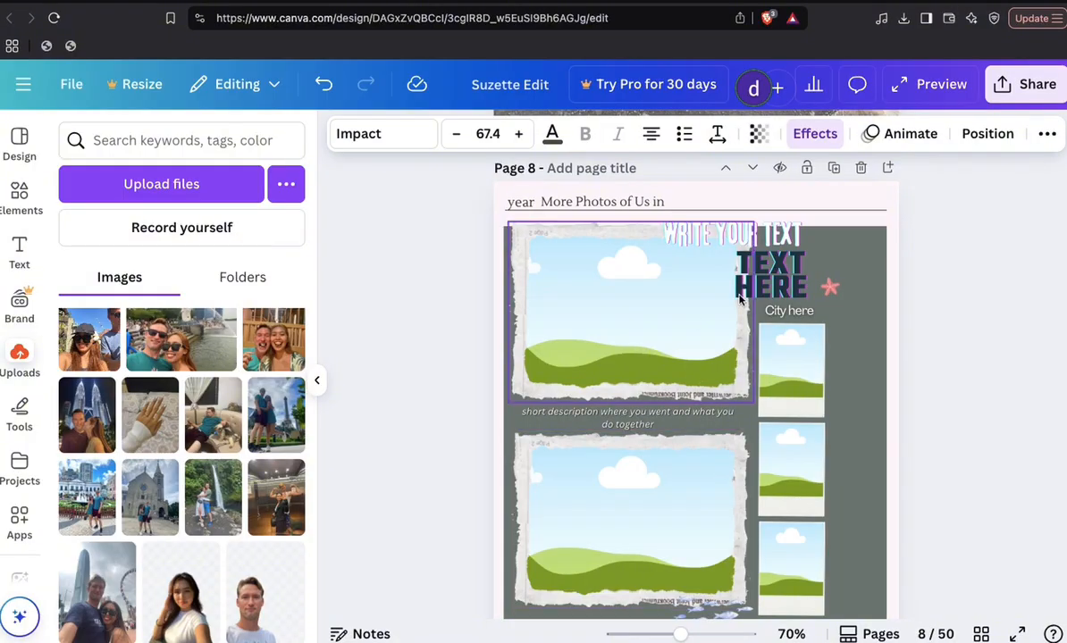
{"action": "scroll", "coordinate": [676, 397], "scroll_direction": "down", "scroll_amount": 5}
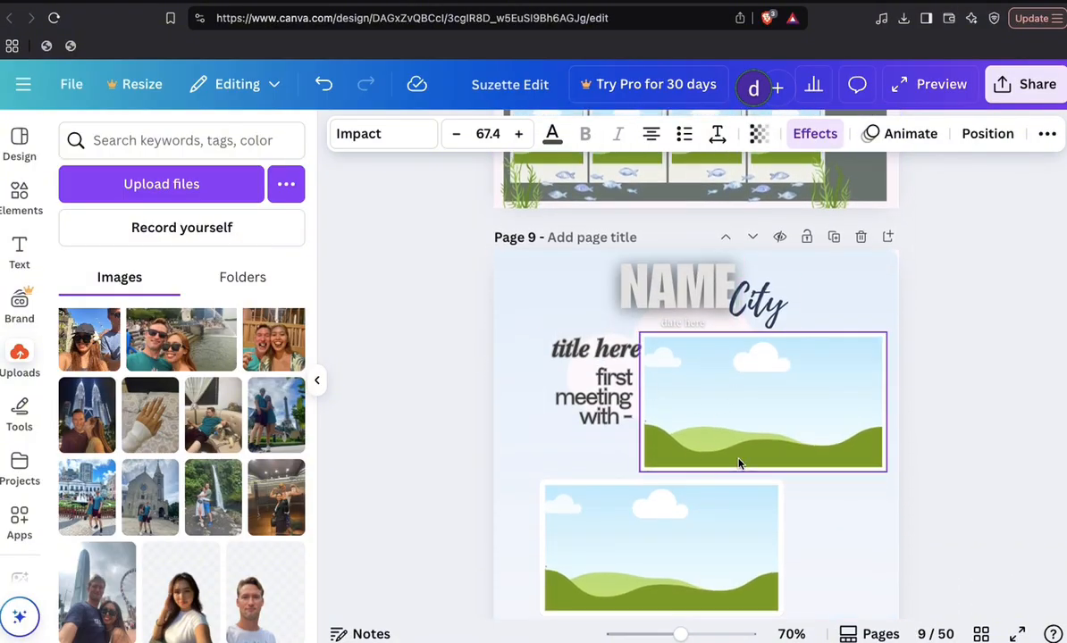
{"action": "scroll", "coordinate": [739, 463], "scroll_direction": "down", "scroll_amount": 1}
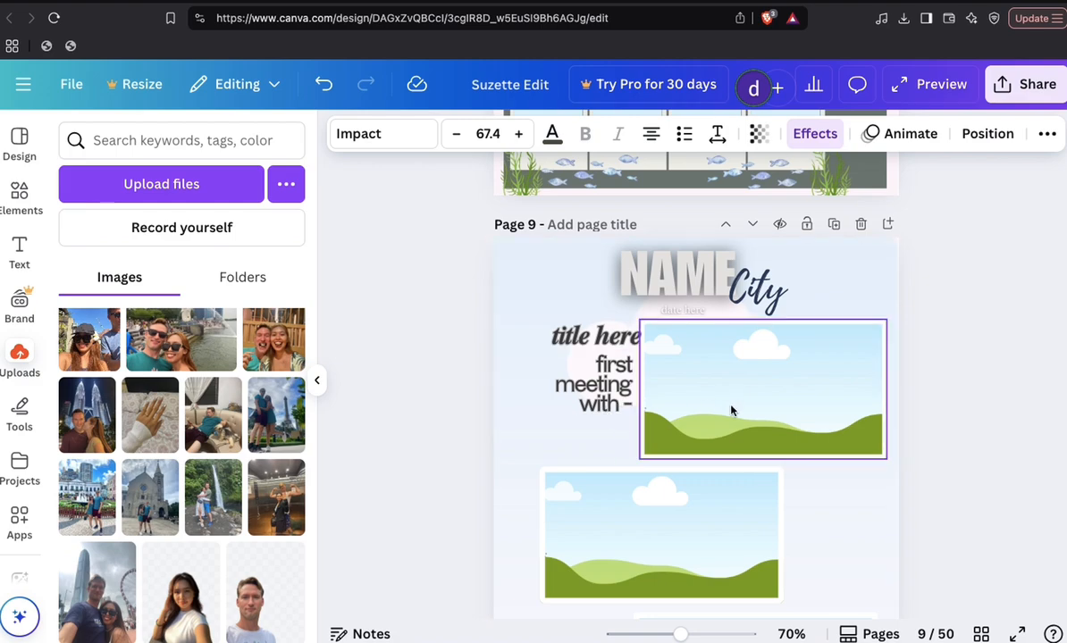
{"action": "scroll", "coordinate": [731, 411], "scroll_direction": "down", "scroll_amount": 2}
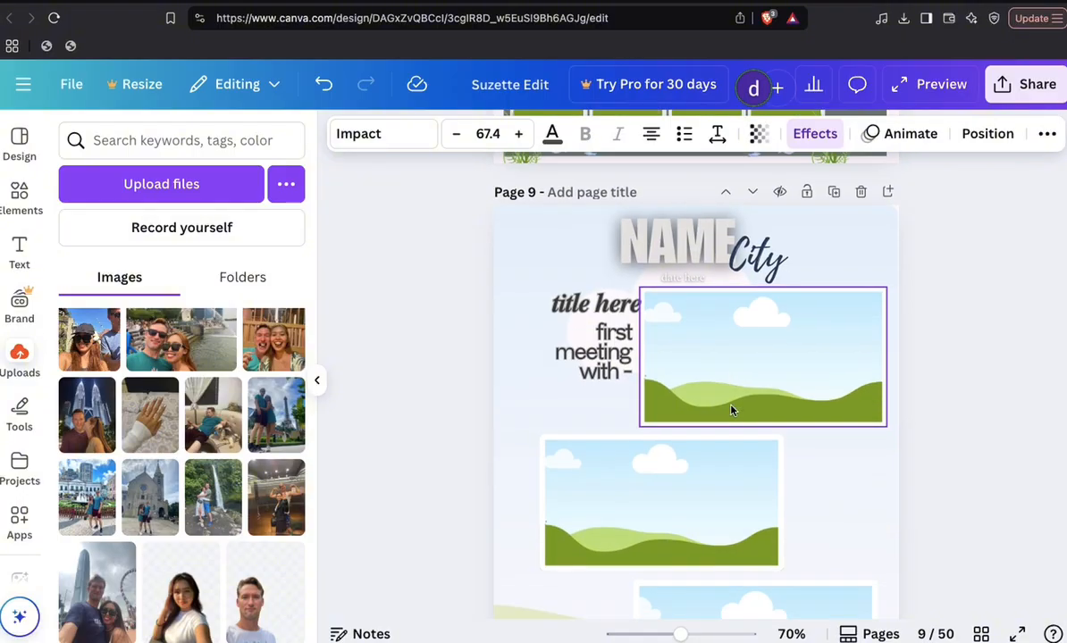
{"action": "left_click", "coordinate": [704, 249]}
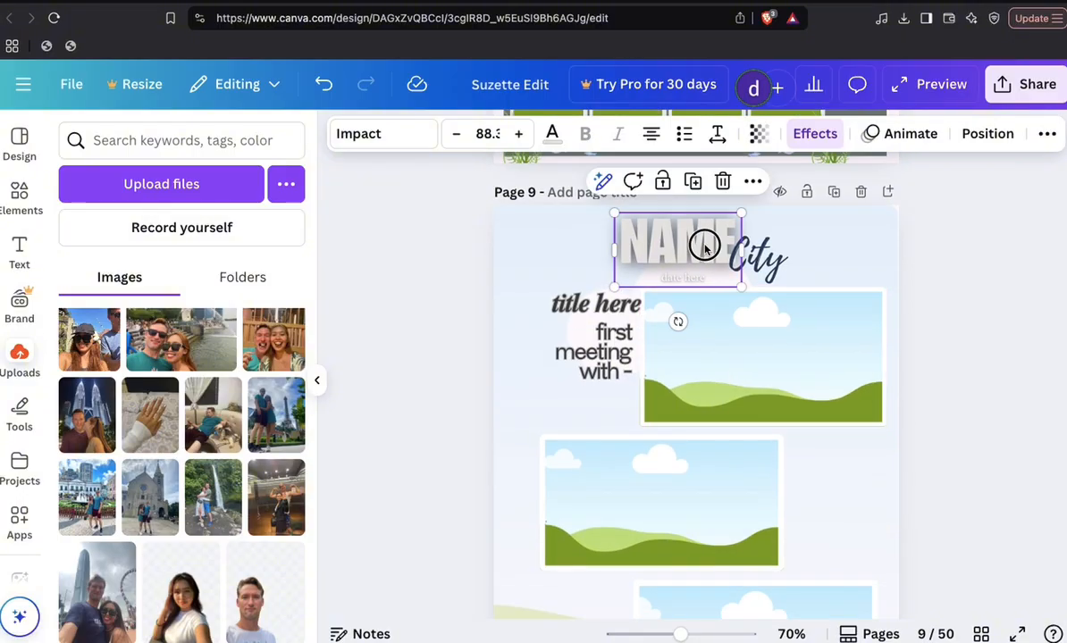
{"action": "left_click", "coordinate": [705, 246]}
{"action": "type", "text": "DAVAO"}
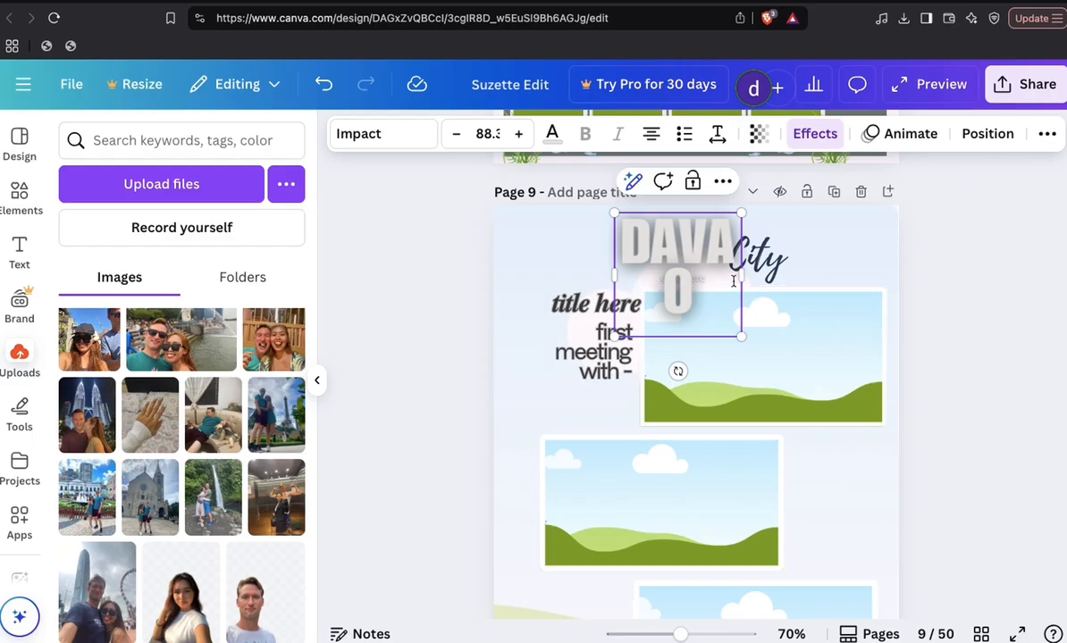
- Set the DAVAO heading's font size to 72 so the word fits on one line
{"action": "left_click", "coordinate": [747, 243]}
{"action": "left_click", "coordinate": [638, 233]}
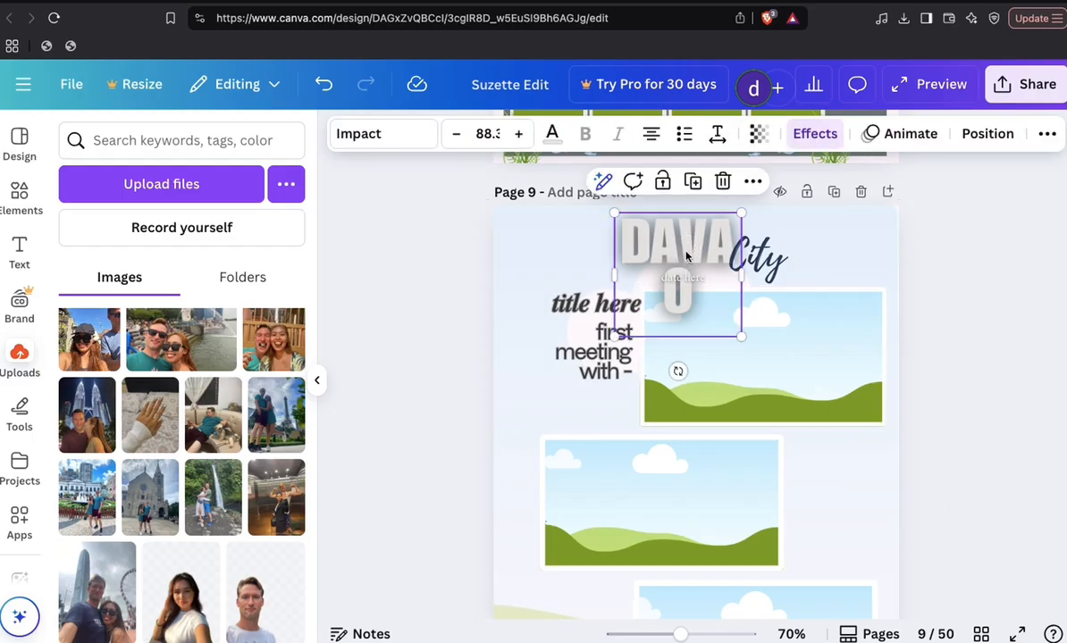
{"action": "left_click", "coordinate": [488, 133]}
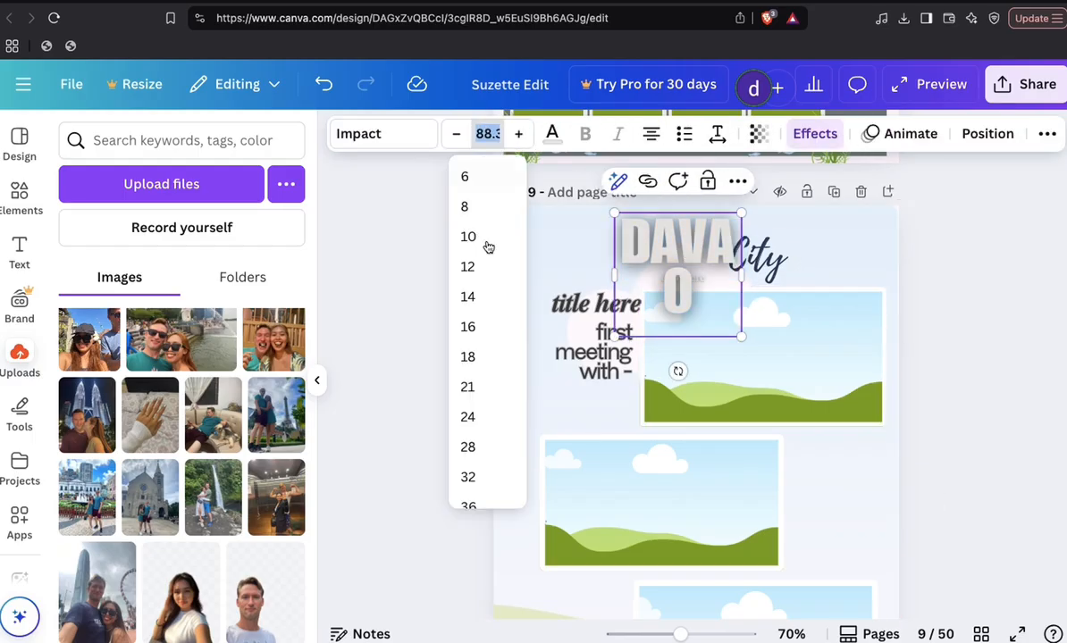
{"action": "scroll", "coordinate": [483, 464], "scroll_direction": "down", "scroll_amount": 5}
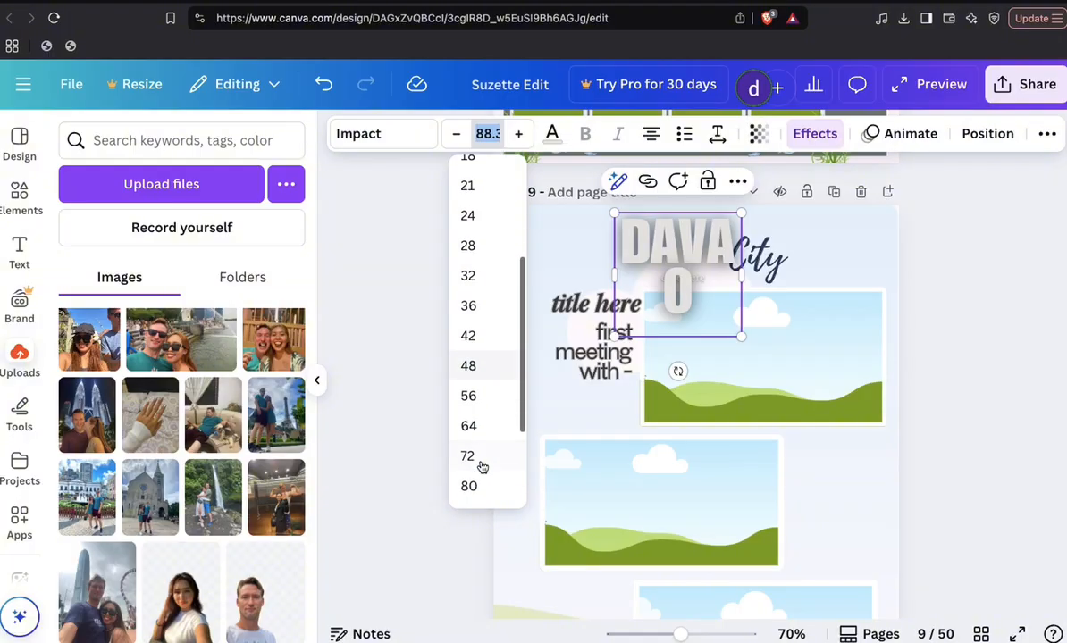
{"action": "left_click", "coordinate": [482, 456]}
{"action": "left_click", "coordinate": [841, 248]}
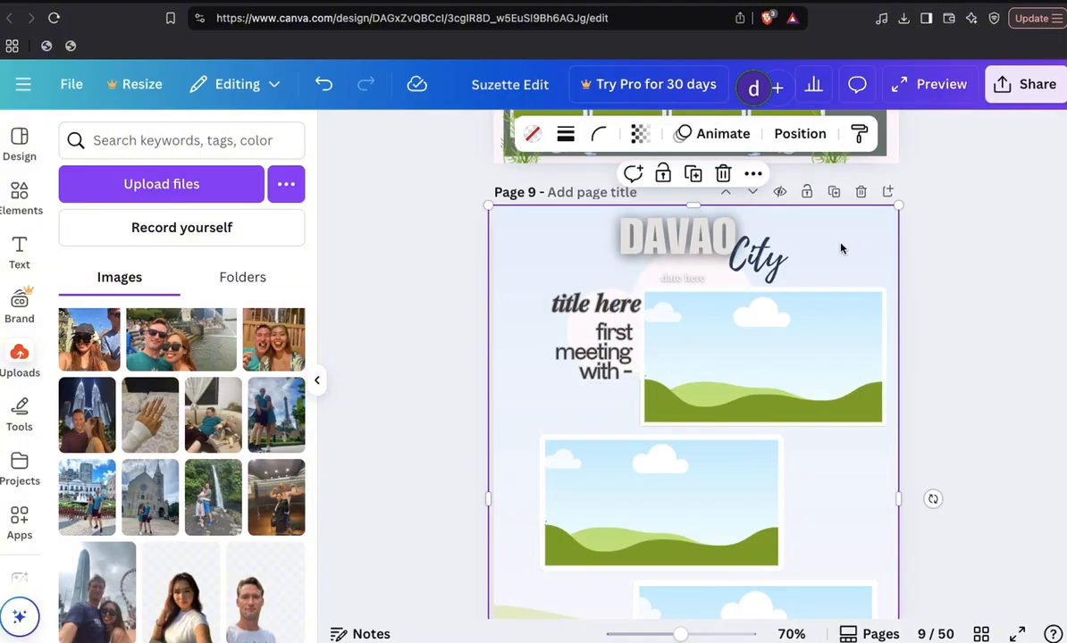
- Replace the date placeholder under the DAVAO heading with "August 22, 2022"
{"action": "left_click", "coordinate": [694, 280]}
{"action": "double_click", "coordinate": [694, 279]}
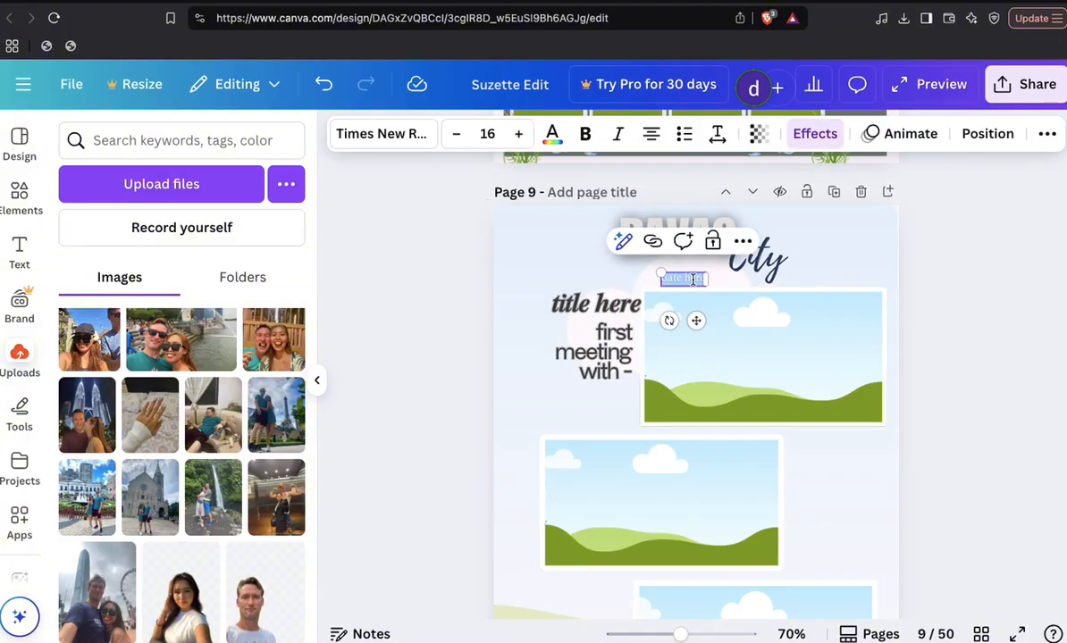
{"action": "key", "text": "BackSpace"}
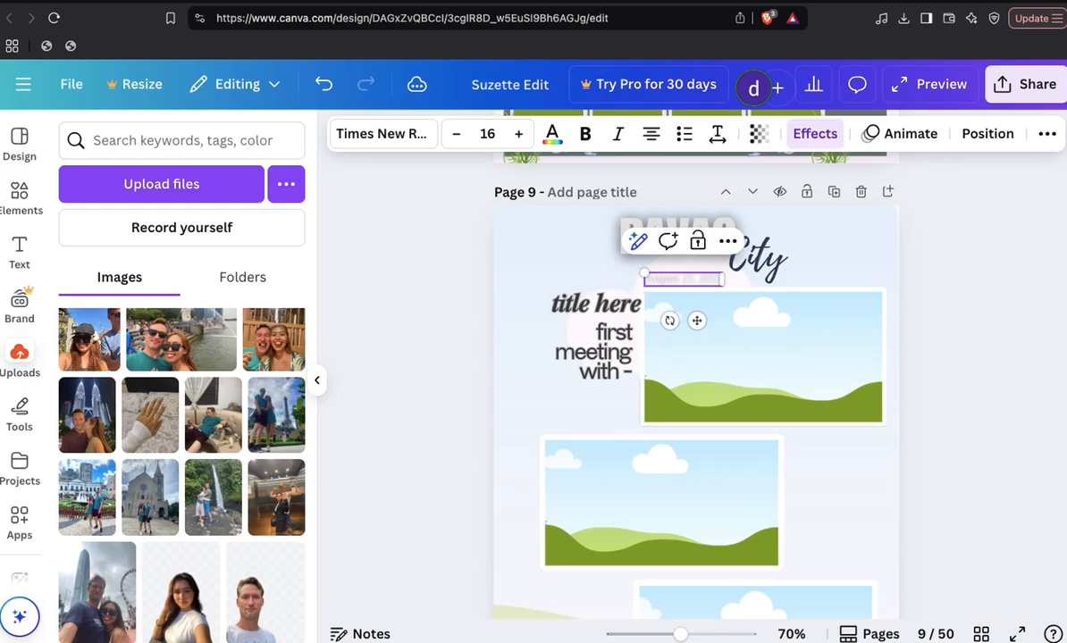
- Fill the first photo frame on page 9 with the uploaded photo of the man on the couch
{"action": "left_click", "coordinate": [786, 345]}
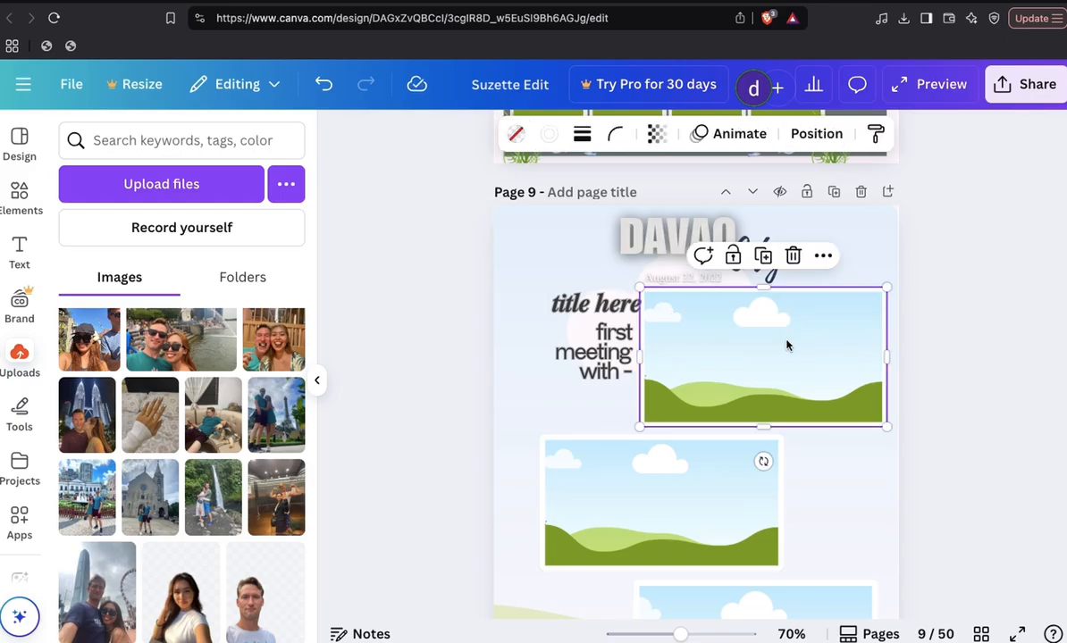
{"action": "left_click_drag", "start_coordinate": [213, 426], "coordinate": [715, 375]}
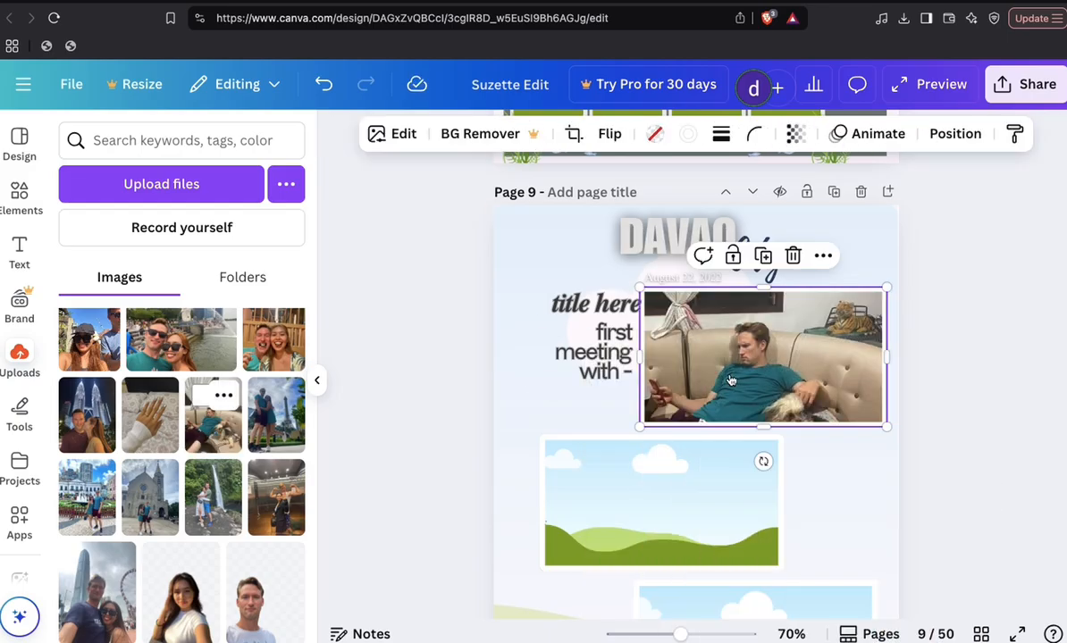
- Find the uploaded couple's selfie by the waterfront fountain and place it in the middle photo frame on page 9
{"action": "scroll", "coordinate": [517, 404], "scroll_direction": "down", "scroll_amount": 2}
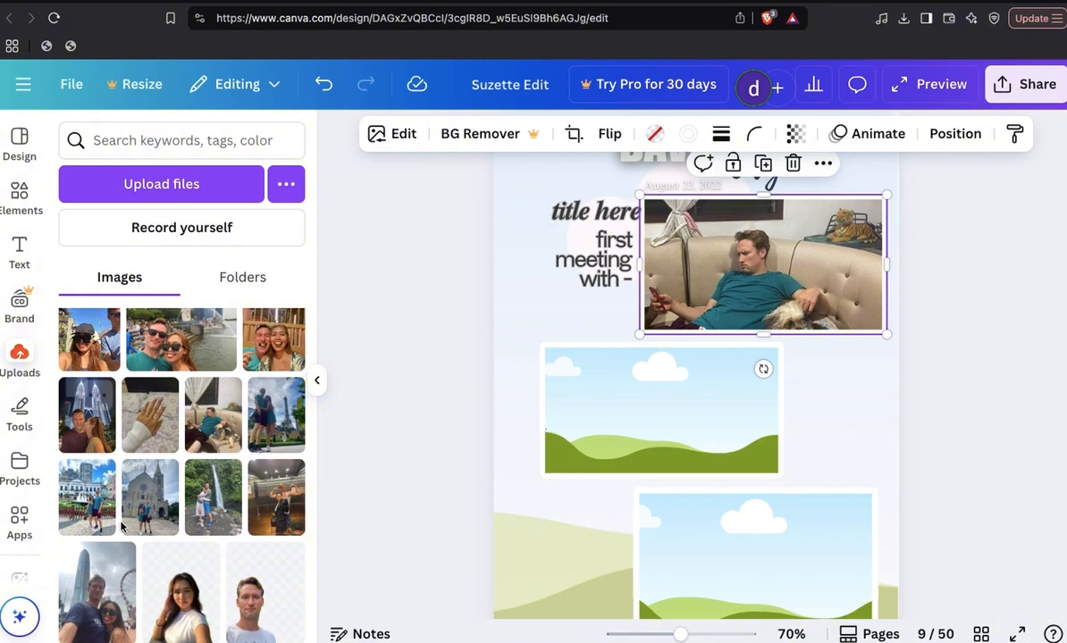
{"action": "scroll", "coordinate": [688, 332], "scroll_direction": "up", "scroll_amount": 1}
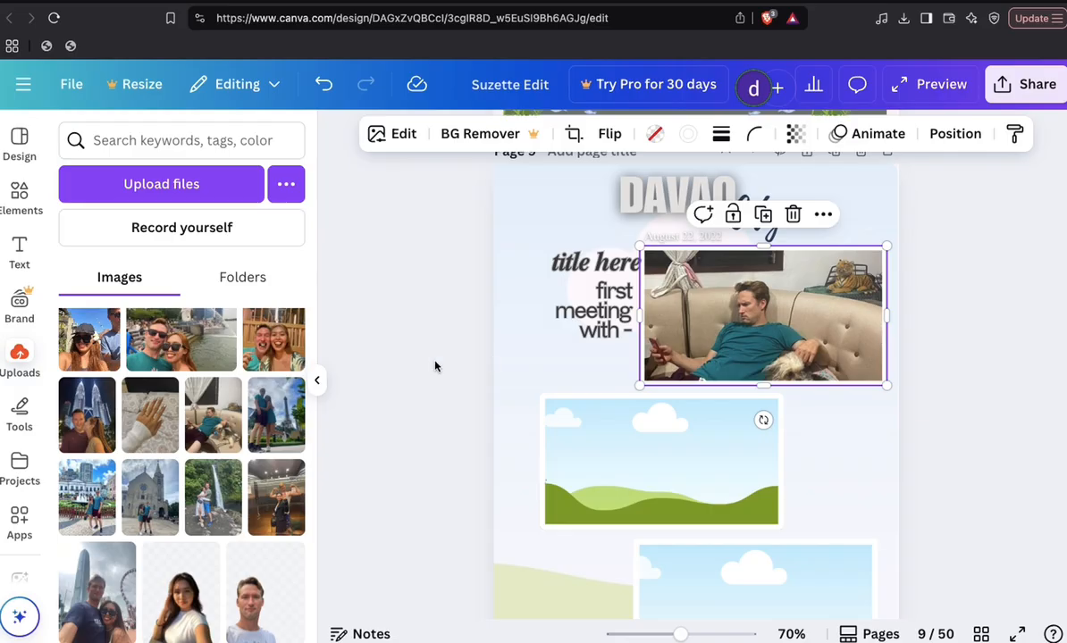
{"action": "scroll", "coordinate": [176, 393], "scroll_direction": "up", "scroll_amount": 3}
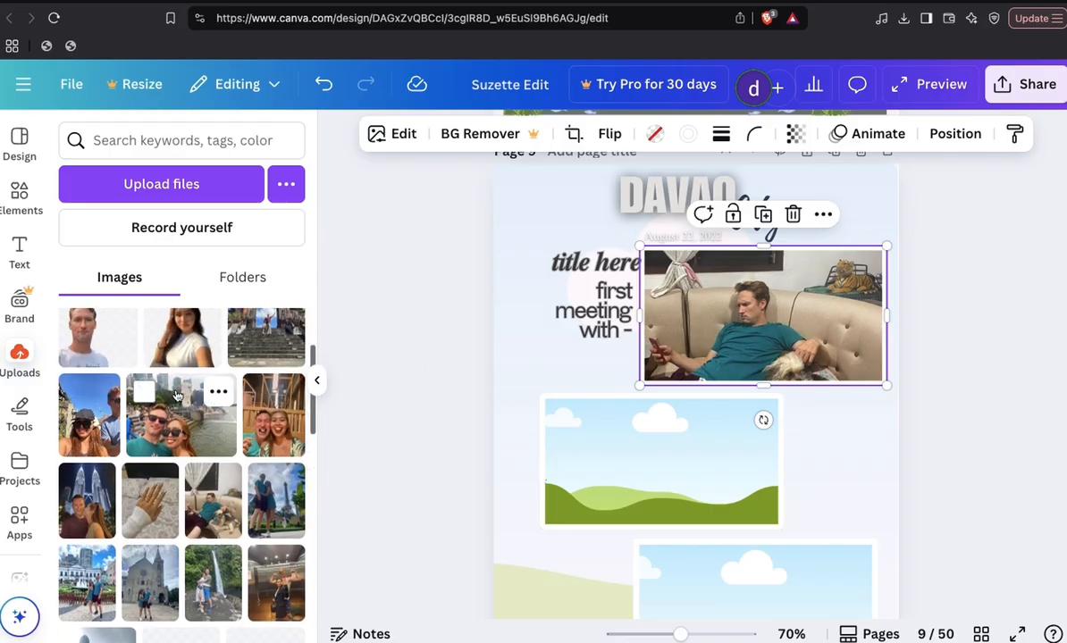
{"action": "scroll", "coordinate": [177, 420], "scroll_direction": "up", "scroll_amount": 1}
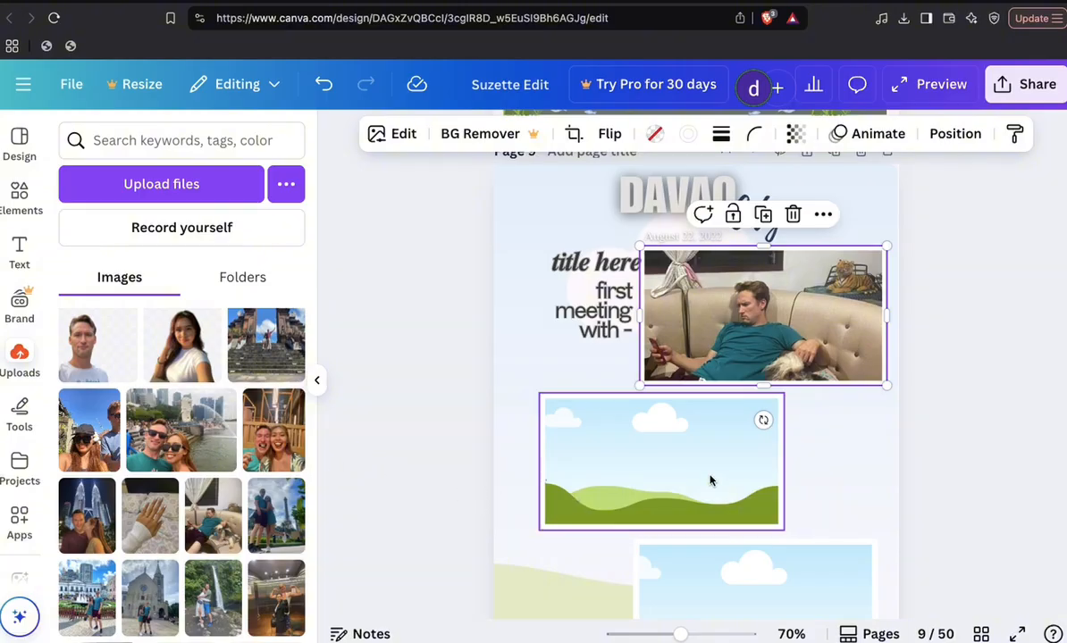
{"action": "scroll", "coordinate": [709, 479], "scroll_direction": "down", "scroll_amount": 2}
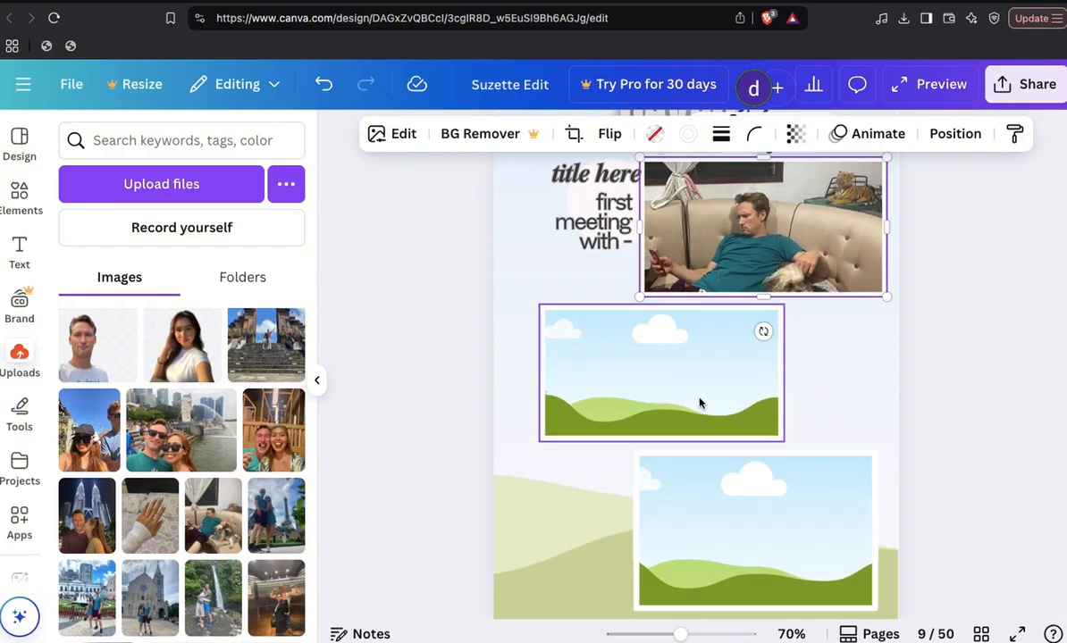
{"action": "scroll", "coordinate": [699, 403], "scroll_direction": "down", "scroll_amount": 1}
{"action": "scroll", "coordinate": [651, 419], "scroll_direction": "down", "scroll_amount": 1}
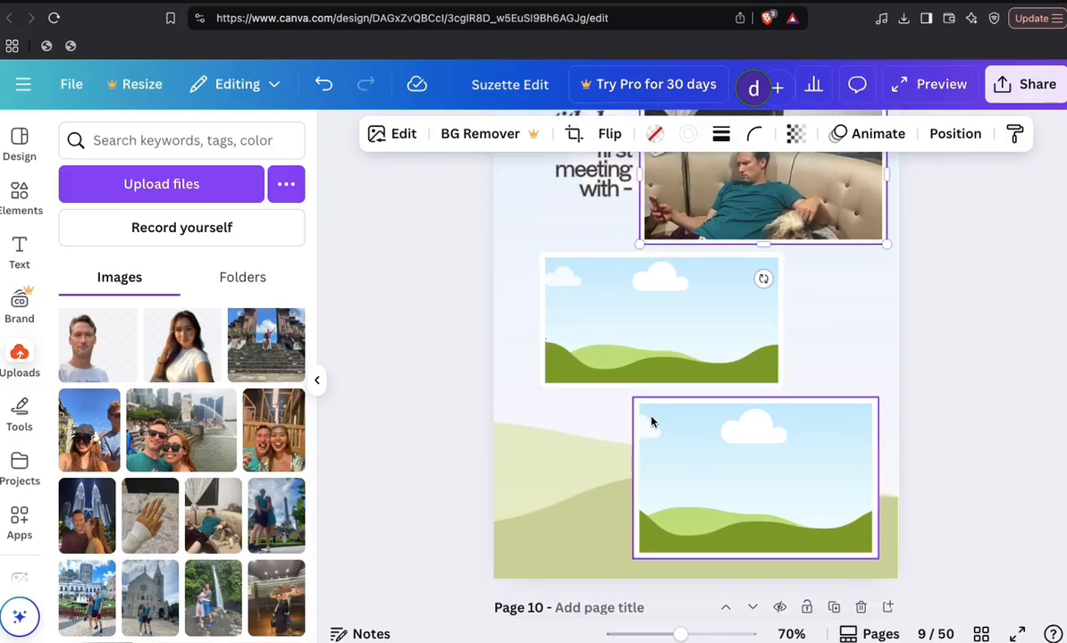
{"action": "scroll", "coordinate": [651, 421], "scroll_direction": "up", "scroll_amount": 1}
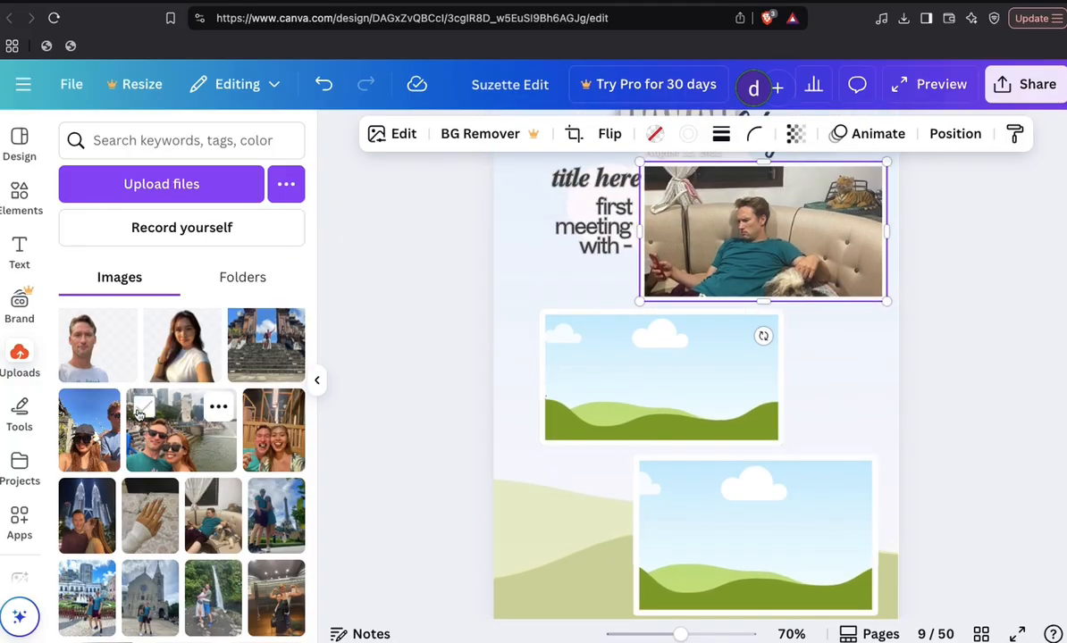
{"action": "scroll", "coordinate": [138, 412], "scroll_direction": "up", "scroll_amount": 2}
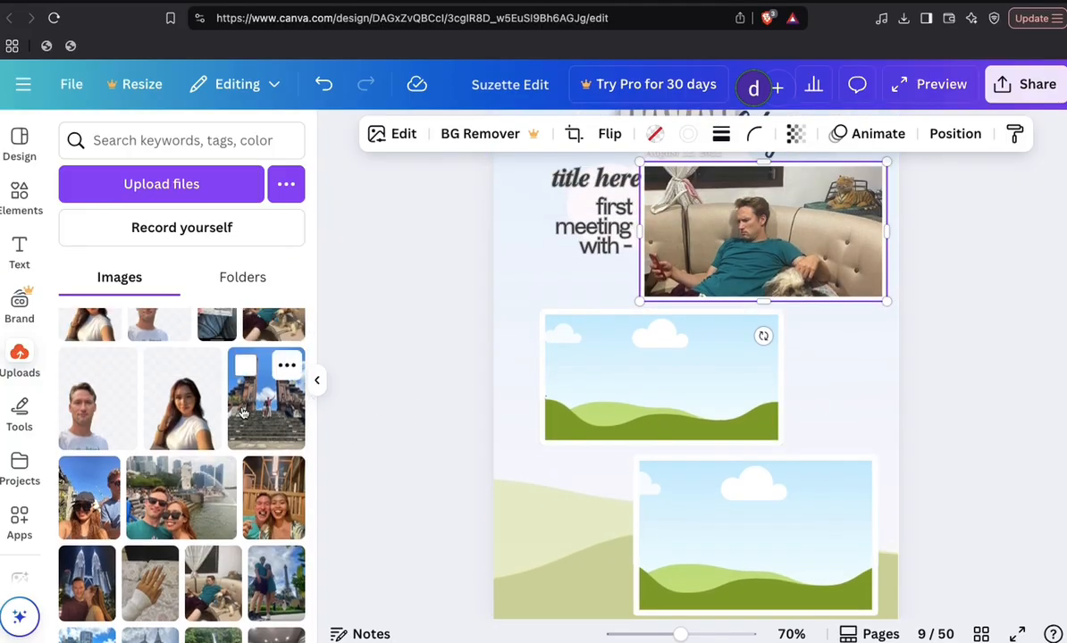
{"action": "scroll", "coordinate": [570, 366], "scroll_direction": "down", "scroll_amount": 1}
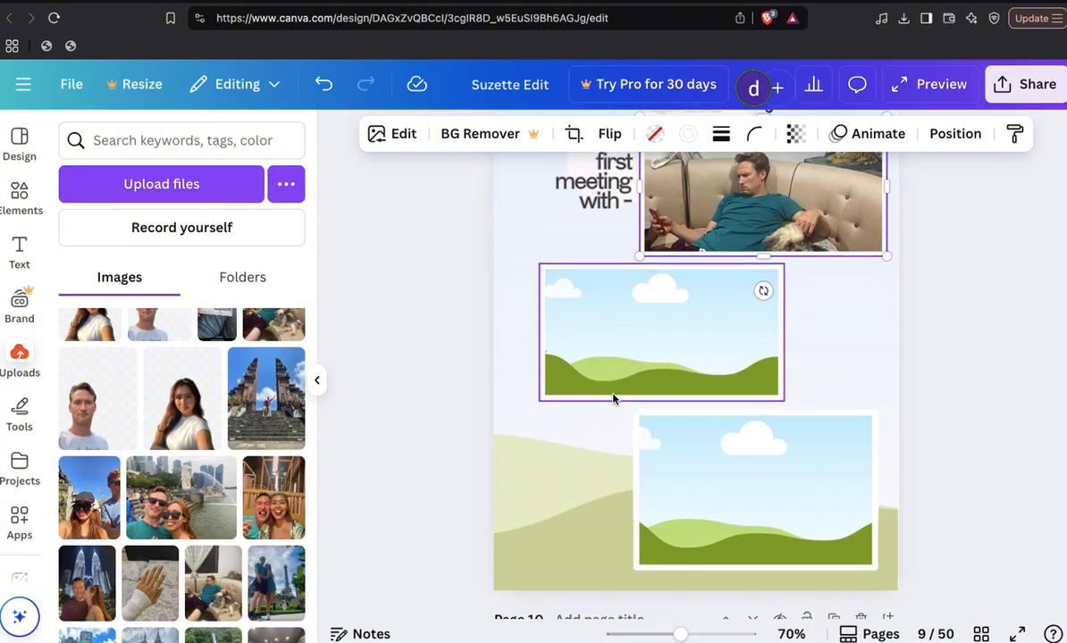
{"action": "scroll", "coordinate": [288, 511], "scroll_direction": "down", "scroll_amount": 2}
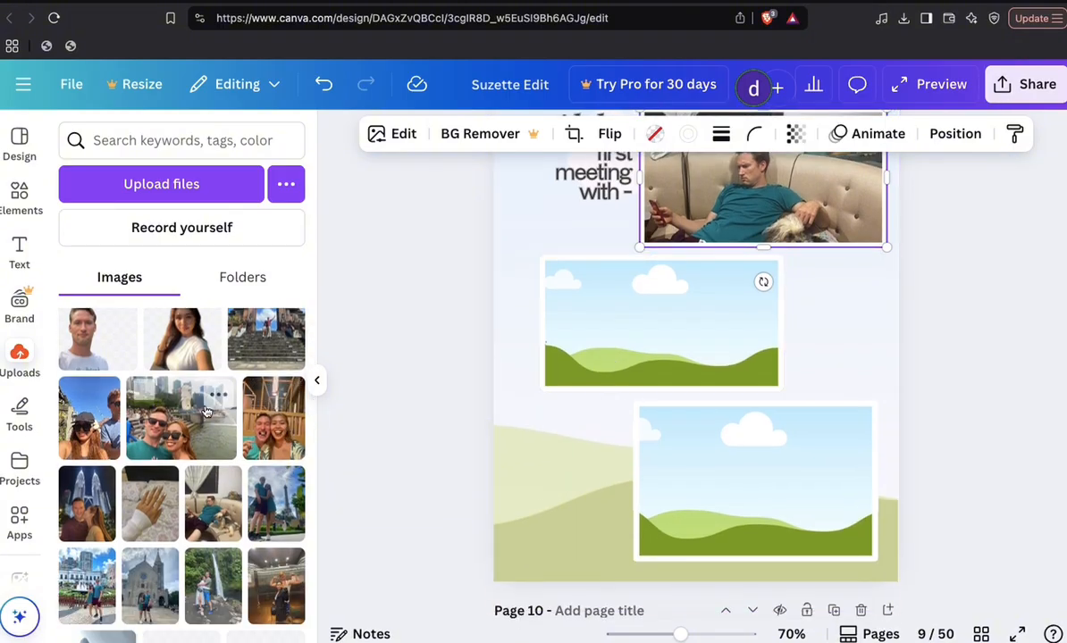
{"action": "left_click_drag", "start_coordinate": [178, 448], "coordinate": [664, 332]}
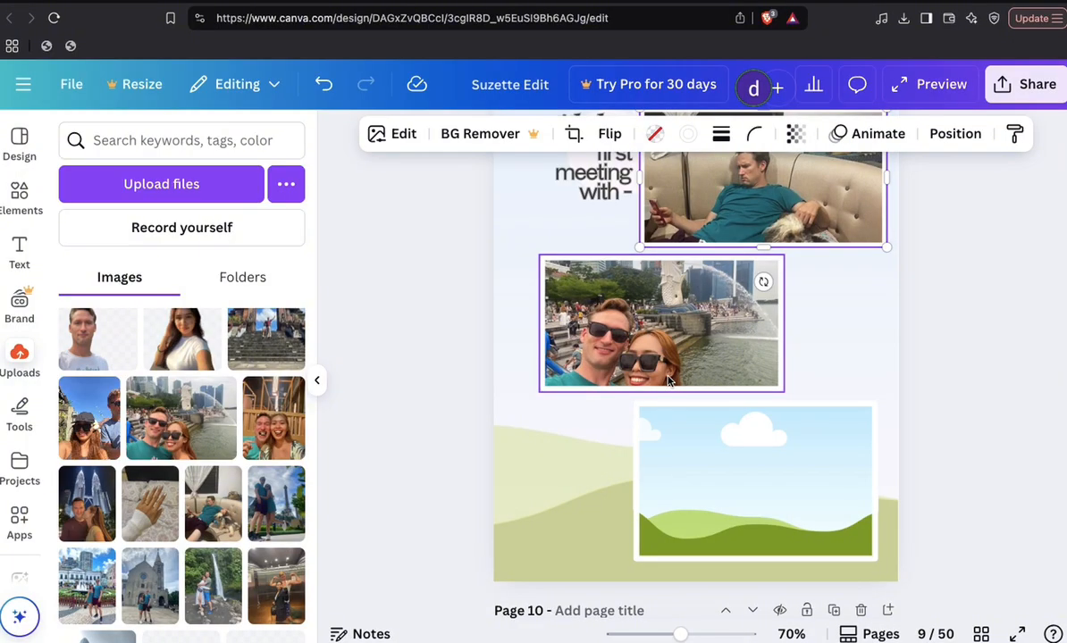
- Shift the waterfront selfie upward within its frame so both faces are fully inside the crop
{"action": "double_click", "coordinate": [658, 321]}
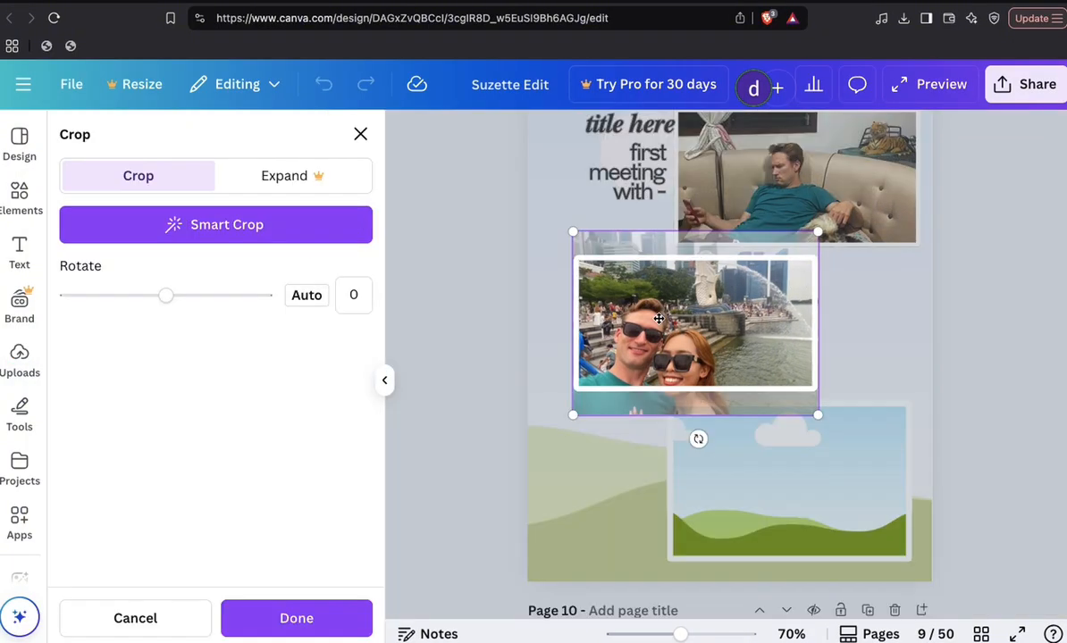
{"action": "left_click_drag", "start_coordinate": [661, 317], "coordinate": [659, 233]}
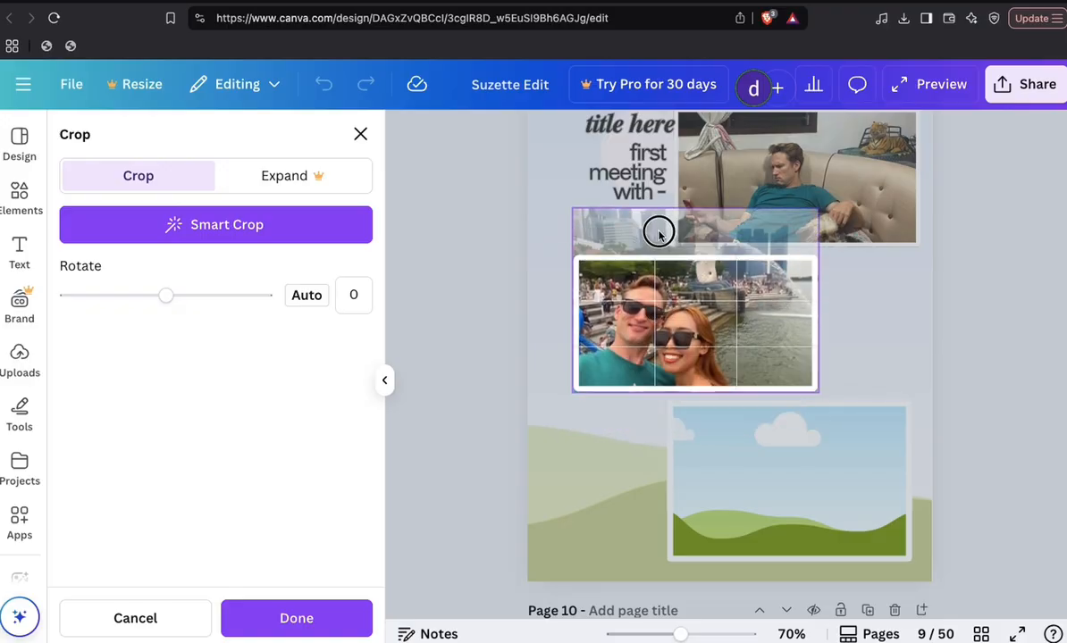
{"action": "key", "text": "Return"}
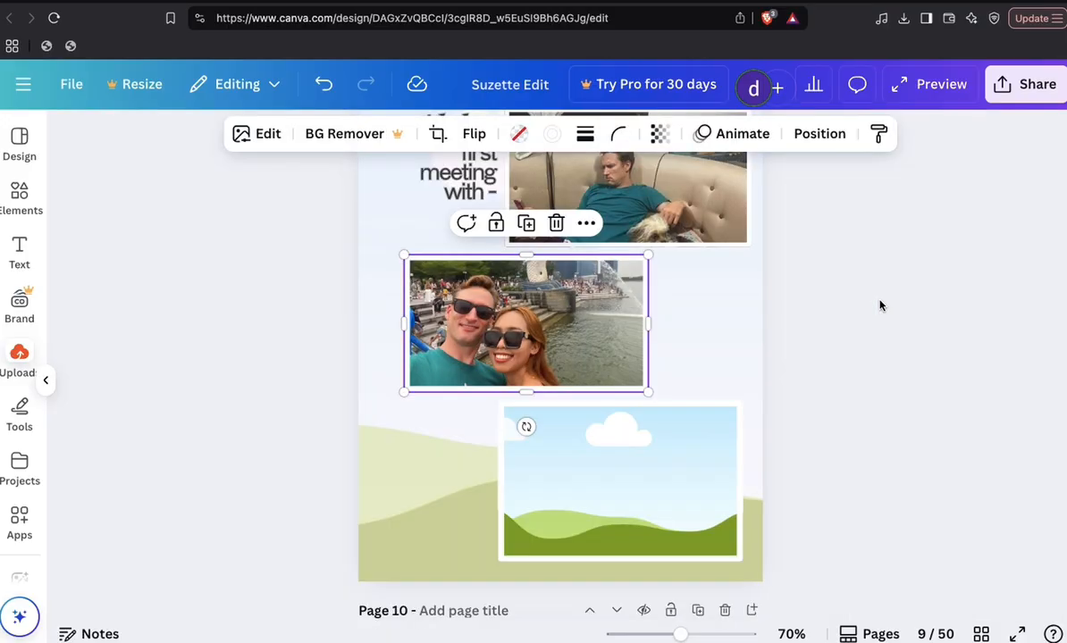
- Fill the last photo frame on page 9 with the uploaded photo of the couple kissing at sunset
{"action": "scroll", "coordinate": [228, 532], "scroll_direction": "down", "scroll_amount": 3}
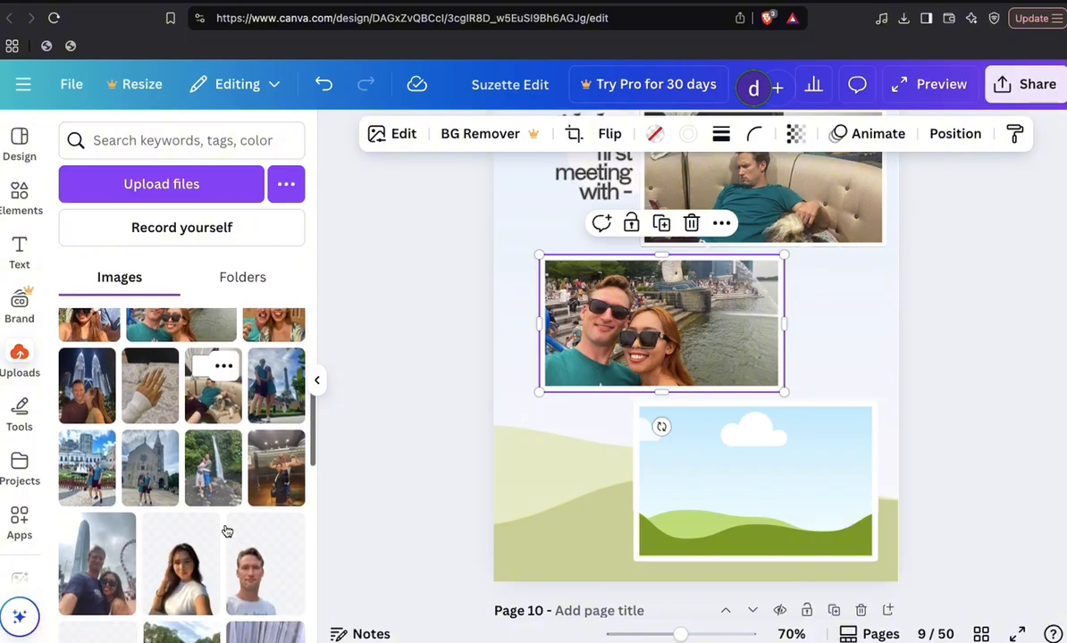
{"action": "scroll", "coordinate": [228, 532], "scroll_direction": "down", "scroll_amount": 10}
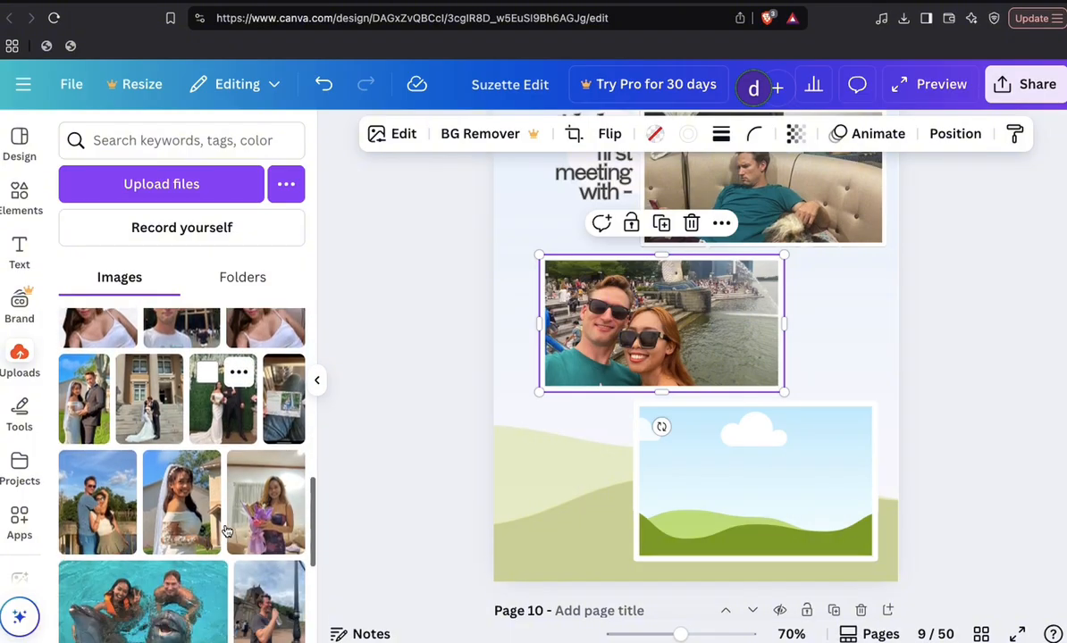
{"action": "scroll", "coordinate": [228, 532], "scroll_direction": "down", "scroll_amount": 1}
{"action": "left_click_drag", "start_coordinate": [223, 494], "coordinate": [796, 487]}
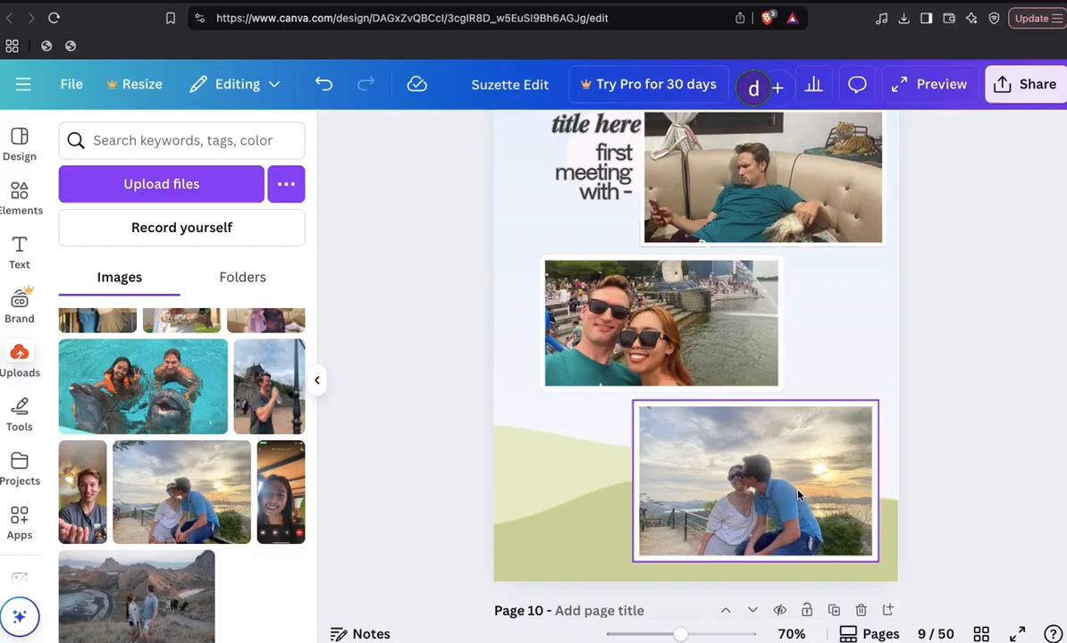
- Try the uploaded photo of the couple in the hills as page 9's background, and remove it from the frame
{"action": "left_click", "coordinate": [567, 411]}
{"action": "scroll", "coordinate": [567, 411], "scroll_direction": "up", "scroll_amount": 2}
{"action": "scroll", "coordinate": [568, 414], "scroll_direction": "down", "scroll_amount": 2}
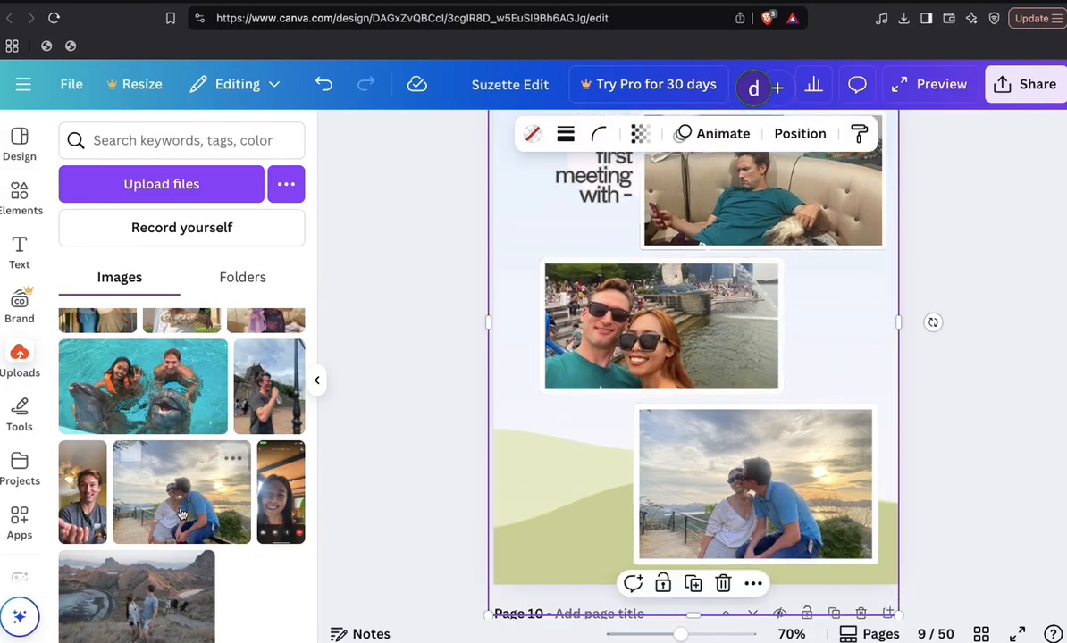
{"action": "scroll", "coordinate": [181, 510], "scroll_direction": "down", "scroll_amount": 1}
{"action": "scroll", "coordinate": [551, 406], "scroll_direction": "up", "scroll_amount": 2}
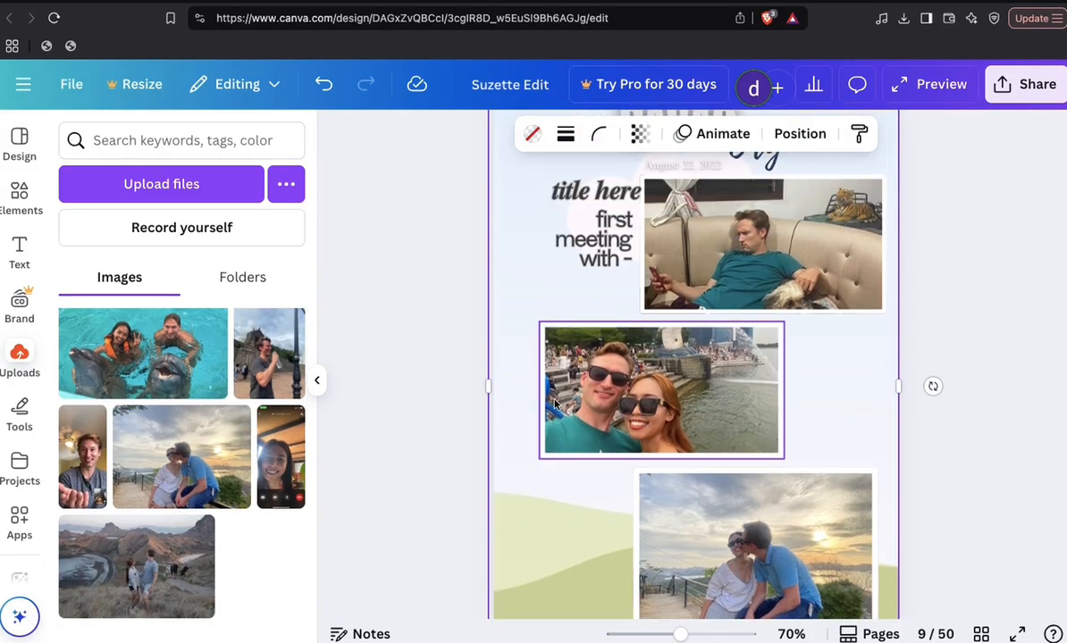
{"action": "left_click", "coordinate": [136, 564]}
{"action": "left_click_drag", "start_coordinate": [588, 291], "coordinate": [532, 268]}
{"action": "scroll", "coordinate": [532, 269], "scroll_direction": "up", "scroll_amount": 2}
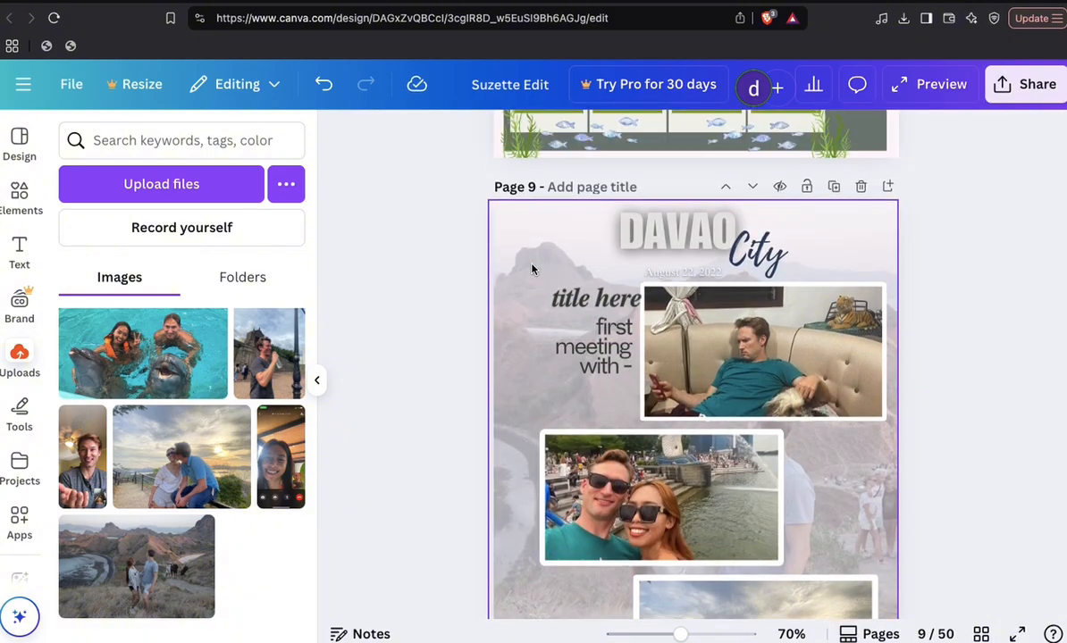
{"action": "scroll", "coordinate": [532, 269], "scroll_direction": "down", "scroll_amount": 2}
{"action": "scroll", "coordinate": [531, 269], "scroll_direction": "up", "scroll_amount": 2}
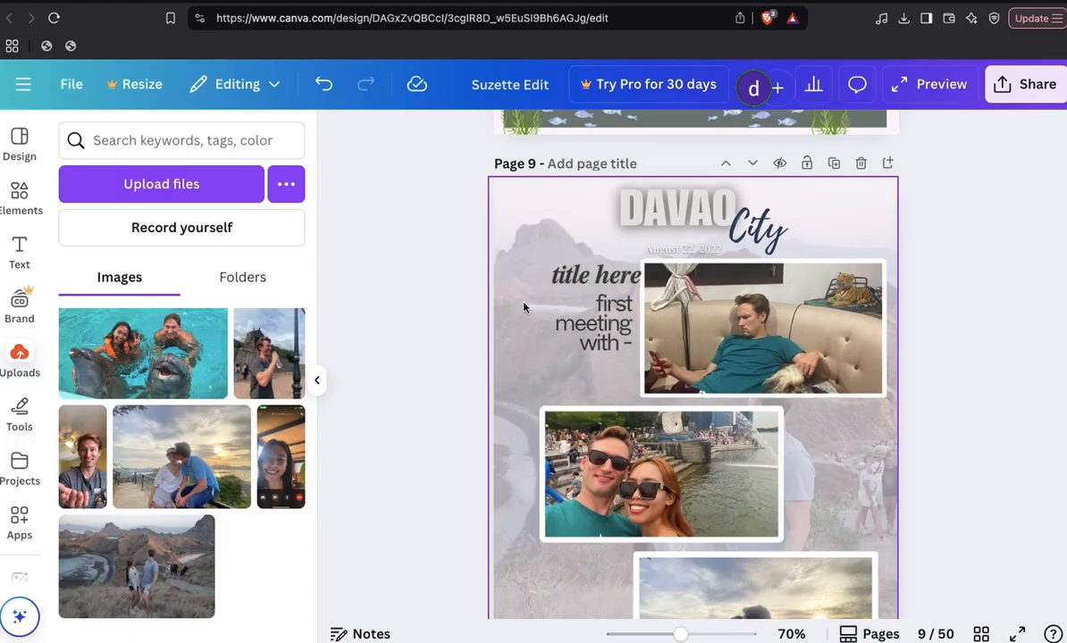
{"action": "left_click", "coordinate": [527, 239]}
{"action": "key", "text": "Delete"}
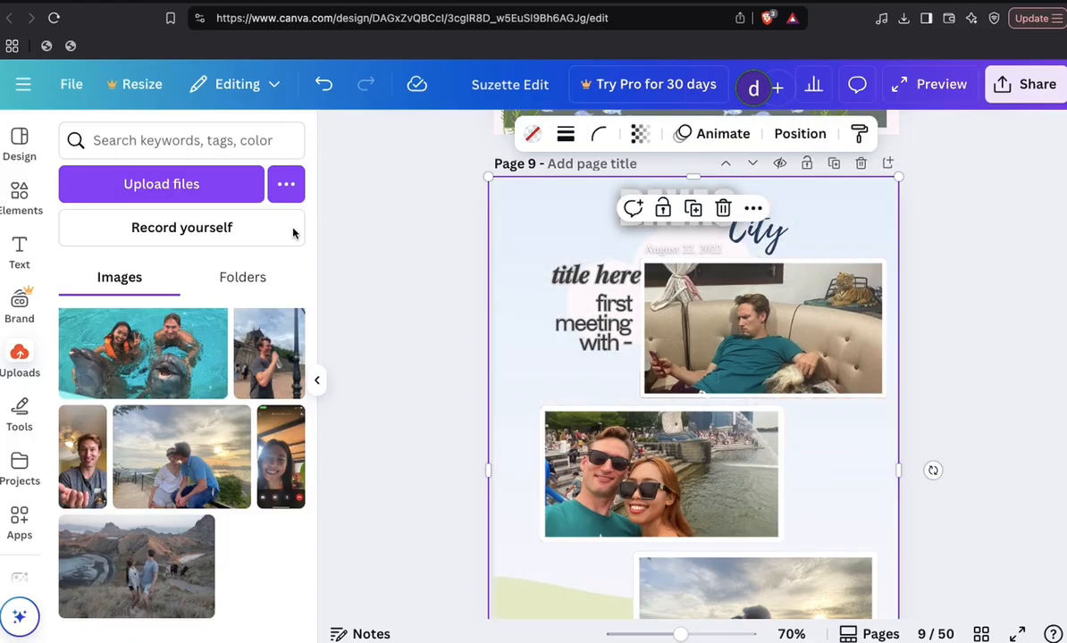
- Search the design elements for "background" and limit the results to photos
{"action": "left_click", "coordinate": [19, 196]}
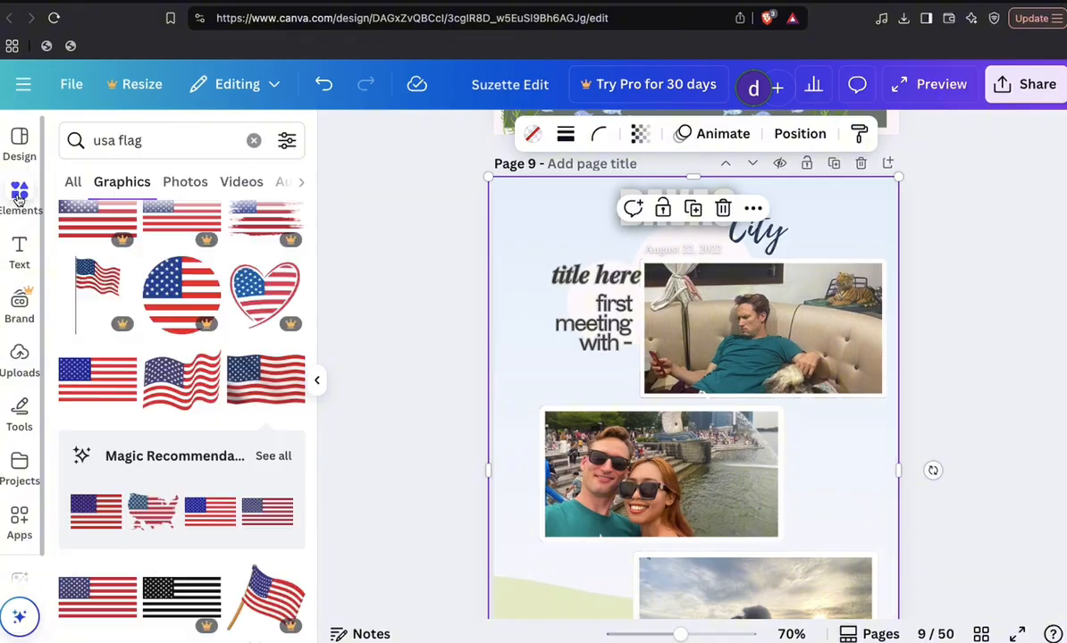
{"action": "left_click", "coordinate": [253, 140]}
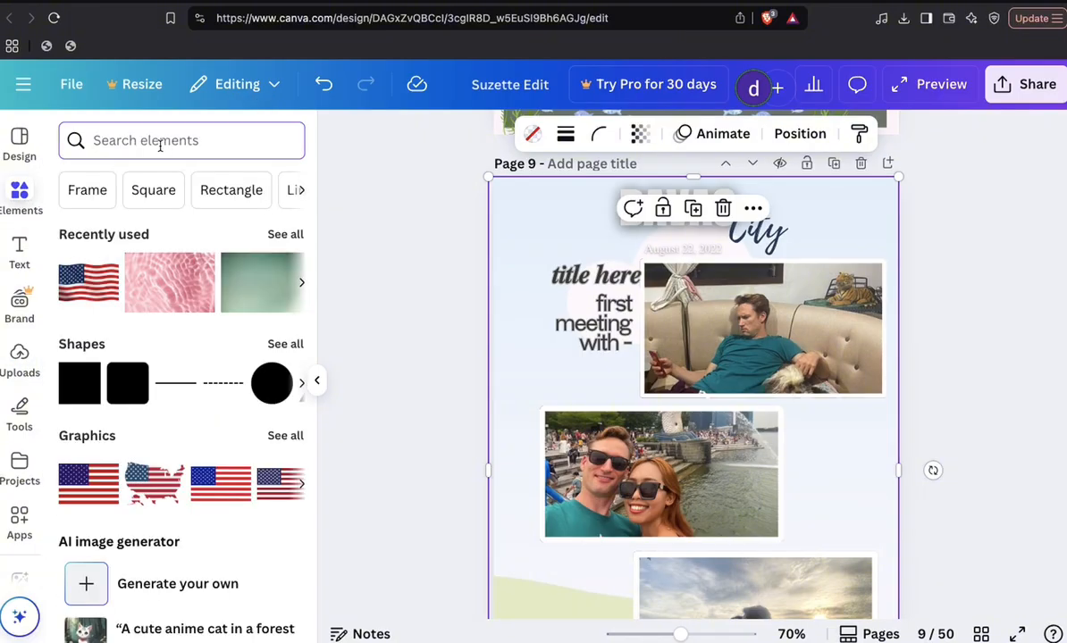
{"action": "type", "text": "background"}
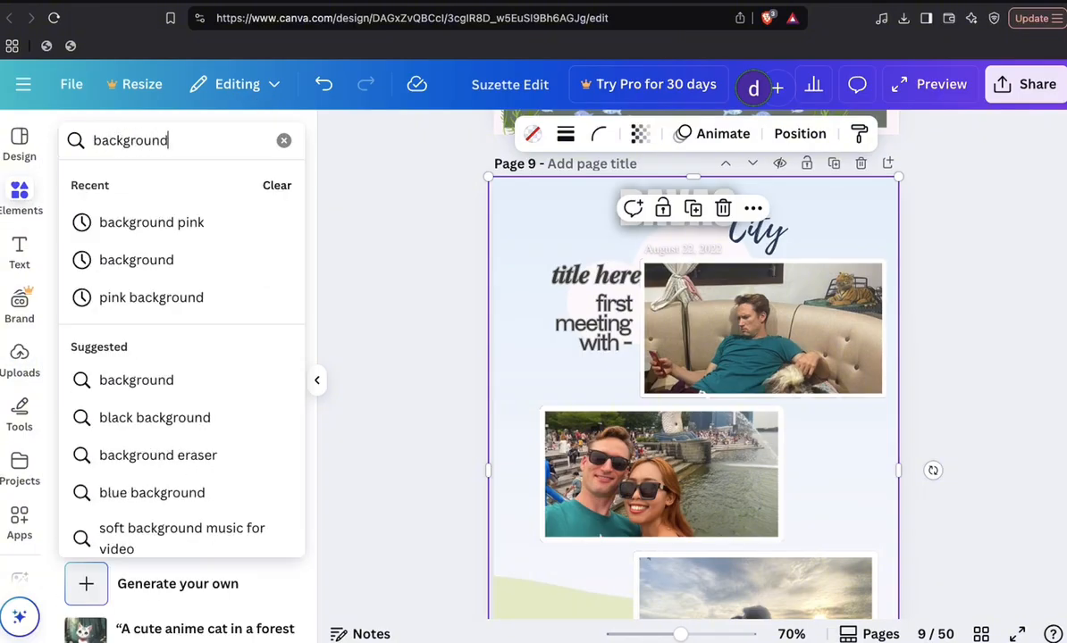
{"action": "key", "text": "Return"}
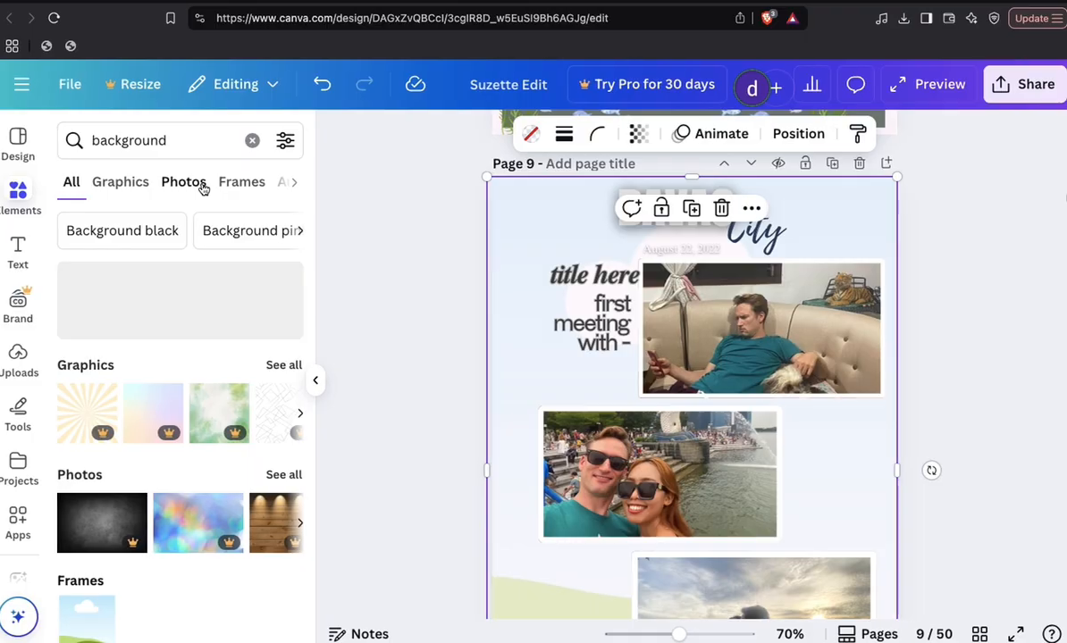
{"action": "left_click", "coordinate": [297, 183]}
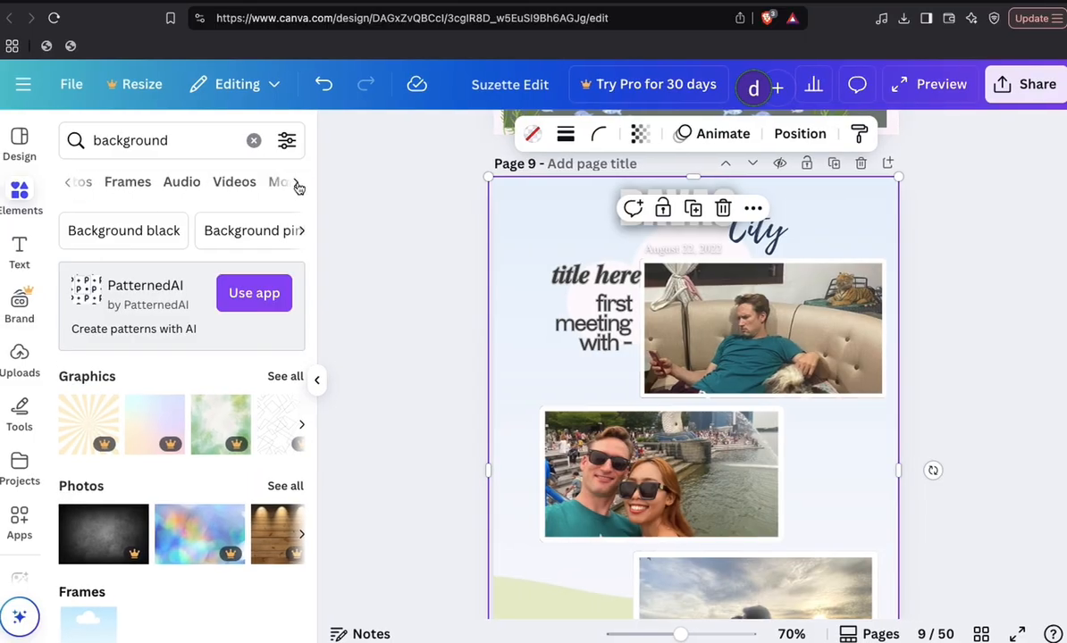
{"action": "left_click", "coordinate": [68, 186]}
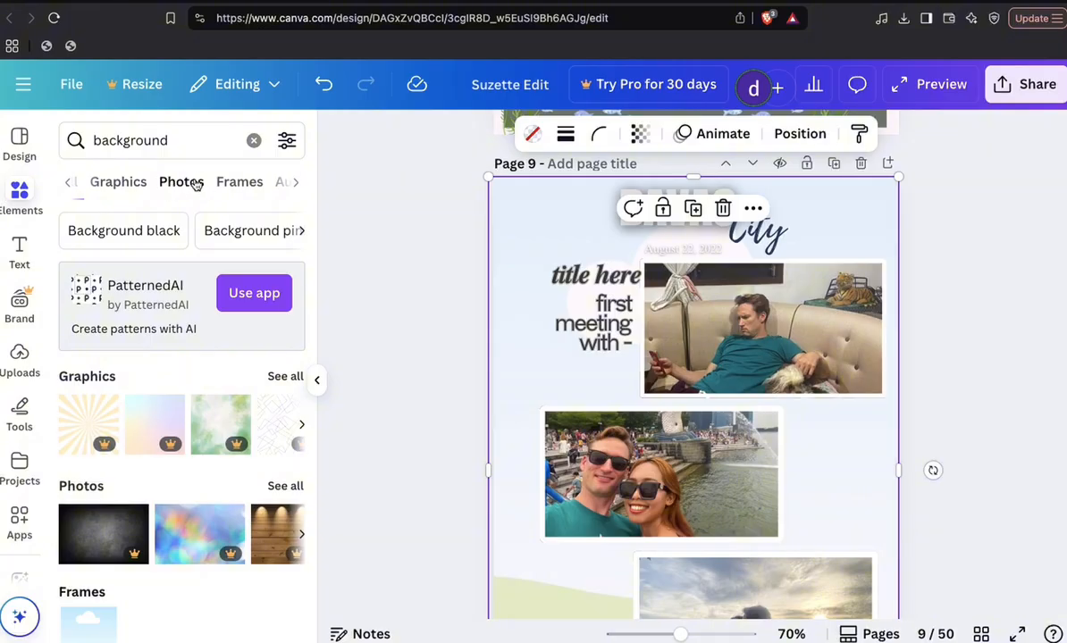
{"action": "left_click", "coordinate": [184, 184]}
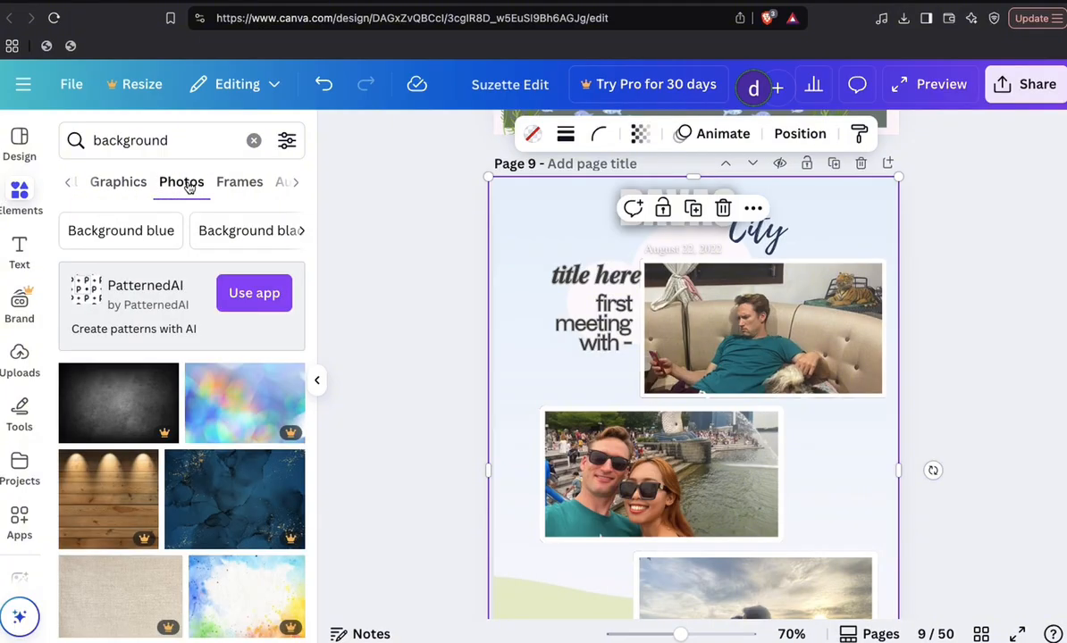
- Fill page 9's background frame with the free blurred green gradient photo
{"action": "scroll", "coordinate": [206, 448], "scroll_direction": "down", "scroll_amount": 1}
{"action": "scroll", "coordinate": [206, 449], "scroll_direction": "down", "scroll_amount": 5}
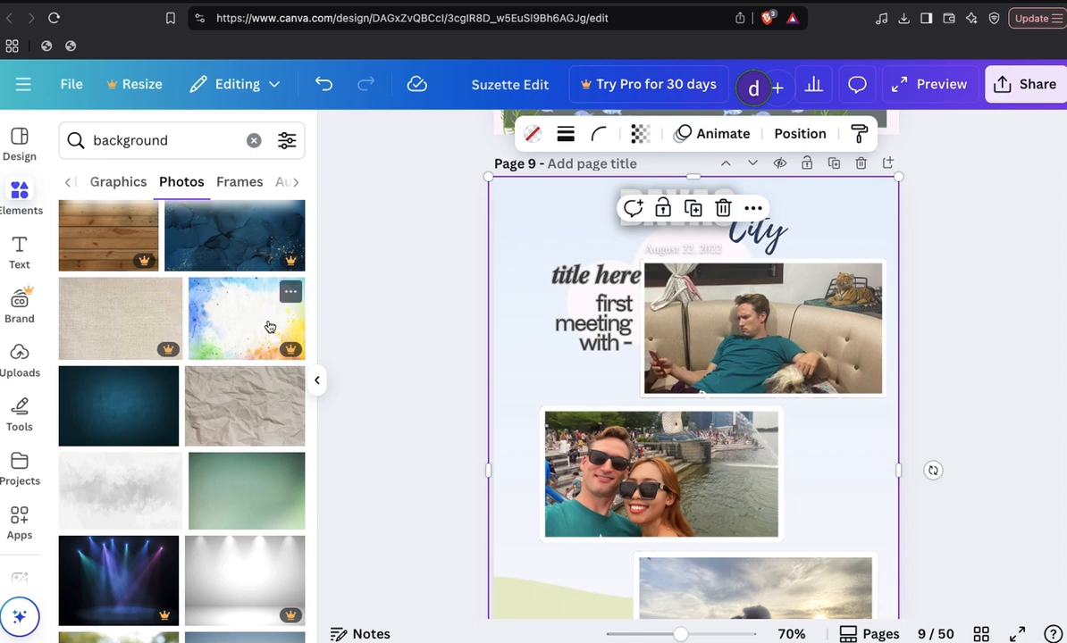
{"action": "scroll", "coordinate": [270, 326], "scroll_direction": "down", "scroll_amount": 2}
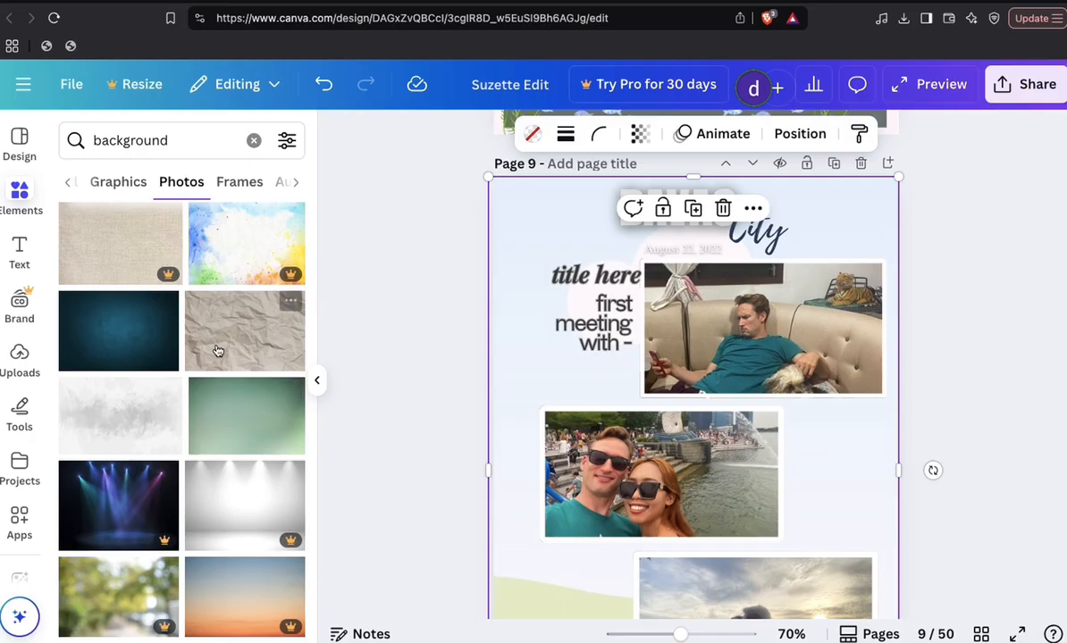
{"action": "left_click", "coordinate": [236, 442]}
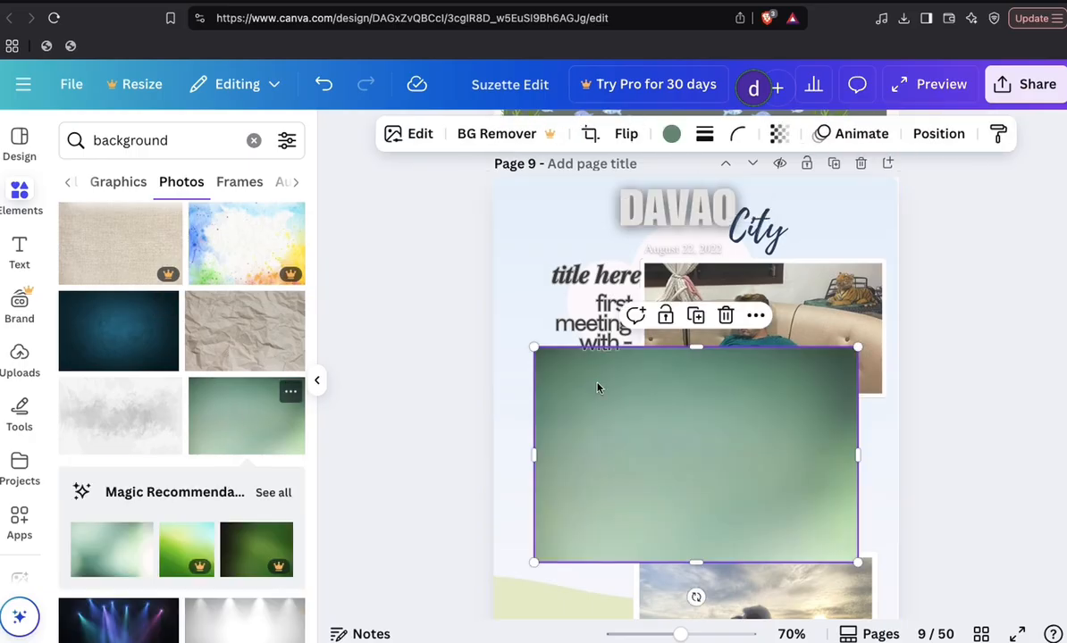
{"action": "left_click_drag", "start_coordinate": [553, 393], "coordinate": [523, 340]}
{"action": "scroll", "coordinate": [523, 339], "scroll_direction": "down", "scroll_amount": 3}
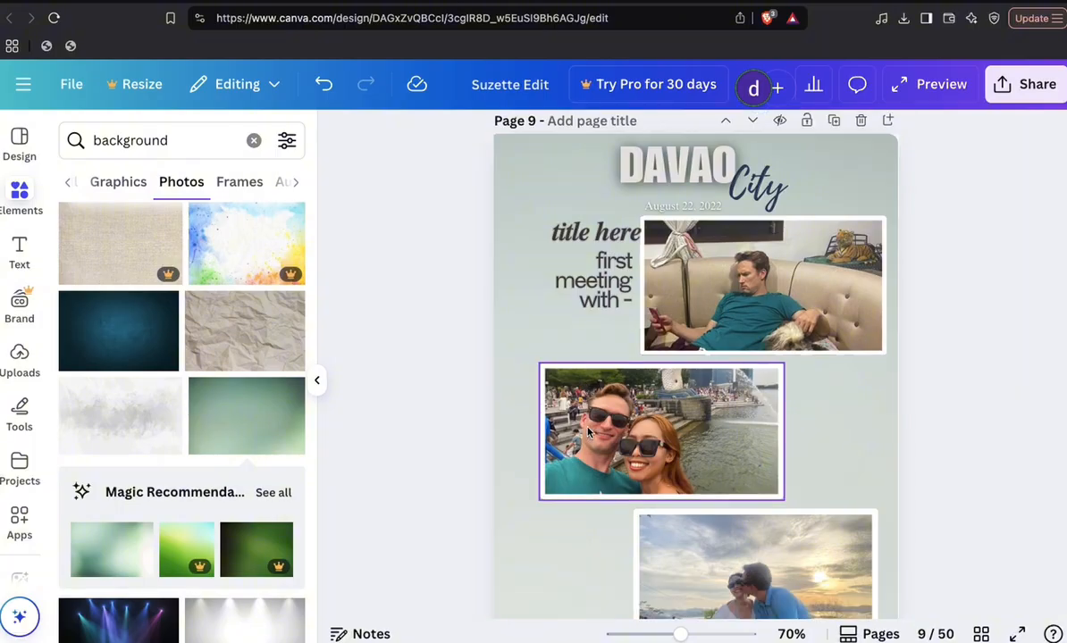
{"action": "scroll", "coordinate": [587, 432], "scroll_direction": "down", "scroll_amount": 2}
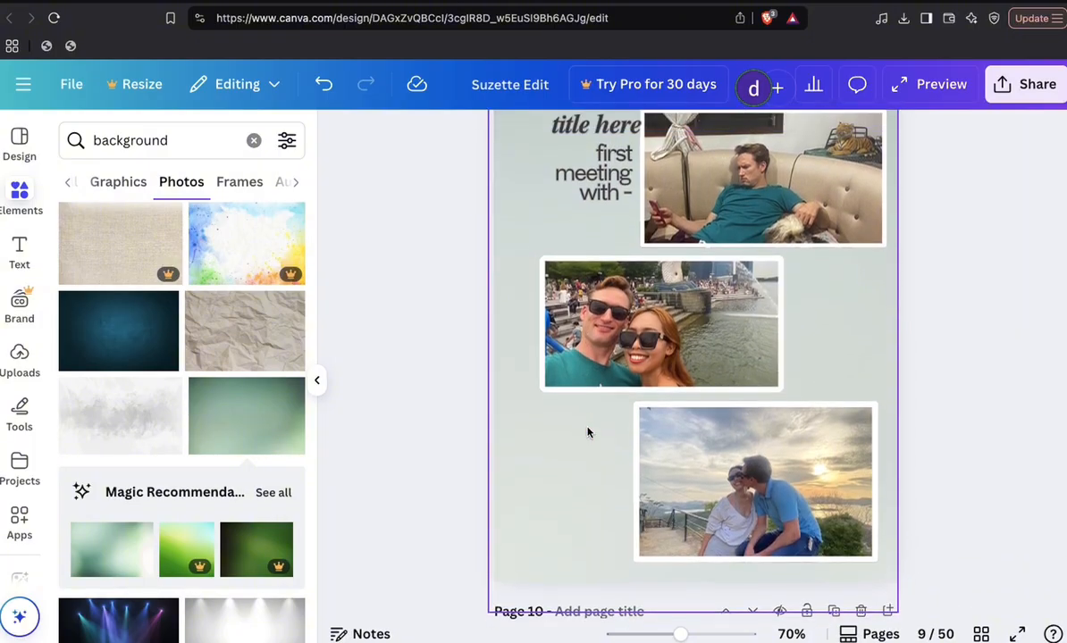
{"action": "scroll", "coordinate": [587, 432], "scroll_direction": "down", "scroll_amount": 3}
{"action": "scroll", "coordinate": [588, 432], "scroll_direction": "up", "scroll_amount": 3}
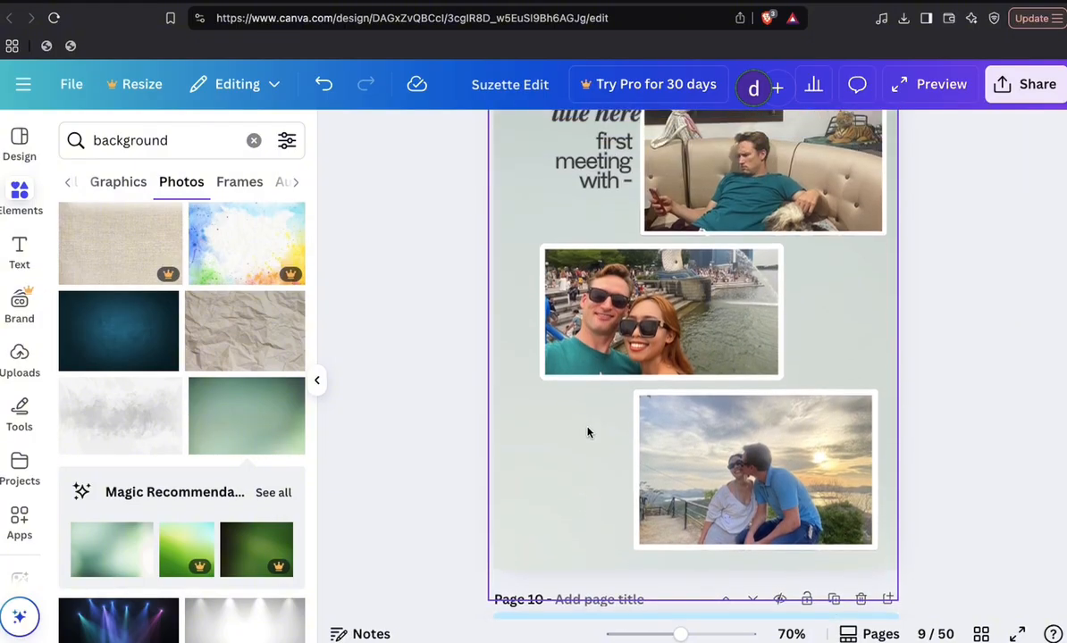
{"action": "scroll", "coordinate": [588, 432], "scroll_direction": "down", "scroll_amount": 2}
- Refine the photo search to "background pink"
{"action": "left_click", "coordinate": [195, 137]}
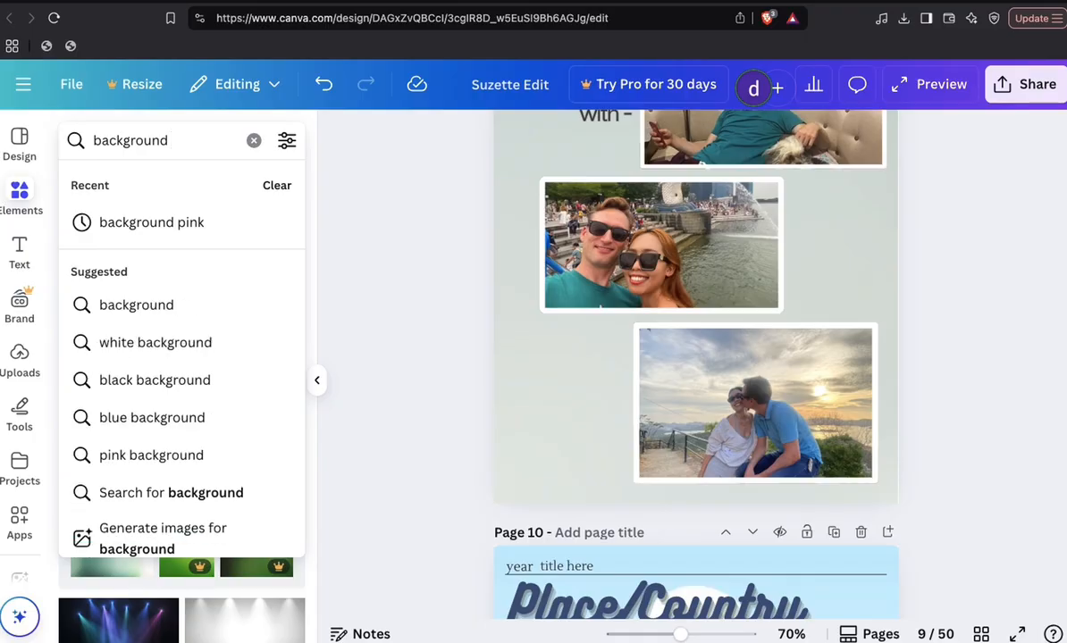
{"action": "type", "text": "pink"}
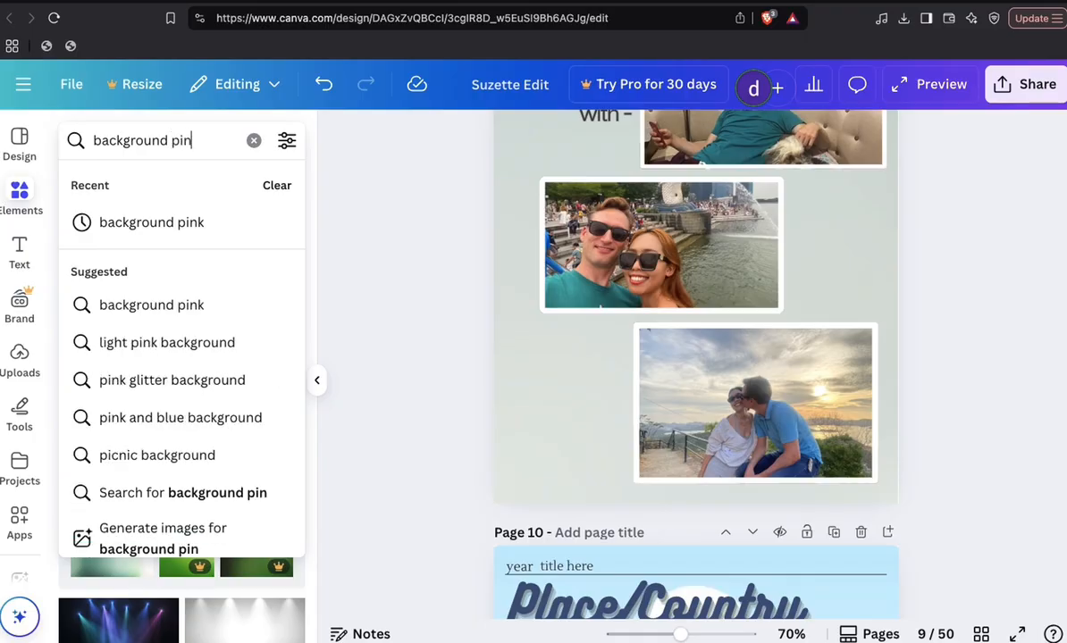
{"action": "key", "text": "Return"}
{"action": "scroll", "coordinate": [205, 456], "scroll_direction": "down", "scroll_amount": 2}
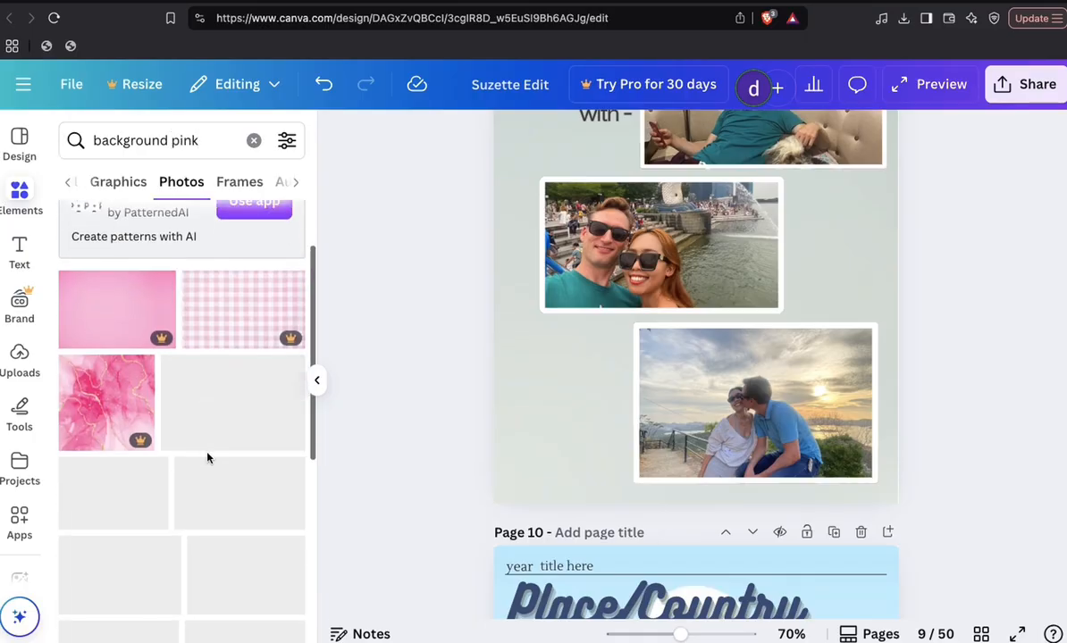
- Fill page 9's background frame with the free pale pink watercolor texture, replacing the green gradient
{"action": "scroll", "coordinate": [208, 458], "scroll_direction": "down", "scroll_amount": 3}
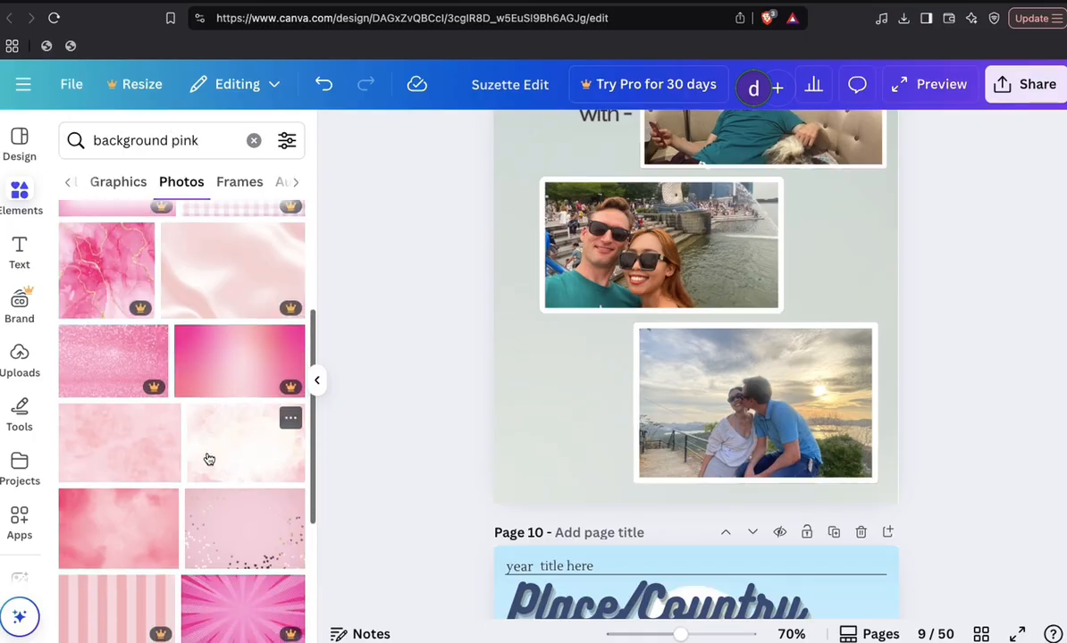
{"action": "left_click", "coordinate": [125, 456]}
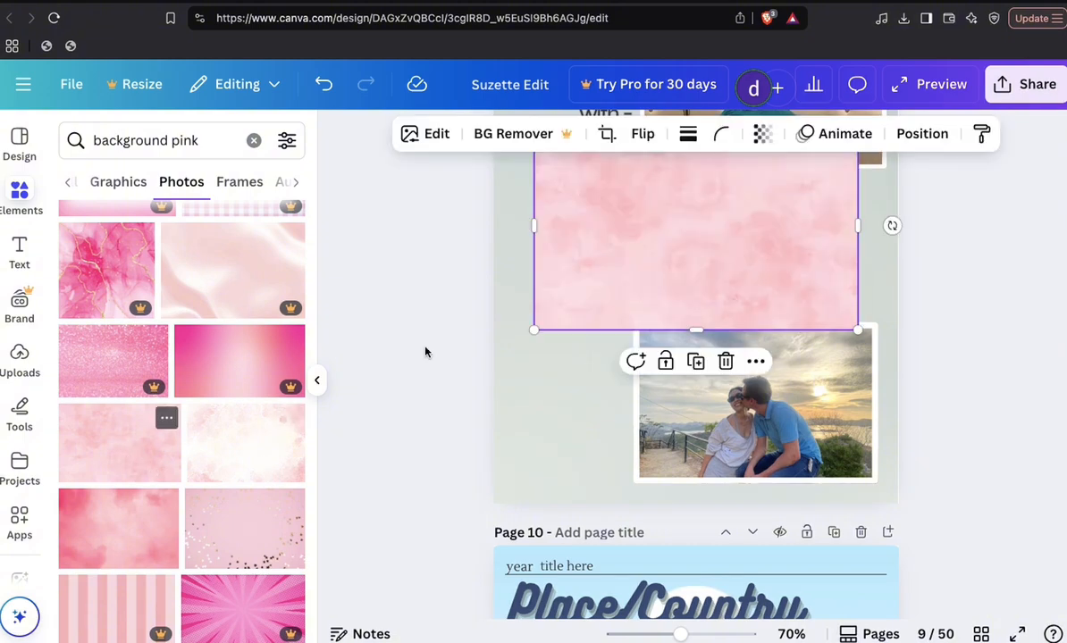
{"action": "left_click_drag", "start_coordinate": [541, 253], "coordinate": [530, 240]}
{"action": "scroll", "coordinate": [569, 355], "scroll_direction": "up", "scroll_amount": 2}
{"action": "scroll", "coordinate": [569, 355], "scroll_direction": "down", "scroll_amount": 2}
- Replace the year placeholder on page 10 with 2022 and the title beside it with "More photos of us"
{"action": "scroll", "coordinate": [569, 355], "scroll_direction": "down", "scroll_amount": 6}
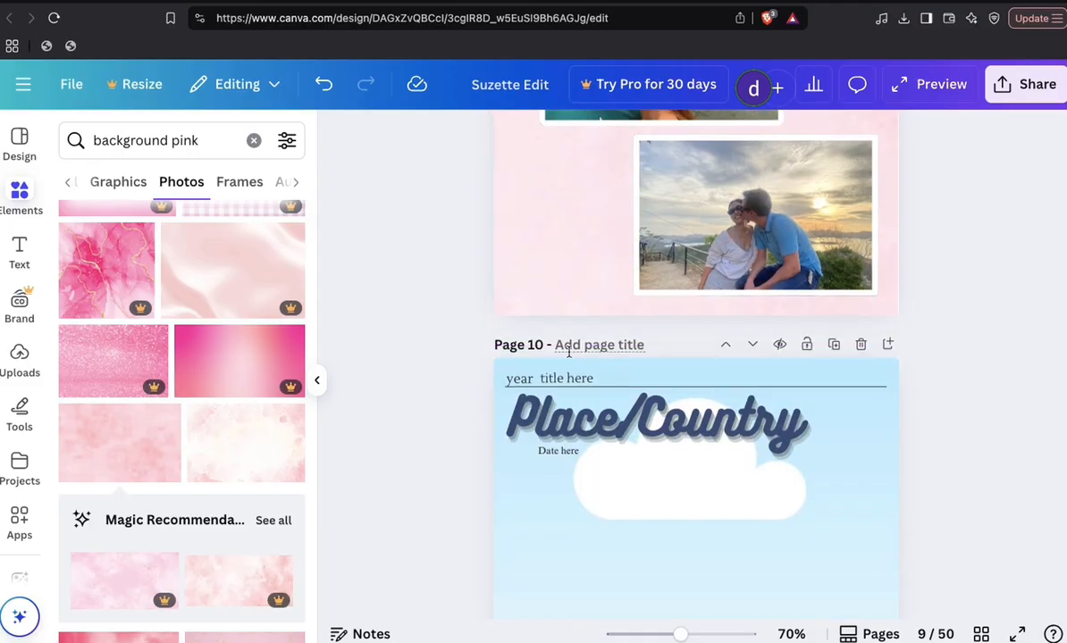
{"action": "scroll", "coordinate": [610, 442], "scroll_direction": "down", "scroll_amount": 2}
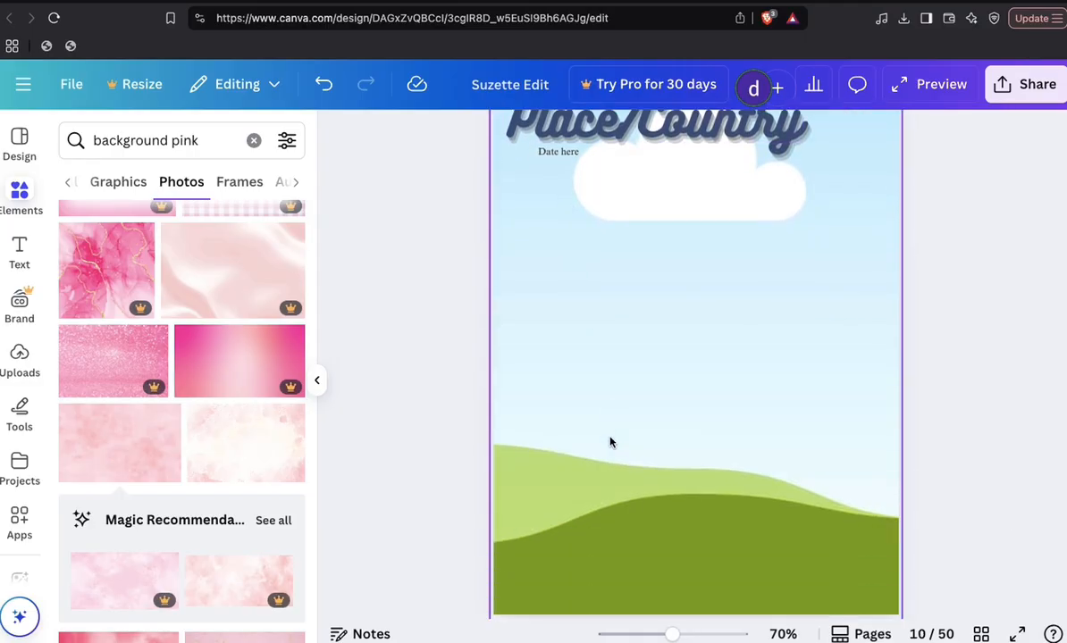
{"action": "scroll", "coordinate": [610, 442], "scroll_direction": "up", "scroll_amount": 1}
{"action": "scroll", "coordinate": [645, 225], "scroll_direction": "up", "scroll_amount": 2}
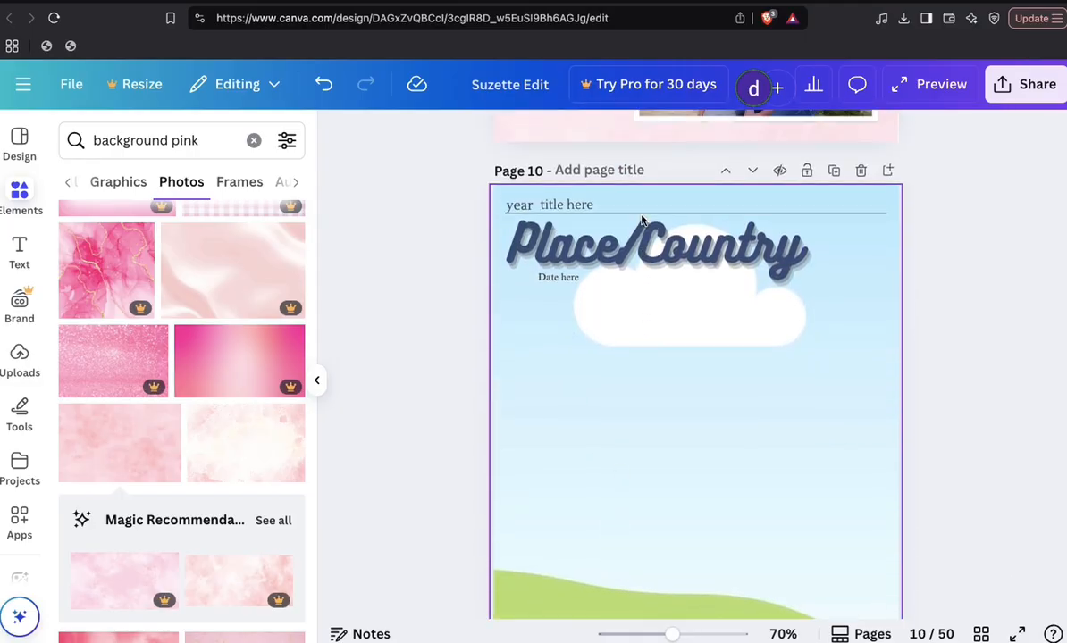
{"action": "left_click", "coordinate": [525, 206]}
{"action": "double_click", "coordinate": [525, 206]}
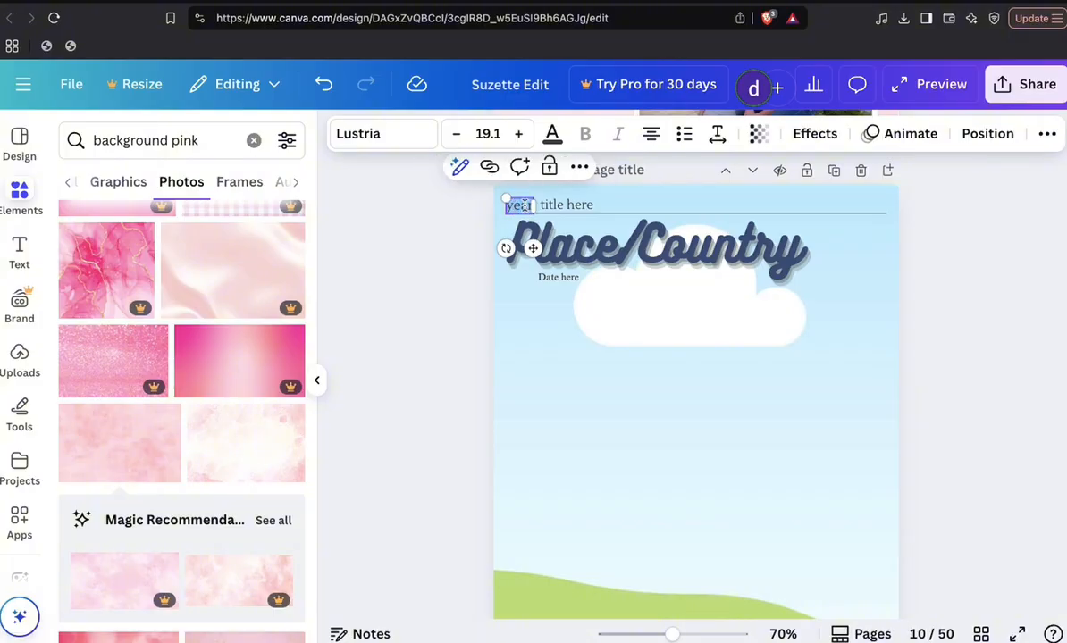
{"action": "type", "text": "2022"}
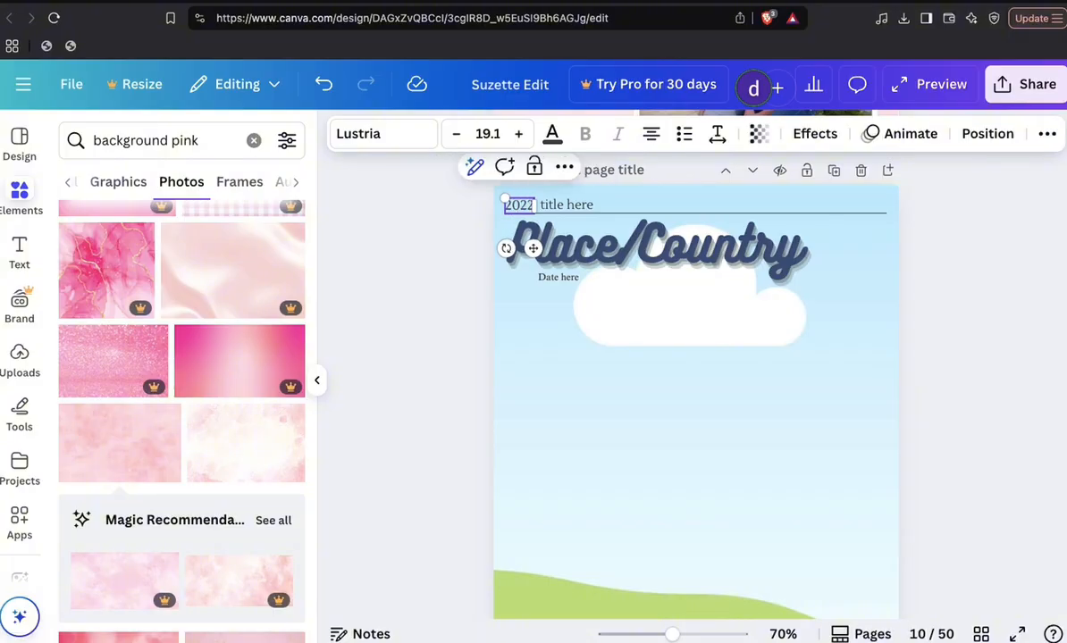
{"action": "double_click", "coordinate": [590, 205]}
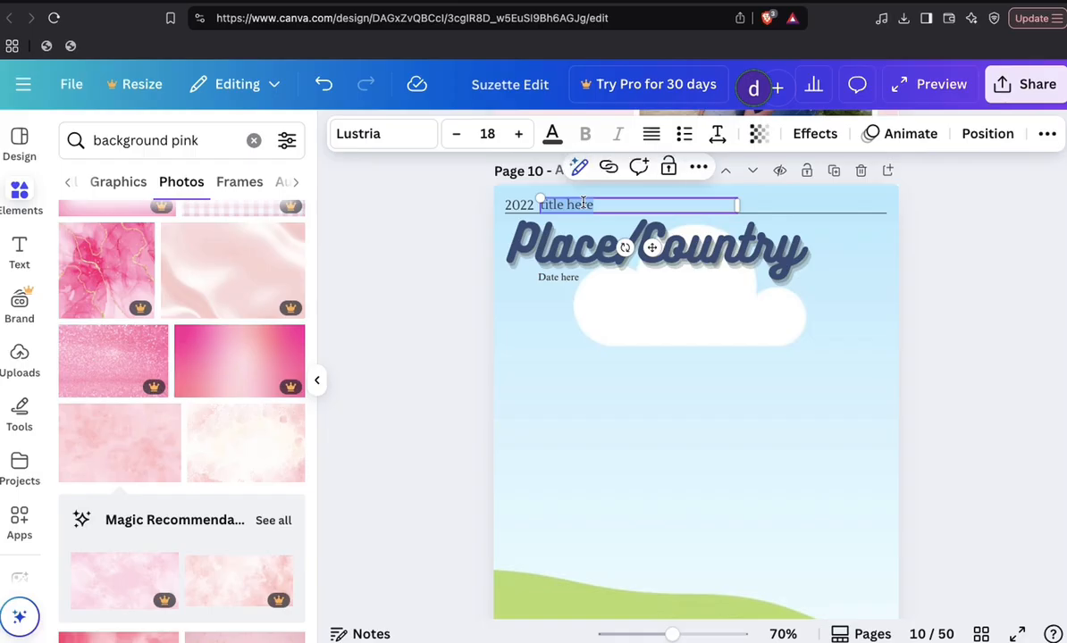
{"action": "type", "text": "More photos of us"}
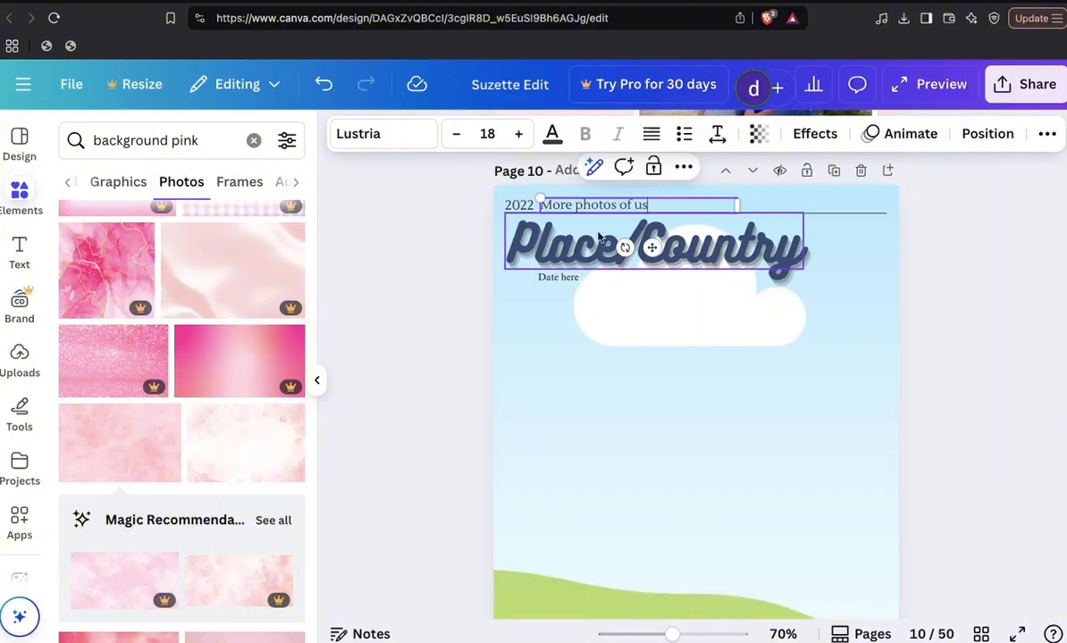
- Change page 10's Place/Country heading to "Baguio" and the date text below it to "September 09, 2022"
{"action": "left_click", "coordinate": [549, 231]}
{"action": "type", "text": "Baguio"}
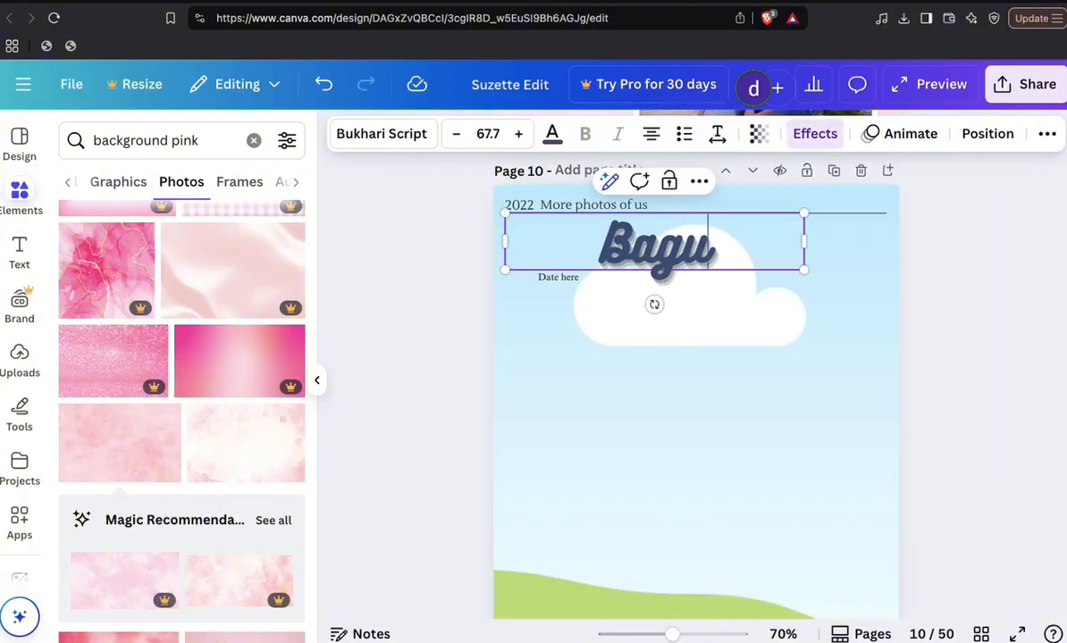
{"action": "left_click", "coordinate": [544, 279]}
{"action": "left_click", "coordinate": [544, 279]}
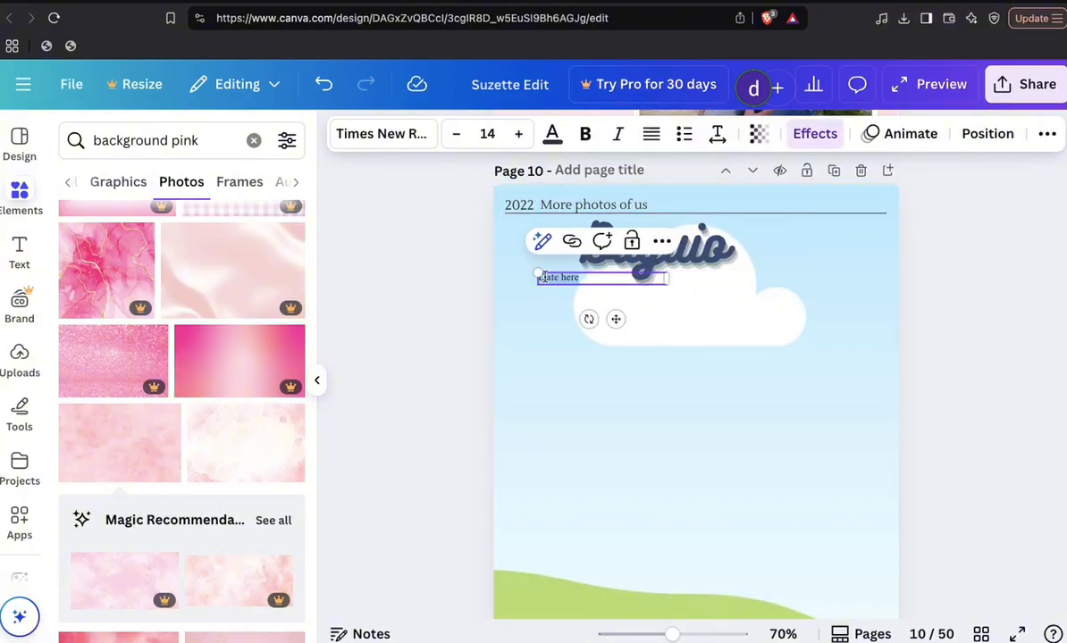
{"action": "type", "text": "September 09, 2022"}
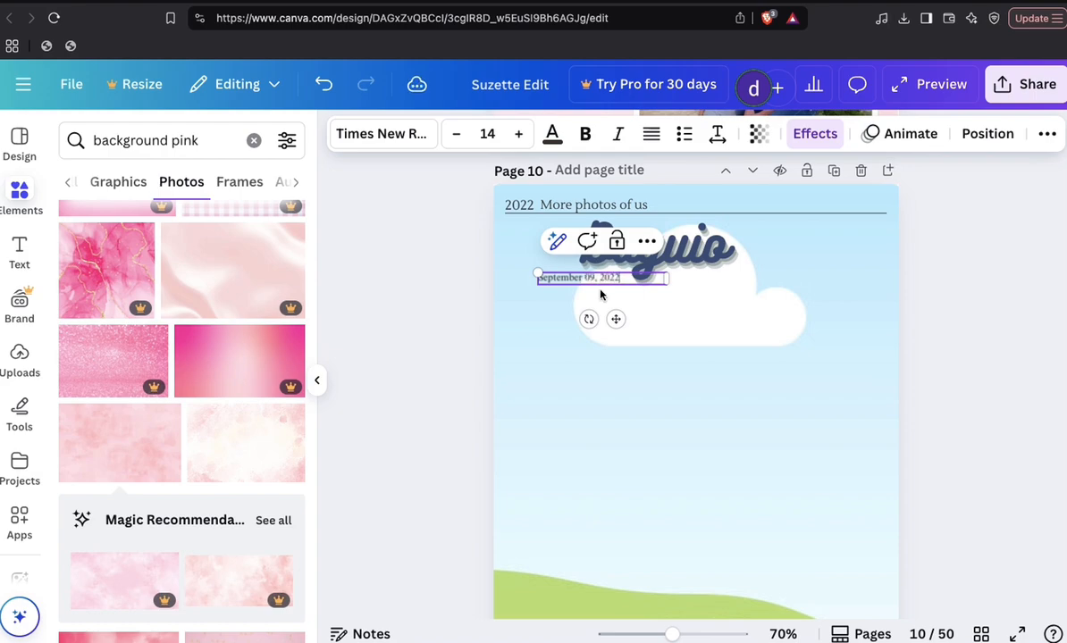
- Fill page 10's full-page frame with the uploaded photo of the couple in front of the stone church
{"action": "left_click", "coordinate": [705, 347]}
{"action": "scroll", "coordinate": [562, 462], "scroll_direction": "down", "scroll_amount": 3}
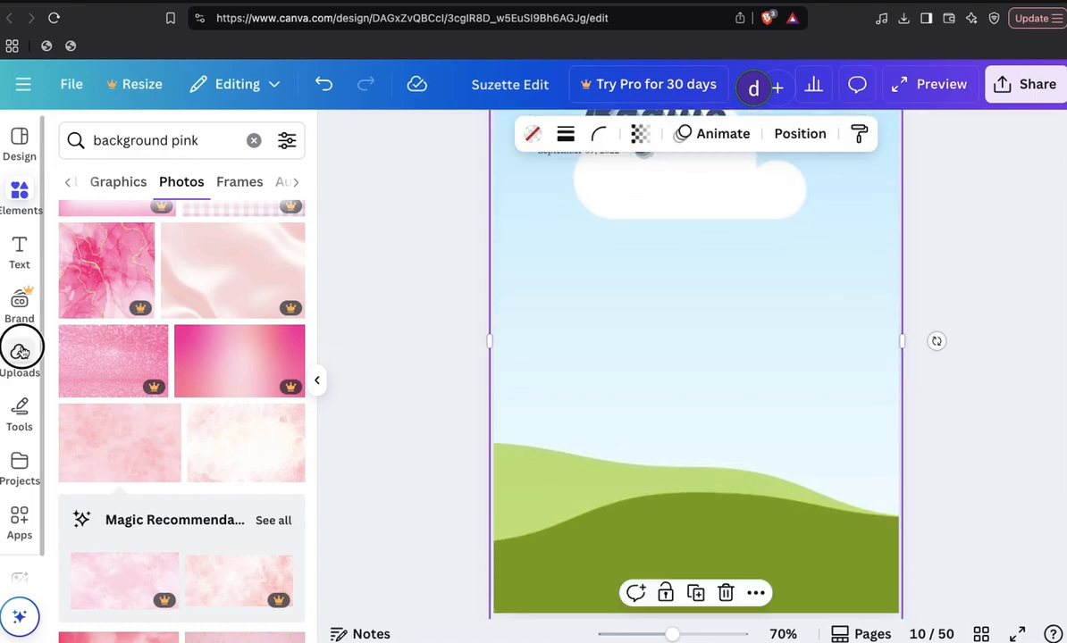
{"action": "left_click", "coordinate": [20, 351]}
{"action": "scroll", "coordinate": [244, 389], "scroll_direction": "up", "scroll_amount": 2}
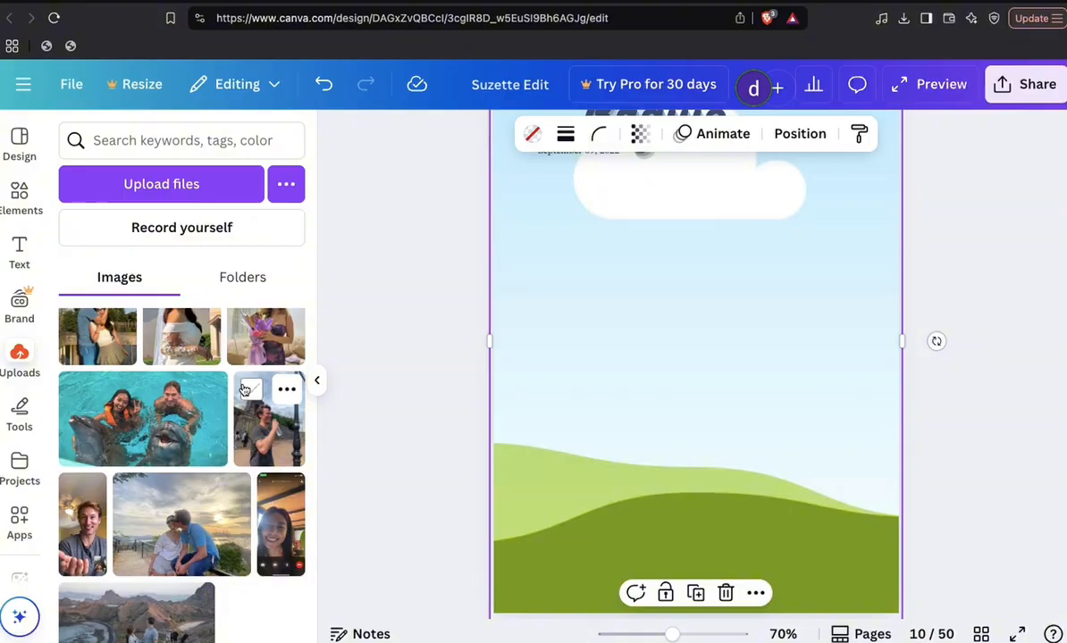
{"action": "scroll", "coordinate": [244, 390], "scroll_direction": "up", "scroll_amount": 6}
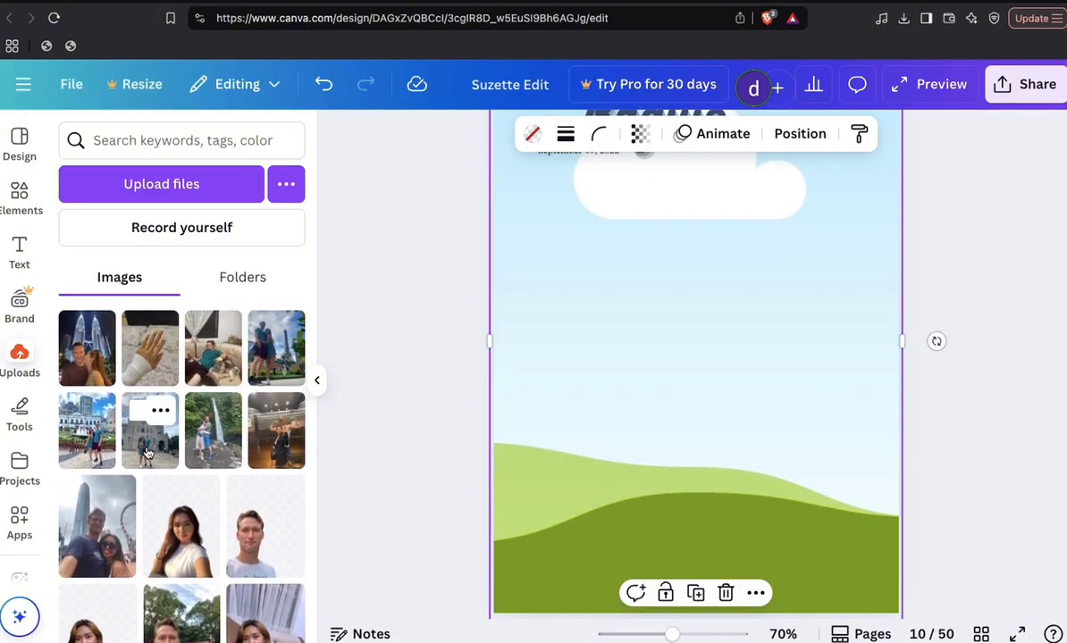
{"action": "left_click_drag", "start_coordinate": [148, 452], "coordinate": [607, 415]}
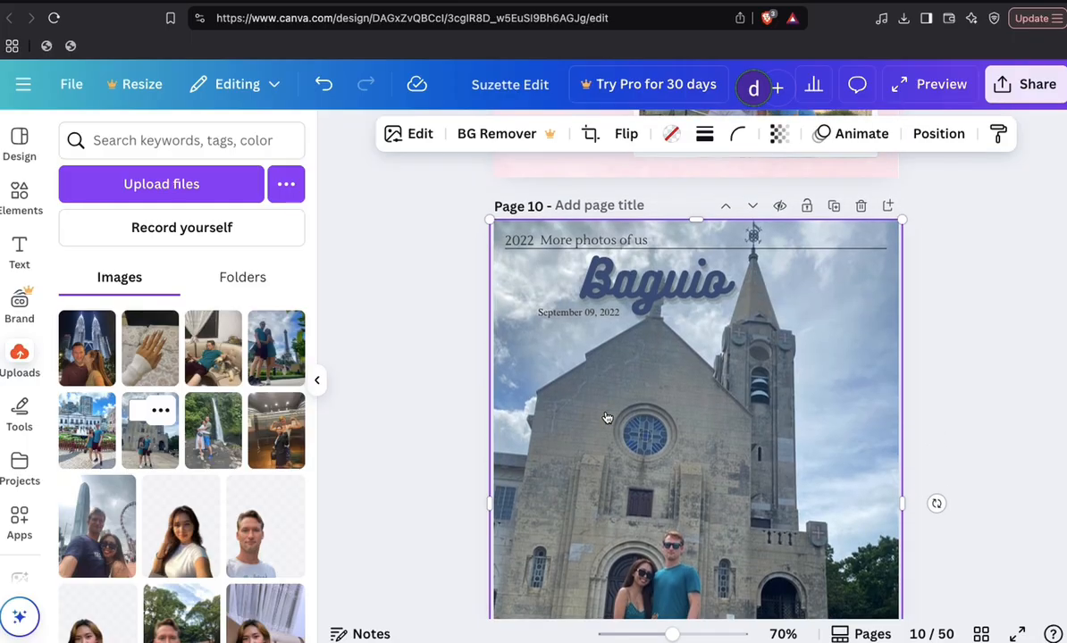
- Fill page 11's four frames, row by row, with the uploaded waterfall, elevator selfie, Eiffel Tower and sofa-with-dog photos
{"action": "scroll", "coordinate": [607, 417], "scroll_direction": "down", "scroll_amount": 10}
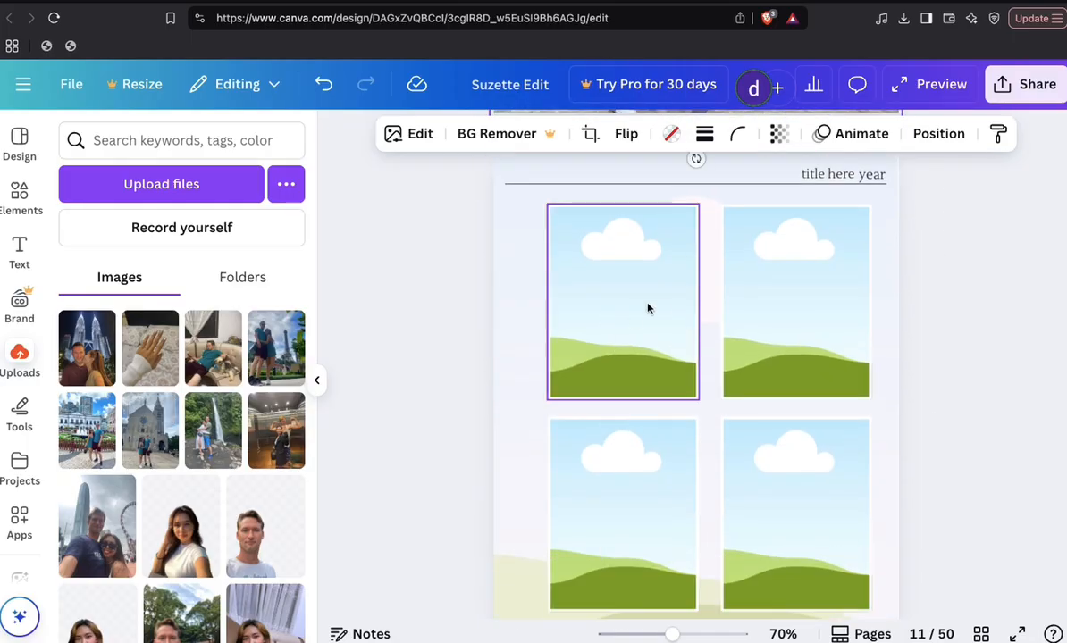
{"action": "left_click_drag", "start_coordinate": [205, 422], "coordinate": [574, 342]}
{"action": "left_click_drag", "start_coordinate": [276, 418], "coordinate": [747, 340]}
{"action": "left_click_drag", "start_coordinate": [272, 348], "coordinate": [602, 490]}
{"action": "left_click_drag", "start_coordinate": [216, 366], "coordinate": [726, 450]}
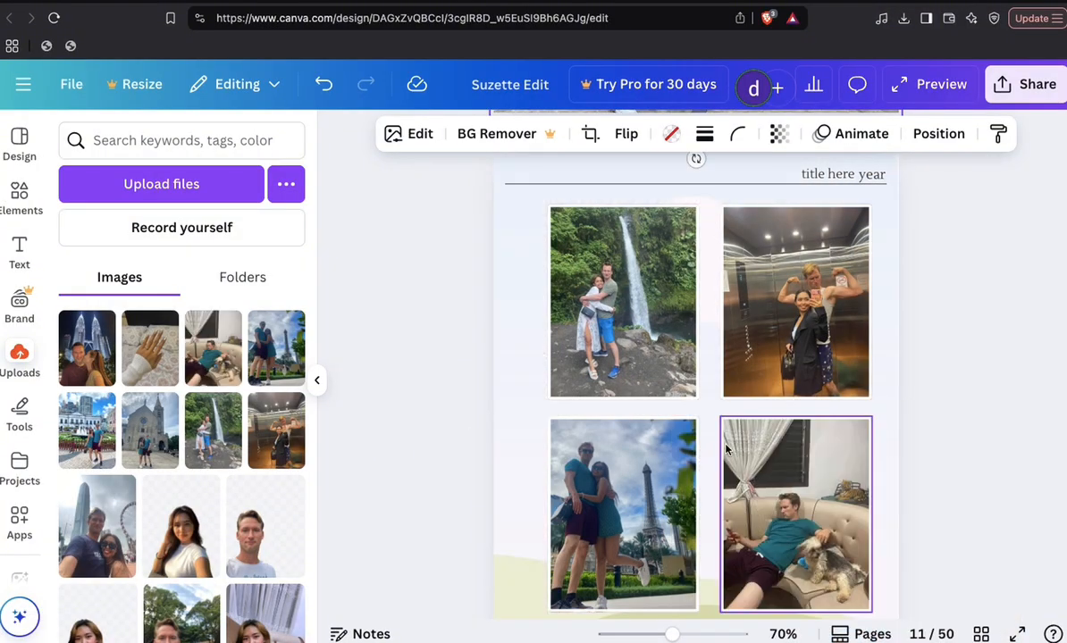
- Replace page 11's year placeholder with 2022 and the title beside it with "More photos of us"
{"action": "scroll", "coordinate": [726, 449], "scroll_direction": "up", "scroll_amount": 2}
{"action": "left_click", "coordinate": [833, 251]}
{"action": "double_click", "coordinate": [873, 253]}
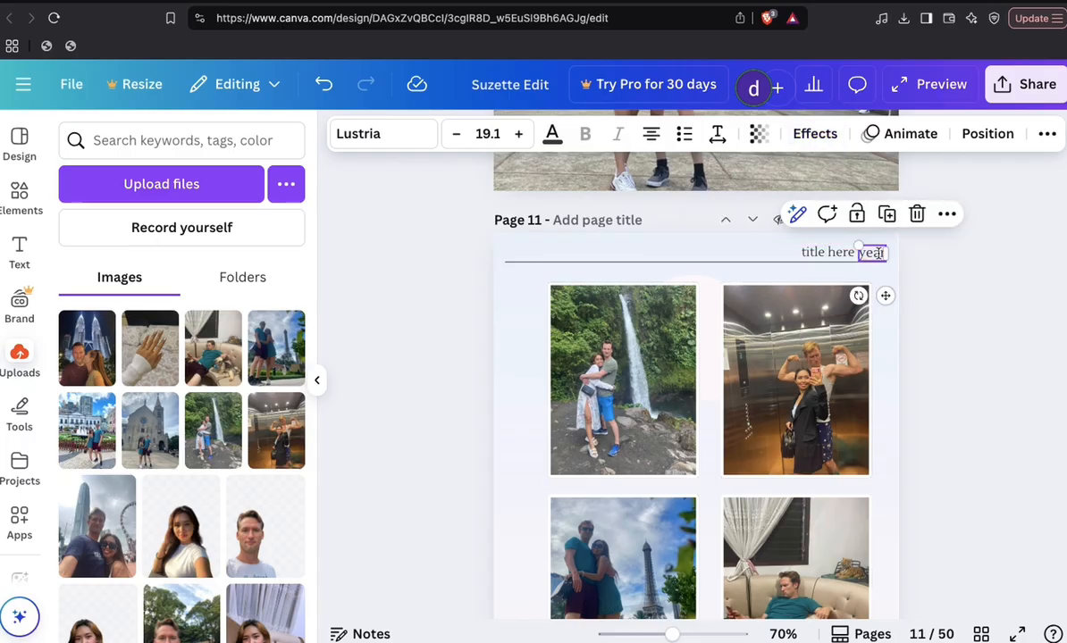
{"action": "type", "text": "2022"}
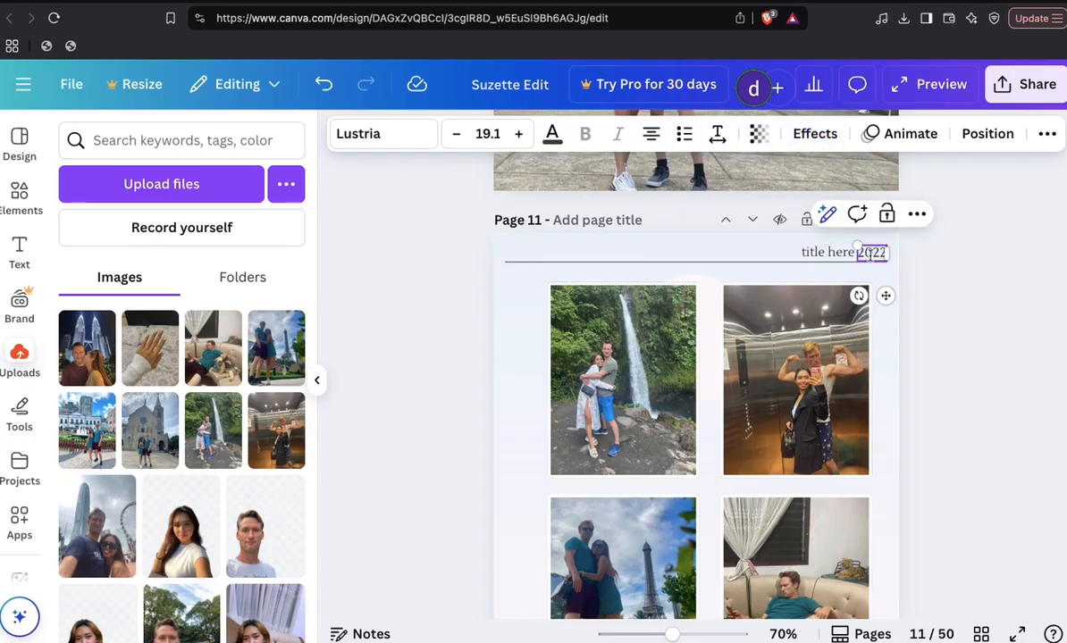
{"action": "double_click", "coordinate": [821, 253]}
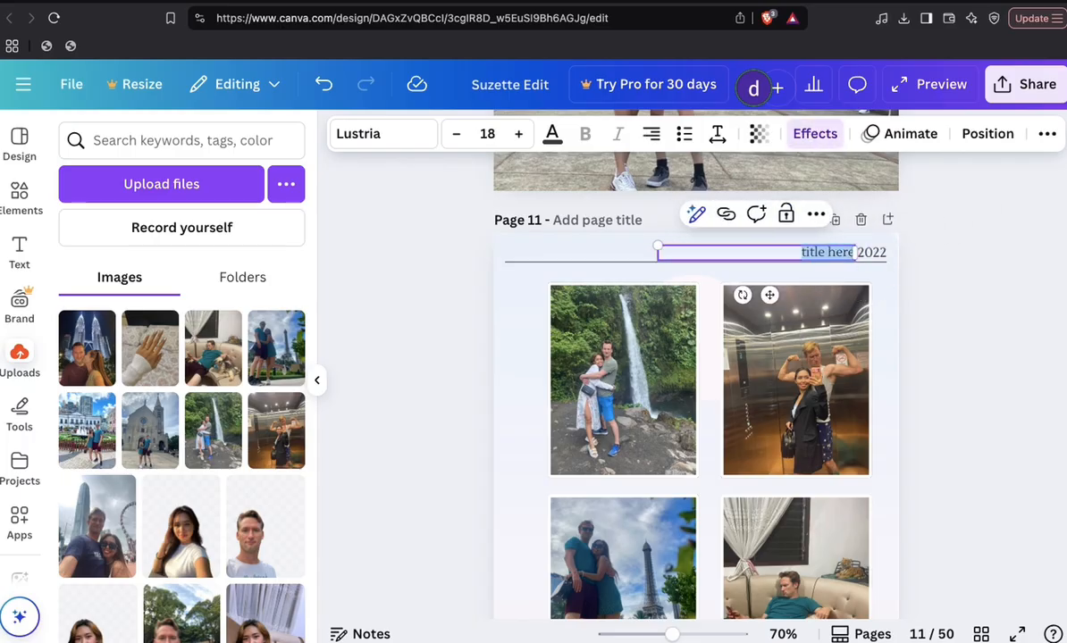
{"action": "type", "text": "More photos"}
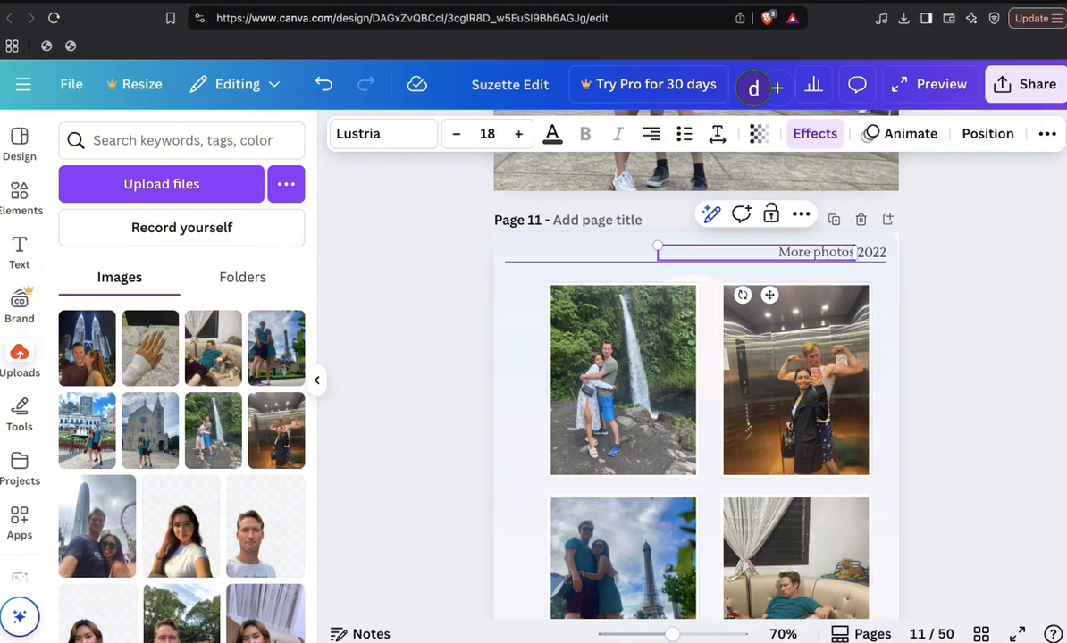
{"action": "type", "text": " of us"}
{"action": "left_click", "coordinate": [981, 344]}
- Select page 11's background frame and search the stock photos for "background green"
{"action": "scroll", "coordinate": [980, 344], "scroll_direction": "down", "scroll_amount": 2}
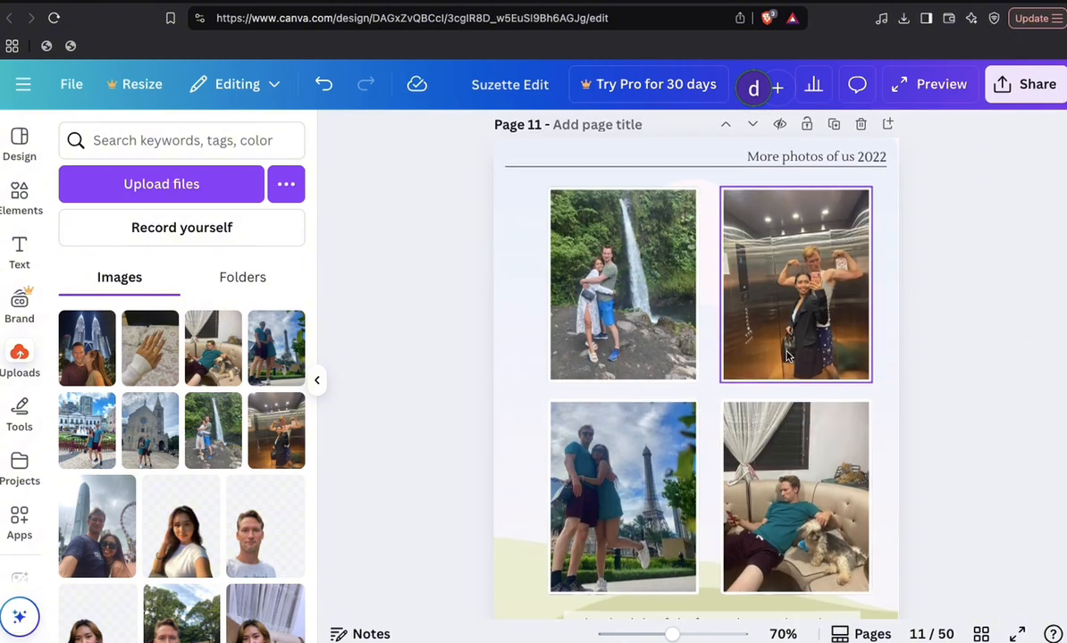
{"action": "scroll", "coordinate": [487, 413], "scroll_direction": "down", "scroll_amount": 1}
{"action": "left_click", "coordinate": [524, 443]}
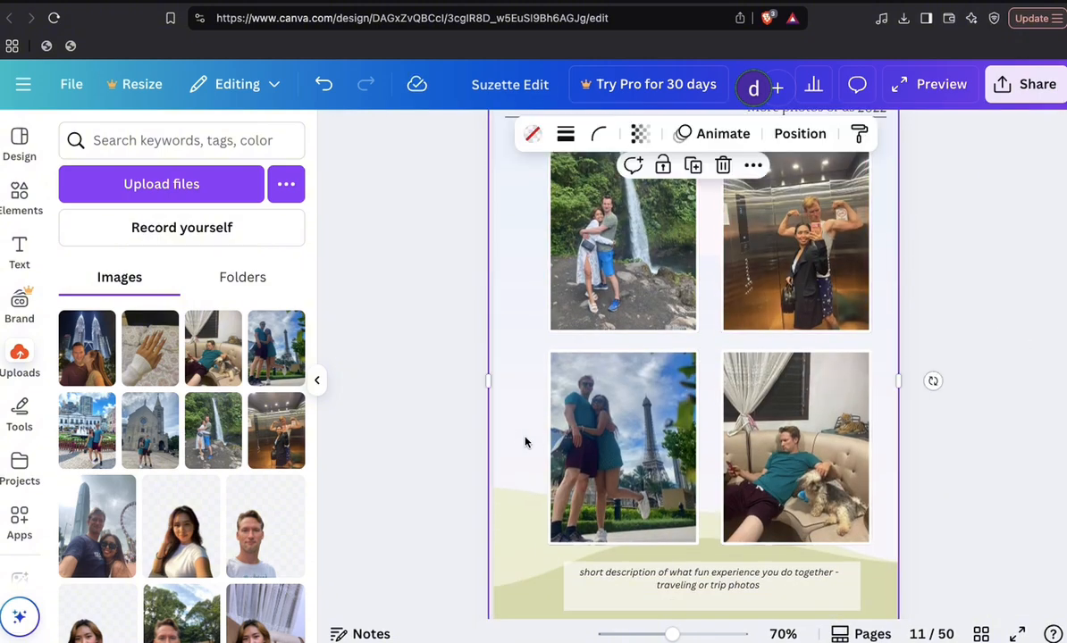
{"action": "left_click", "coordinate": [20, 195]}
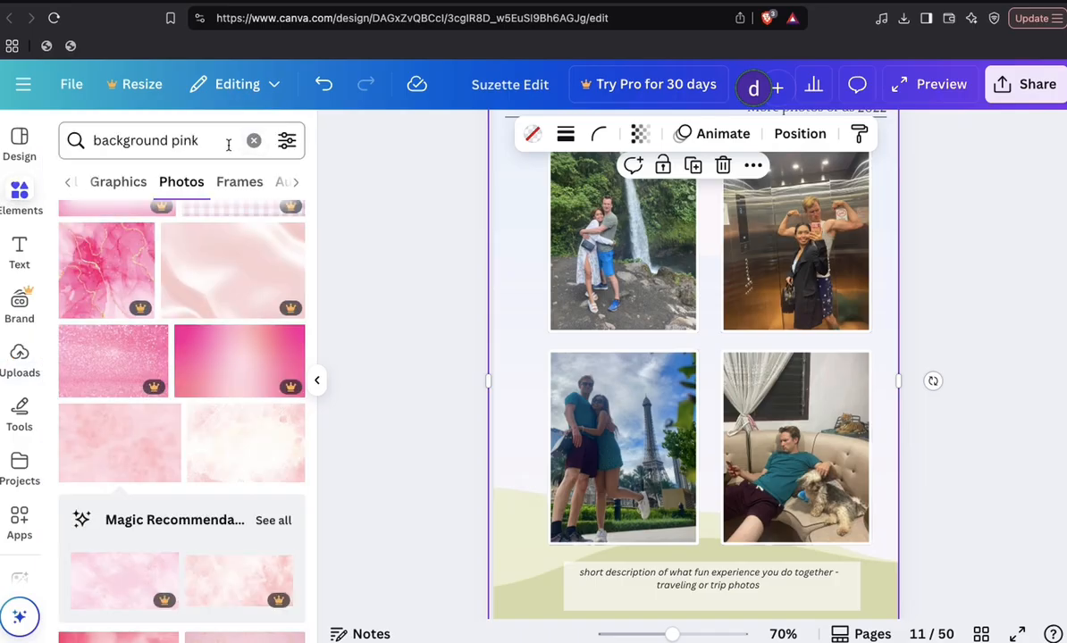
{"action": "double_click", "coordinate": [183, 143]}
{"action": "type", "text": "green"}
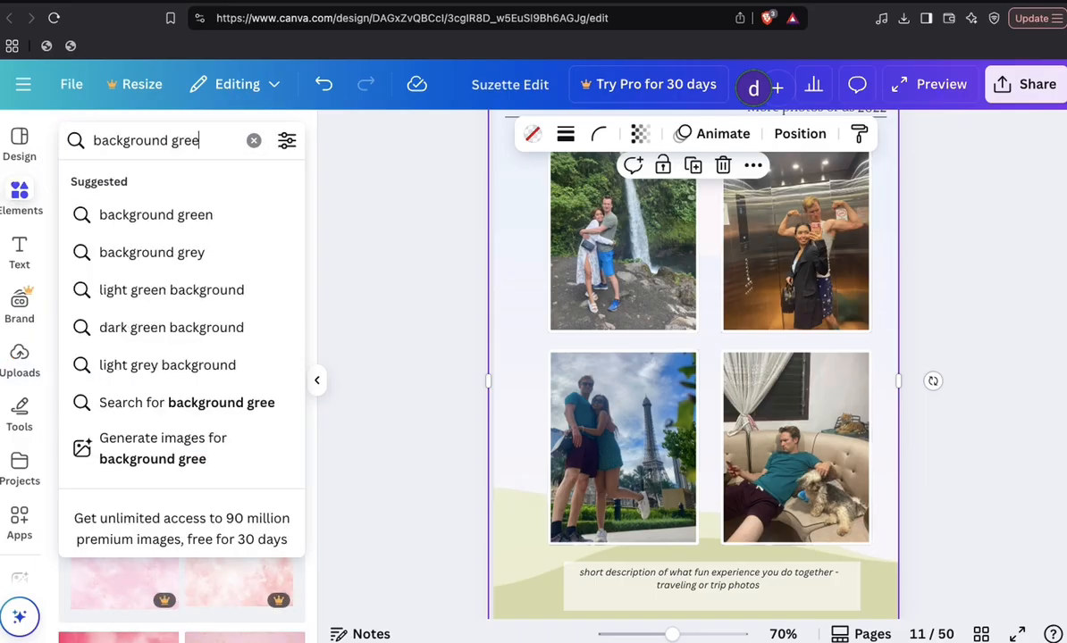
{"action": "key", "text": "Return"}
- Change the photo search to "background flower" and look through the results for a page 11 background
{"action": "double_click", "coordinate": [179, 140]}
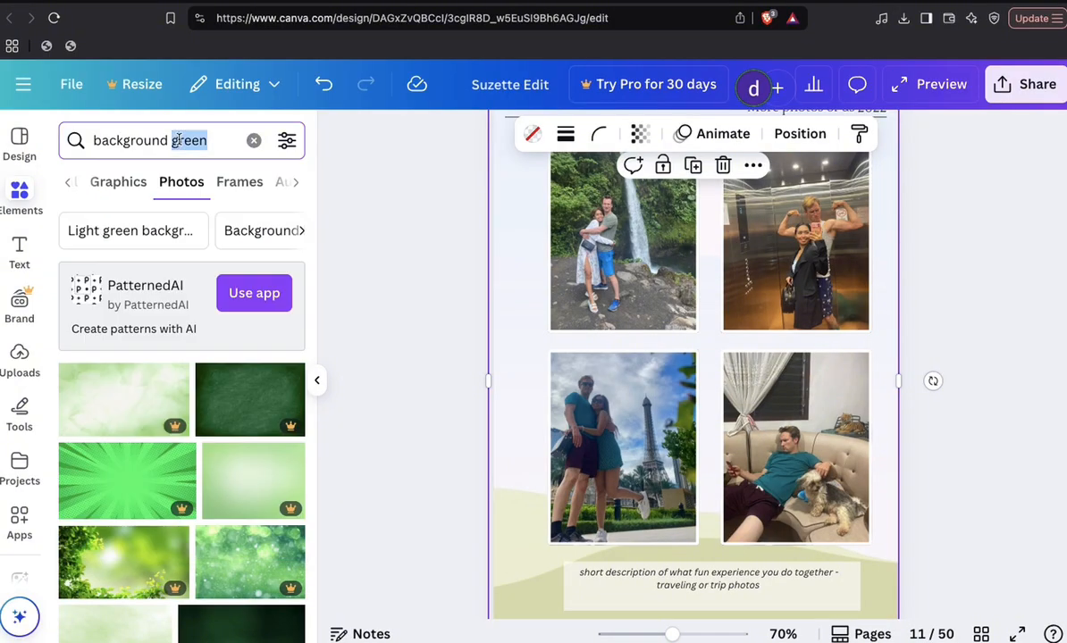
{"action": "type", "text": "fo"}
{"action": "key", "text": "BackSpace"}
{"action": "type", "text": "lower"}
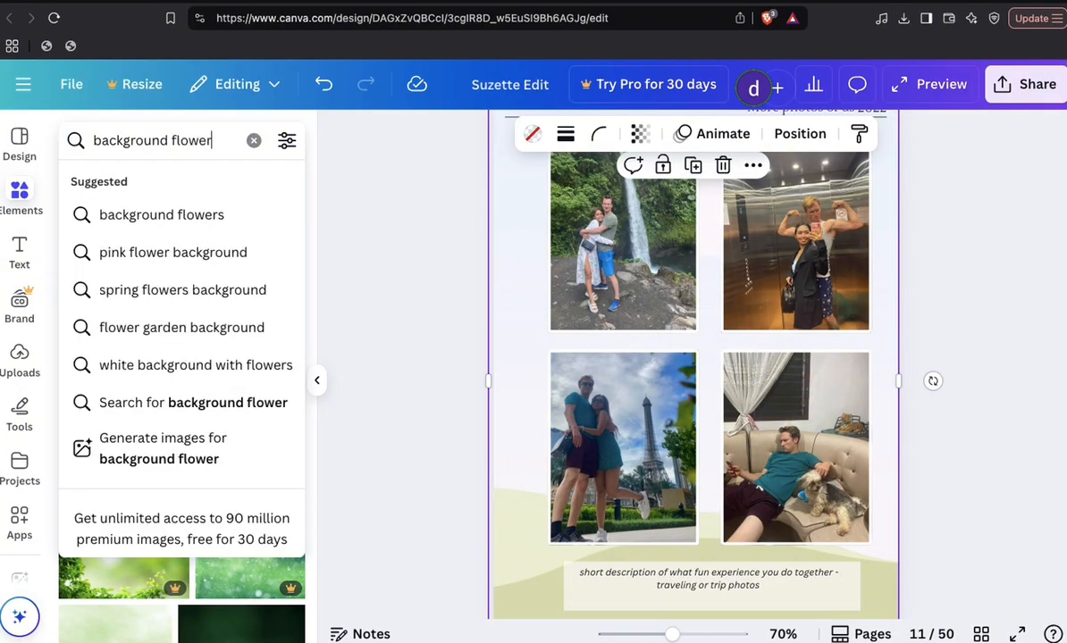
{"action": "key", "text": "Return"}
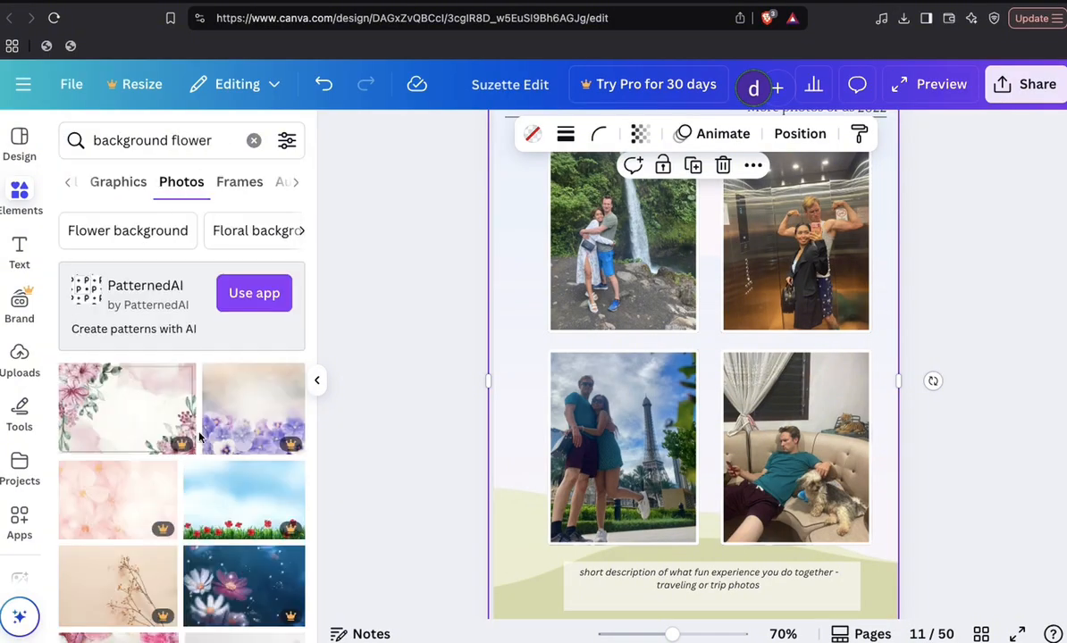
{"action": "scroll", "coordinate": [200, 437], "scroll_direction": "down", "scroll_amount": 5}
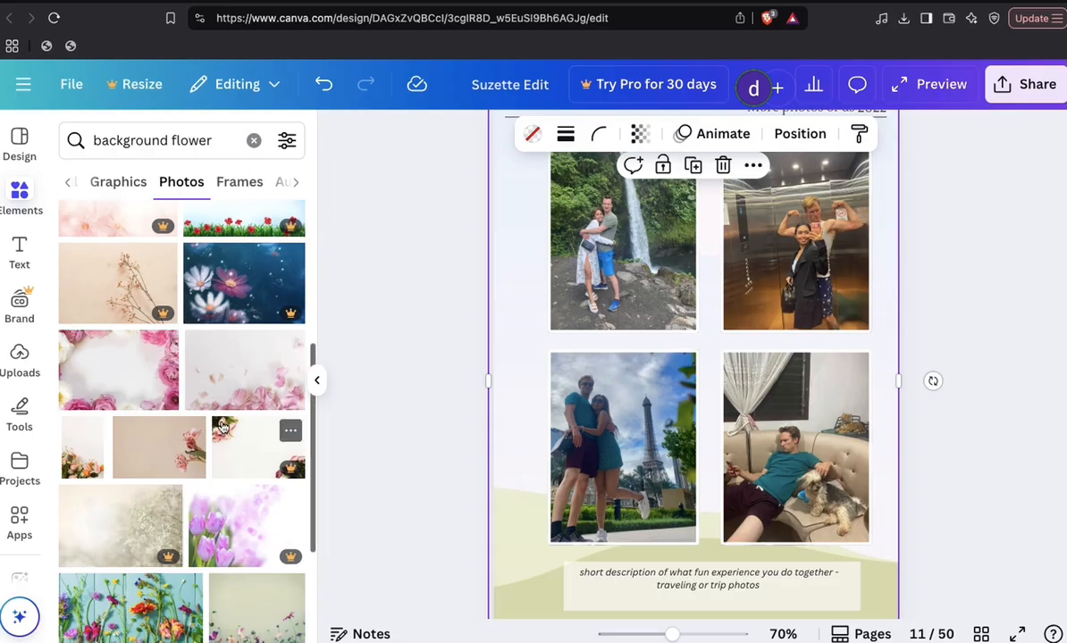
{"action": "scroll", "coordinate": [222, 427], "scroll_direction": "down", "scroll_amount": 6}
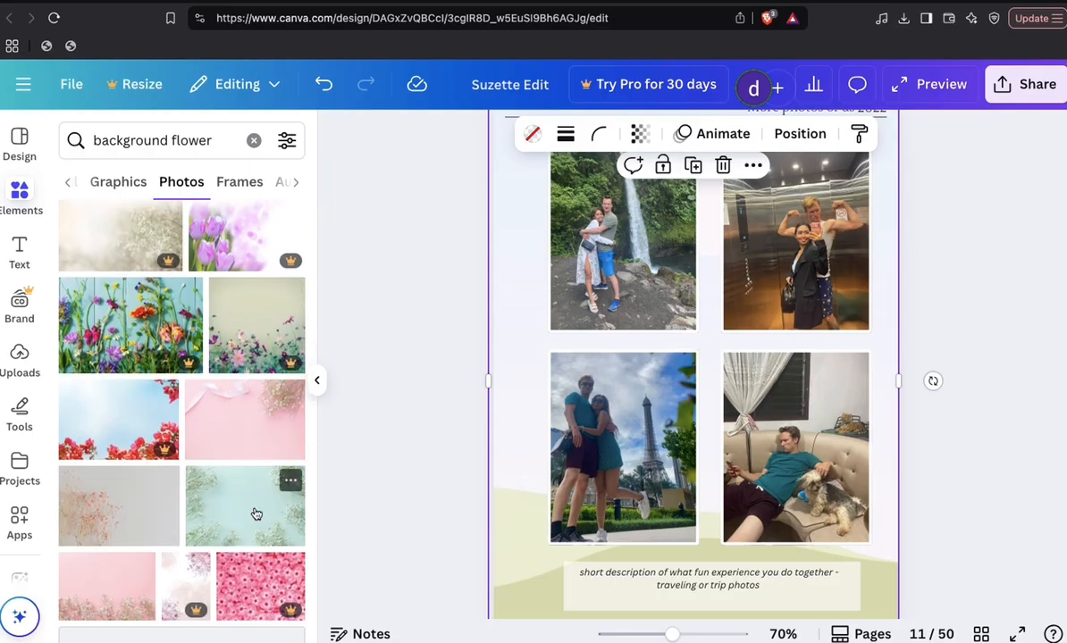
{"action": "scroll", "coordinate": [255, 513], "scroll_direction": "down", "scroll_amount": 3}
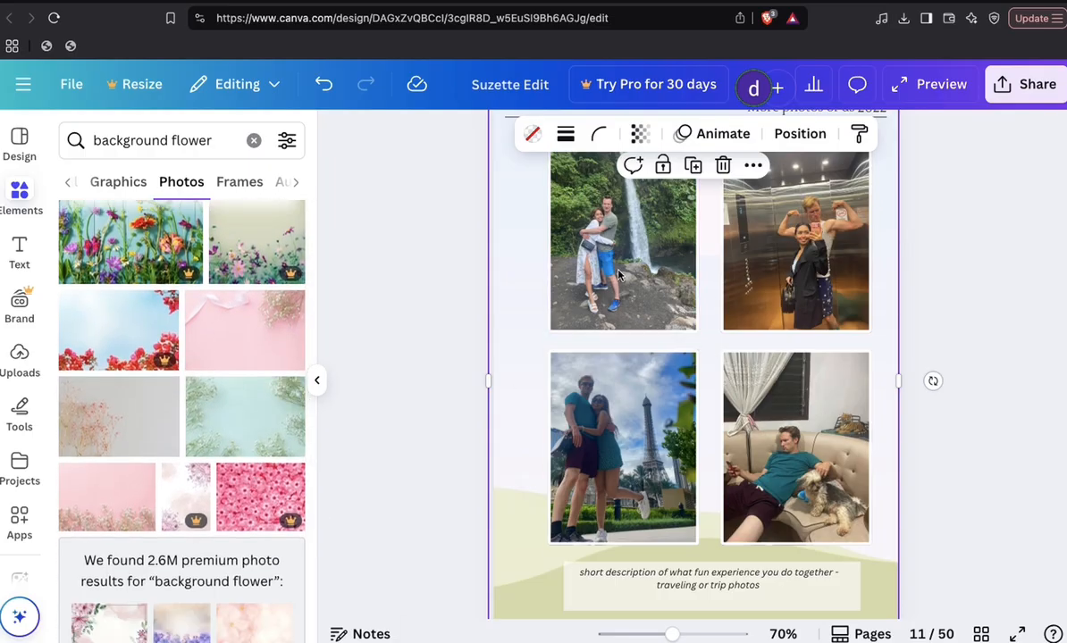
- Refine the photo search to "background flower portrait" and fill page 11's background frame with the free white daisy photo
{"action": "left_click", "coordinate": [221, 142]}
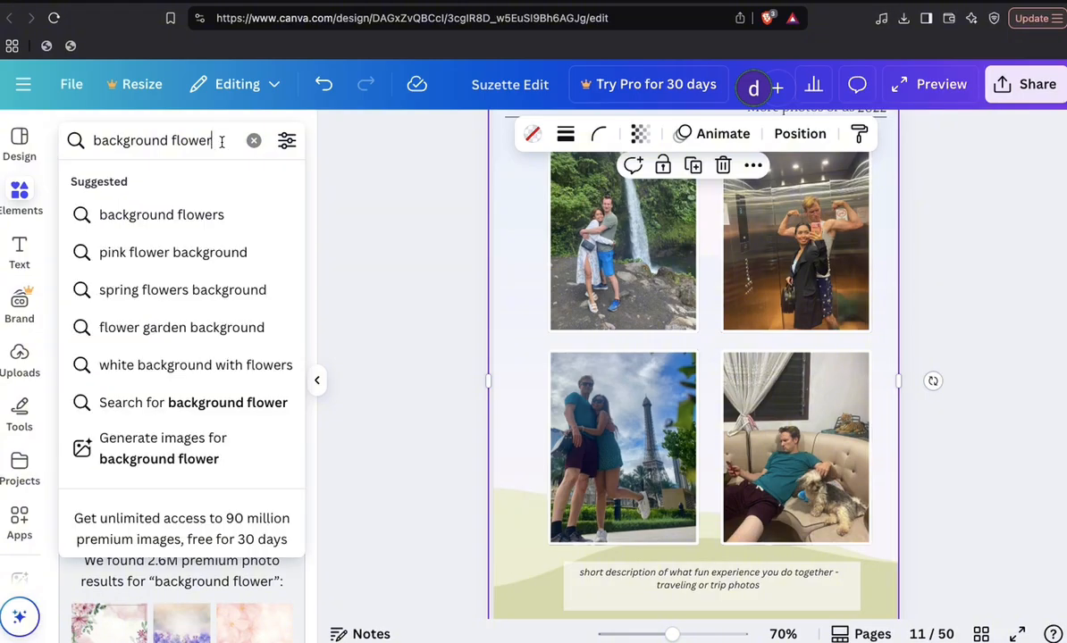
{"action": "type", "text": "portrait"}
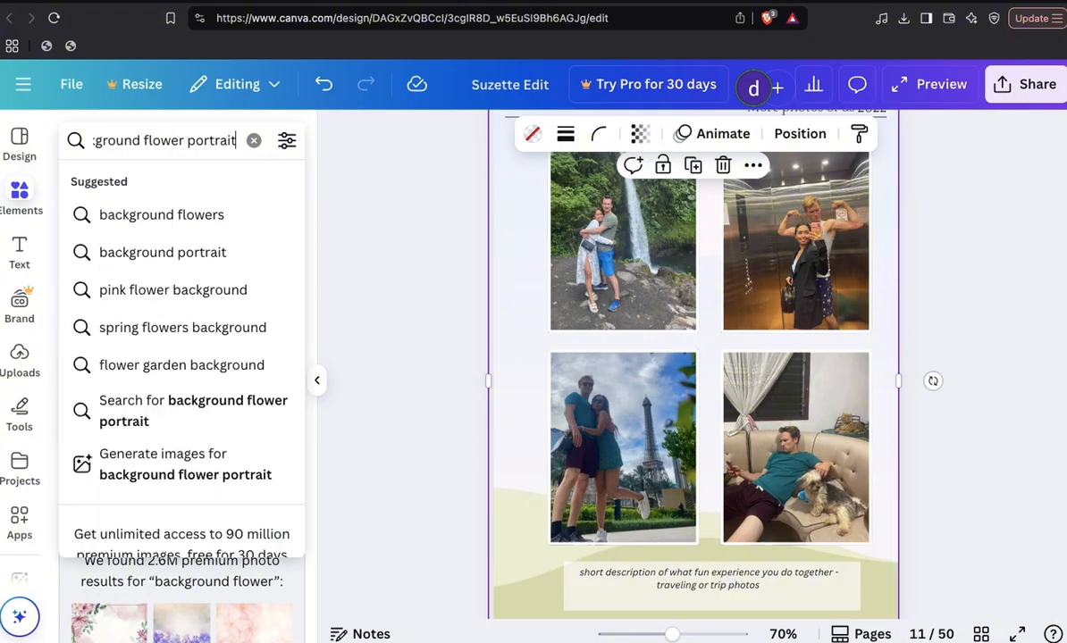
{"action": "key", "text": "Return"}
{"action": "scroll", "coordinate": [201, 438], "scroll_direction": "down", "scroll_amount": 3}
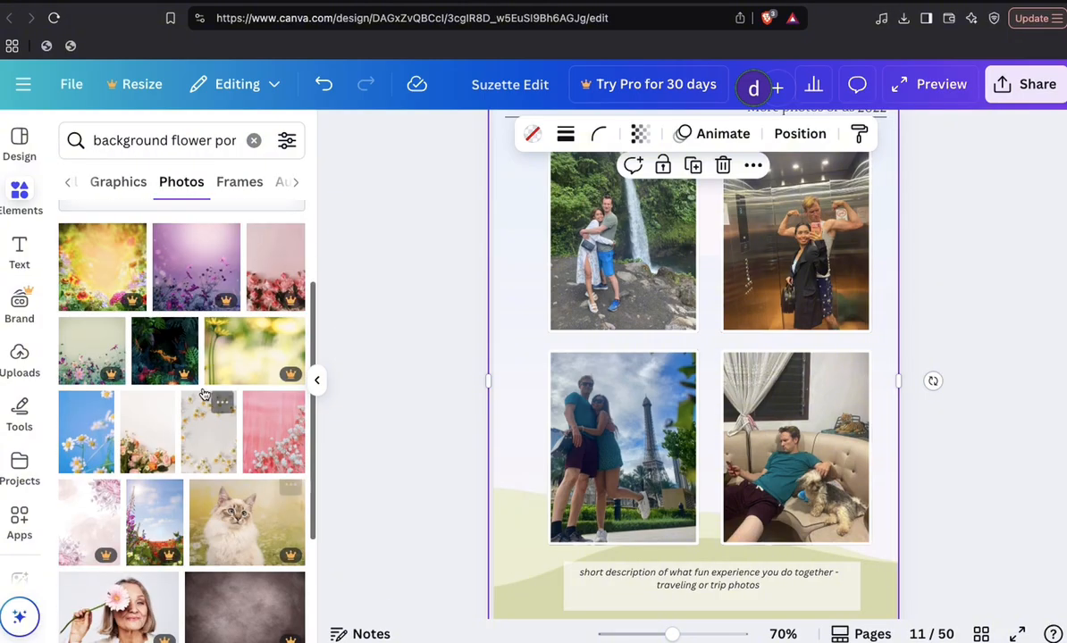
{"action": "left_click", "coordinate": [219, 444]}
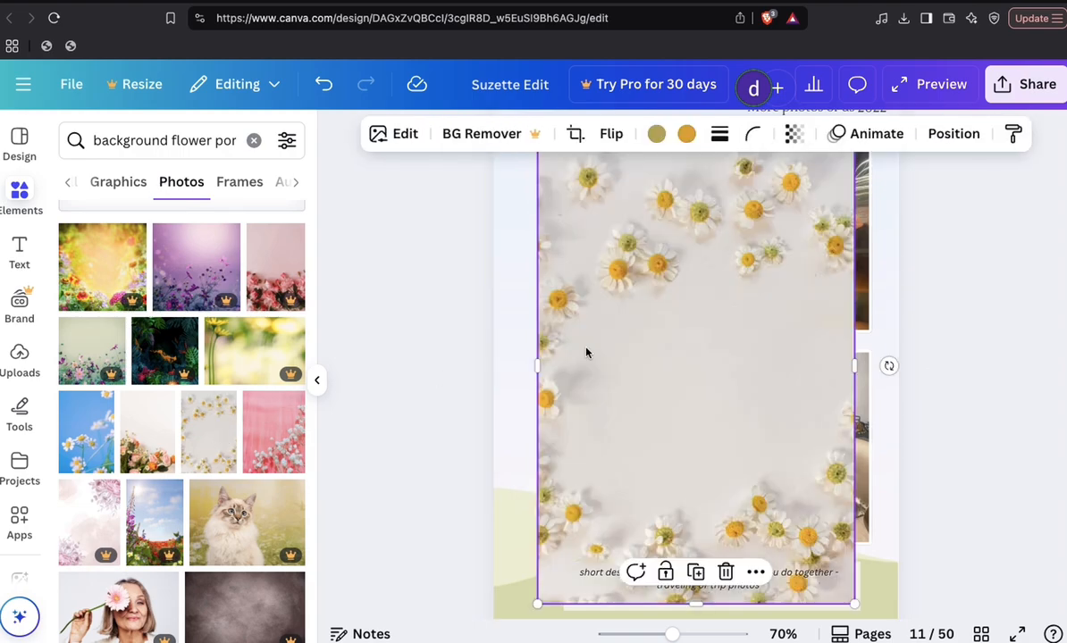
{"action": "left_click_drag", "start_coordinate": [590, 266], "coordinate": [542, 287]}
{"action": "scroll", "coordinate": [618, 322], "scroll_direction": "up", "scroll_amount": 1}
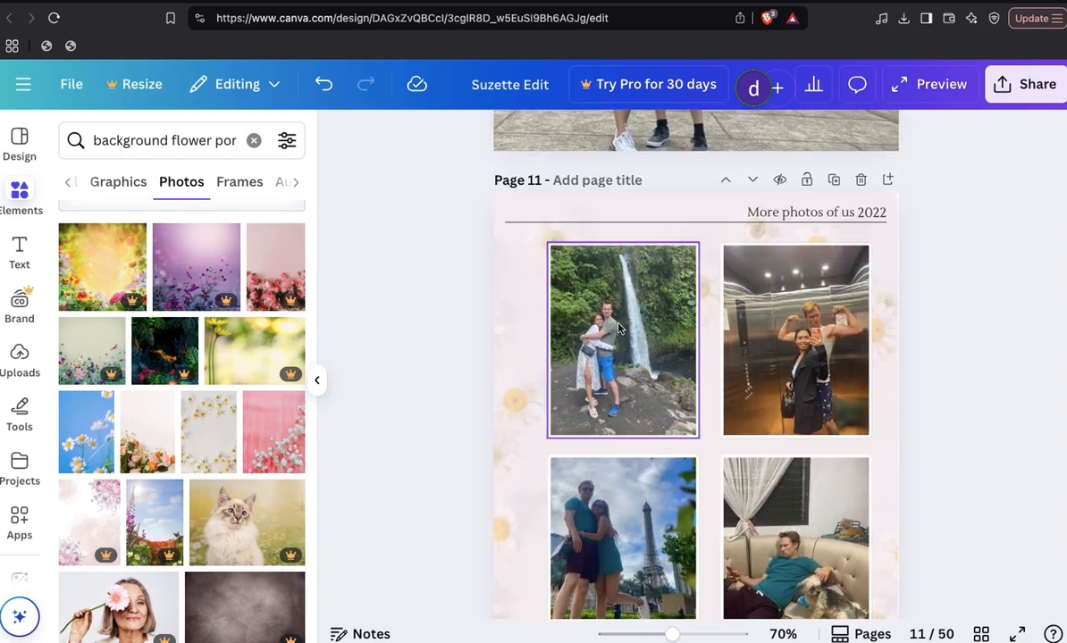
- Change page 12's Place/Country heading to "PHILIPPINES", with the uploaded images opened for the page's frames
{"action": "scroll", "coordinate": [618, 328], "scroll_direction": "down", "scroll_amount": 2}
{"action": "scroll", "coordinate": [617, 328], "scroll_direction": "down", "scroll_amount": 6}
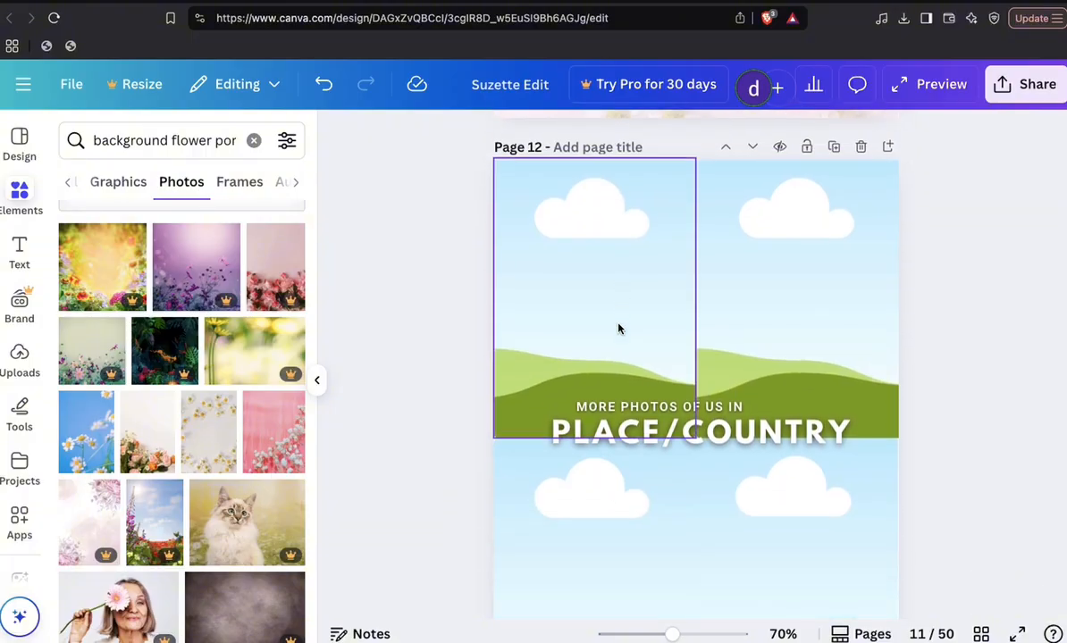
{"action": "left_click", "coordinate": [20, 357]}
{"action": "left_click", "coordinate": [658, 362]}
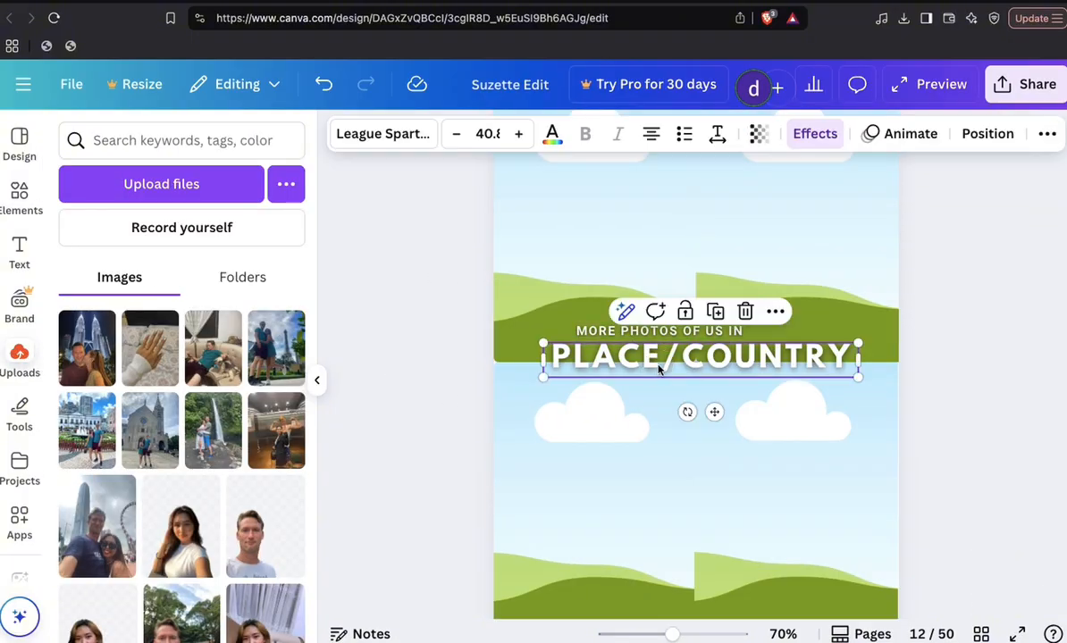
{"action": "triple_click", "coordinate": [658, 362]}
{"action": "type", "text": "P"}
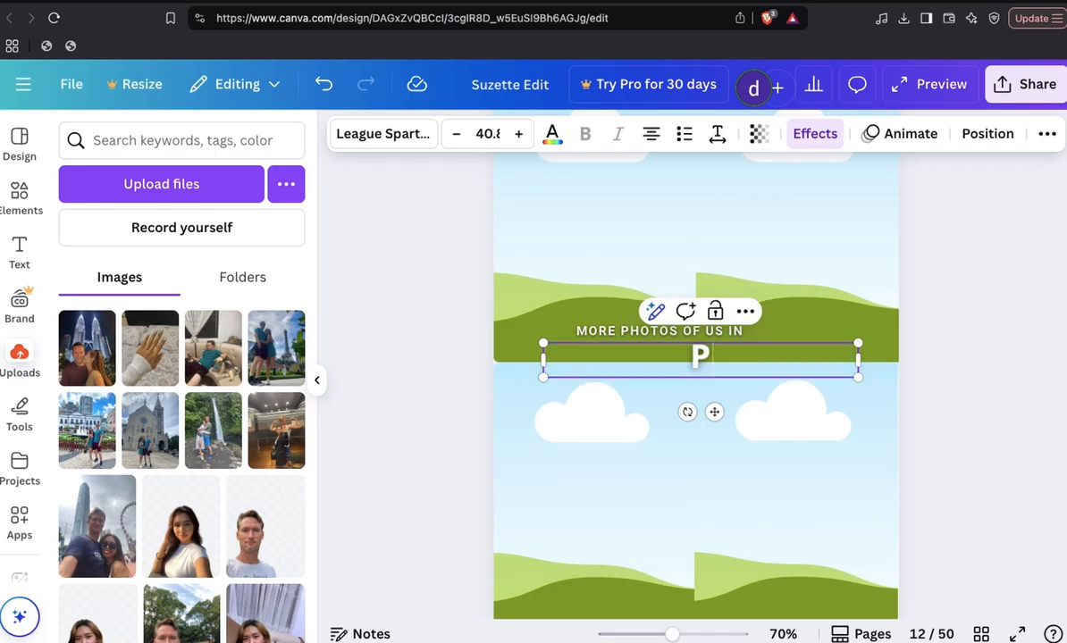
{"action": "type", "text": "HILIPPINES"}
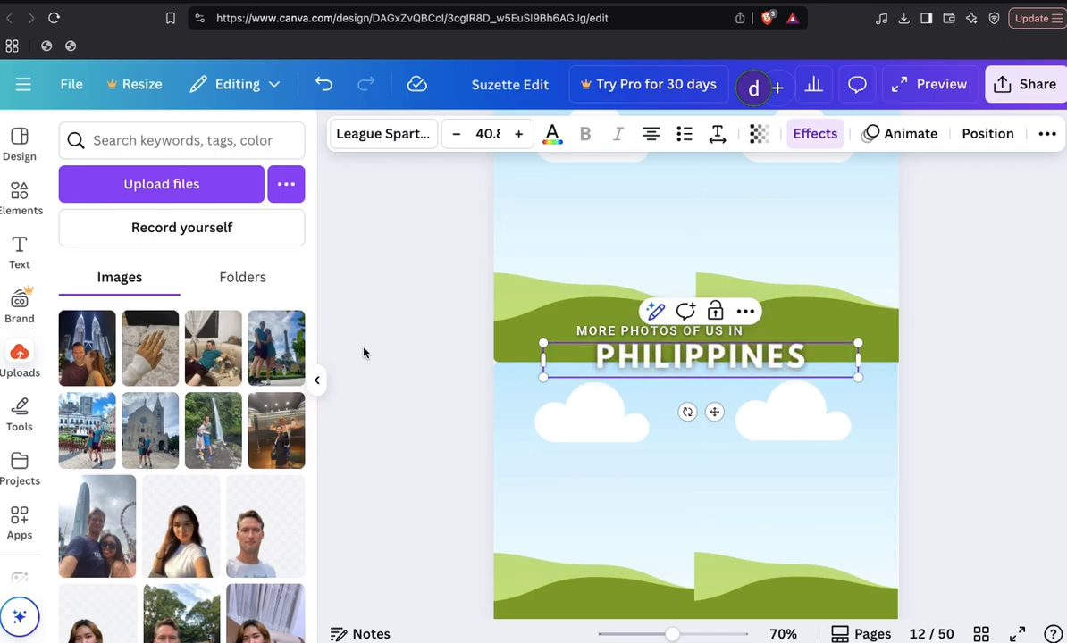
- Fill page 12's four frames, row by row, with the uploaded stone church, waterfall, elevator selfie and fountain plaza photos
{"action": "left_click_drag", "start_coordinate": [173, 446], "coordinate": [532, 229]}
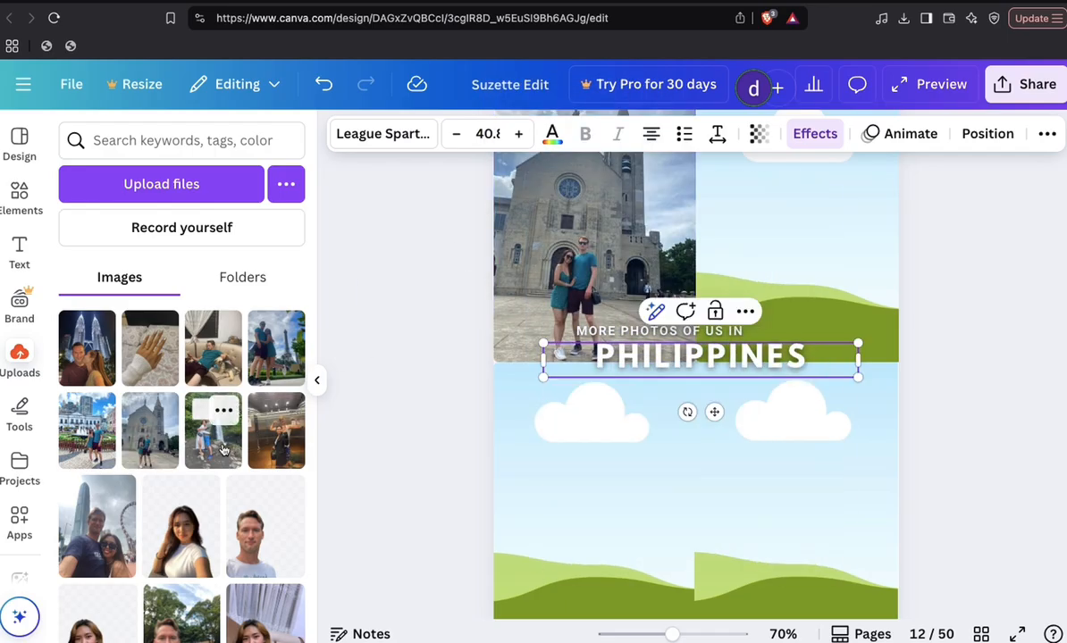
{"action": "left_click_drag", "start_coordinate": [211, 423], "coordinate": [746, 266]}
{"action": "left_click_drag", "start_coordinate": [279, 447], "coordinate": [594, 496]}
{"action": "left_click_drag", "start_coordinate": [98, 462], "coordinate": [731, 469]}
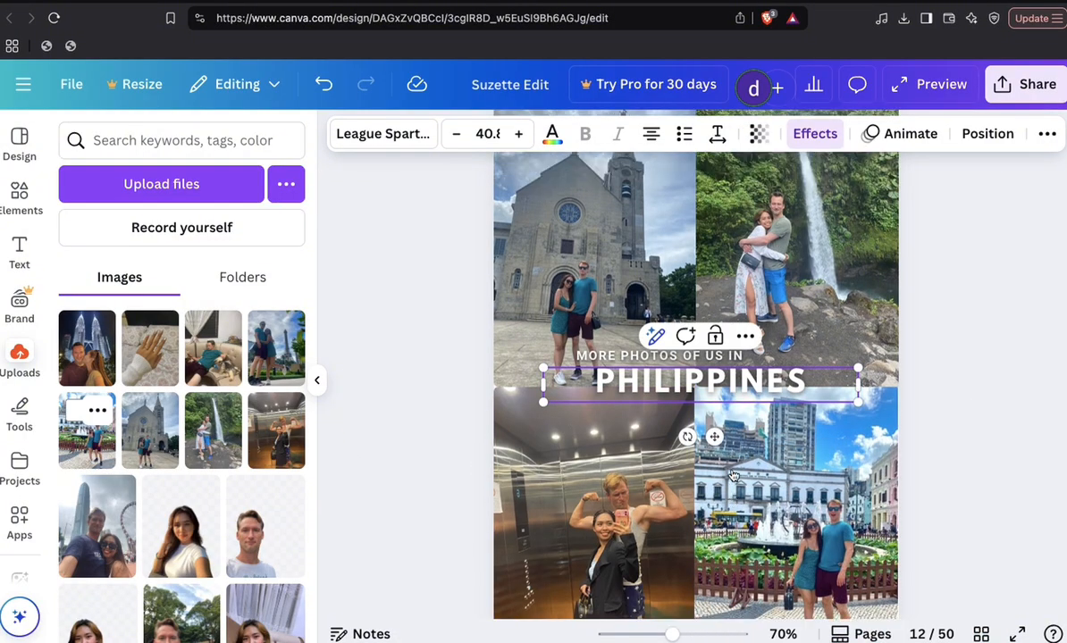
{"action": "scroll", "coordinate": [733, 475], "scroll_direction": "down", "scroll_amount": 2}
{"action": "scroll", "coordinate": [732, 476], "scroll_direction": "down", "scroll_amount": 1}
{"action": "scroll", "coordinate": [733, 475], "scroll_direction": "up", "scroll_amount": 2}
- Replace the large YEAR placeholder under "Happy together..." on page 13 with 2023
{"action": "scroll", "coordinate": [732, 476], "scroll_direction": "down", "scroll_amount": 5}
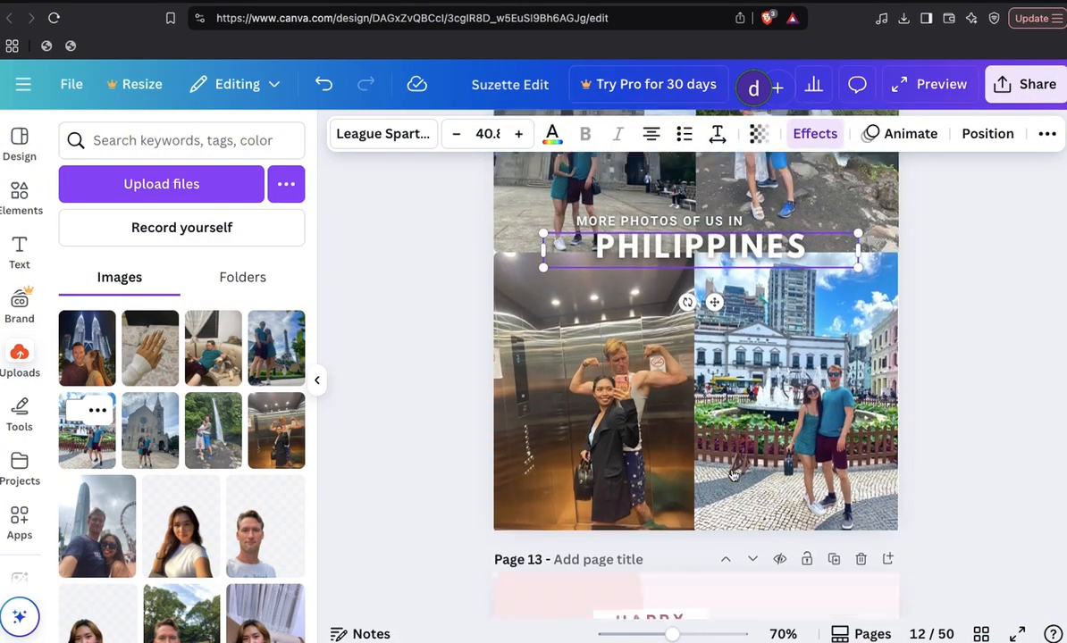
{"action": "scroll", "coordinate": [732, 475], "scroll_direction": "down", "scroll_amount": 2}
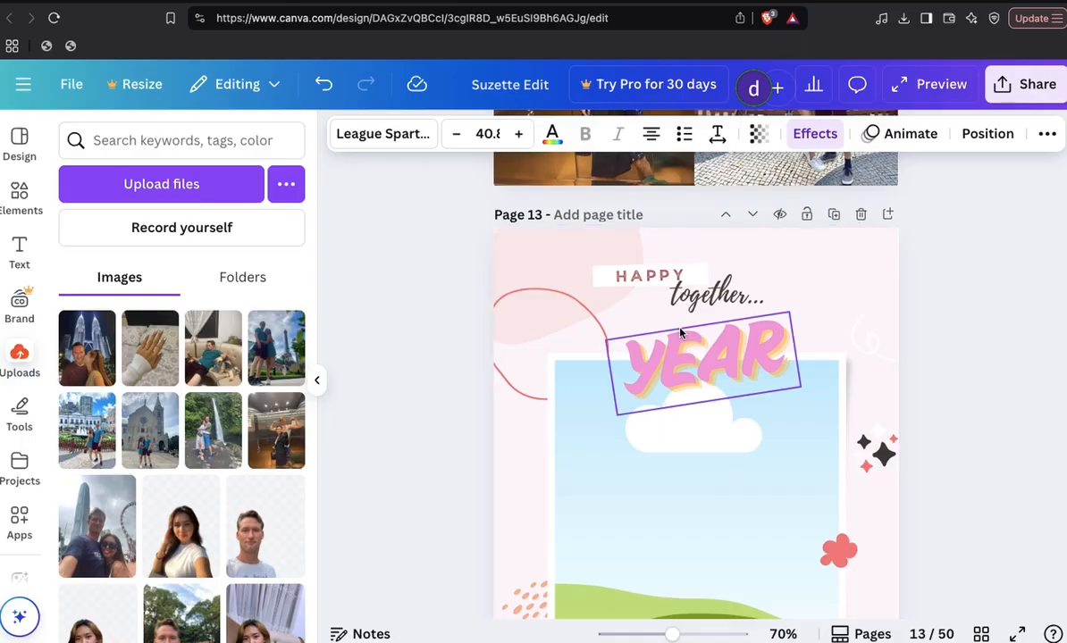
{"action": "scroll", "coordinate": [715, 308], "scroll_direction": "down", "scroll_amount": 1}
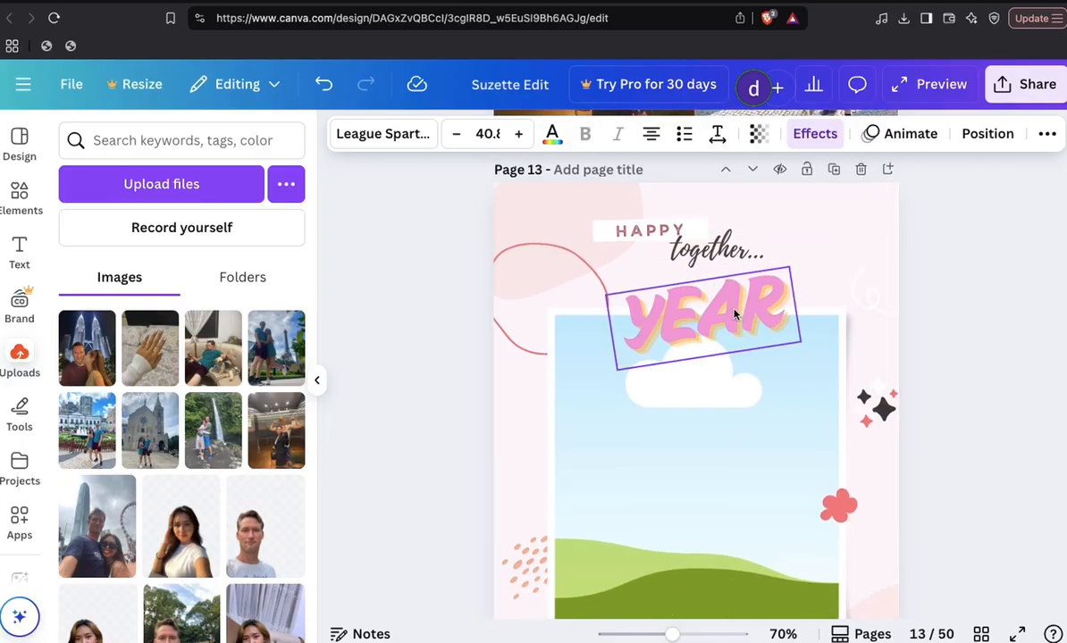
{"action": "left_click", "coordinate": [714, 301]}
{"action": "double_click", "coordinate": [714, 301]}
{"action": "type", "text": "2023"}
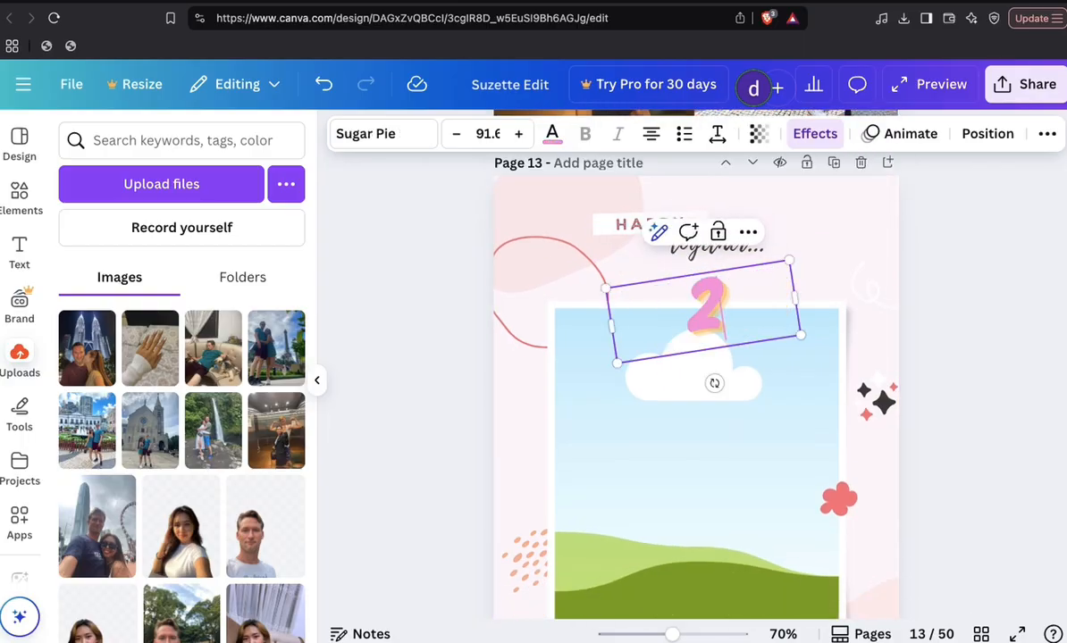
{"action": "left_click", "coordinate": [868, 290]}
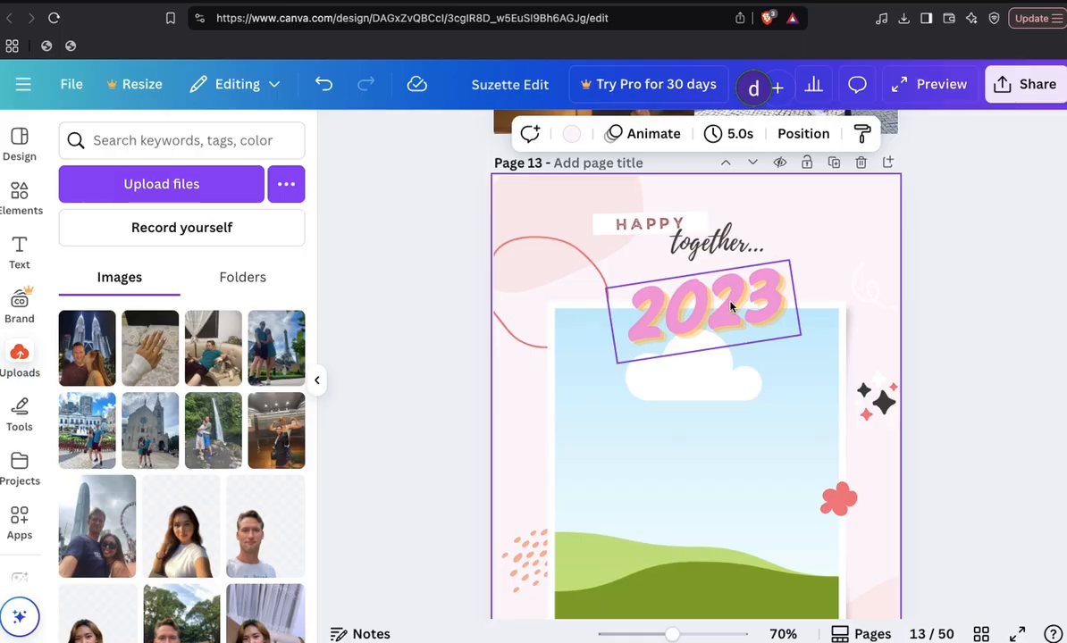
{"action": "left_click", "coordinate": [709, 313]}
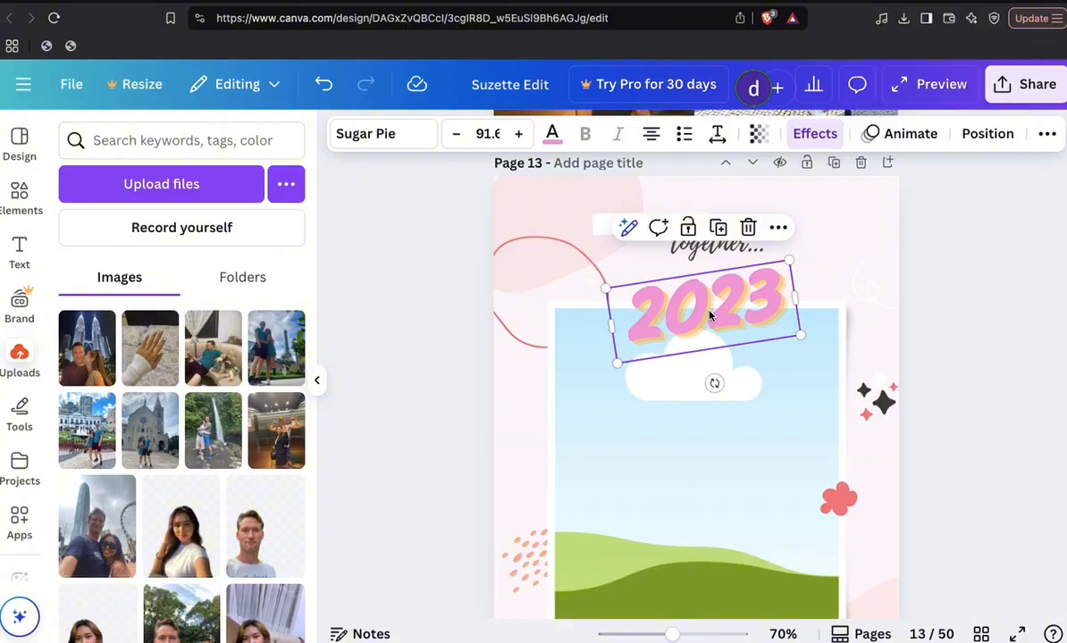
{"action": "left_click", "coordinate": [709, 312]}
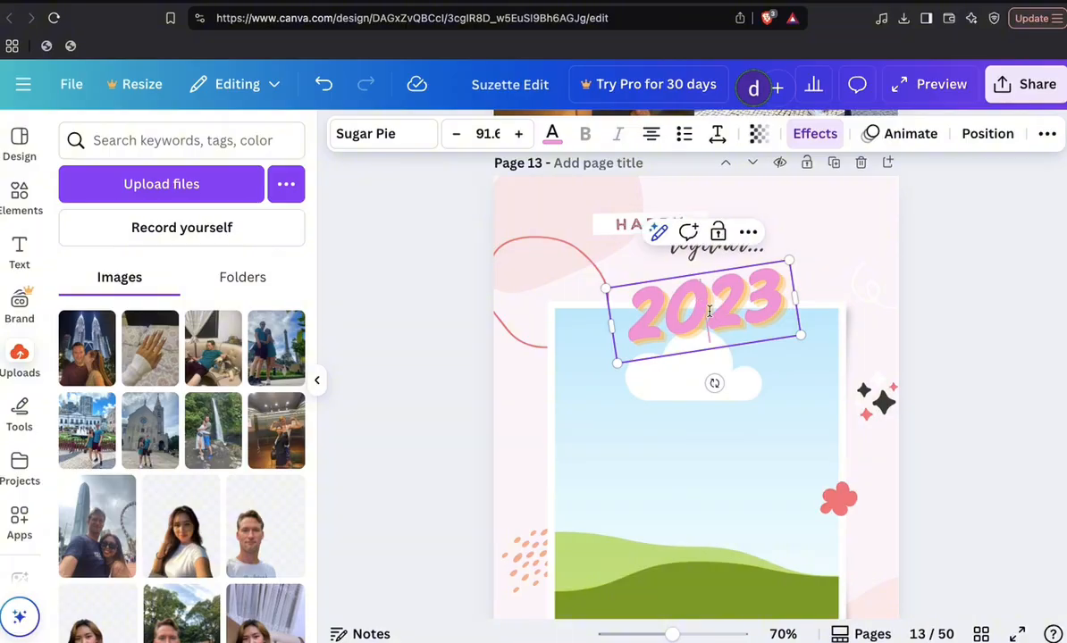
{"action": "left_click", "coordinate": [845, 297]}
- Fill the large photo frame beneath the 2023 title on page 13 with the uploaded waterfall photo
{"action": "scroll", "coordinate": [840, 354], "scroll_direction": "down", "scroll_amount": 2}
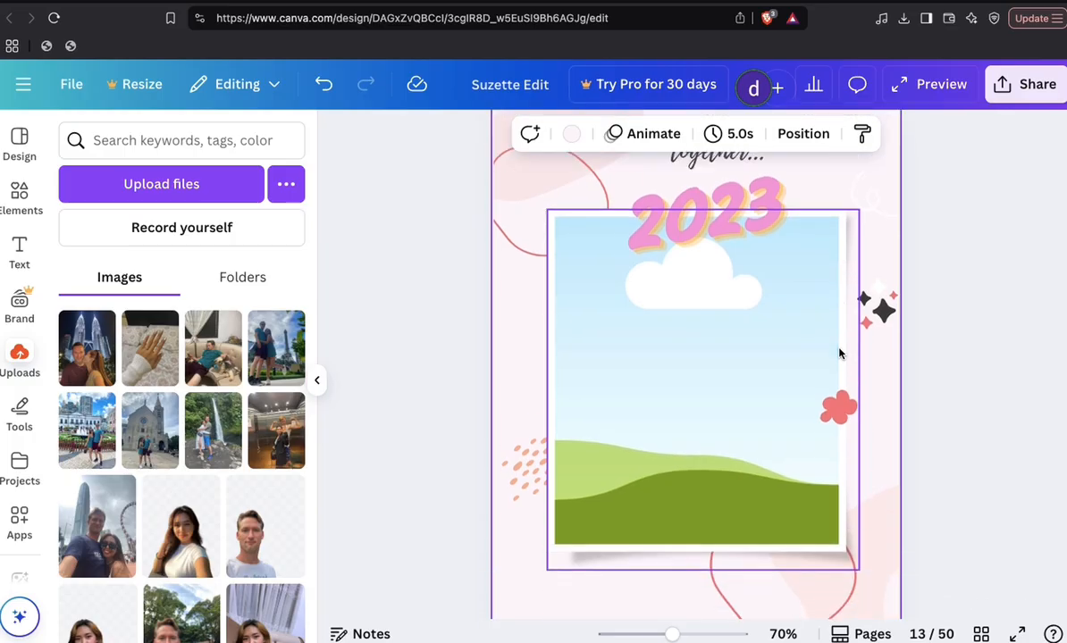
{"action": "scroll", "coordinate": [826, 350], "scroll_direction": "up", "scroll_amount": 2}
{"action": "scroll", "coordinate": [826, 350], "scroll_direction": "down", "scroll_amount": 2}
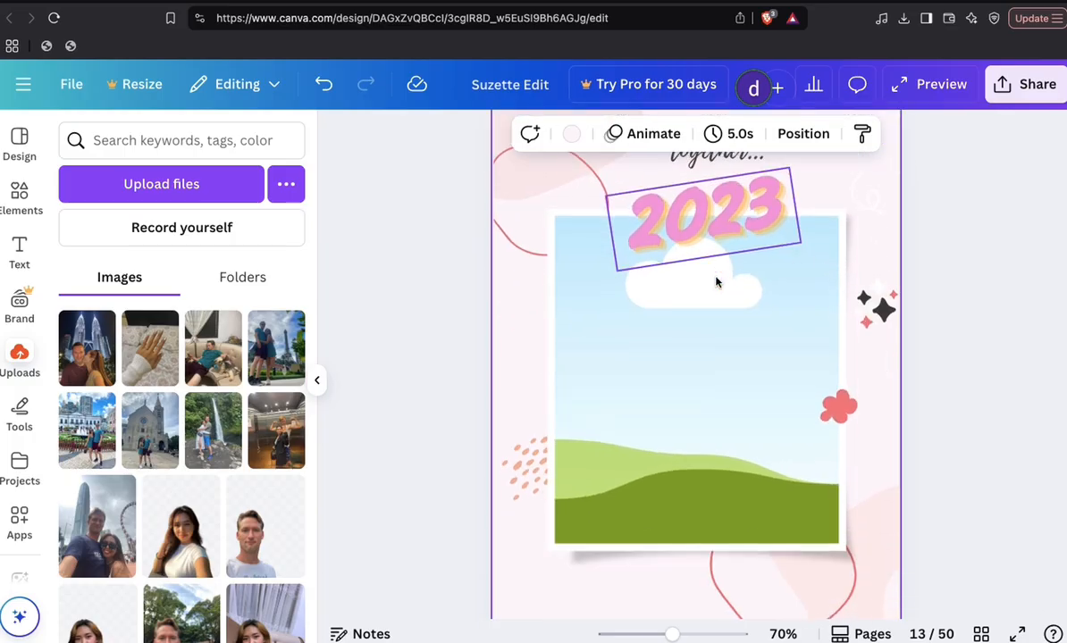
{"action": "left_click_drag", "start_coordinate": [228, 456], "coordinate": [582, 402]}
- Fill page 14's full-page background frame with the uploaded night selfie in front of the twin towers
{"action": "scroll", "coordinate": [582, 402], "scroll_direction": "down", "scroll_amount": 5}
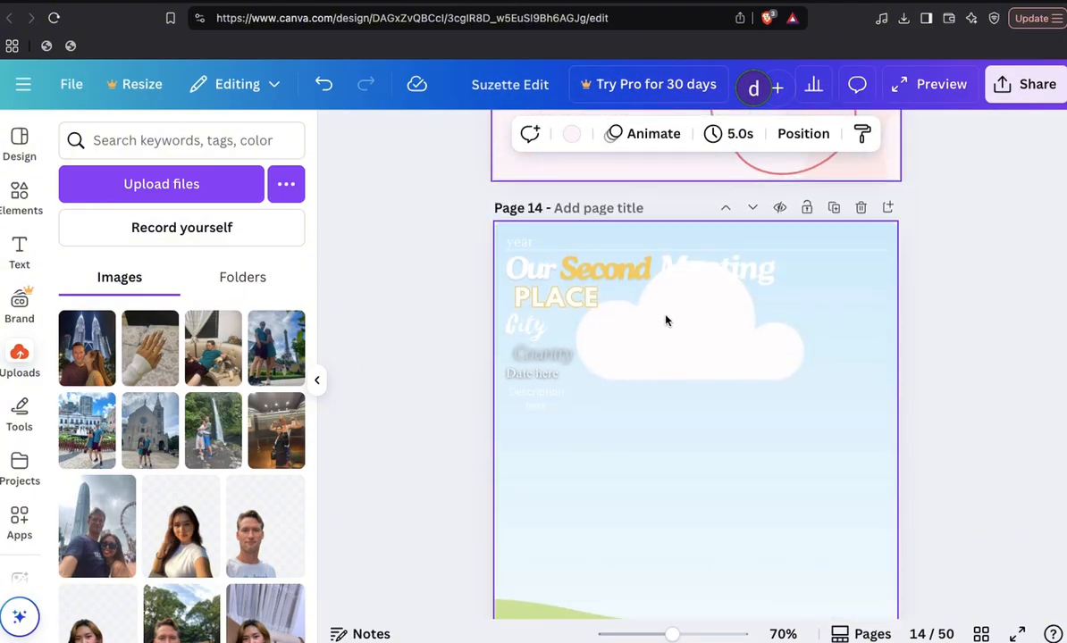
{"action": "scroll", "coordinate": [623, 354], "scroll_direction": "down", "scroll_amount": 2}
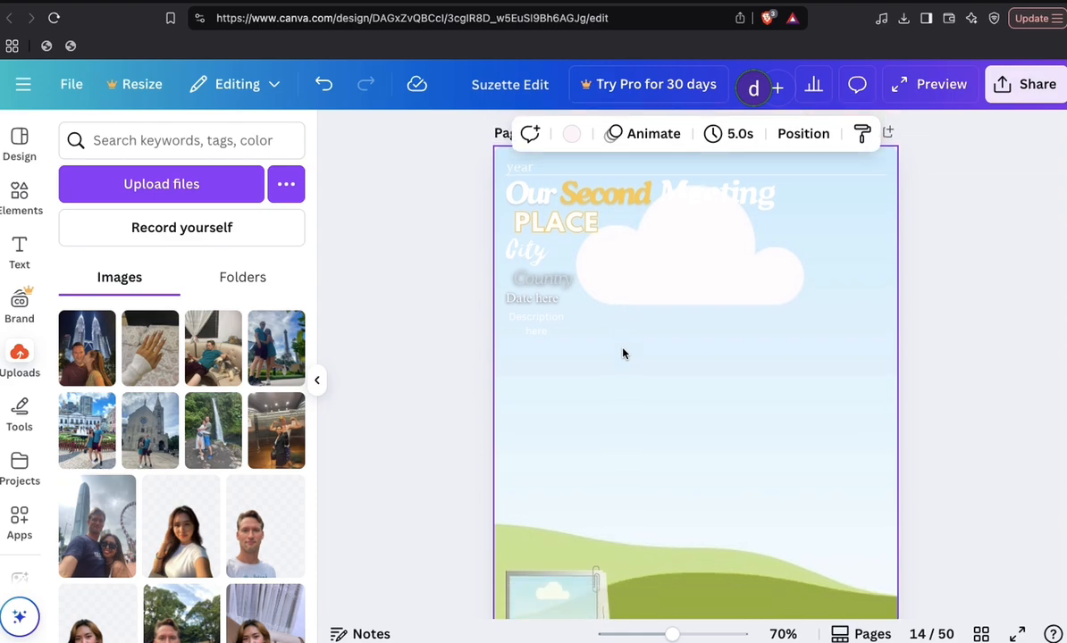
{"action": "left_click_drag", "start_coordinate": [68, 368], "coordinate": [640, 427]}
{"action": "scroll", "coordinate": [640, 427], "scroll_direction": "up", "scroll_amount": 1}
{"action": "scroll", "coordinate": [640, 427], "scroll_direction": "down", "scroll_amount": 1}
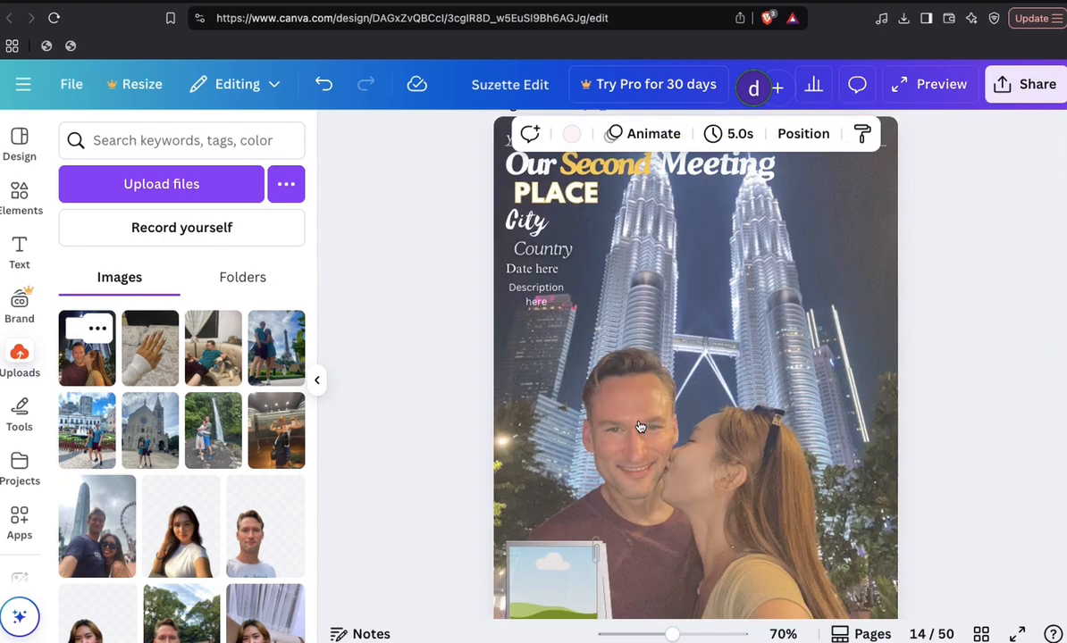
- Replace the small year placeholder above "Our Second Meeting" on page 14 with 2023
{"action": "scroll", "coordinate": [640, 427], "scroll_direction": "up", "scroll_amount": 2}
{"action": "left_click", "coordinate": [518, 199]}
{"action": "double_click", "coordinate": [518, 198]}
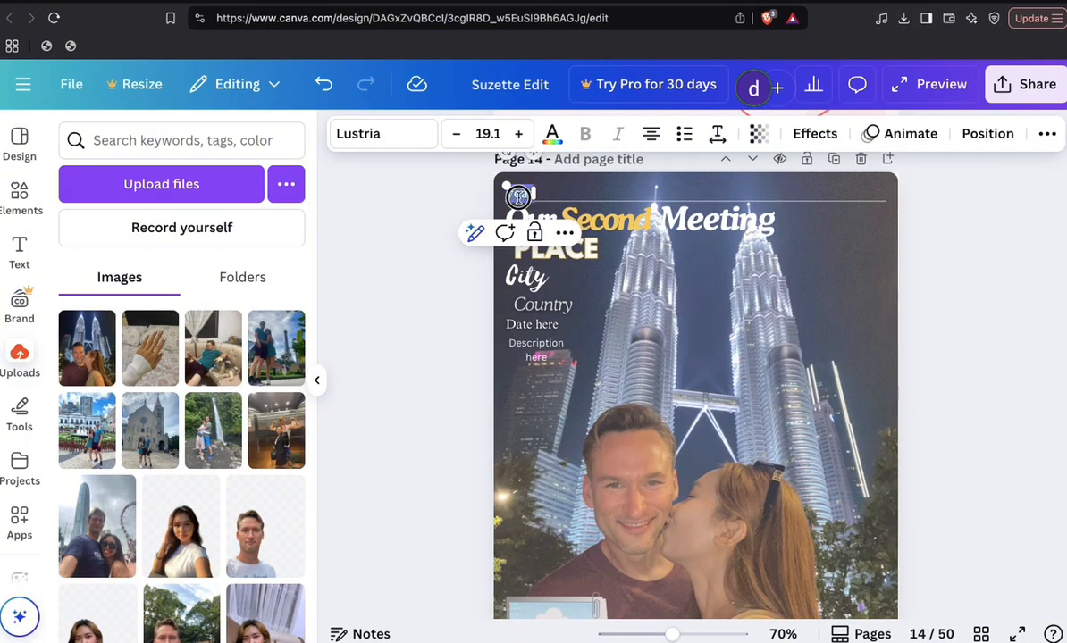
{"action": "type", "text": "2023"}
{"action": "left_click", "coordinate": [626, 367]}
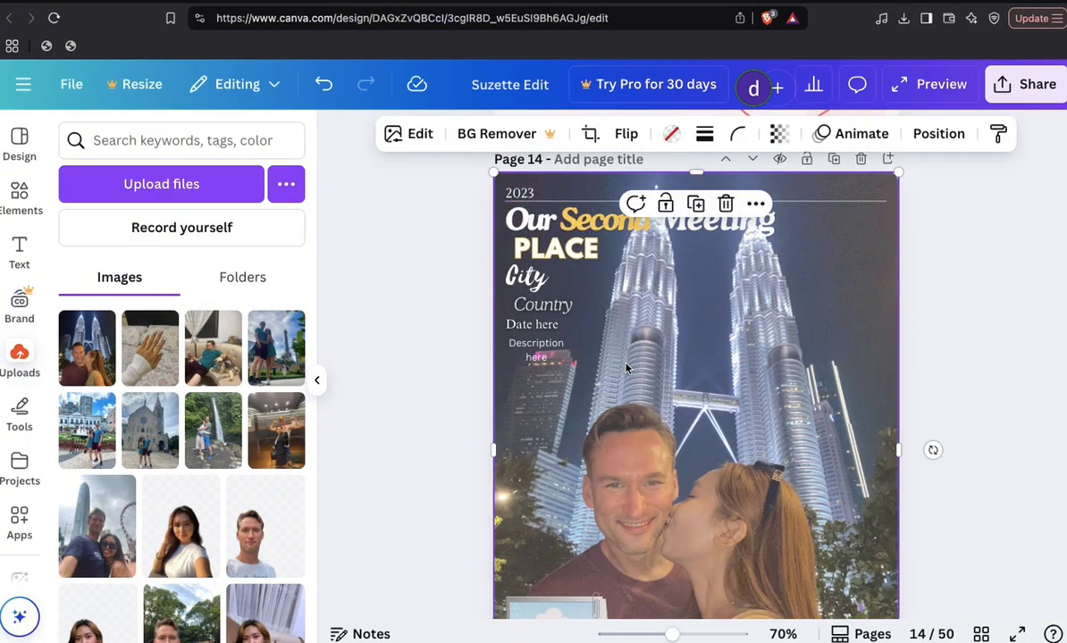
- Change page 14's City placeholder to "Malaysia" and widen its text box so the word fits on one line
{"action": "double_click", "coordinate": [519, 277]}
{"action": "type", "text": "Malaysia"}
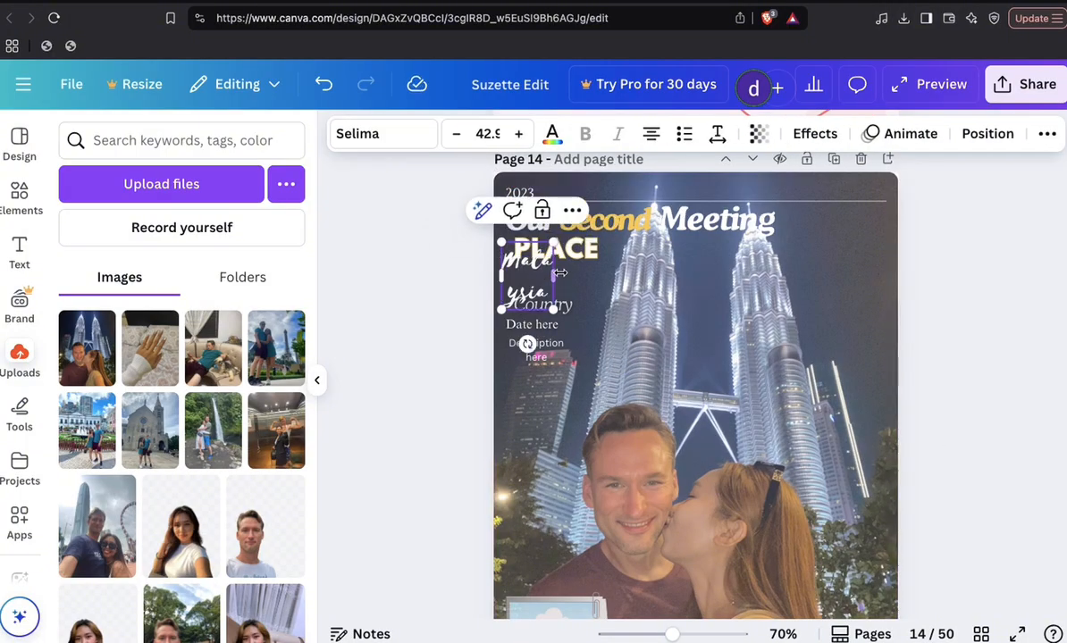
{"action": "left_click_drag", "start_coordinate": [560, 272], "coordinate": [608, 270]}
- Replace page 14's Country placeholder with "Kuala Lumpur" and shift the text slightly up, clear of the date line
{"action": "left_click", "coordinate": [554, 307]}
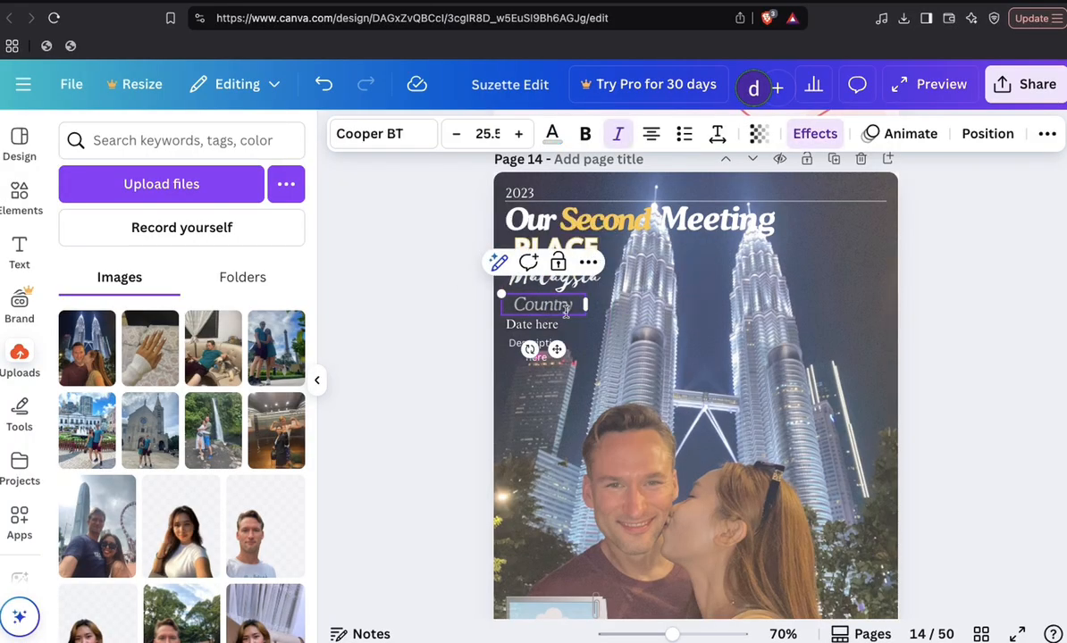
{"action": "double_click", "coordinate": [563, 306]}
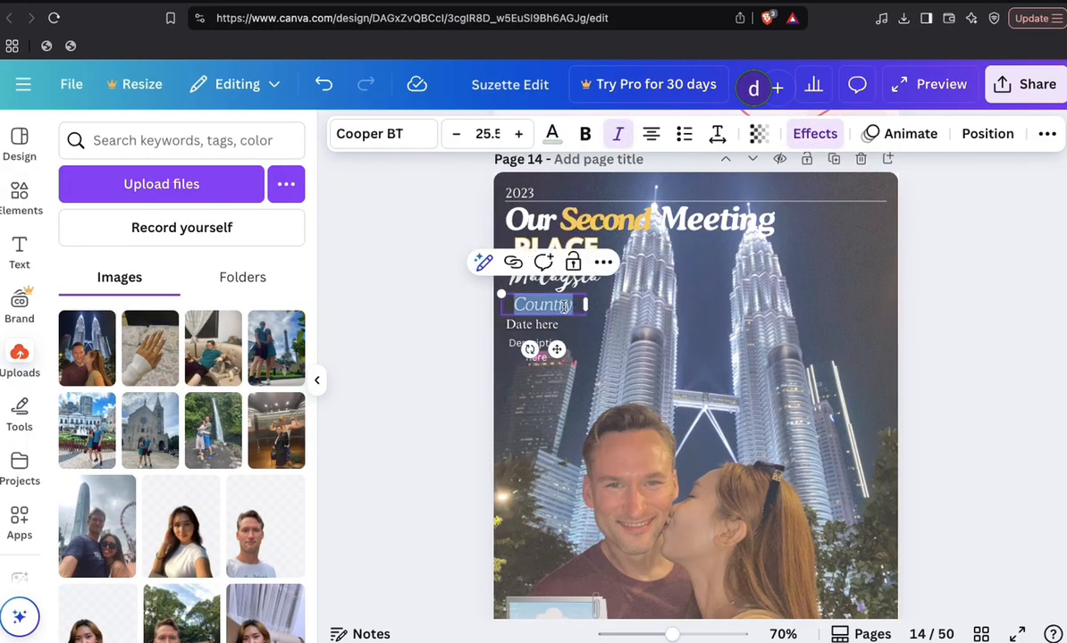
{"action": "type", "text": "Kuala Lumpur"}
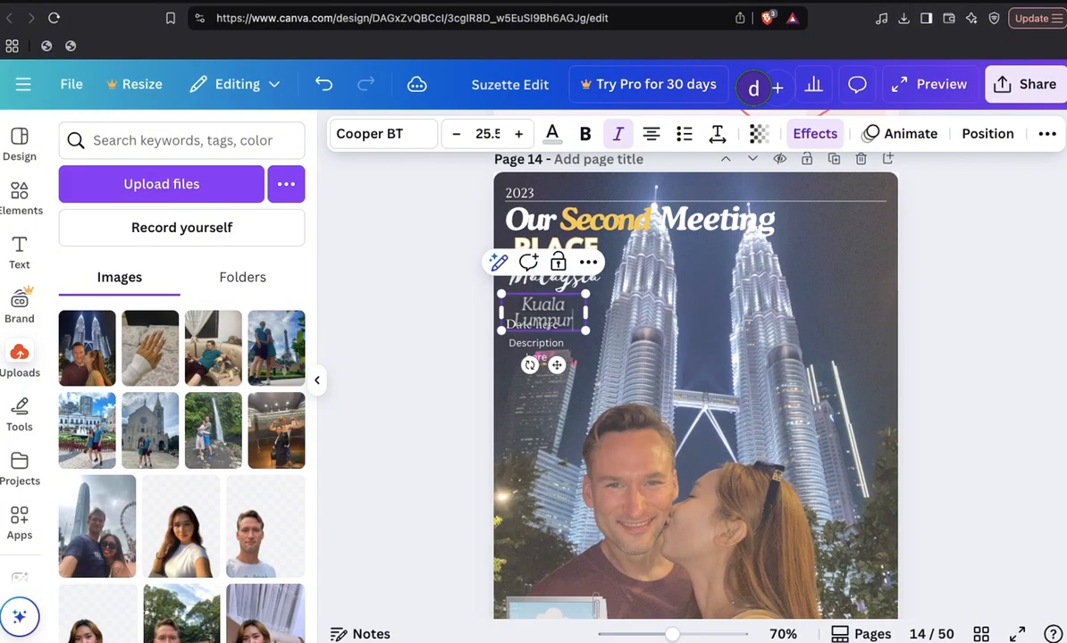
{"action": "left_click", "coordinate": [607, 316]}
{"action": "left_click_drag", "start_coordinate": [554, 313], "coordinate": [558, 302]}
- Replace page 14's "Date here" placeholder with "September 28, 2023" and widen its text box to a single line
{"action": "left_click", "coordinate": [563, 332]}
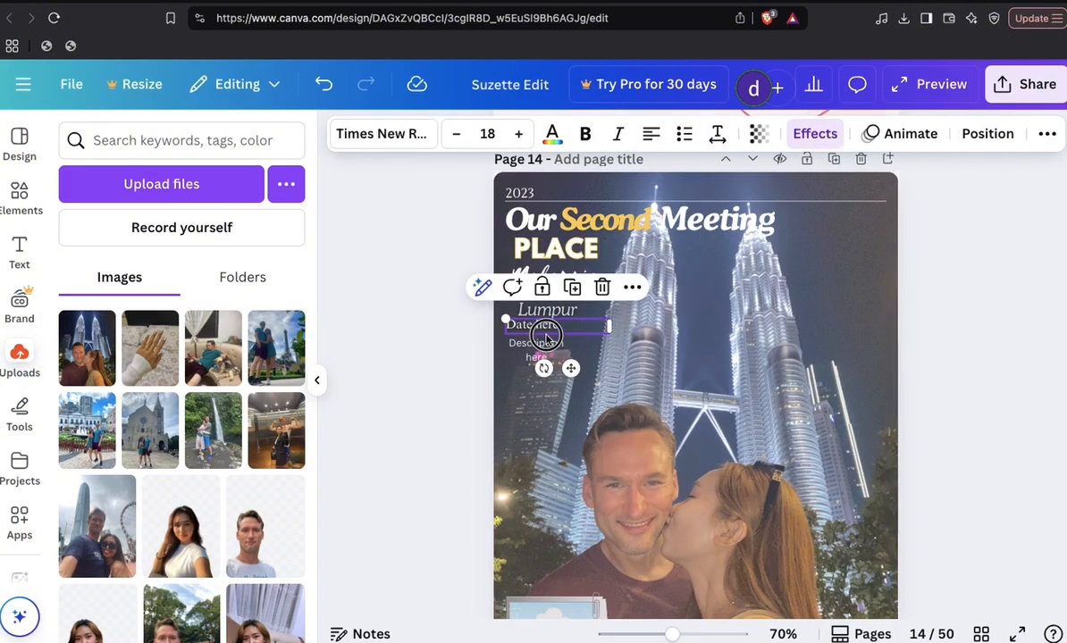
{"action": "double_click", "coordinate": [534, 329]}
{"action": "key", "text": "BackSpace"}
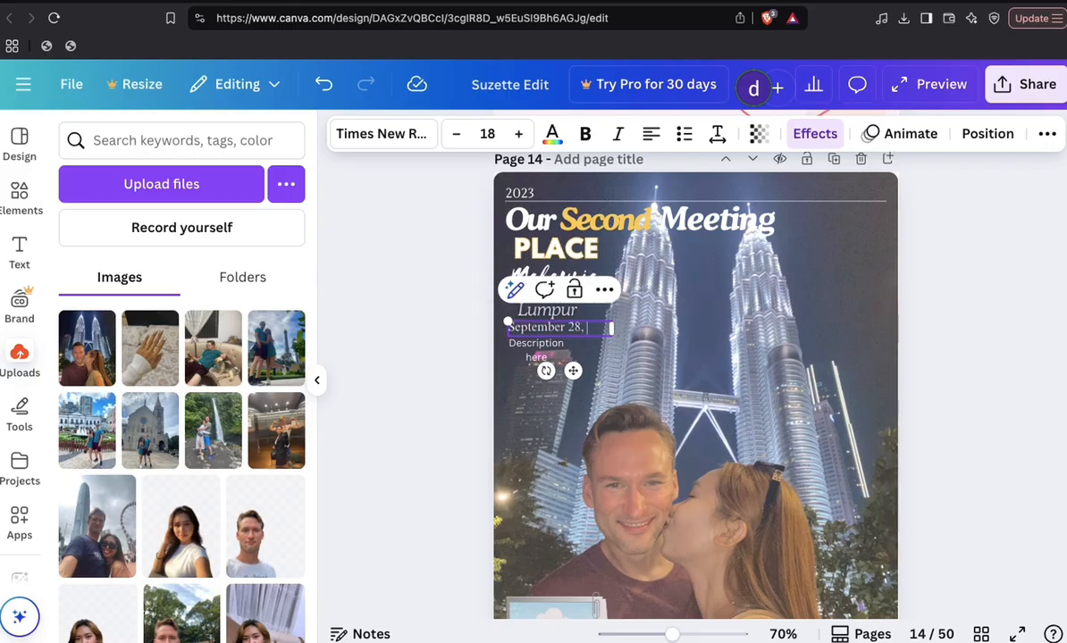
{"action": "type", "text": "September 28, 2023"}
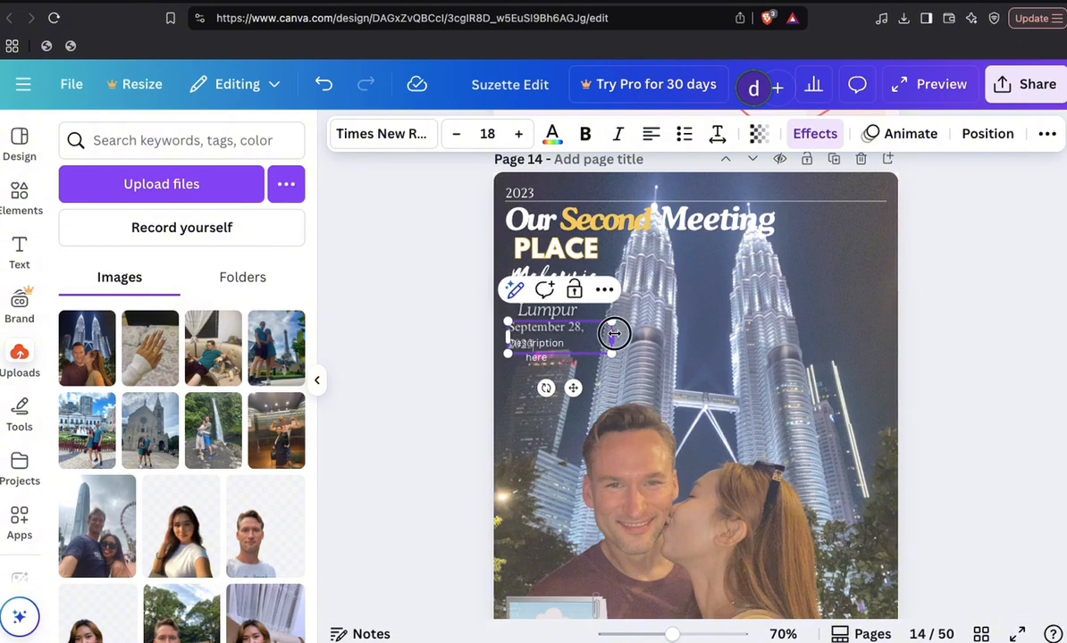
{"action": "left_click_drag", "start_coordinate": [613, 333], "coordinate": [636, 331]}
- Replace page 14's "Description here" placeholder with "I was very happy to see im again"
{"action": "left_click", "coordinate": [527, 353]}
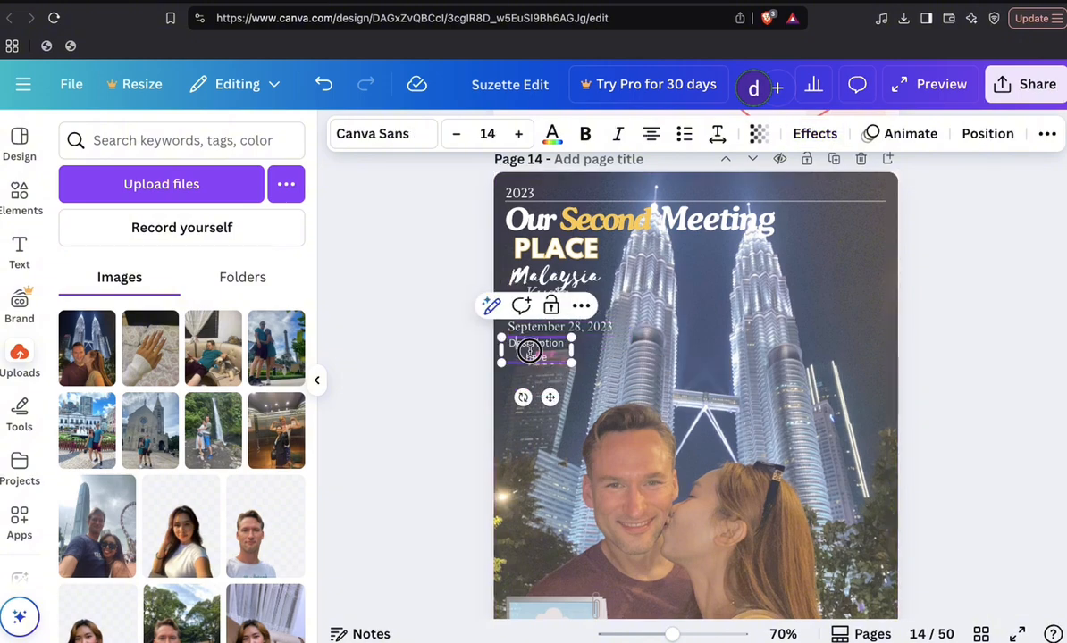
{"action": "left_click", "coordinate": [529, 351]}
{"action": "type", "text": "Our"}
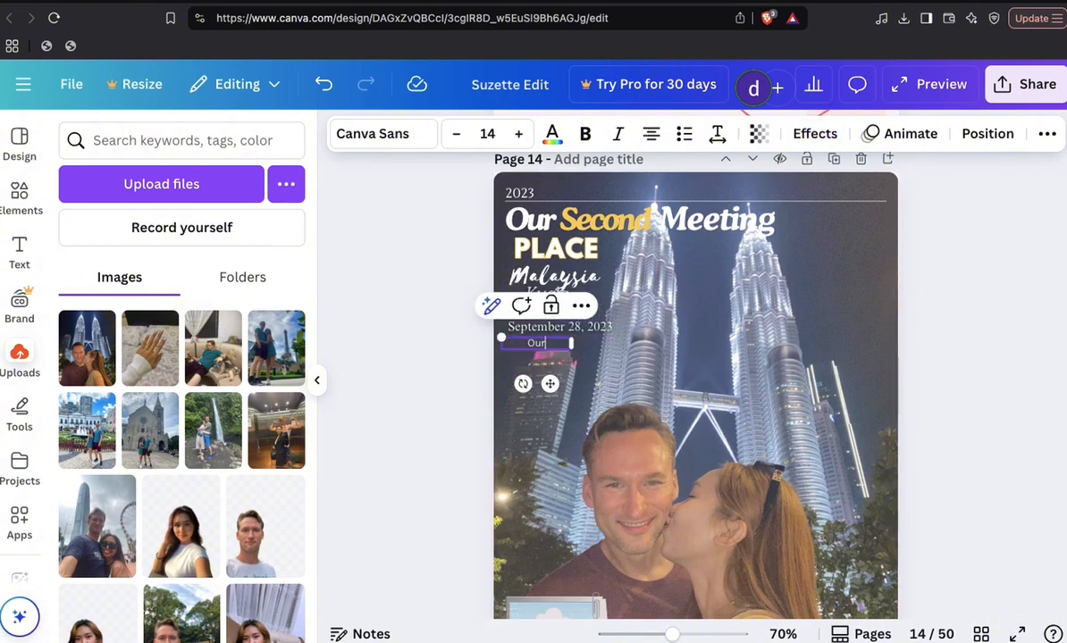
{"action": "key", "text": "BackSpace"}
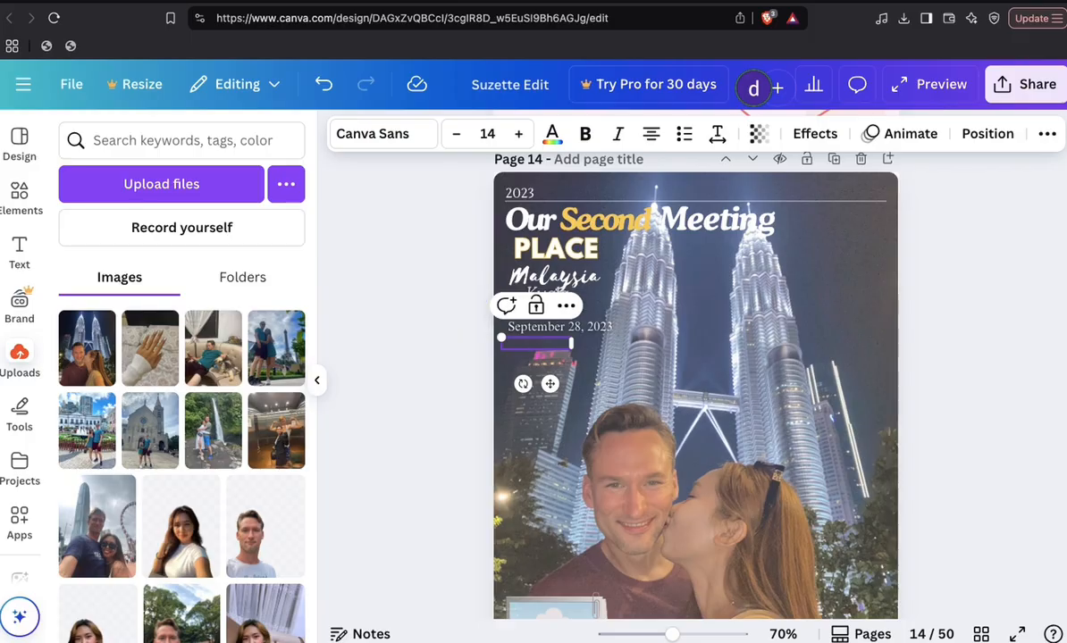
{"action": "type", "text": "I was ve"}
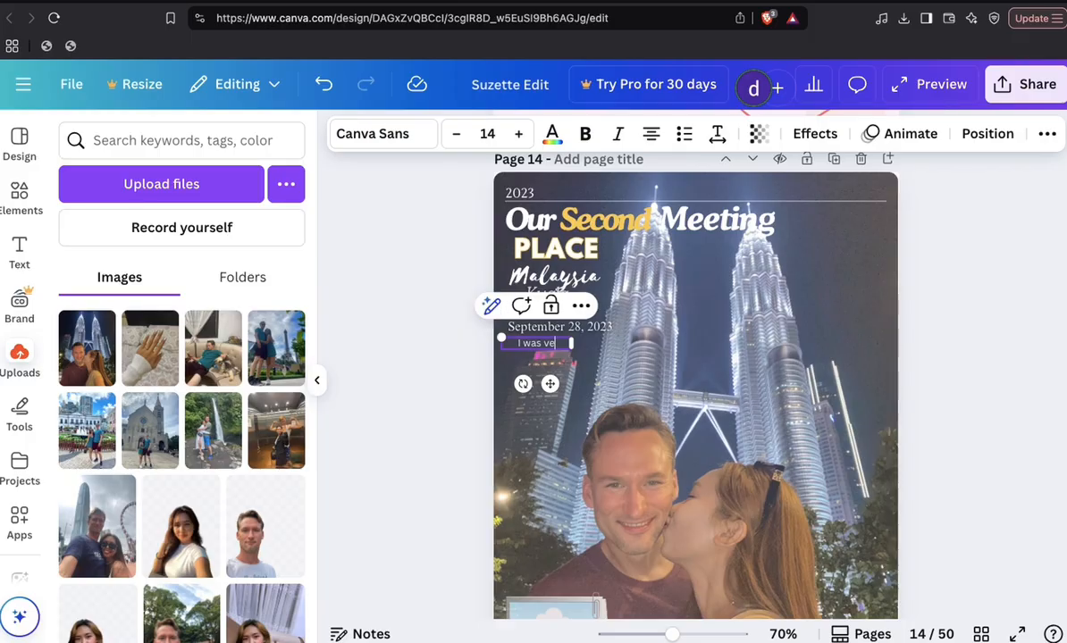
{"action": "type", "text": "ry happy to see"}
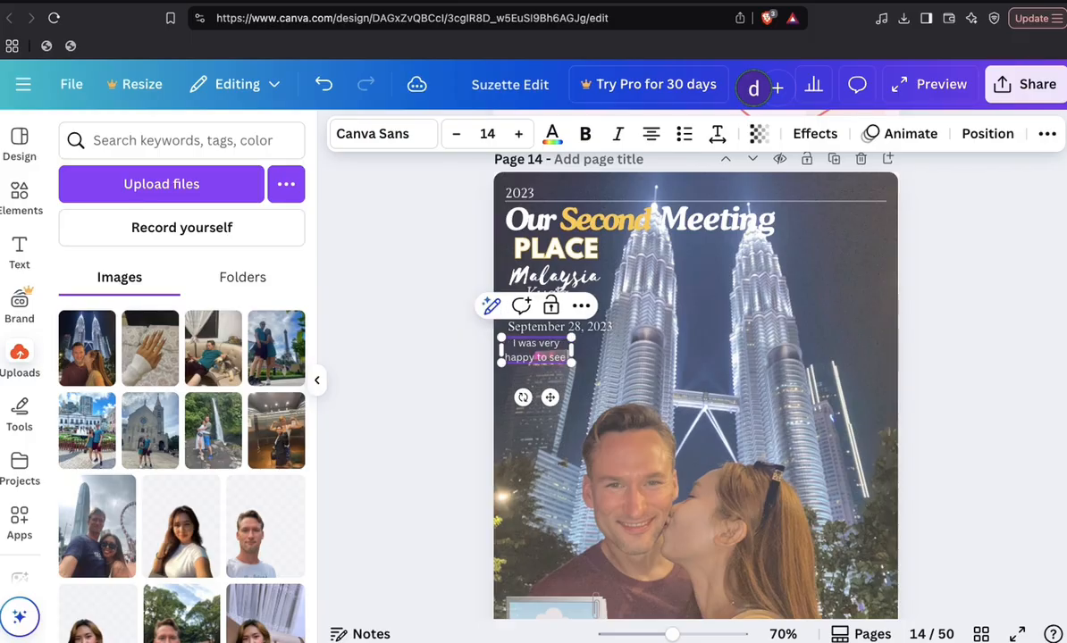
{"action": "type", "text": " im again"}
{"action": "left_click", "coordinate": [603, 406]}
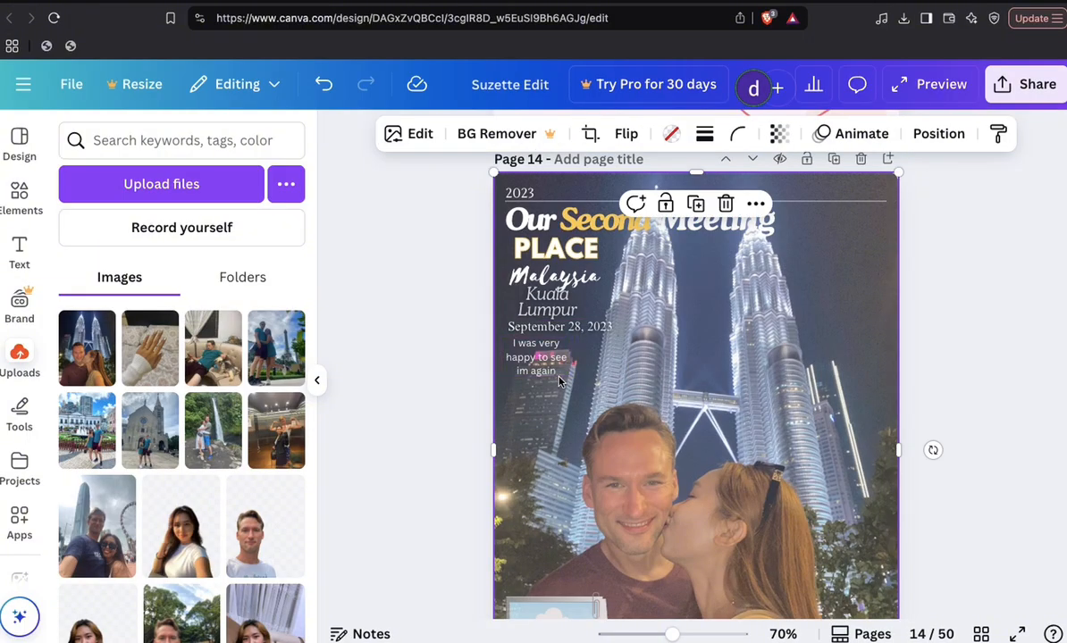
- Fill the small polaroid frame at the foot of page 14 with the uploaded Ferris wheel selfie
{"action": "scroll", "coordinate": [662, 374], "scroll_direction": "down", "scroll_amount": 3}
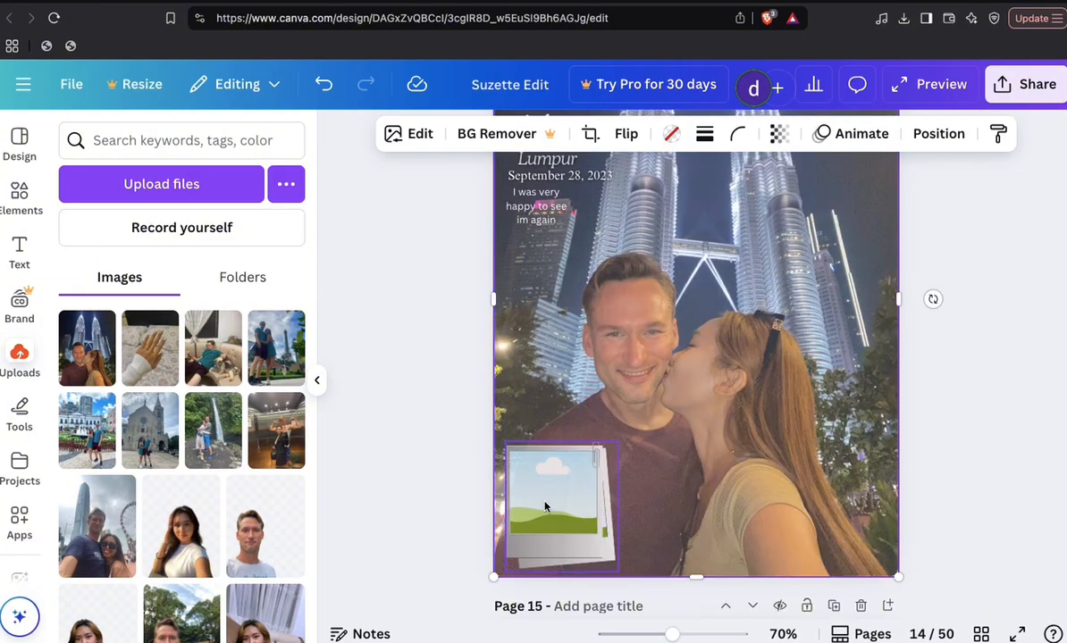
{"action": "left_click_drag", "start_coordinate": [96, 522], "coordinate": [542, 497]}
- Fill page 16's four frames, row by row, with the uploaded elevator selfie, Eiffel Tower, waterfall and Ferris wheel selfie photos
{"action": "scroll", "coordinate": [542, 497], "scroll_direction": "down", "scroll_amount": 5}
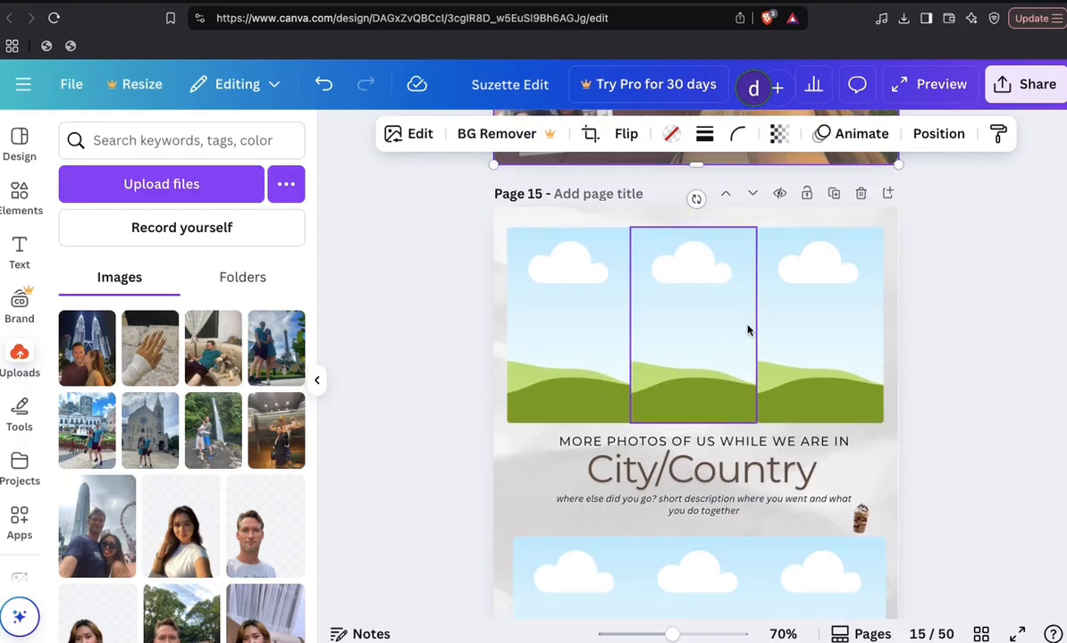
{"action": "scroll", "coordinate": [722, 389], "scroll_direction": "down", "scroll_amount": 6}
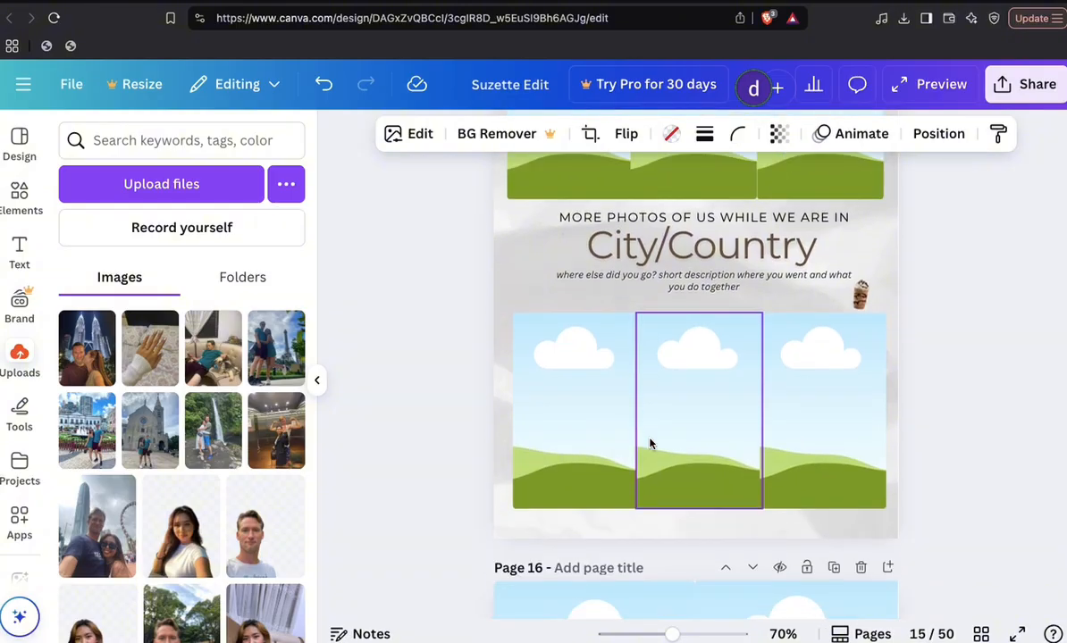
{"action": "scroll", "coordinate": [645, 426], "scroll_direction": "down", "scroll_amount": 3}
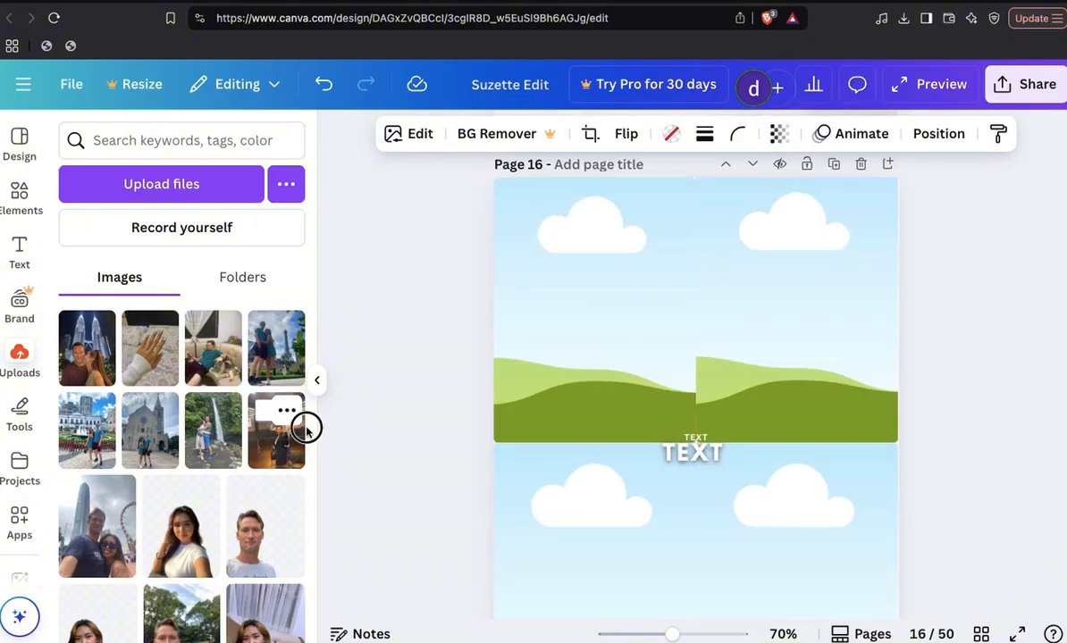
{"action": "left_click_drag", "start_coordinate": [299, 429], "coordinate": [625, 364]}
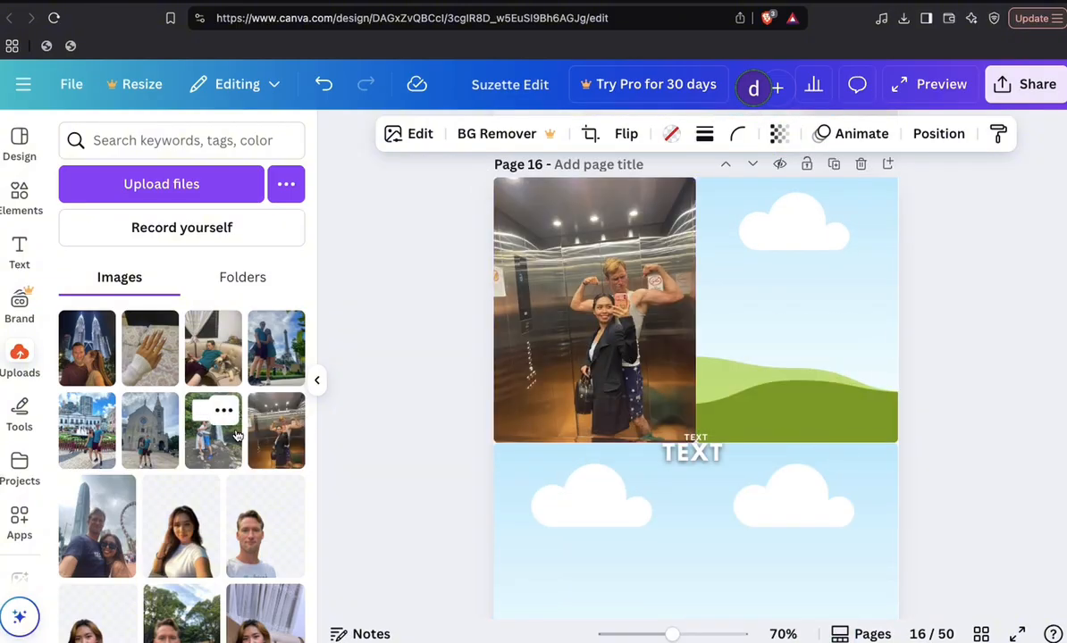
{"action": "left_click_drag", "start_coordinate": [284, 356], "coordinate": [715, 330]}
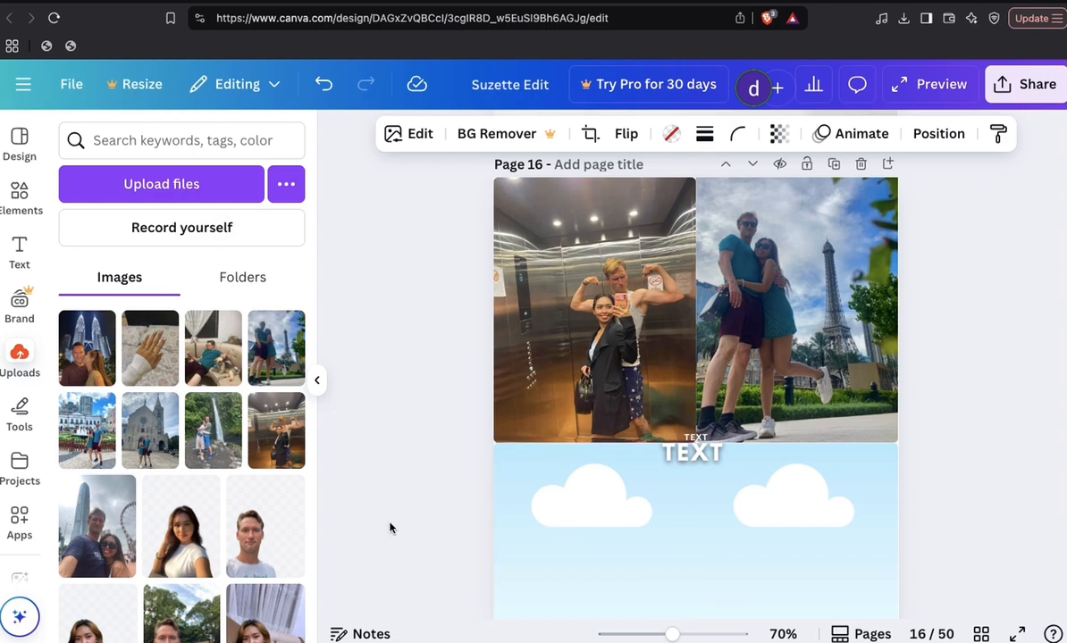
{"action": "left_click_drag", "start_coordinate": [238, 451], "coordinate": [594, 554]}
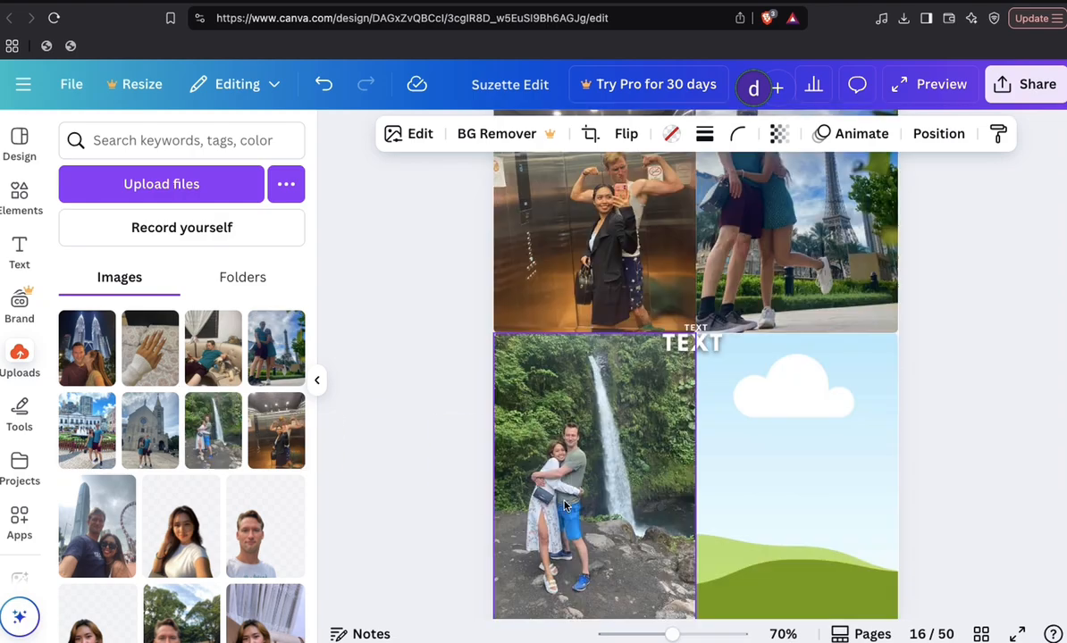
{"action": "left_click_drag", "start_coordinate": [100, 505], "coordinate": [726, 400]}
- Fill page 17's full-page frame with the uploaded stone church photo
{"action": "scroll", "coordinate": [725, 400], "scroll_direction": "up", "scroll_amount": 5}
{"action": "scroll", "coordinate": [725, 400], "scroll_direction": "down", "scroll_amount": 10}
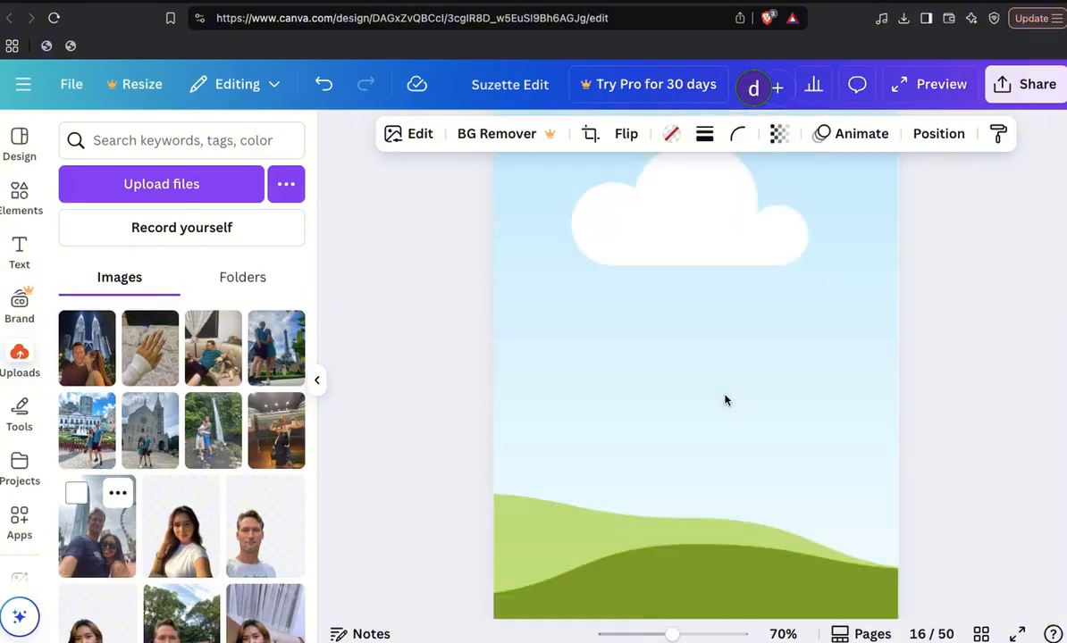
{"action": "scroll", "coordinate": [725, 400], "scroll_direction": "up", "scroll_amount": 3}
{"action": "scroll", "coordinate": [726, 400], "scroll_direction": "down", "scroll_amount": 6}
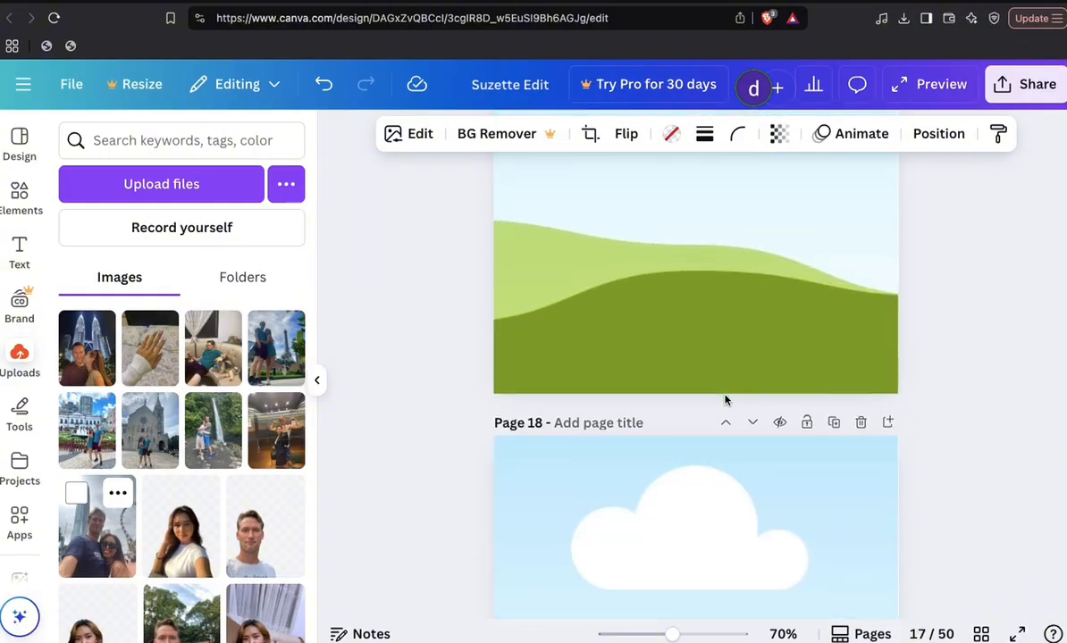
{"action": "scroll", "coordinate": [725, 400], "scroll_direction": "down", "scroll_amount": 5}
{"action": "scroll", "coordinate": [726, 400], "scroll_direction": "up", "scroll_amount": 9}
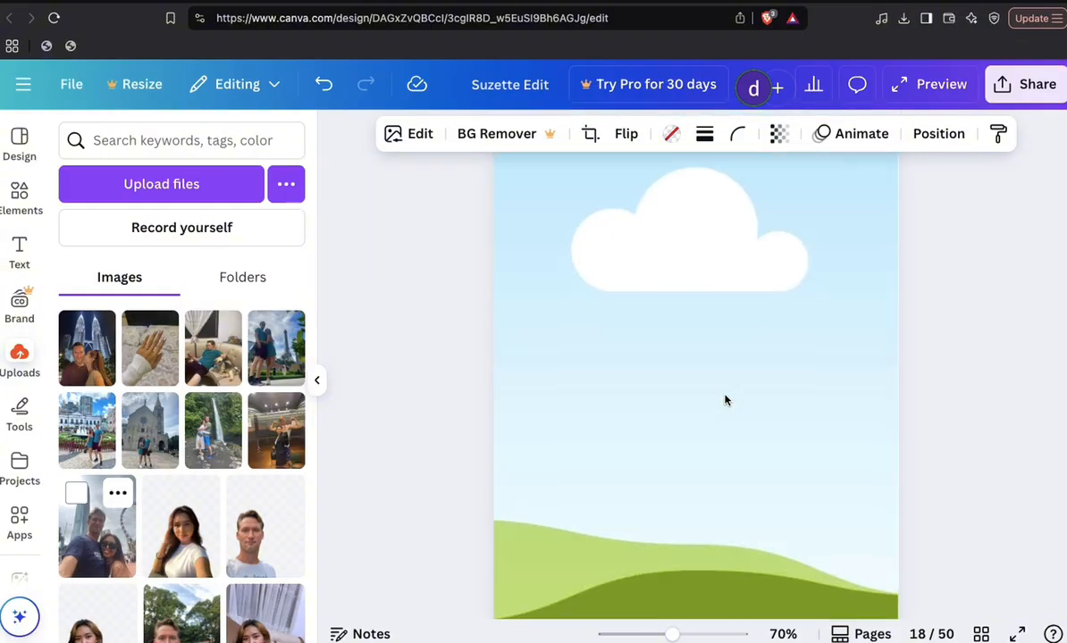
{"action": "scroll", "coordinate": [725, 401], "scroll_direction": "down", "scroll_amount": 3}
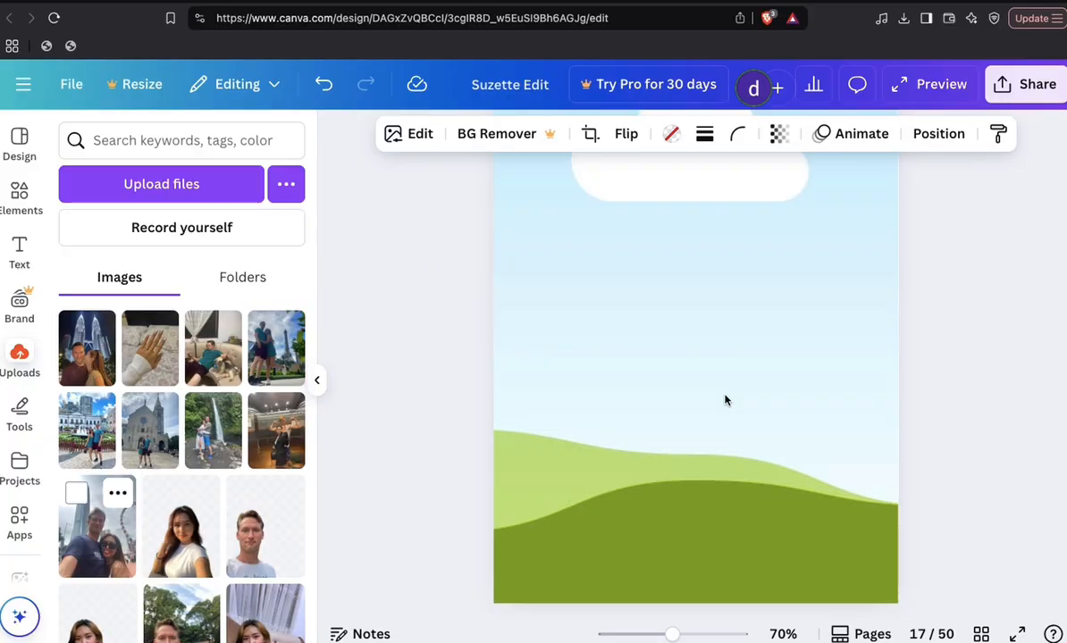
{"action": "left_click_drag", "start_coordinate": [150, 427], "coordinate": [571, 378]}
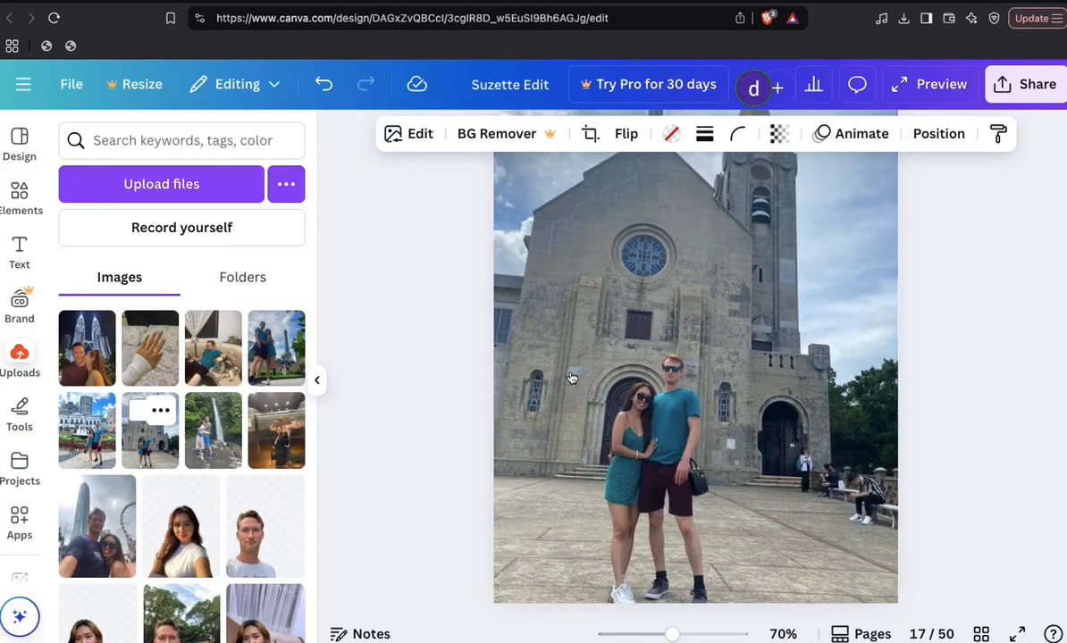
- Fill page 18's full-page frame with the uploaded Eiffel Tower photo
{"action": "scroll", "coordinate": [571, 378], "scroll_direction": "down", "scroll_amount": 4}
{"action": "left_click_drag", "start_coordinate": [277, 348], "coordinate": [582, 359]}
{"action": "scroll", "coordinate": [582, 360], "scroll_direction": "up", "scroll_amount": 4}
{"action": "scroll", "coordinate": [581, 359], "scroll_direction": "down", "scroll_amount": 9}
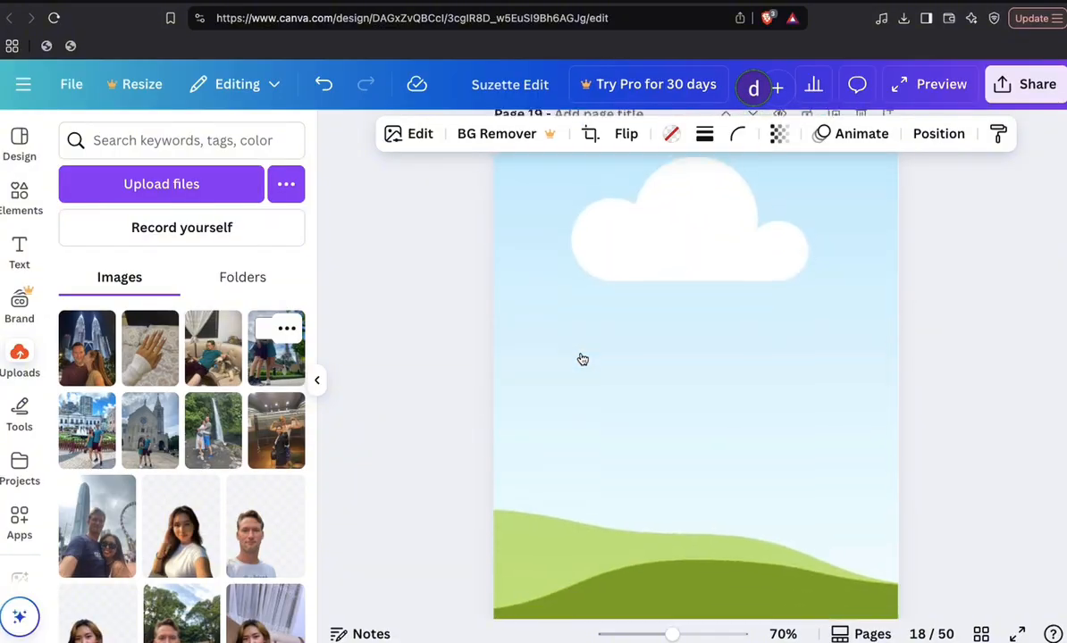
- Fill page 20's upper torn-edge frame with the uploaded outdoor hug photo and its lower frame with the sunset kiss photo
{"action": "scroll", "coordinate": [582, 359], "scroll_direction": "down", "scroll_amount": 5}
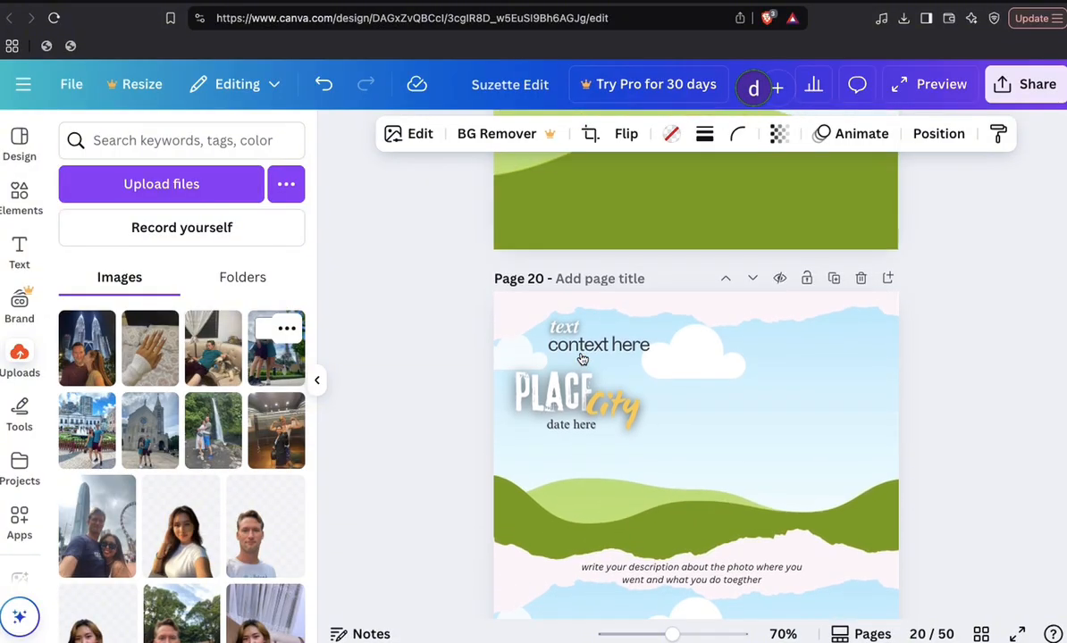
{"action": "scroll", "coordinate": [581, 359], "scroll_direction": "down", "scroll_amount": 5}
{"action": "scroll", "coordinate": [581, 359], "scroll_direction": "up", "scroll_amount": 1}
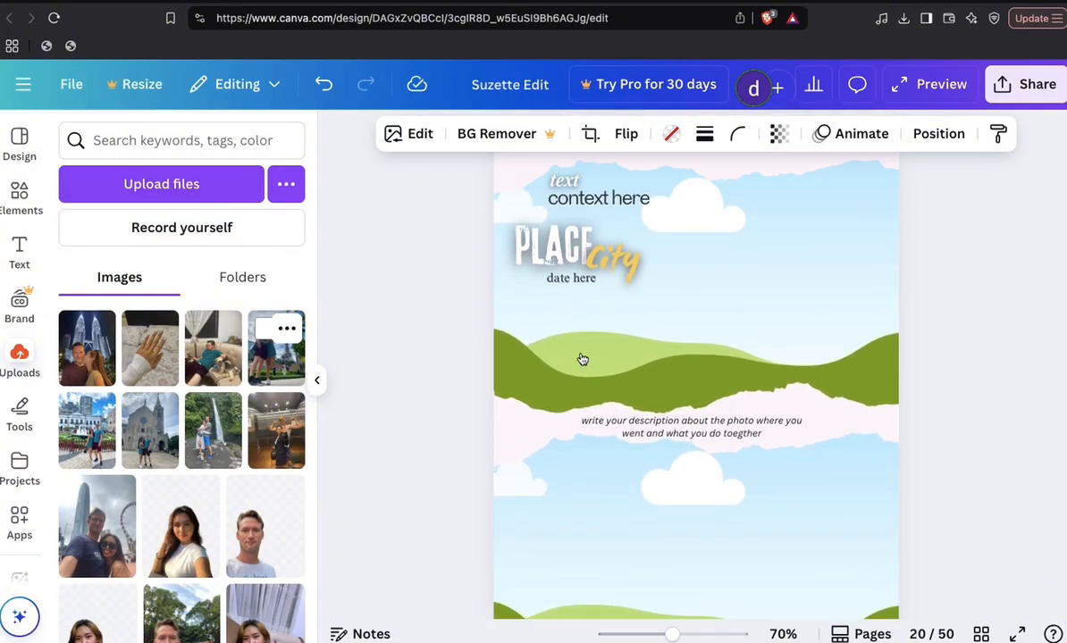
{"action": "scroll", "coordinate": [216, 488], "scroll_direction": "down", "scroll_amount": 5}
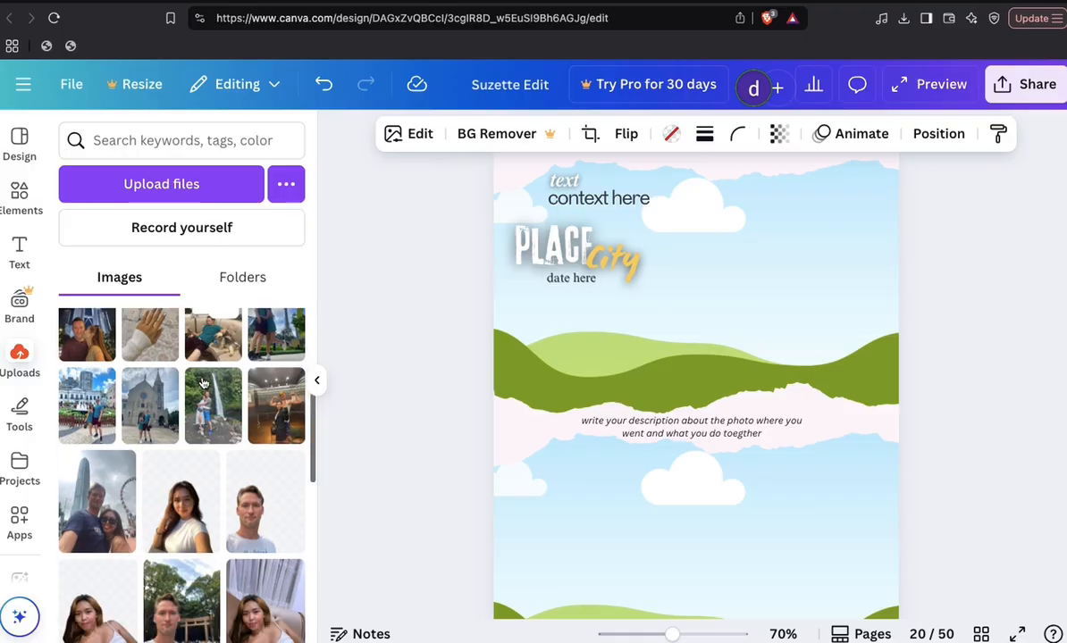
{"action": "scroll", "coordinate": [215, 489], "scroll_direction": "down", "scroll_amount": 3}
{"action": "left_click_drag", "start_coordinate": [96, 456], "coordinate": [611, 305]}
{"action": "scroll", "coordinate": [179, 447], "scroll_direction": "down", "scroll_amount": 3}
{"action": "left_click_drag", "start_coordinate": [219, 536], "coordinate": [616, 485]}
{"action": "scroll", "coordinate": [616, 485], "scroll_direction": "down", "scroll_amount": 2}
{"action": "scroll", "coordinate": [617, 376], "scroll_direction": "up", "scroll_amount": 1}
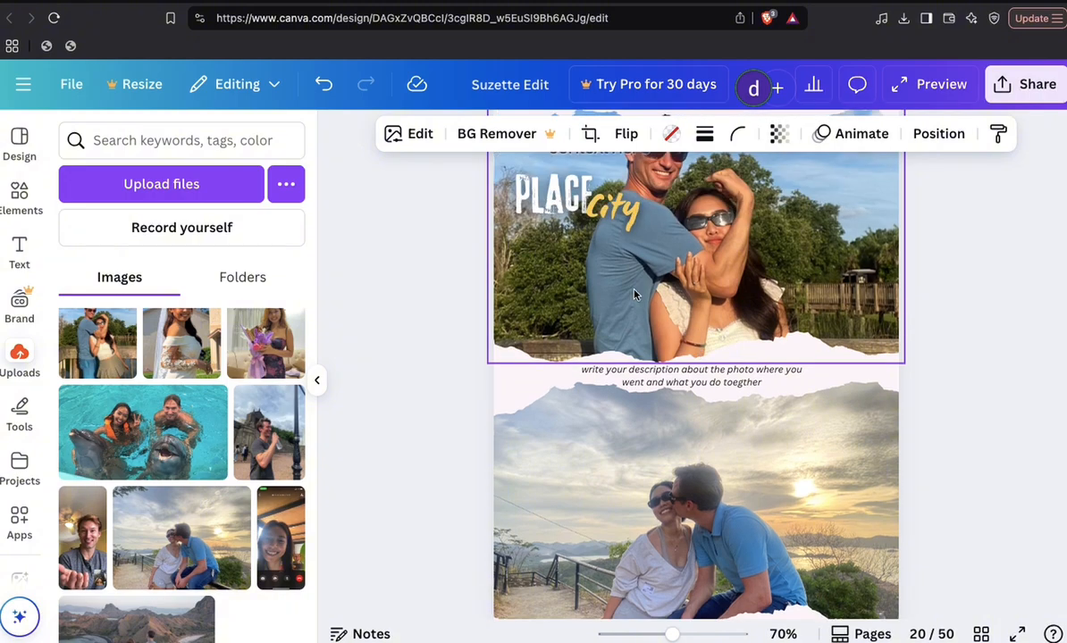
{"action": "scroll", "coordinate": [664, 424], "scroll_direction": "down", "scroll_amount": 2, "text": "ctrl"}
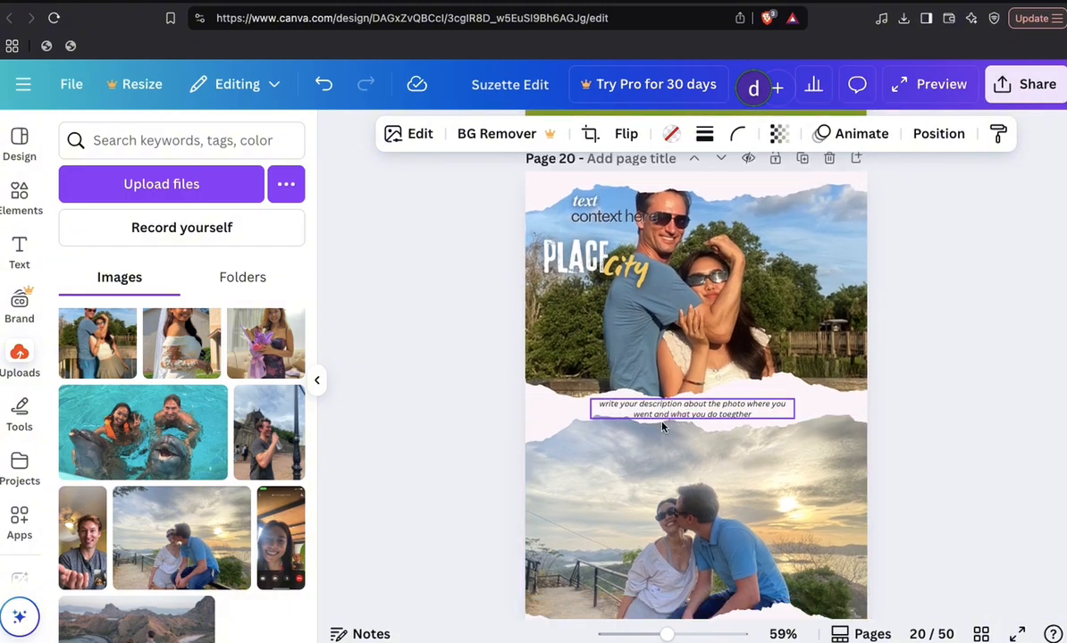
- Fill page 21's second-row left frame with the uploaded photo of the man and dog on the couch
{"action": "scroll", "coordinate": [662, 424], "scroll_direction": "down", "scroll_amount": 5}
{"action": "scroll", "coordinate": [662, 426], "scroll_direction": "down", "scroll_amount": 2}
{"action": "scroll", "coordinate": [282, 461], "scroll_direction": "down", "scroll_amount": 5}
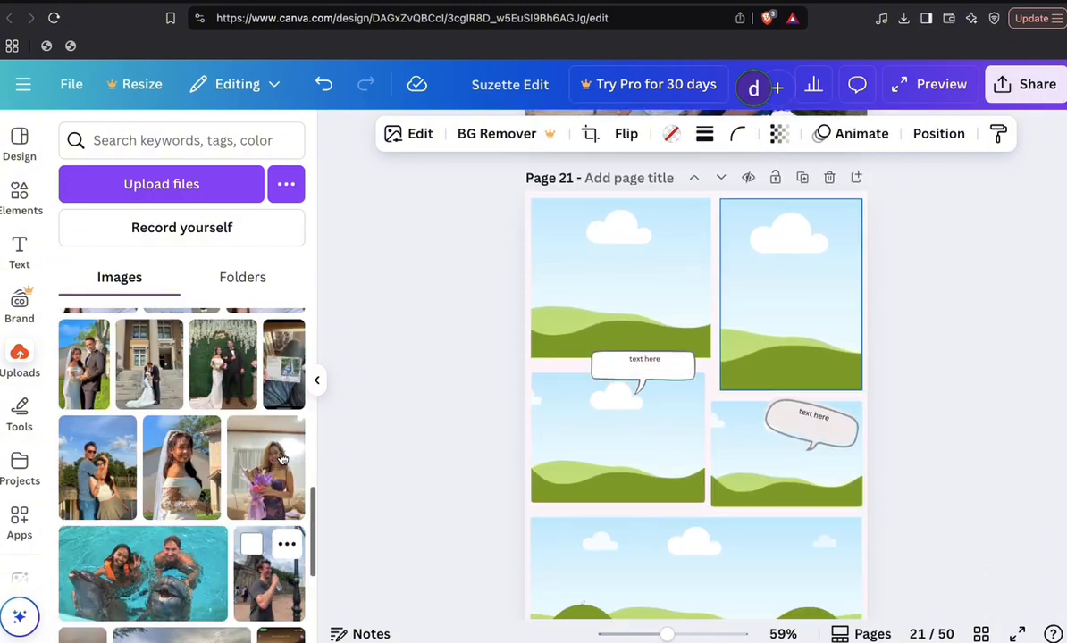
{"action": "scroll", "coordinate": [264, 393], "scroll_direction": "up", "scroll_amount": 3}
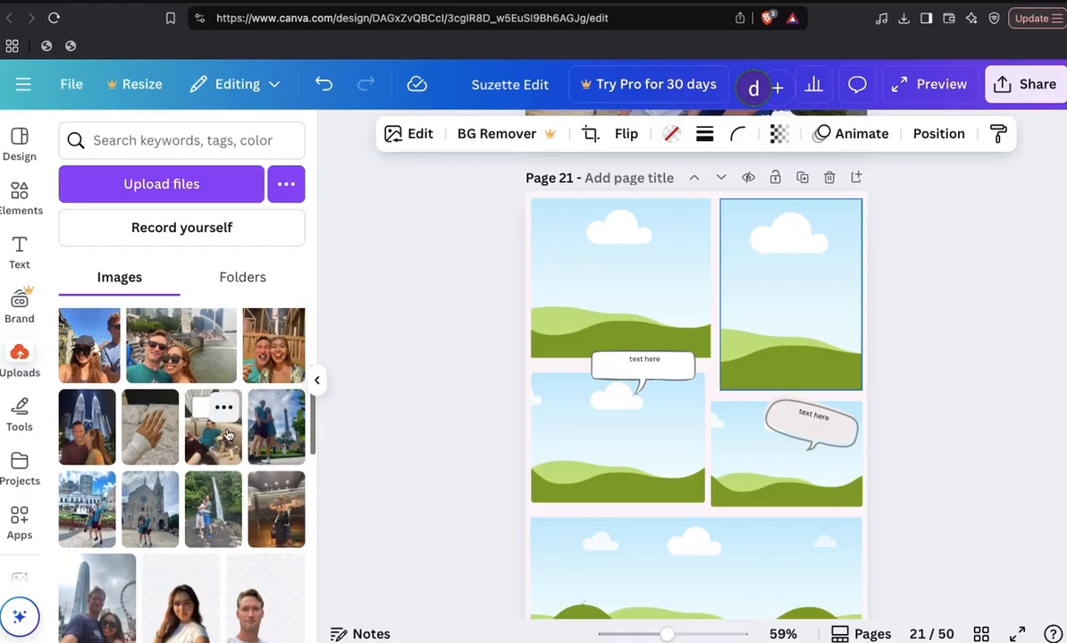
{"action": "left_click", "coordinate": [212, 426]}
{"action": "left_click_drag", "start_coordinate": [607, 400], "coordinate": [537, 408]}
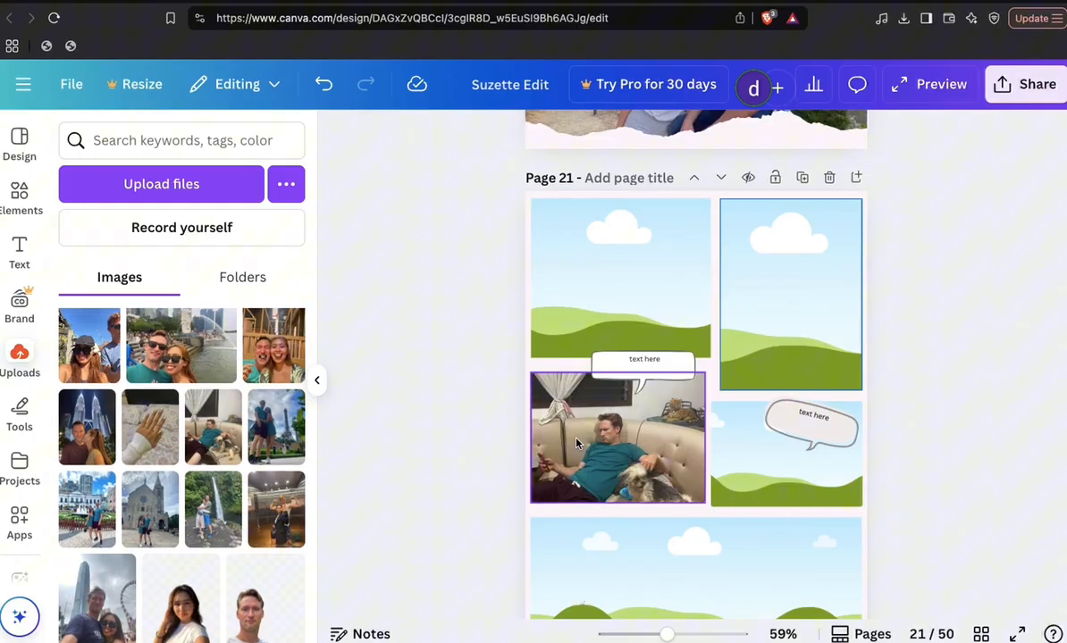
- Replace the couch photo's speech bubble text with "my girlfriend's dog is so cute" and fill page 21's tall frame with the Eiffel Tower photo
{"action": "left_click", "coordinate": [636, 362]}
{"action": "double_click", "coordinate": [635, 361]}
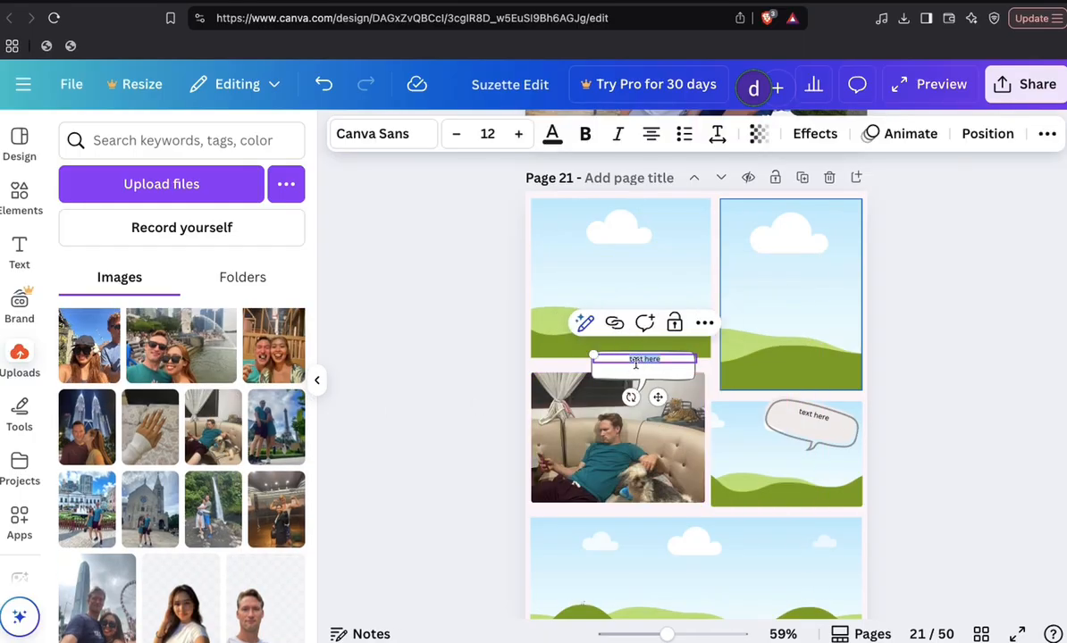
{"action": "type", "text": "my girlfriend's d"}
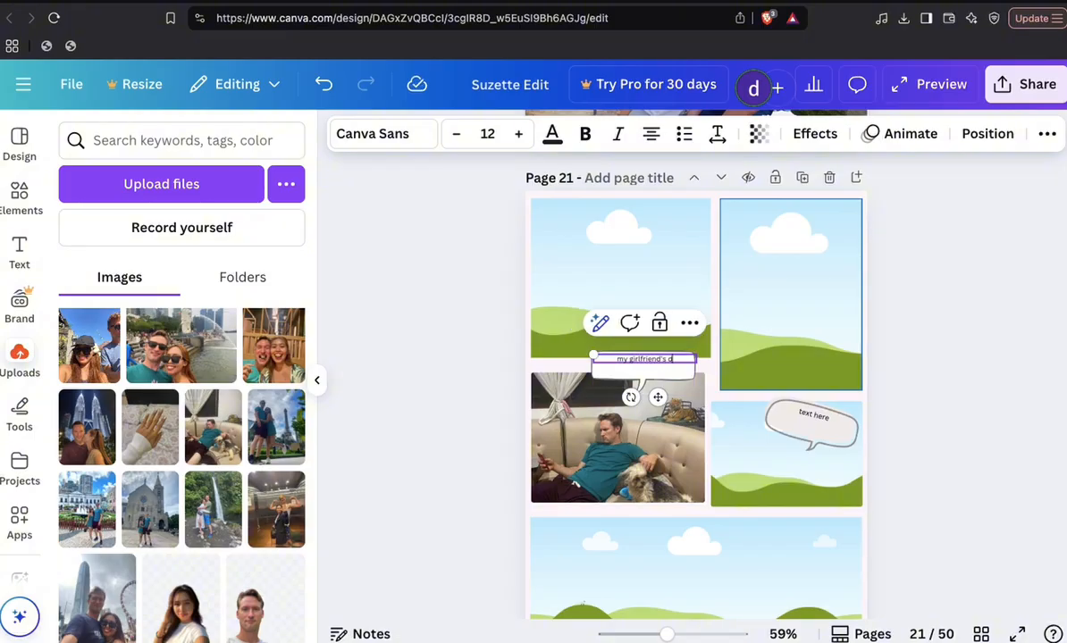
{"action": "type", "text": "og is so cute"}
{"action": "left_click", "coordinate": [625, 428]}
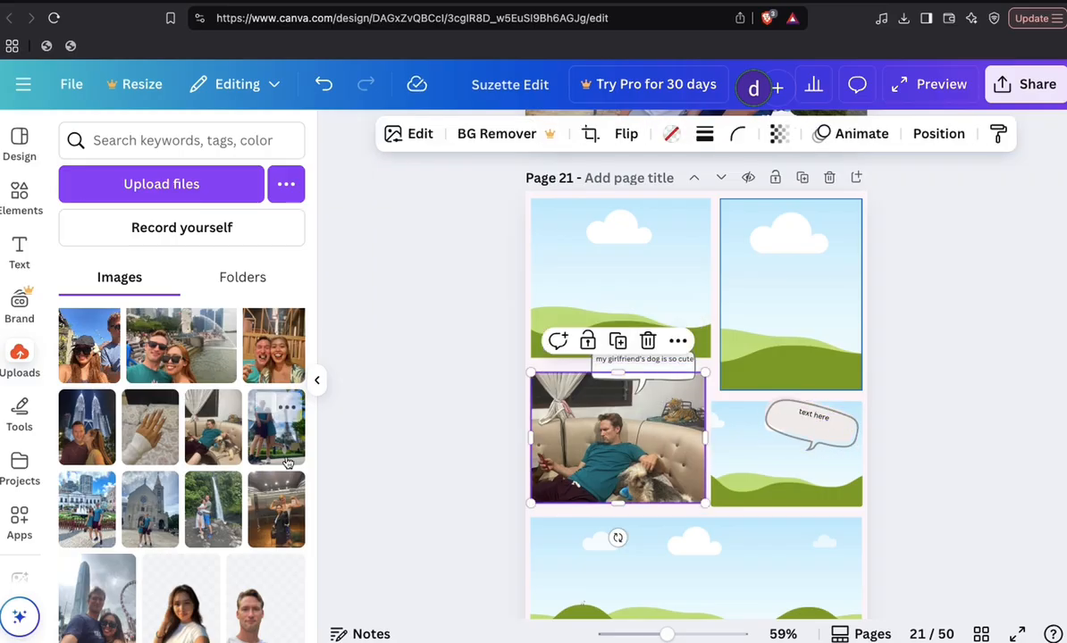
{"action": "left_click_drag", "start_coordinate": [279, 443], "coordinate": [768, 295]}
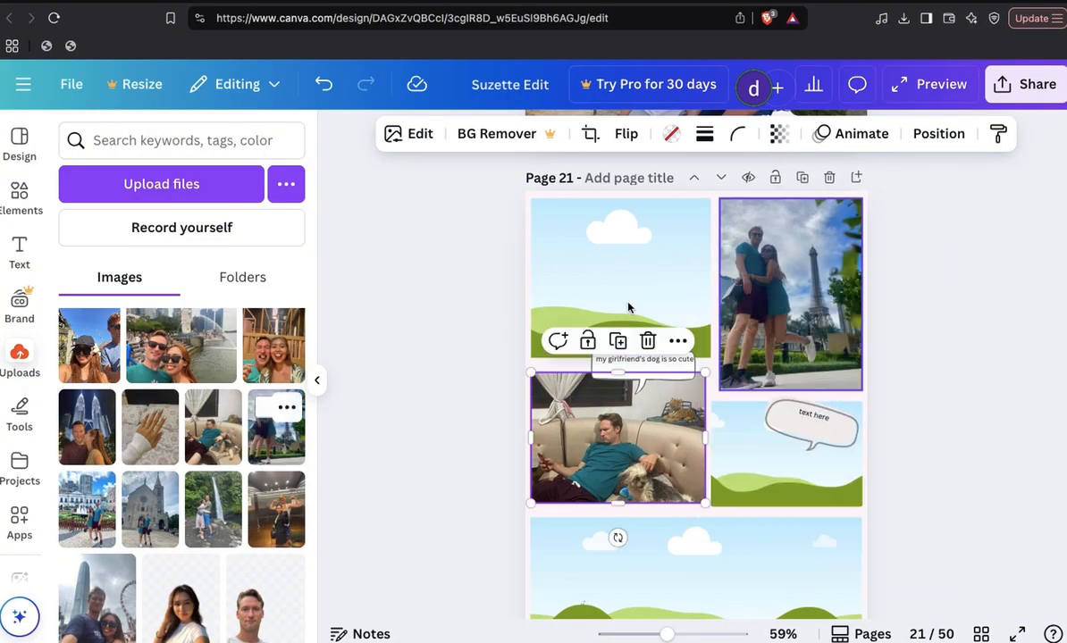
{"action": "left_click_drag", "start_coordinate": [180, 345], "coordinate": [695, 459]}
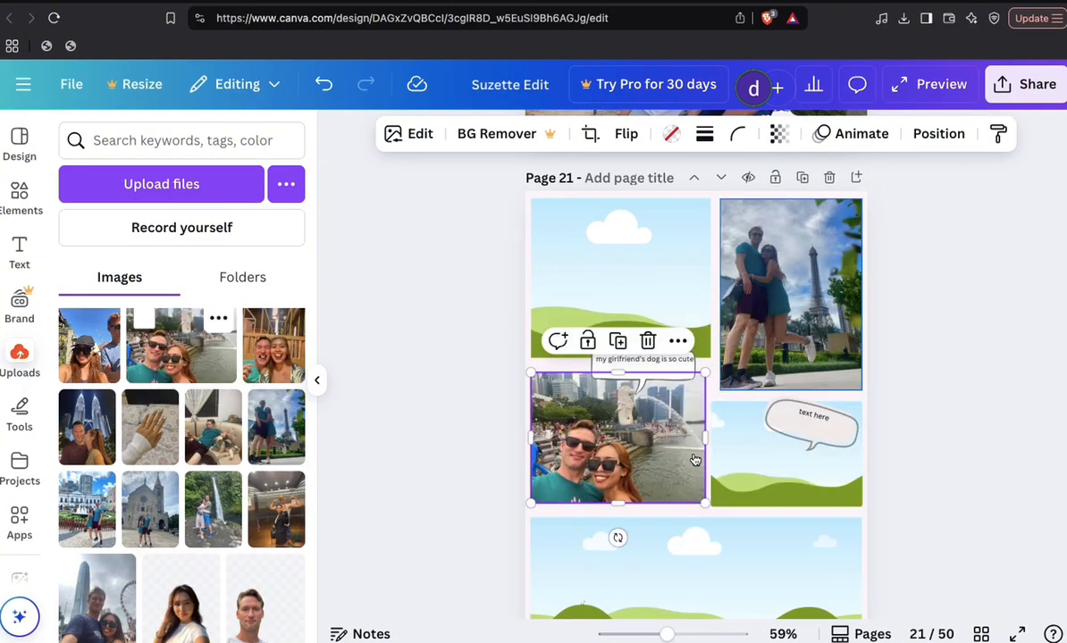
{"action": "scroll", "coordinate": [206, 500], "scroll_direction": "down", "scroll_amount": 2}
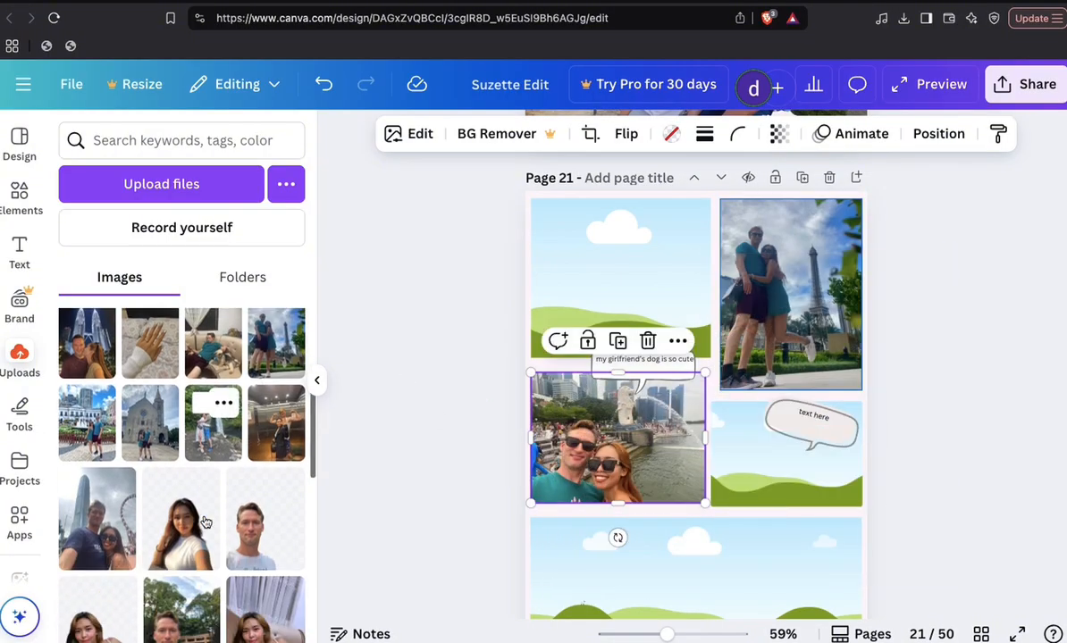
{"action": "scroll", "coordinate": [205, 522], "scroll_direction": "up", "scroll_amount": 1}
{"action": "key", "text": "ctrl+z"}
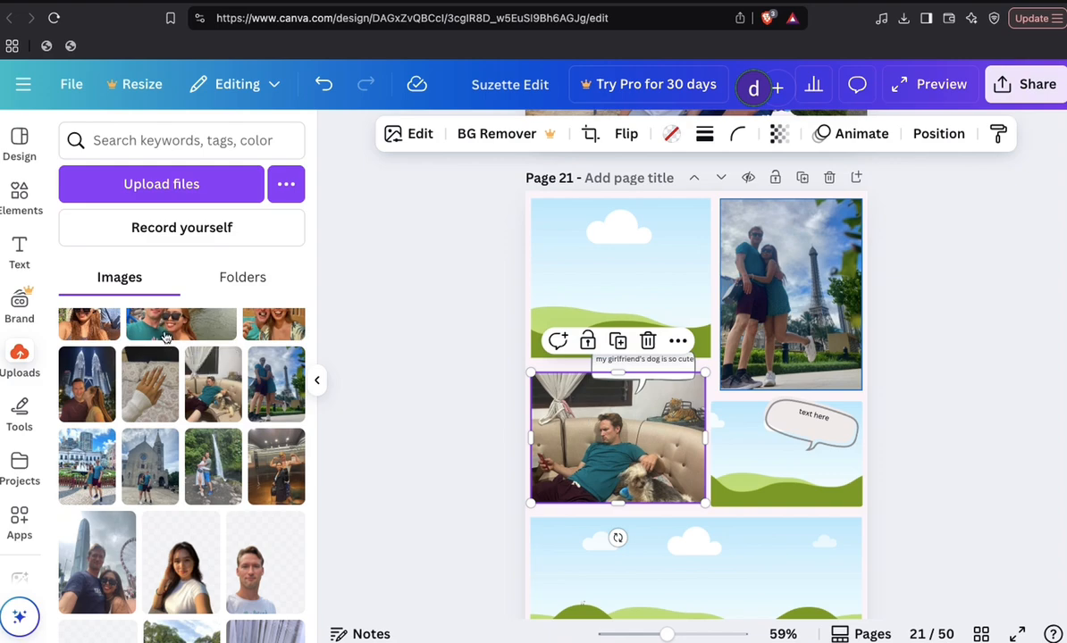
- Fill page 21's frame below the Eiffel Tower photo with the uploaded Merlion fountain selfie
{"action": "left_click_drag", "start_coordinate": [165, 336], "coordinate": [786, 447]}
{"action": "scroll", "coordinate": [679, 523], "scroll_direction": "down", "scroll_amount": 2}
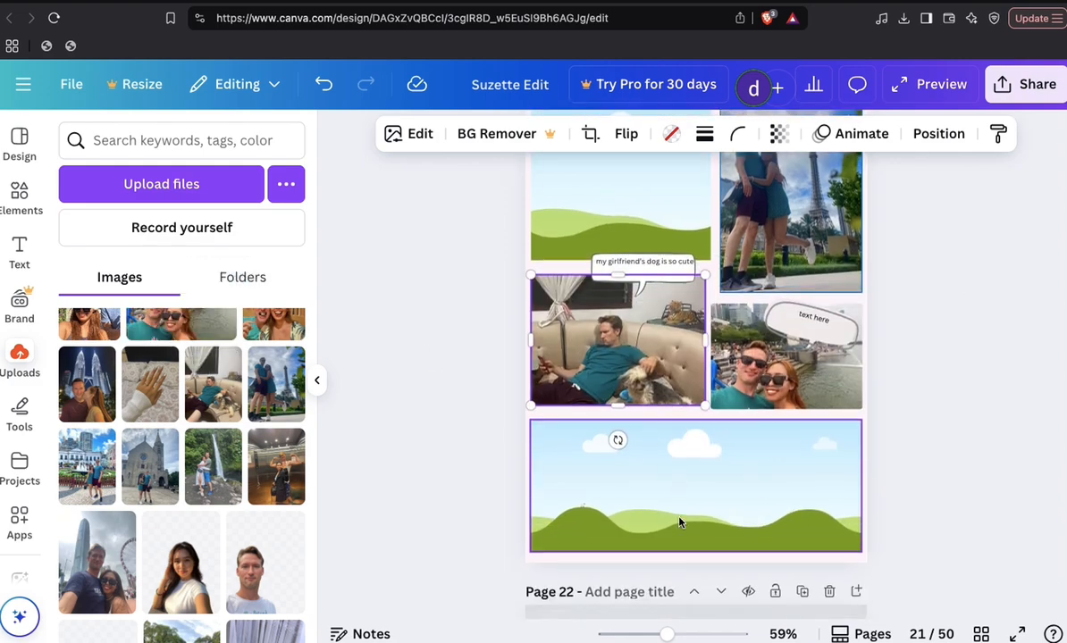
{"action": "scroll", "coordinate": [679, 521], "scroll_direction": "down", "scroll_amount": 7}
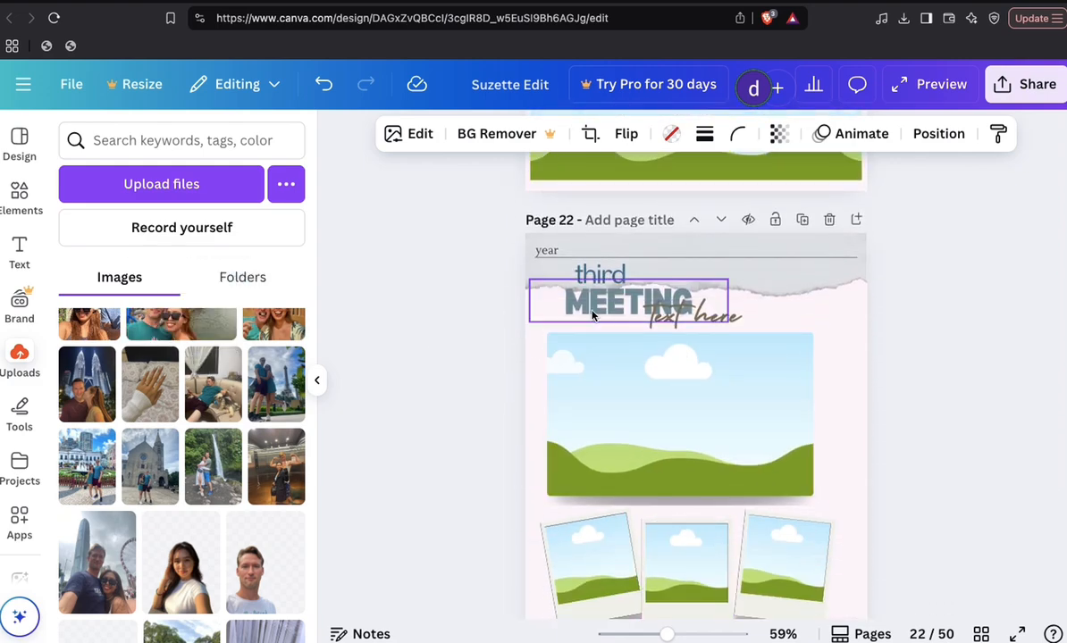
{"action": "left_click", "coordinate": [547, 250]}
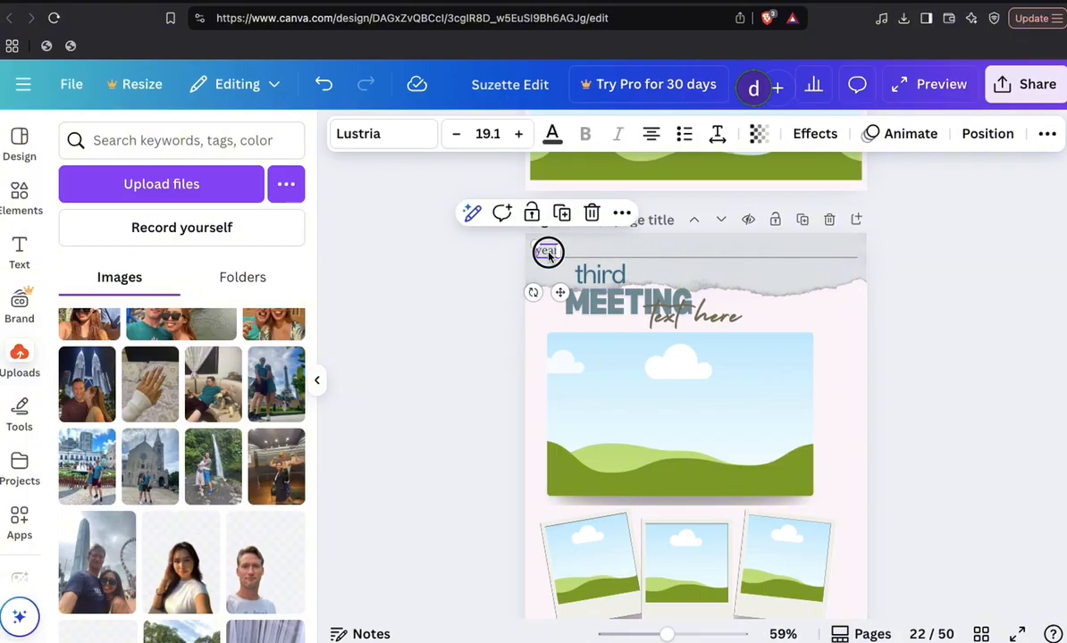
{"action": "double_click", "coordinate": [547, 250]}
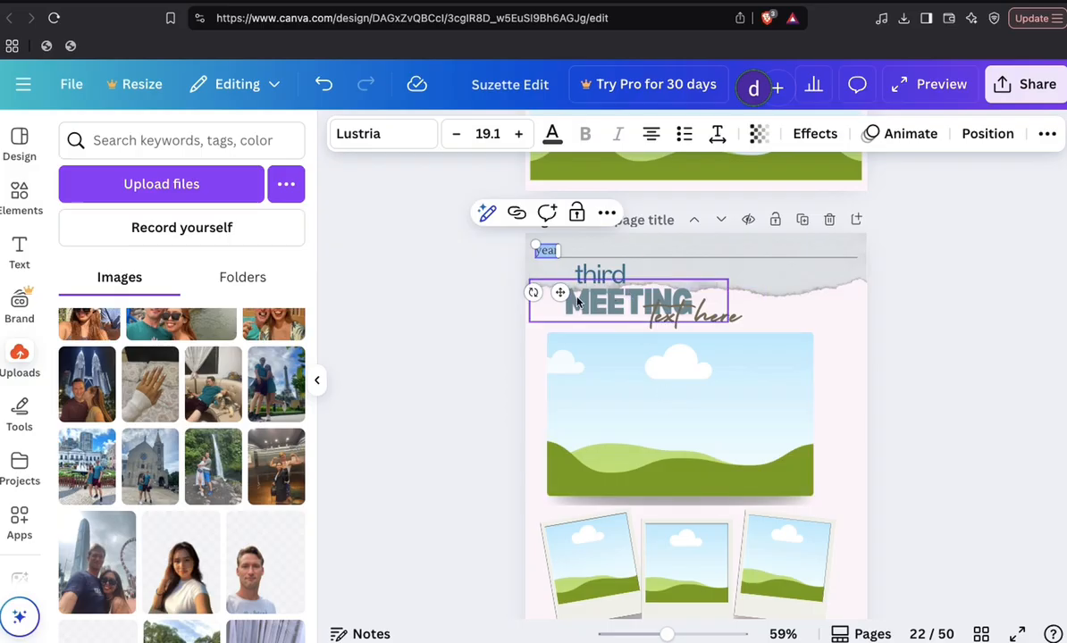
{"action": "double_click", "coordinate": [592, 276]}
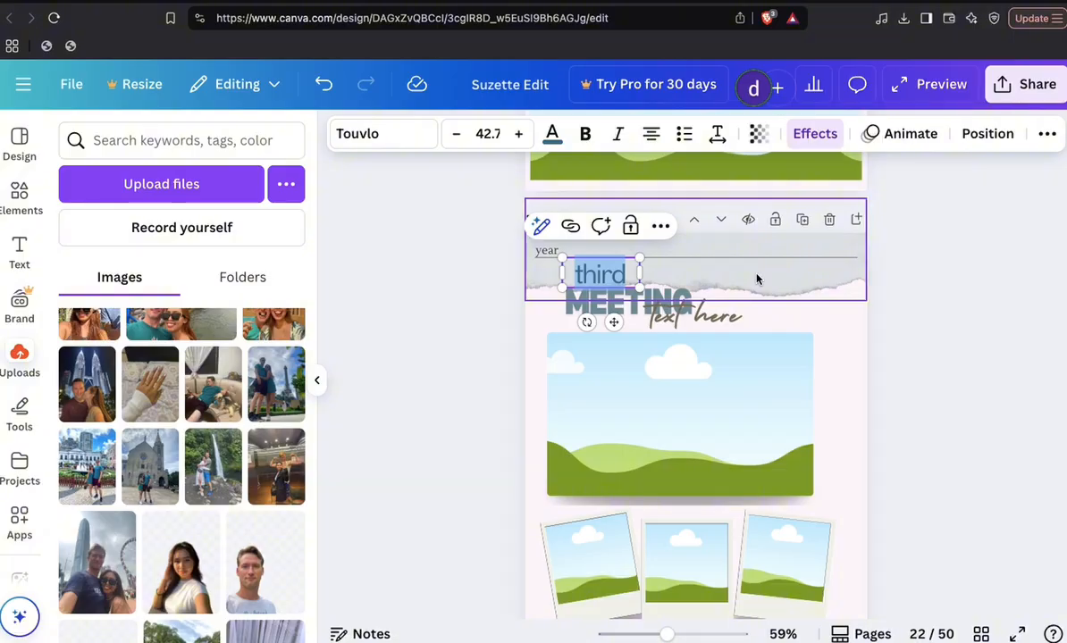
{"action": "left_click", "coordinate": [803, 288]}
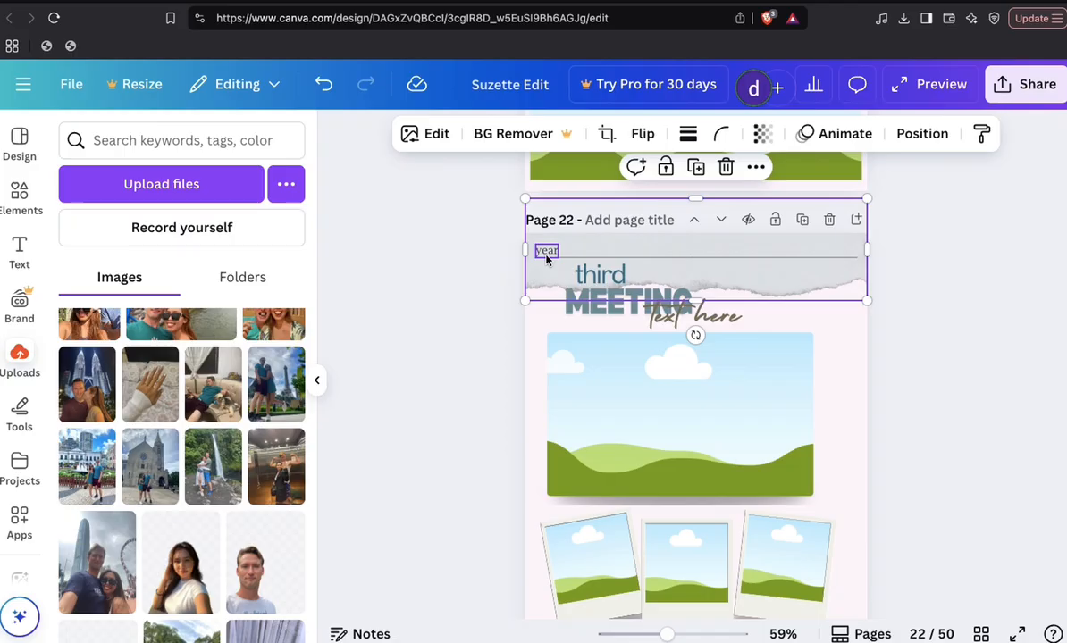
{"action": "scroll", "coordinate": [599, 279], "scroll_direction": "down", "scroll_amount": 3}
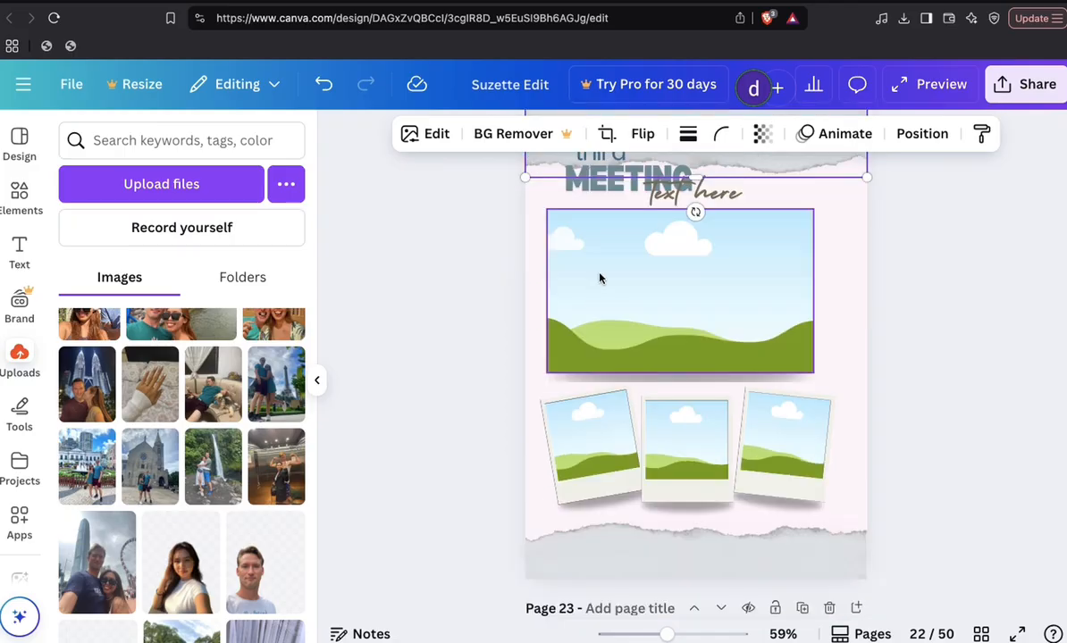
- Fill page 23's full-page frame with the uploaded Eiffel Tower photo and replace the year placeholder with 2023
{"action": "scroll", "coordinate": [654, 309], "scroll_direction": "down", "scroll_amount": 10}
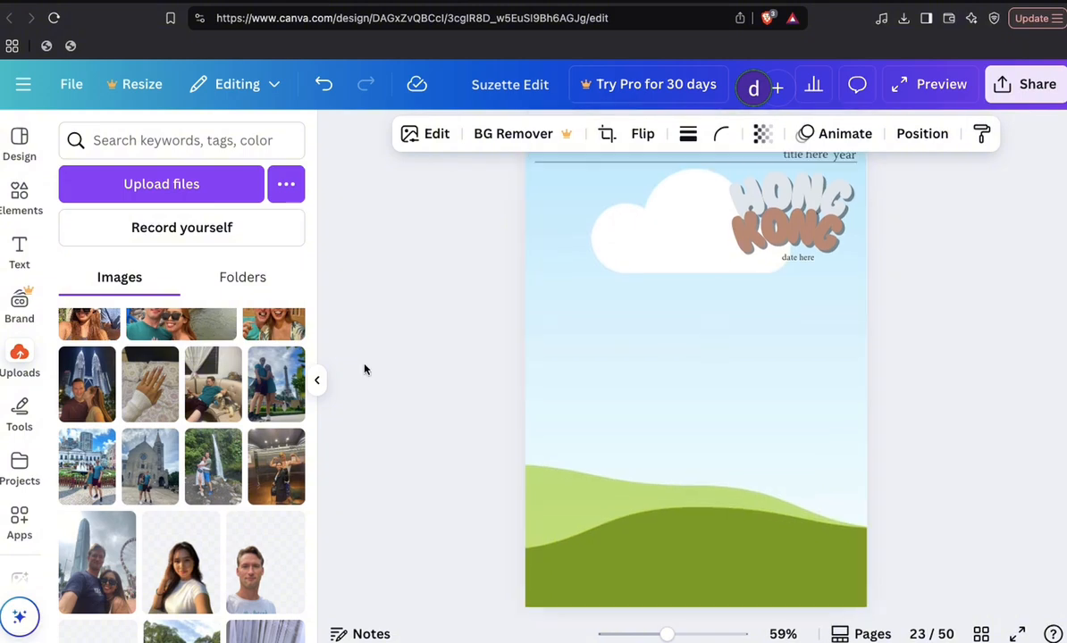
{"action": "left_click_drag", "start_coordinate": [279, 376], "coordinate": [728, 288]}
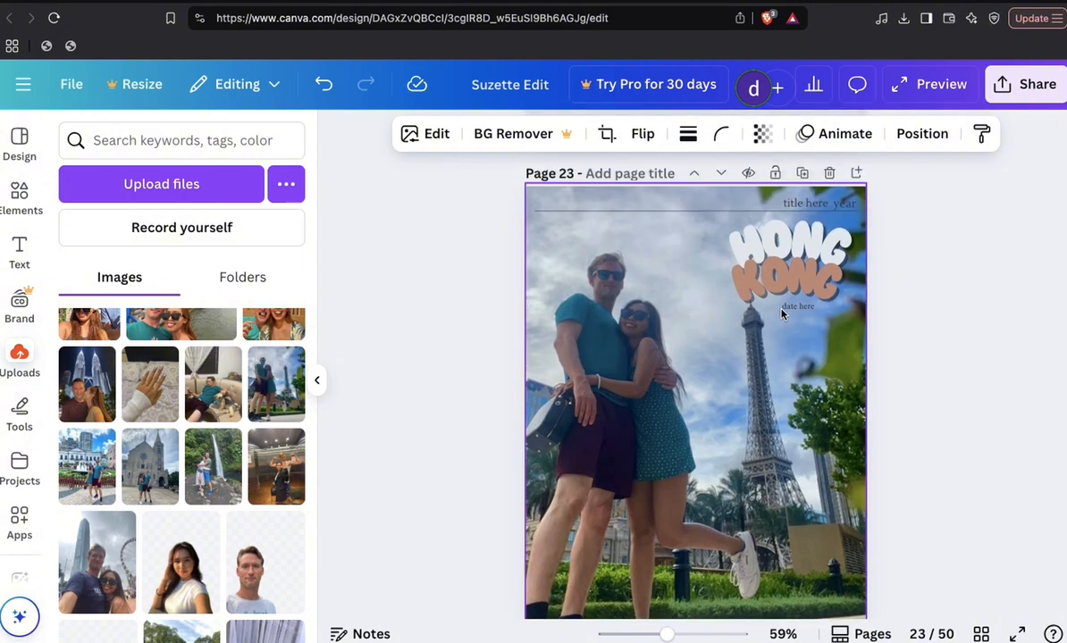
{"action": "left_click", "coordinate": [847, 207]}
{"action": "double_click", "coordinate": [847, 207]}
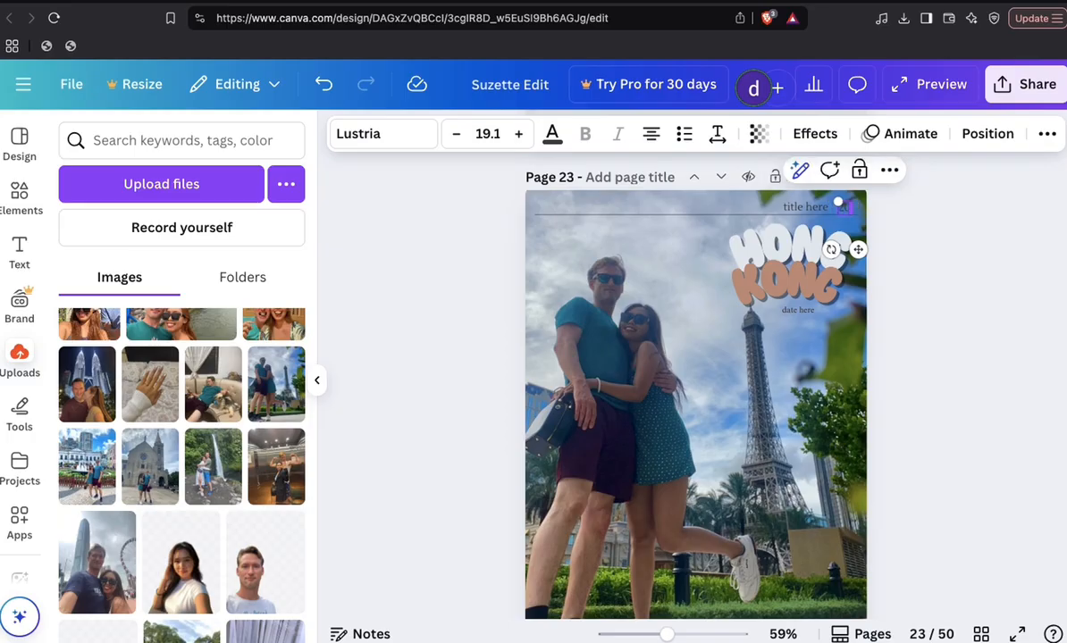
- Replace page 23's "title here" with "photos of us in Hong Kong" and widen the text box to about 3.4 so it fits one line
{"action": "double_click", "coordinate": [803, 207]}
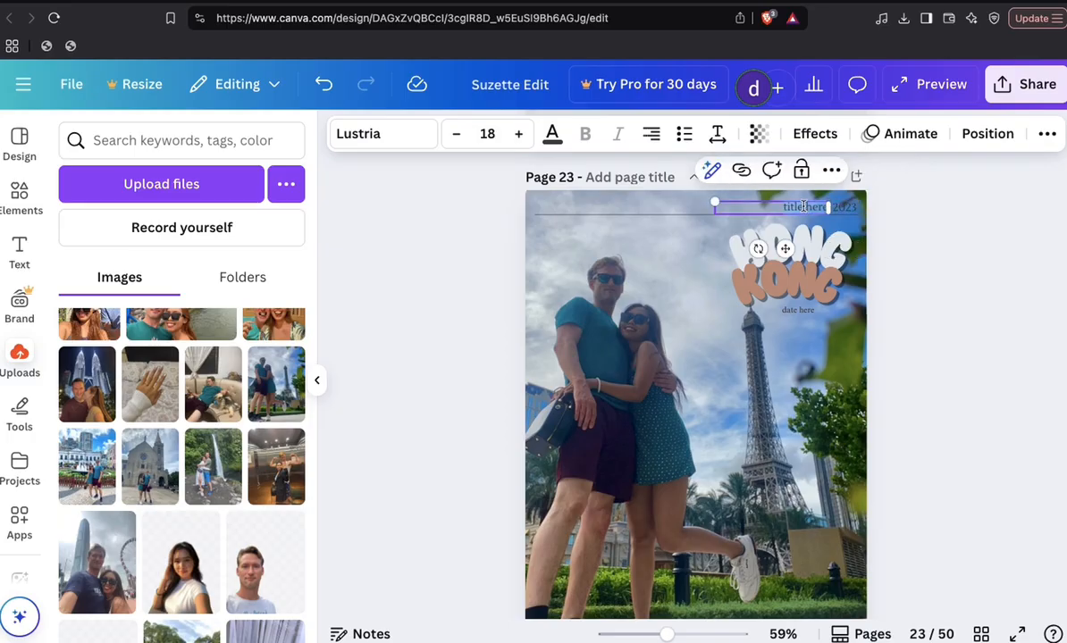
{"action": "type", "text": "photos of us"}
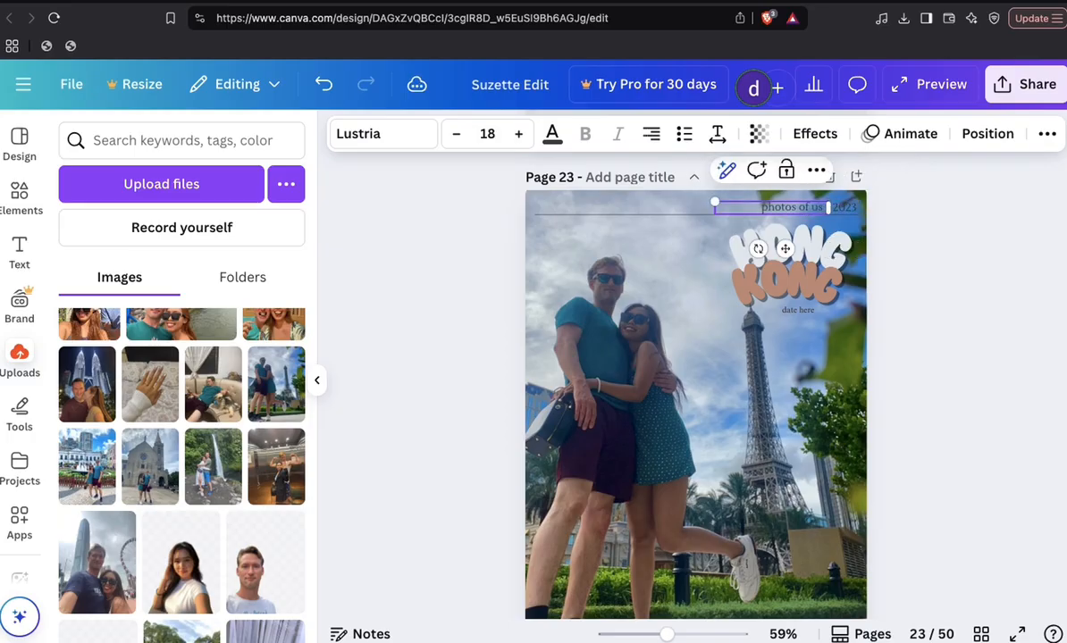
{"action": "type", "text": " in Hong Kong"}
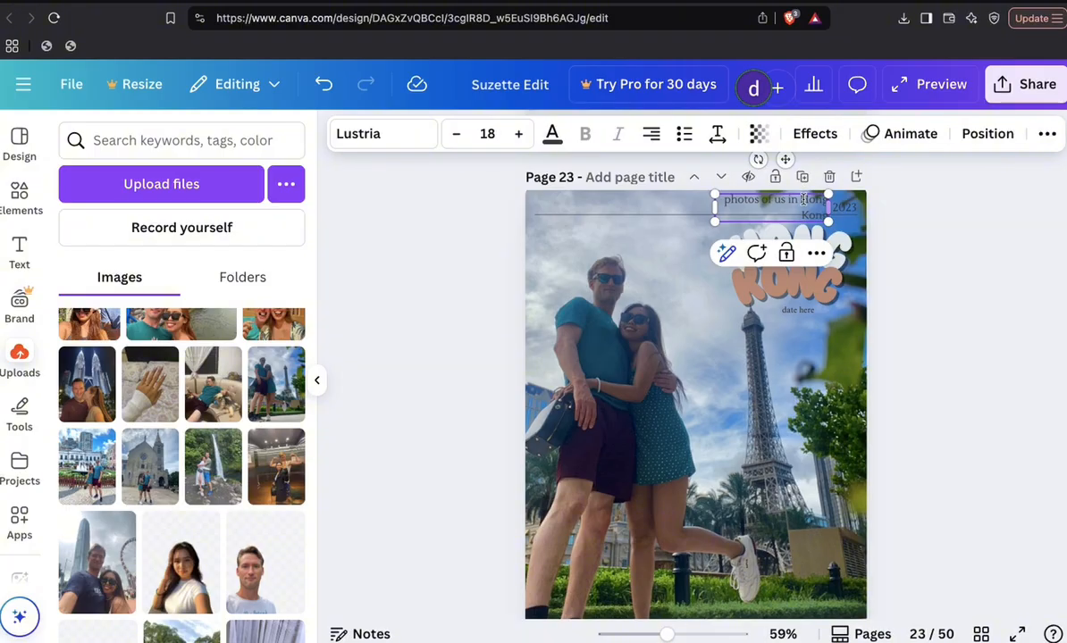
{"action": "left_click_drag", "start_coordinate": [714, 208], "coordinate": [680, 210]}
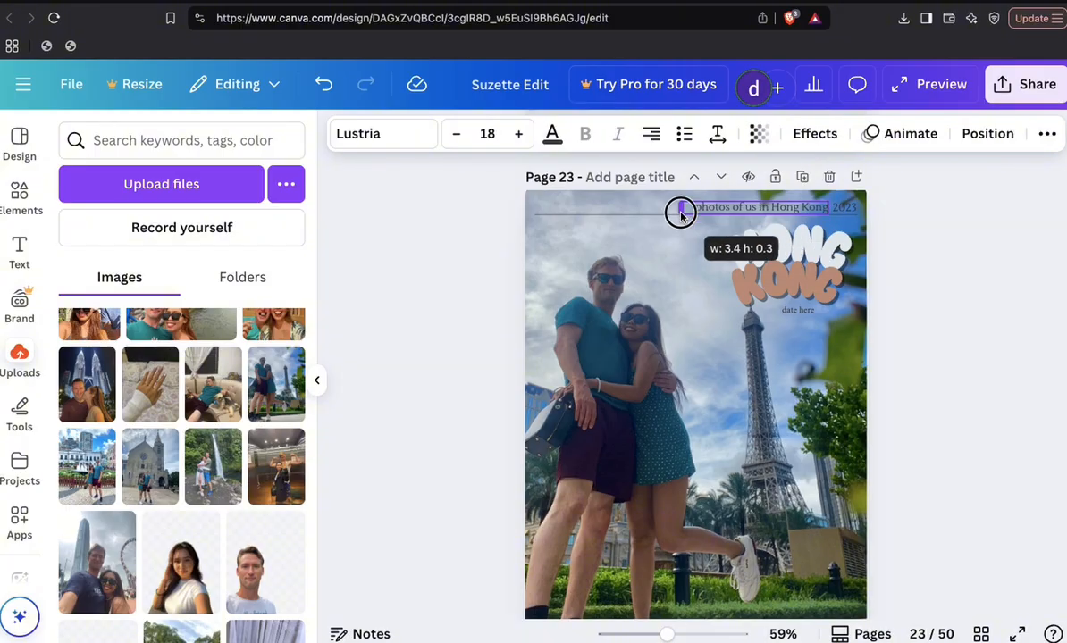
{"action": "left_click", "coordinate": [912, 221]}
{"action": "scroll", "coordinate": [912, 222], "scroll_direction": "down", "scroll_amount": 2}
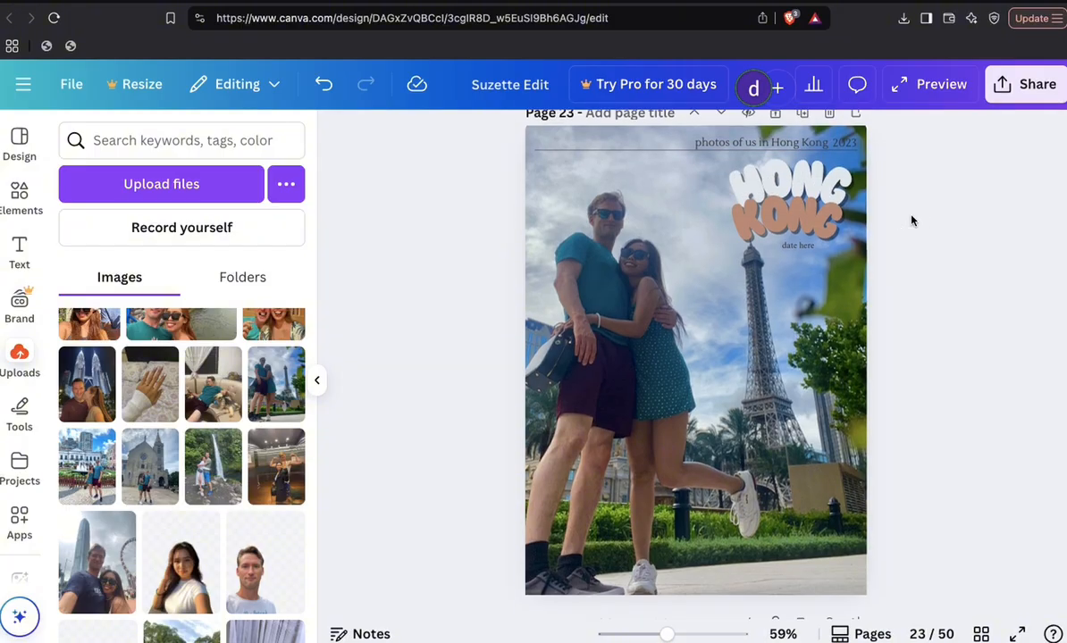
- Replace the "date here" placeholder under page 23's HONG KONG title with an October 10 date
{"action": "left_click", "coordinate": [800, 247]}
{"action": "double_click", "coordinate": [801, 246]}
{"action": "triple_click", "coordinate": [801, 246]}
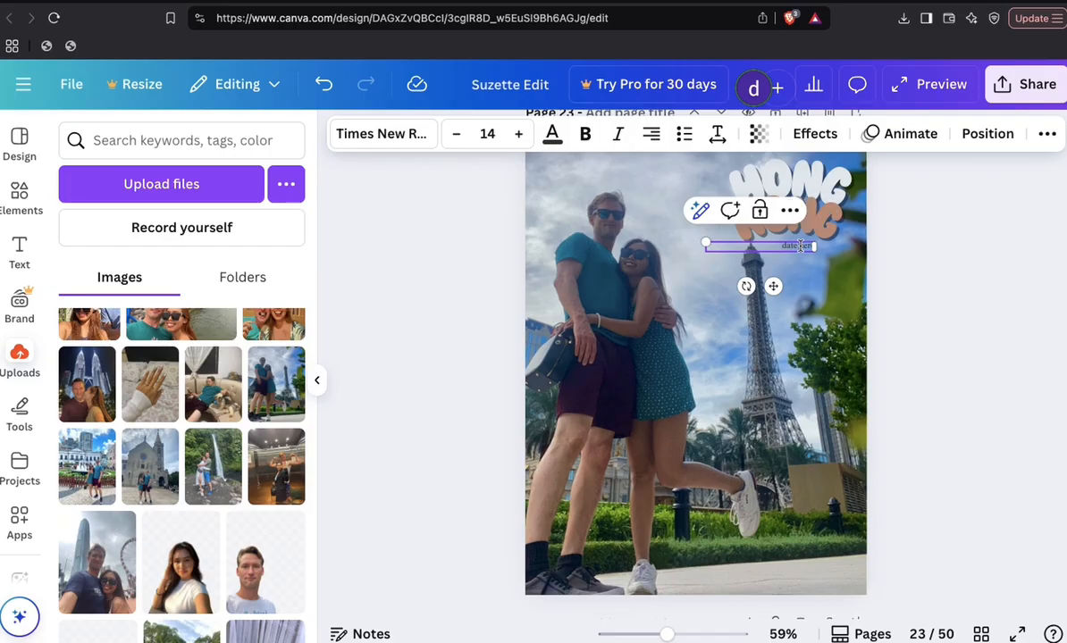
{"action": "type", "text": "October 10, 202"}
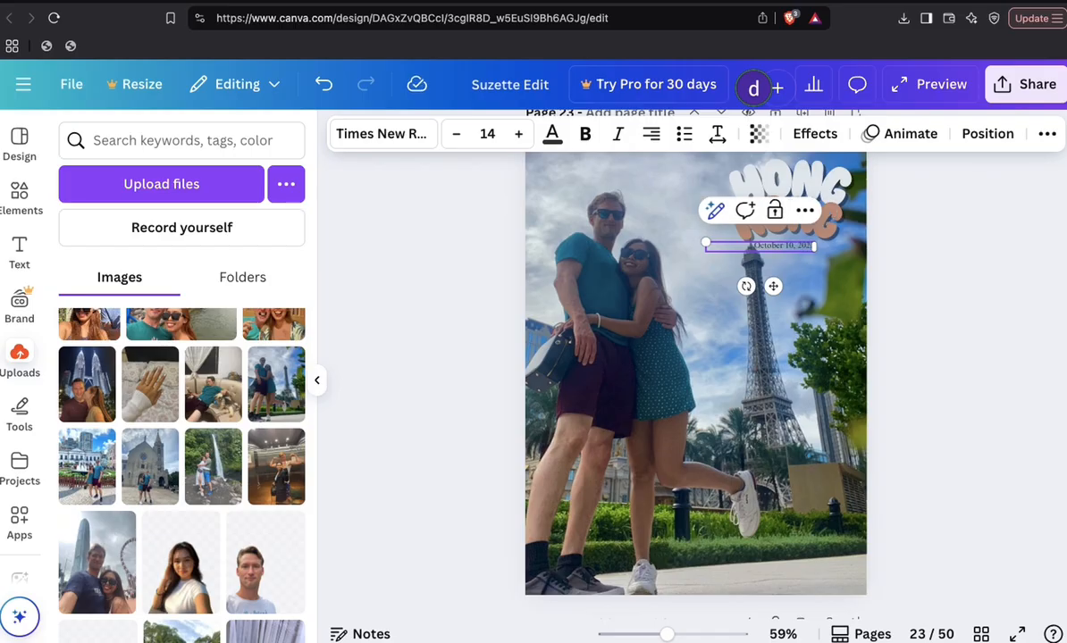
{"action": "left_click", "coordinate": [862, 304]}
{"action": "scroll", "coordinate": [862, 304], "scroll_direction": "up", "scroll_amount": 1}
{"action": "scroll", "coordinate": [863, 305], "scroll_direction": "down", "scroll_amount": 3}
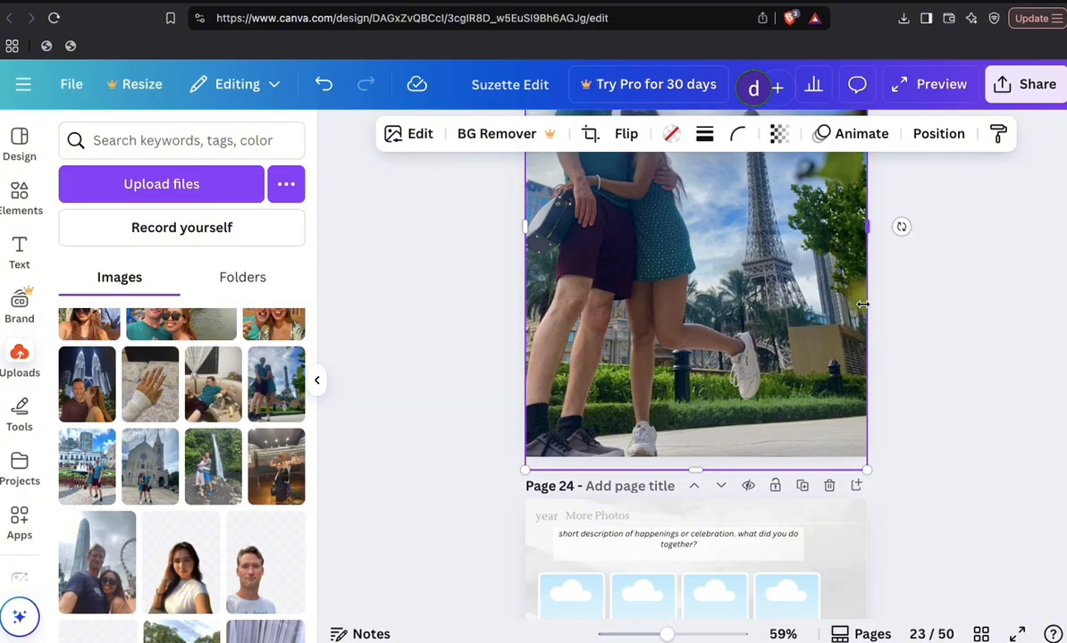
{"action": "scroll", "coordinate": [862, 304], "scroll_direction": "down", "scroll_amount": 3}
{"action": "scroll", "coordinate": [733, 373], "scroll_direction": "down", "scroll_amount": 1}
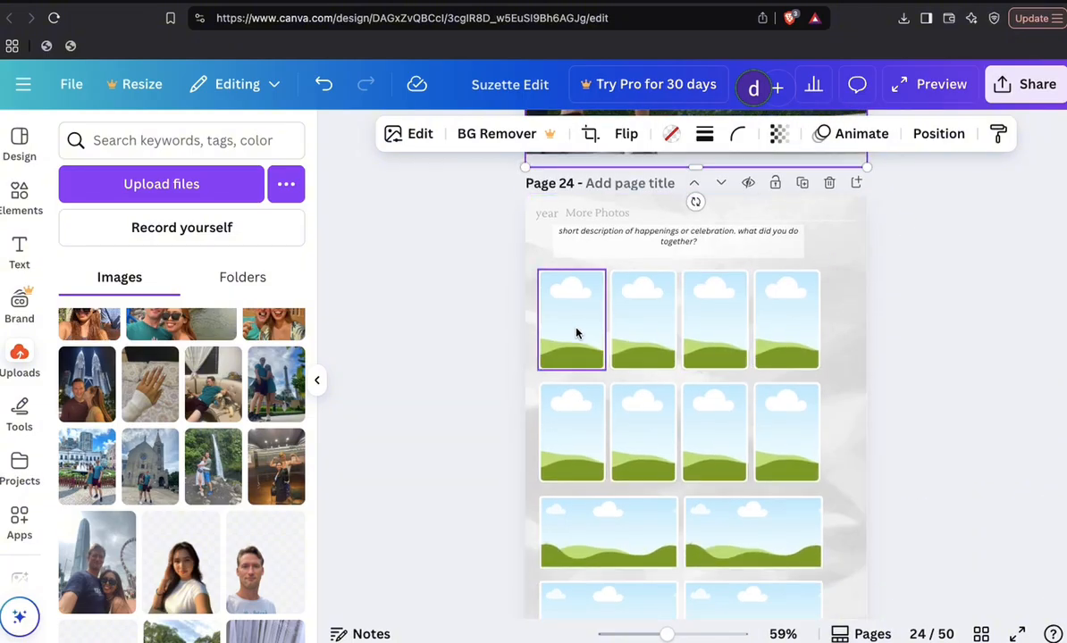
- Look over page 23 and the placeholder frames and text on pages 24 to 26
{"action": "scroll", "coordinate": [577, 332], "scroll_direction": "up", "scroll_amount": 5}
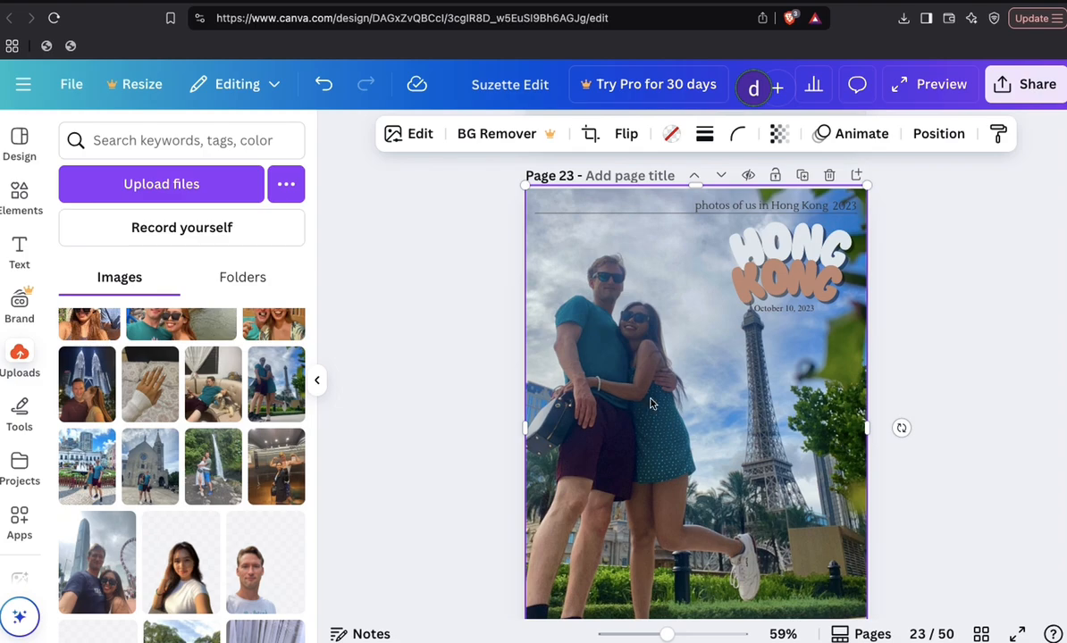
{"action": "scroll", "coordinate": [651, 403], "scroll_direction": "down", "scroll_amount": 5}
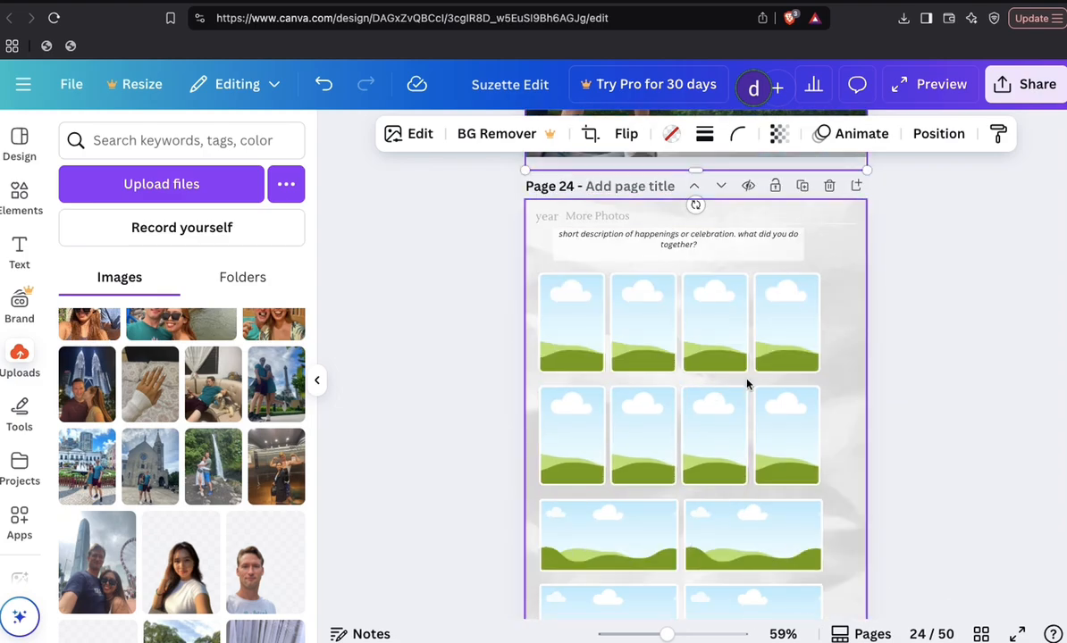
{"action": "scroll", "coordinate": [702, 417], "scroll_direction": "down", "scroll_amount": 5}
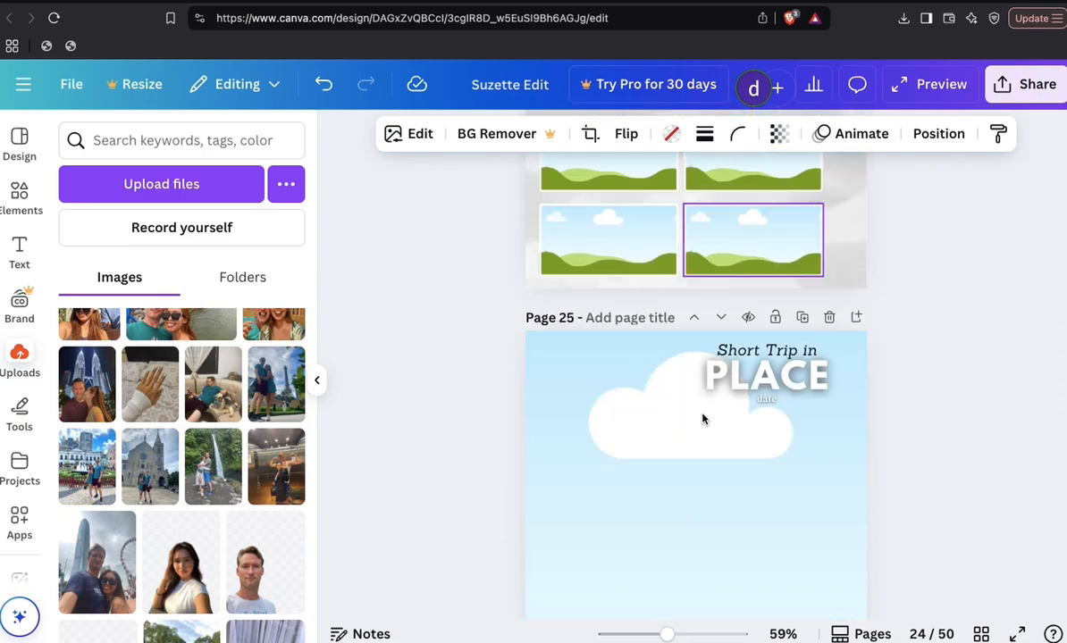
{"action": "scroll", "coordinate": [702, 418], "scroll_direction": "down", "scroll_amount": 2}
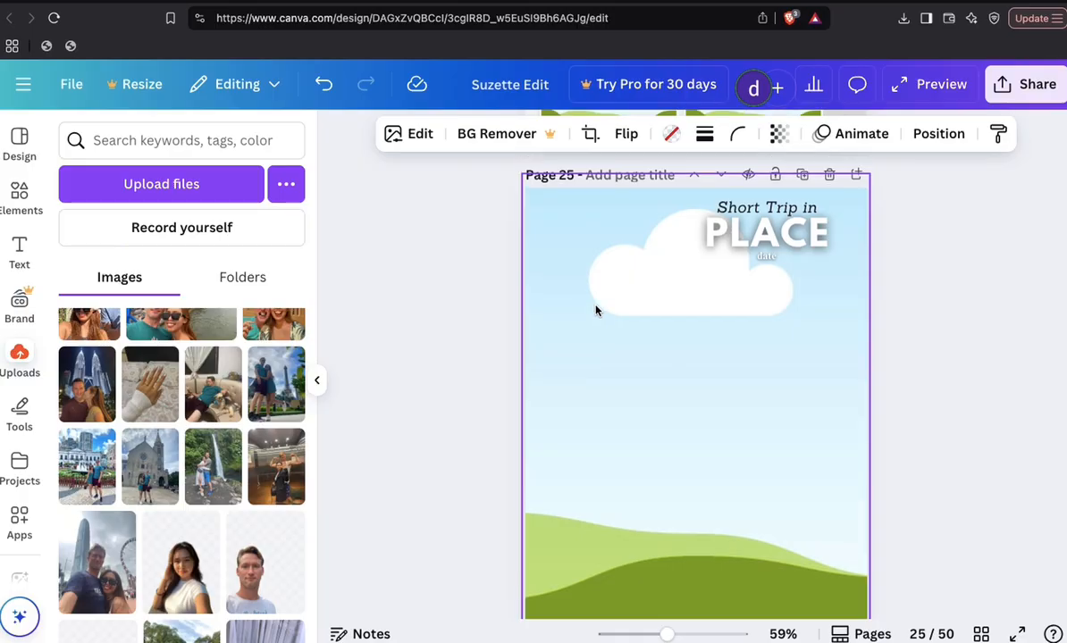
{"action": "scroll", "coordinate": [646, 371], "scroll_direction": "down", "scroll_amount": 1}
{"action": "scroll", "coordinate": [647, 371], "scroll_direction": "down", "scroll_amount": 5}
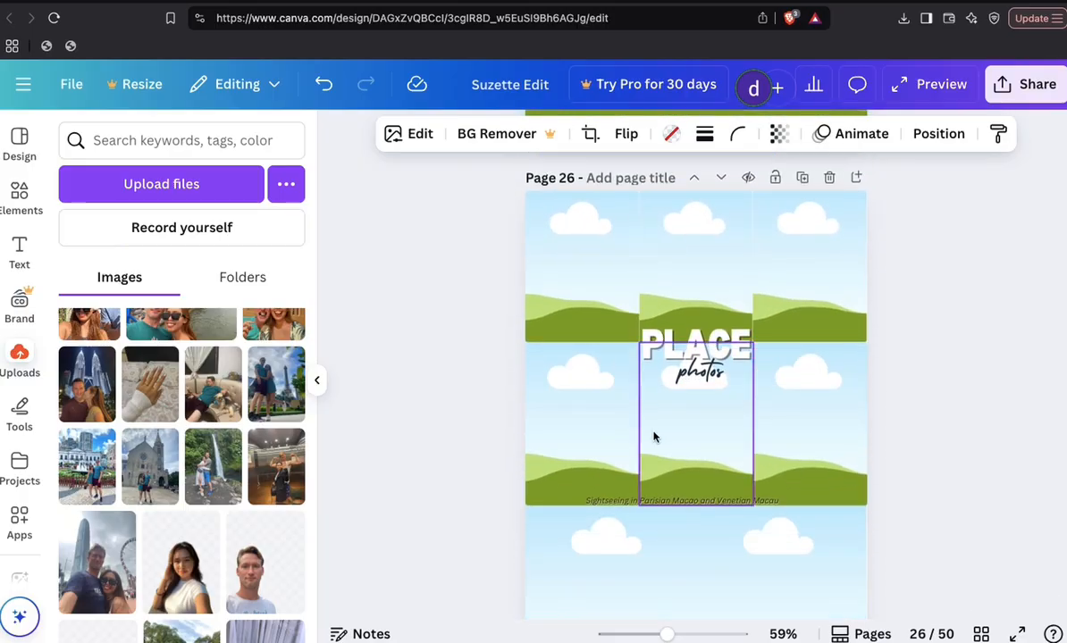
{"action": "scroll", "coordinate": [678, 386], "scroll_direction": "down", "scroll_amount": 1}
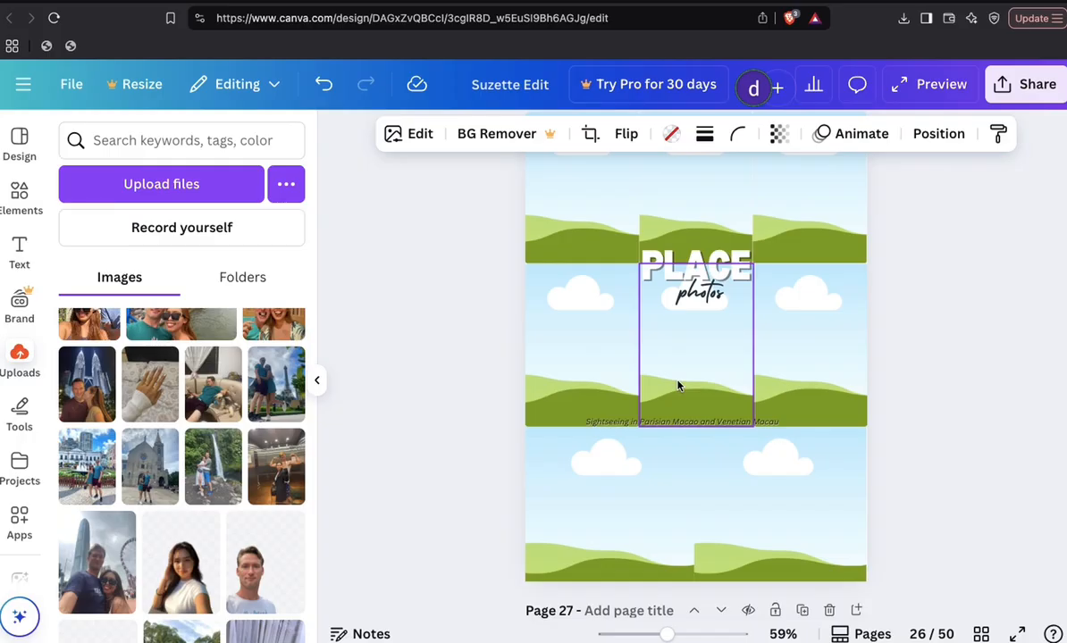
{"action": "scroll", "coordinate": [677, 386], "scroll_direction": "down", "scroll_amount": 3}
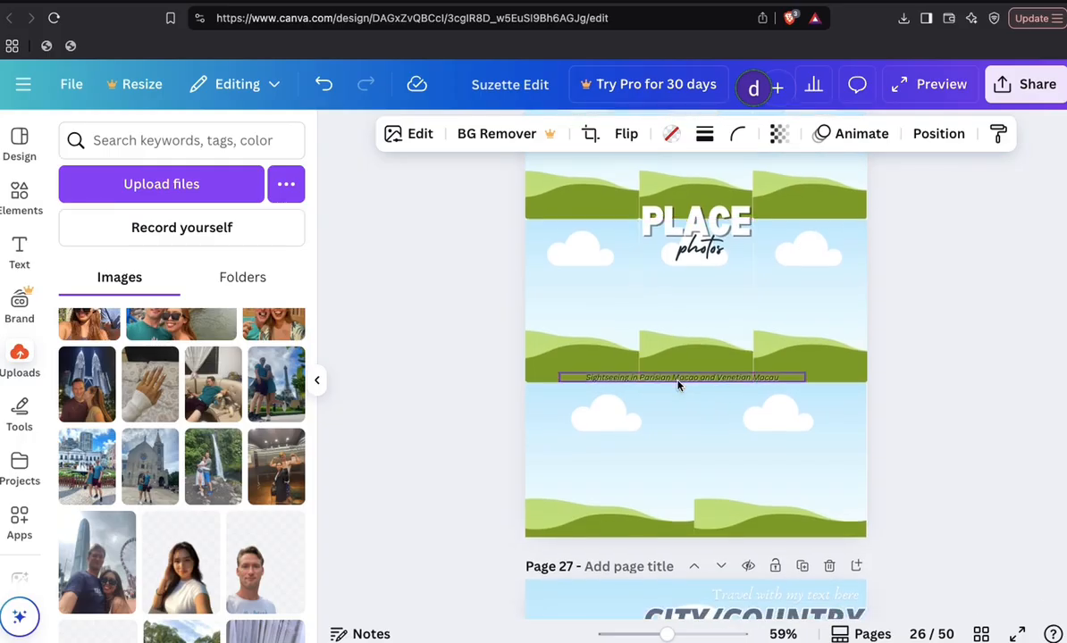
- Fill page 27's full-page frame with the uploaded waterfall photo and replace the CITY/COUNTRY title with "Costa Rica"
{"action": "scroll", "coordinate": [677, 386], "scroll_direction": "down", "scroll_amount": 8}
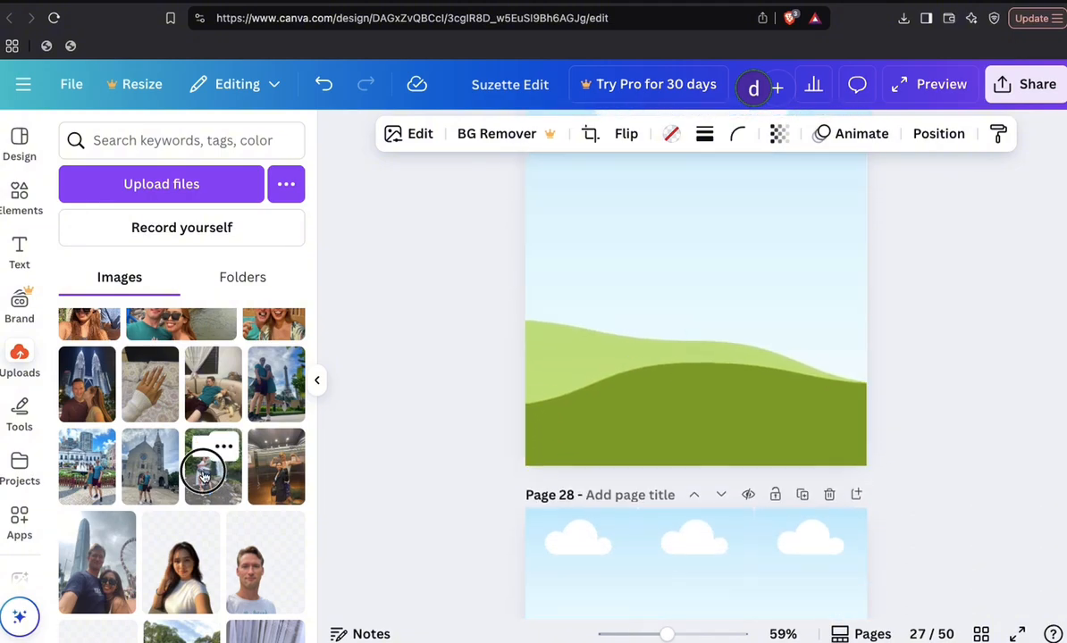
{"action": "left_click_drag", "start_coordinate": [202, 464], "coordinate": [614, 467]}
{"action": "left_click", "coordinate": [625, 403]}
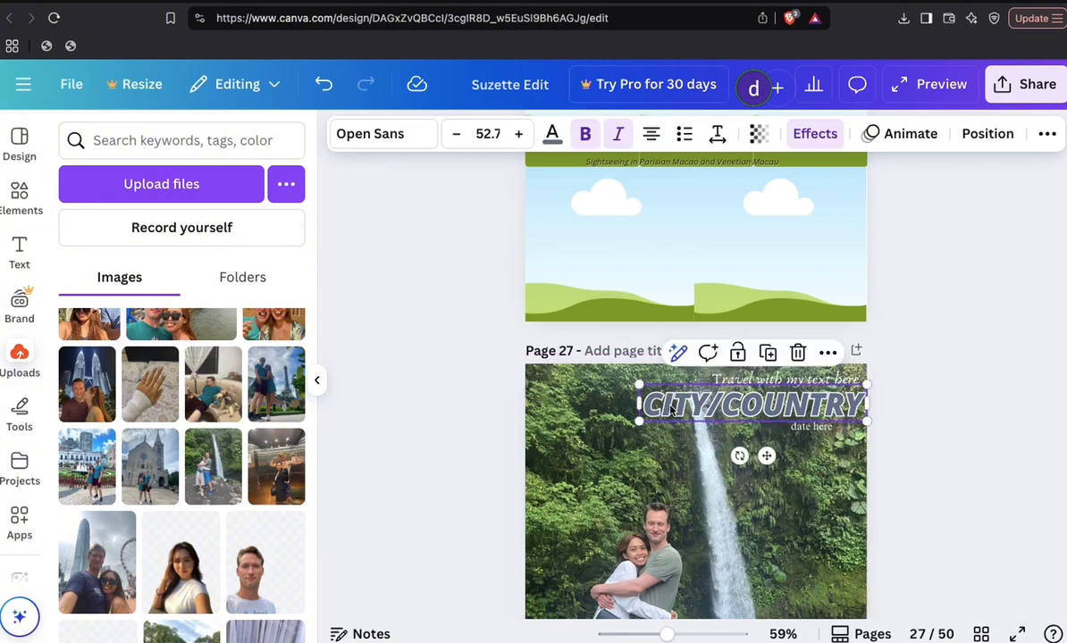
{"action": "double_click", "coordinate": [625, 404]}
{"action": "type", "text": "Co"}
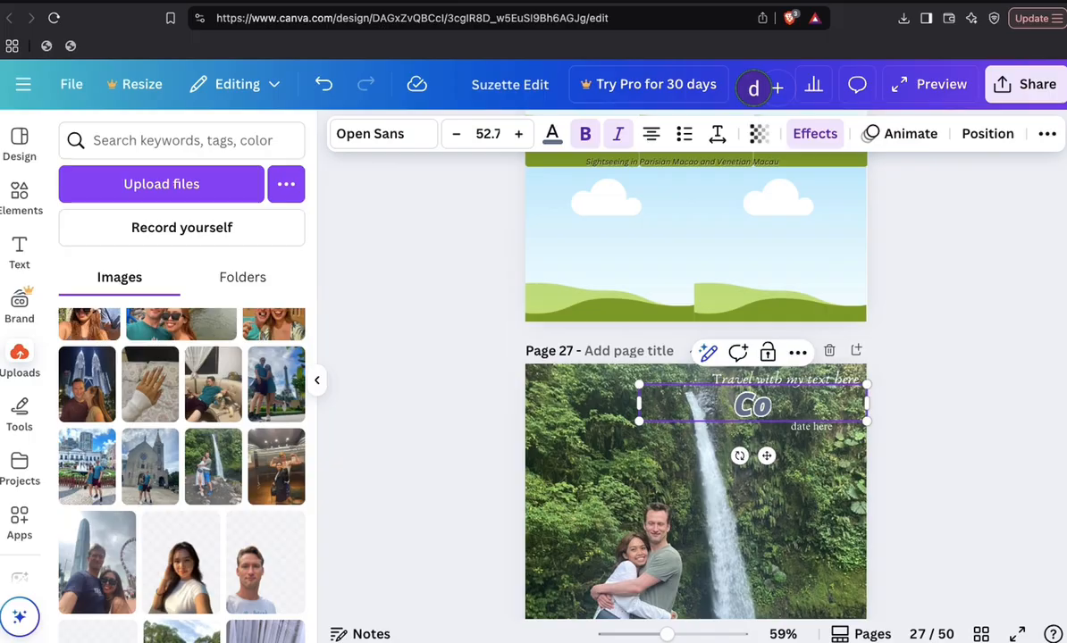
{"action": "type", "text": "sta Rica"}
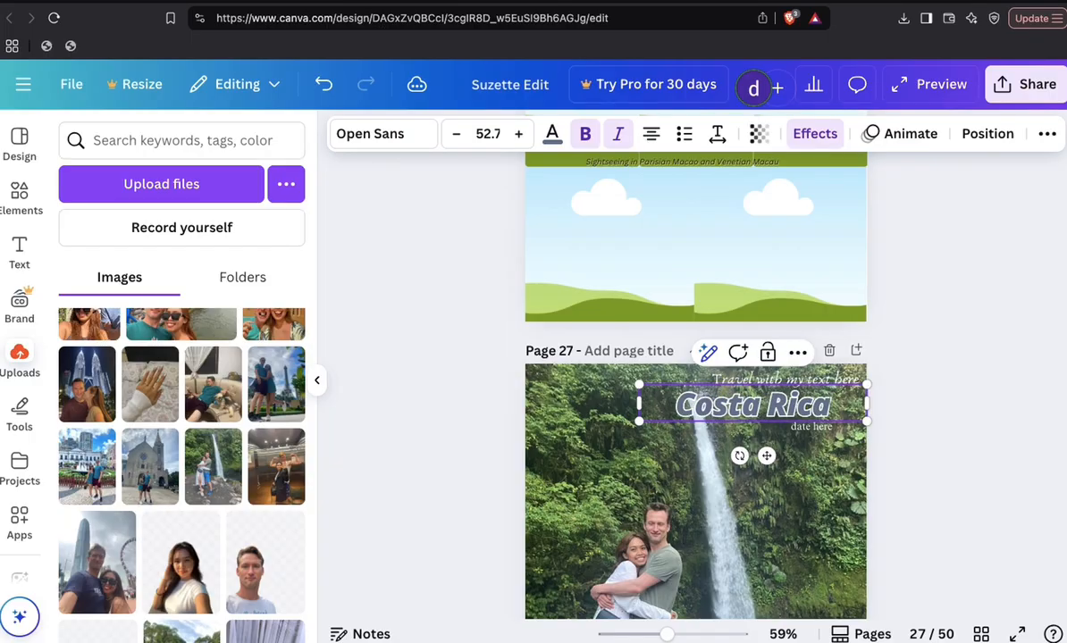
- Change page 27's line above the title to "Travel with my lovey" and replace "date here" with "March 14, 2023"
{"action": "left_click", "coordinate": [784, 378]}
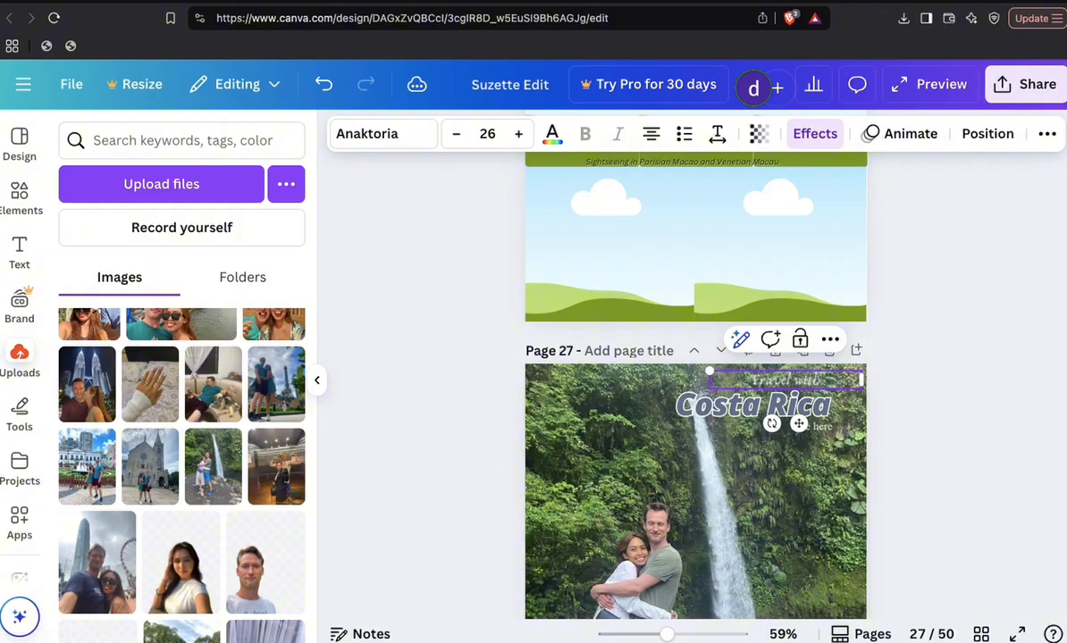
{"action": "scroll", "coordinate": [883, 438], "scroll_direction": "down", "scroll_amount": 2}
{"action": "left_click", "coordinate": [811, 357]}
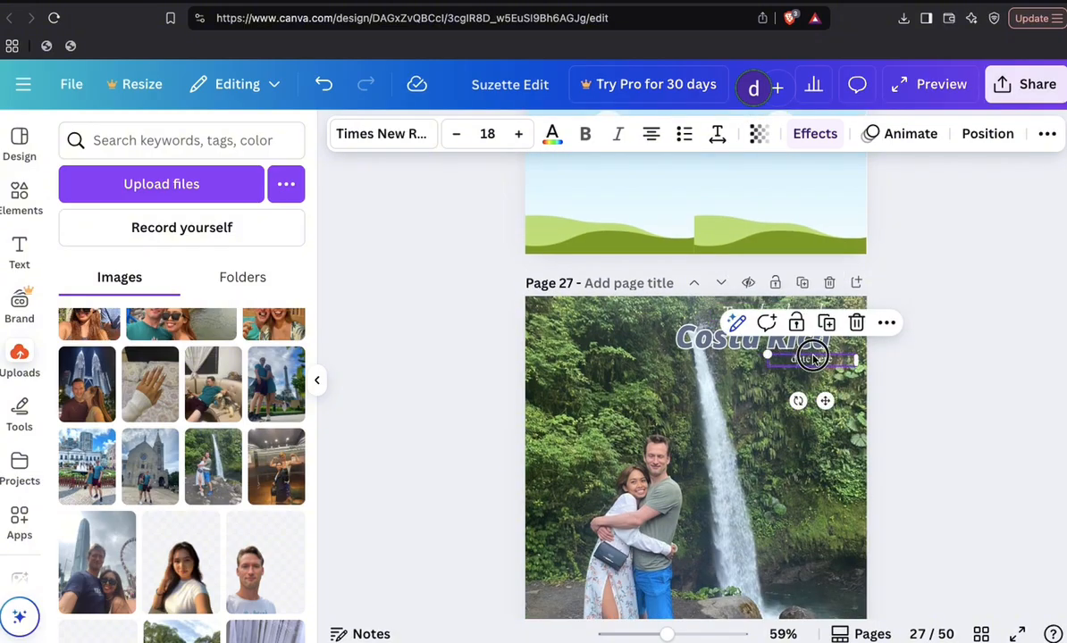
{"action": "left_click", "coordinate": [813, 355]}
{"action": "type", "text": "March 14, 2023"}
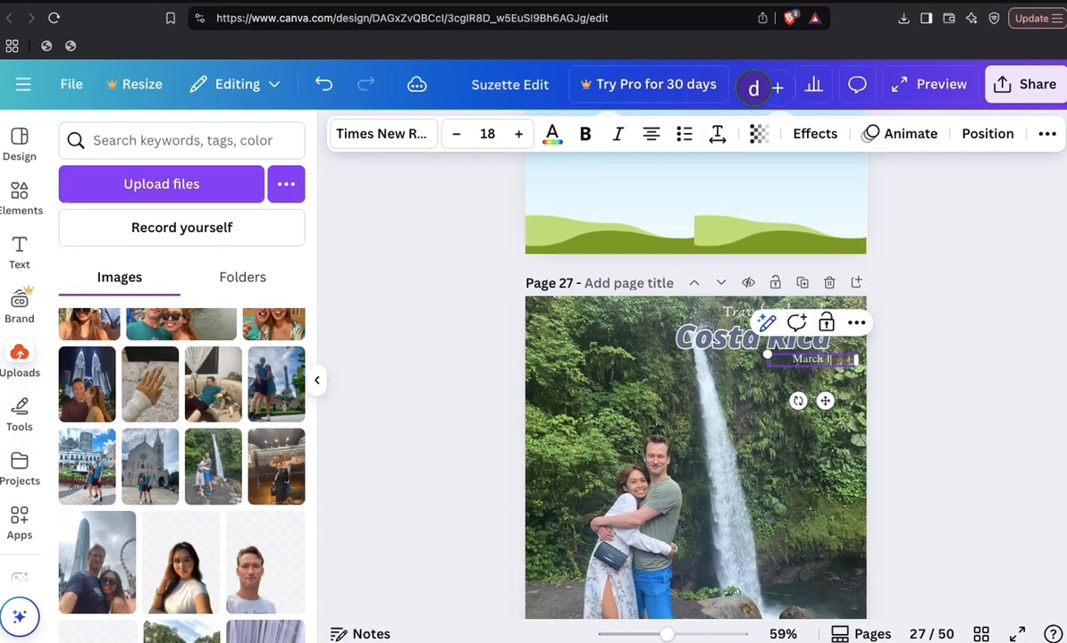
{"action": "left_click", "coordinate": [984, 429]}
- Review page 27's photo and text, and look through the placeholder layouts on pages 28 to 36
{"action": "scroll", "coordinate": [984, 428], "scroll_direction": "down", "scroll_amount": 3}
{"action": "scroll", "coordinate": [728, 436], "scroll_direction": "down", "scroll_amount": 4}
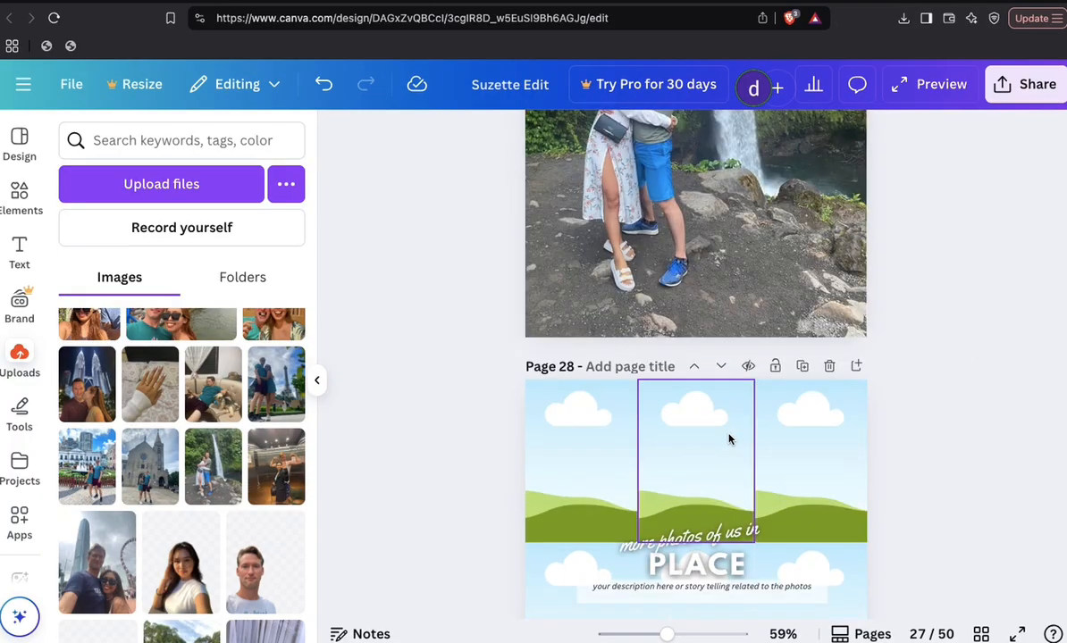
{"action": "scroll", "coordinate": [728, 438], "scroll_direction": "down", "scroll_amount": 4}
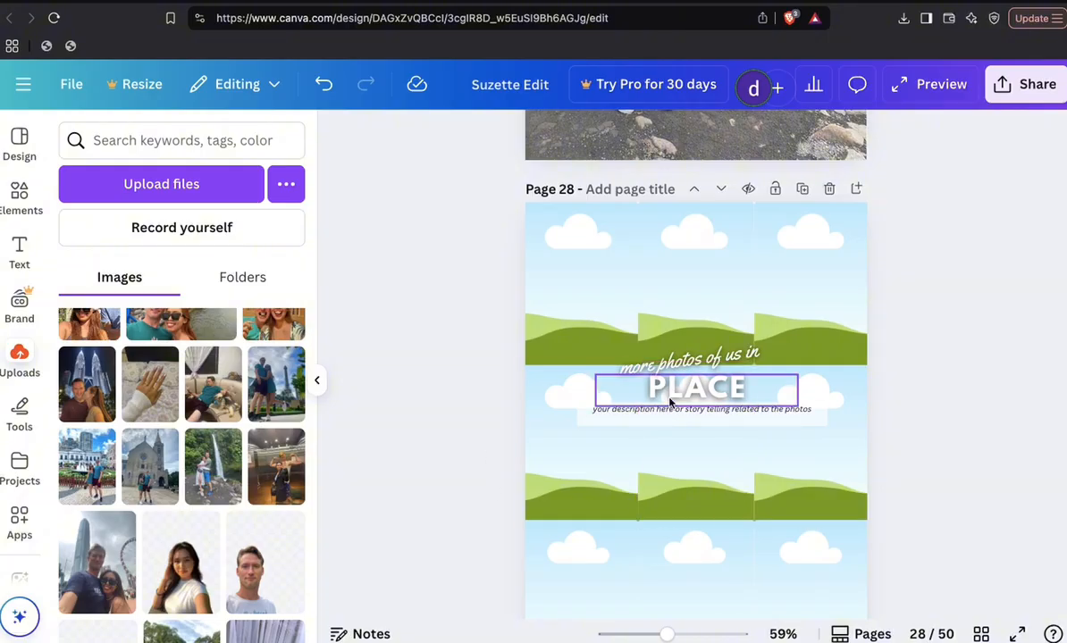
{"action": "scroll", "coordinate": [670, 402], "scroll_direction": "down", "scroll_amount": 2}
{"action": "scroll", "coordinate": [767, 420], "scroll_direction": "up", "scroll_amount": 5}
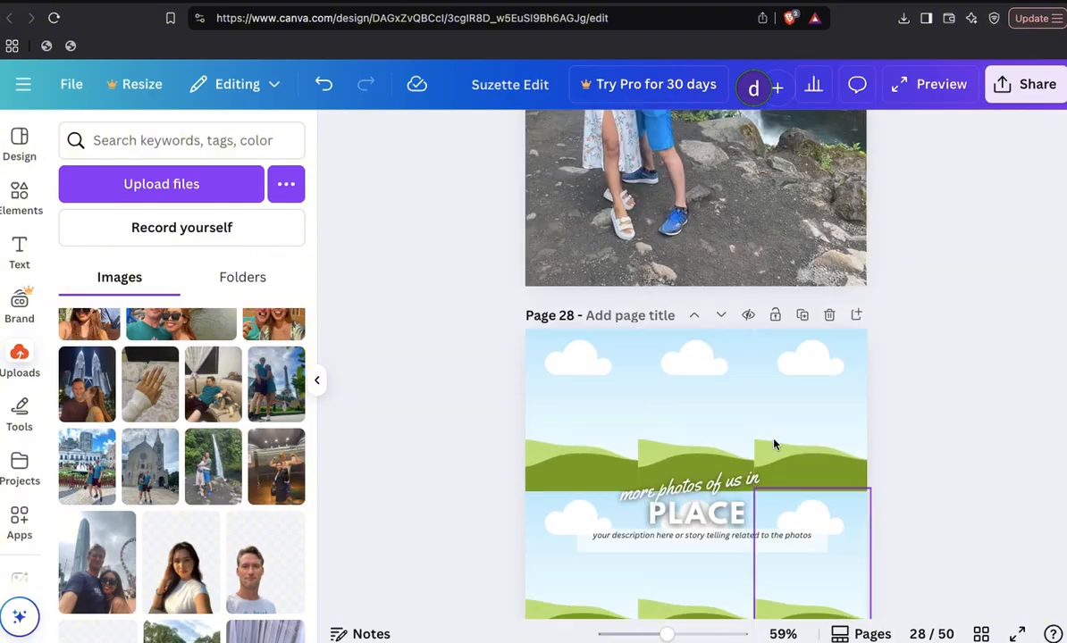
{"action": "scroll", "coordinate": [774, 444], "scroll_direction": "up", "scroll_amount": 7}
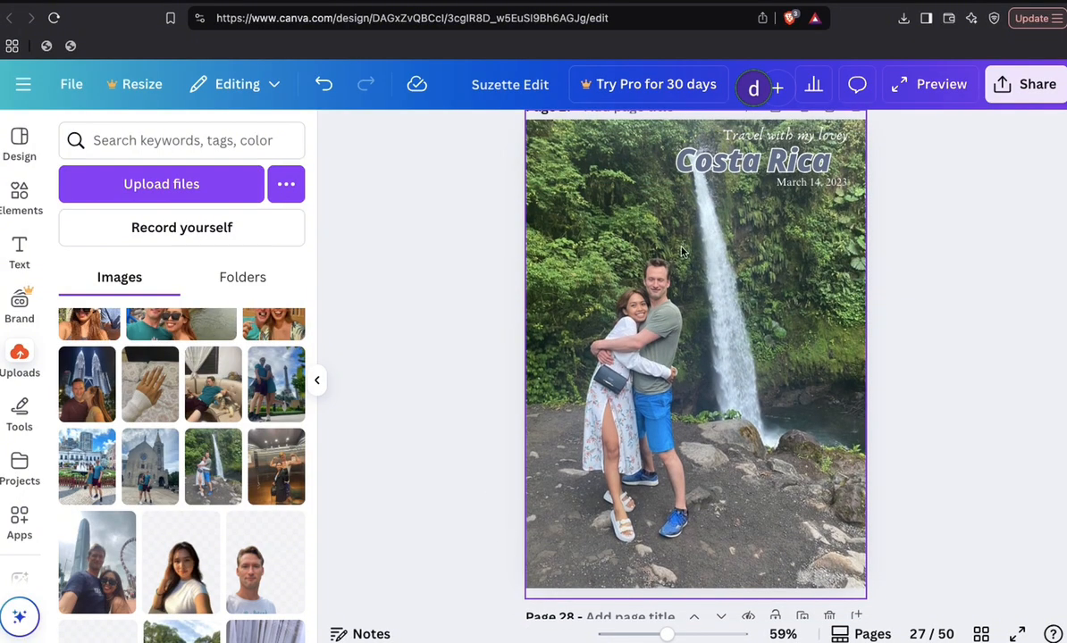
{"action": "scroll", "coordinate": [781, 295], "scroll_direction": "down", "scroll_amount": 10}
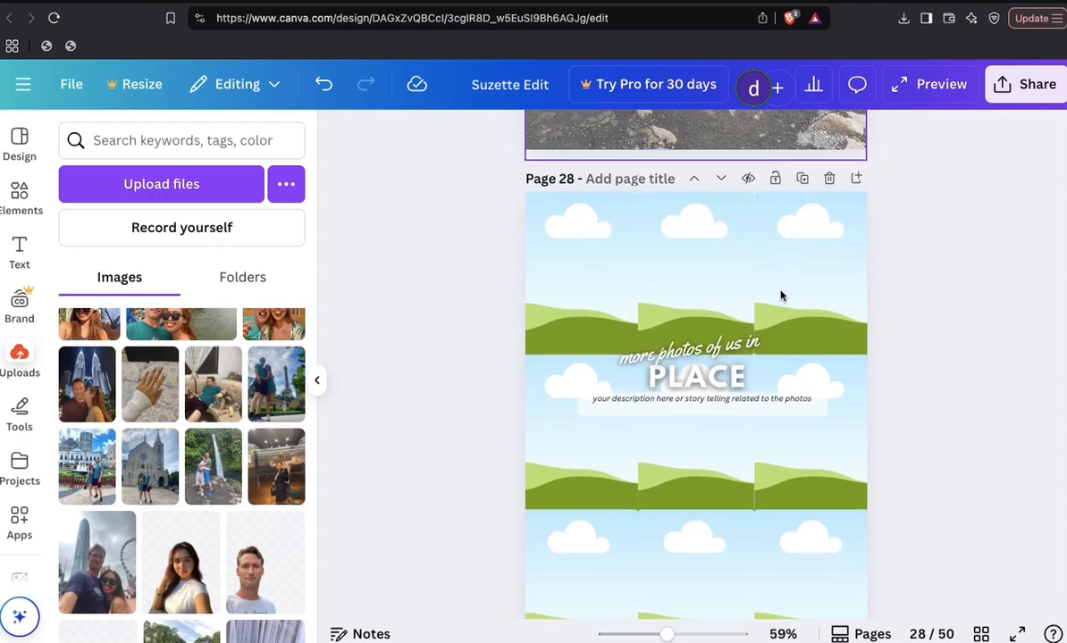
{"action": "scroll", "coordinate": [676, 481], "scroll_direction": "down", "scroll_amount": 4}
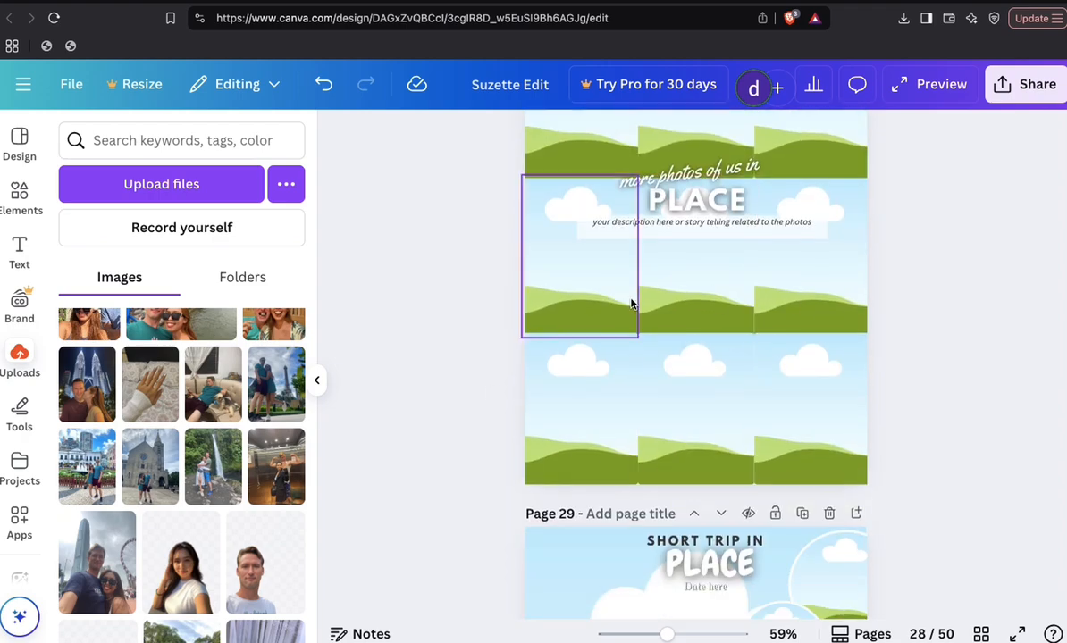
{"action": "scroll", "coordinate": [630, 304], "scroll_direction": "down", "scroll_amount": 8}
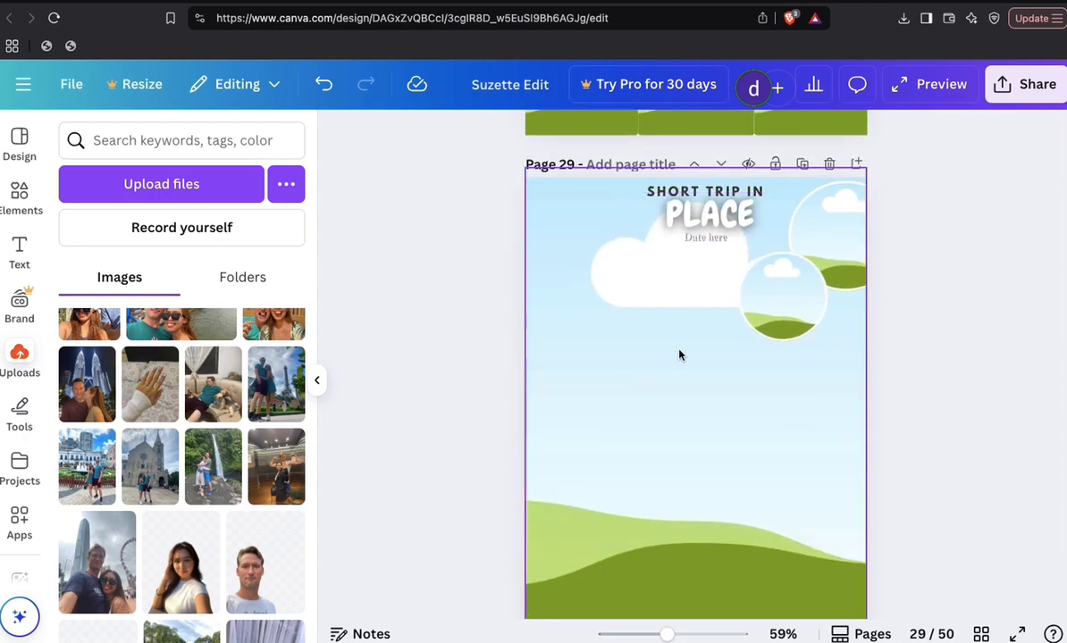
{"action": "scroll", "coordinate": [778, 304], "scroll_direction": "down", "scroll_amount": 2}
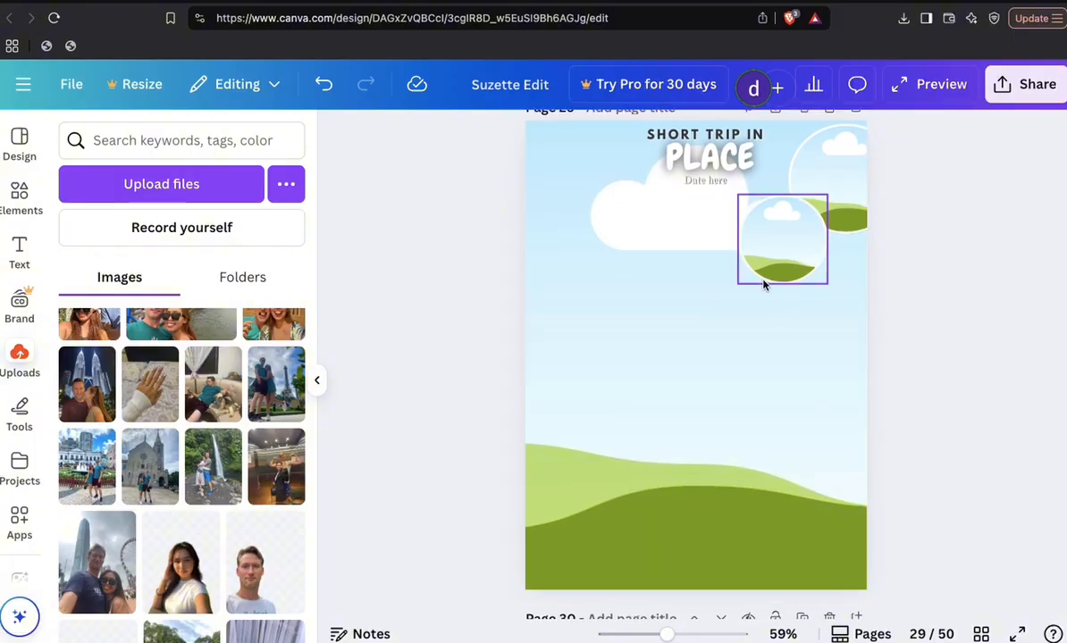
{"action": "scroll", "coordinate": [807, 405], "scroll_direction": "down", "scroll_amount": 11}
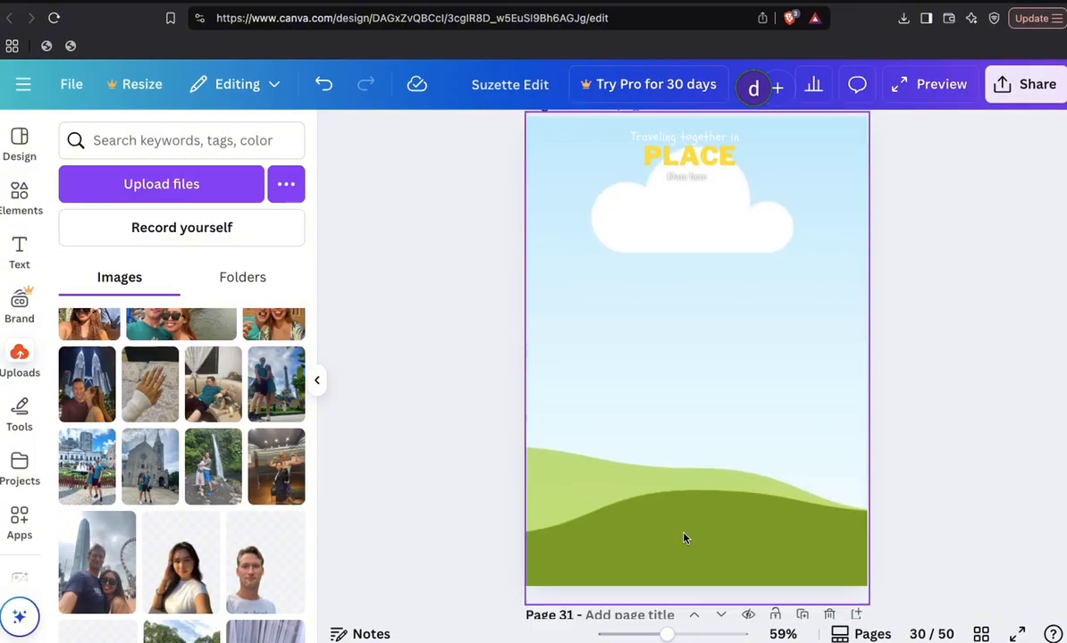
{"action": "scroll", "coordinate": [684, 538], "scroll_direction": "down", "scroll_amount": 18}
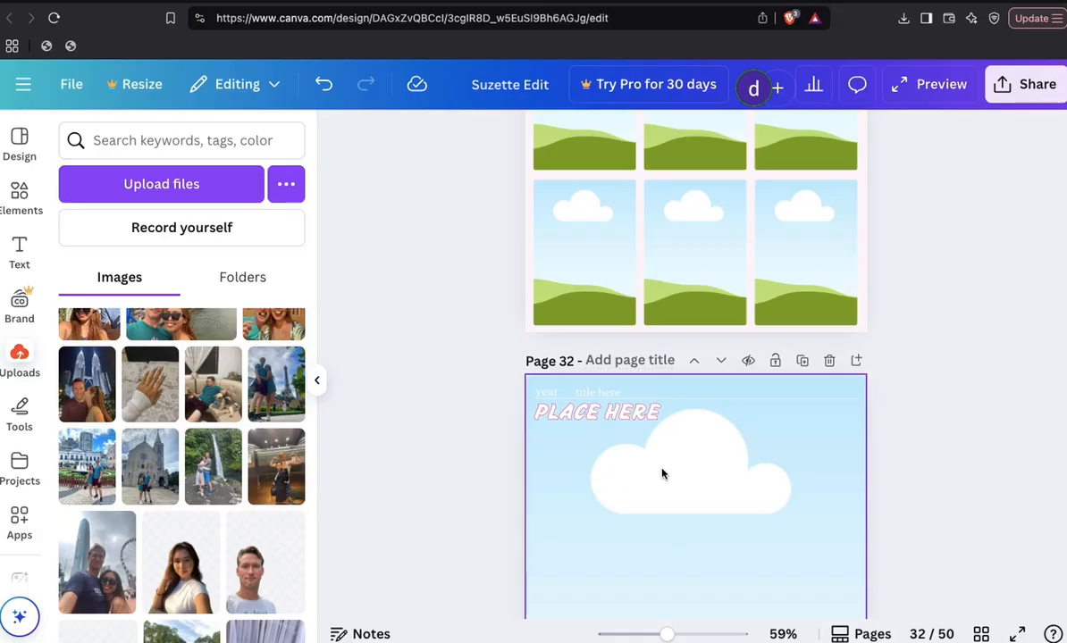
{"action": "scroll", "coordinate": [662, 477], "scroll_direction": "up", "scroll_amount": 3}
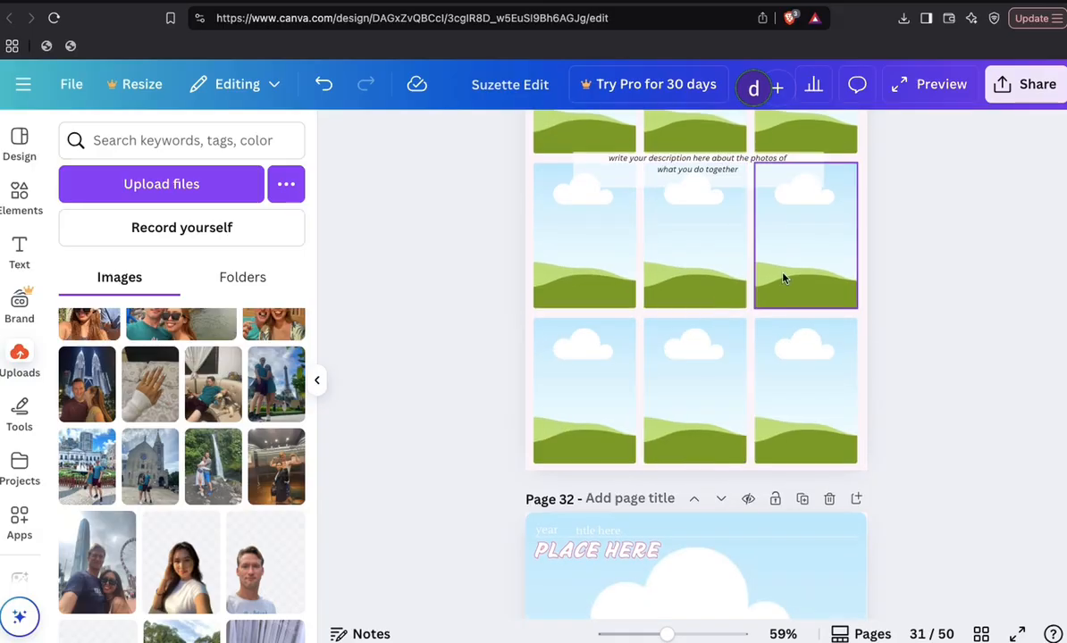
{"action": "scroll", "coordinate": [729, 259], "scroll_direction": "up", "scroll_amount": 2}
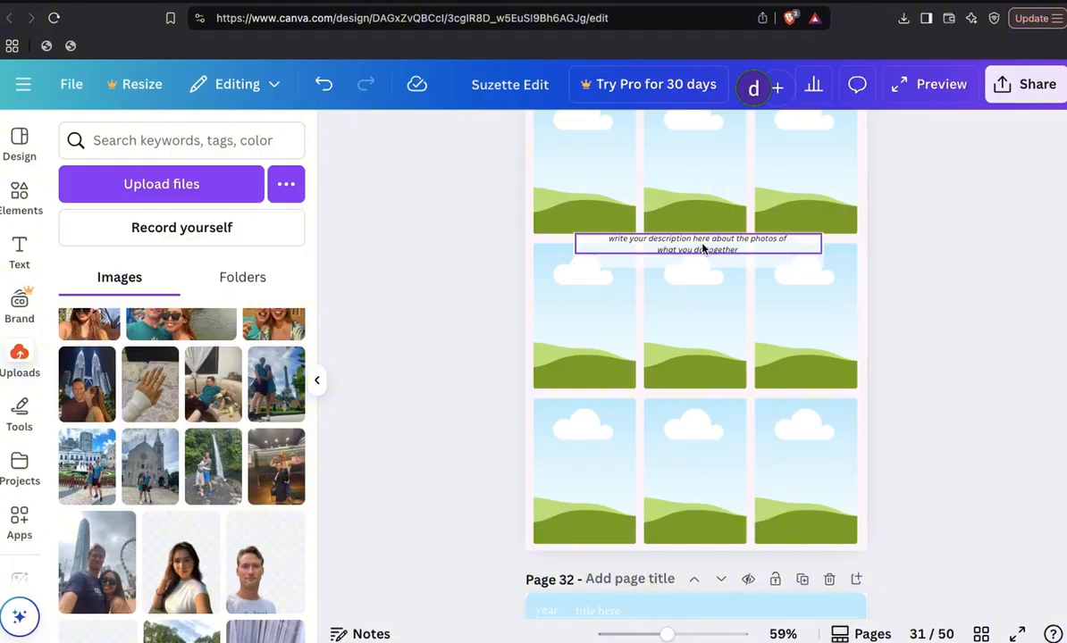
{"action": "scroll", "coordinate": [702, 249], "scroll_direction": "down", "scroll_amount": 10}
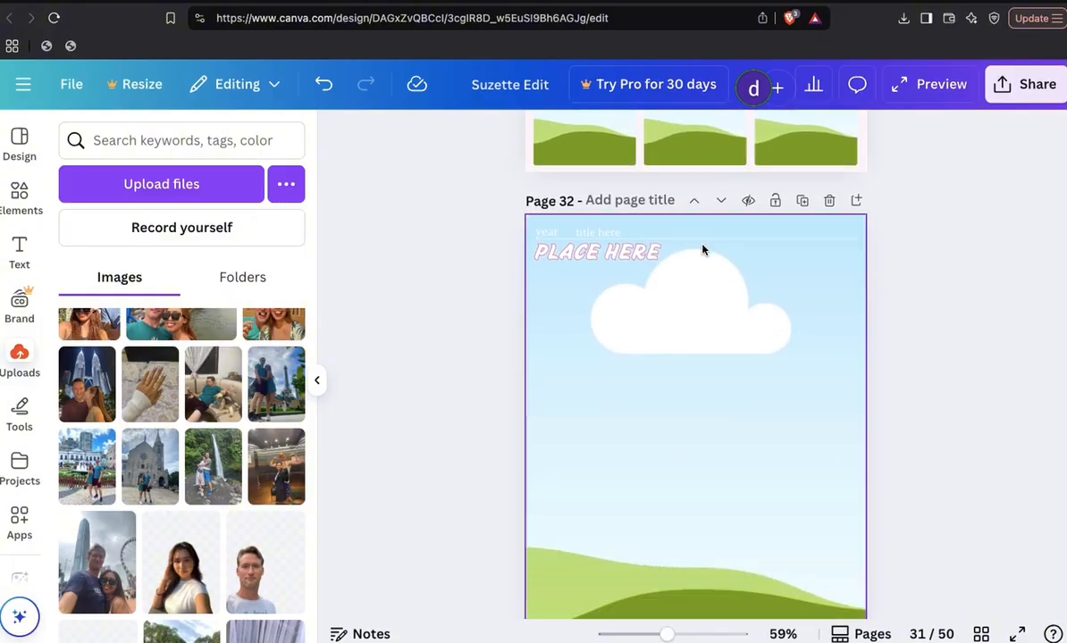
{"action": "scroll", "coordinate": [702, 249], "scroll_direction": "down", "scroll_amount": 10}
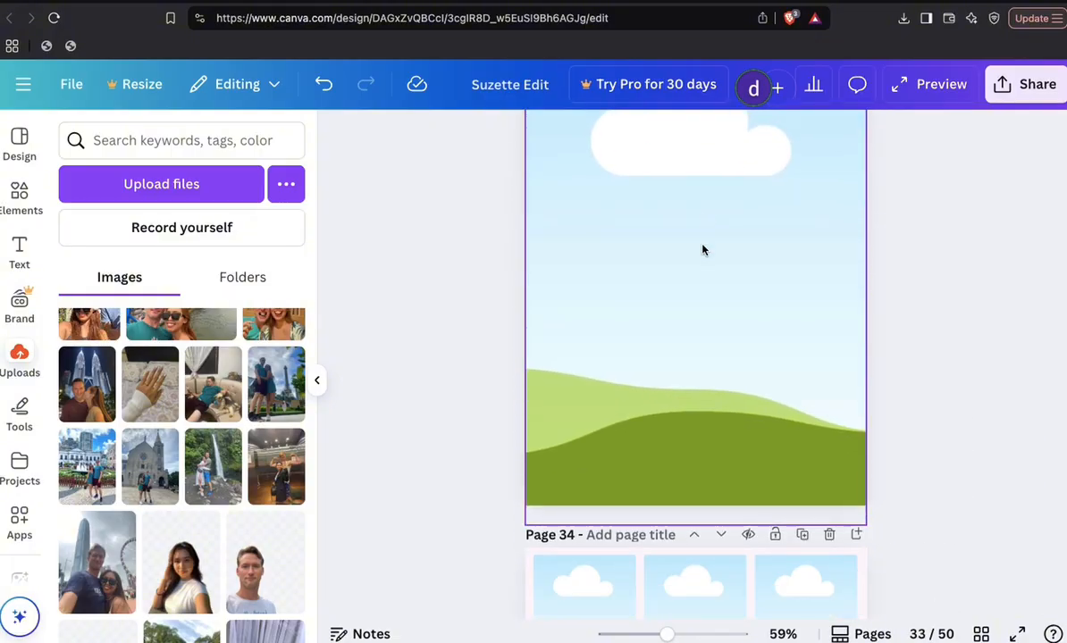
{"action": "scroll", "coordinate": [702, 250], "scroll_direction": "down", "scroll_amount": 10}
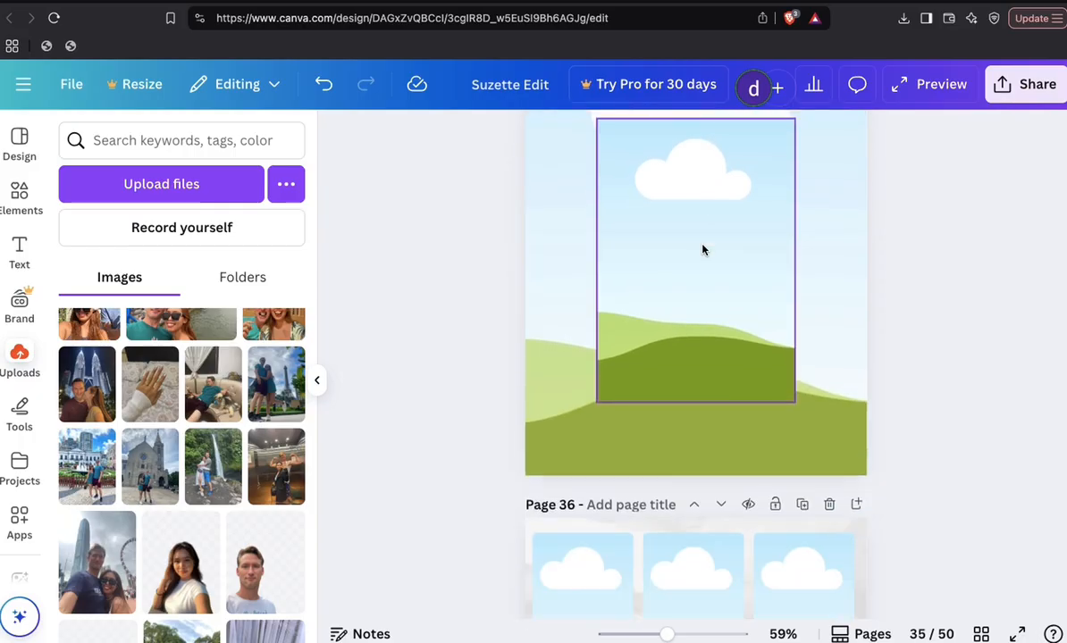
- Replace the YEAR placeholder on page 37's "To the future with you" layout with 2024
{"action": "scroll", "coordinate": [712, 198], "scroll_direction": "down", "scroll_amount": 5}
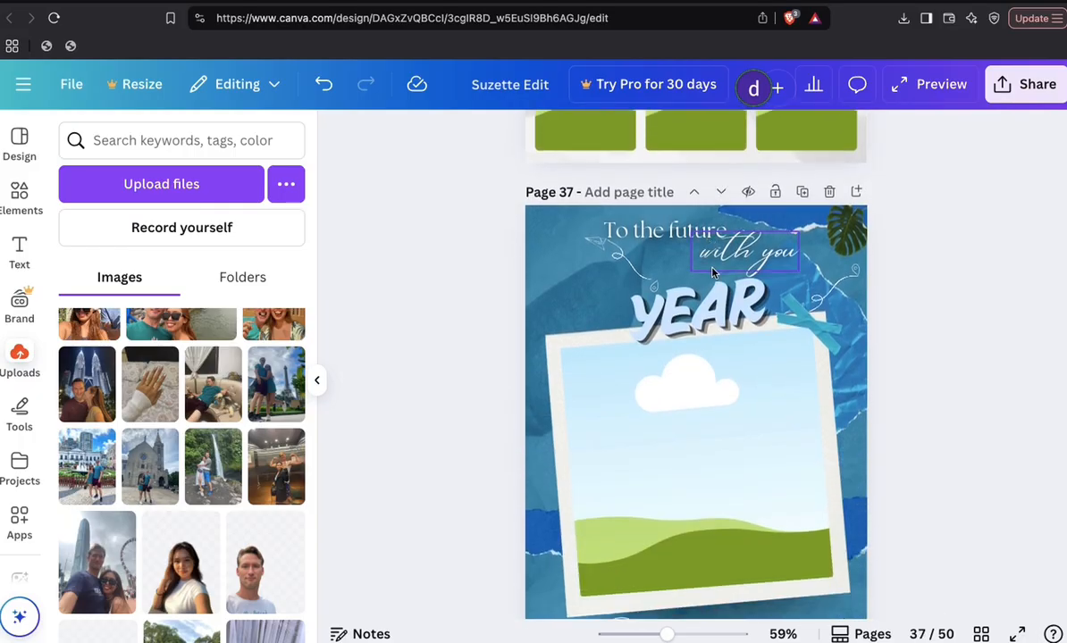
{"action": "double_click", "coordinate": [709, 295]}
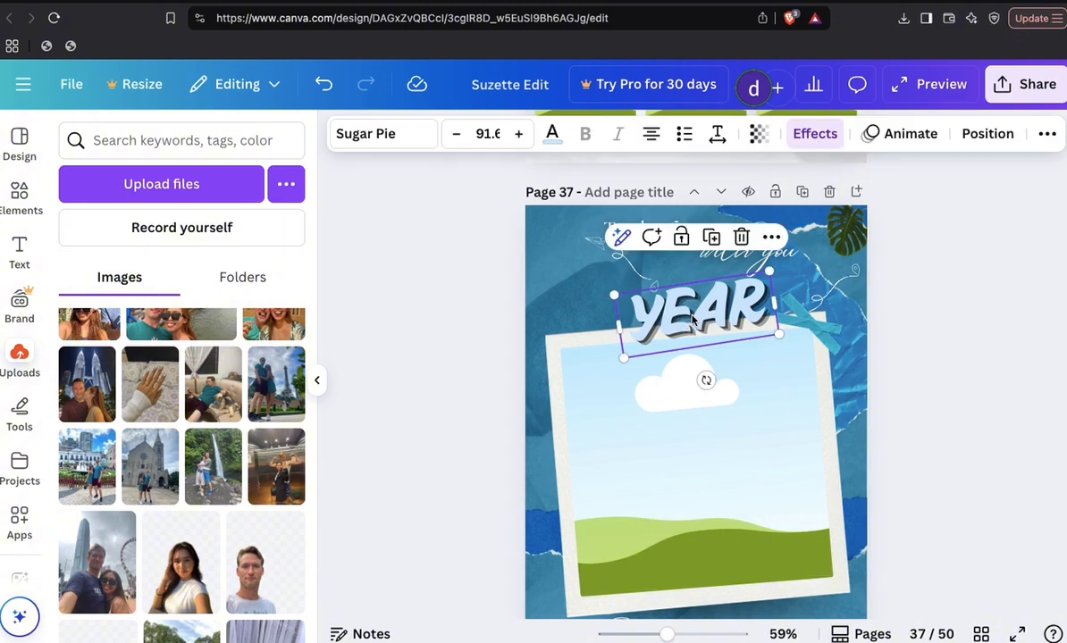
{"action": "type", "text": "2024"}
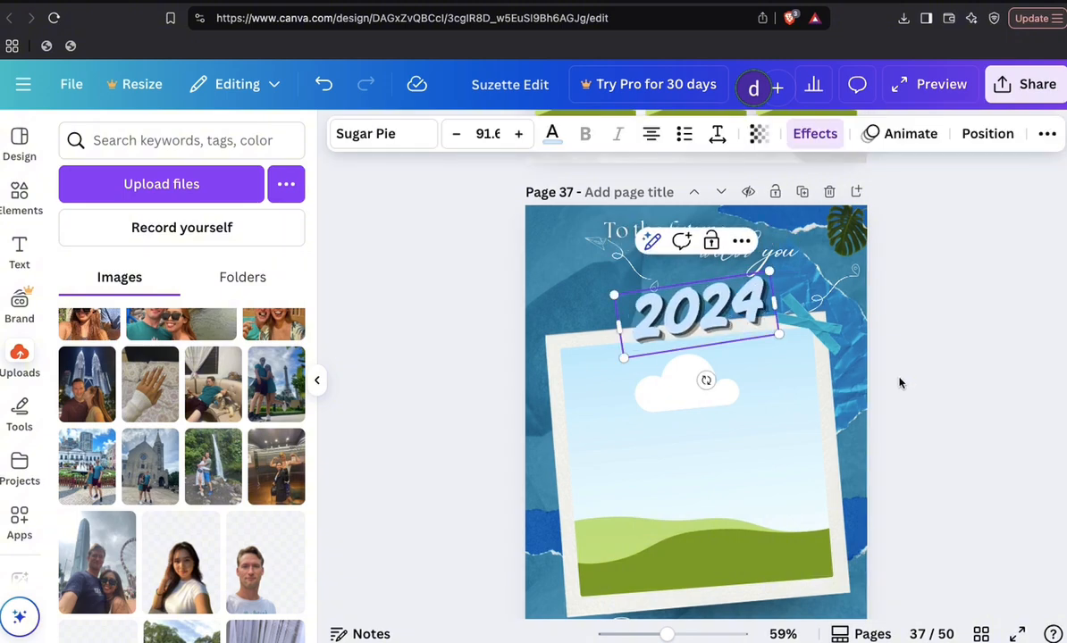
{"action": "left_click", "coordinate": [898, 381]}
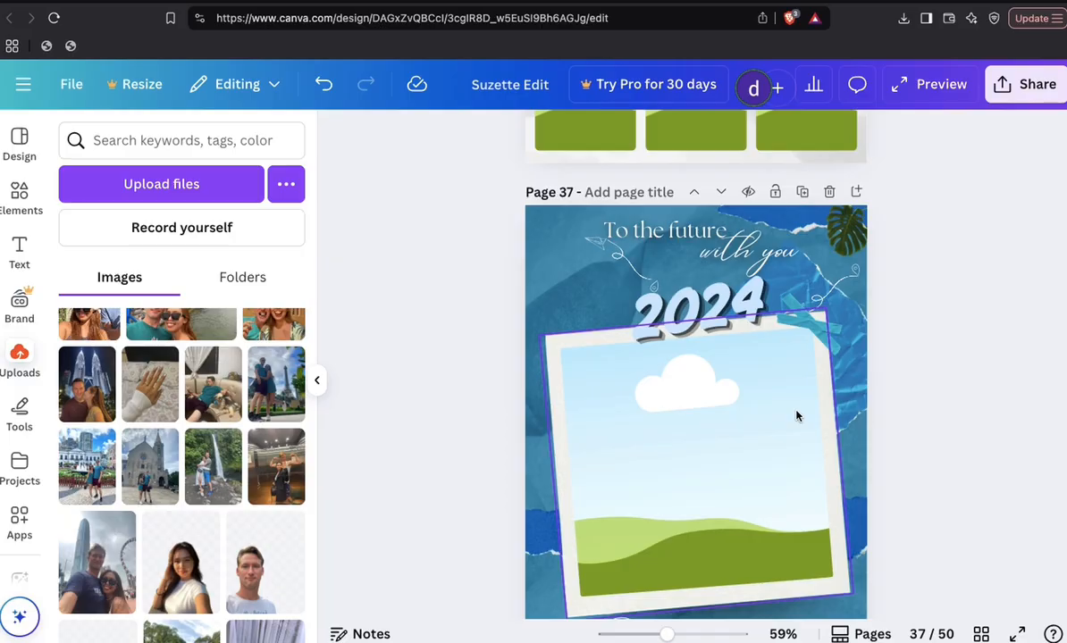
{"action": "scroll", "coordinate": [798, 416], "scroll_direction": "down", "scroll_amount": 1}
{"action": "scroll", "coordinate": [772, 383], "scroll_direction": "down", "scroll_amount": 3}
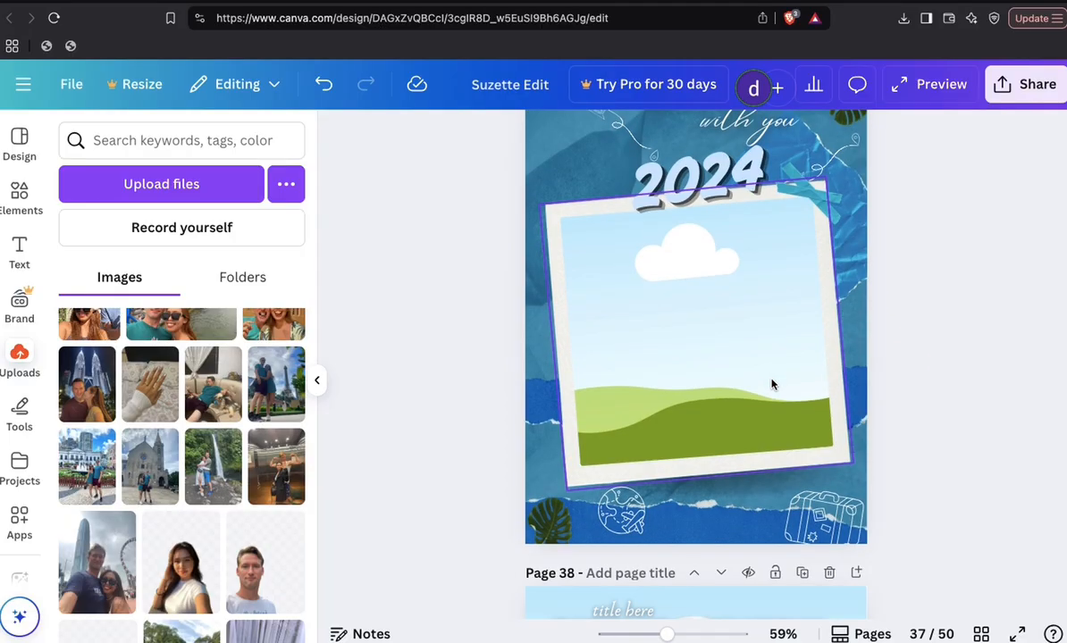
{"action": "scroll", "coordinate": [770, 384], "scroll_direction": "up", "scroll_amount": 2}
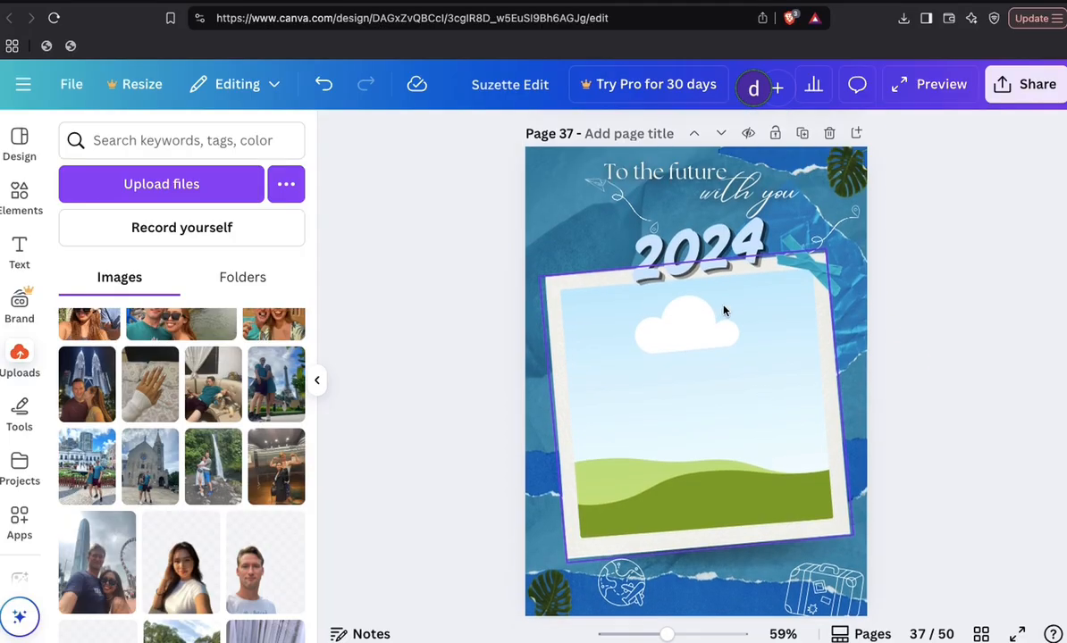
- Fill the tilted polaroid frame on page 37 with the uploaded elevator mirror selfie
{"action": "scroll", "coordinate": [758, 408], "scroll_direction": "down", "scroll_amount": 1}
{"action": "scroll", "coordinate": [757, 408], "scroll_direction": "down", "scroll_amount": 3}
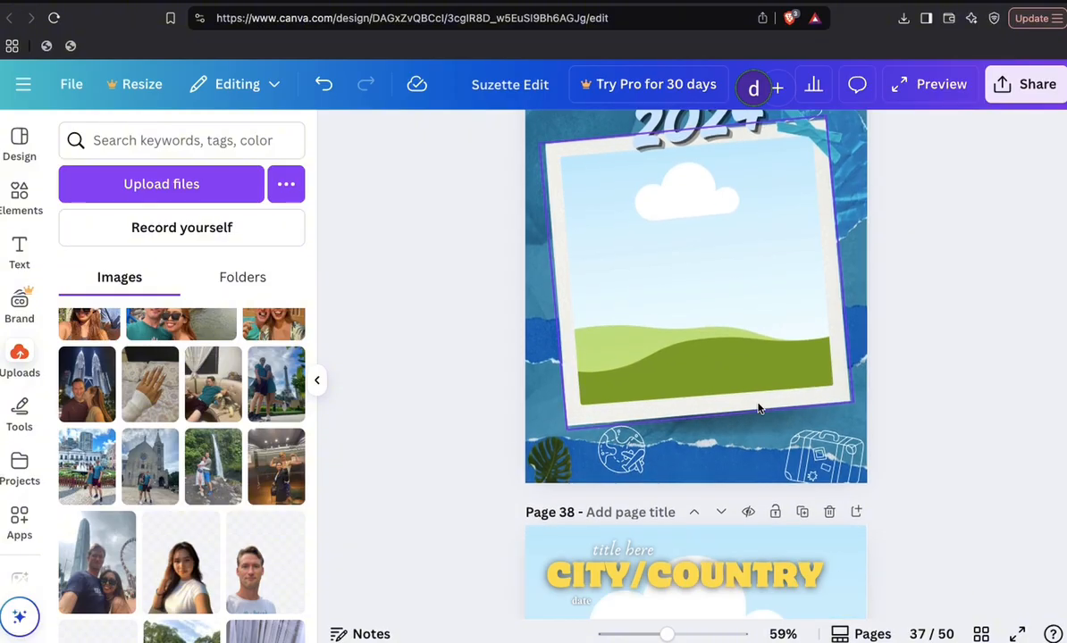
{"action": "left_click_drag", "start_coordinate": [285, 461], "coordinate": [614, 315]}
{"action": "scroll", "coordinate": [615, 315], "scroll_direction": "up", "scroll_amount": 1}
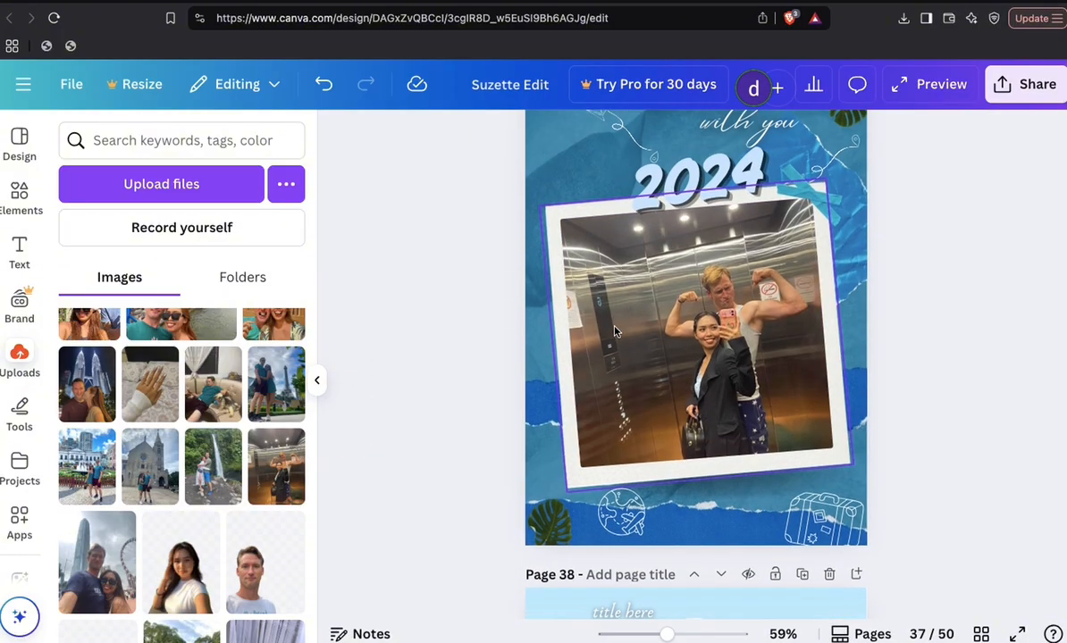
- Fill page 38's full-page frame with the uploaded couple selfie in front of the skyscraper and Ferris wheel
{"action": "scroll", "coordinate": [615, 326], "scroll_direction": "down", "scroll_amount": 4}
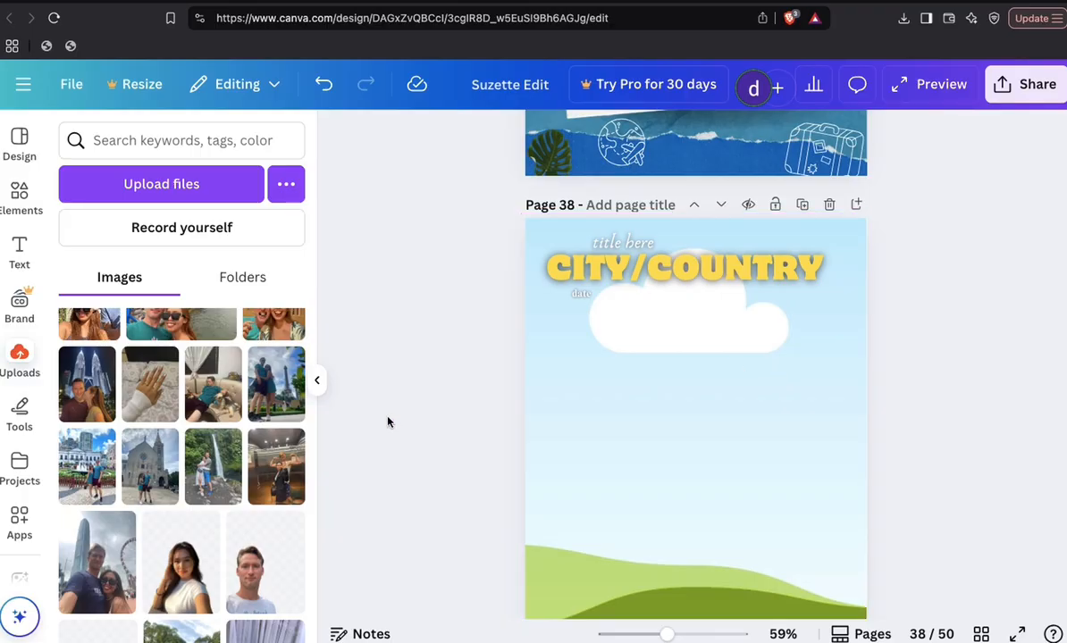
{"action": "left_click", "coordinate": [93, 368]}
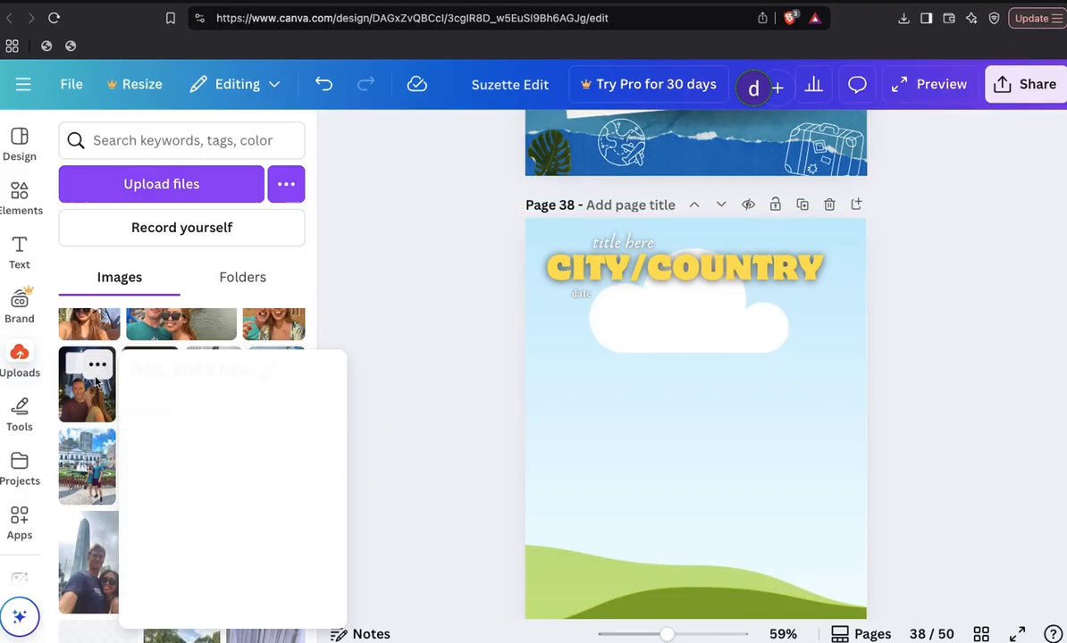
{"action": "scroll", "coordinate": [89, 476], "scroll_direction": "down", "scroll_amount": 2}
{"action": "left_click_drag", "start_coordinate": [90, 476], "coordinate": [616, 417]}
{"action": "scroll", "coordinate": [621, 375], "scroll_direction": "up", "scroll_amount": 2}
- Replace page 38's CITY/COUNTRY title with "HONG KONG" and the "title here" line above it with "We met again"
{"action": "left_click", "coordinate": [636, 229]}
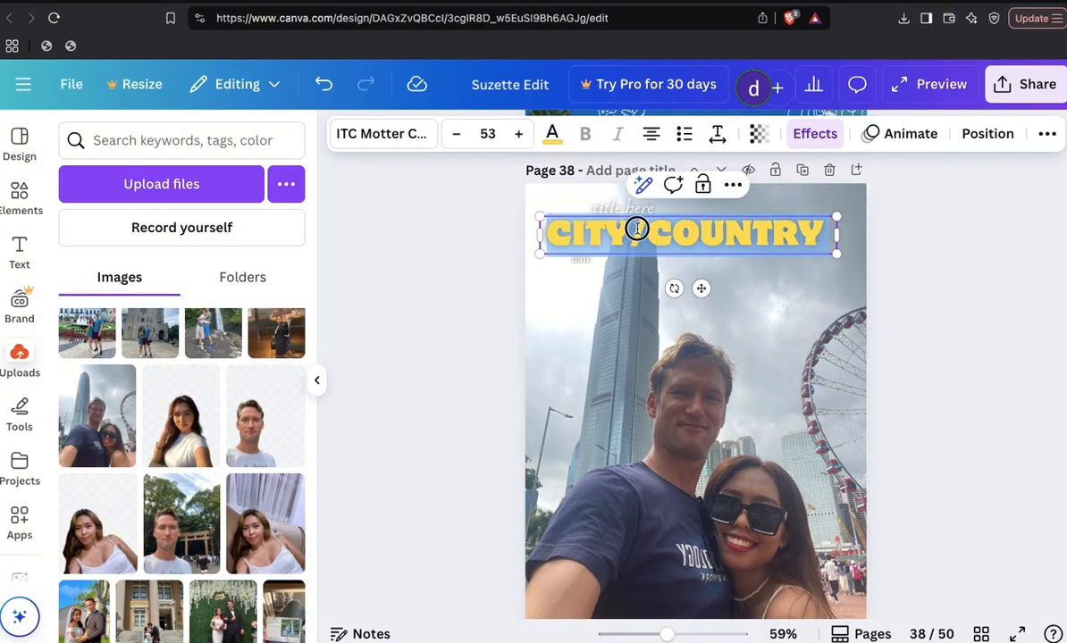
{"action": "type", "text": "HONG KONG"}
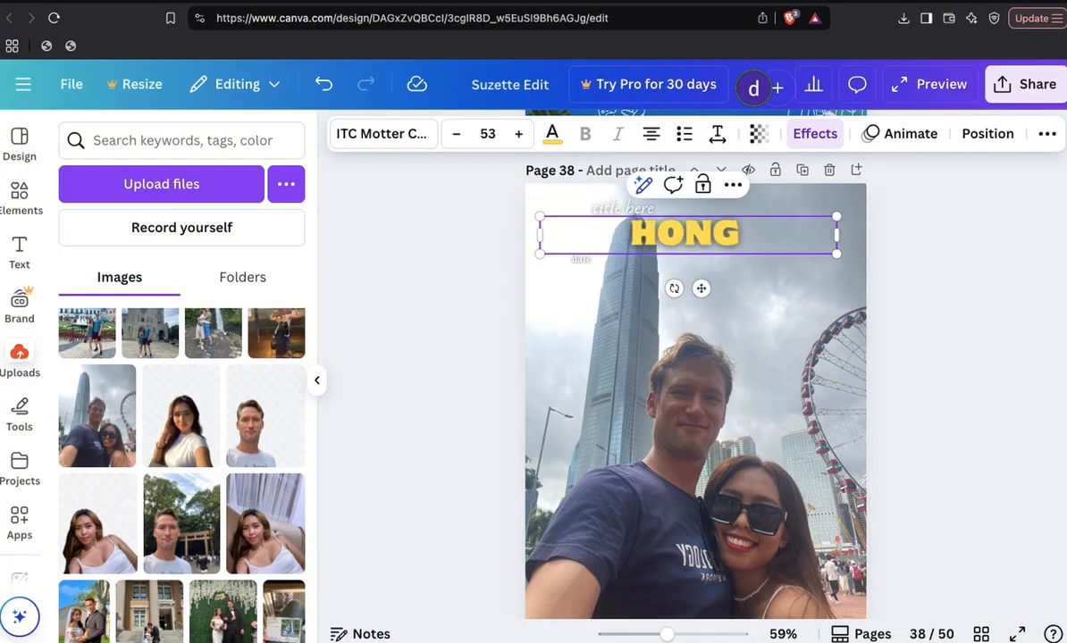
{"action": "left_click", "coordinate": [620, 208]}
{"action": "left_click", "coordinate": [620, 209]}
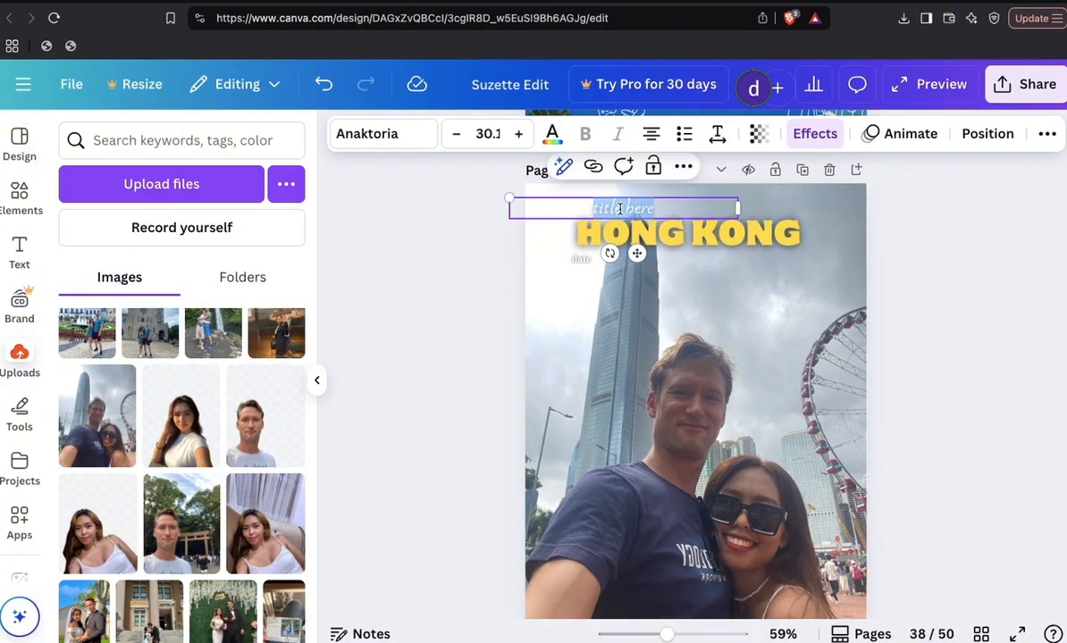
{"action": "type", "text": "We met again"}
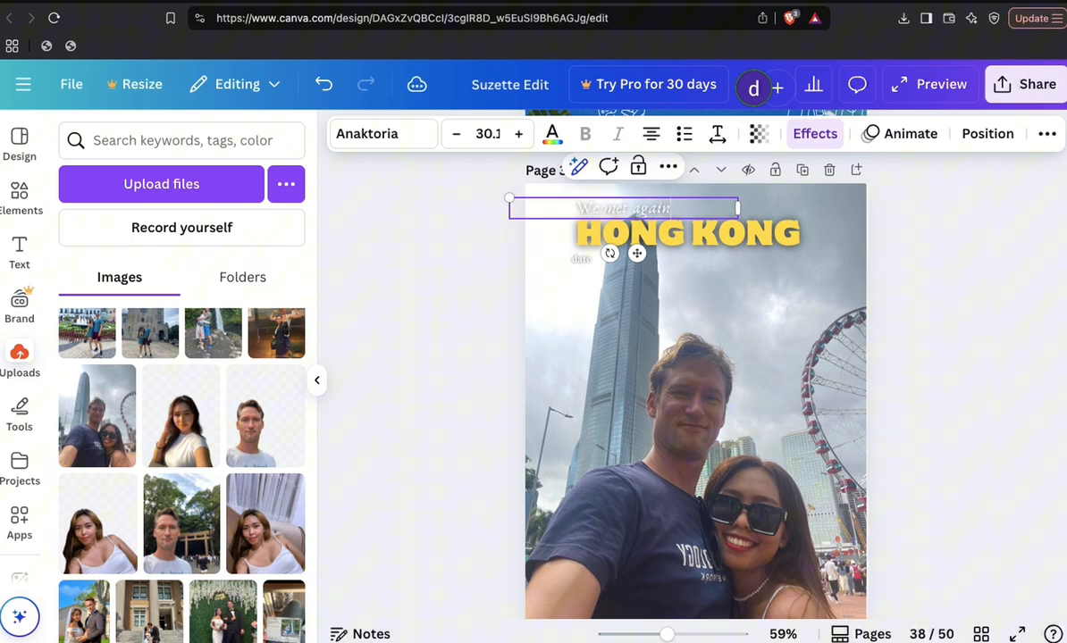
- Replace the date placeholder under page 38's title with "March 20, 2024"
{"action": "left_click", "coordinate": [590, 247]}
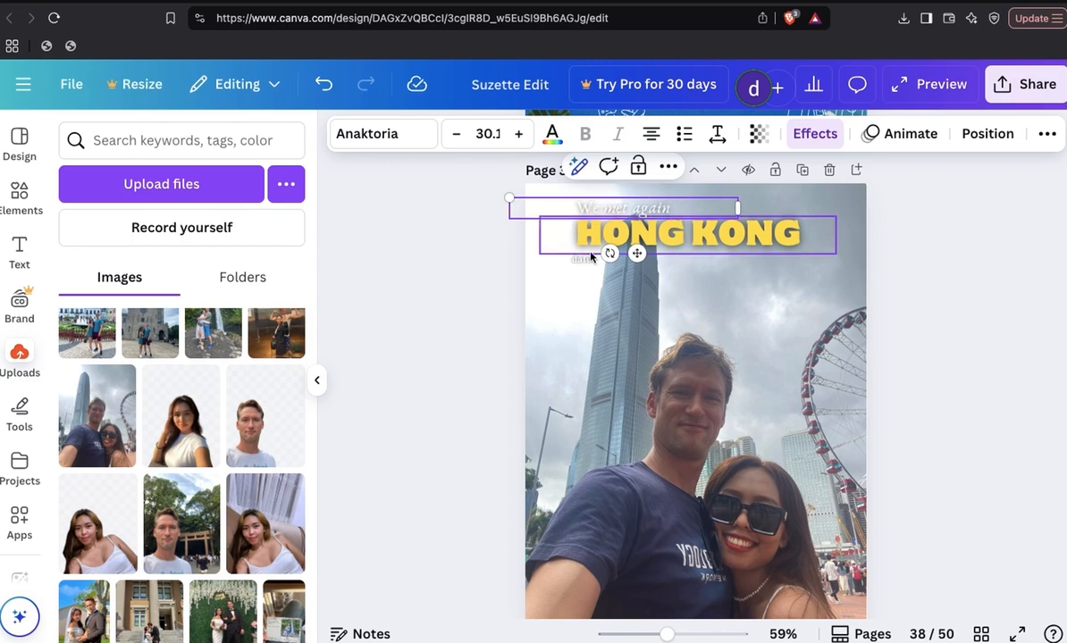
{"action": "left_click", "coordinate": [581, 265]}
{"action": "left_click", "coordinate": [581, 262]}
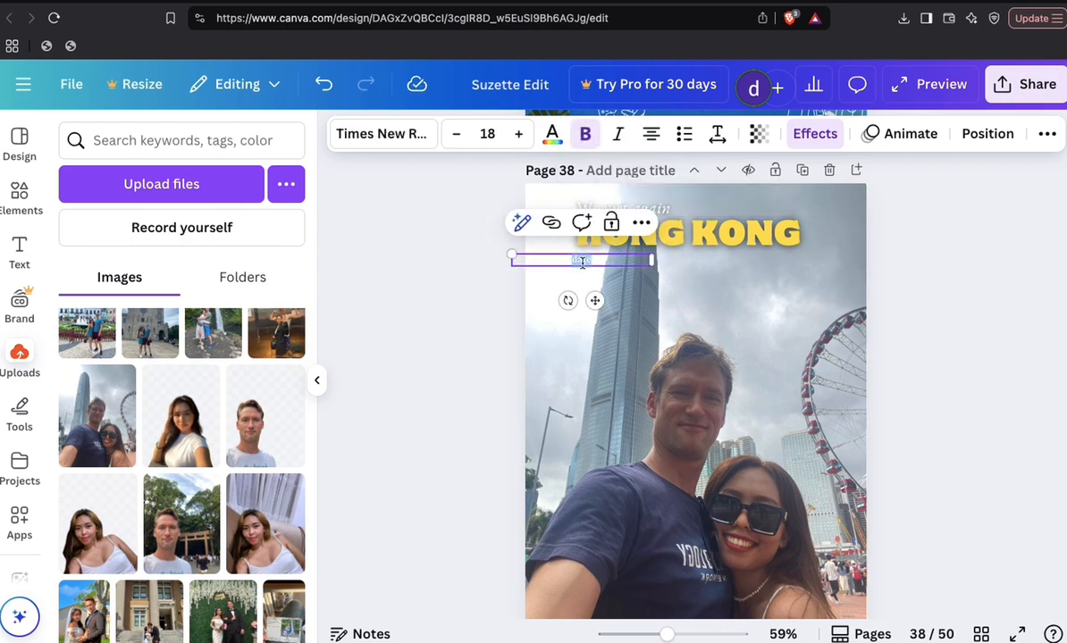
{"action": "type", "text": "MARCH 20, 2024"}
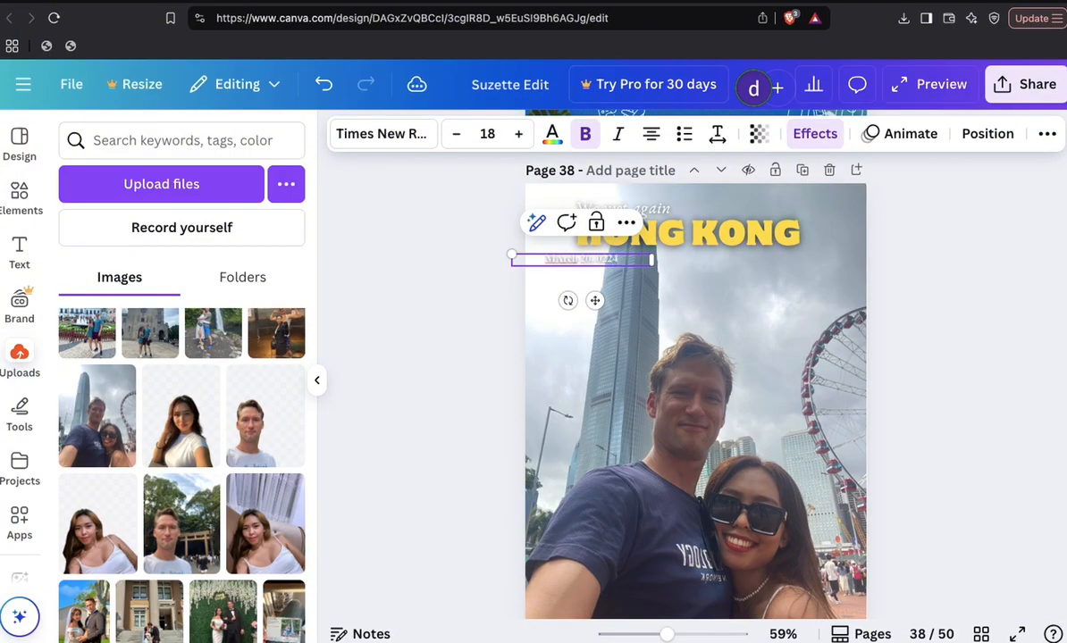
{"action": "left_click", "coordinate": [743, 343]}
- Fill the upper two frames of page 39's "First Meeting" layout with the man's wooden-gate portrait and the Ferris wheel couple selfie
{"action": "scroll", "coordinate": [676, 362], "scroll_direction": "down", "scroll_amount": 5}
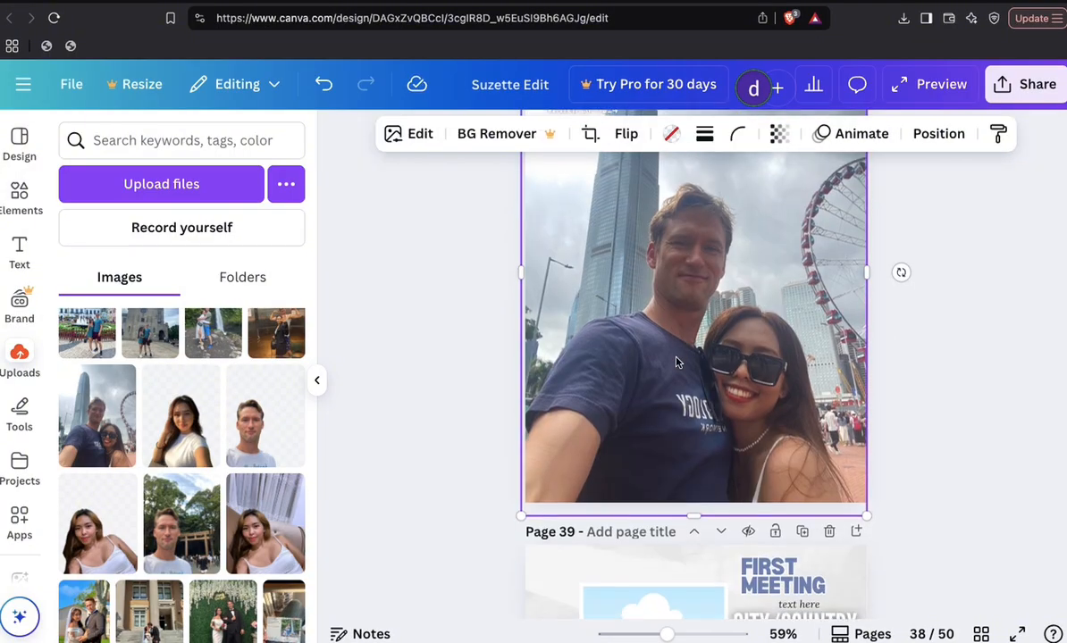
{"action": "scroll", "coordinate": [676, 361], "scroll_direction": "down", "scroll_amount": 3}
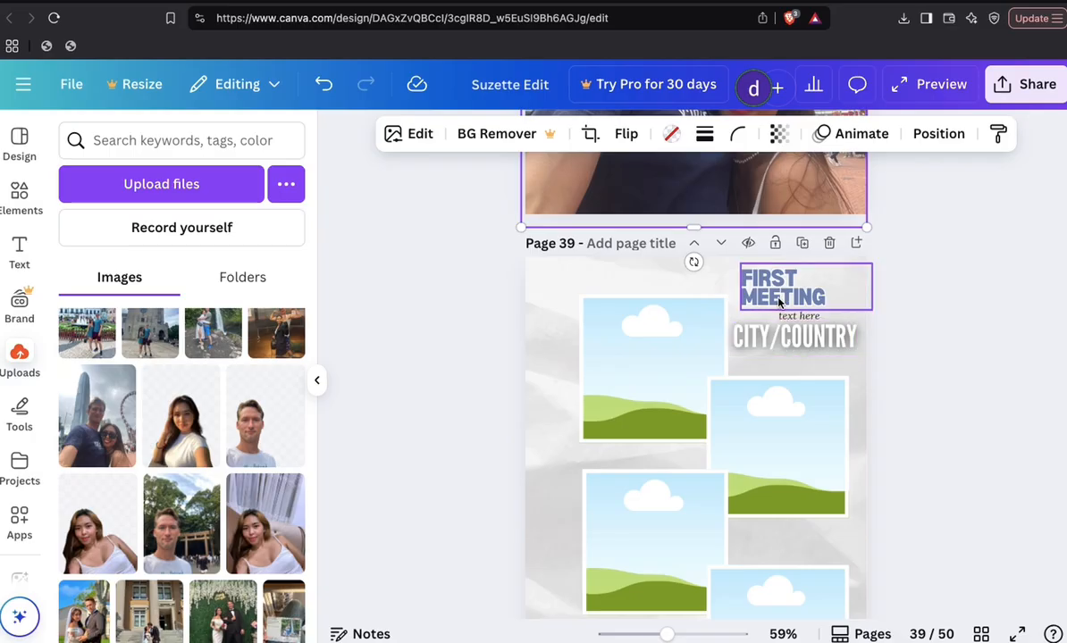
{"action": "scroll", "coordinate": [778, 303], "scroll_direction": "down", "scroll_amount": 1}
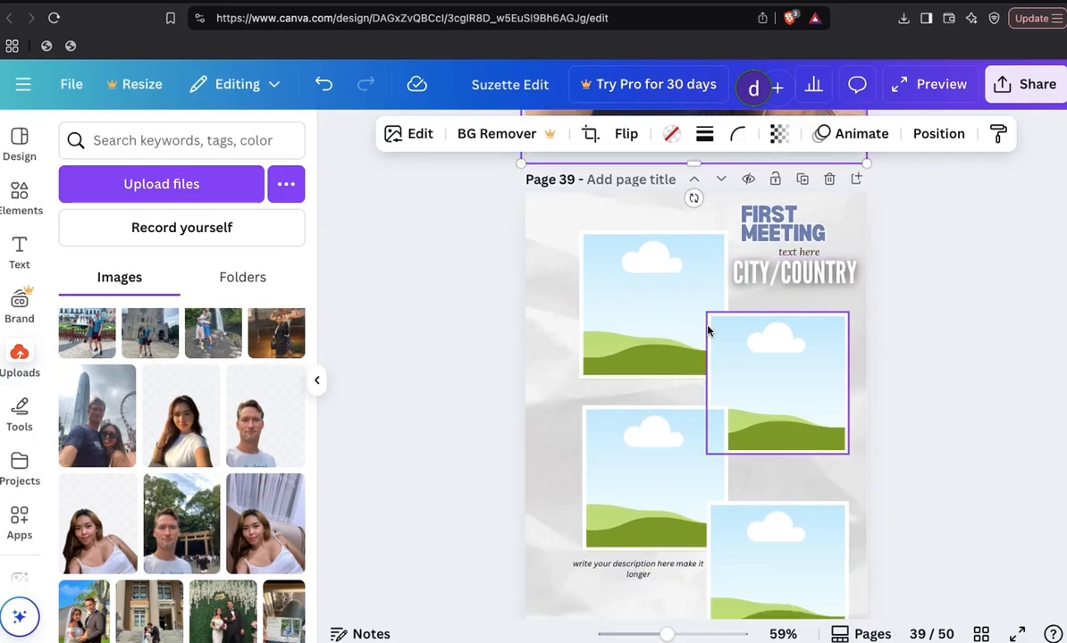
{"action": "scroll", "coordinate": [708, 332], "scroll_direction": "down", "scroll_amount": 1}
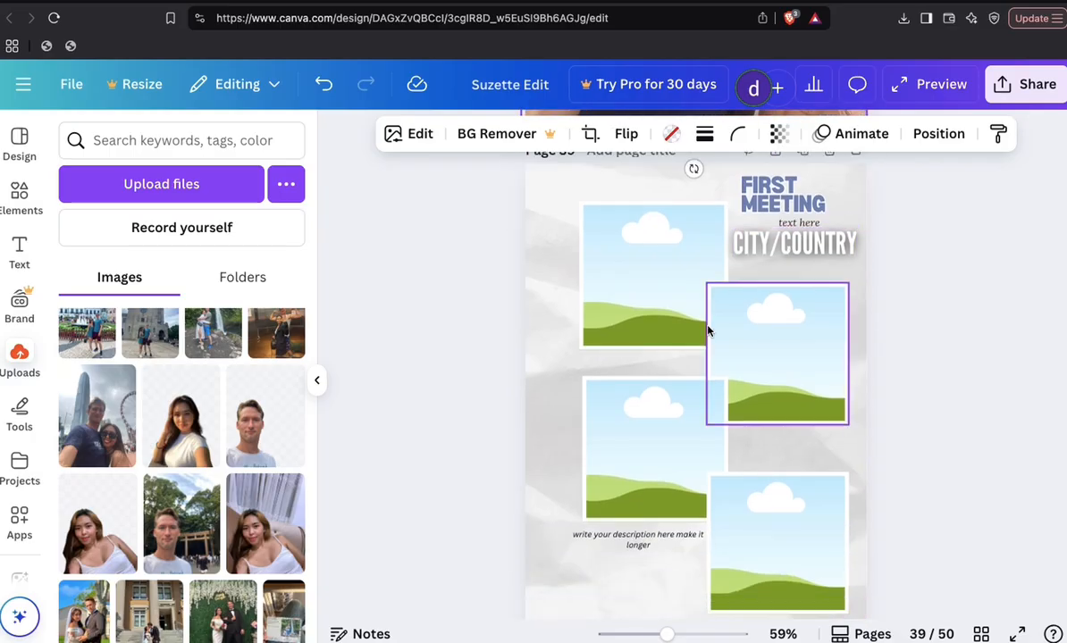
{"action": "scroll", "coordinate": [707, 331], "scroll_direction": "down", "scroll_amount": 1}
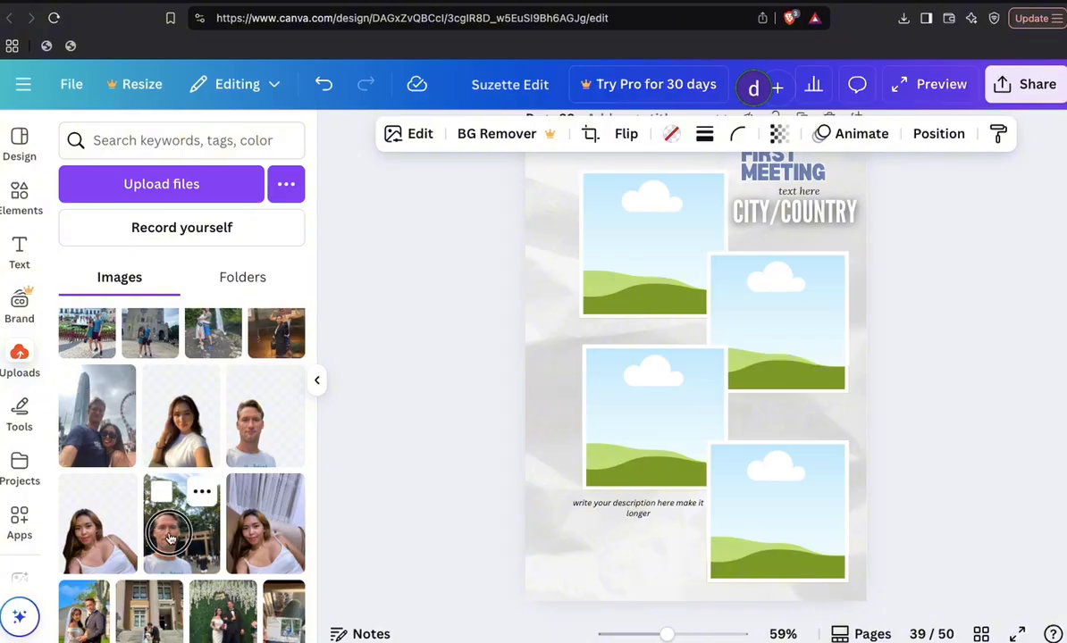
{"action": "left_click_drag", "start_coordinate": [197, 542], "coordinate": [594, 249]}
{"action": "left_click_drag", "start_coordinate": [128, 454], "coordinate": [766, 333]}
- Fill page 39's lower two frames with the photo of the woman holding a bouquet and the man holding a water bottle
{"action": "scroll", "coordinate": [179, 582], "scroll_direction": "down", "scroll_amount": 1}
{"action": "scroll", "coordinate": [179, 582], "scroll_direction": "down", "scroll_amount": 5}
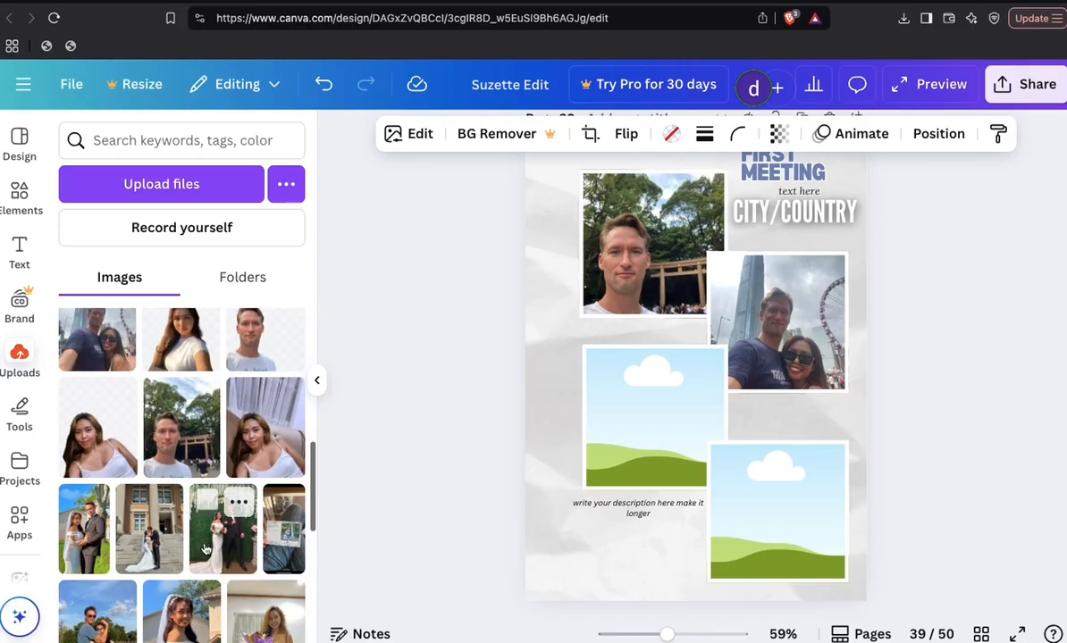
{"action": "left_click_drag", "start_coordinate": [266, 529], "coordinate": [617, 368]}
{"action": "scroll", "coordinate": [179, 446], "scroll_direction": "down", "scroll_amount": 2}
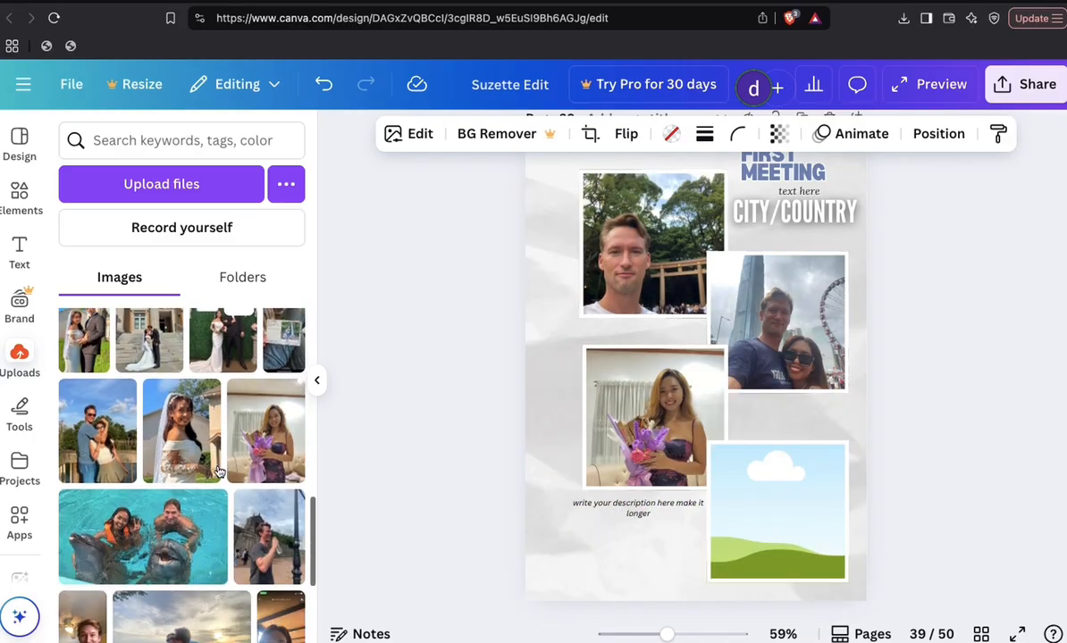
{"action": "left_click_drag", "start_coordinate": [269, 536], "coordinate": [756, 536]}
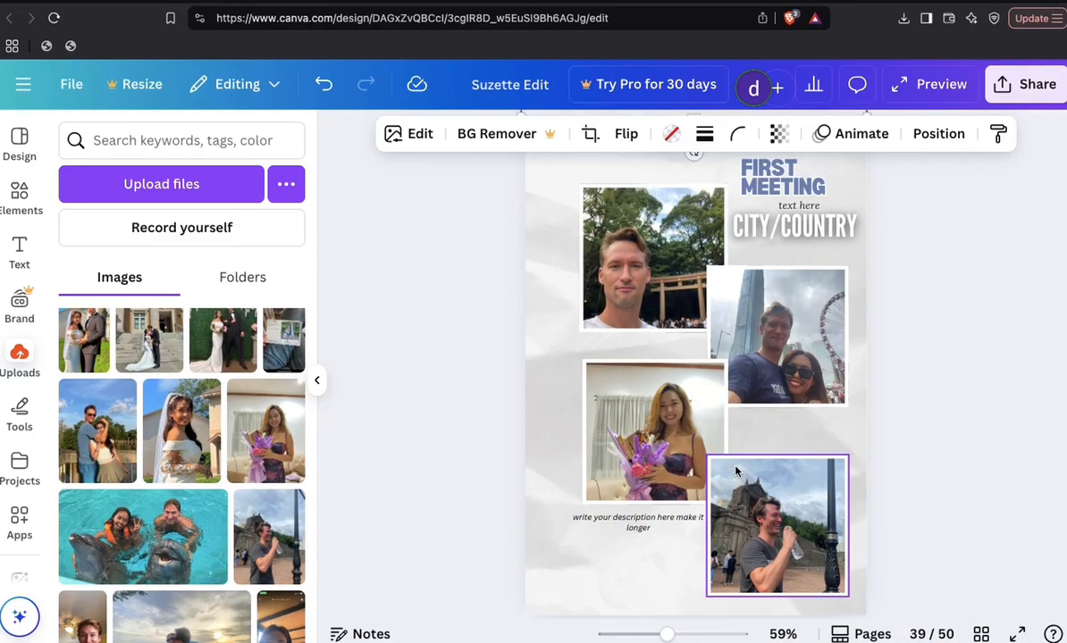
{"action": "scroll", "coordinate": [685, 433], "scroll_direction": "up", "scroll_amount": 2}
- Review page 39's photos and look through the placeholder layouts on pages 40 to 45
{"action": "scroll", "coordinate": [715, 447], "scroll_direction": "down", "scroll_amount": 8}
{"action": "scroll", "coordinate": [736, 471], "scroll_direction": "down", "scroll_amount": 3}
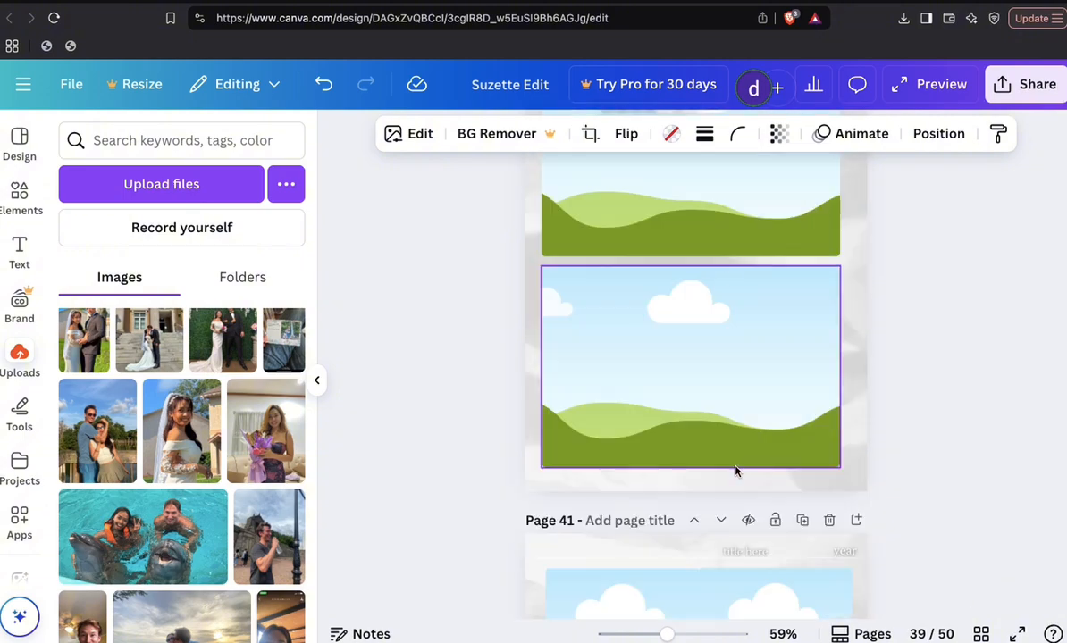
{"action": "scroll", "coordinate": [664, 363], "scroll_direction": "up", "scroll_amount": 10}
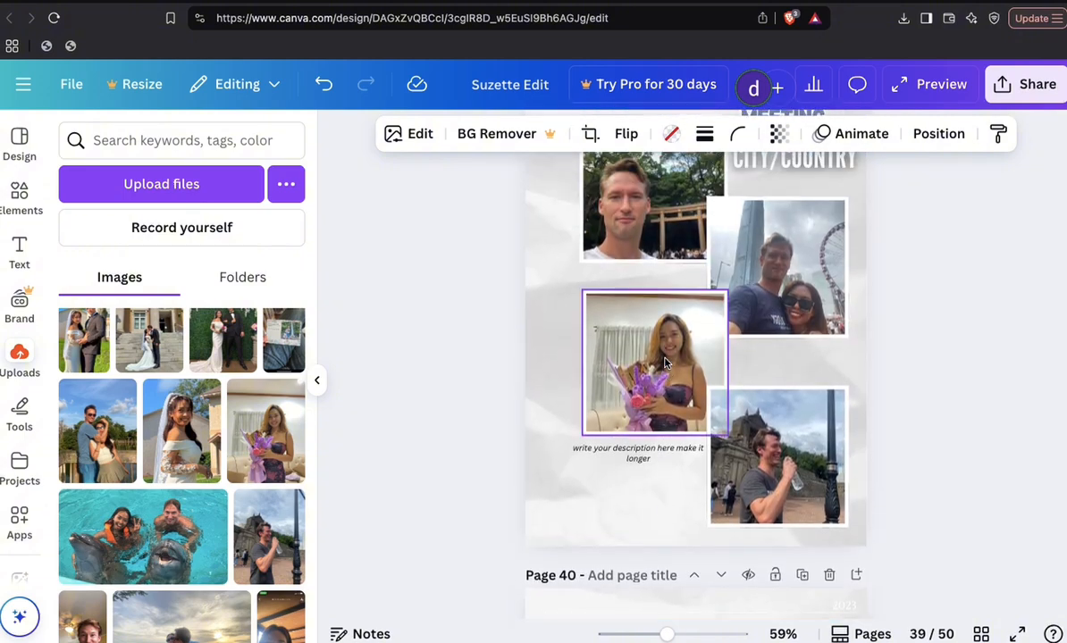
{"action": "scroll", "coordinate": [664, 362], "scroll_direction": "up", "scroll_amount": 1}
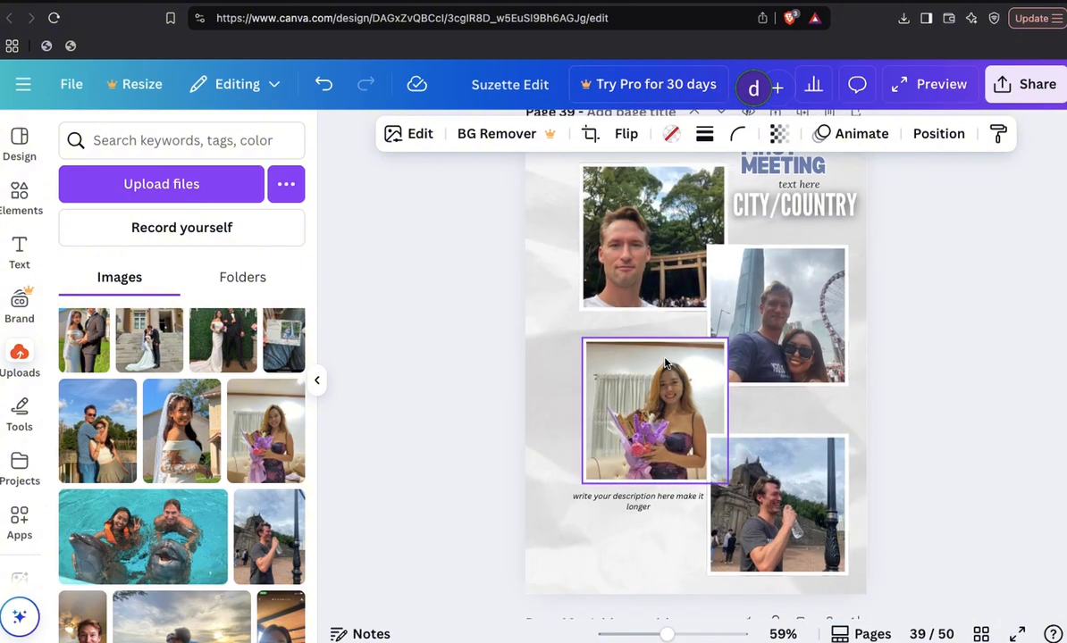
{"action": "scroll", "coordinate": [664, 362], "scroll_direction": "down", "scroll_amount": 10}
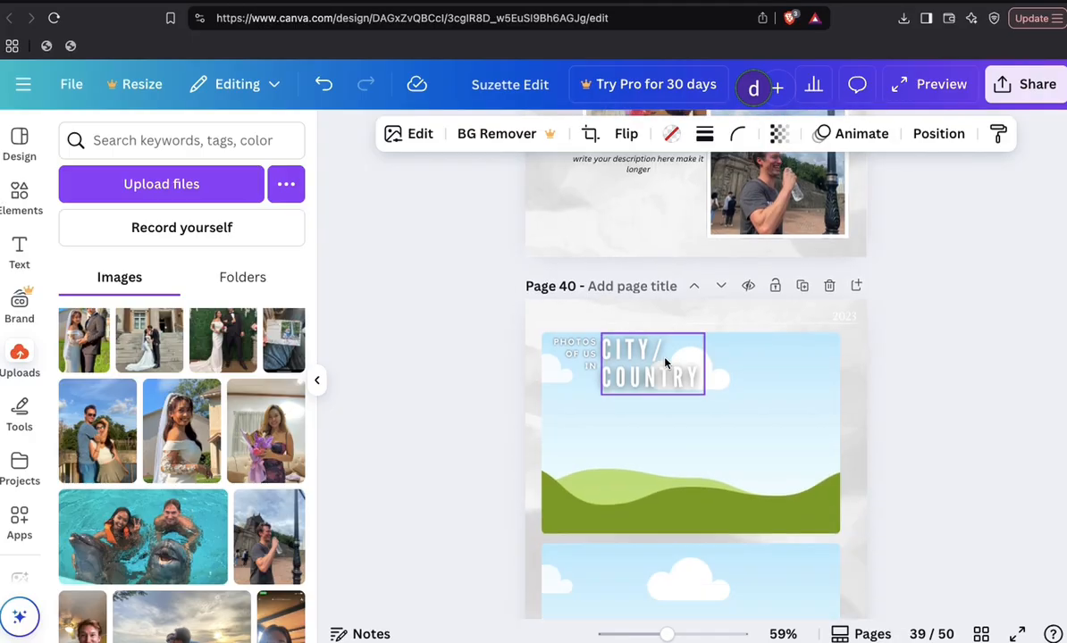
{"action": "scroll", "coordinate": [712, 447], "scroll_direction": "down", "scroll_amount": 8}
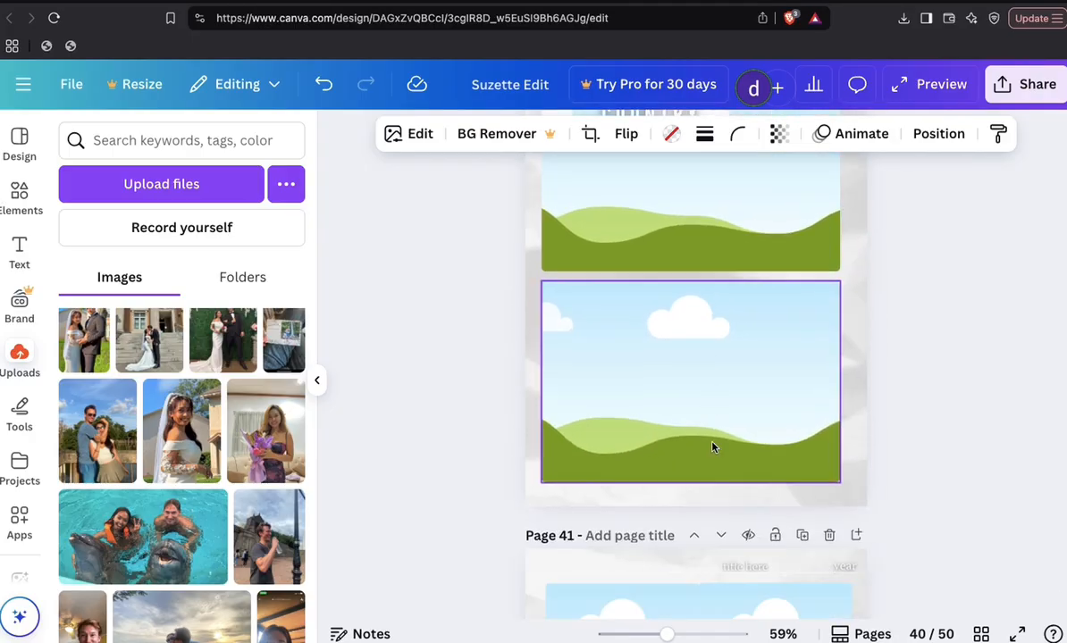
{"action": "scroll", "coordinate": [712, 446], "scroll_direction": "down", "scroll_amount": 10}
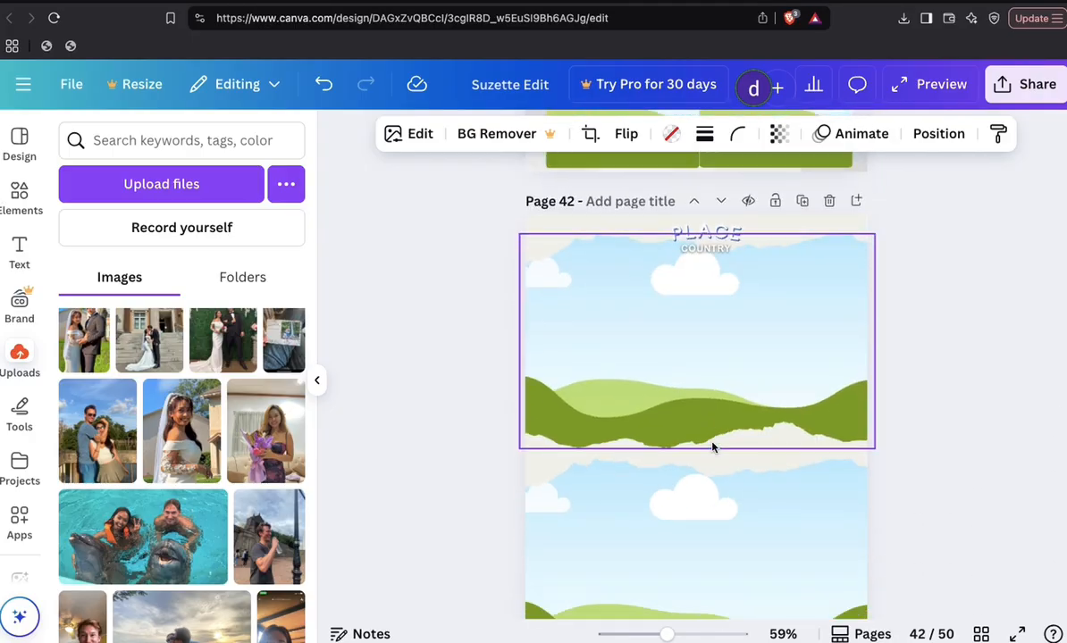
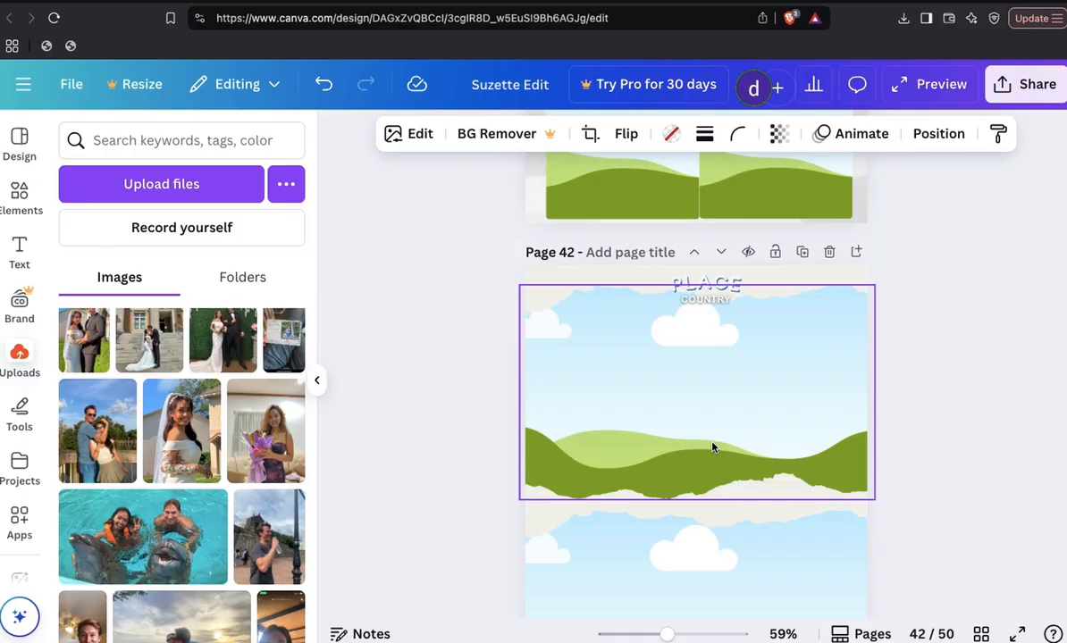
{"action": "scroll", "coordinate": [712, 447], "scroll_direction": "down", "scroll_amount": 5}
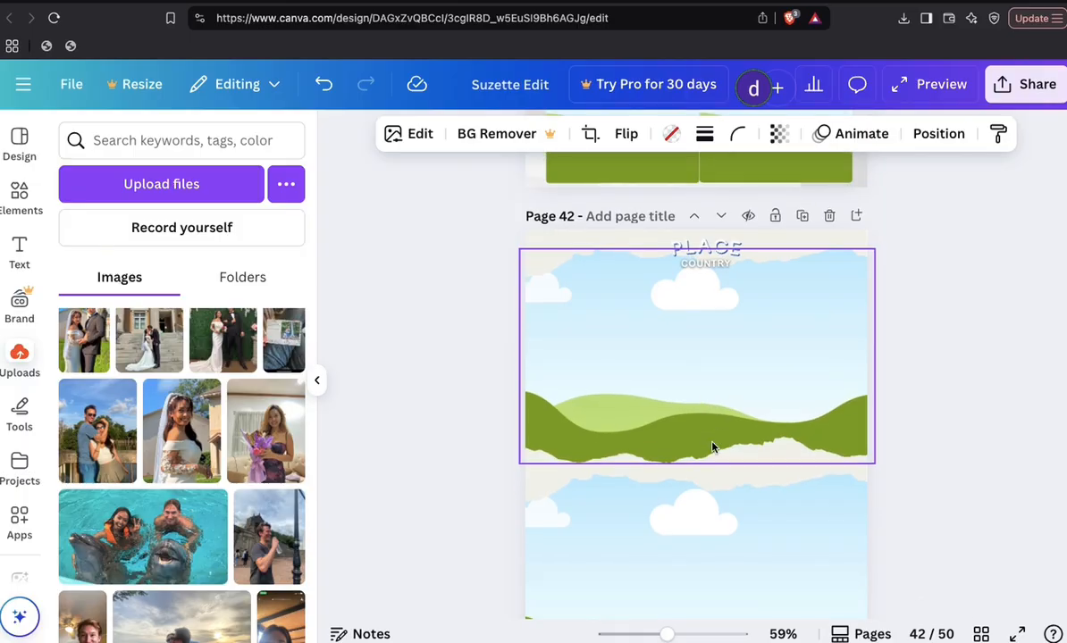
{"action": "scroll", "coordinate": [661, 379], "scroll_direction": "up", "scroll_amount": 1}
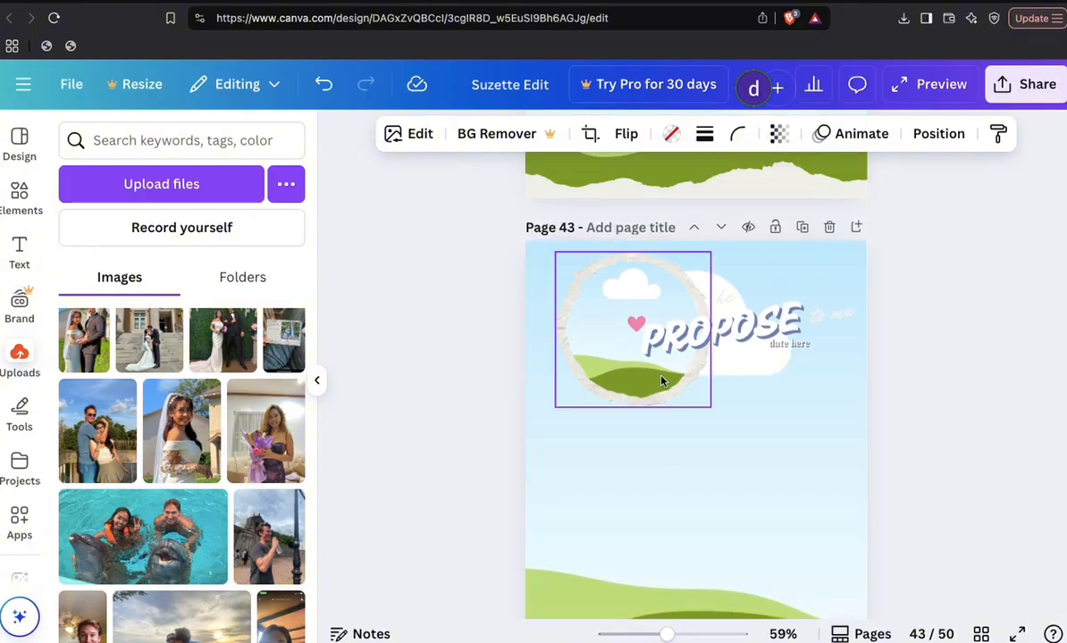
{"action": "scroll", "coordinate": [662, 377], "scroll_direction": "down", "scroll_amount": 5}
{"action": "scroll", "coordinate": [662, 379], "scroll_direction": "down", "scroll_amount": 10}
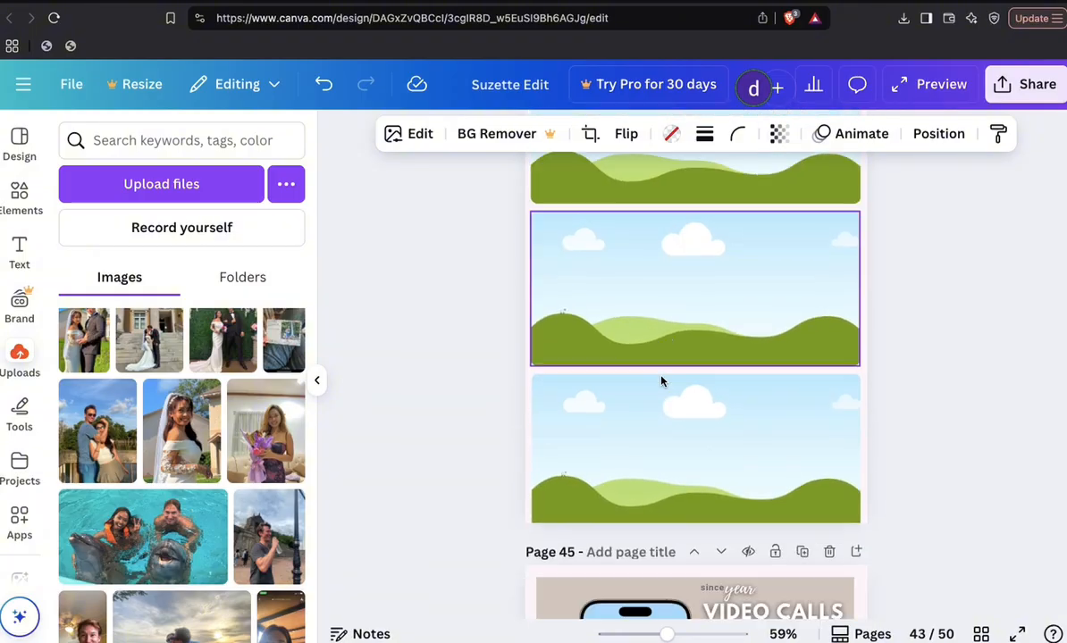
{"action": "scroll", "coordinate": [662, 381], "scroll_direction": "down", "scroll_amount": 2}
- Fill the full-page background frame of page 43's proposal layout with the uploaded photo of the hand wearing a ring
{"action": "scroll", "coordinate": [662, 378], "scroll_direction": "up", "scroll_amount": 15}
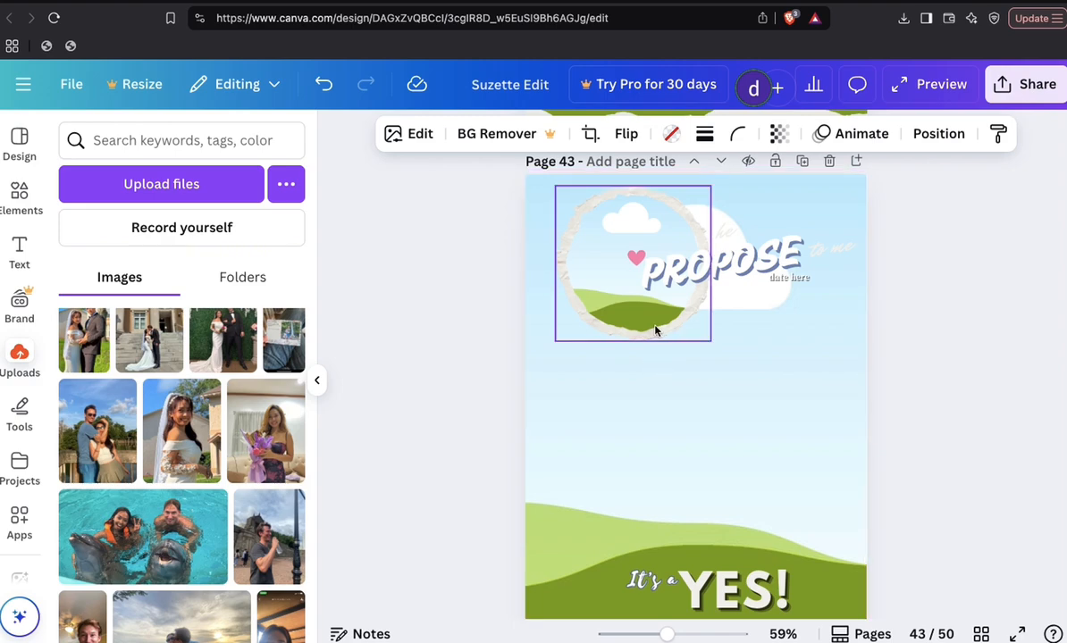
{"action": "scroll", "coordinate": [272, 483], "scroll_direction": "down", "scroll_amount": 5}
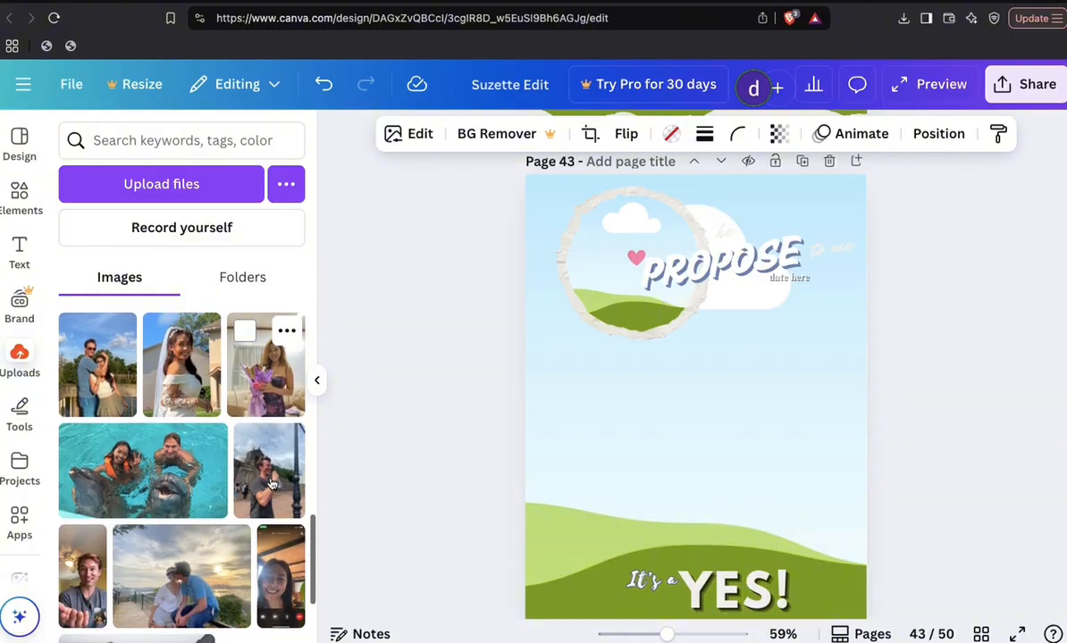
{"action": "scroll", "coordinate": [273, 483], "scroll_direction": "up", "scroll_amount": 5}
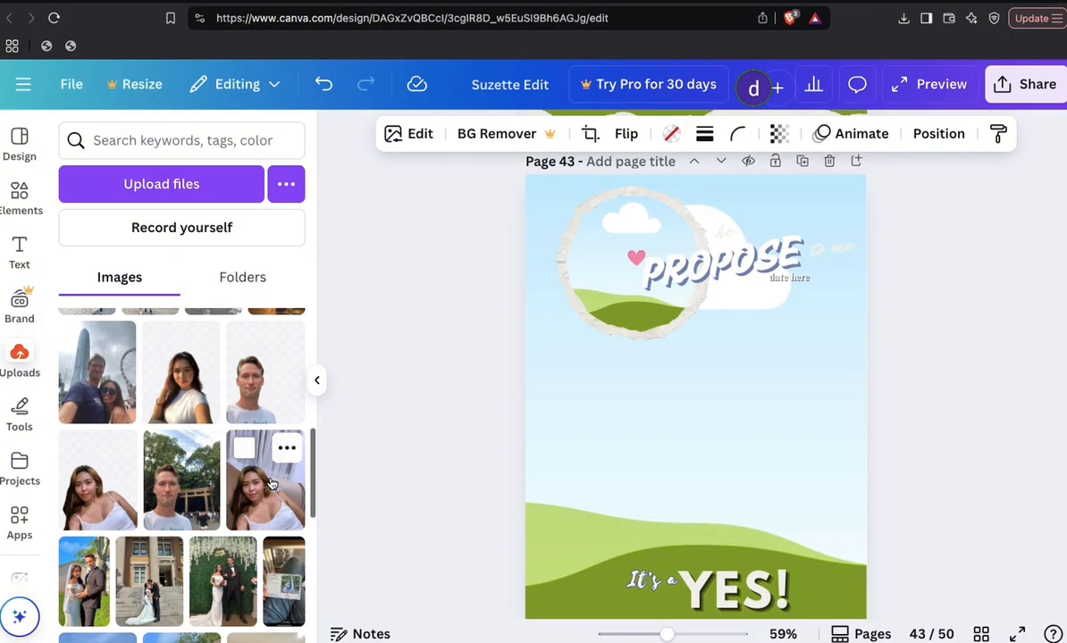
{"action": "scroll", "coordinate": [229, 482], "scroll_direction": "up", "scroll_amount": 5}
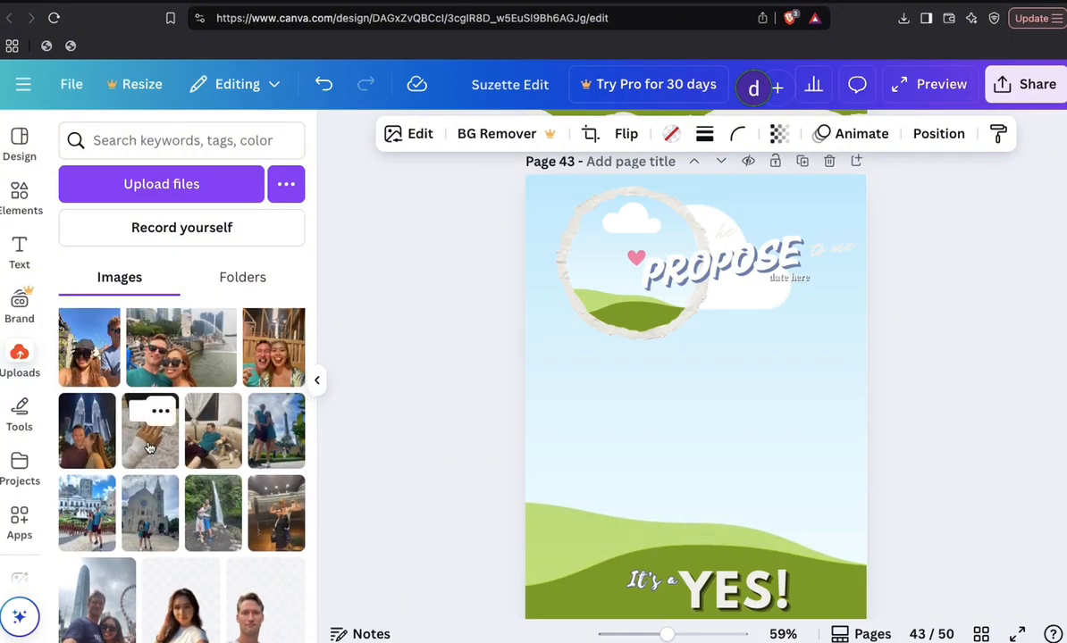
{"action": "left_click_drag", "start_coordinate": [150, 446], "coordinate": [561, 417]}
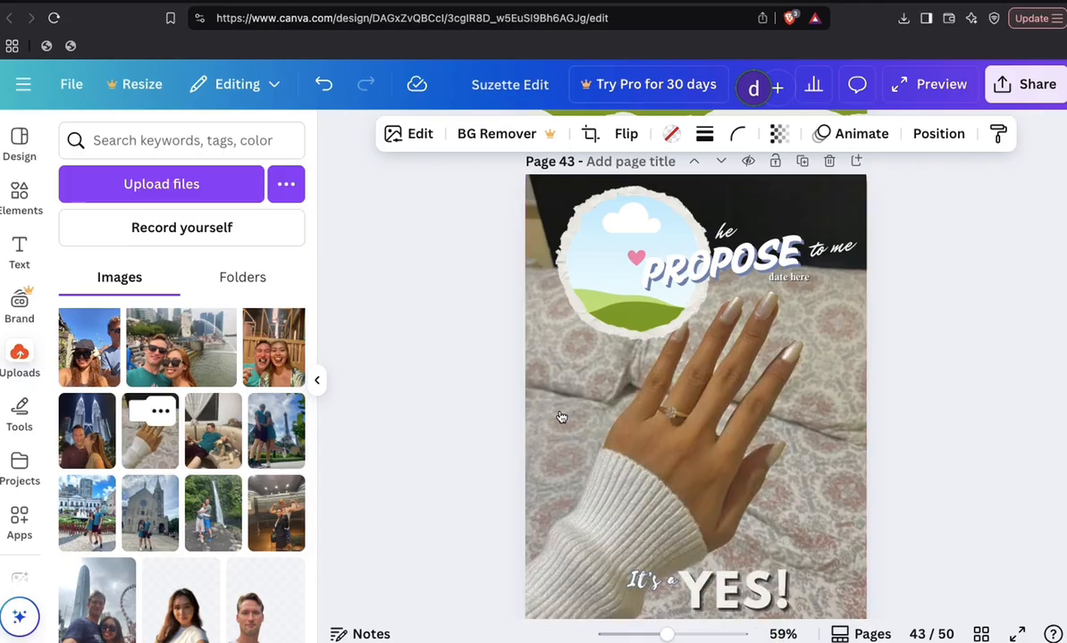
{"action": "scroll", "coordinate": [561, 417], "scroll_direction": "down", "scroll_amount": 1}
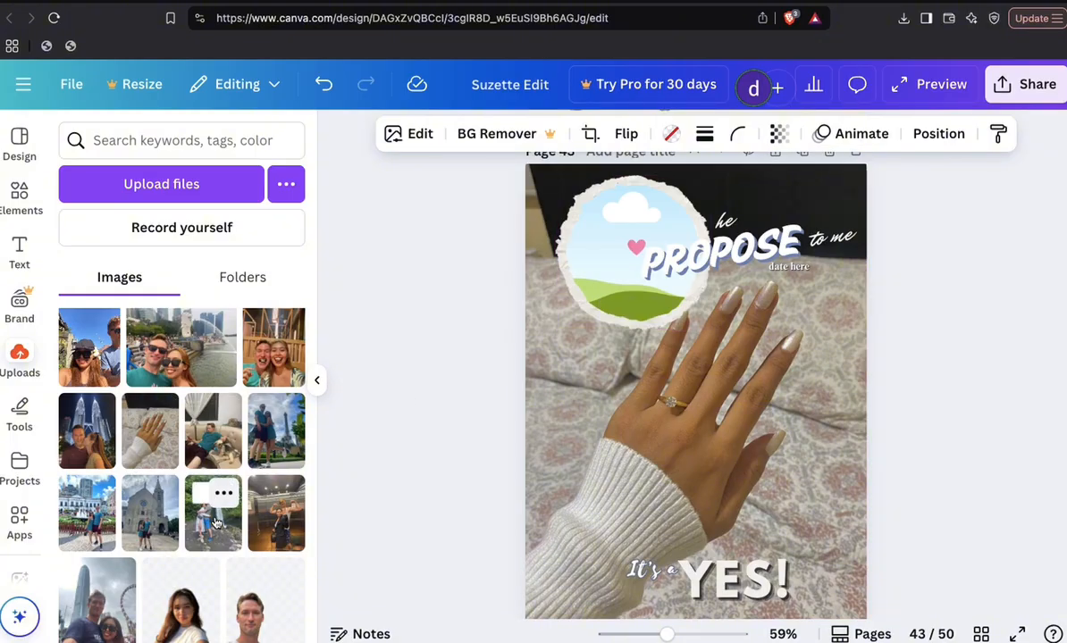
- Fill the circular frame on page 43's proposal layout with the couple's waterfall photo and select the date placeholder
{"action": "left_click_drag", "start_coordinate": [213, 505], "coordinate": [594, 295]}
{"action": "scroll", "coordinate": [608, 349], "scroll_direction": "down", "scroll_amount": 2}
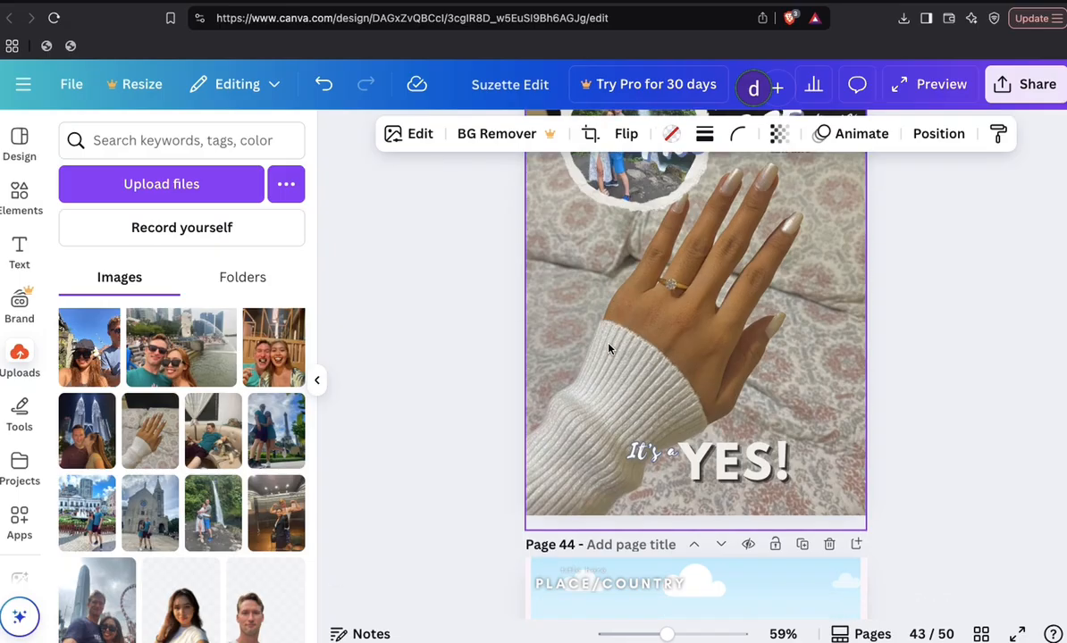
{"action": "scroll", "coordinate": [608, 348], "scroll_direction": "up", "scroll_amount": 1}
{"action": "scroll", "coordinate": [609, 348], "scroll_direction": "down", "scroll_amount": 5}
{"action": "scroll", "coordinate": [608, 348], "scroll_direction": "up", "scroll_amount": 5}
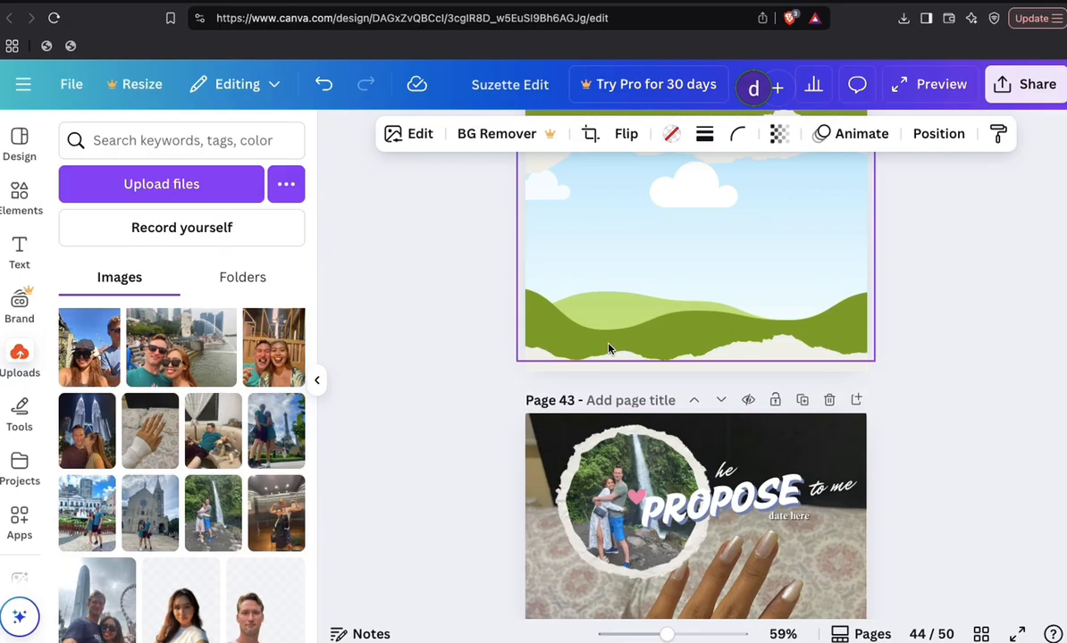
{"action": "scroll", "coordinate": [566, 318], "scroll_direction": "down", "scroll_amount": 2}
{"action": "left_click", "coordinate": [797, 423]}
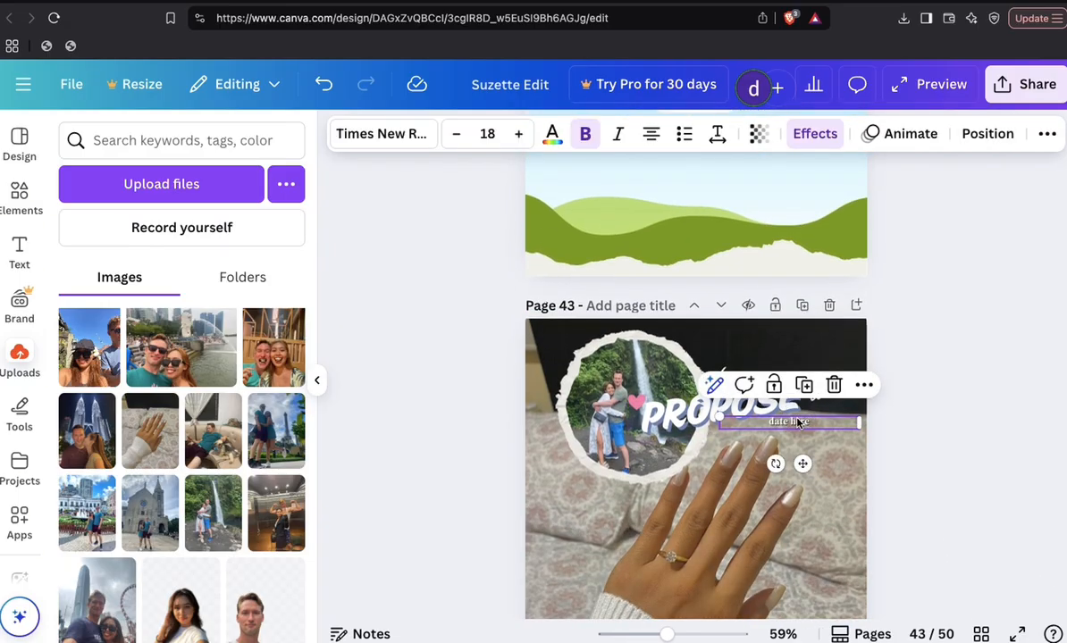
- Fill page 45's two phone frames with the woman's video-call screenshot and the smiling man's video-call photo
{"action": "scroll", "coordinate": [797, 424], "scroll_direction": "down", "scroll_amount": 10}
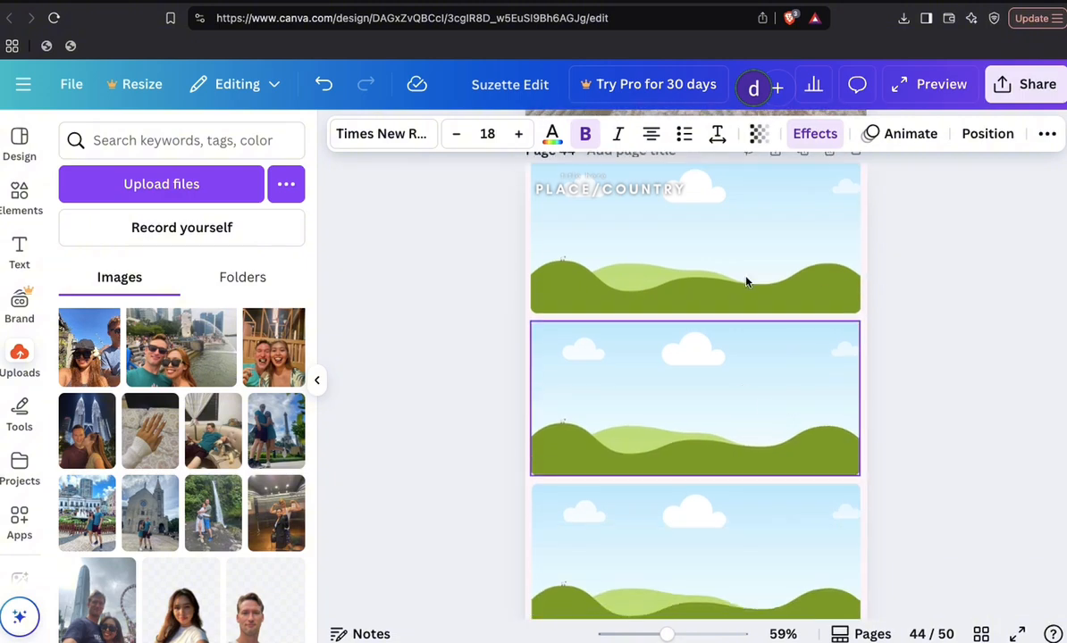
{"action": "scroll", "coordinate": [688, 370], "scroll_direction": "down", "scroll_amount": 3}
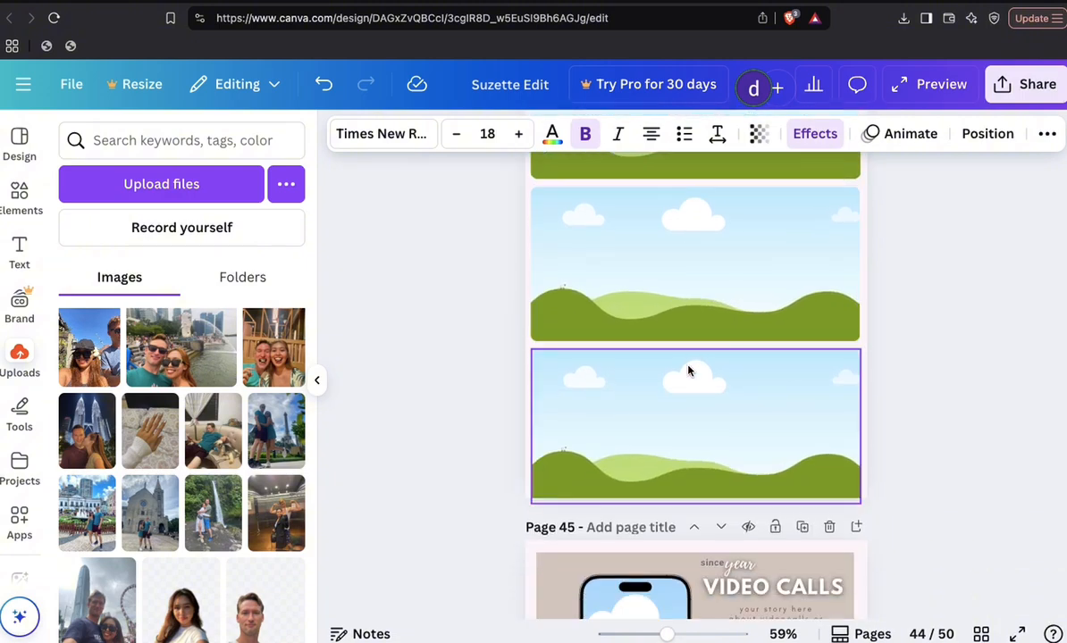
{"action": "scroll", "coordinate": [687, 370], "scroll_direction": "down", "scroll_amount": 1}
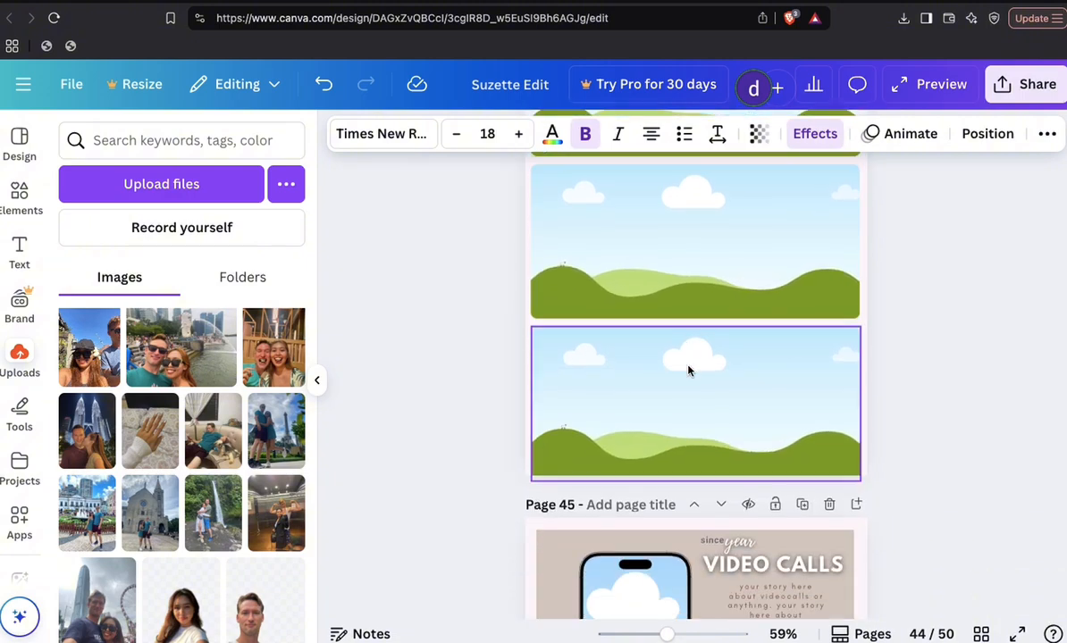
{"action": "scroll", "coordinate": [688, 370], "scroll_direction": "down", "scroll_amount": 15}
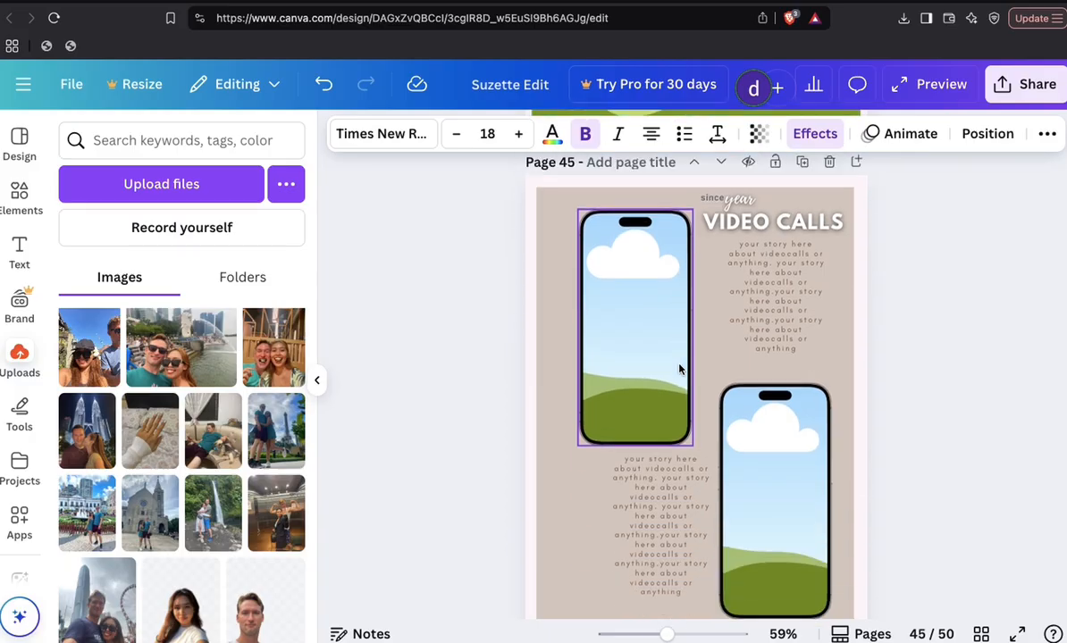
{"action": "scroll", "coordinate": [201, 442], "scroll_direction": "down", "scroll_amount": 10}
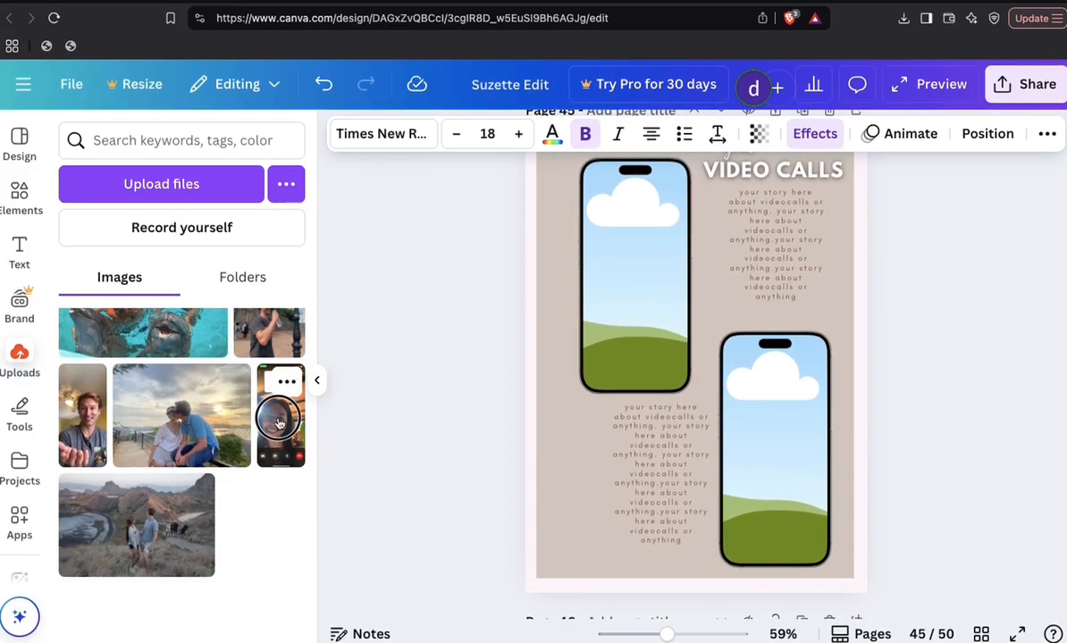
{"action": "left_click_drag", "start_coordinate": [278, 407], "coordinate": [627, 277]}
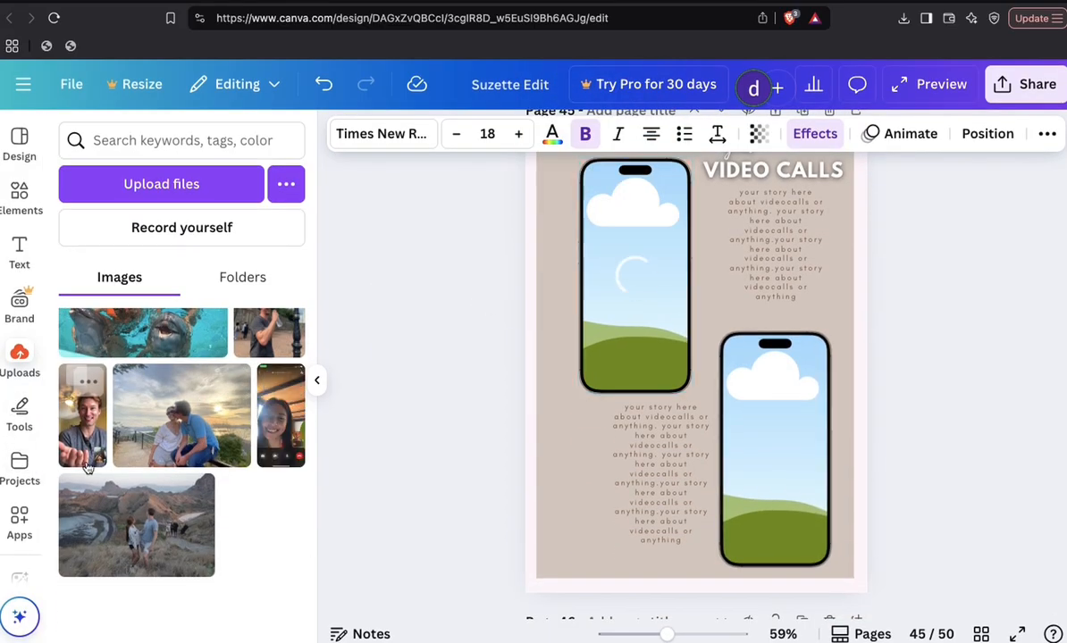
{"action": "left_click_drag", "start_coordinate": [419, 433], "coordinate": [756, 482]}
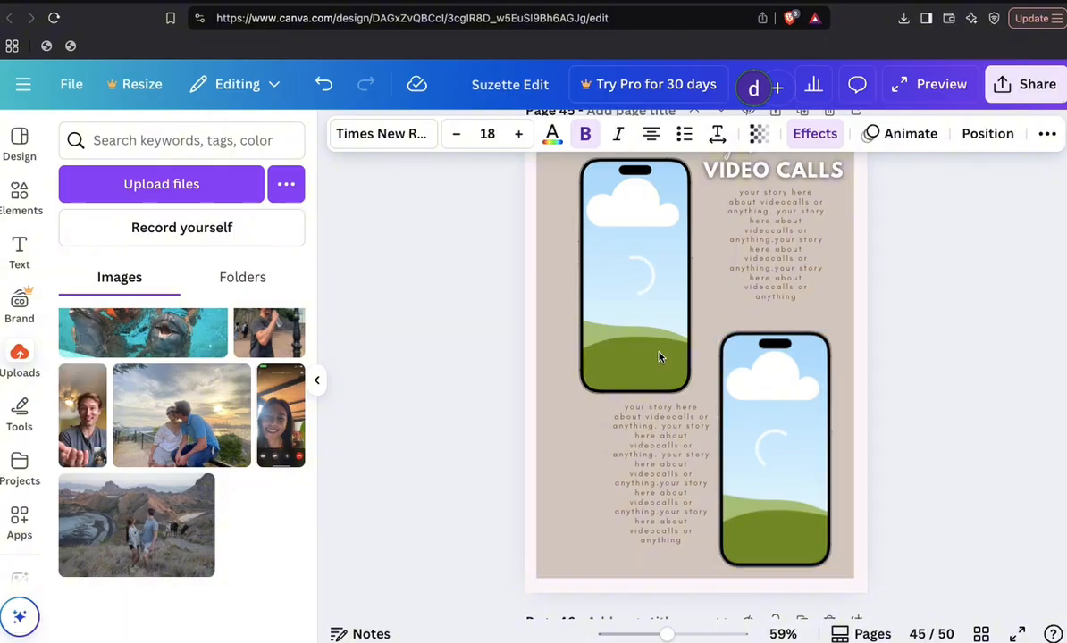
{"action": "scroll", "coordinate": [759, 267], "scroll_direction": "down", "scroll_amount": 2}
{"action": "scroll", "coordinate": [858, 181], "scroll_direction": "up", "scroll_amount": 4}
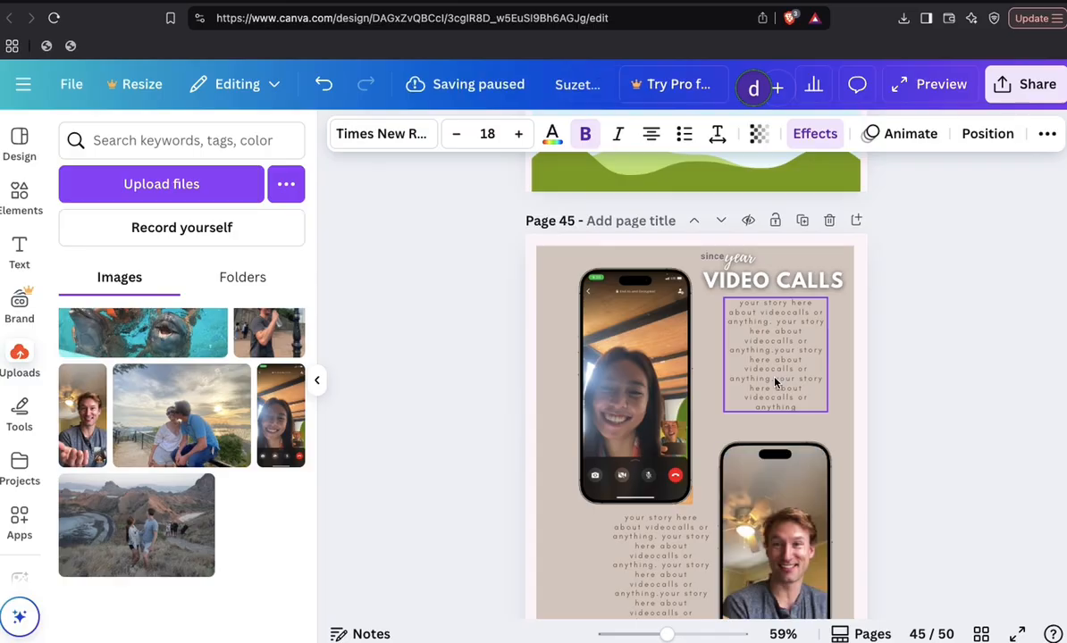
{"action": "scroll", "coordinate": [776, 382], "scroll_direction": "down", "scroll_amount": 2}
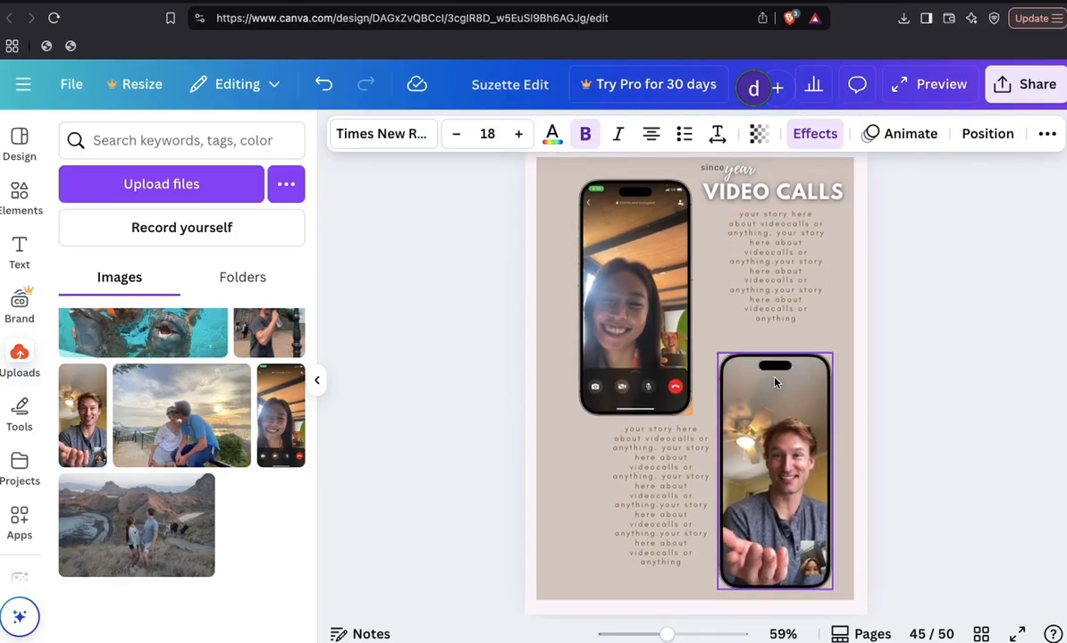
{"action": "scroll", "coordinate": [775, 383], "scroll_direction": "down", "scroll_amount": 1}
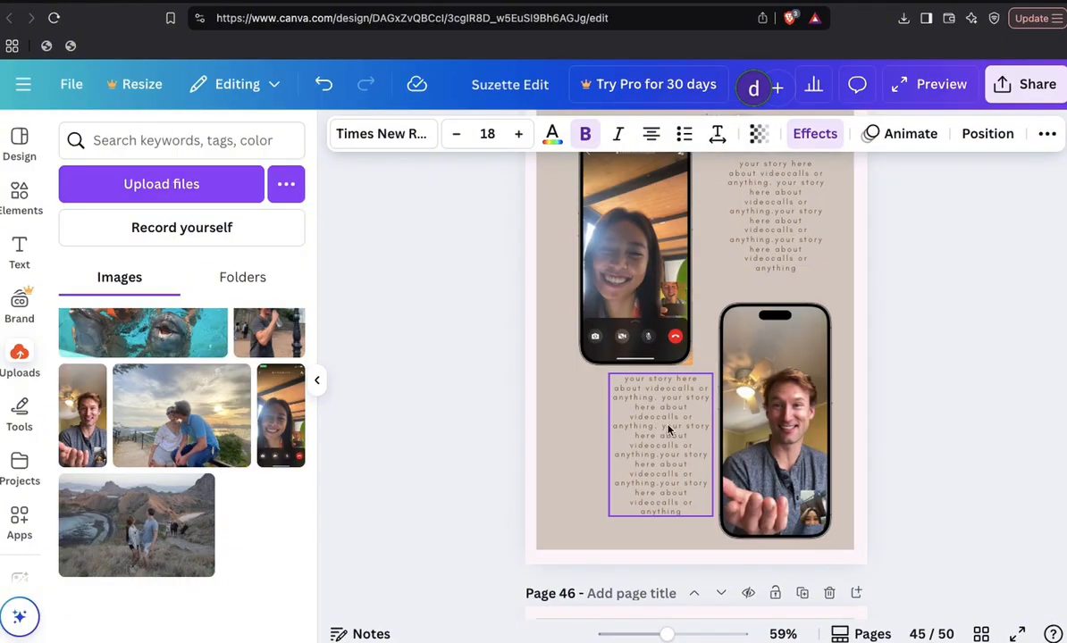
- Replace the YEAR placeholder in page 47's "How its going..." title with 2025
{"action": "scroll", "coordinate": [668, 428], "scroll_direction": "down", "scroll_amount": 4}
{"action": "scroll", "coordinate": [668, 430], "scroll_direction": "down", "scroll_amount": 13}
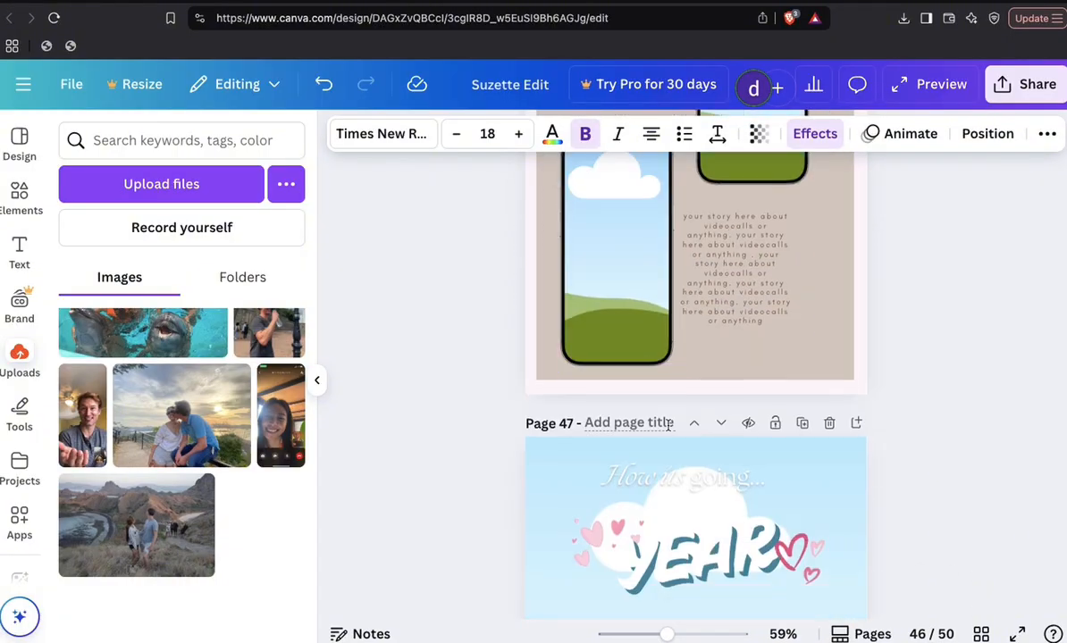
{"action": "scroll", "coordinate": [668, 429], "scroll_direction": "down", "scroll_amount": 4}
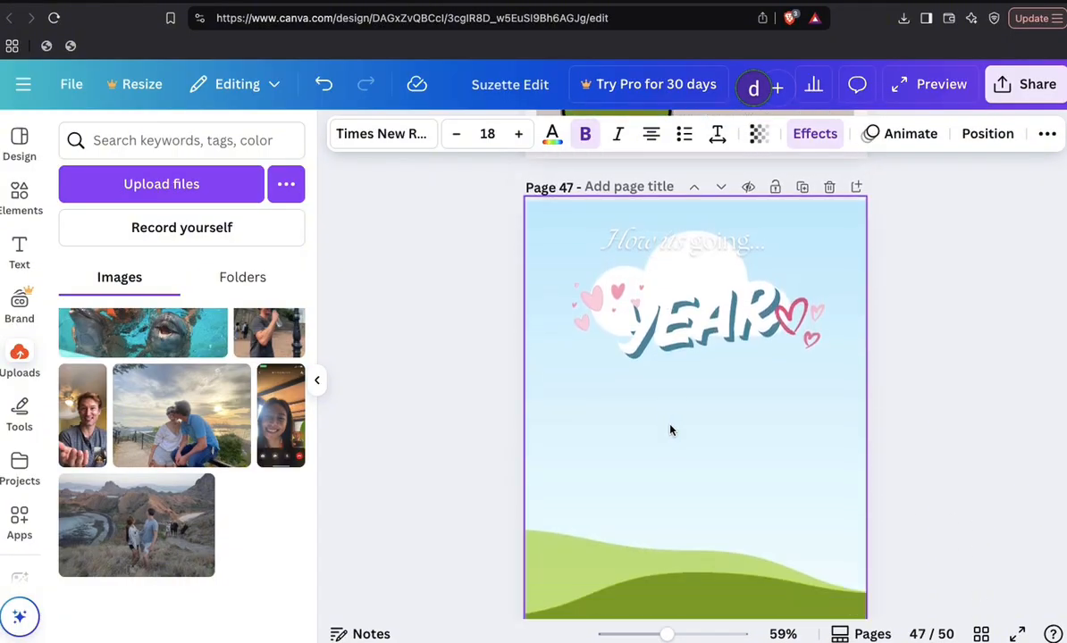
{"action": "left_click", "coordinate": [698, 300]}
{"action": "left_click", "coordinate": [698, 297]}
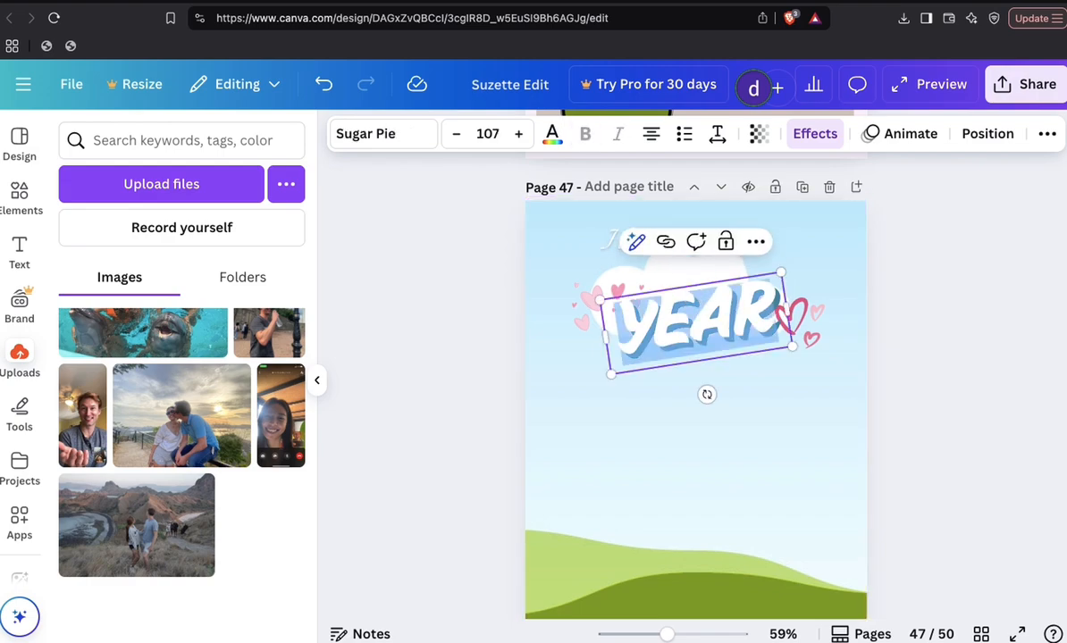
{"action": "type", "text": "2025"}
{"action": "left_click", "coordinate": [802, 402]}
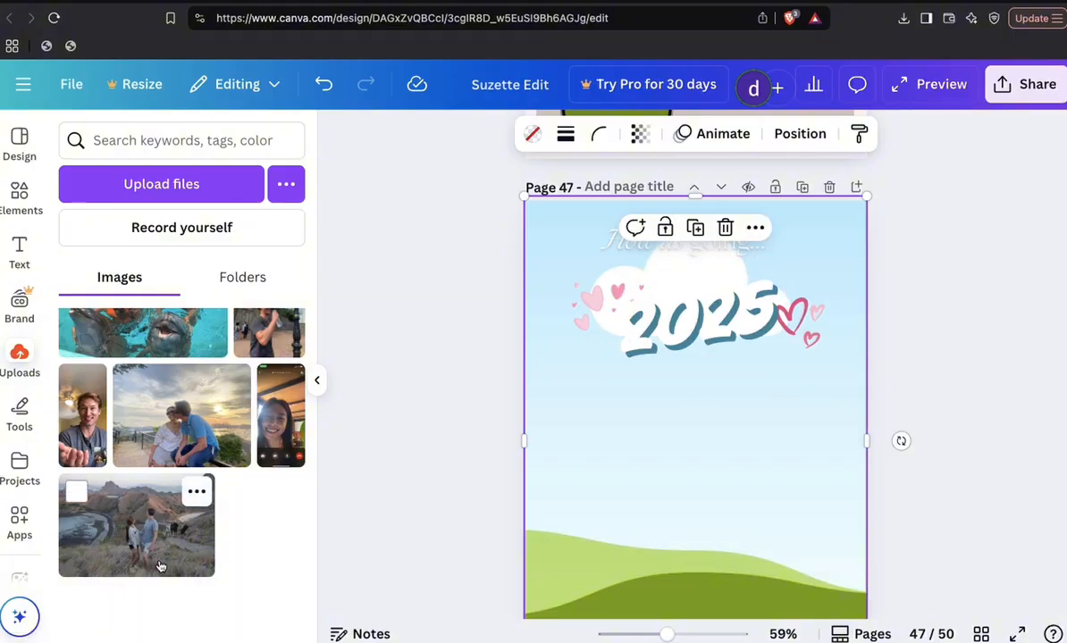
- Fill page 47's full-page background frame with the wedding photo of the couple kissing on the steps
{"action": "scroll", "coordinate": [179, 444], "scroll_direction": "up", "scroll_amount": 5}
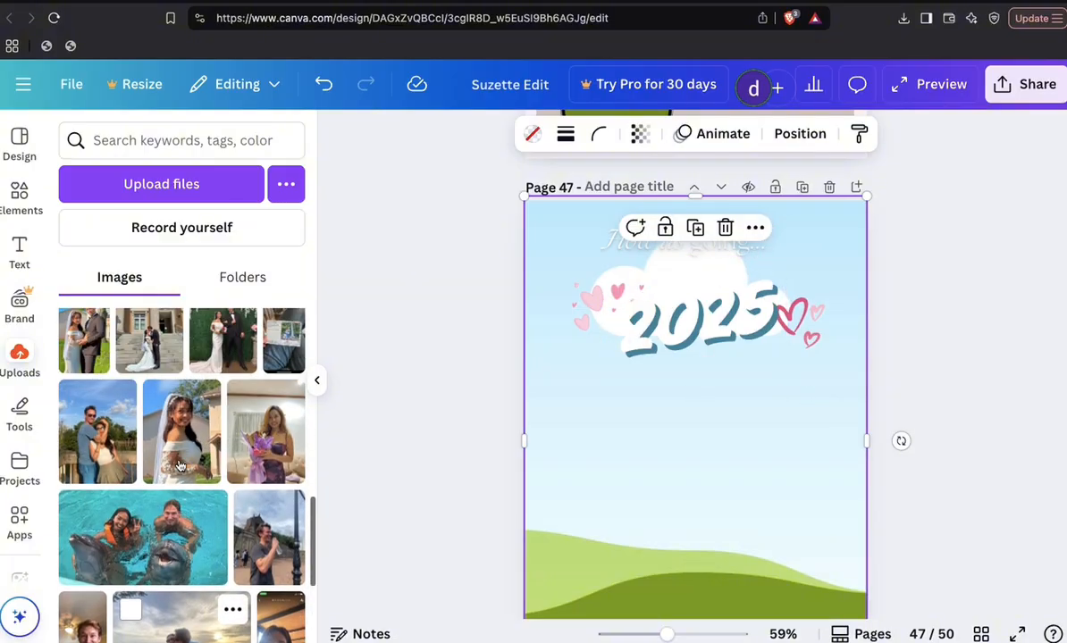
{"action": "left_click_drag", "start_coordinate": [148, 418], "coordinate": [616, 420]}
{"action": "scroll", "coordinate": [624, 428], "scroll_direction": "down", "scroll_amount": 5}
{"action": "scroll", "coordinate": [623, 429], "scroll_direction": "up", "scroll_amount": 5}
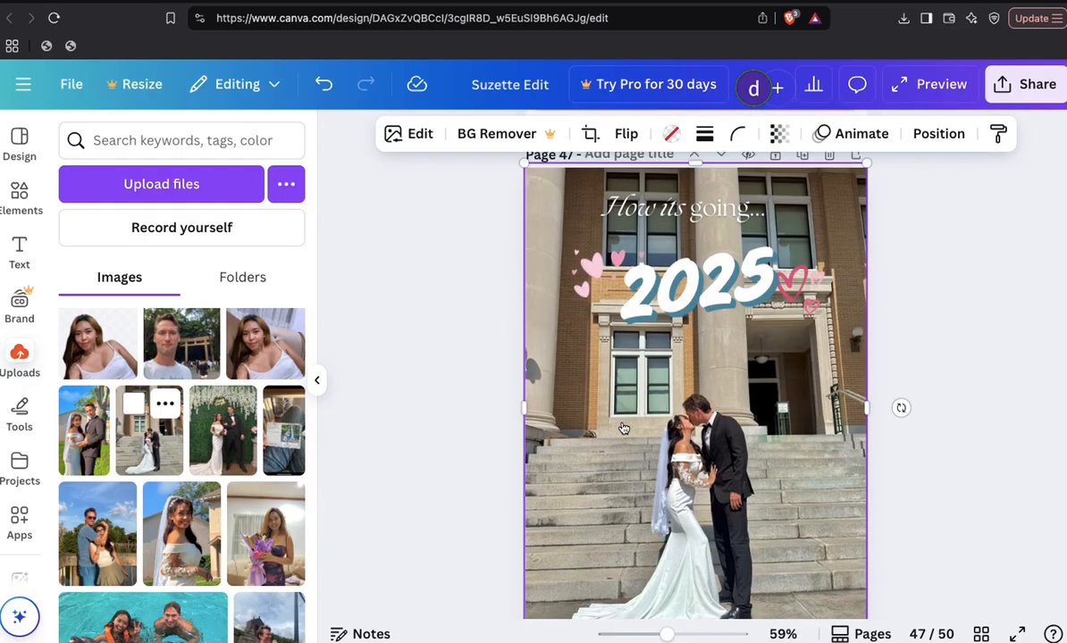
{"action": "scroll", "coordinate": [624, 428], "scroll_direction": "down", "scroll_amount": 1}
{"action": "scroll", "coordinate": [772, 351], "scroll_direction": "down", "scroll_amount": 2}
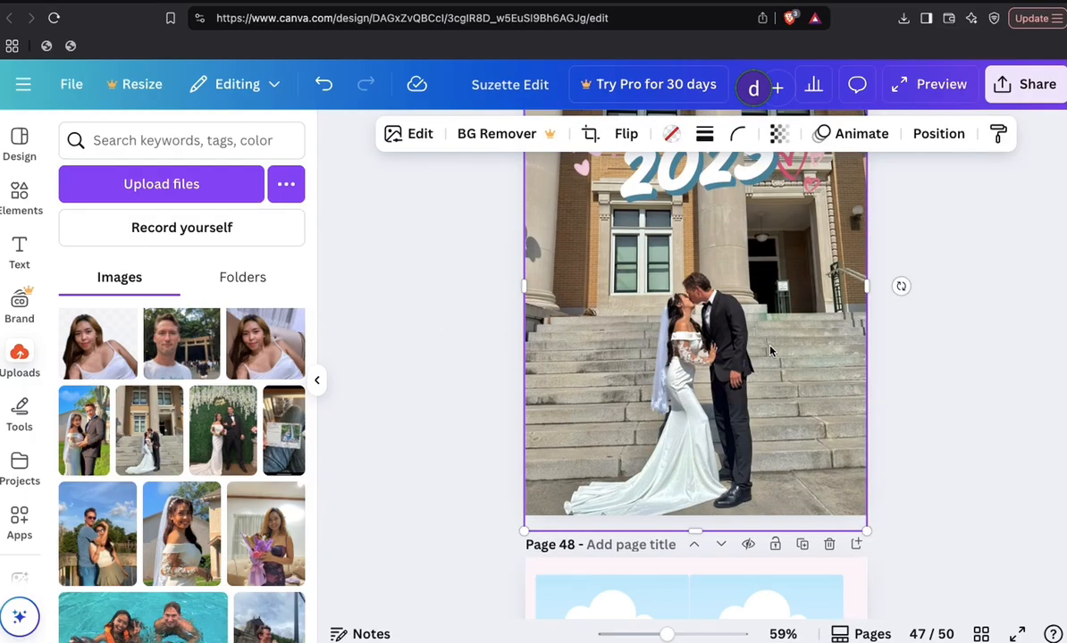
- Fill page 48's frames with the green-backdrop wedding photo, the outdoor bride-and-groom portrait, and the kiss on the steps
{"action": "scroll", "coordinate": [770, 351], "scroll_direction": "down", "scroll_amount": 6}
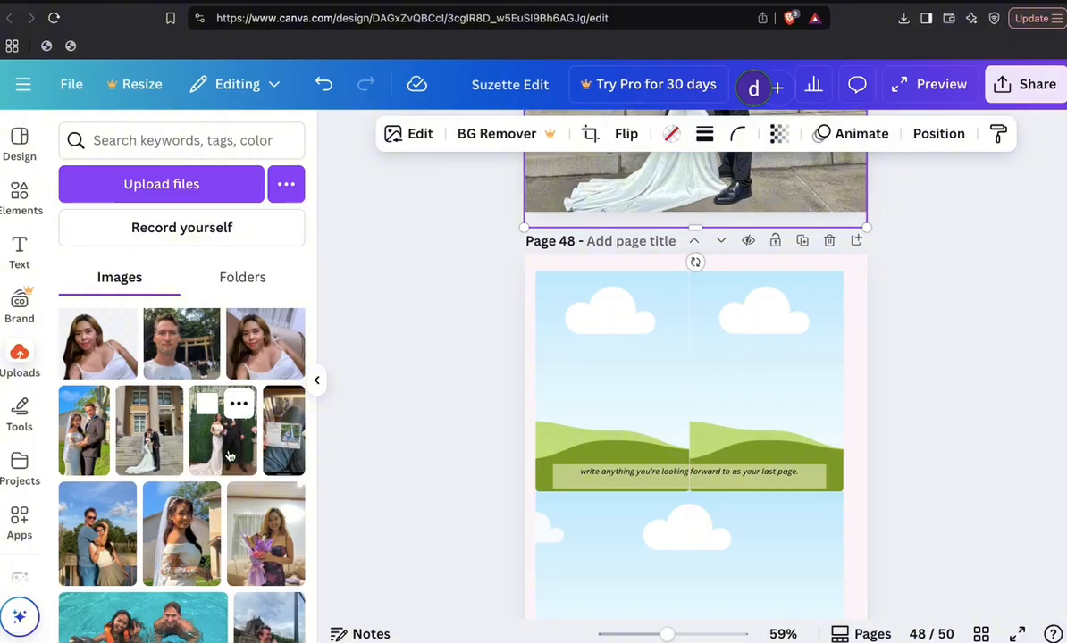
{"action": "left_click_drag", "start_coordinate": [228, 456], "coordinate": [601, 375]}
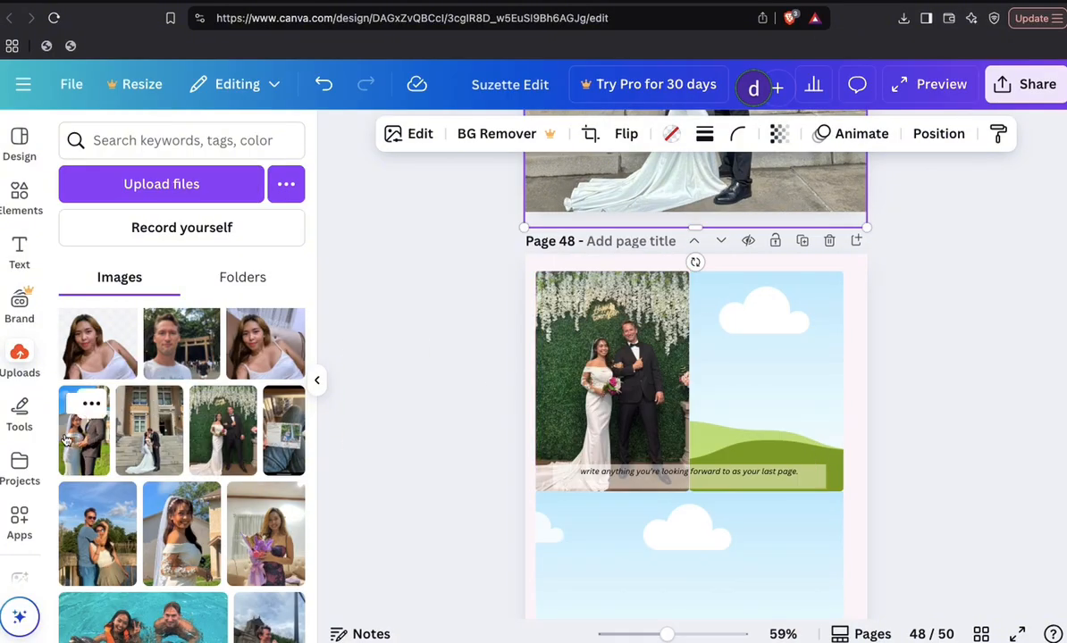
{"action": "left_click_drag", "start_coordinate": [65, 440], "coordinate": [769, 389]}
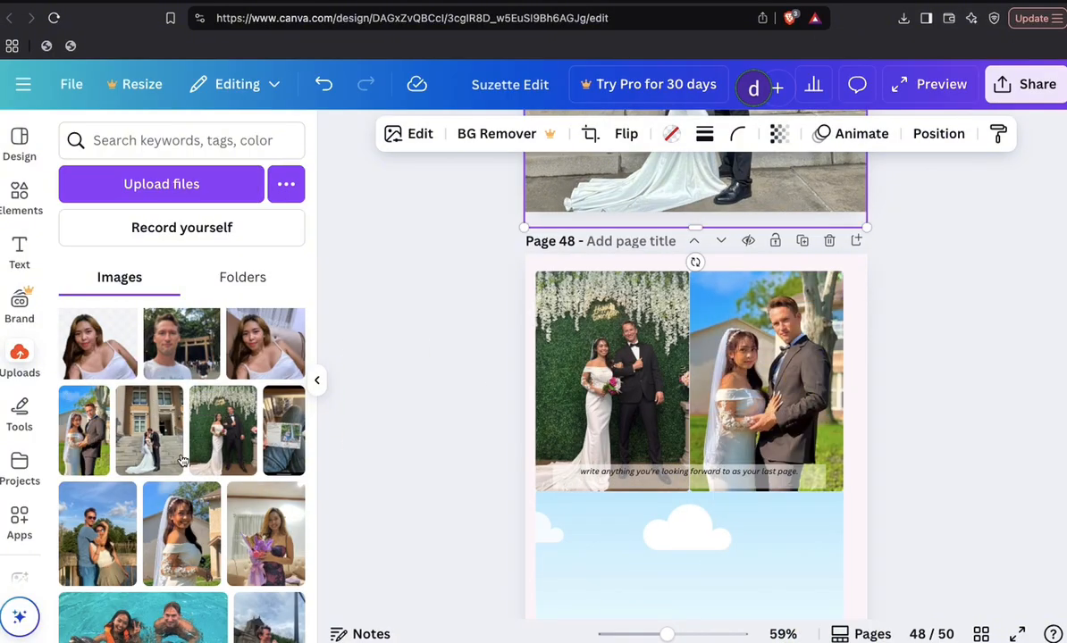
{"action": "left_click_drag", "start_coordinate": [154, 427], "coordinate": [622, 536]}
{"action": "scroll", "coordinate": [622, 538], "scroll_direction": "down", "scroll_amount": 3}
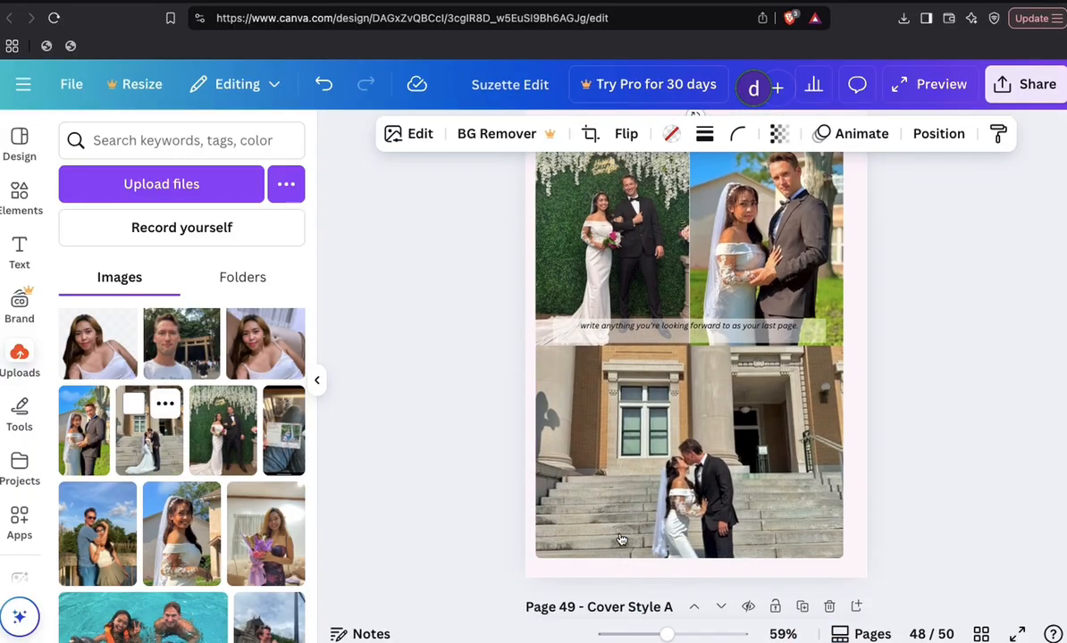
- Shift the photo inside page 48's lower frame upward so the kissing couple is fully framed
{"action": "left_click_drag", "start_coordinate": [153, 540], "coordinate": [141, 496]}
{"action": "double_click", "coordinate": [633, 392]}
{"action": "left_click_drag", "start_coordinate": [631, 385], "coordinate": [630, 312]}
{"action": "left_click", "coordinate": [954, 328]}
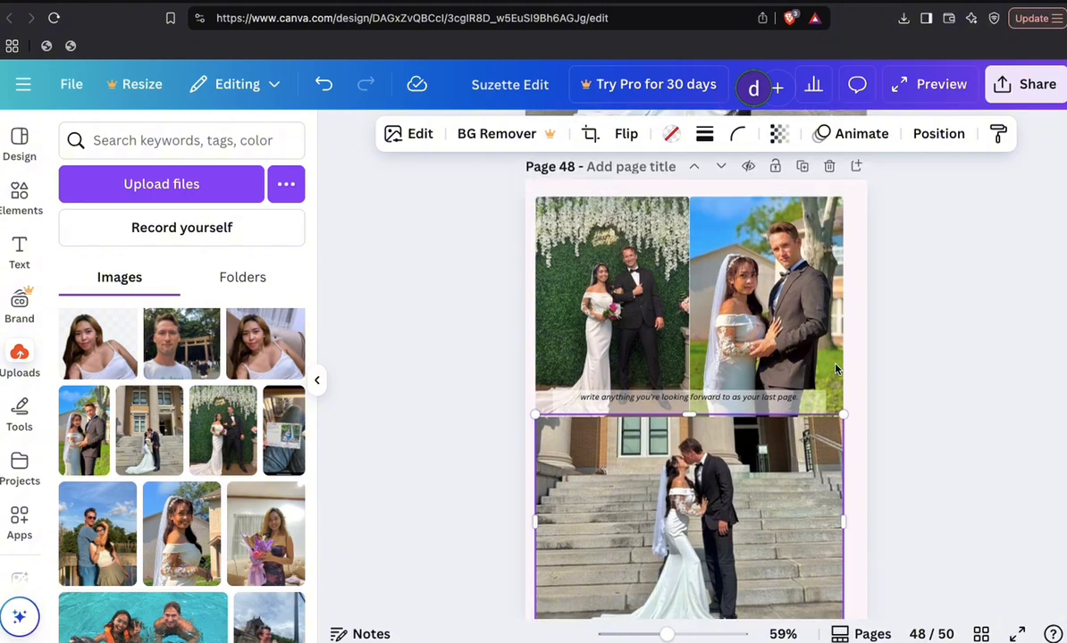
- Compare the two vintage cover designs at the end of the book and delete page 49, "Cover Style A"
{"action": "scroll", "coordinate": [836, 369], "scroll_direction": "down", "scroll_amount": 10}
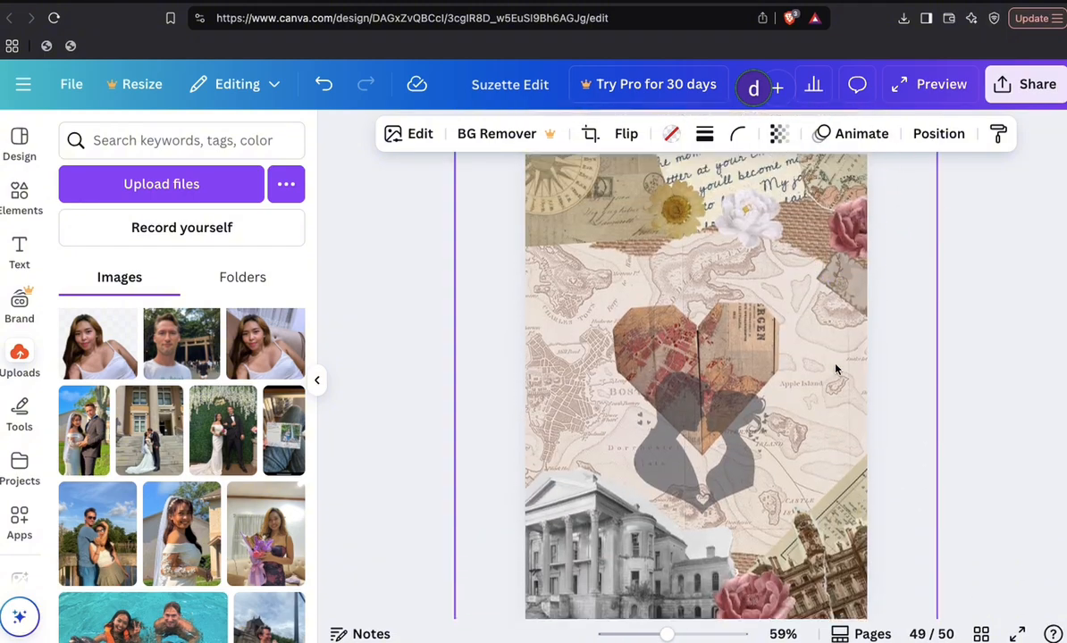
{"action": "scroll", "coordinate": [810, 381], "scroll_direction": "up", "scroll_amount": 2}
{"action": "scroll", "coordinate": [742, 458], "scroll_direction": "down", "scroll_amount": 5}
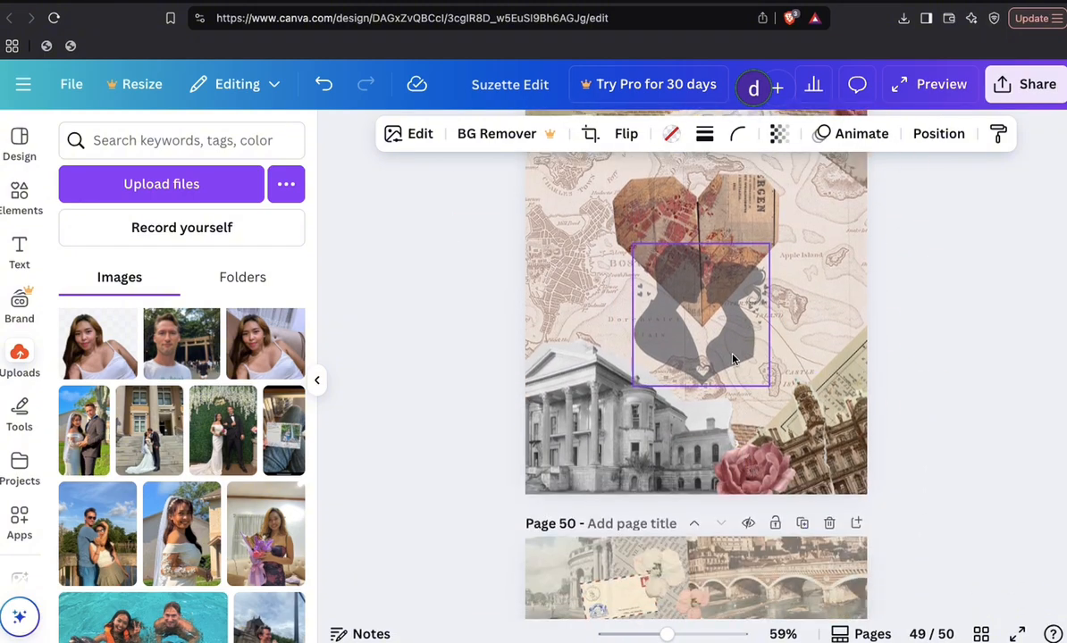
{"action": "scroll", "coordinate": [732, 359], "scroll_direction": "down", "scroll_amount": 8}
{"action": "scroll", "coordinate": [733, 359], "scroll_direction": "up", "scroll_amount": 20}
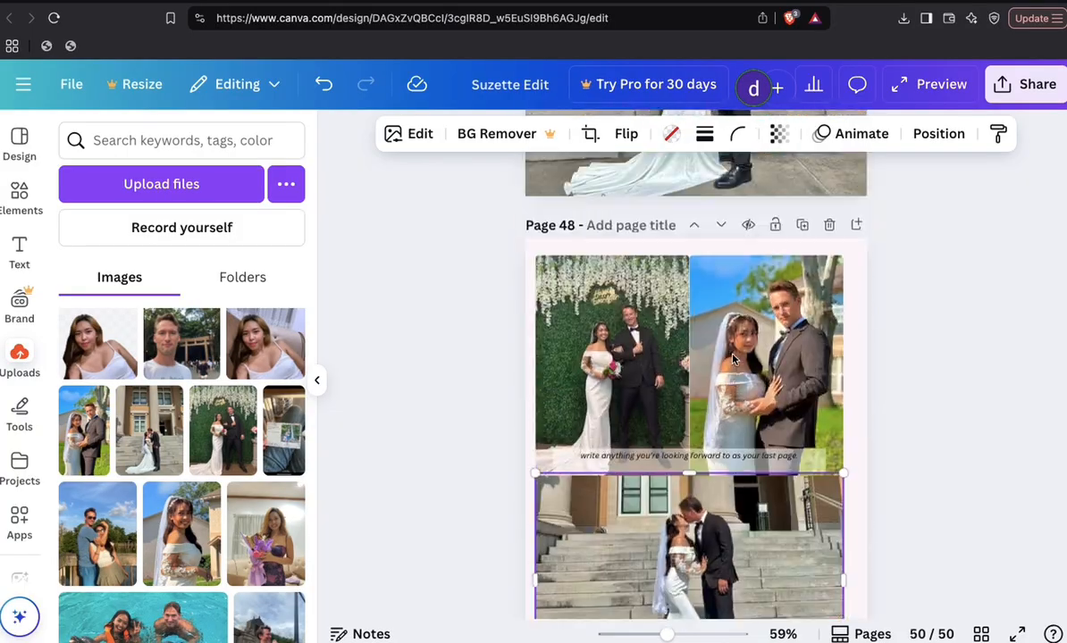
{"action": "scroll", "coordinate": [733, 359], "scroll_direction": "down", "scroll_amount": 15}
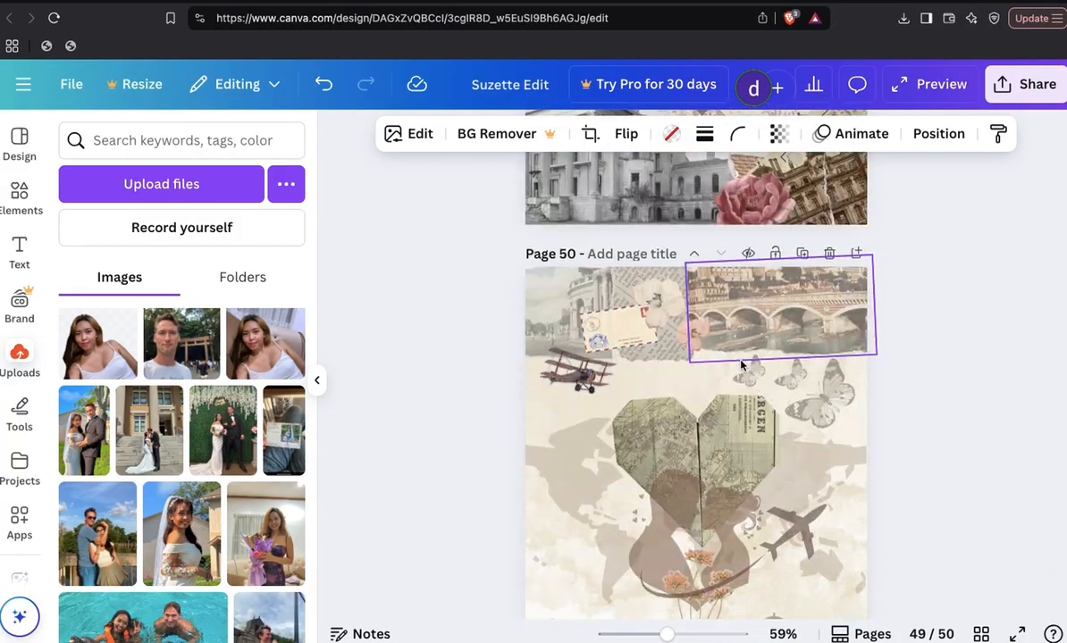
{"action": "scroll", "coordinate": [740, 365], "scroll_direction": "down", "scroll_amount": 2}
{"action": "scroll", "coordinate": [741, 375], "scroll_direction": "up", "scroll_amount": 10}
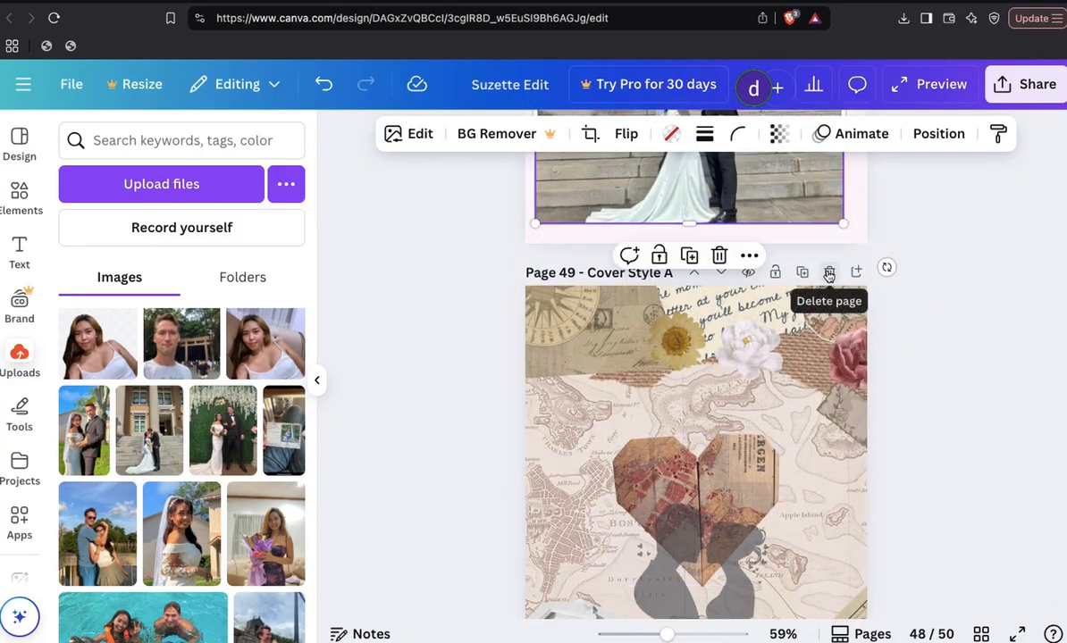
{"action": "left_click", "coordinate": [828, 278]}
{"action": "scroll", "coordinate": [743, 405], "scroll_direction": "up", "scroll_amount": 2}
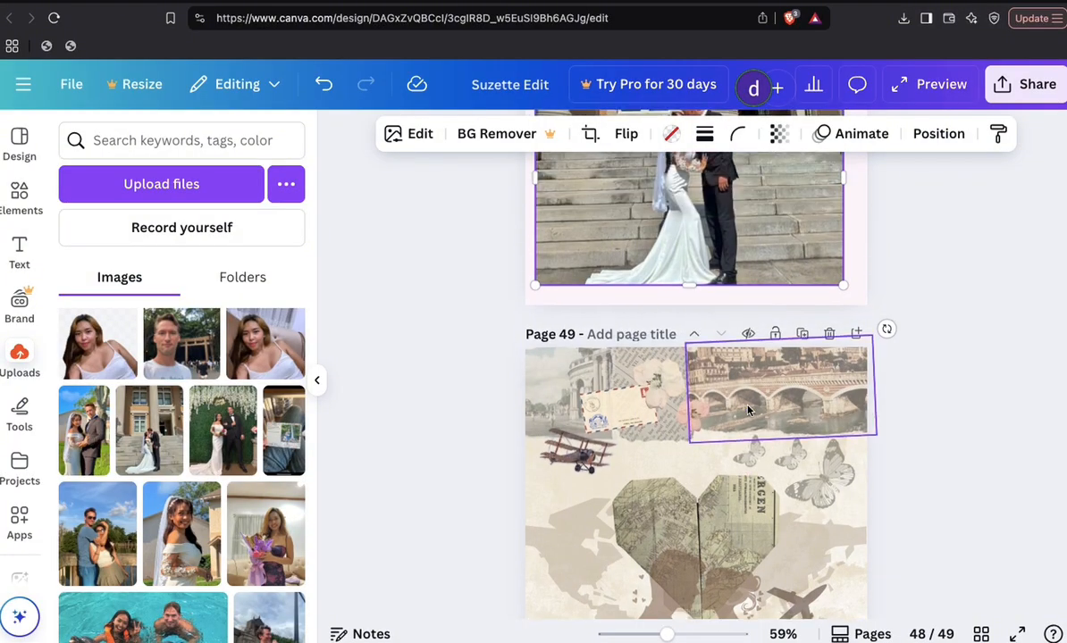
- Check the remaining back cover and pages 47 and 48, and show all pages in grid view
{"action": "scroll", "coordinate": [742, 408], "scroll_direction": "down", "scroll_amount": 2}
{"action": "scroll", "coordinate": [741, 409], "scroll_direction": "down", "scroll_amount": 4}
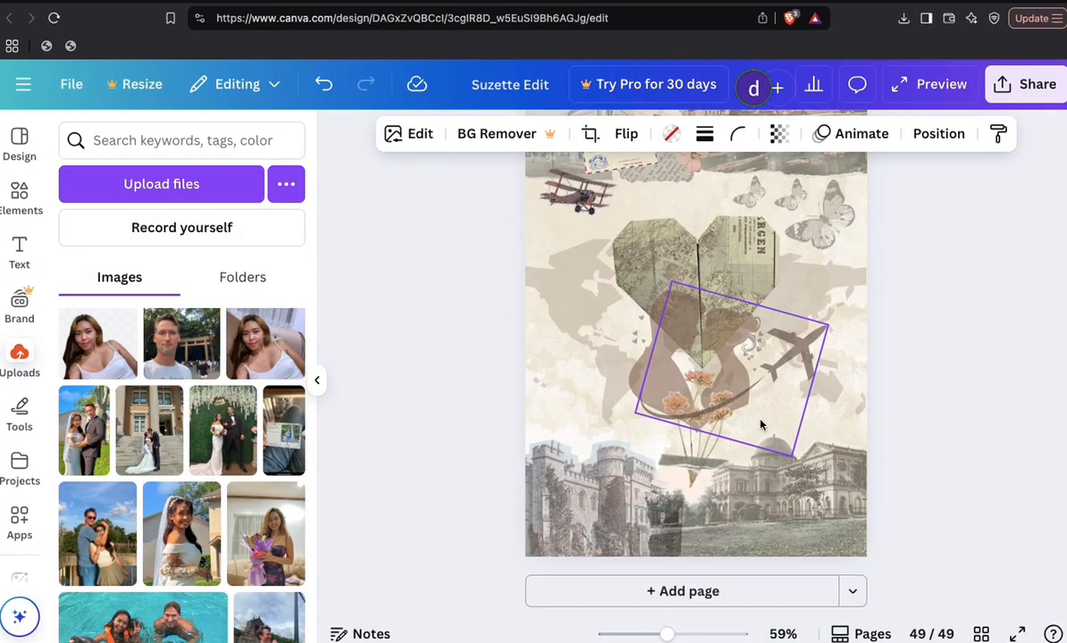
{"action": "scroll", "coordinate": [760, 424], "scroll_direction": "up", "scroll_amount": 5}
{"action": "scroll", "coordinate": [760, 424], "scroll_direction": "down", "scroll_amount": 3}
{"action": "scroll", "coordinate": [760, 425], "scroll_direction": "up", "scroll_amount": 6}
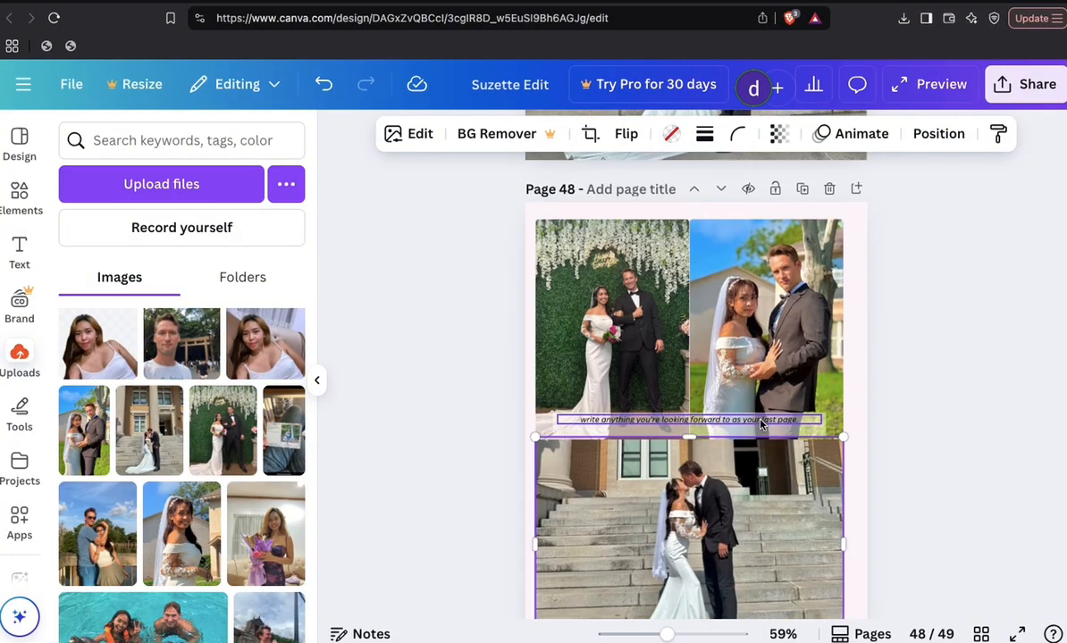
{"action": "scroll", "coordinate": [761, 425], "scroll_direction": "up", "scroll_amount": 5}
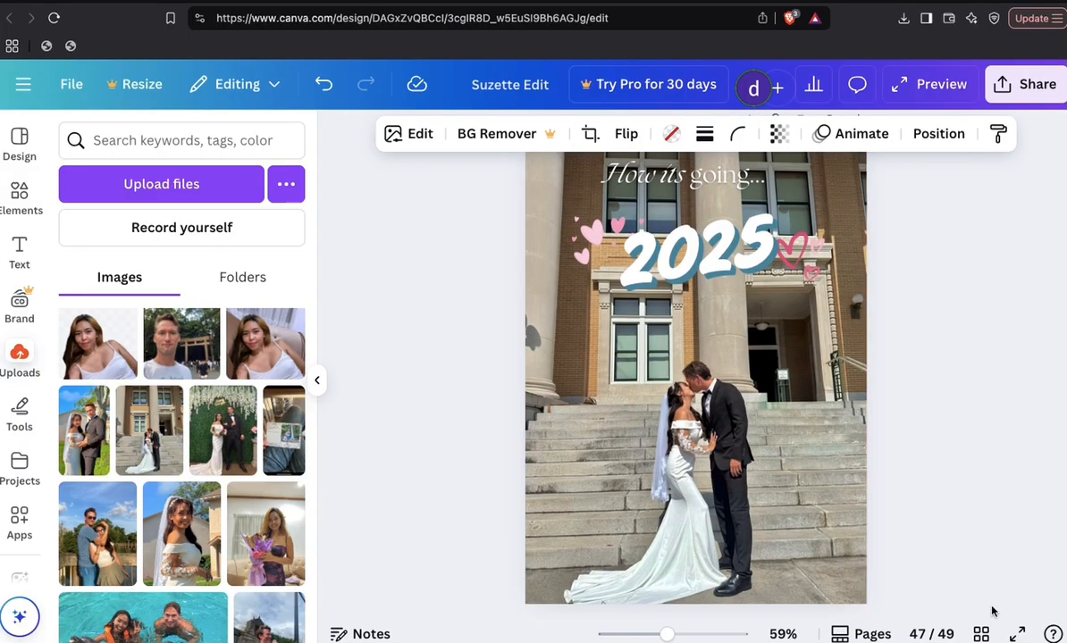
{"action": "left_click", "coordinate": [981, 630]}
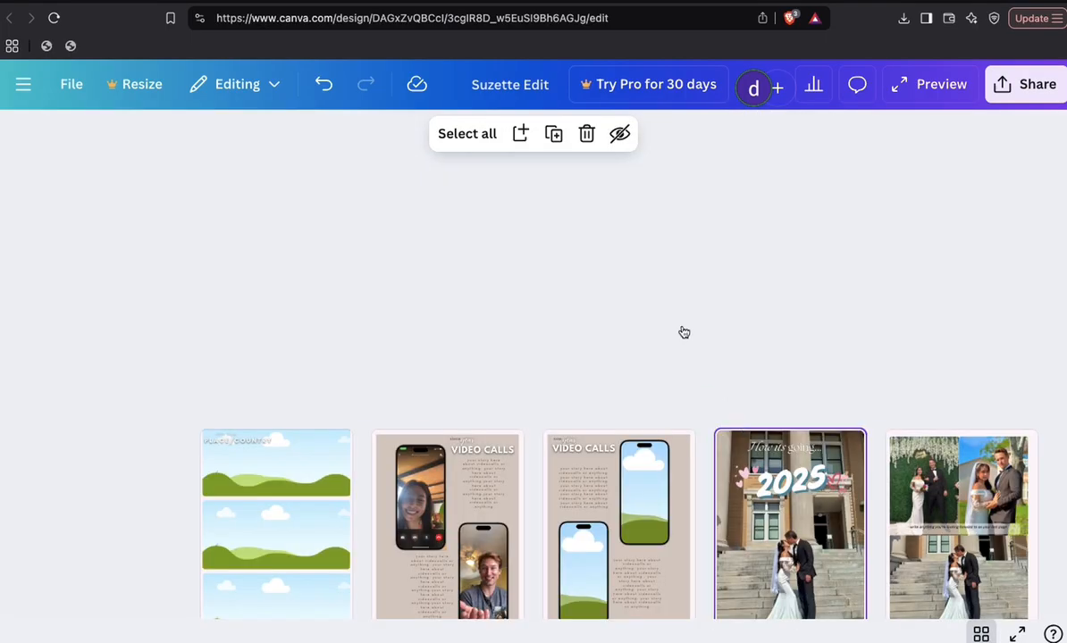
- Duplicate page 34, the nine-photo "PLACE TRIP YEAR" layout, and move the copy to directly after page 48
{"action": "scroll", "coordinate": [683, 332], "scroll_direction": "up", "scroll_amount": 2}
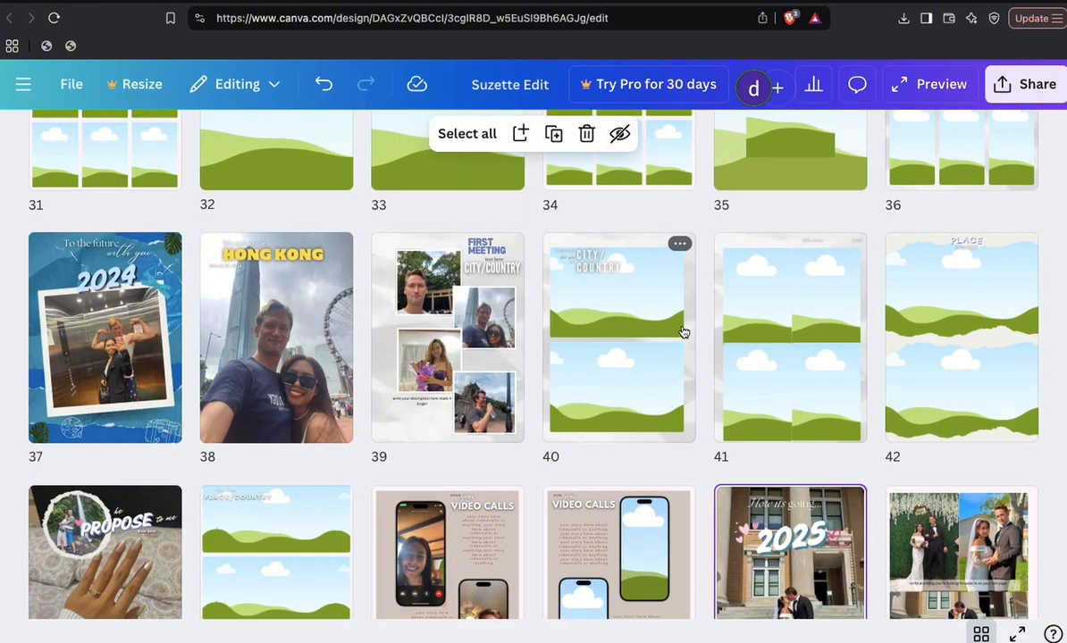
{"action": "scroll", "coordinate": [706, 281], "scroll_direction": "up", "scroll_amount": 5}
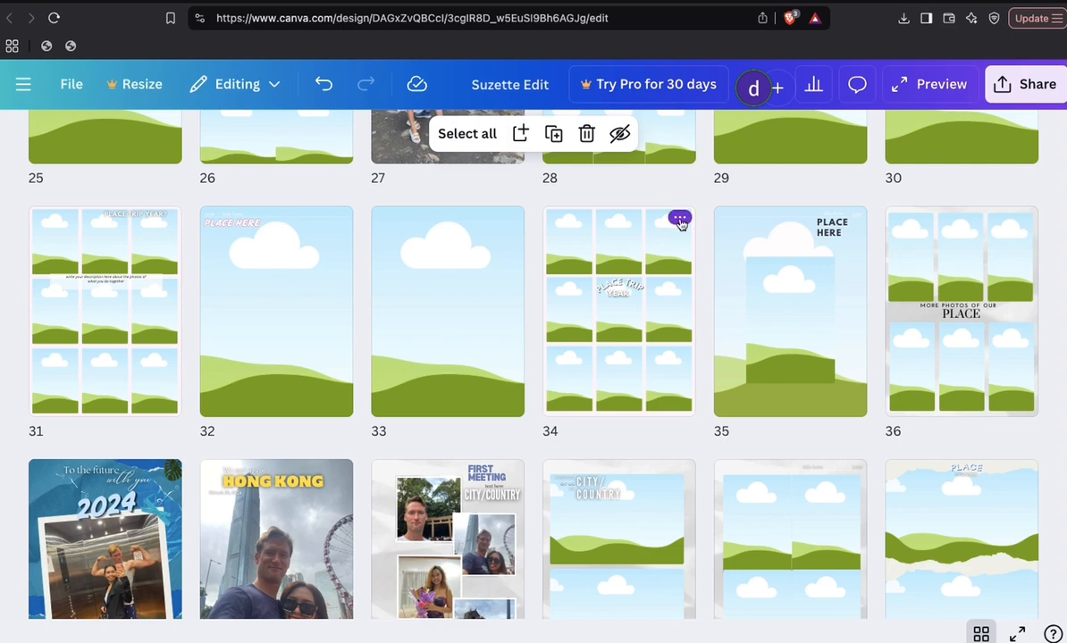
{"action": "left_click", "coordinate": [679, 220]}
{"action": "left_click", "coordinate": [732, 497]}
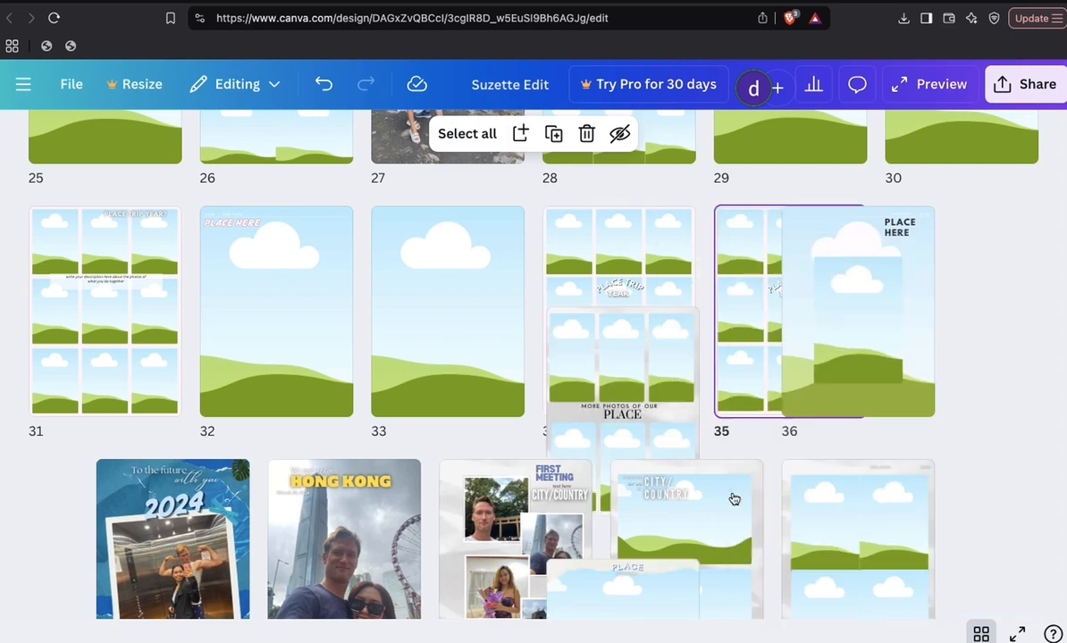
{"action": "scroll", "coordinate": [765, 304], "scroll_direction": "down", "scroll_amount": 2}
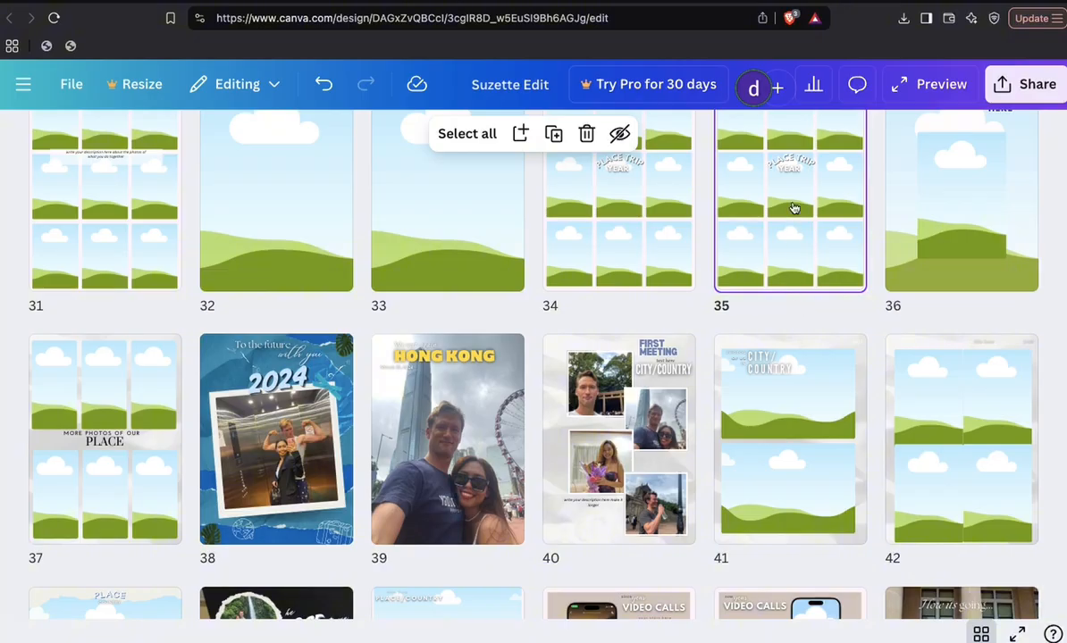
{"action": "left_click_drag", "start_coordinate": [807, 217], "coordinate": [201, 490]}
- Duplicate page 22, the "third MEETING" layout, and move the copy to page 50, just before the back cover
{"action": "scroll", "coordinate": [491, 440], "scroll_direction": "up", "scroll_amount": 5}
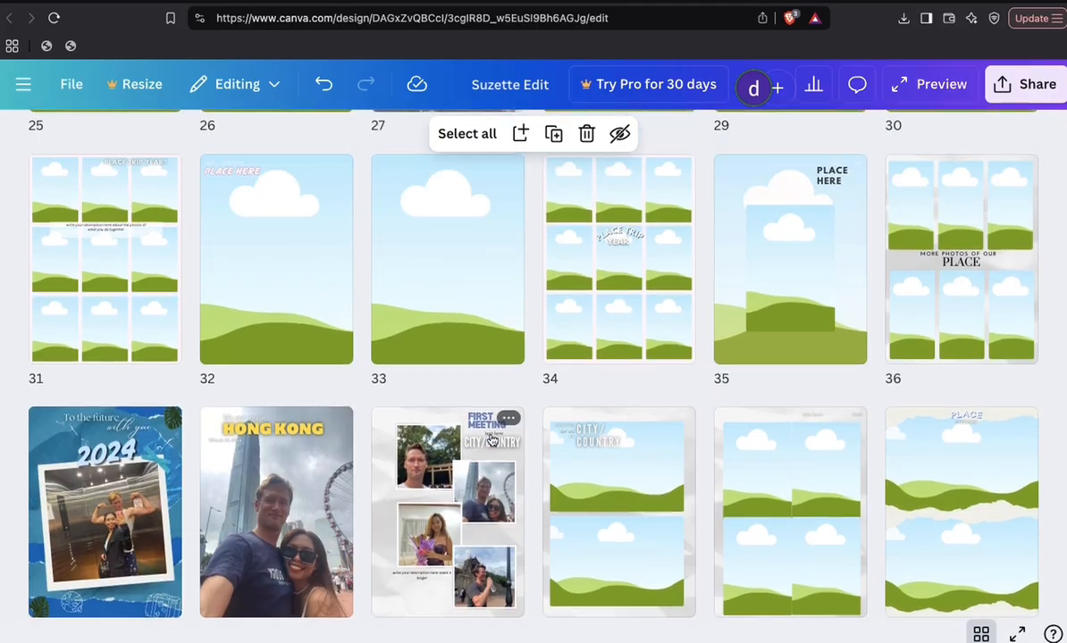
{"action": "scroll", "coordinate": [465, 396], "scroll_direction": "up", "scroll_amount": 3}
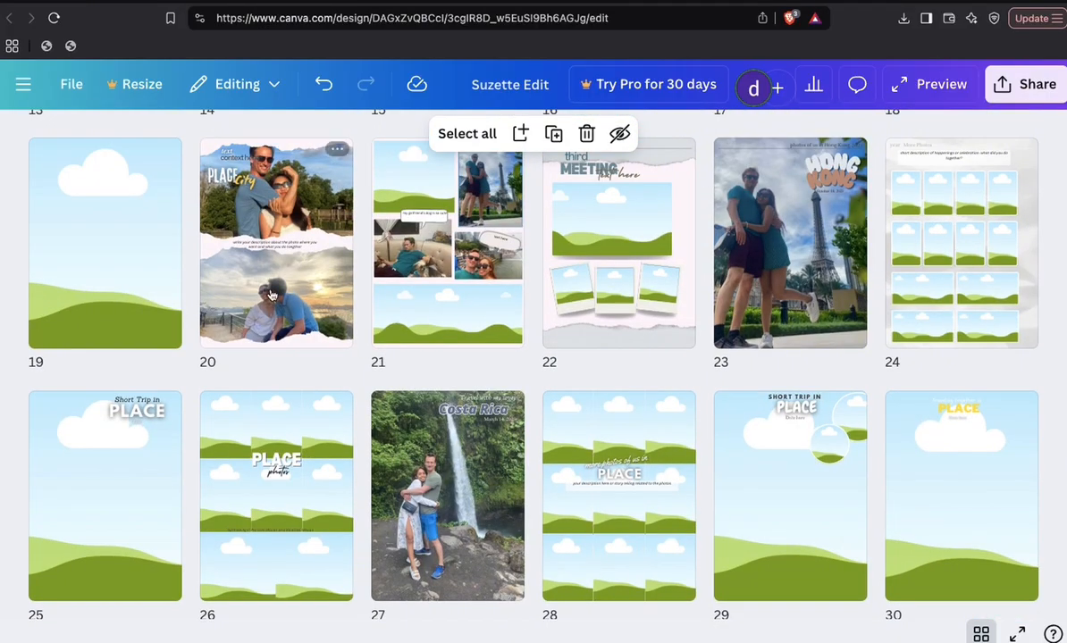
{"action": "scroll", "coordinate": [393, 224], "scroll_direction": "up", "scroll_amount": 1}
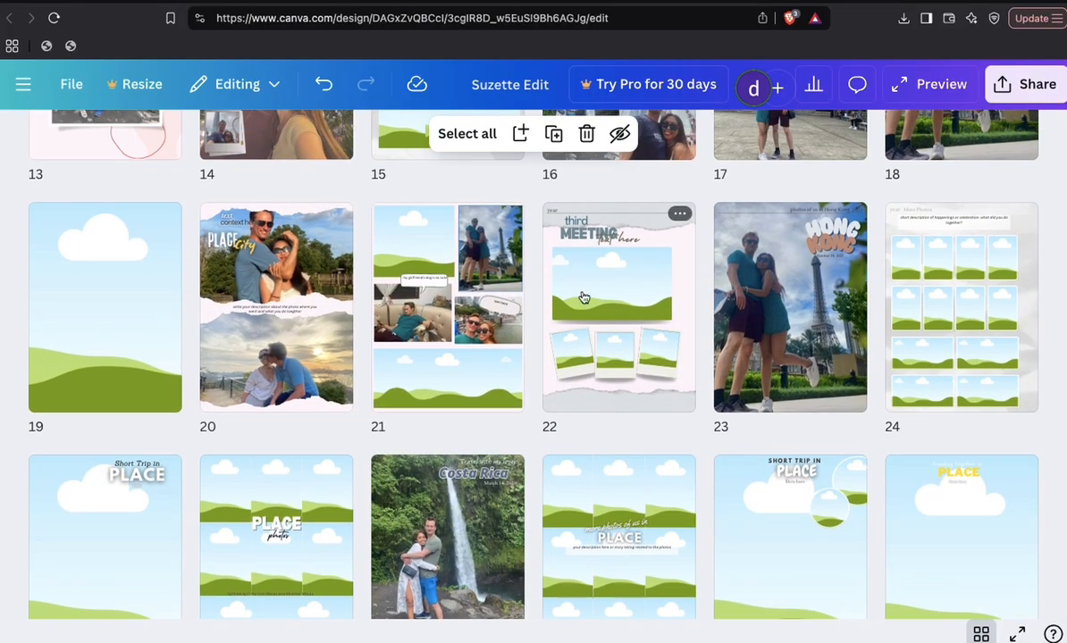
{"action": "left_click", "coordinate": [677, 214]}
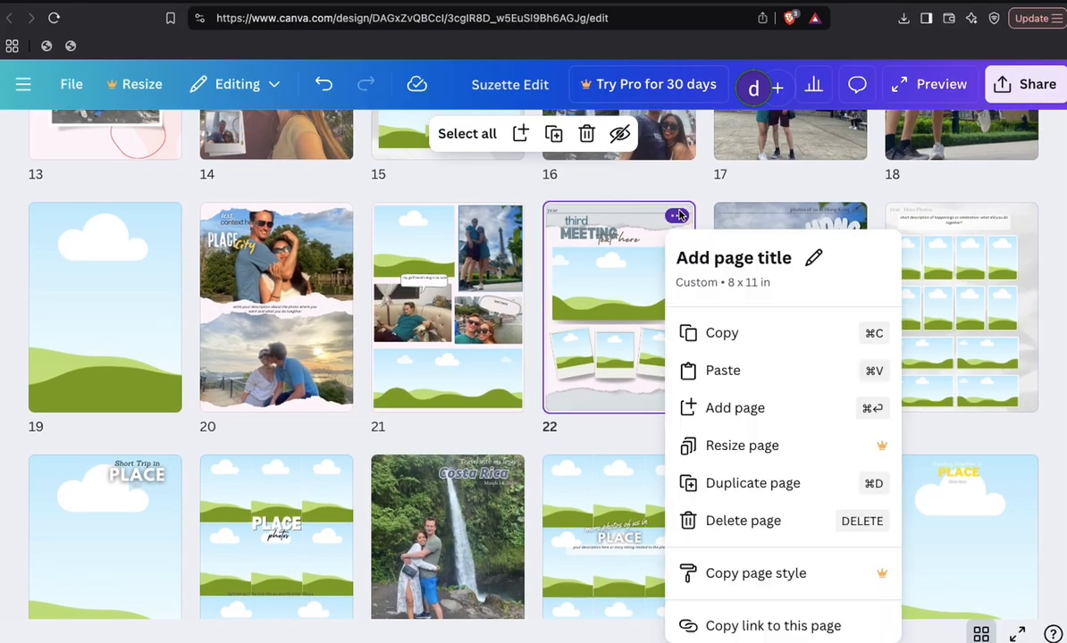
{"action": "left_click", "coordinate": [759, 484]}
{"action": "left_click_drag", "start_coordinate": [807, 326], "coordinate": [373, 493]}
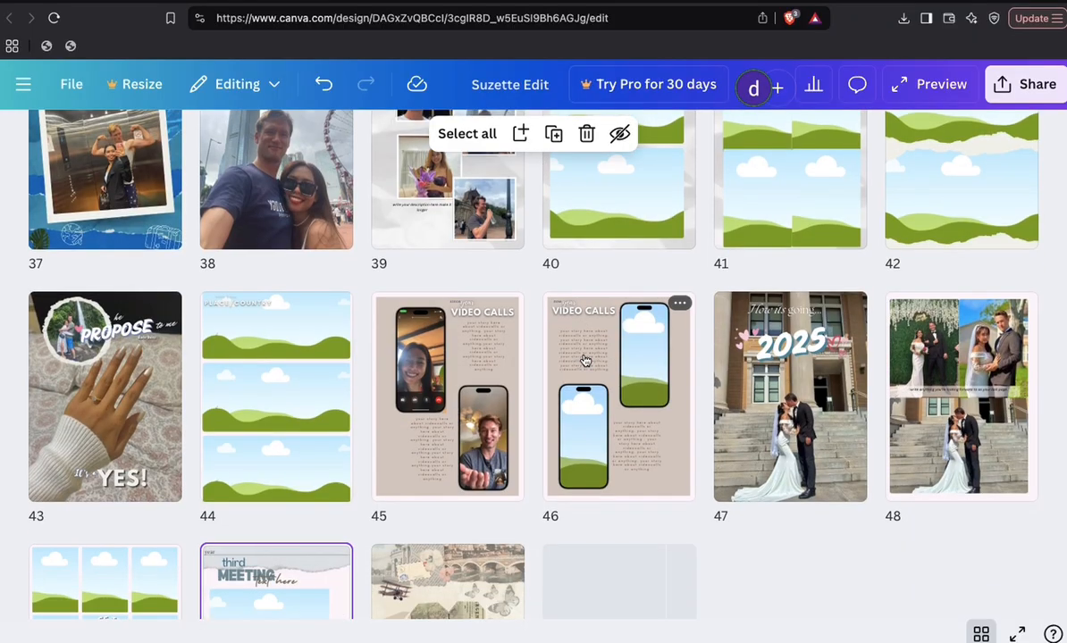
- Review the page order in the grid, from the two added pages near the back cover to the front cover
{"action": "scroll", "coordinate": [585, 360], "scroll_direction": "up", "scroll_amount": 3}
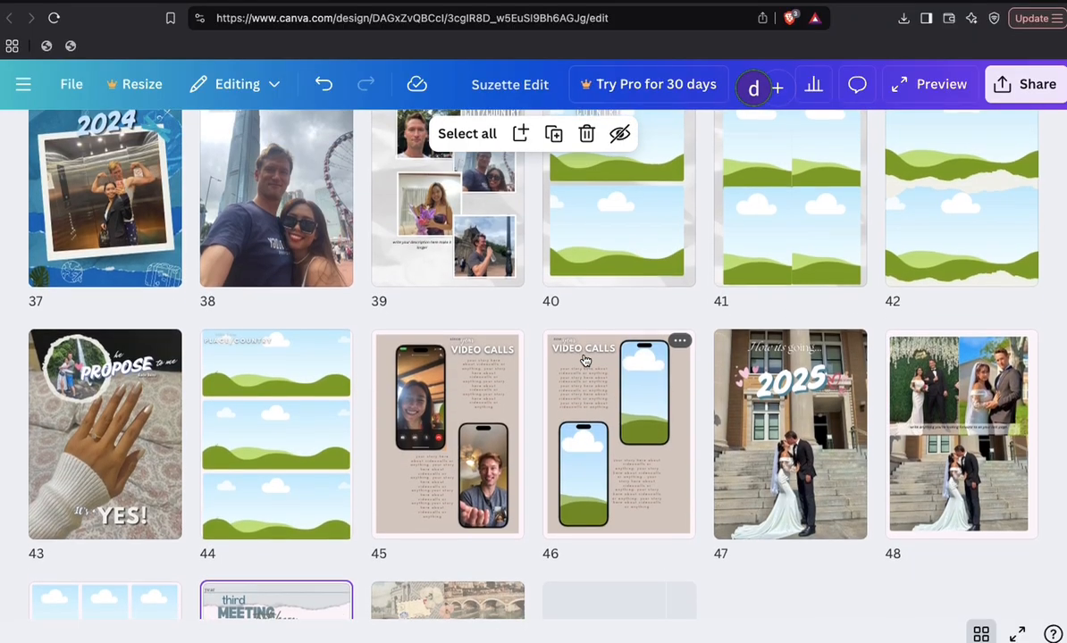
{"action": "scroll", "coordinate": [597, 247], "scroll_direction": "up", "scroll_amount": 10}
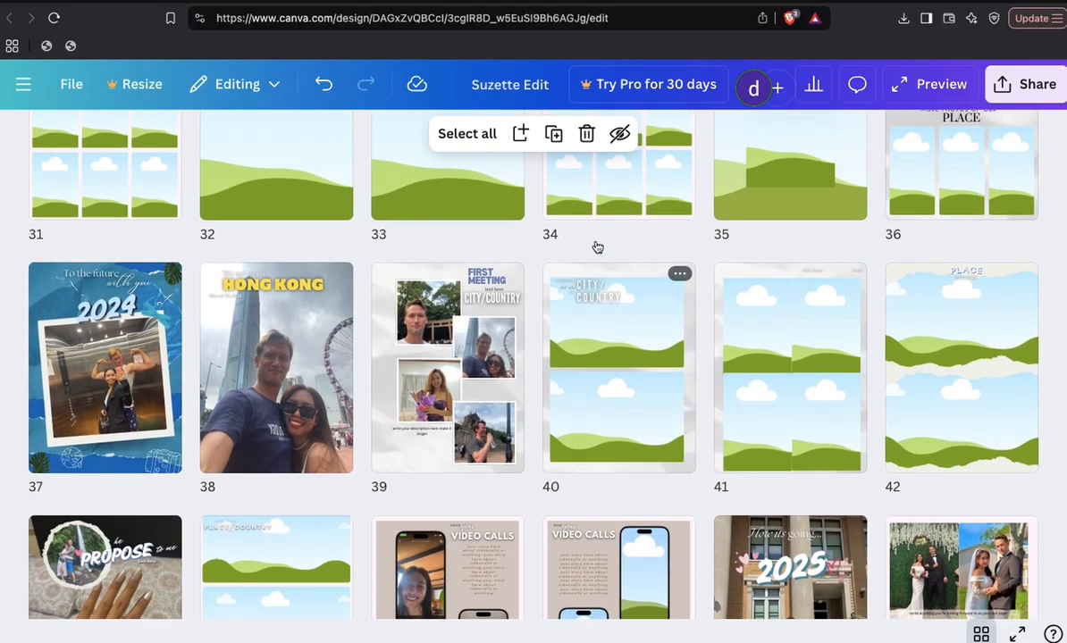
{"action": "scroll", "coordinate": [597, 246], "scroll_direction": "down", "scroll_amount": 10}
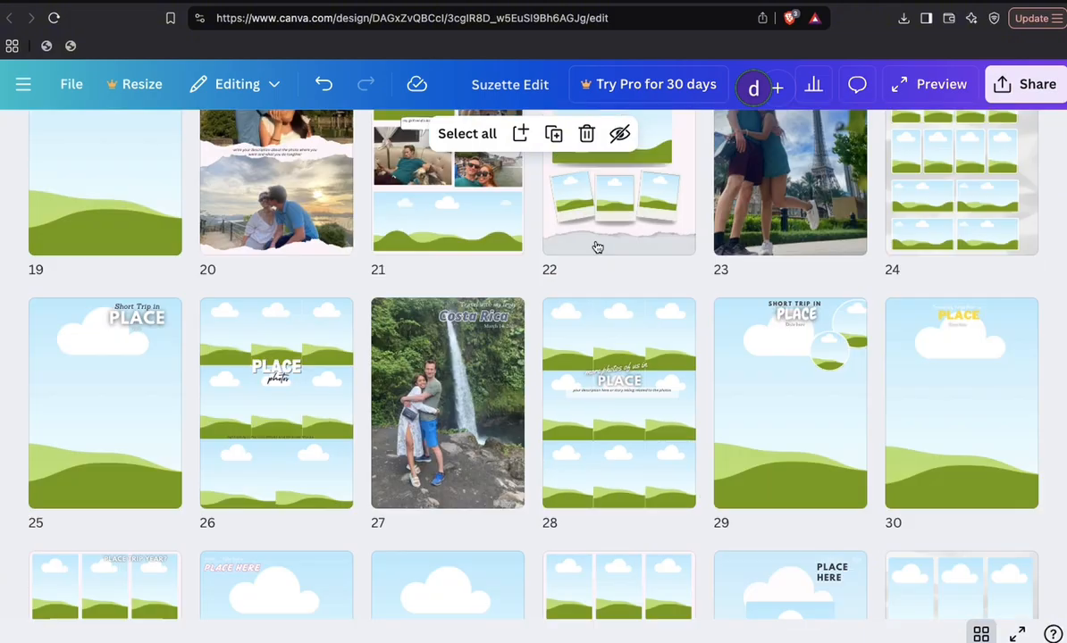
{"action": "scroll", "coordinate": [597, 246], "scroll_direction": "up", "scroll_amount": 3}
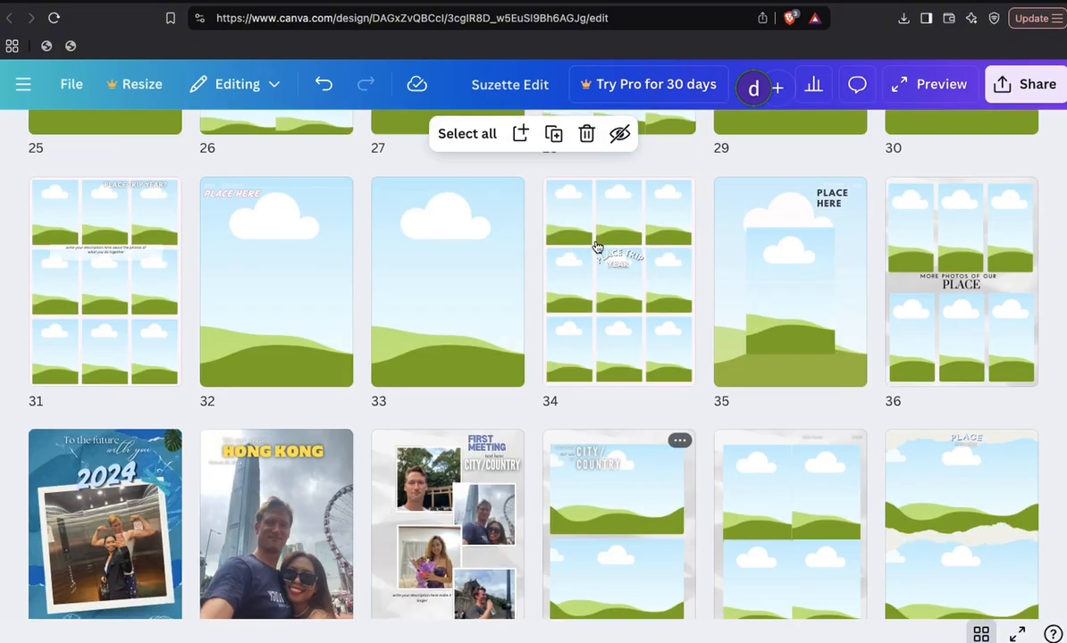
{"action": "scroll", "coordinate": [822, 360], "scroll_direction": "down", "scroll_amount": 6}
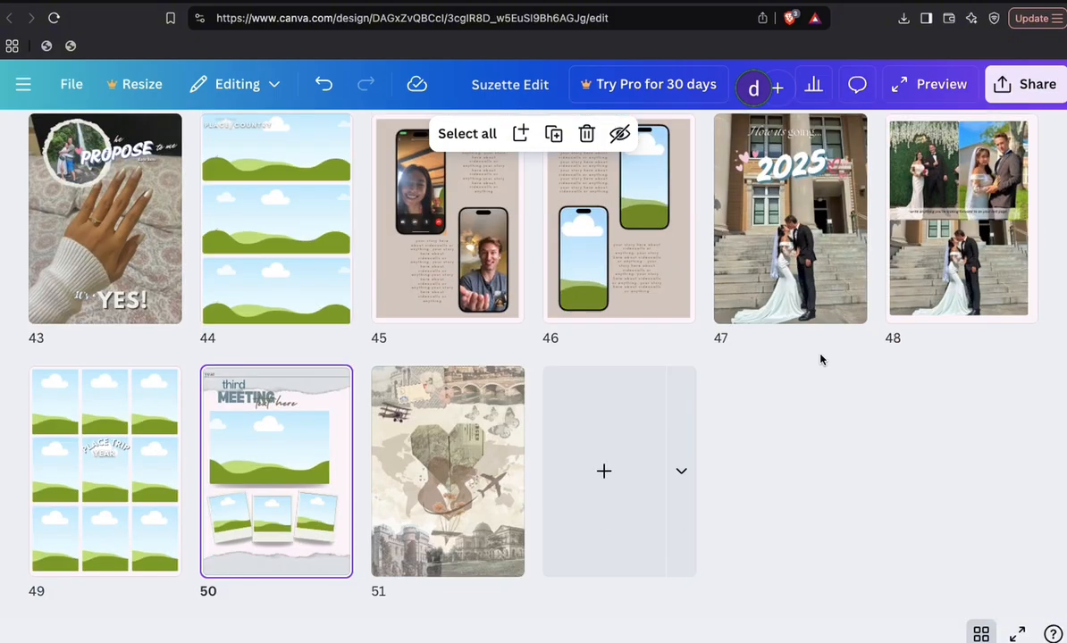
{"action": "scroll", "coordinate": [765, 349], "scroll_direction": "up", "scroll_amount": 6}
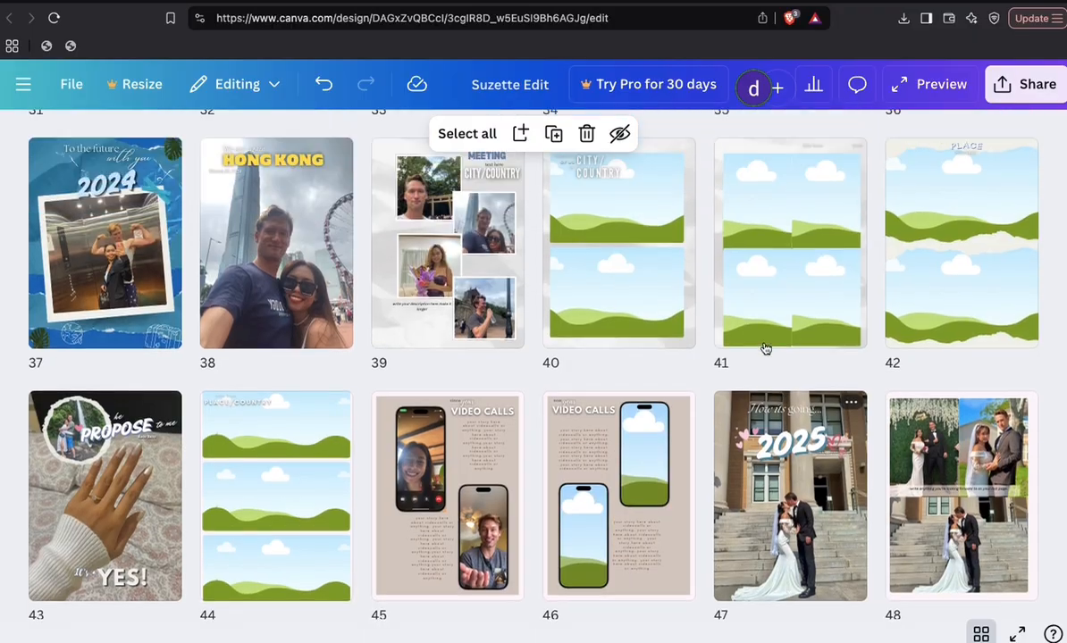
{"action": "scroll", "coordinate": [765, 348], "scroll_direction": "up", "scroll_amount": 15}
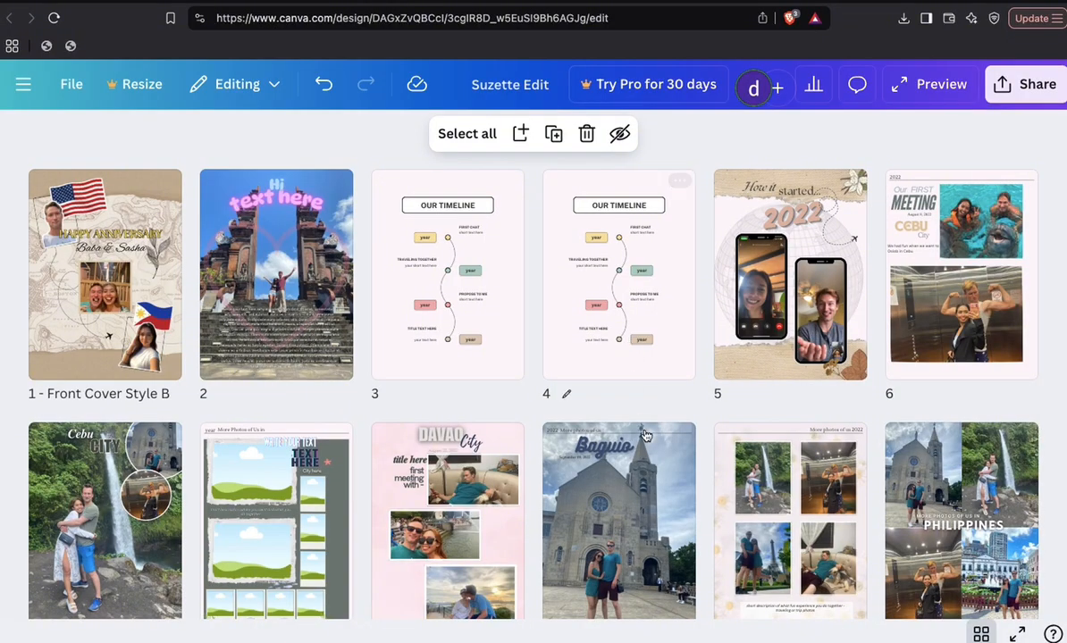
{"action": "scroll", "coordinate": [626, 420], "scroll_direction": "down", "scroll_amount": 1}
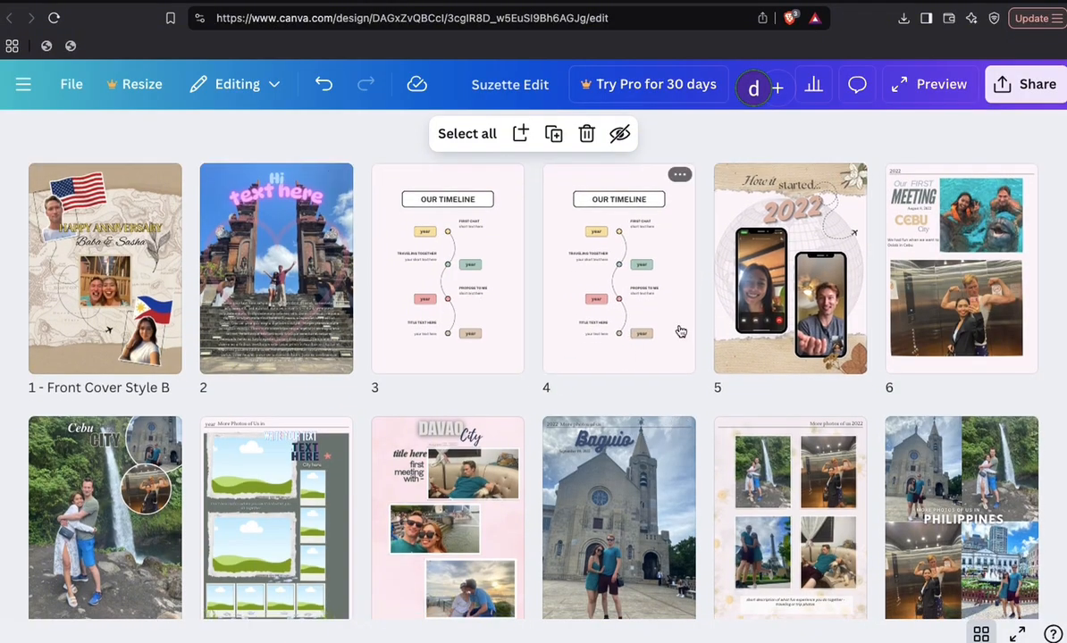
- Check the download options for the PDF Print file type and close them without downloading
{"action": "left_click", "coordinate": [1027, 96]}
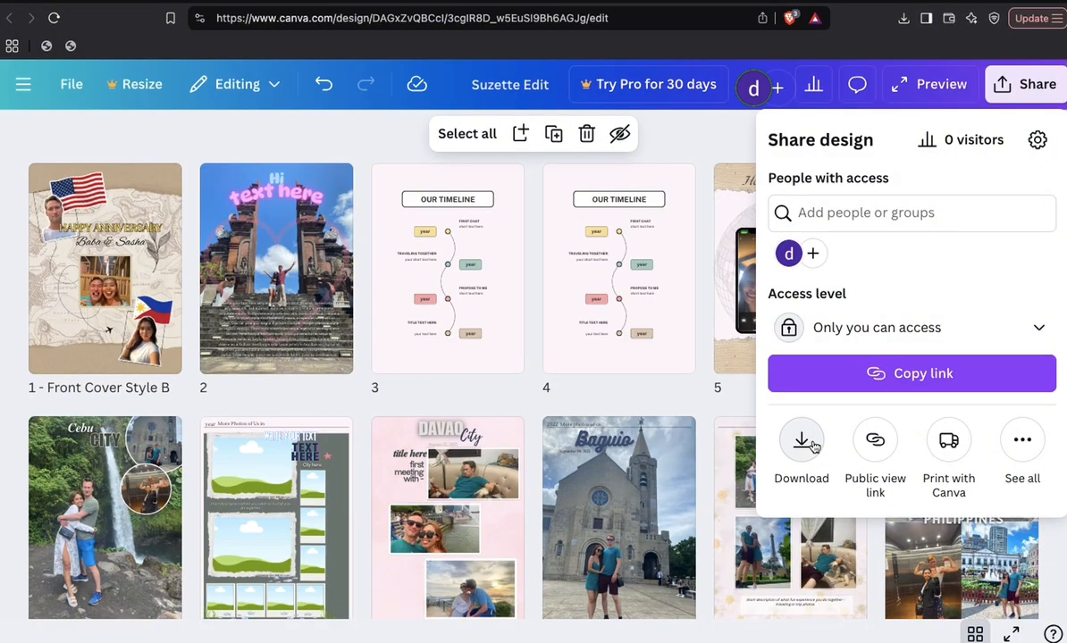
{"action": "left_click", "coordinate": [809, 443]}
{"action": "left_click", "coordinate": [983, 205]}
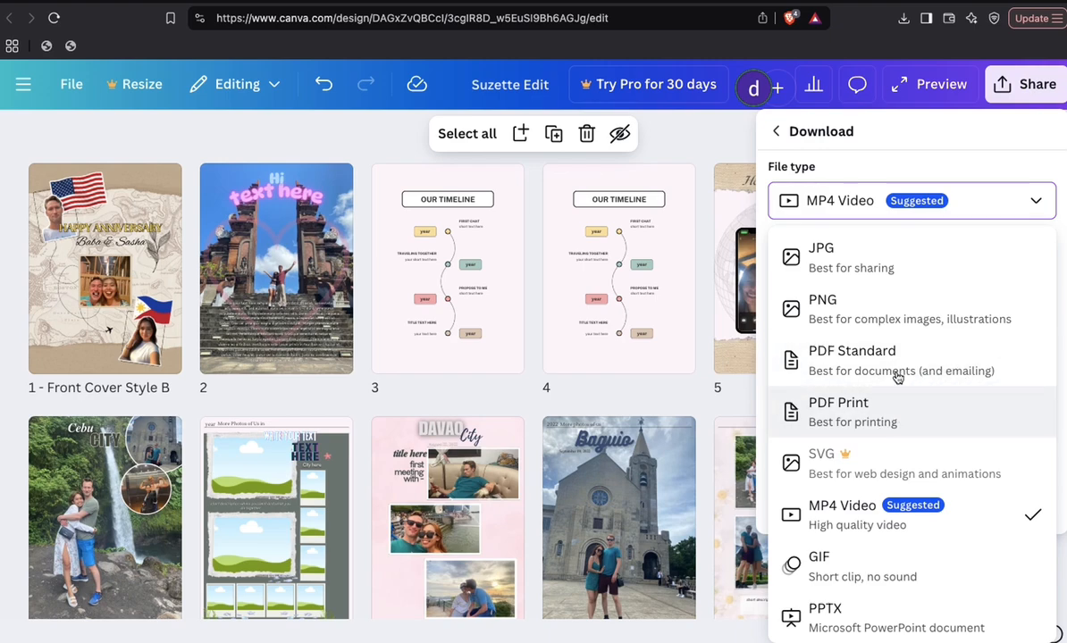
{"action": "left_click", "coordinate": [895, 416]}
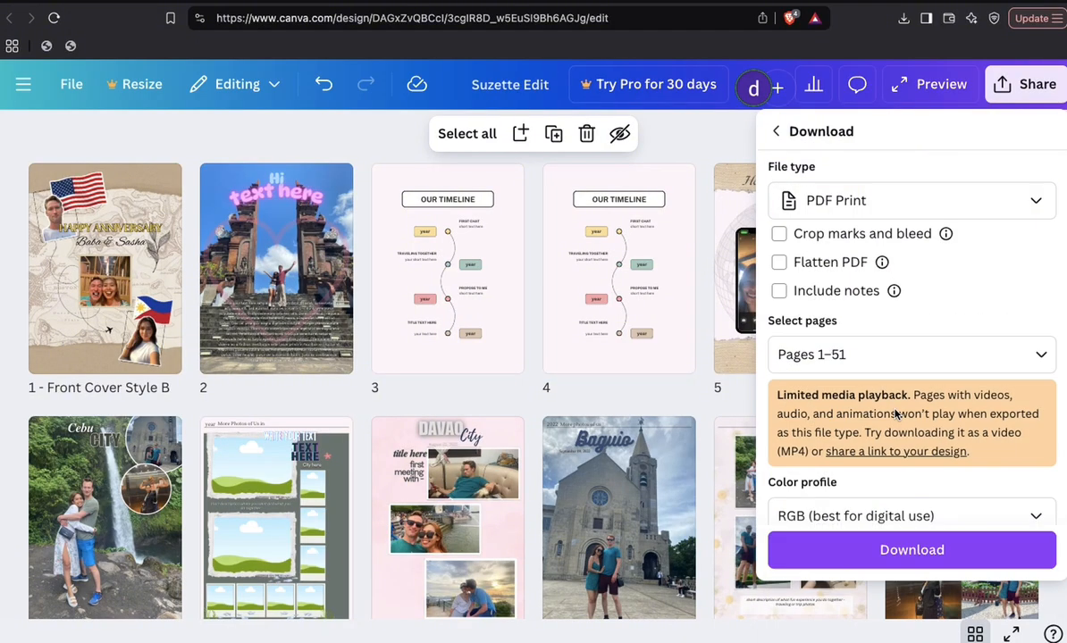
{"action": "scroll", "coordinate": [891, 338], "scroll_direction": "down", "scroll_amount": 1}
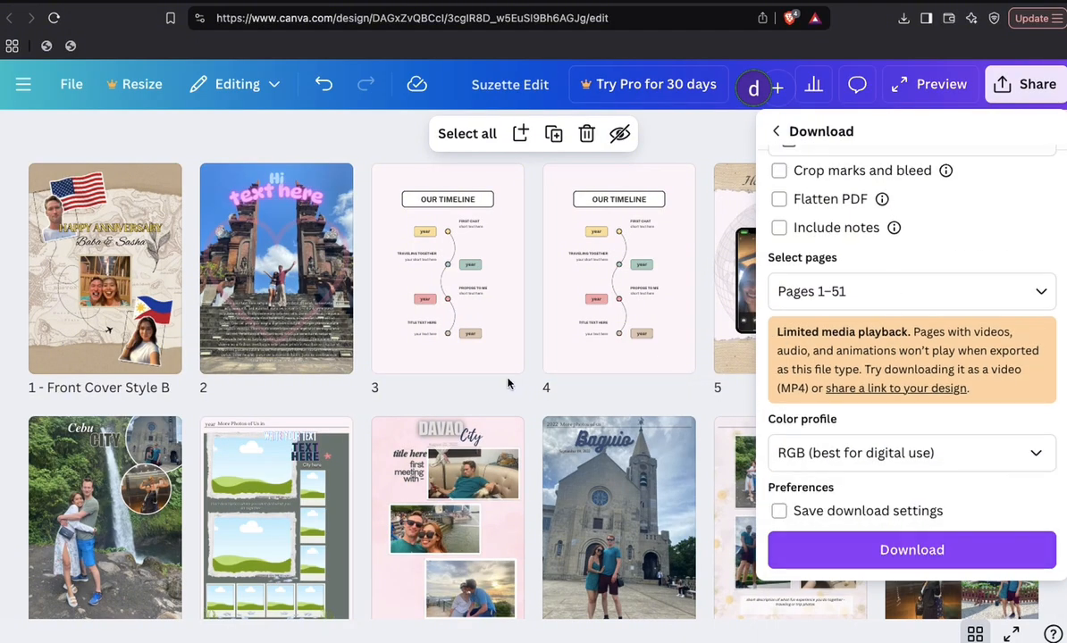
{"action": "left_click", "coordinate": [375, 405]}
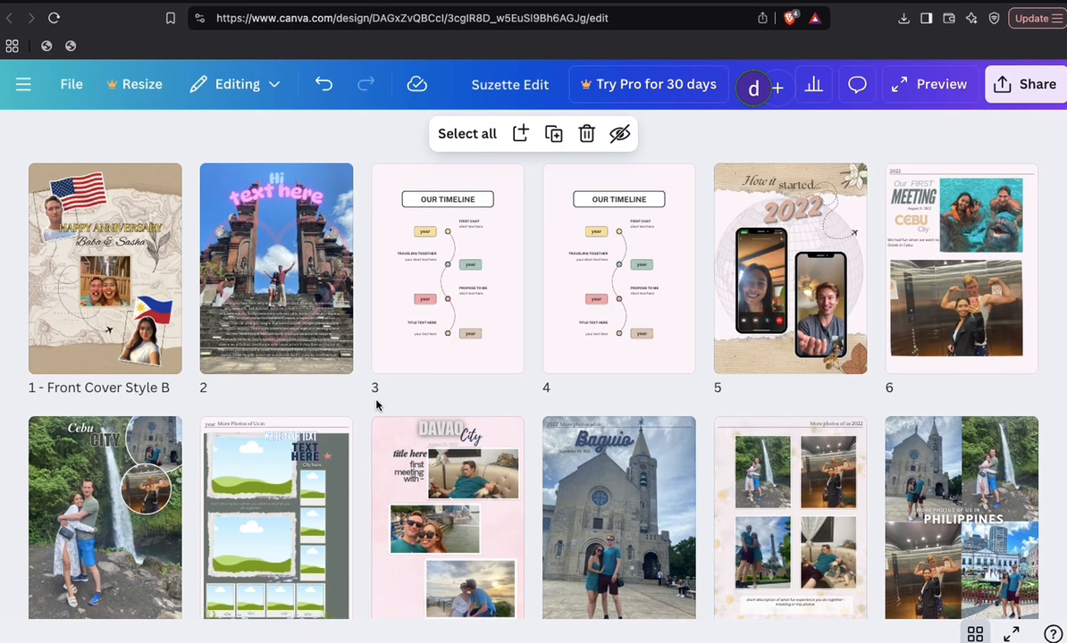
- Look through the full page grid down to the back cover and return to the opening pages
{"action": "scroll", "coordinate": [536, 366], "scroll_direction": "up", "scroll_amount": 1}
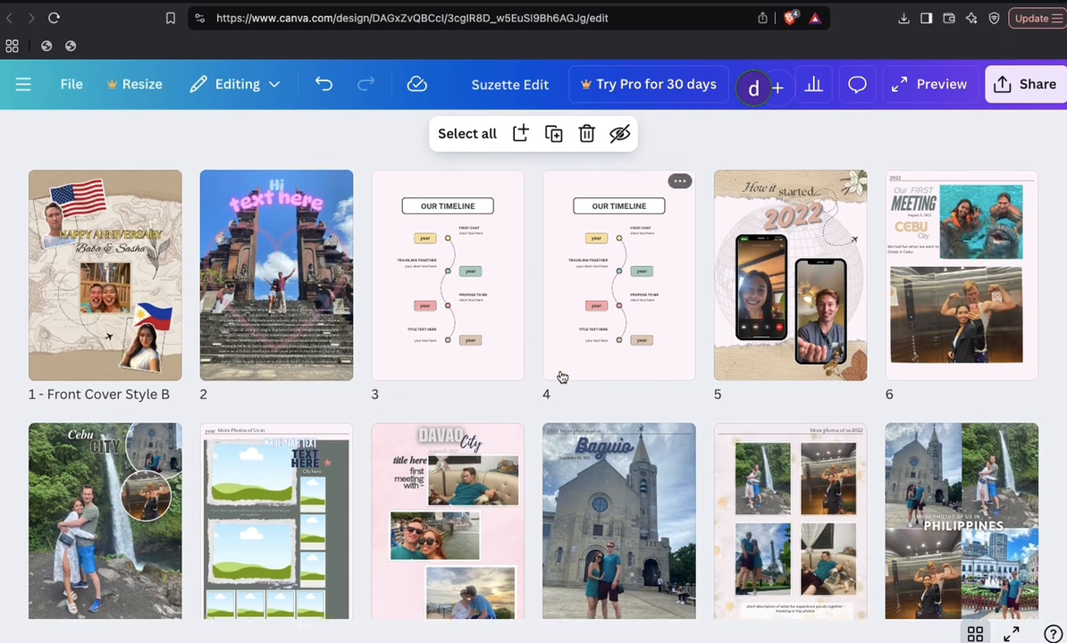
{"action": "mouse_move", "coordinate": [527, 329]}
{"action": "scroll", "coordinate": [638, 237], "scroll_direction": "down", "scroll_amount": 10}
{"action": "scroll", "coordinate": [639, 236], "scroll_direction": "down", "scroll_amount": 10}
{"action": "scroll", "coordinate": [639, 237], "scroll_direction": "up", "scroll_amount": 2}
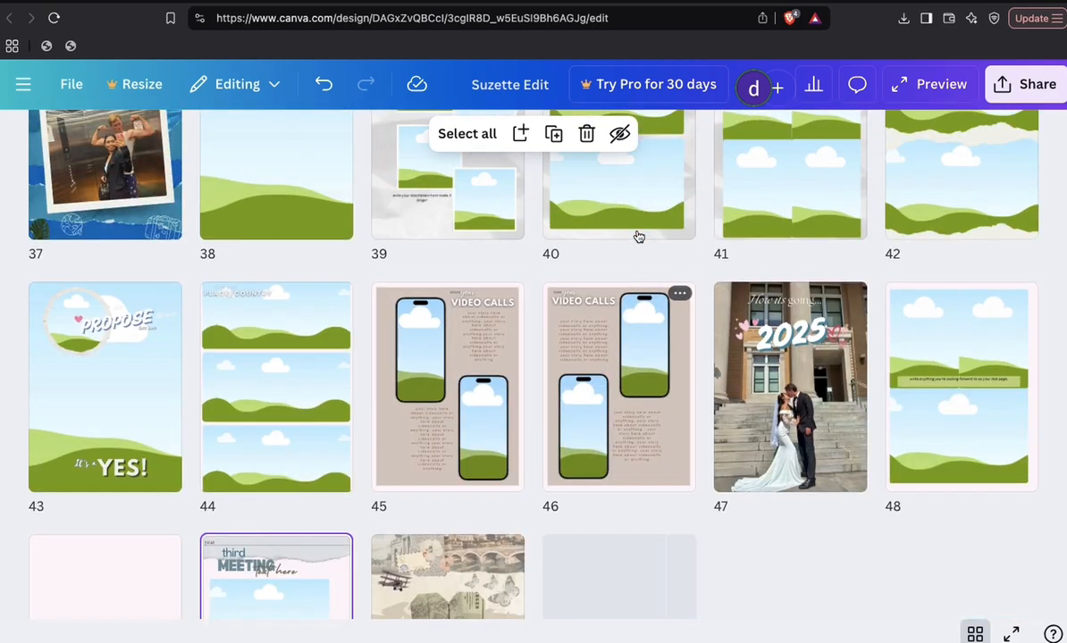
{"action": "scroll", "coordinate": [639, 237], "scroll_direction": "up", "scroll_amount": 15}
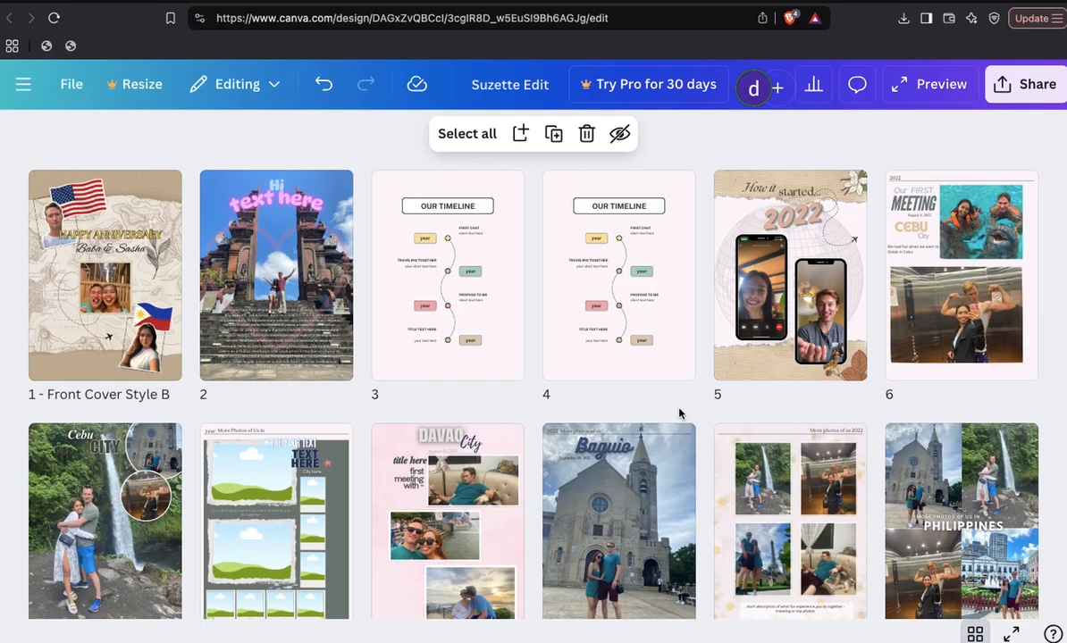
{"action": "mouse_move", "coordinate": [529, 300]}
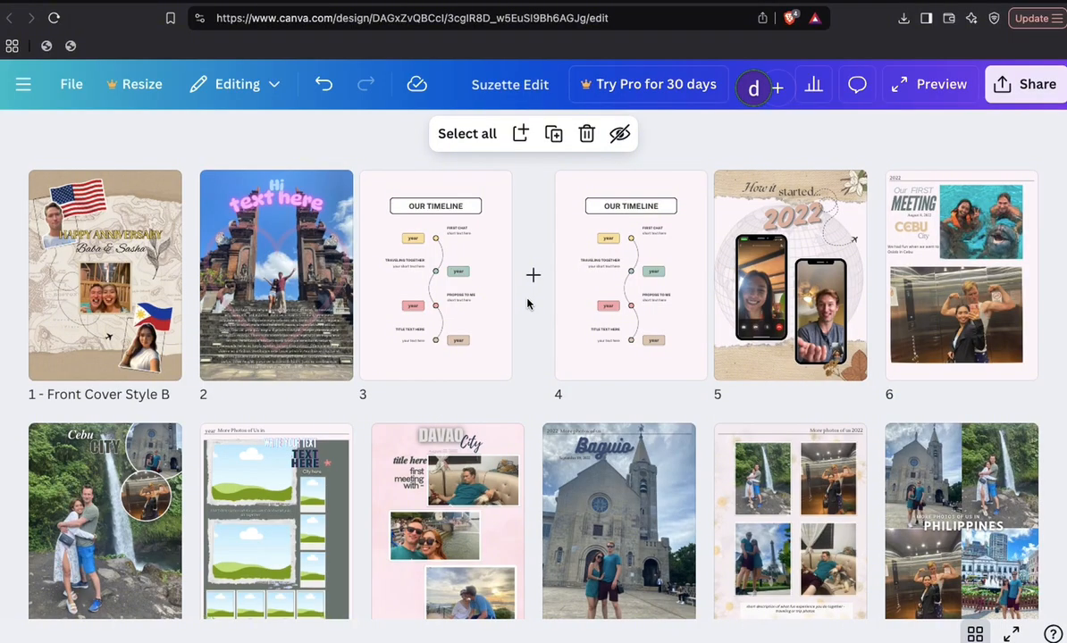
{"action": "mouse_move", "coordinate": [697, 375]}
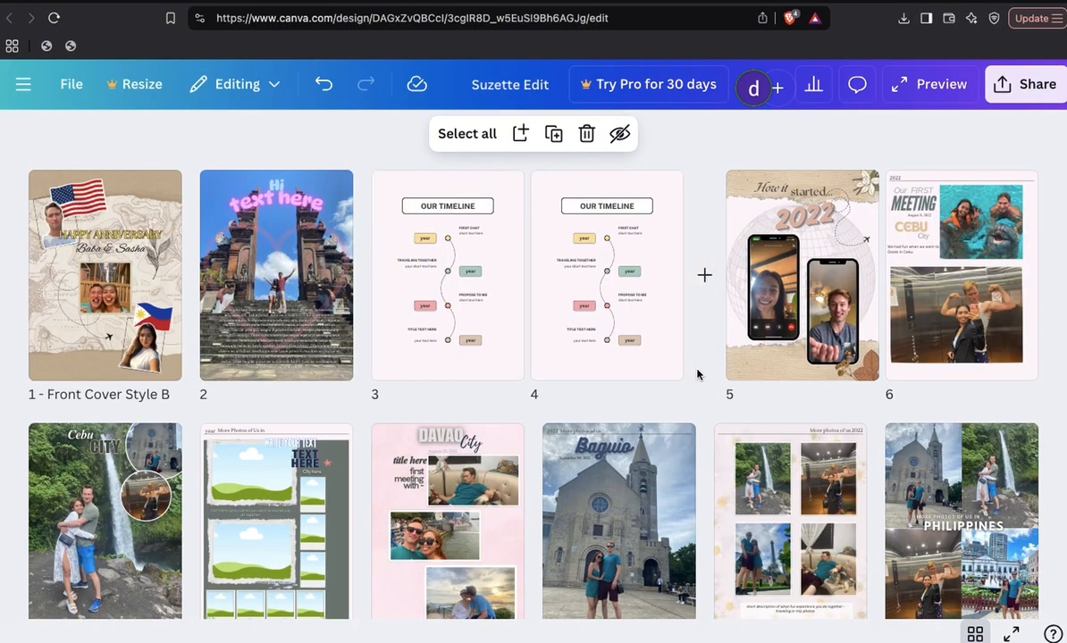